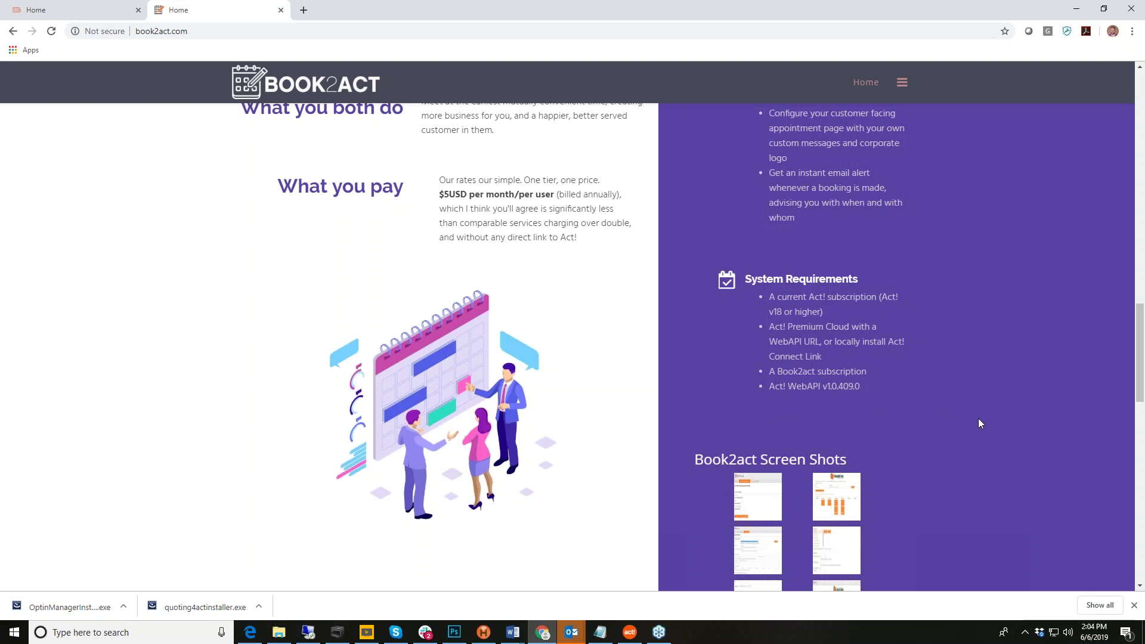
Step: Sign in to Book2Act through Account Login using the saved account credentials
scroll(980, 420, up, 7)
scroll(979, 421, up, 11)
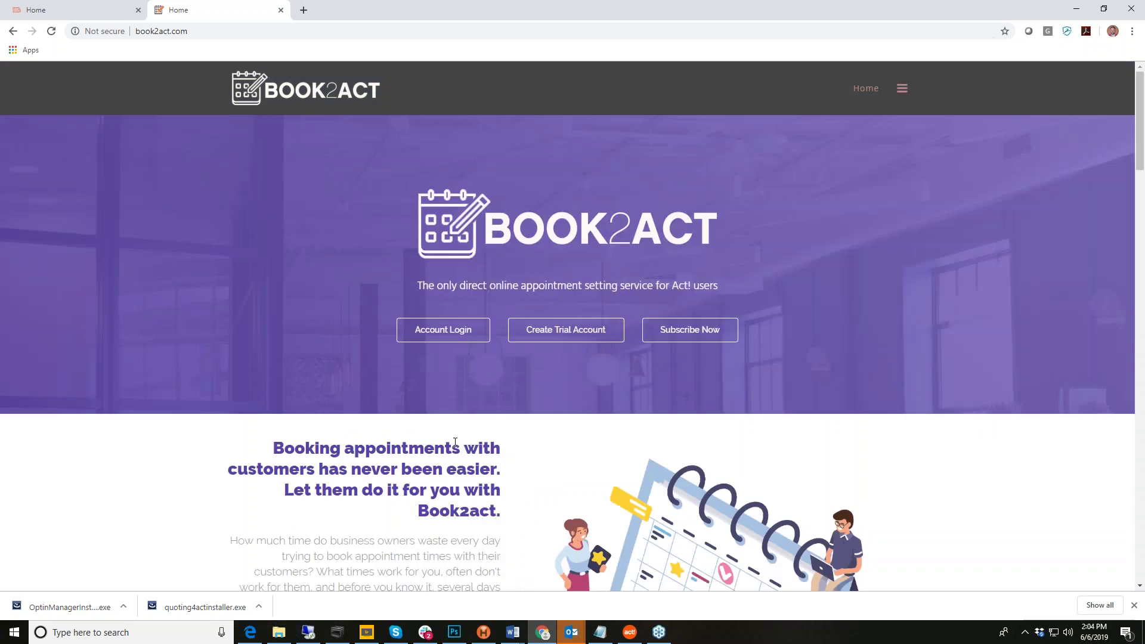
click(445, 335)
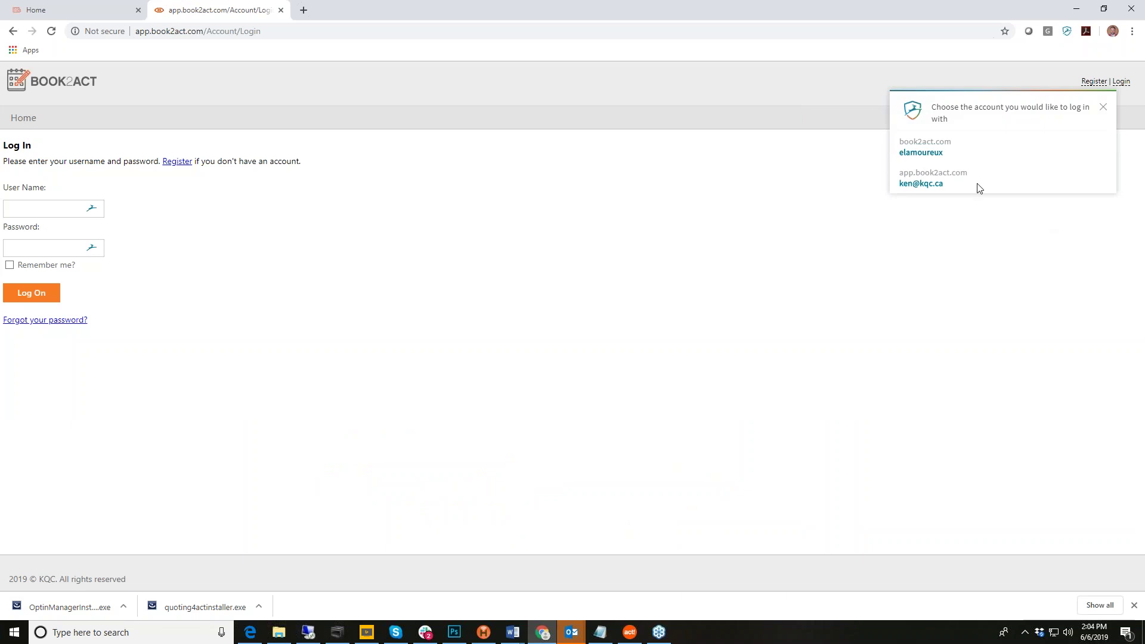
click(924, 183)
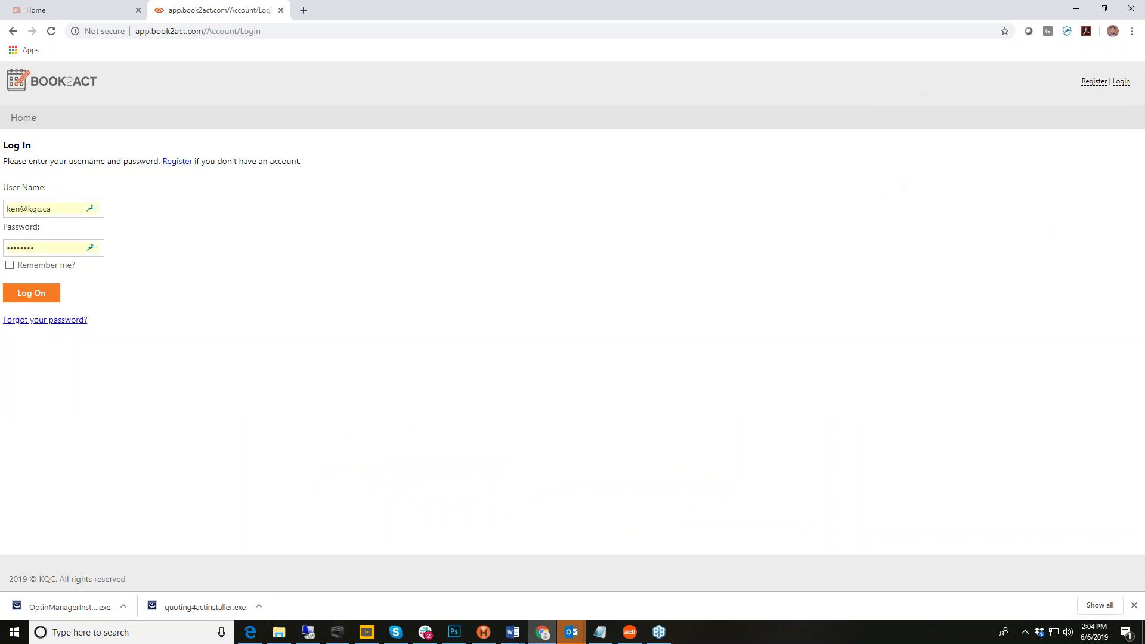
click(33, 293)
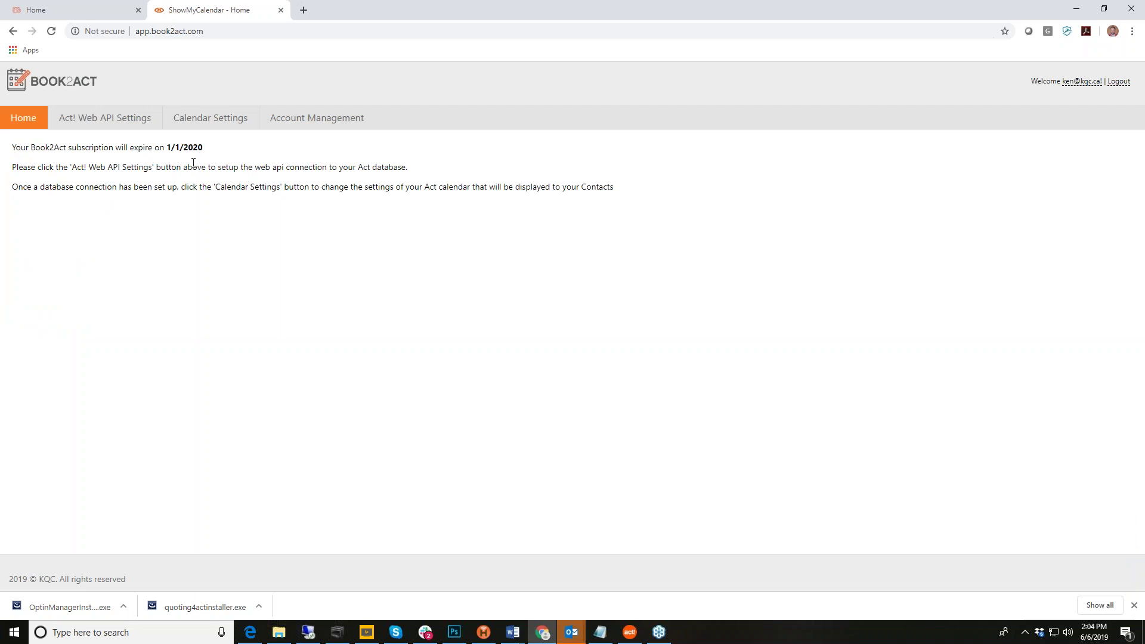
Step: Show the Act! Web API settings with the sync.kqc.ca API URL and database kqc
click(116, 123)
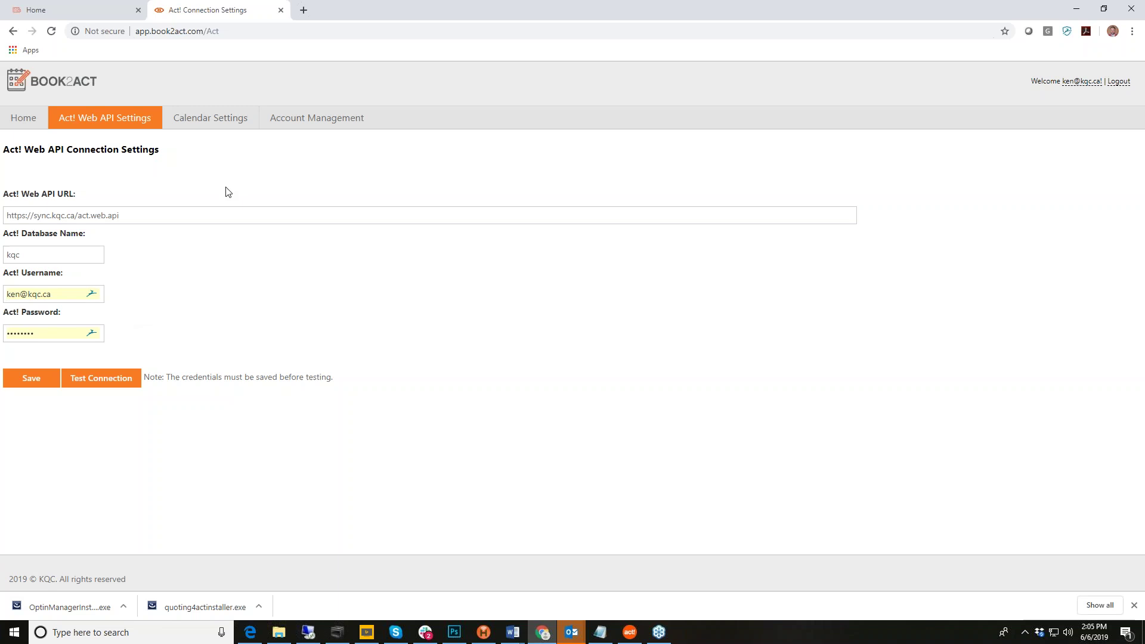
Step: Review Calendar Settings: 9:00 AM–5:00 PM hours, Eastern time zone, weekdays available
click(210, 119)
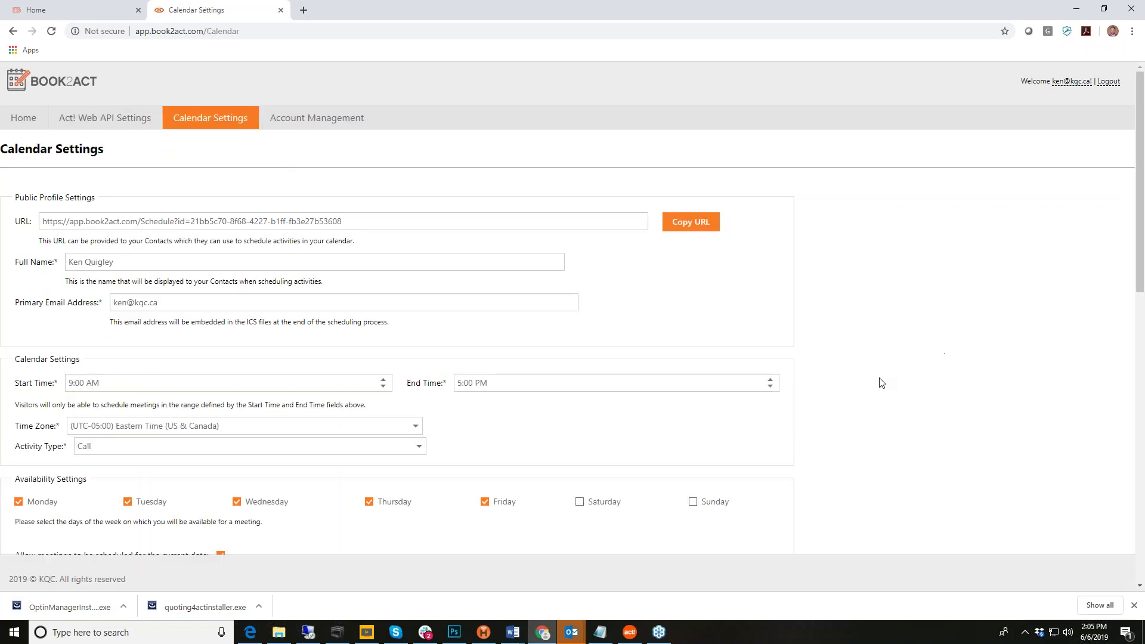
scroll(882, 383, down, 1)
scroll(882, 383, up, 1)
scroll(841, 374, down, 2)
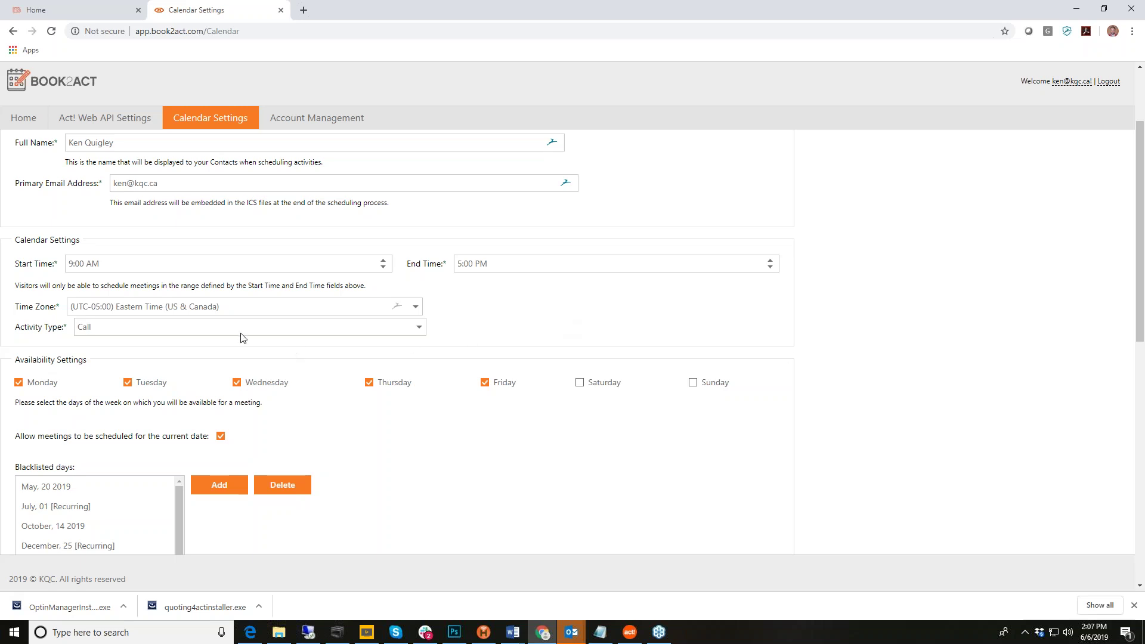
scroll(548, 336, down, 2)
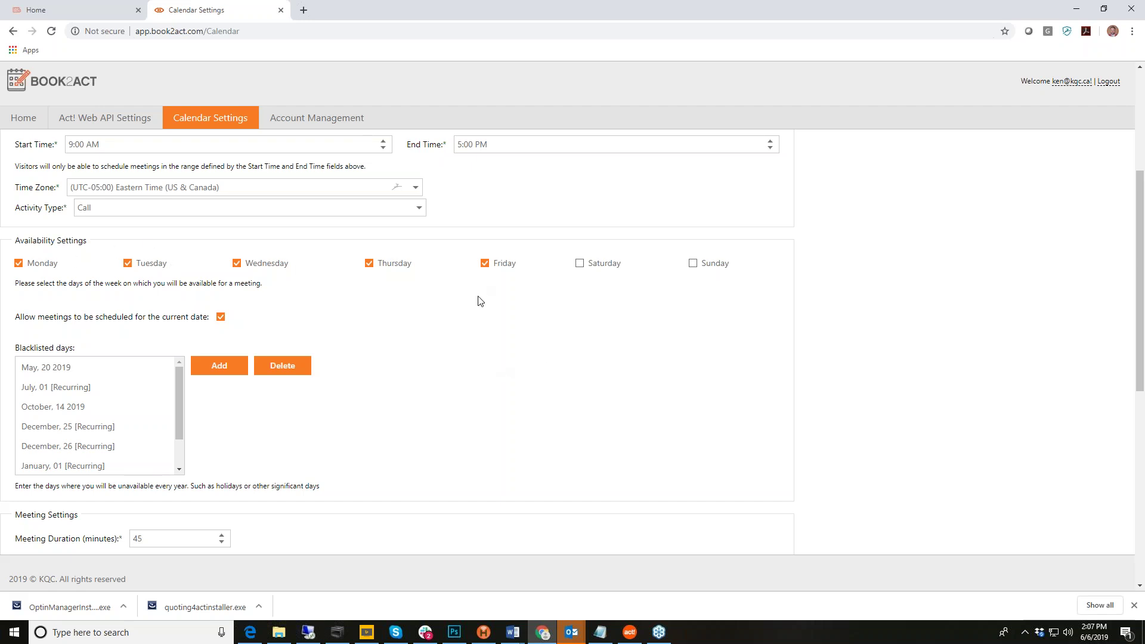
scroll(480, 311, up, 1)
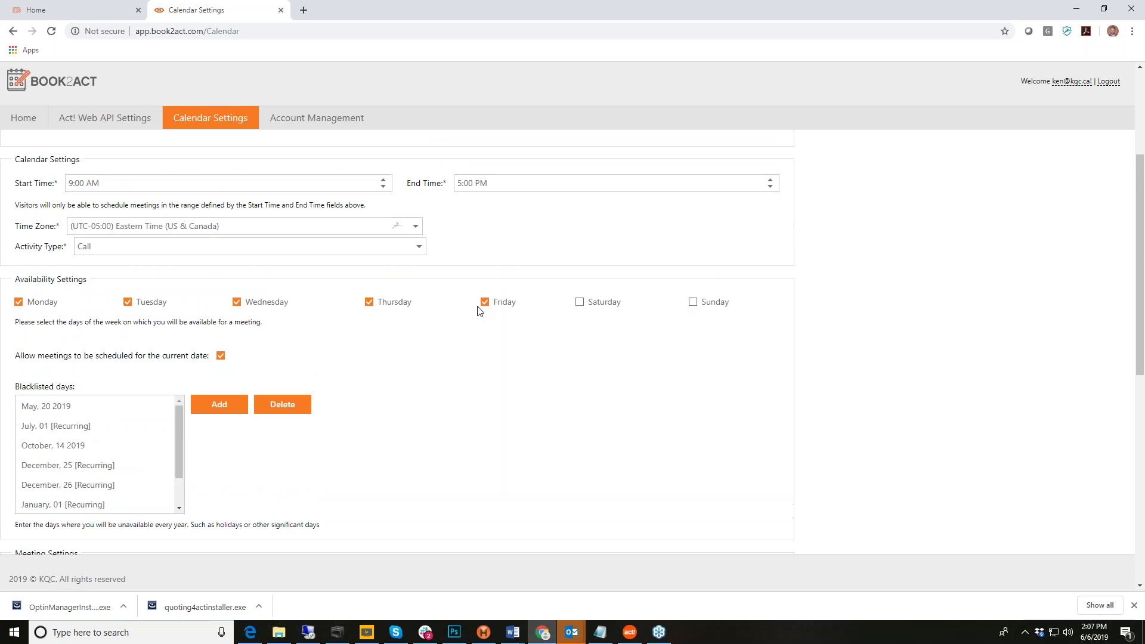
scroll(480, 310, up, 1)
scroll(546, 361, down, 3)
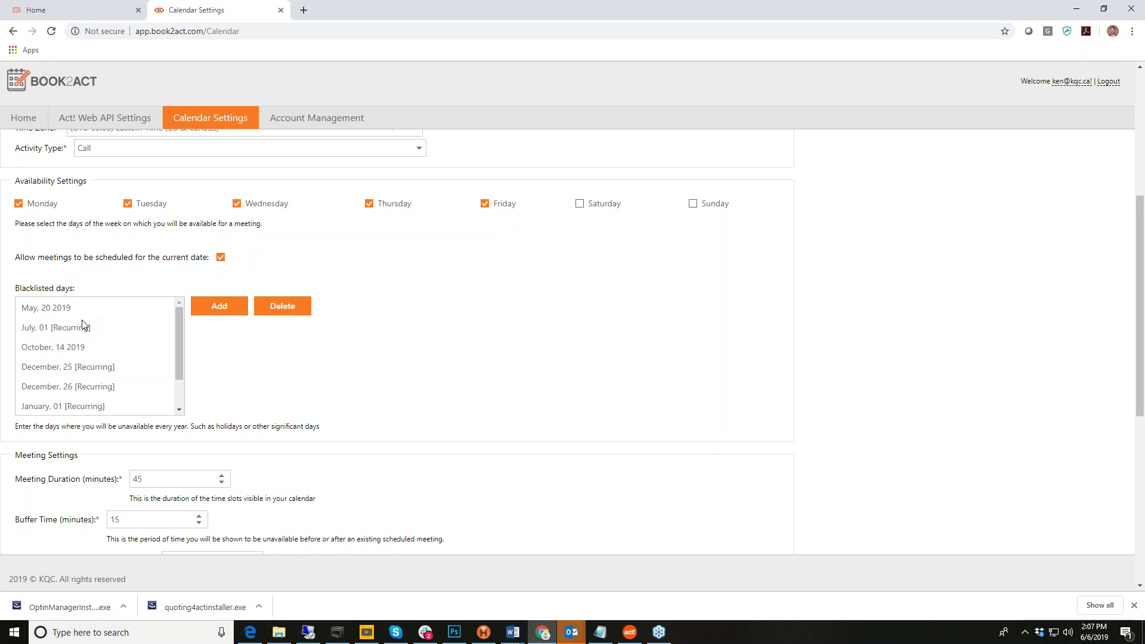
scroll(82, 322, down, 1)
scroll(83, 325, up, 1)
click(221, 307)
scroll(537, 388, down, 3)
scroll(670, 388, up, 3)
click(179, 409)
scroll(180, 366, up, 1)
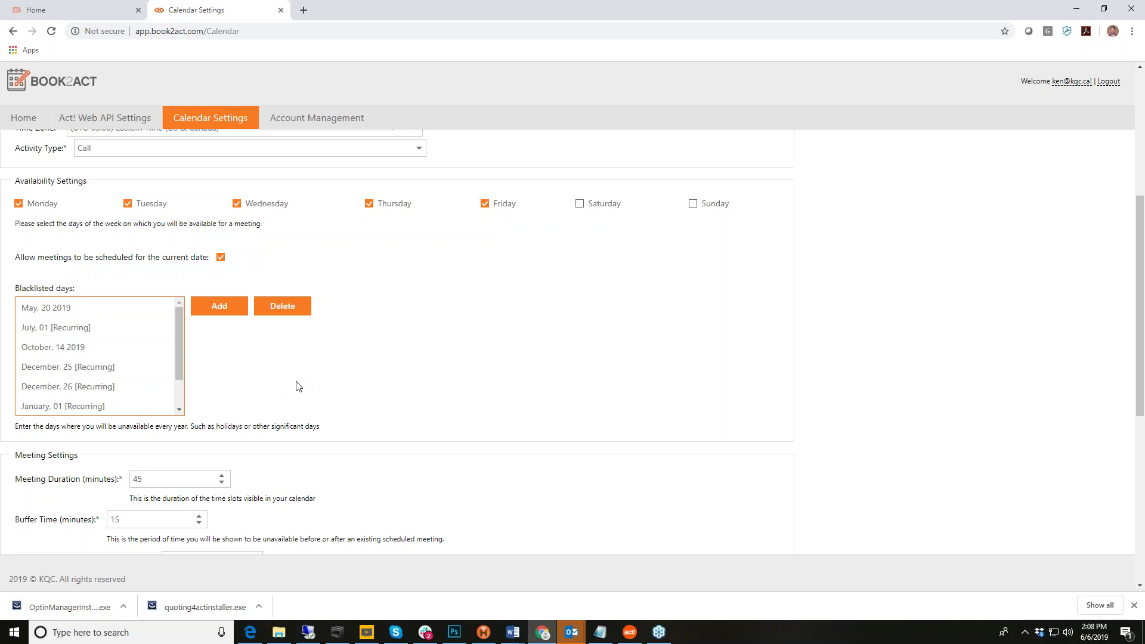
click(76, 332)
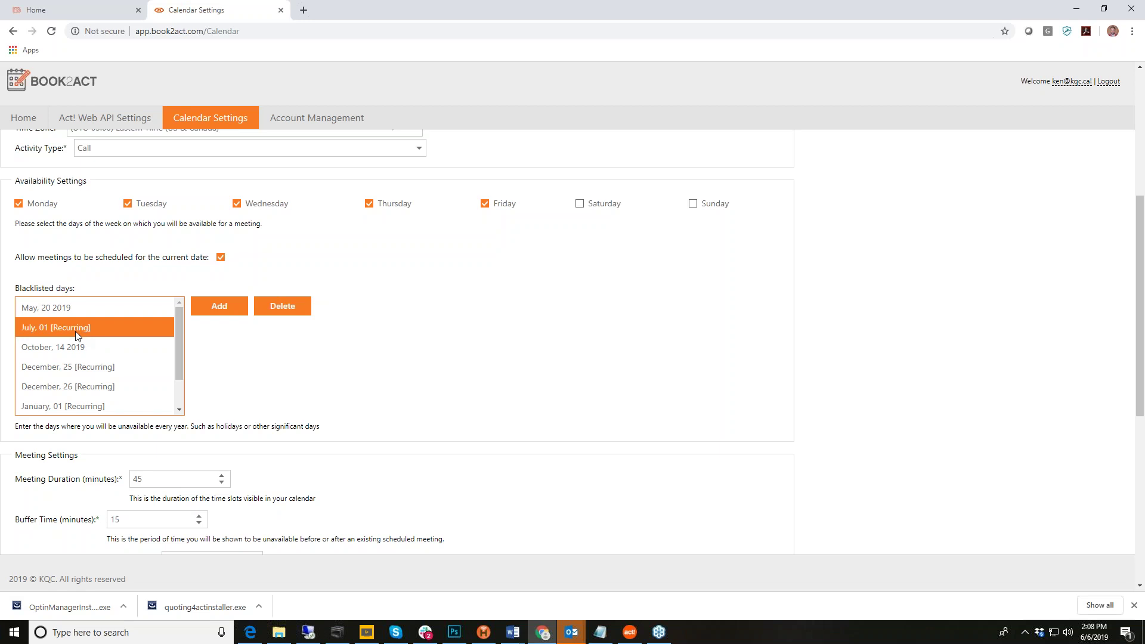
scroll(89, 366, down, 1)
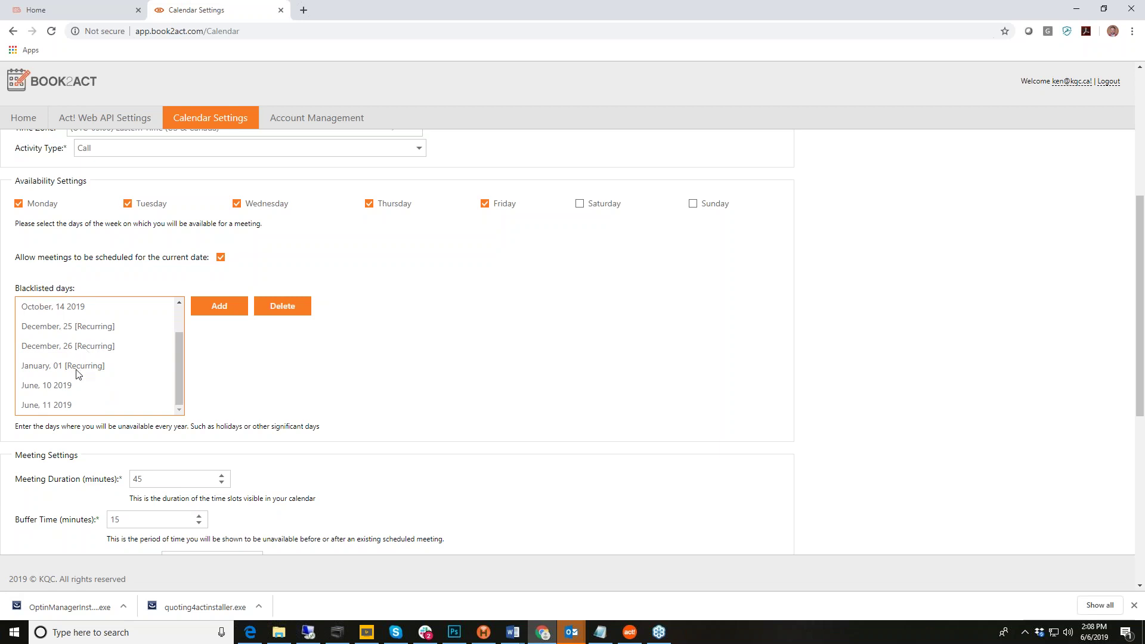
scroll(78, 387, down, 2)
scroll(291, 322, up, 1)
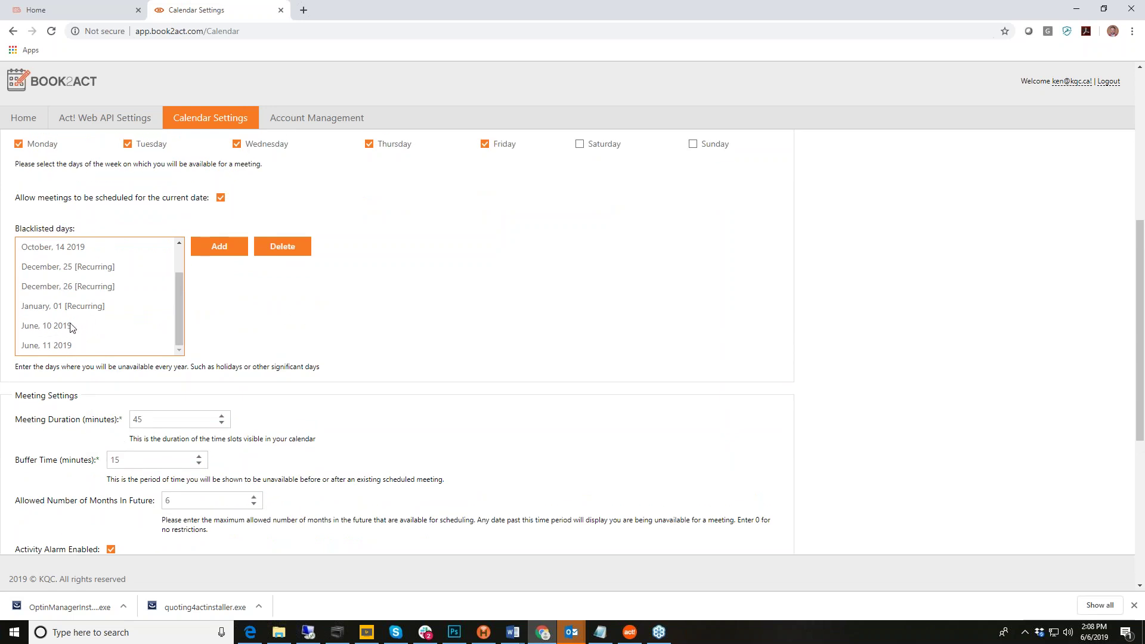
scroll(352, 342, down, 2)
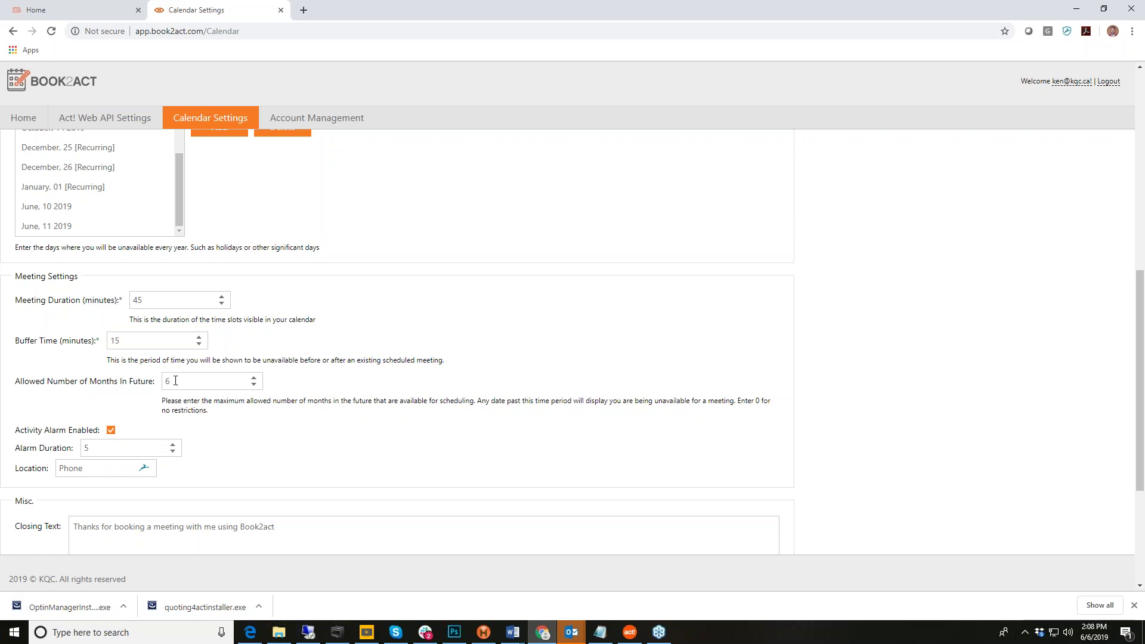
scroll(420, 422, down, 1)
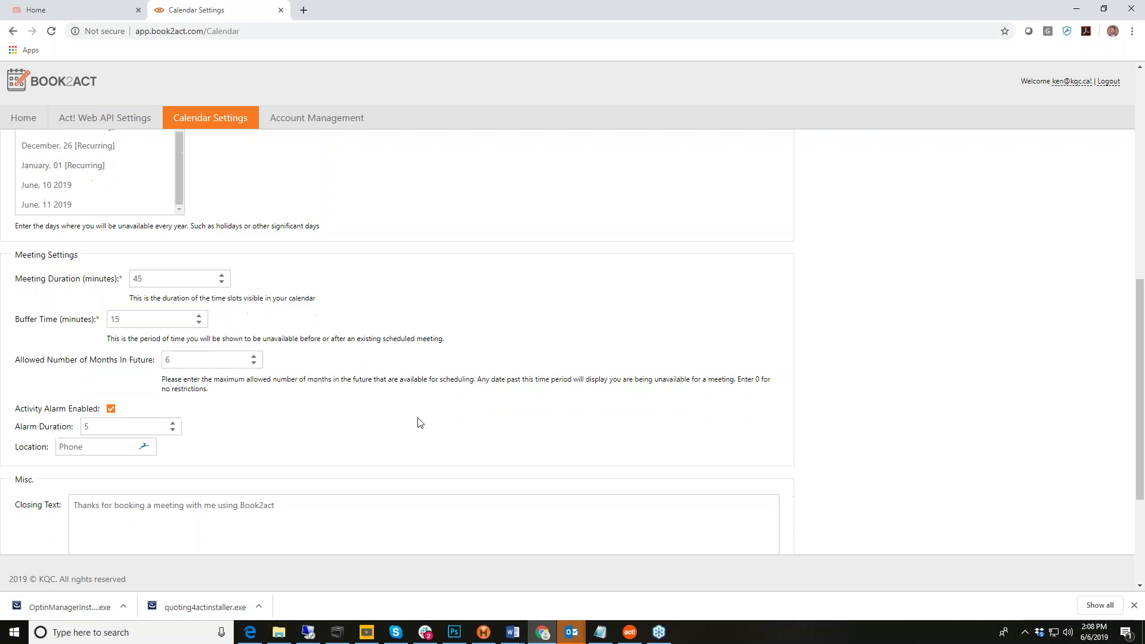
scroll(418, 422, down, 1)
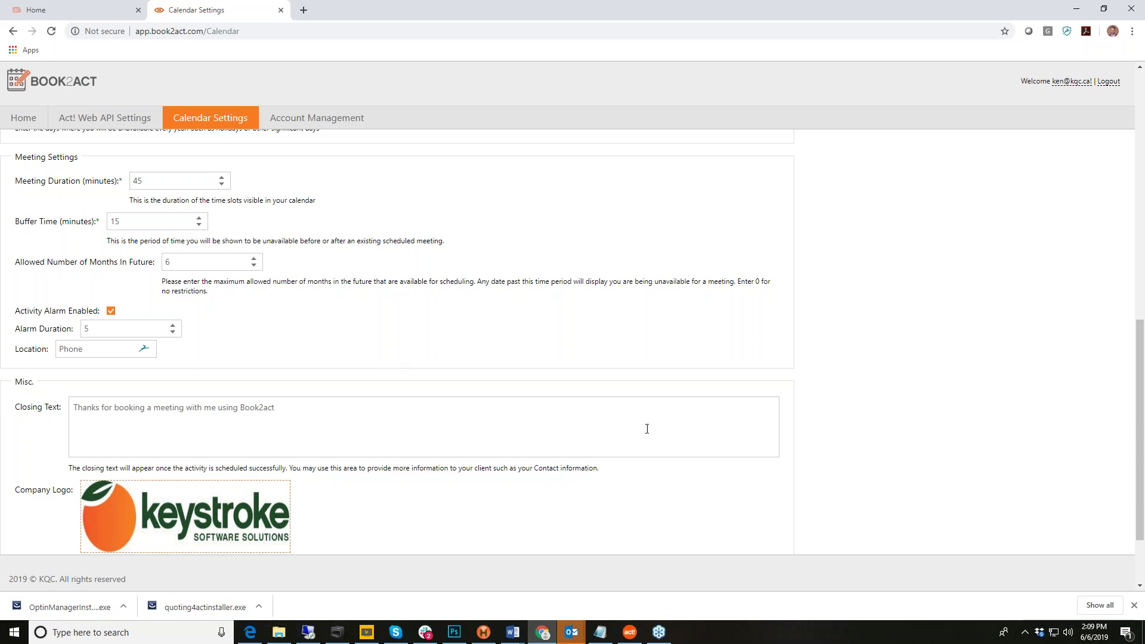
scroll(647, 429, down, 2)
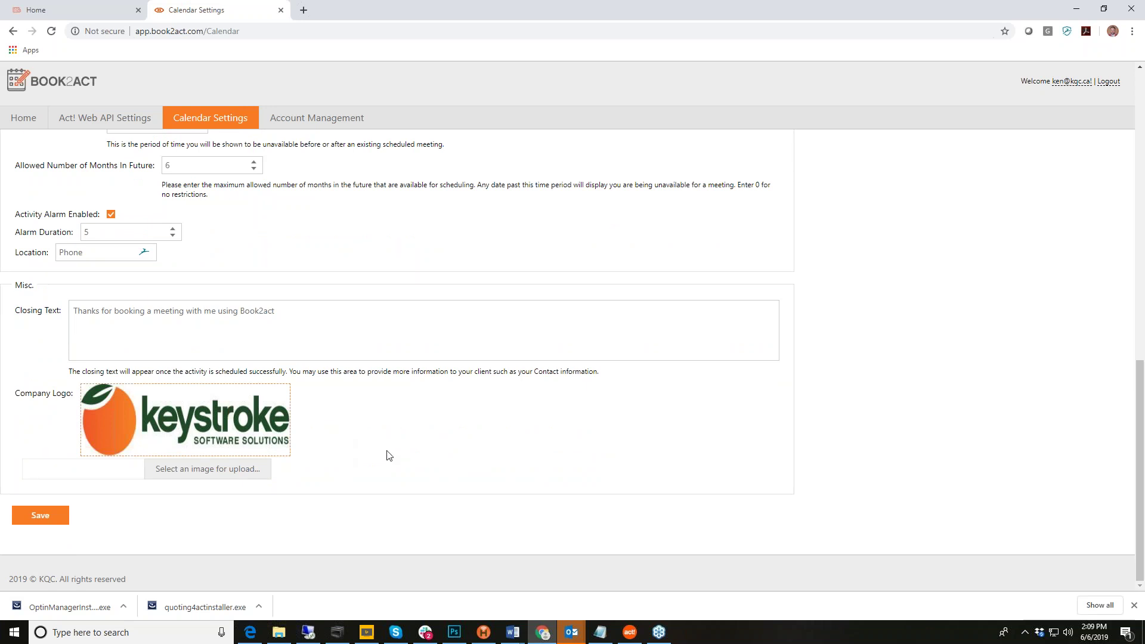
scroll(640, 389, up, 10)
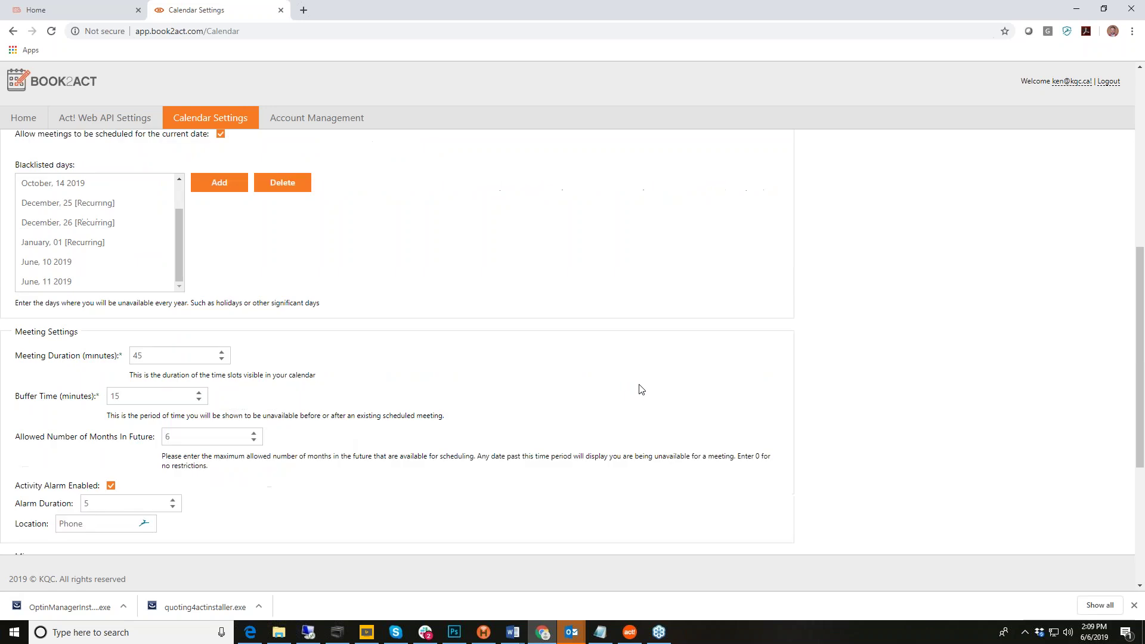
Step: Copy the public booking URL and load it in a new browser tab
click(690, 222)
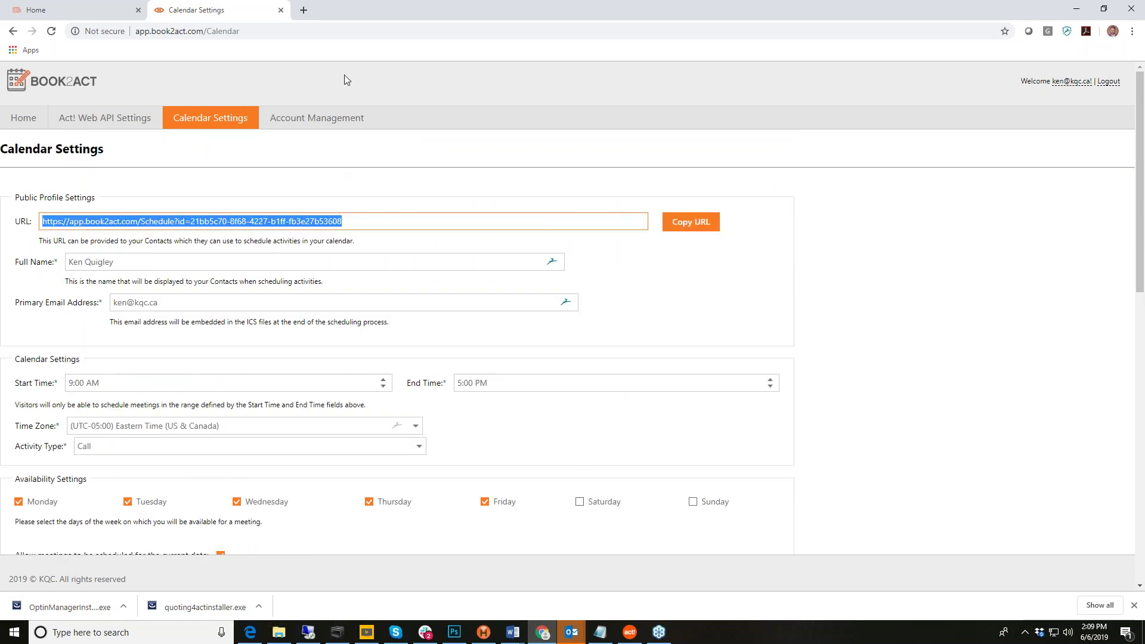
click(303, 10)
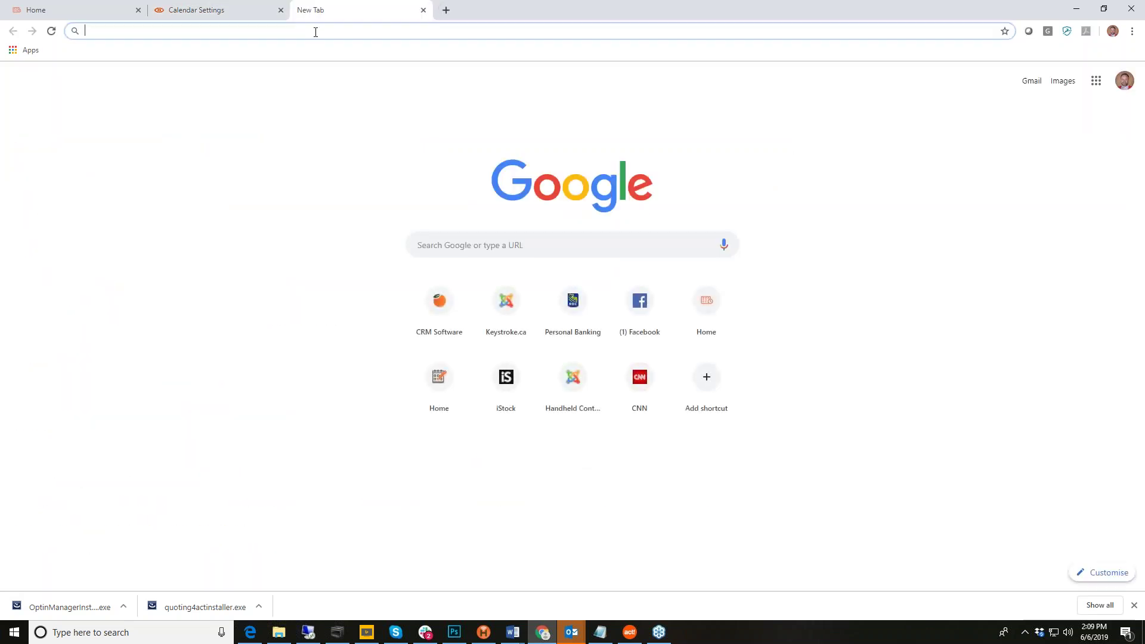
key(ctrl+v)
key(Return)
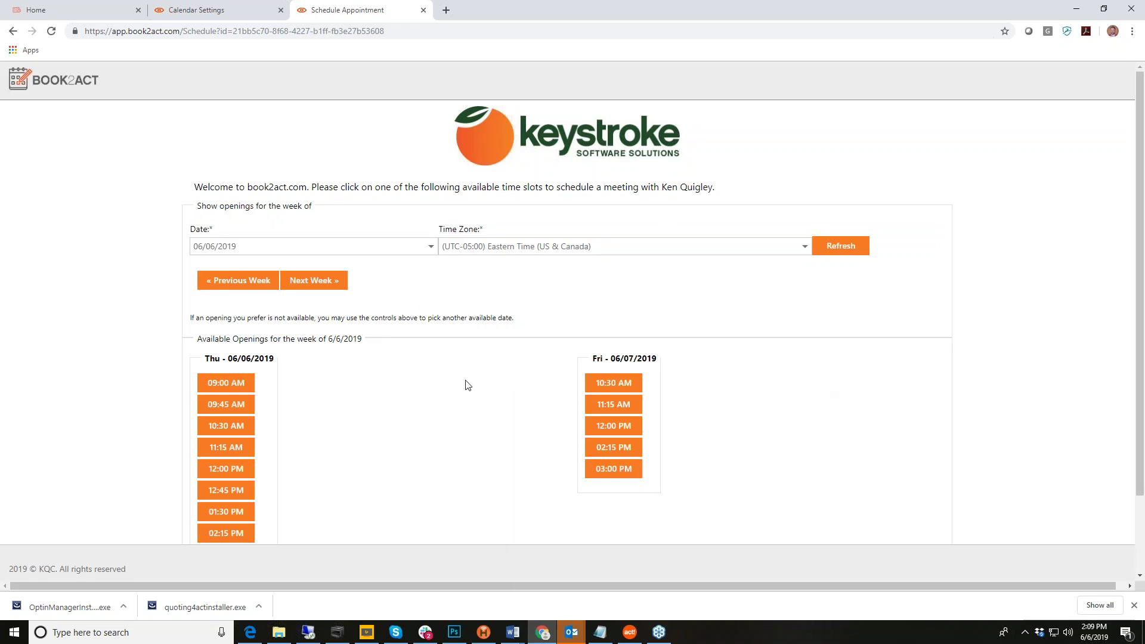
scroll(467, 385, down, 2)
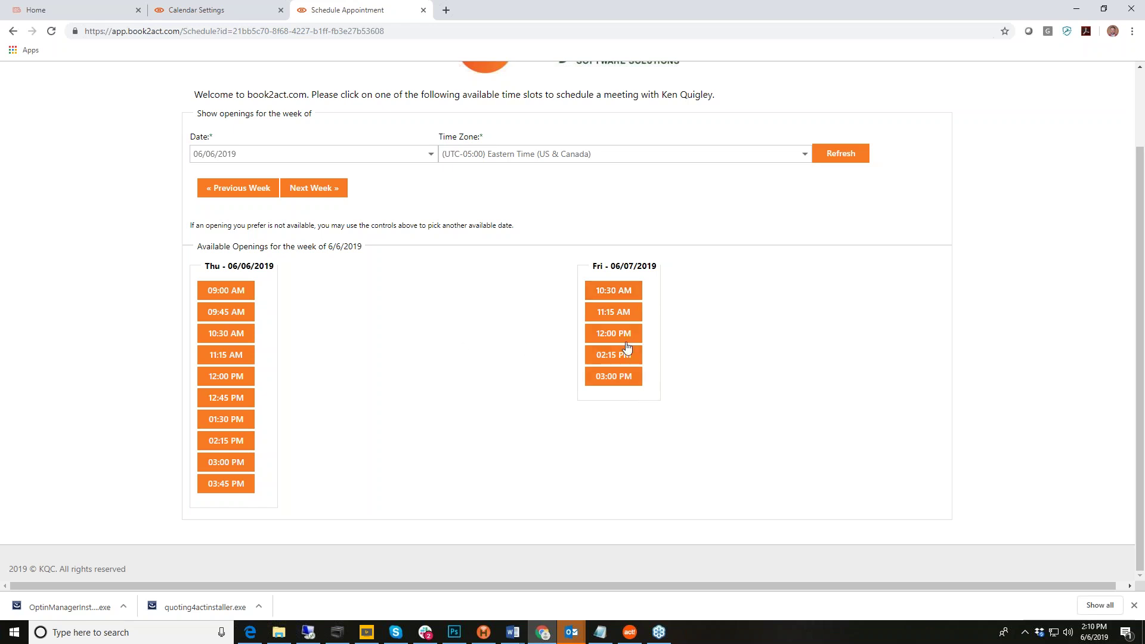
Step: Book Friday's 12:00 PM opening, entering the contact's name, company KQC, e-mail and phone
click(608, 336)
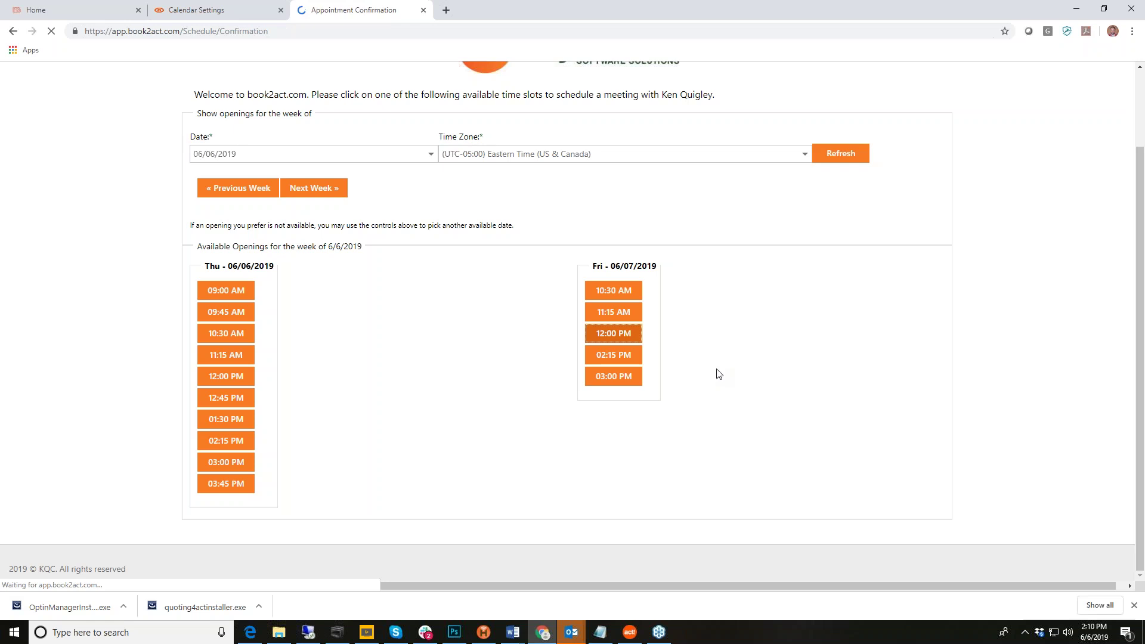
click(231, 318)
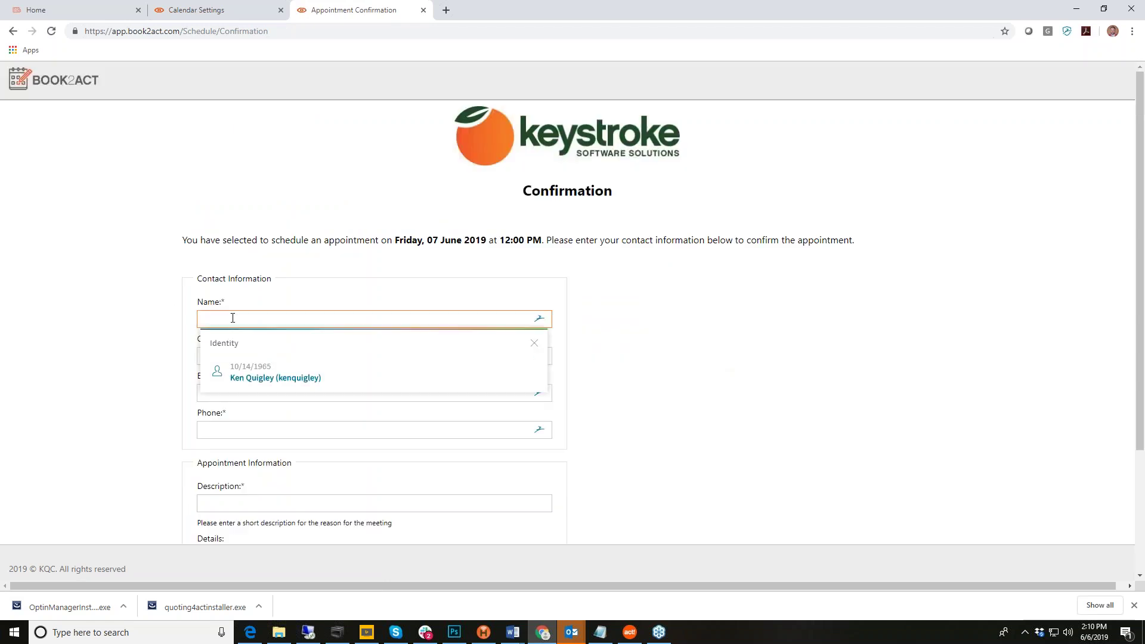
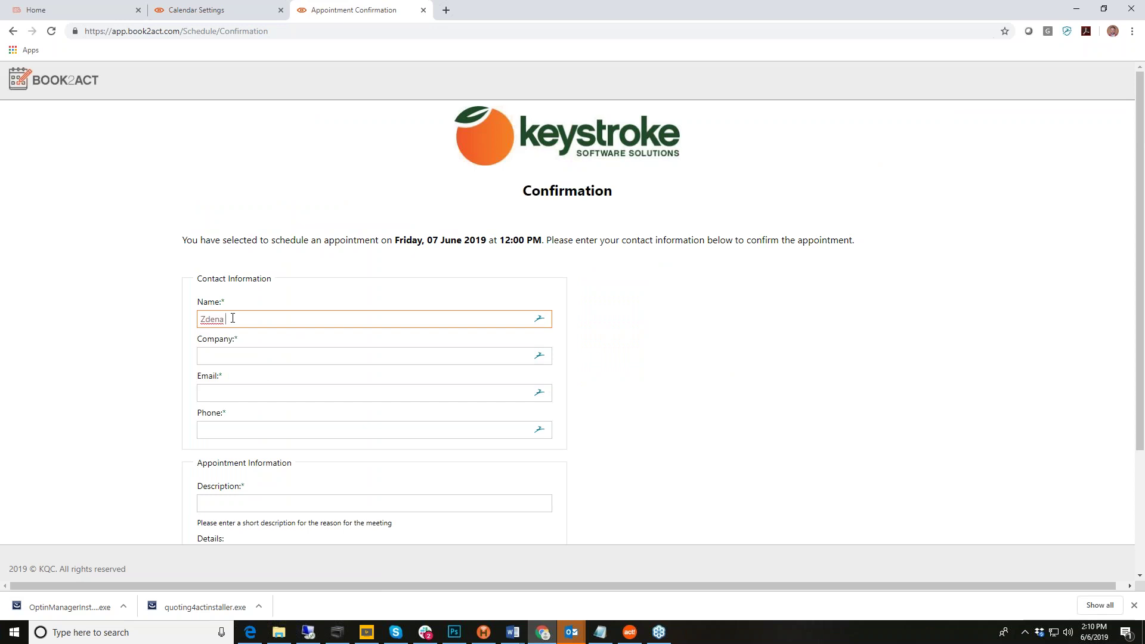
key(Tab)
text(KQC)
key(Tab)
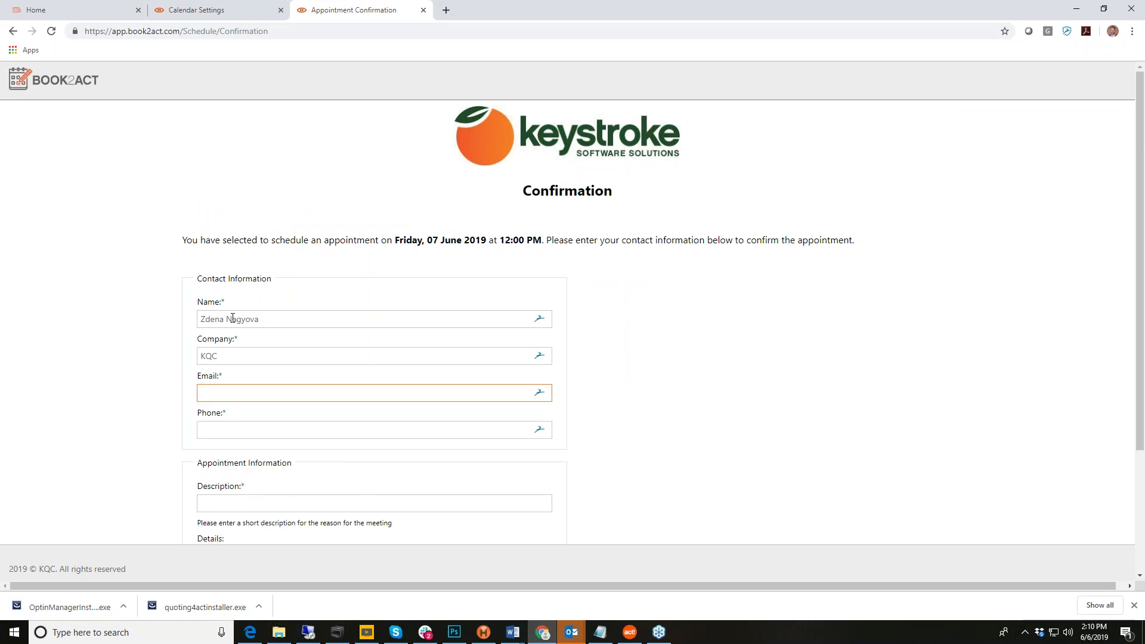
key(Tab)
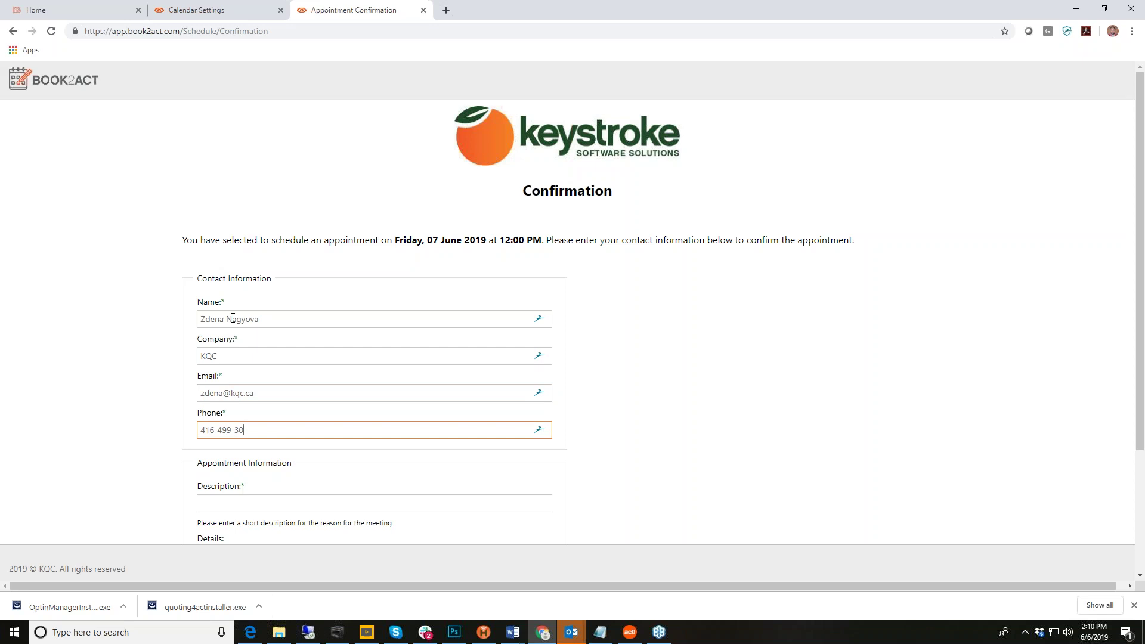
Step: Describe the meeting as 'Our daily walk' and add a details note
scroll(615, 335, down, 2)
click(231, 386)
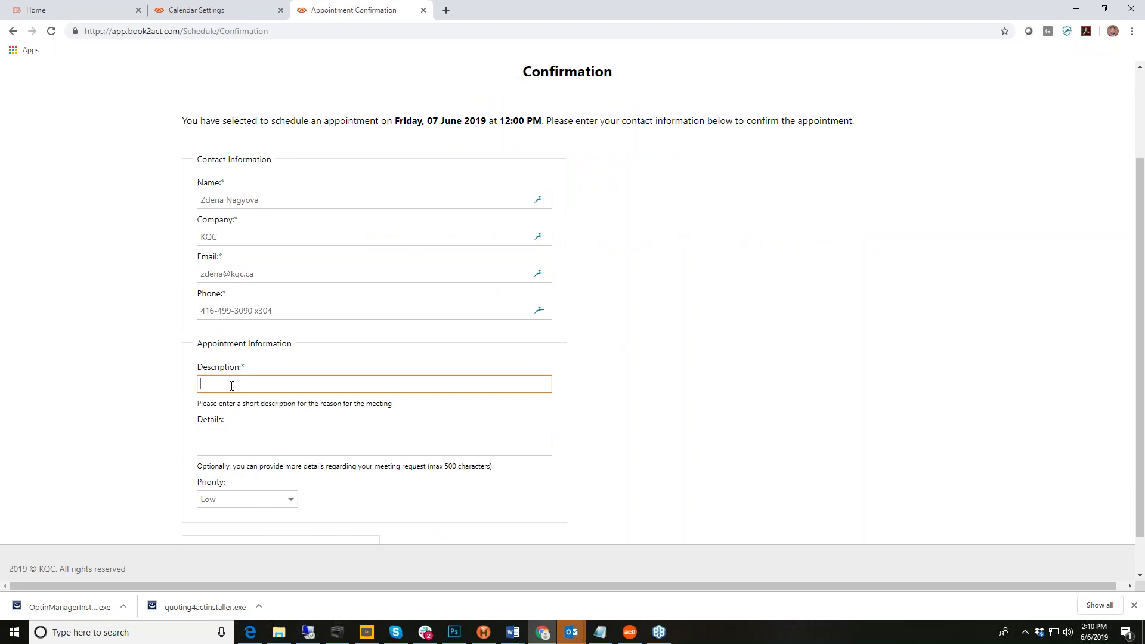
text(Our dai)
text(ly walk)
click(221, 439)
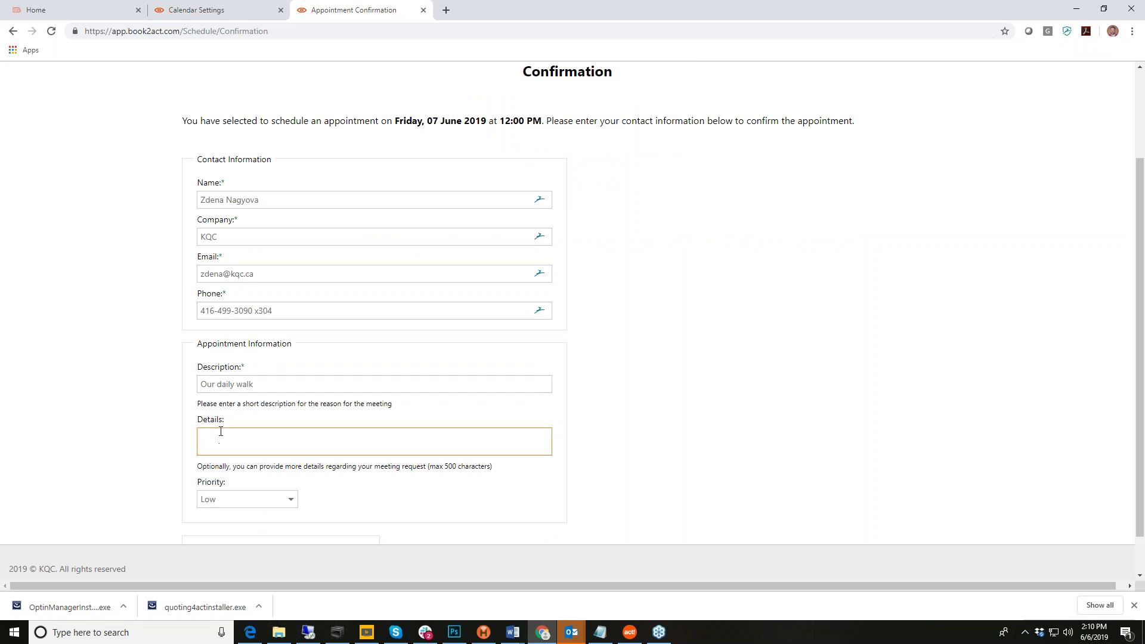
text(Zdena will tak to me the whole time)
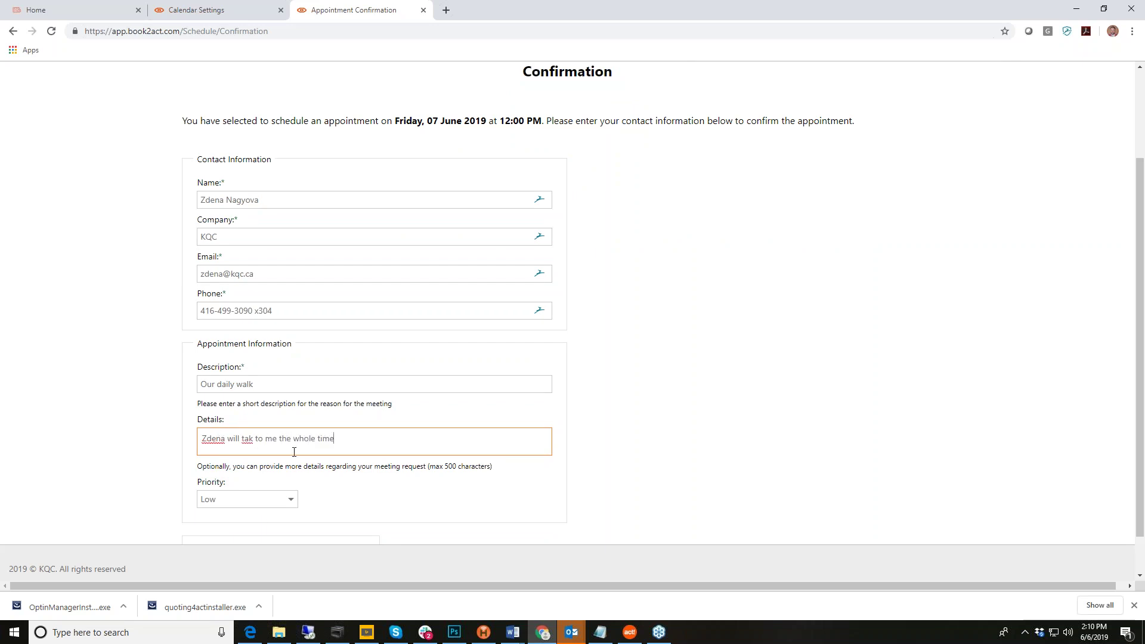
text(l)
Step: Set the appointment priority to Medium and submit the request
scroll(762, 312, down, 1)
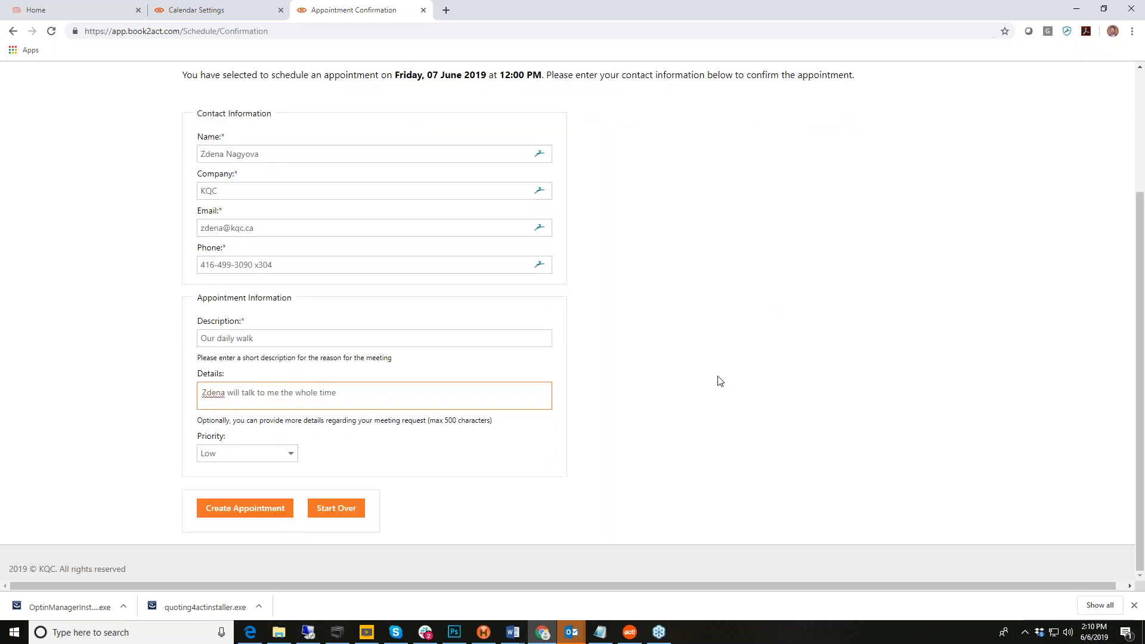
click(291, 457)
click(258, 495)
click(245, 509)
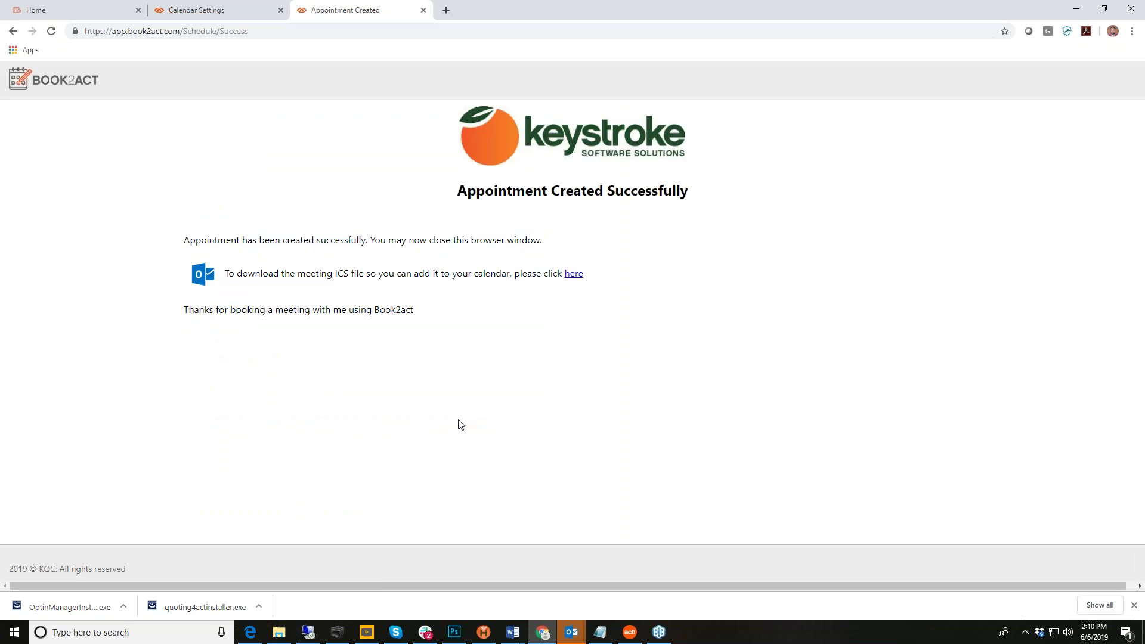
Step: Download the meeting ICS file, show it in Downloads, and open it as a meeting
click(574, 274)
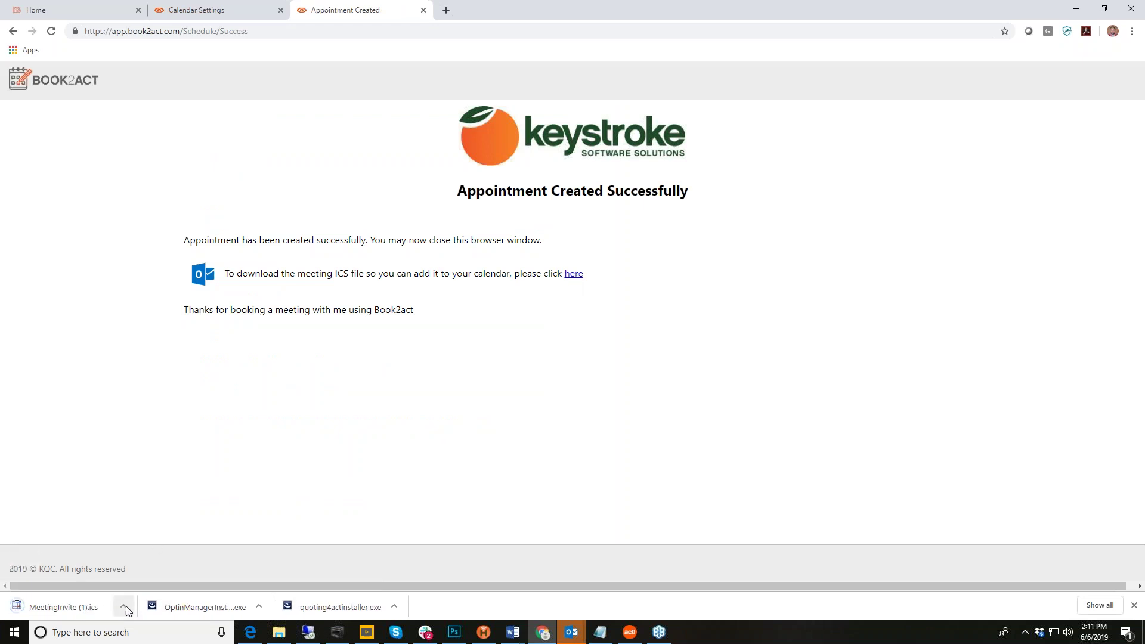
click(124, 607)
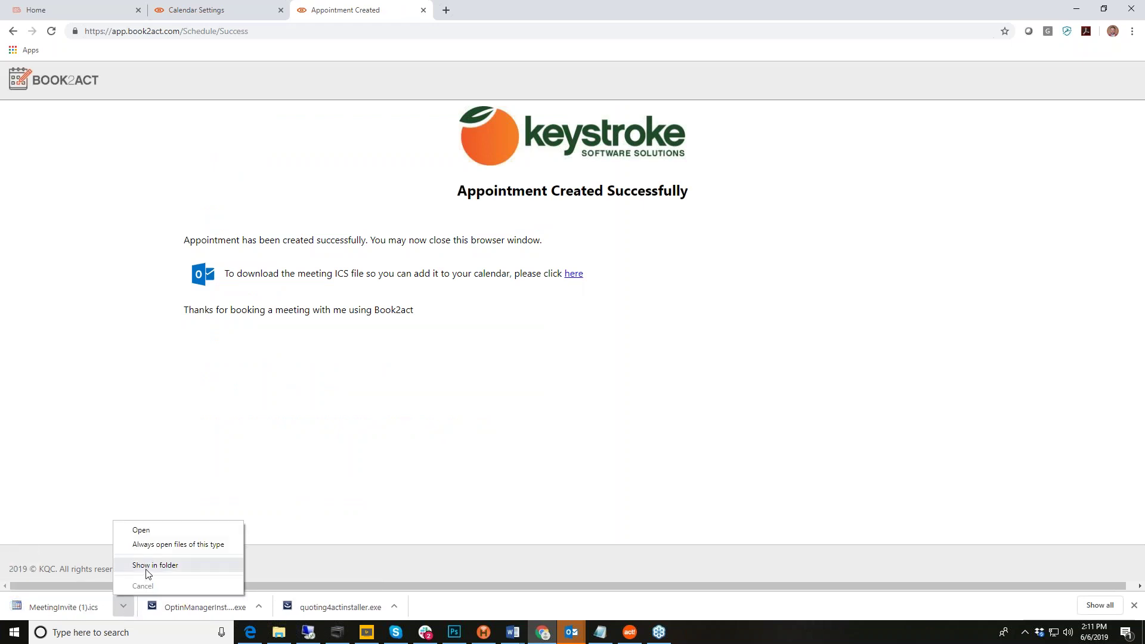
click(145, 568)
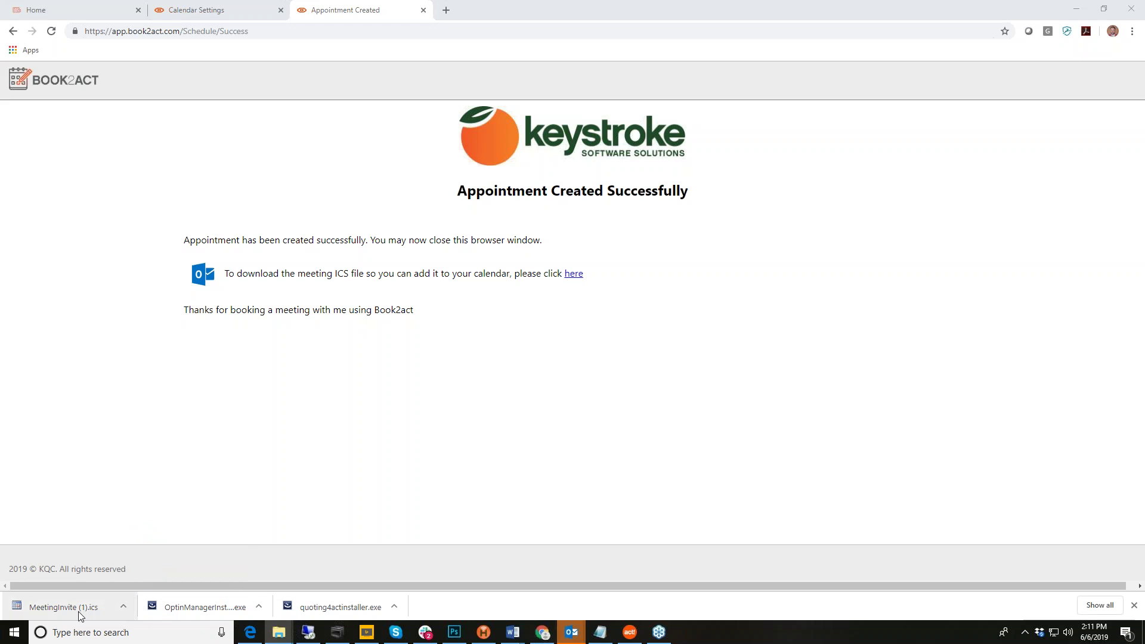
click(77, 611)
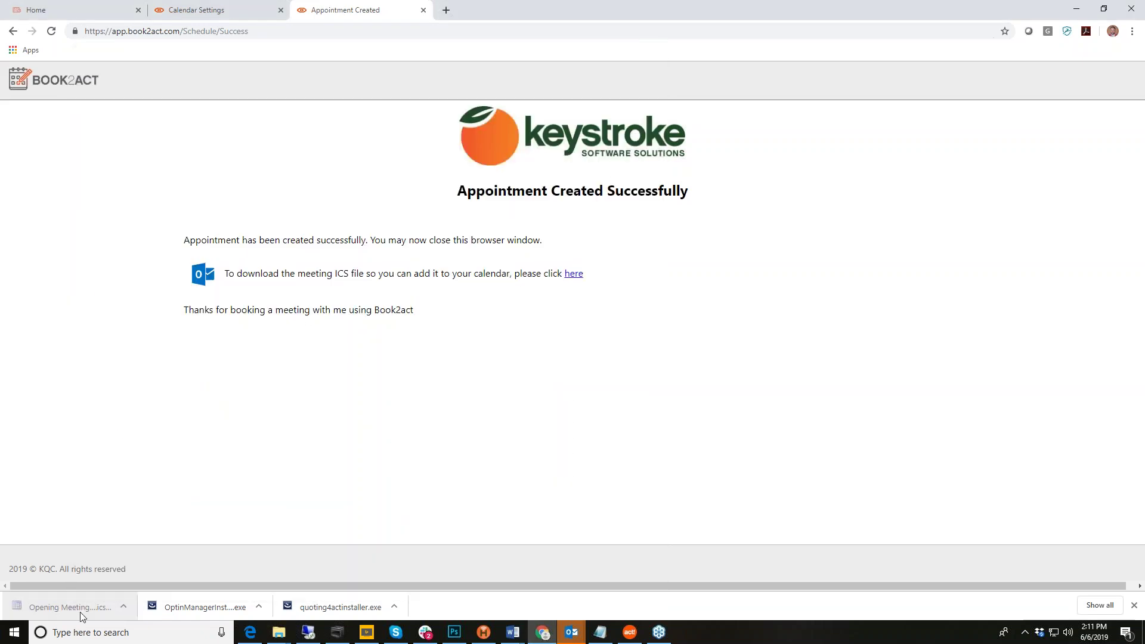
click(123, 606)
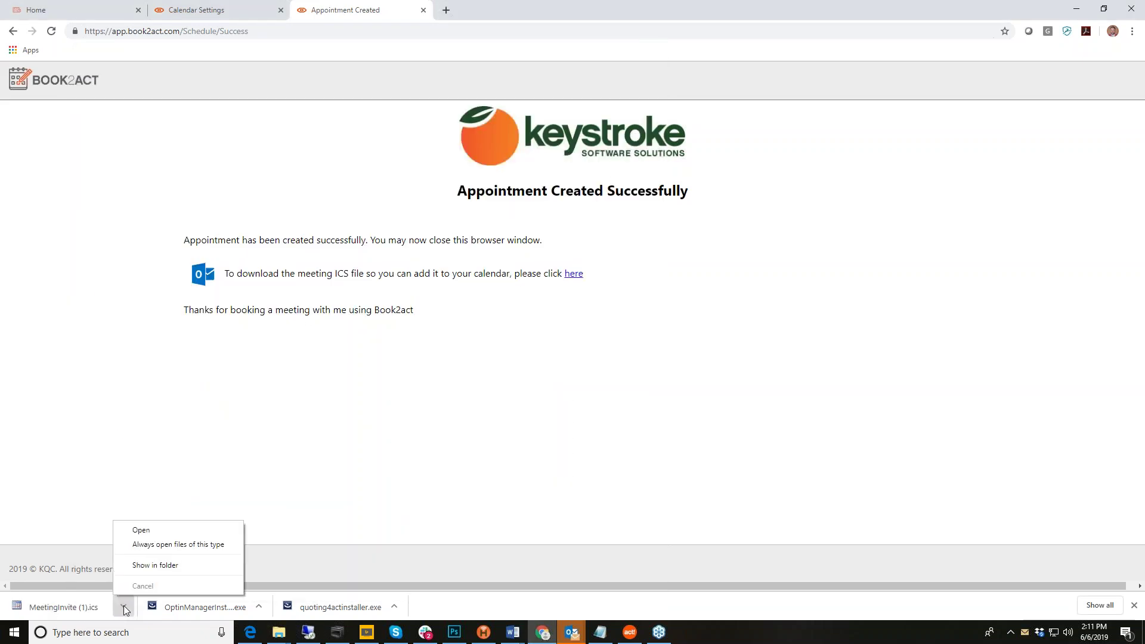
click(175, 567)
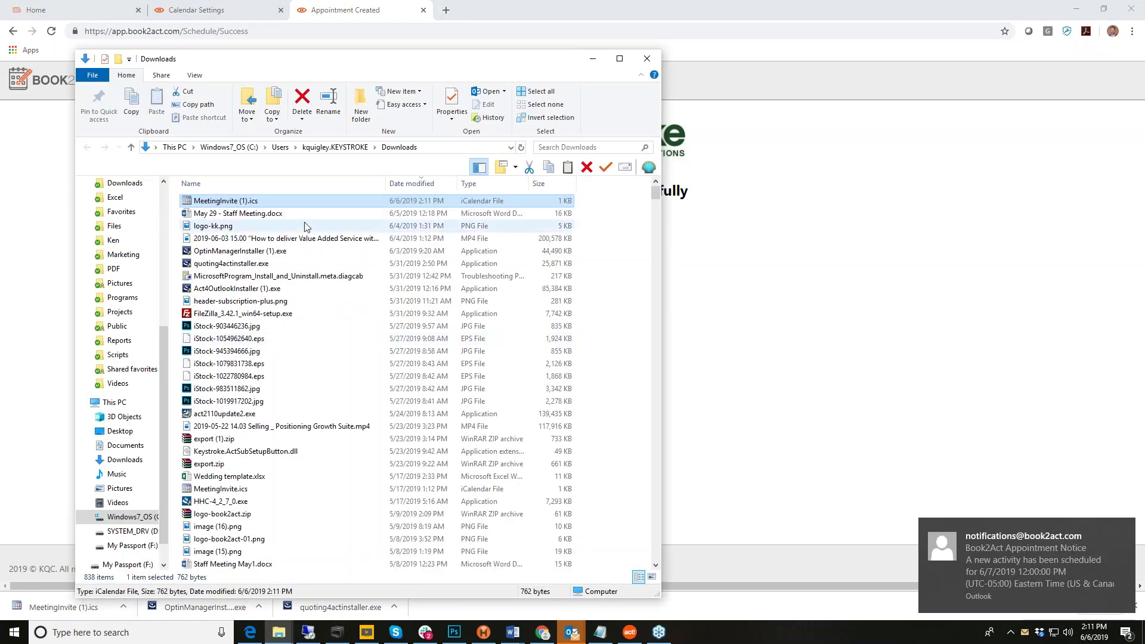
double_click(254, 203)
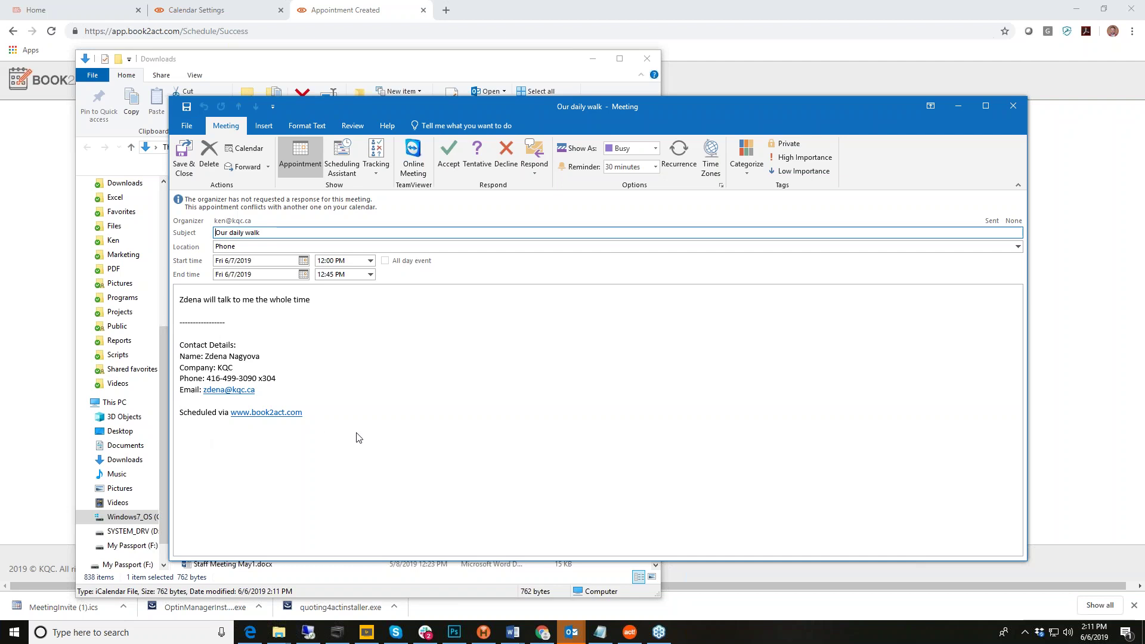
Step: Save the 'Our daily walk' meeting to the Outlook calendar and bring up the Inbox
click(183, 152)
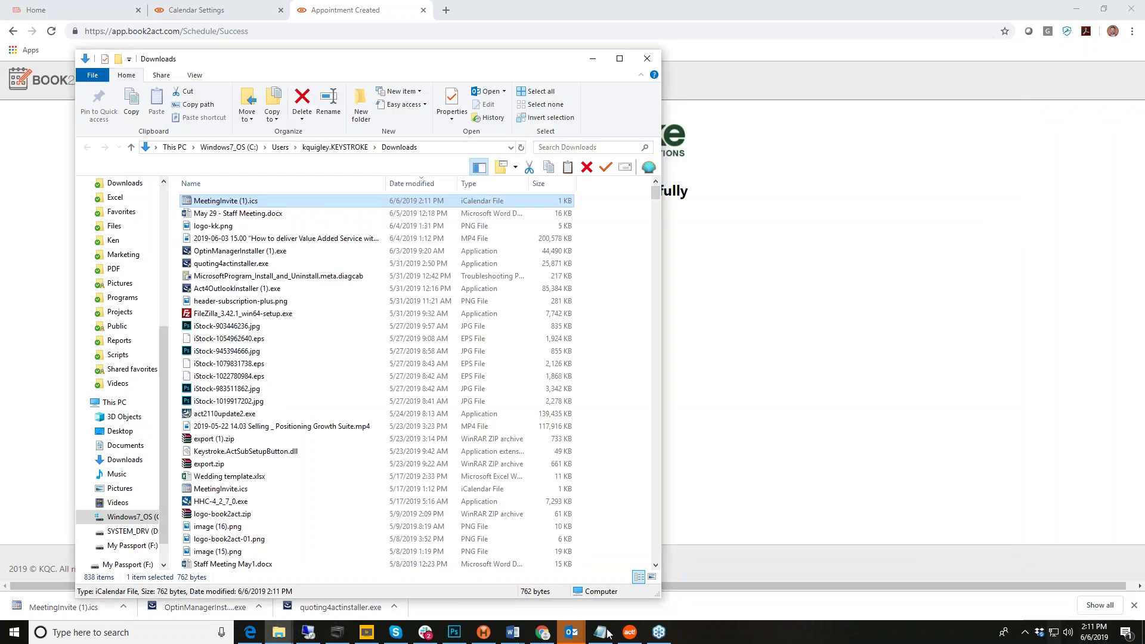
click(571, 633)
click(387, 608)
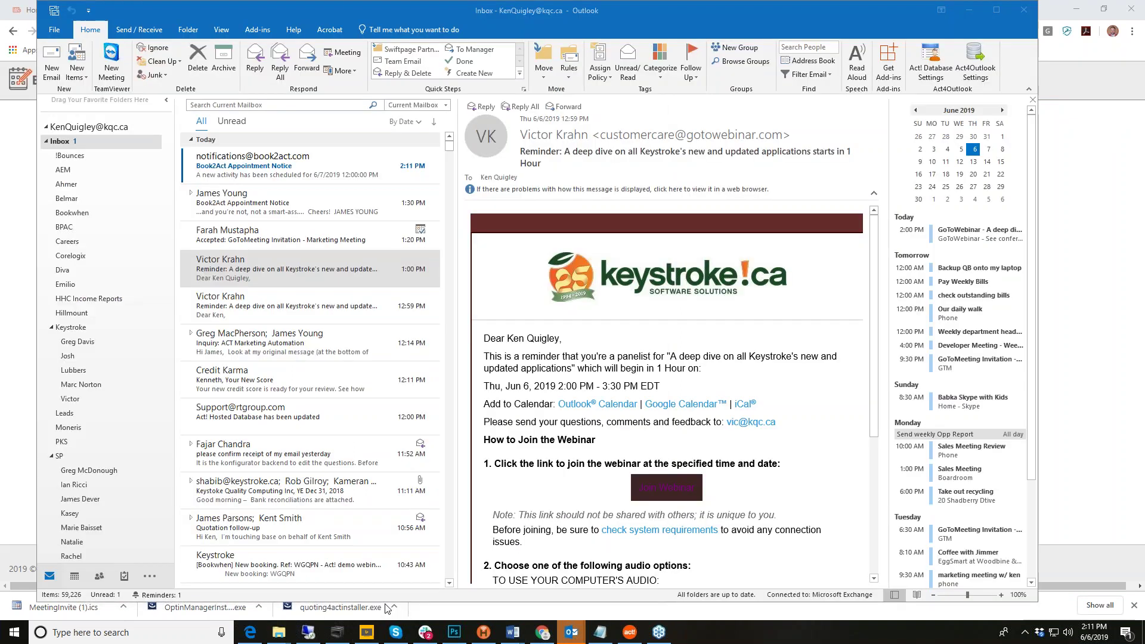
Step: Read the Book2Act Appointment Notice email, minimize Outlook, and return to the Act! remote session
click(412, 170)
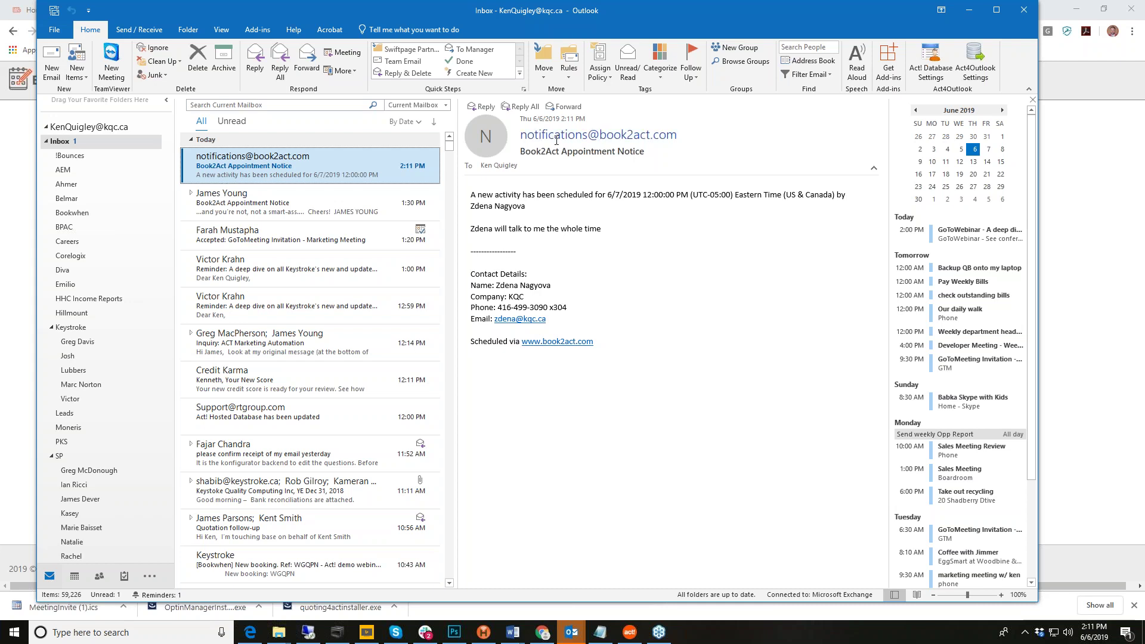
mouse_move(555, 141)
drag(524, 28, 131, 99)
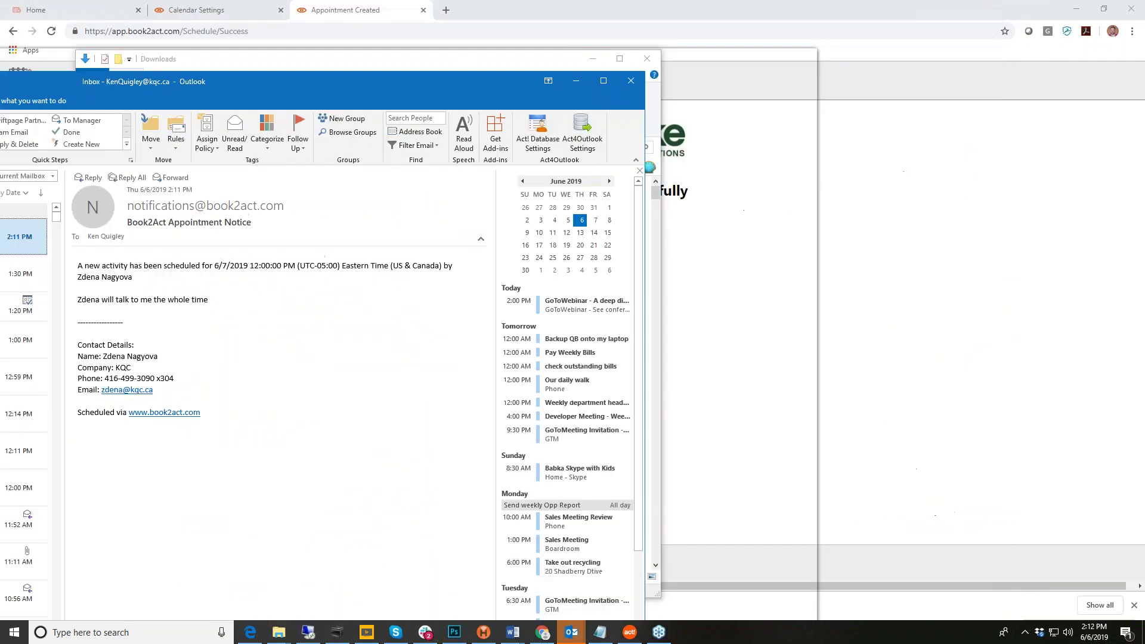
click(576, 80)
click(308, 632)
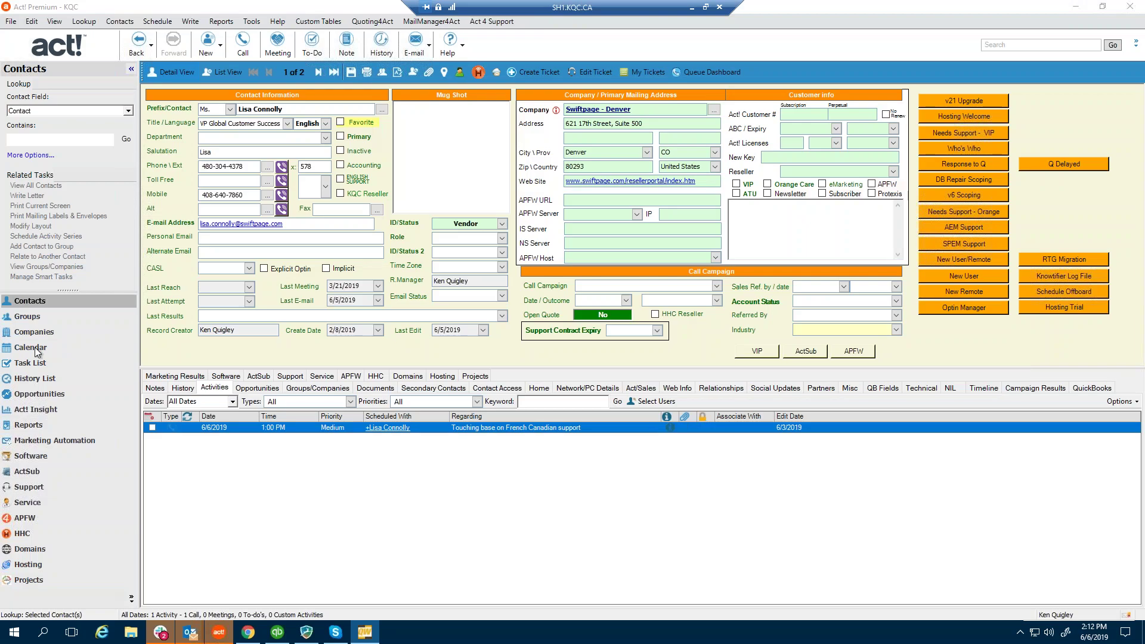
Step: Select Friday's 'Our daily walk' activity in the Act! calendar, then minimize the remote session
click(35, 348)
click(906, 412)
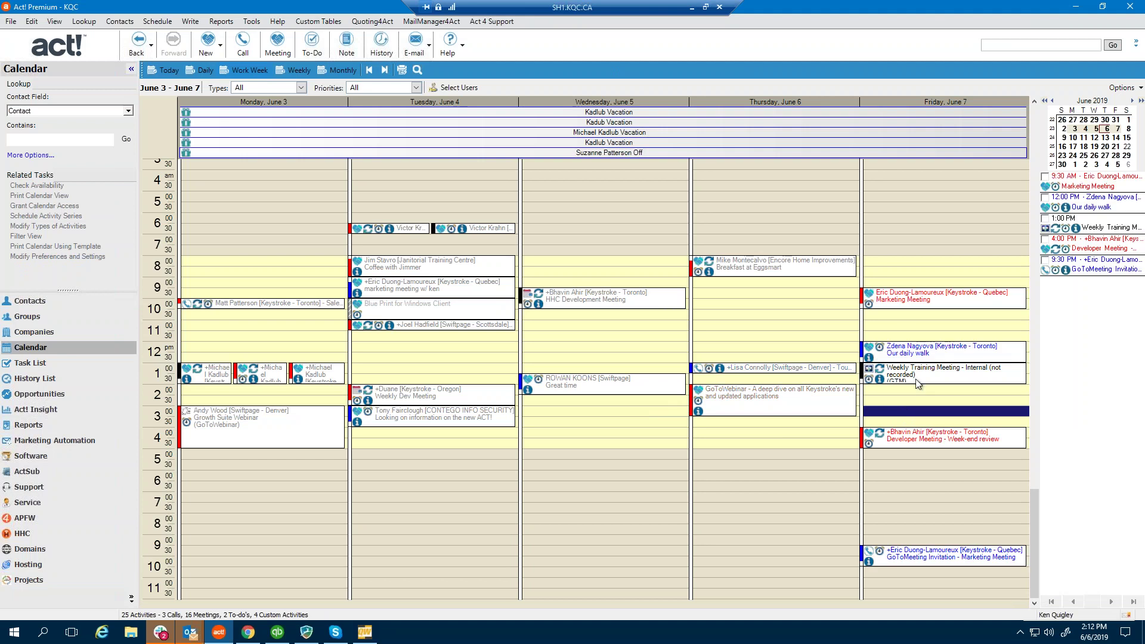
click(919, 356)
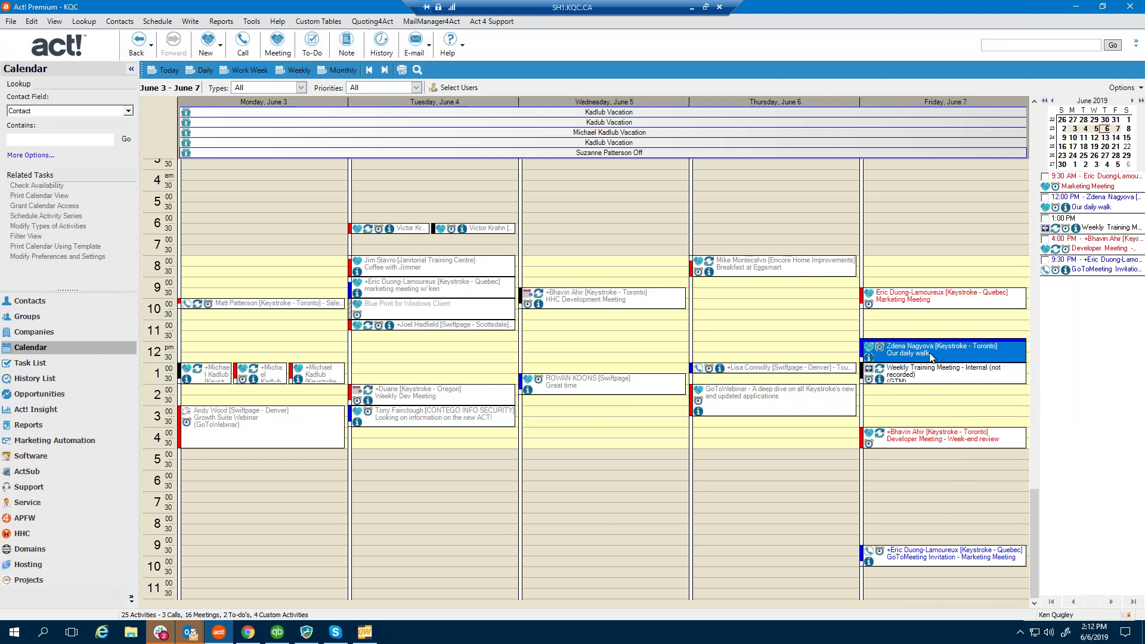
mouse_move(932, 357)
click(692, 12)
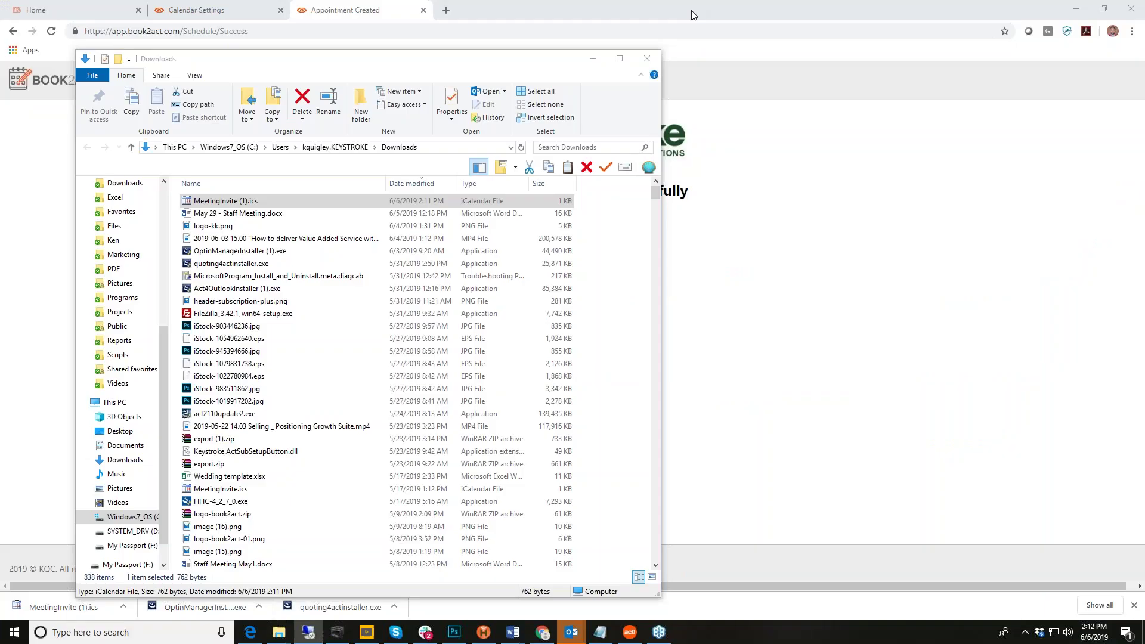
Step: Close the Downloads folder, return to the Calendar Settings tab, and open Account Management
click(648, 59)
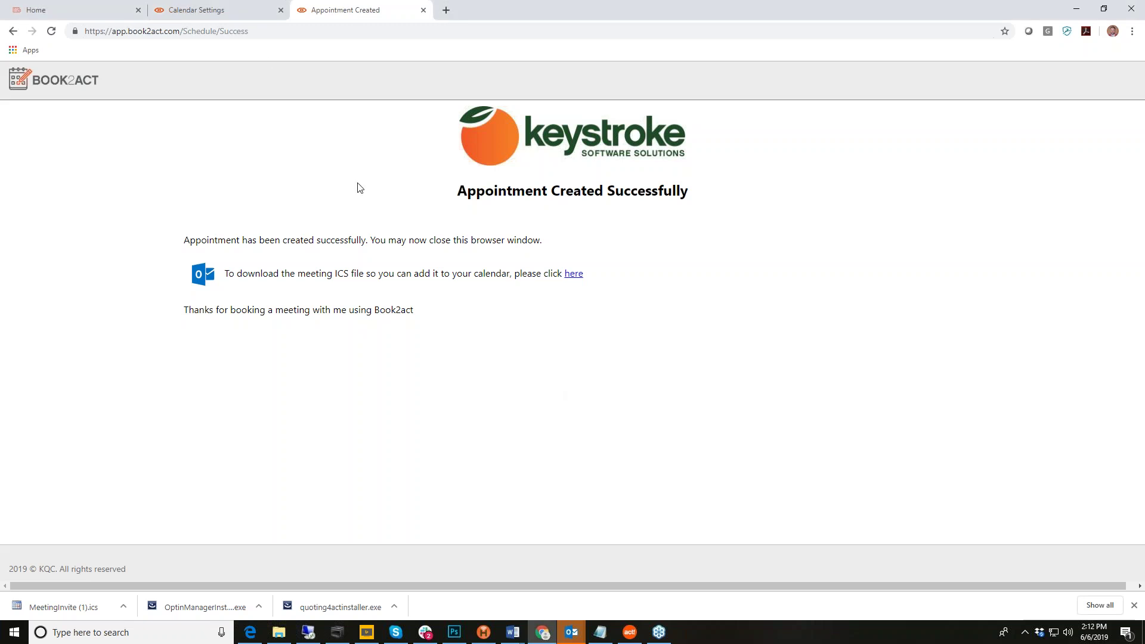
click(219, 10)
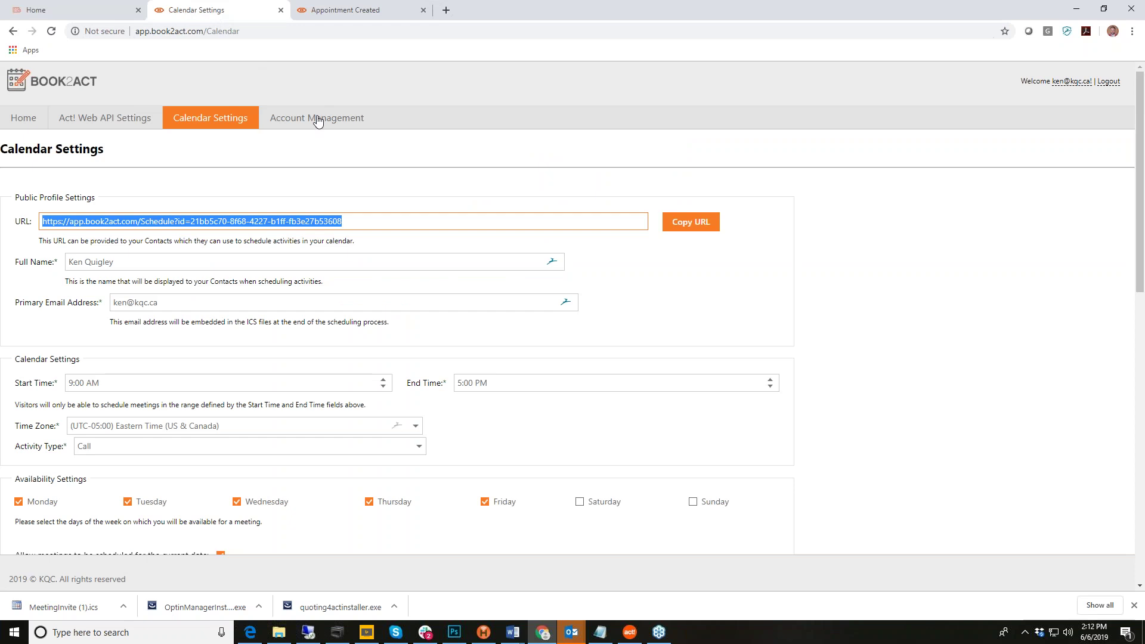
click(335, 121)
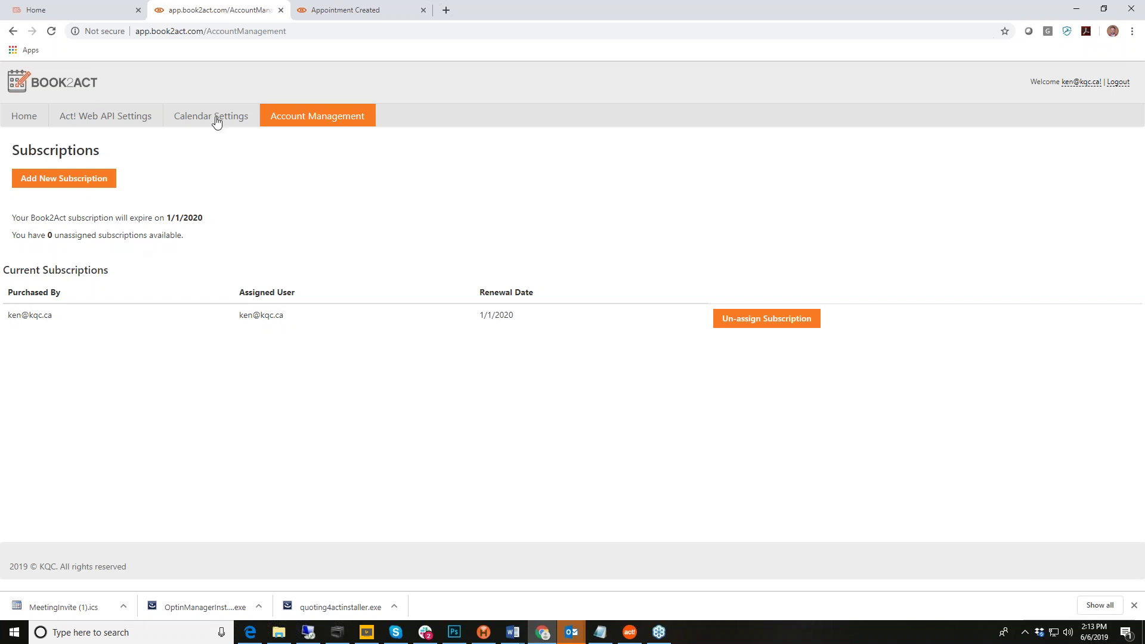
Step: Take a new $60 one-year Book2Act subscription to the Moneris payment page, then close it unpaid
click(73, 183)
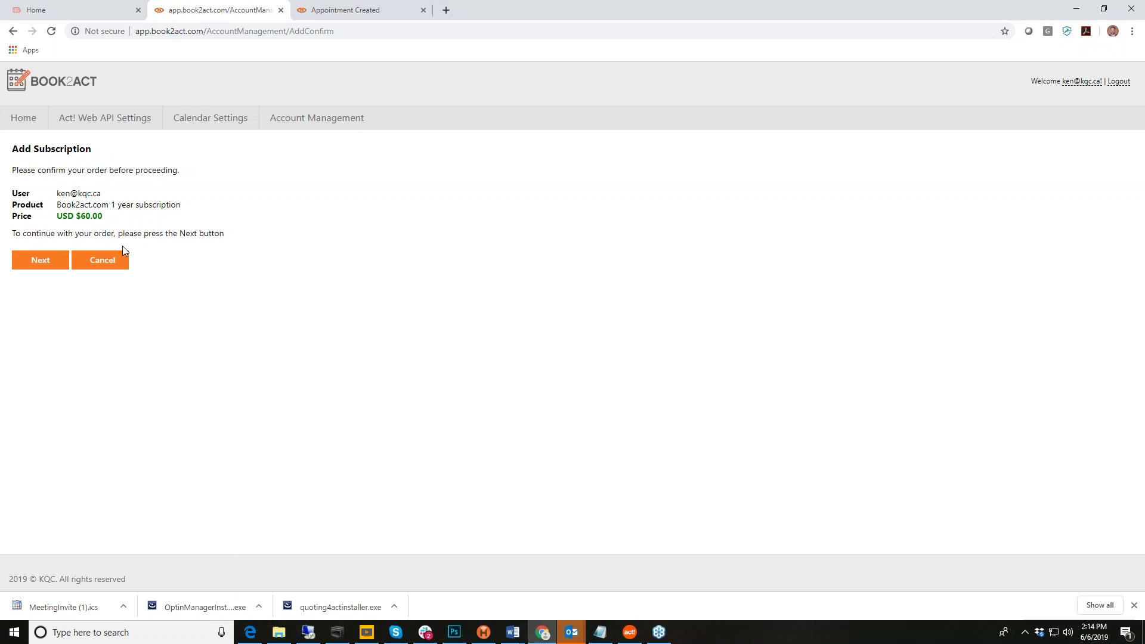
click(48, 263)
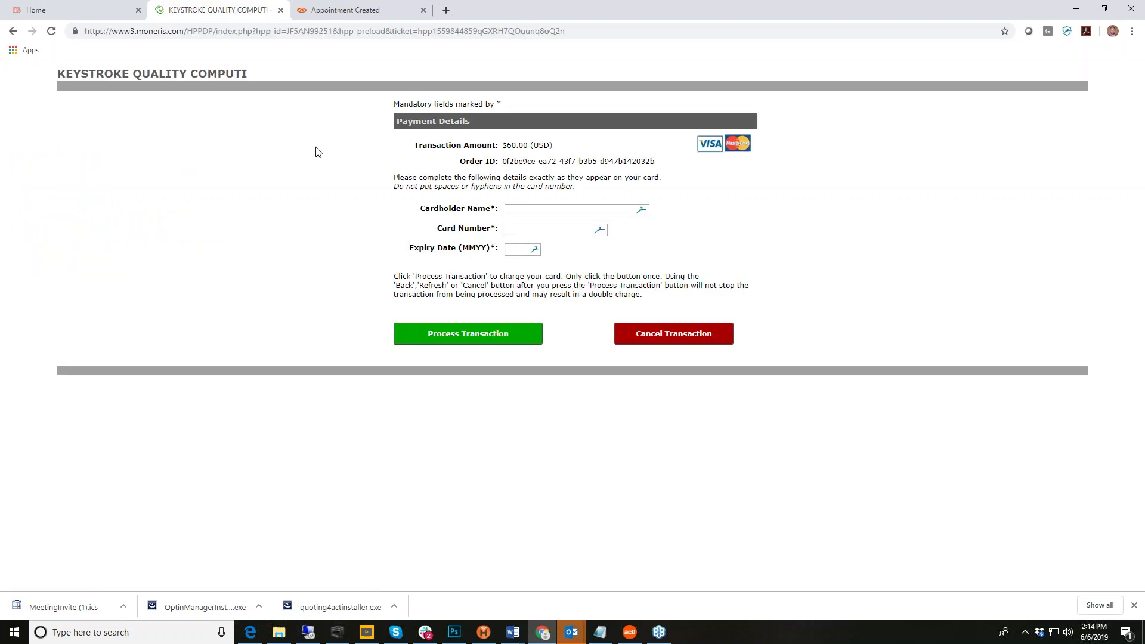
click(281, 13)
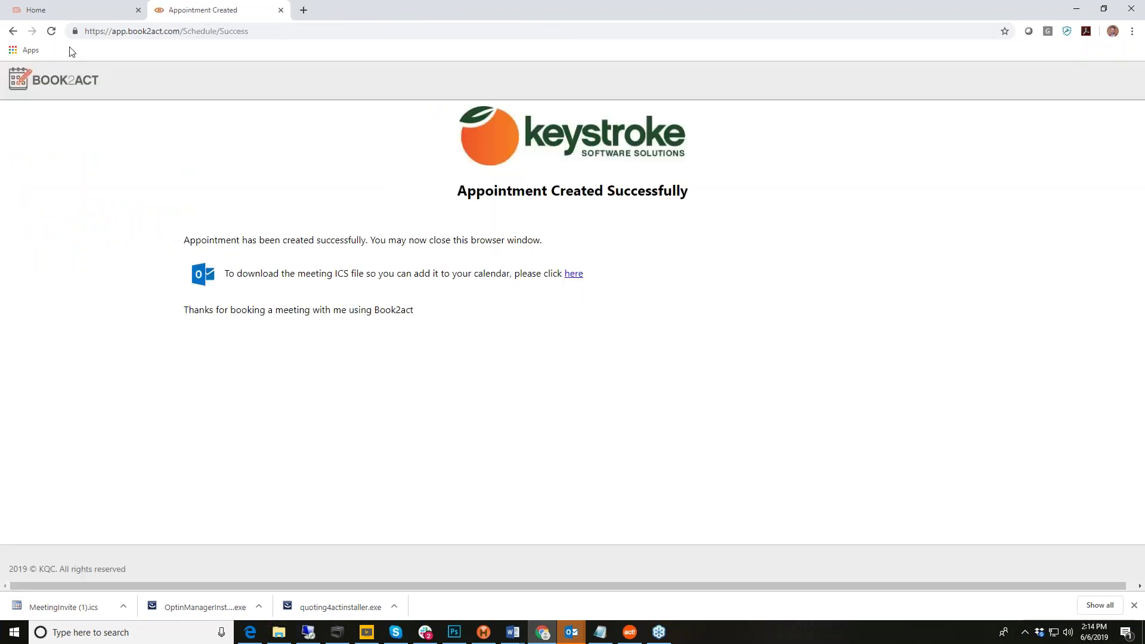
Step: Load the book2act.com home page in a new browser tab
click(59, 12)
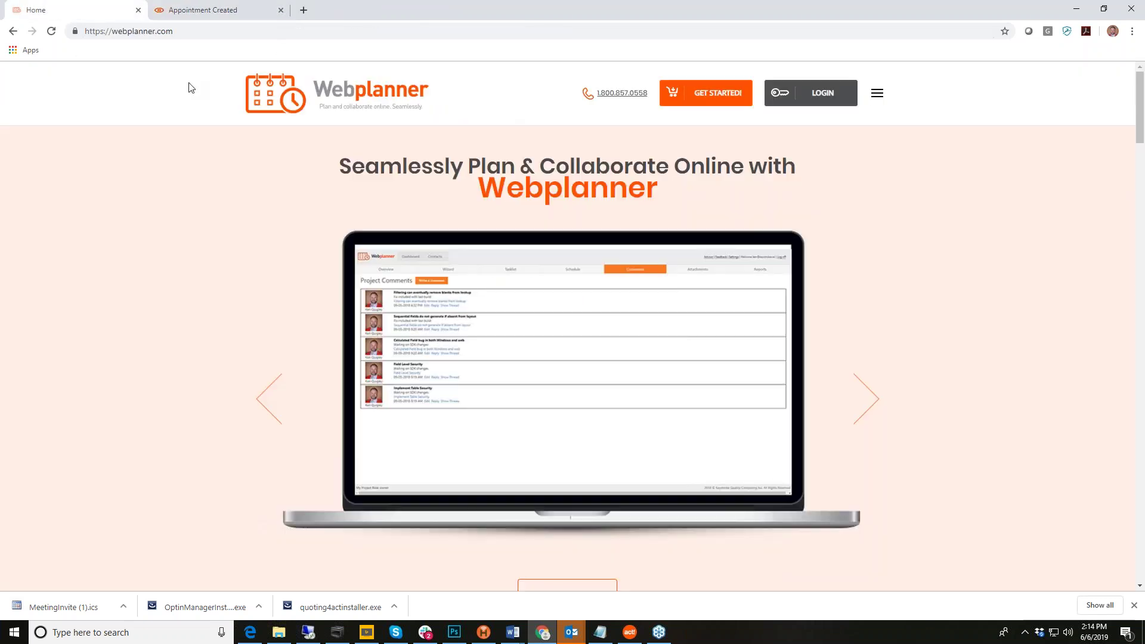
click(200, 13)
click(305, 10)
text(book2)
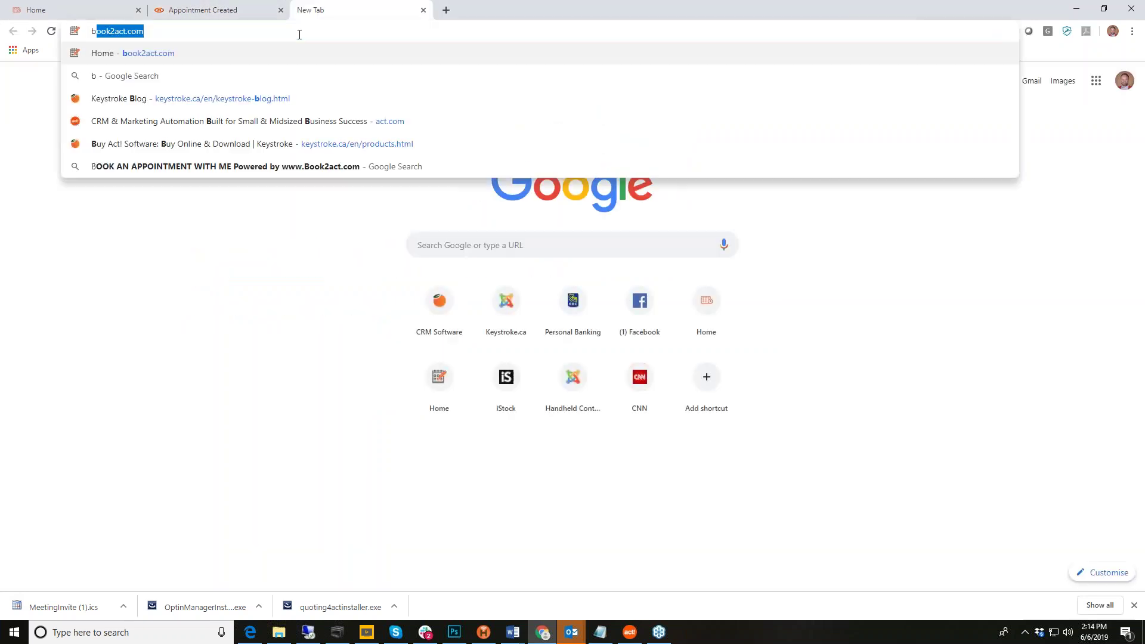
text(act)
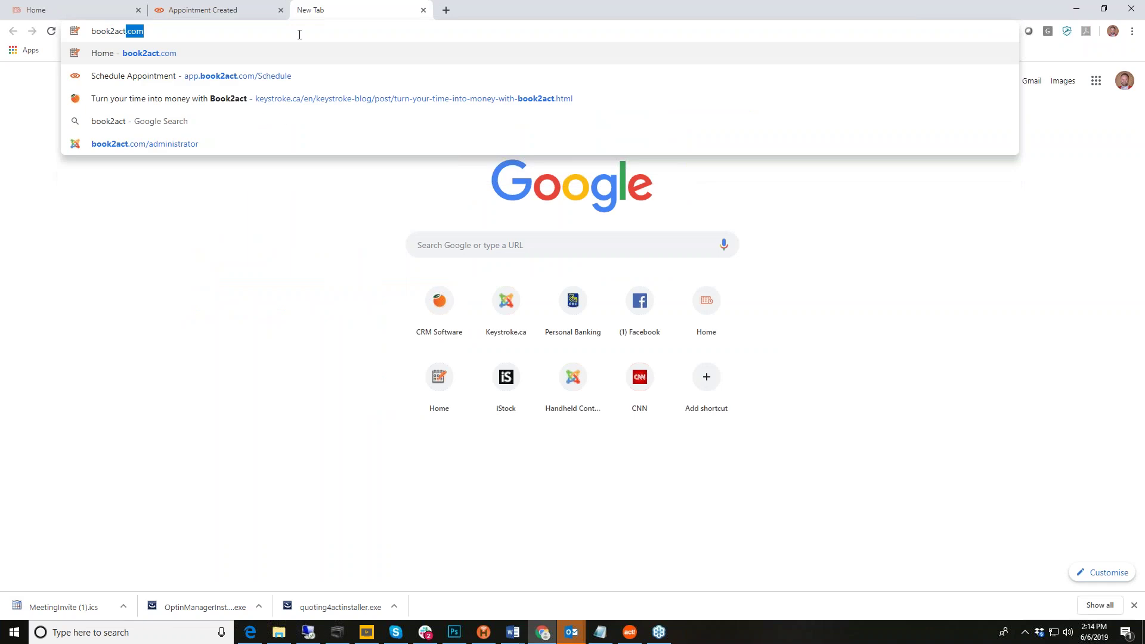
key(Return)
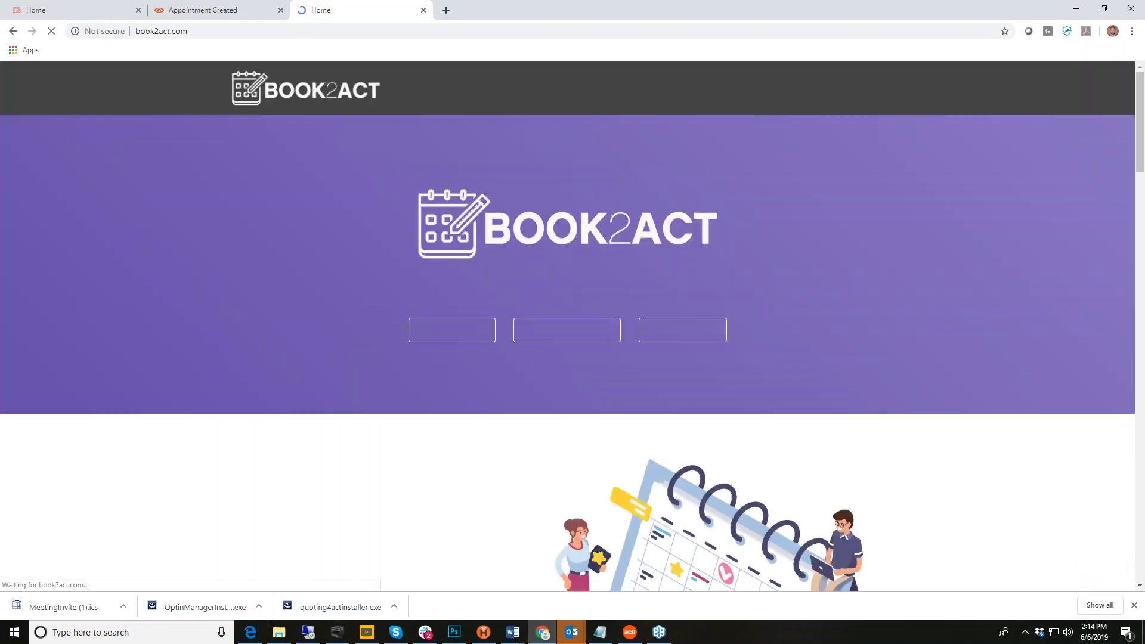
Step: Scroll the Book2Act home page and dismiss all the Outlook reminders
scroll(573, 227, down, 2)
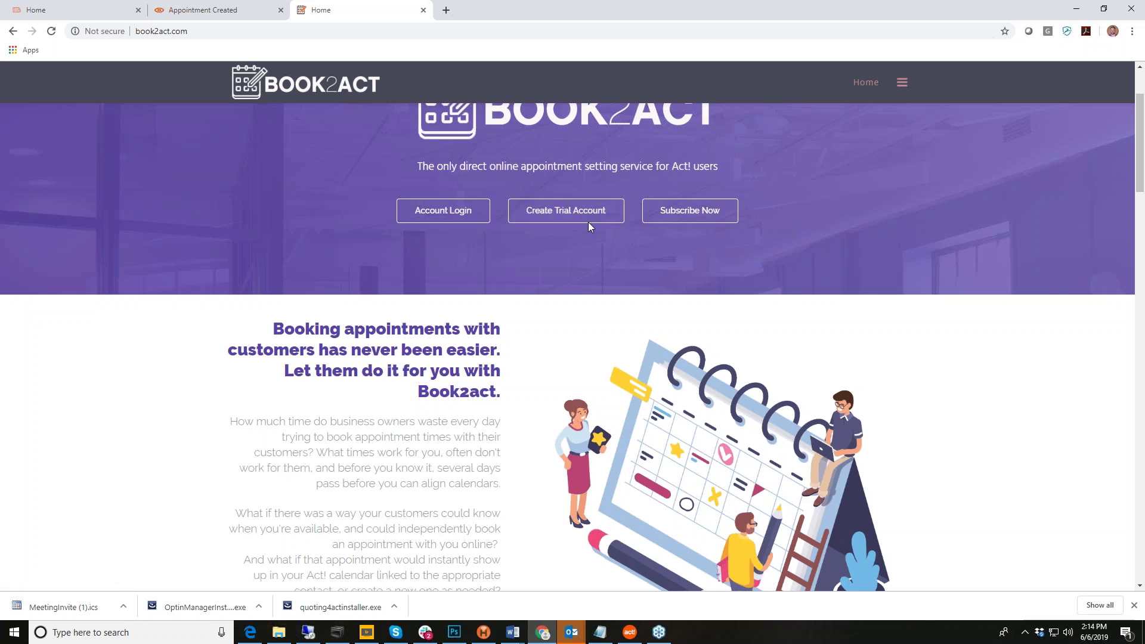
click(583, 218)
scroll(453, 386, up, 2)
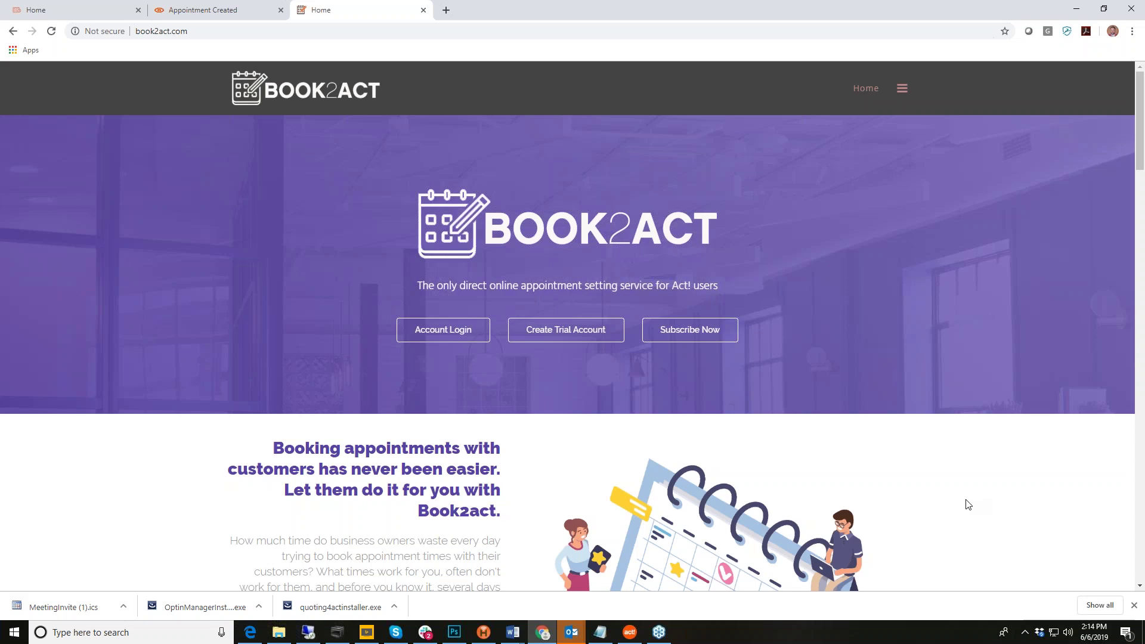
scroll(968, 504, down, 10)
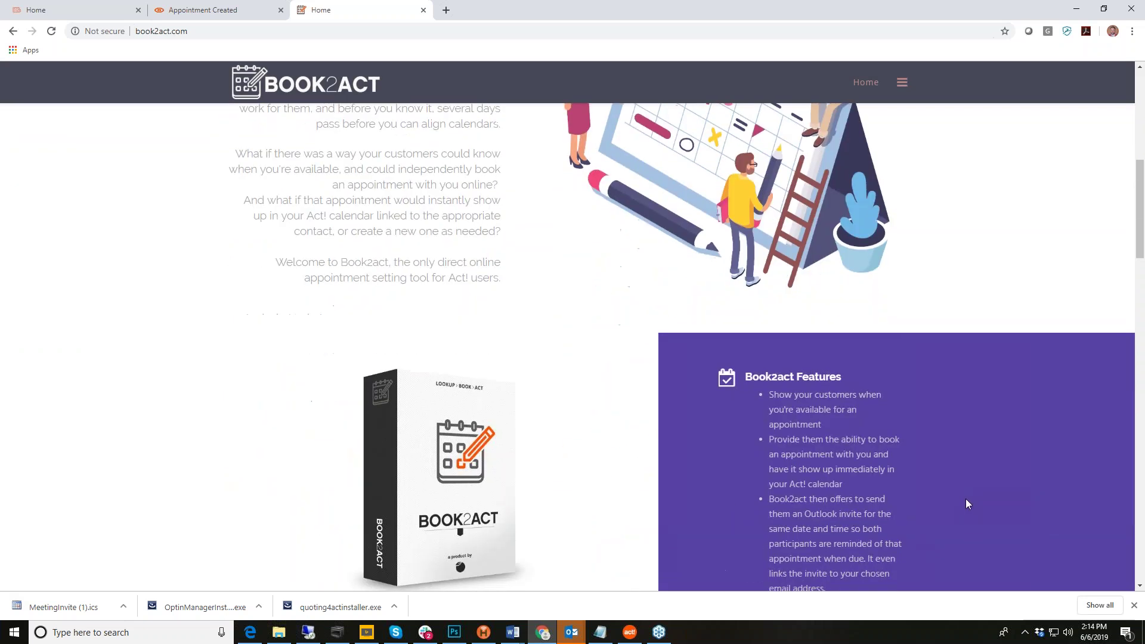
scroll(965, 499, down, 4)
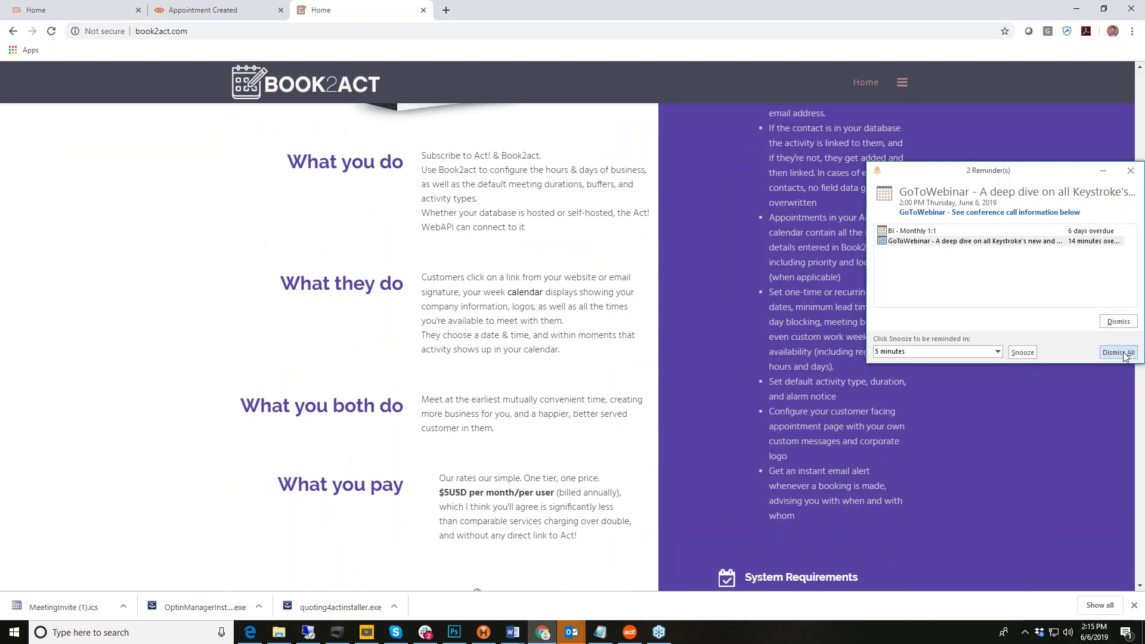
click(1124, 355)
Step: Enlarge the first thumbnail under Book2act Screen Shots
scroll(834, 457, down, 6)
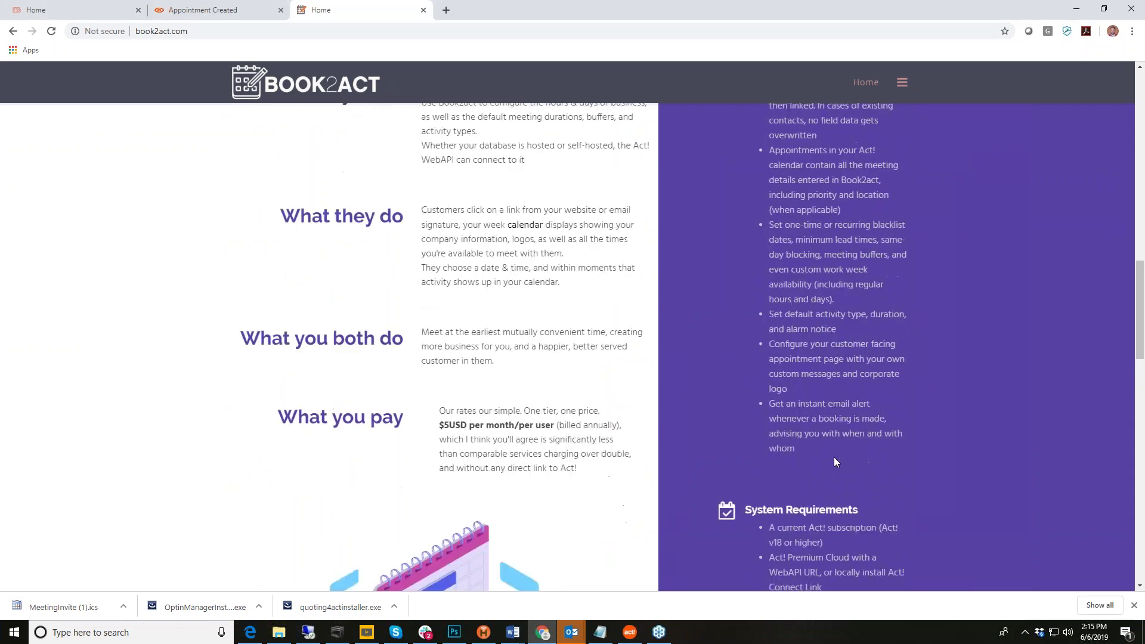
scroll(928, 488, down, 1)
click(759, 377)
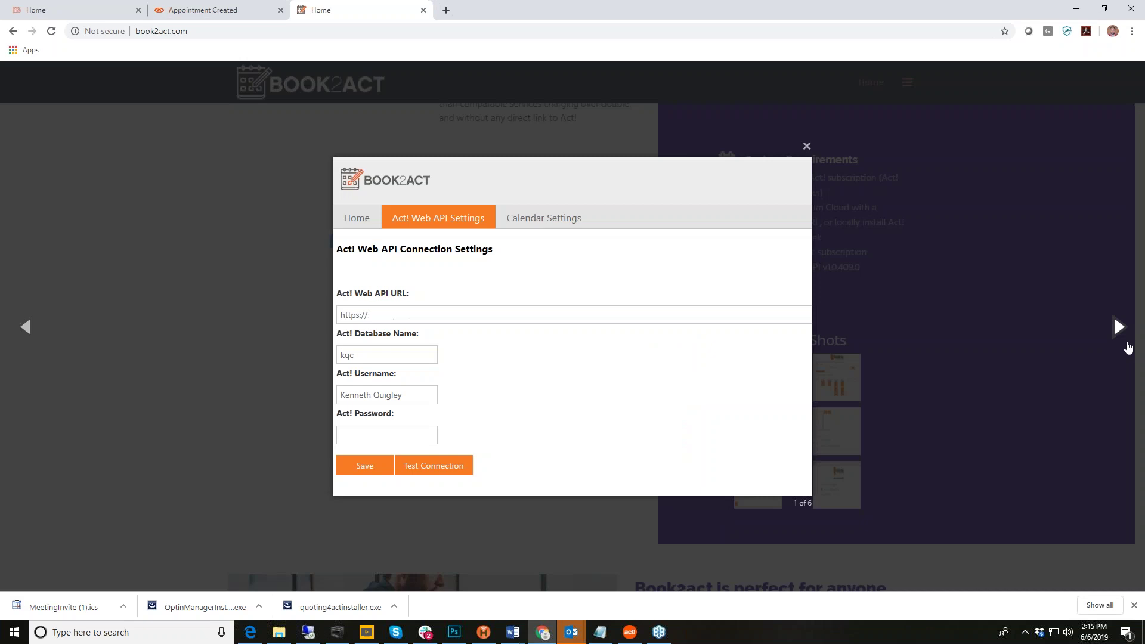
Step: Advance through screenshots 2–6, including Calendar Settings and Appointment Created, and wrap back to the first
click(1117, 327)
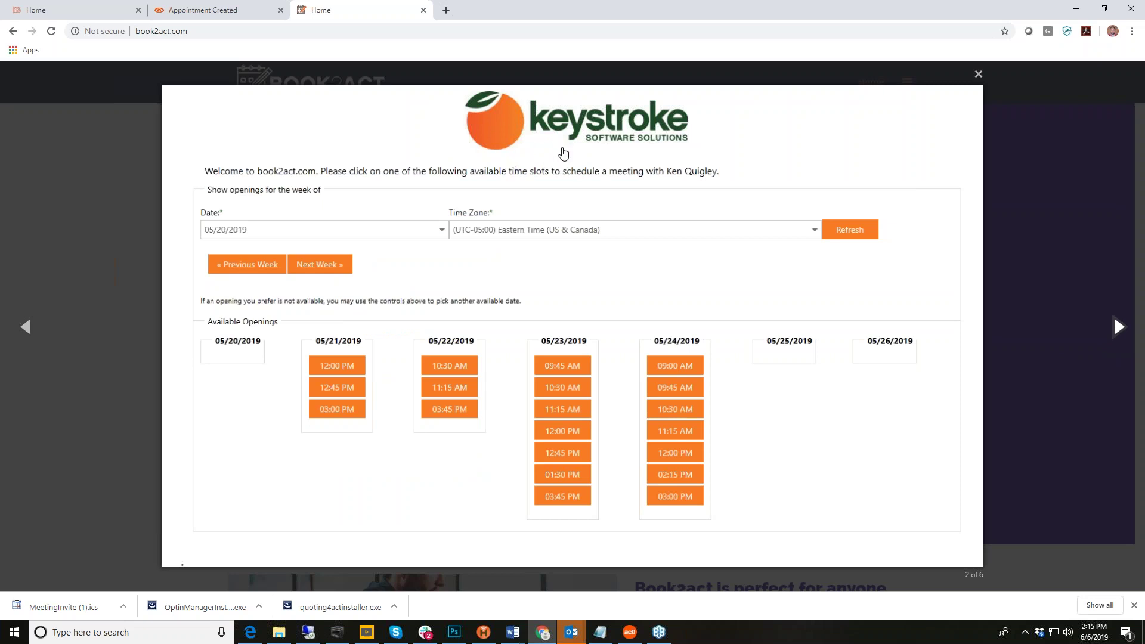
click(1118, 331)
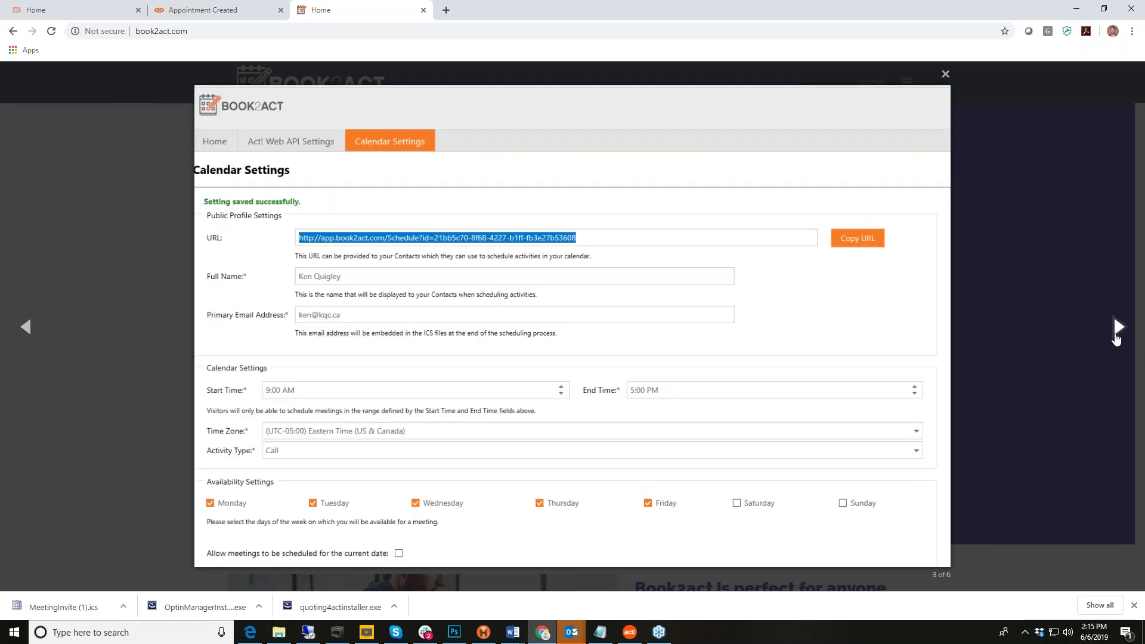
click(1117, 334)
click(1117, 335)
click(1117, 336)
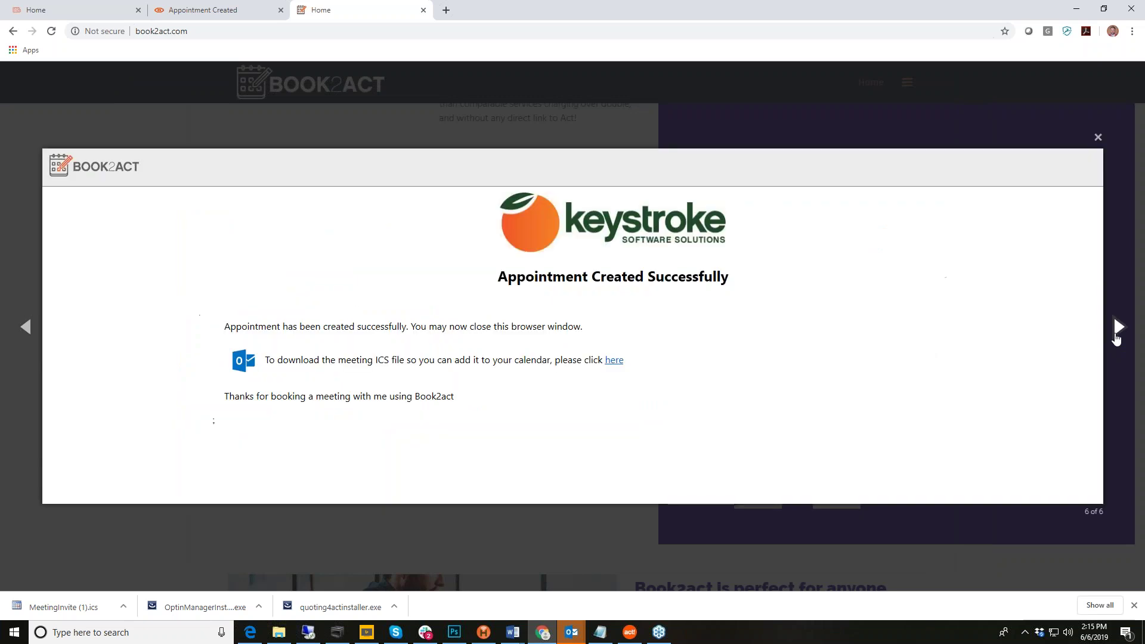
click(1117, 336)
Step: Close the screenshot viewer and scroll down to the Frequently Asked Questions
click(806, 146)
scroll(1011, 331, up, 7)
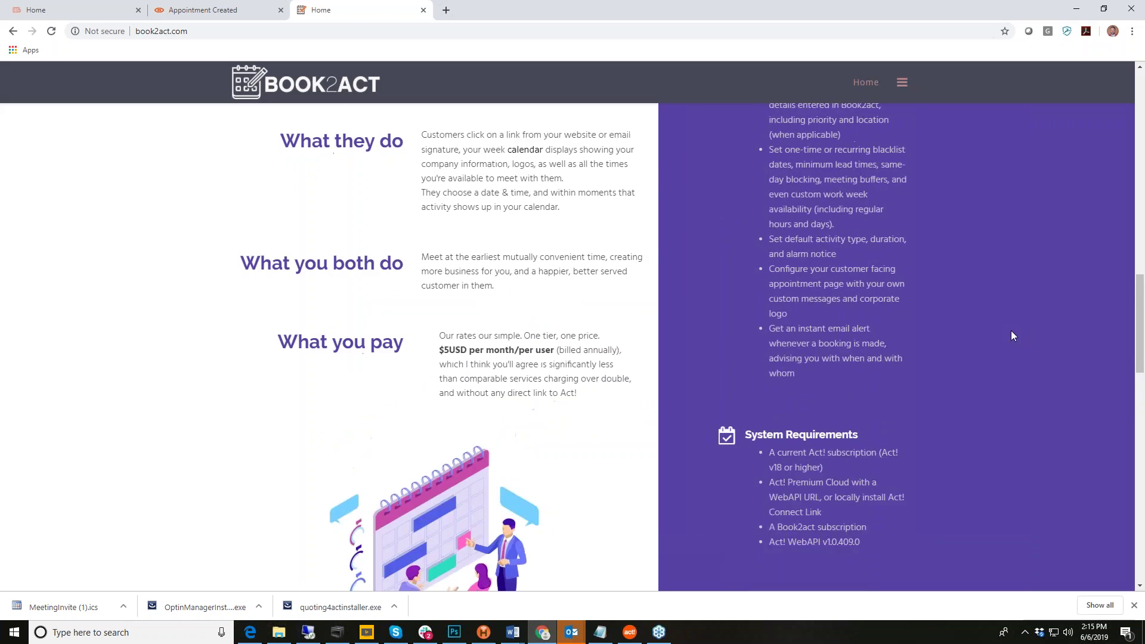
scroll(970, 400, up, 4)
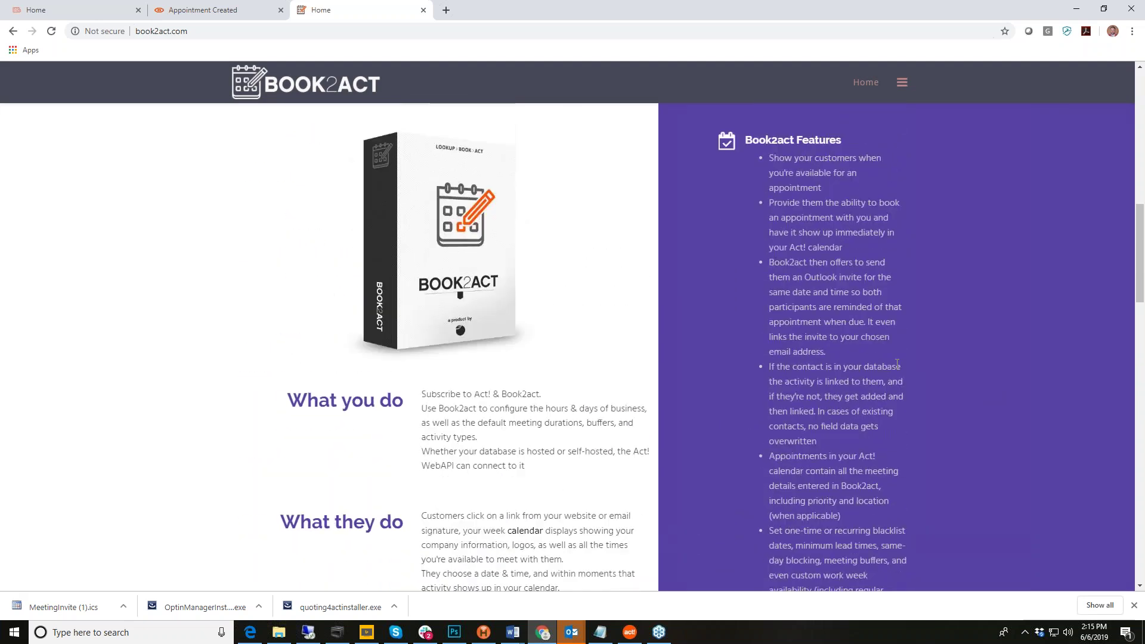
scroll(829, 369, down, 8)
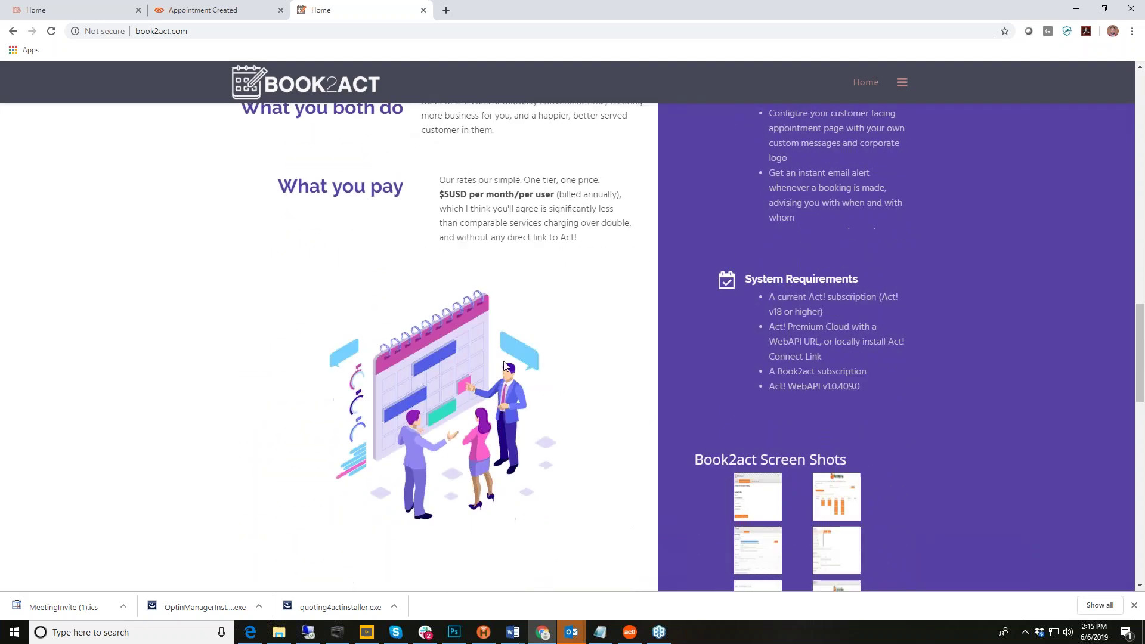
scroll(504, 367, down, 13)
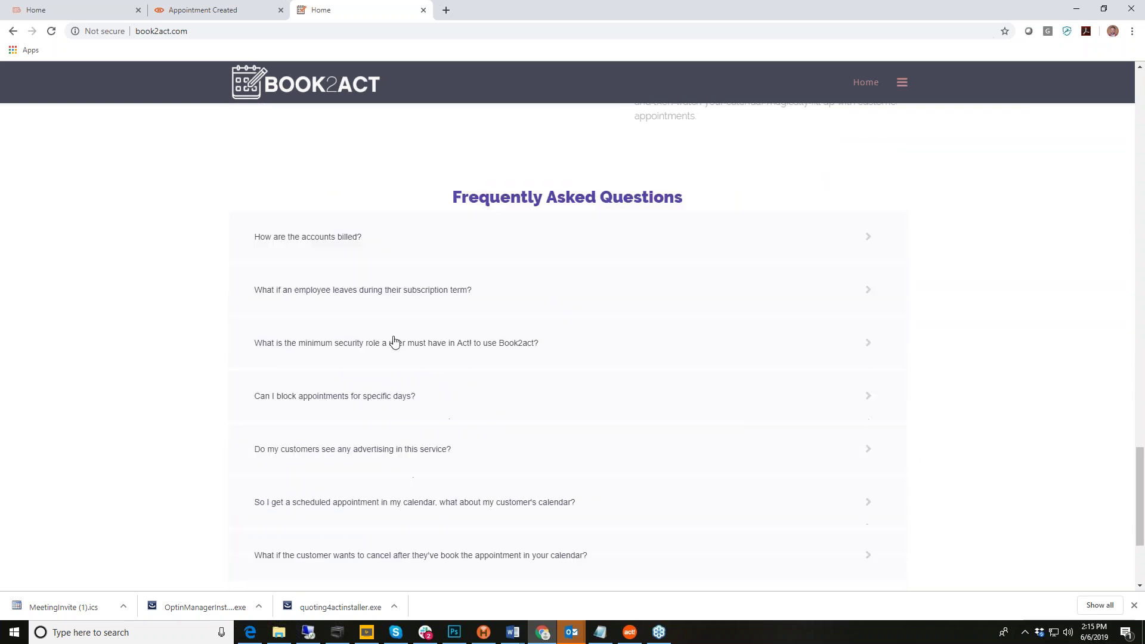
scroll(394, 343, down, 3)
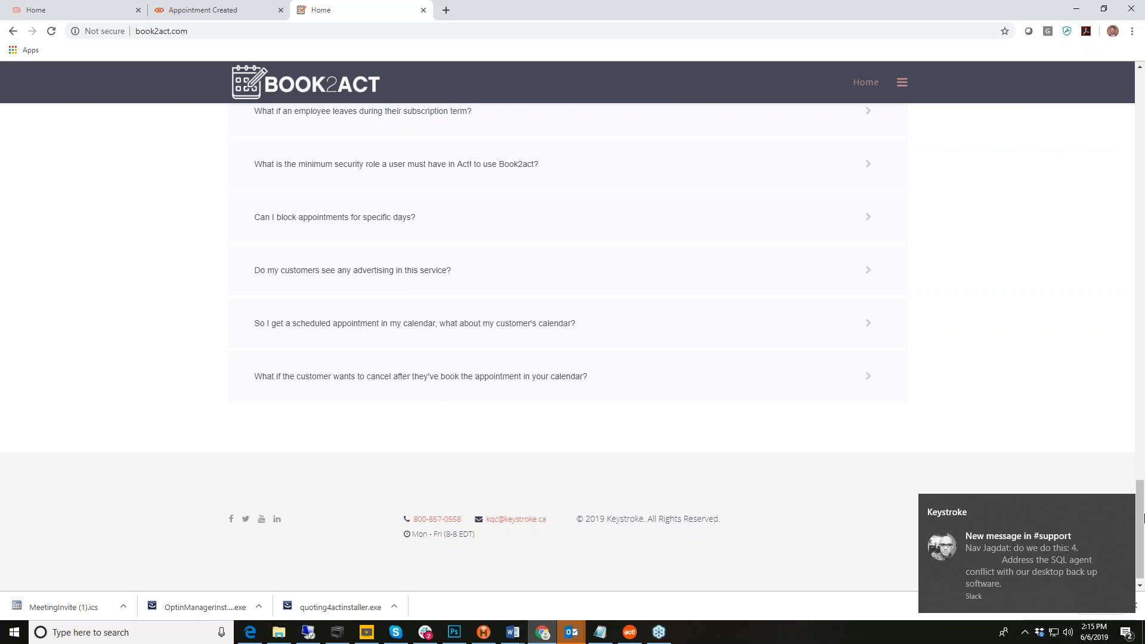
click(1124, 508)
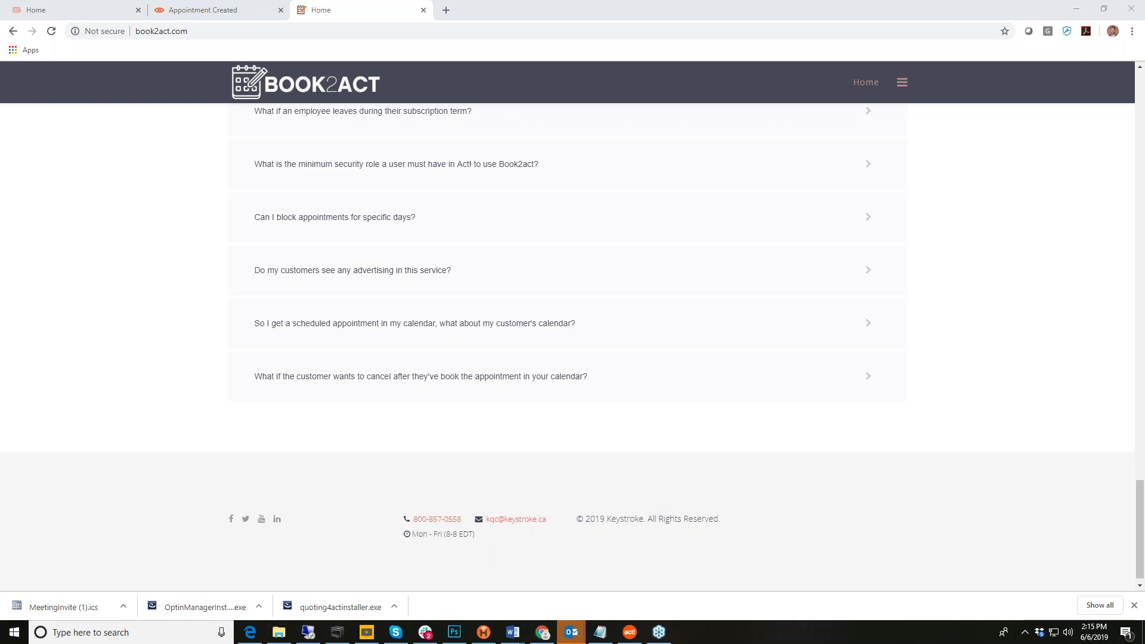
click(1048, 256)
scroll(1060, 290, up, 7)
scroll(1061, 290, up, 6)
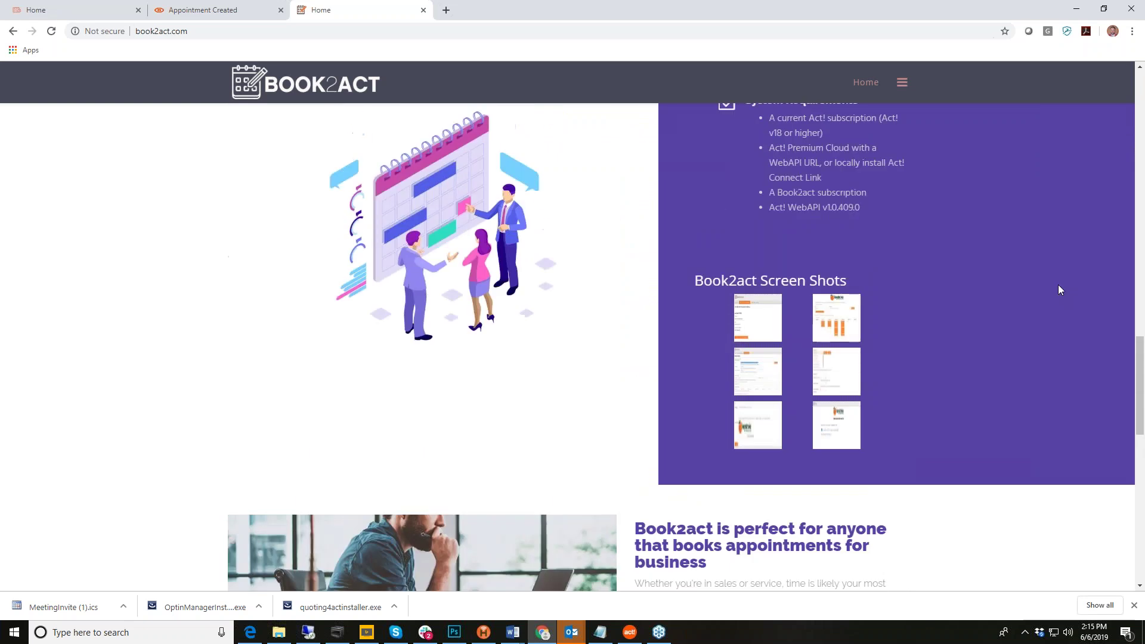
scroll(1061, 290, up, 5)
scroll(1059, 290, up, 10)
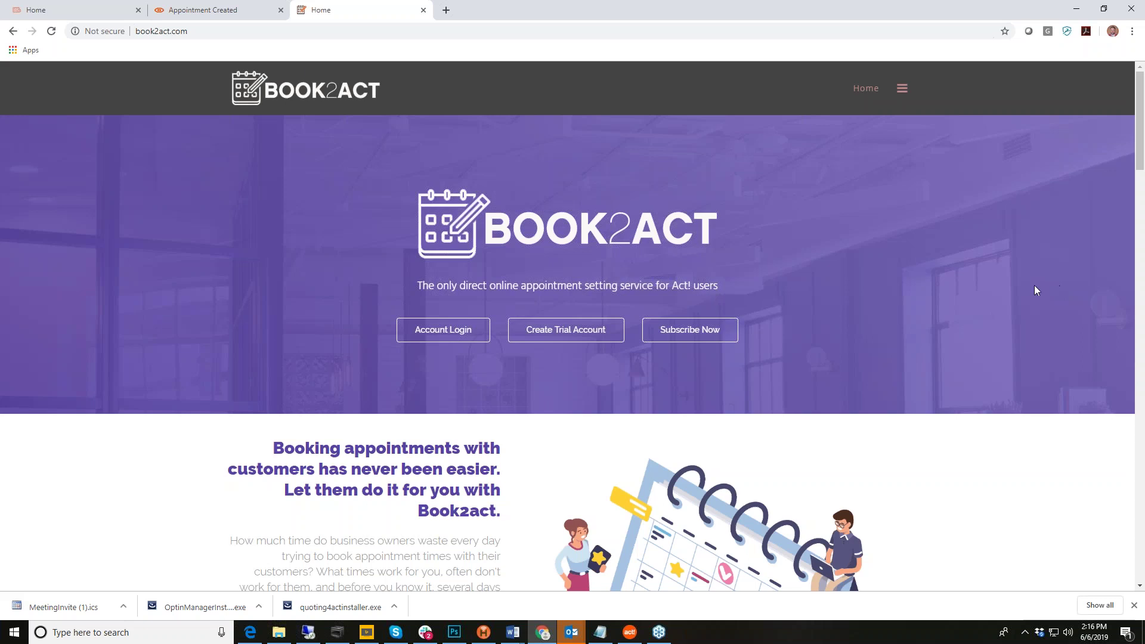
Step: Move between the Appointment Created tab and webplanner.com, ending on the Webplanner homepage
click(213, 11)
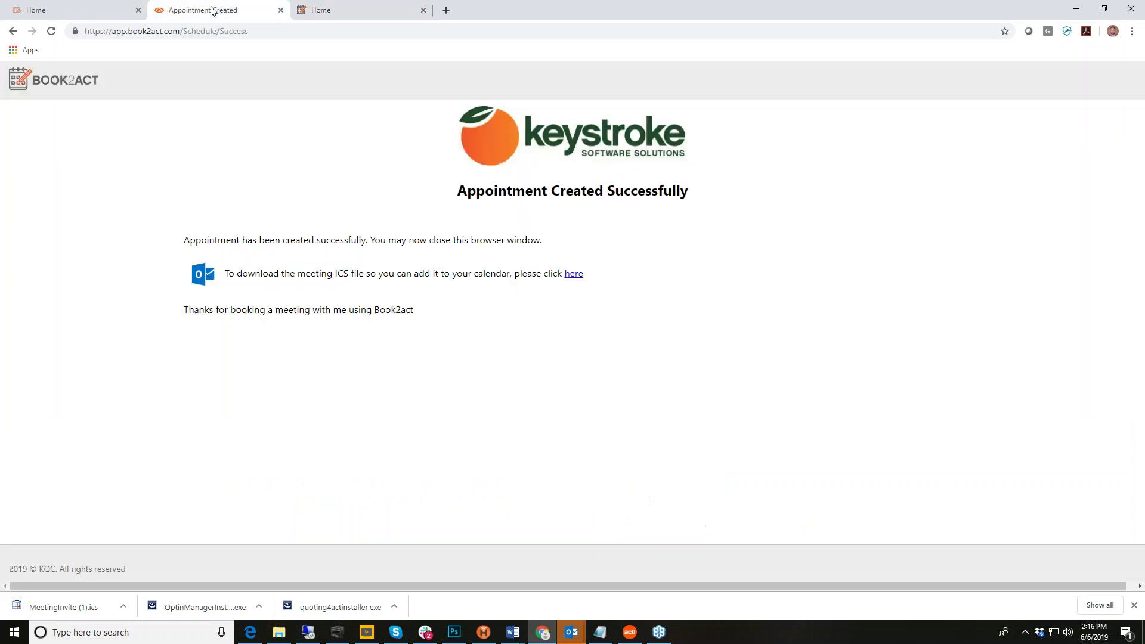
click(92, 11)
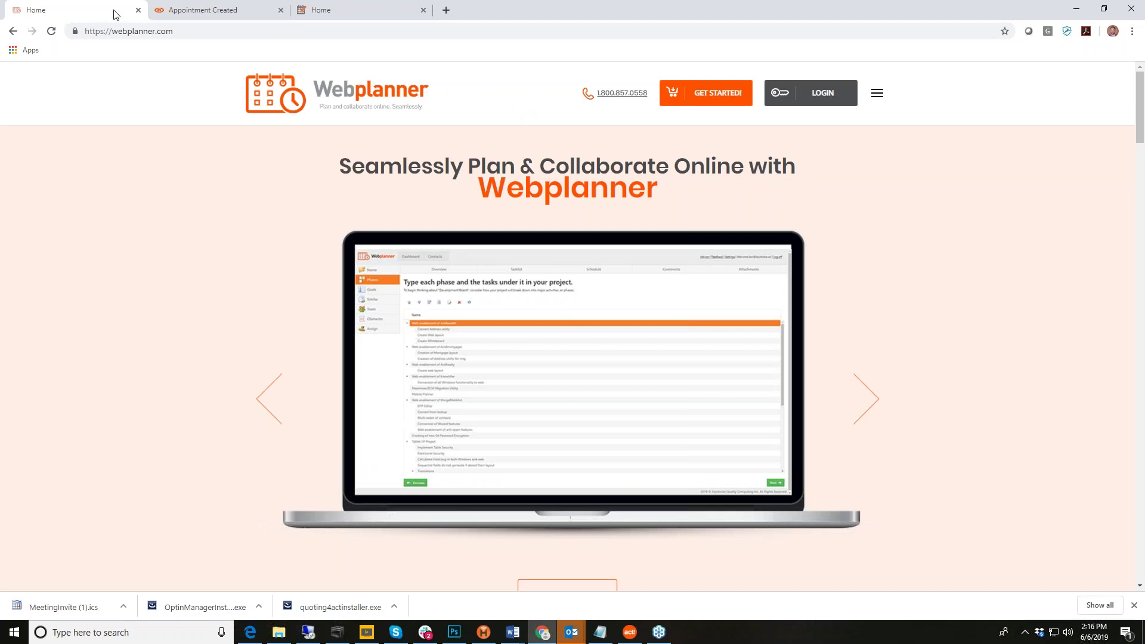
click(223, 10)
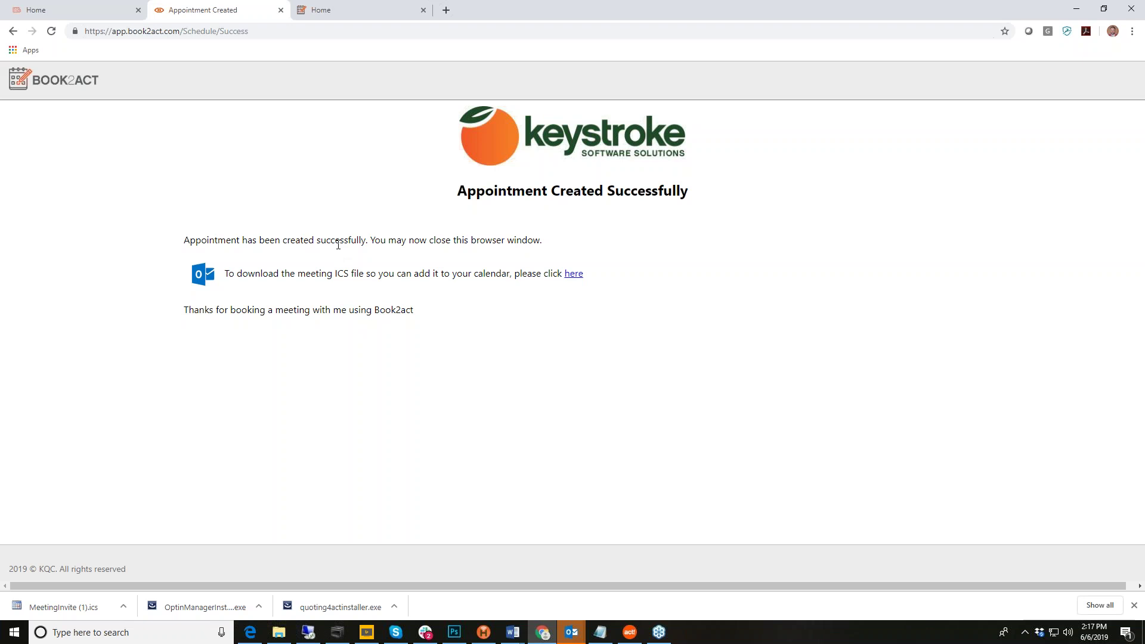
click(58, 12)
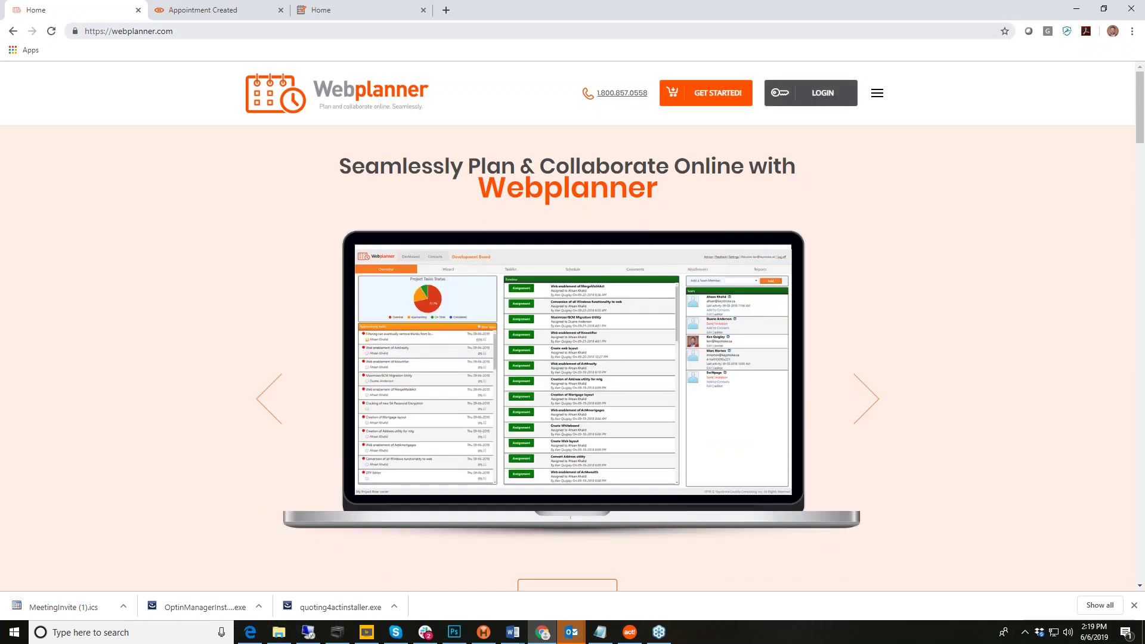
scroll(954, 289, down, 2)
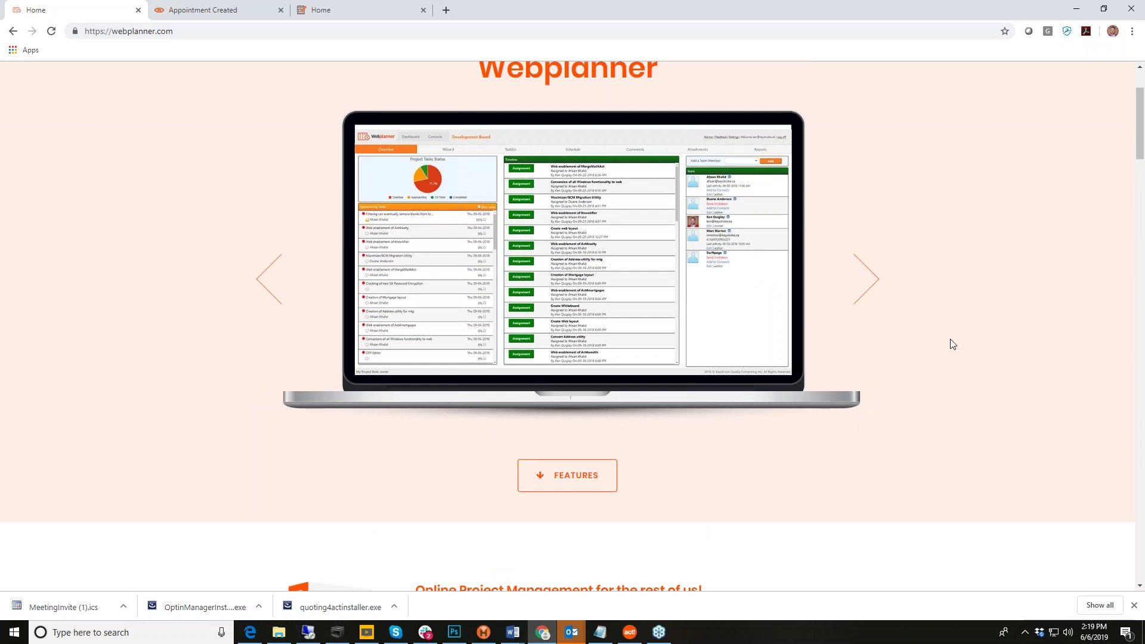
scroll(958, 344, down, 5)
scroll(953, 345, down, 8)
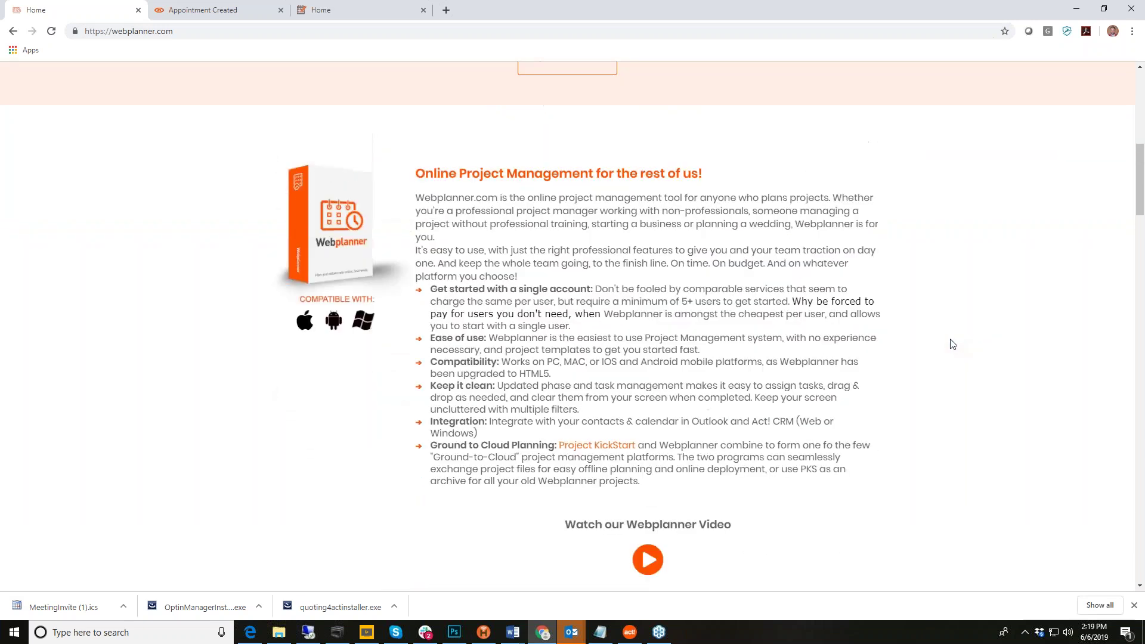
click(648, 202)
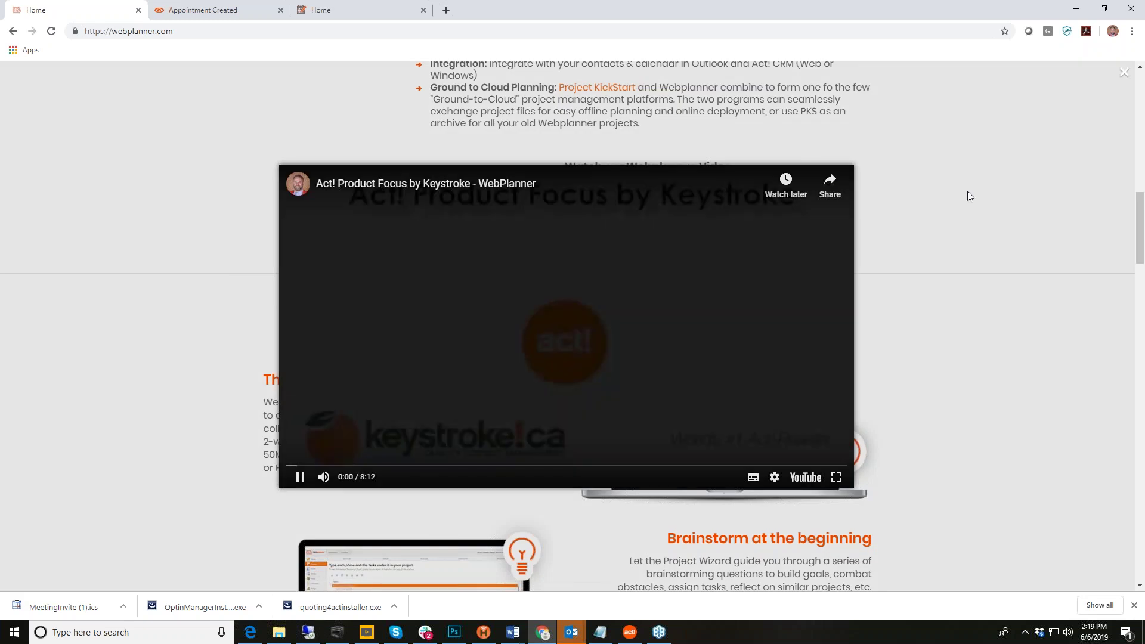
click(967, 196)
scroll(956, 304, down, 8)
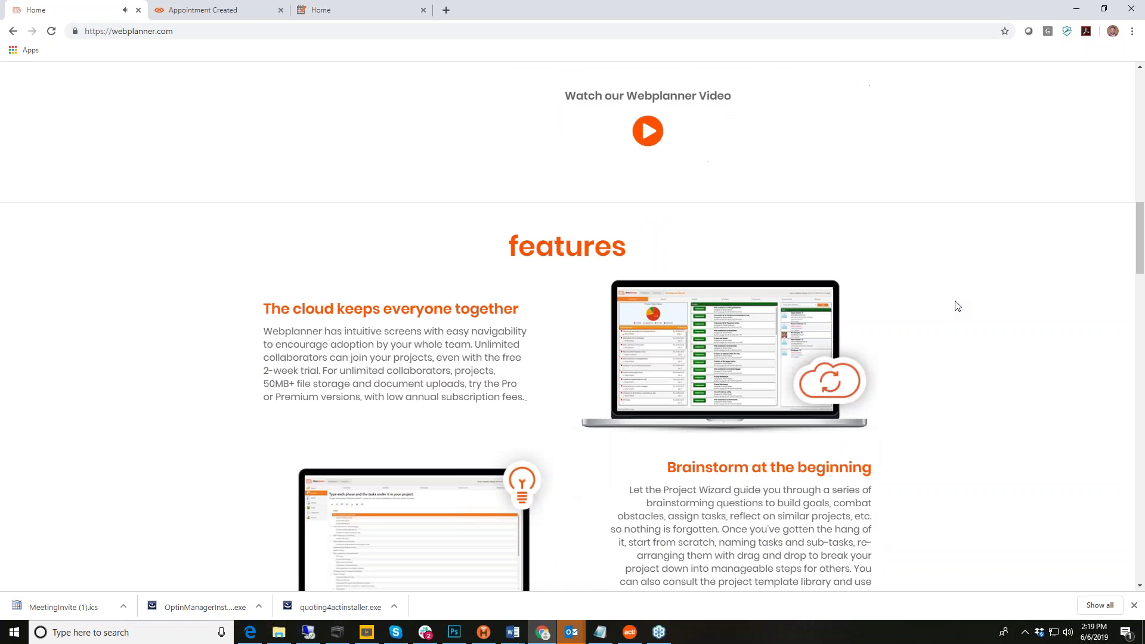
scroll(958, 306, down, 15)
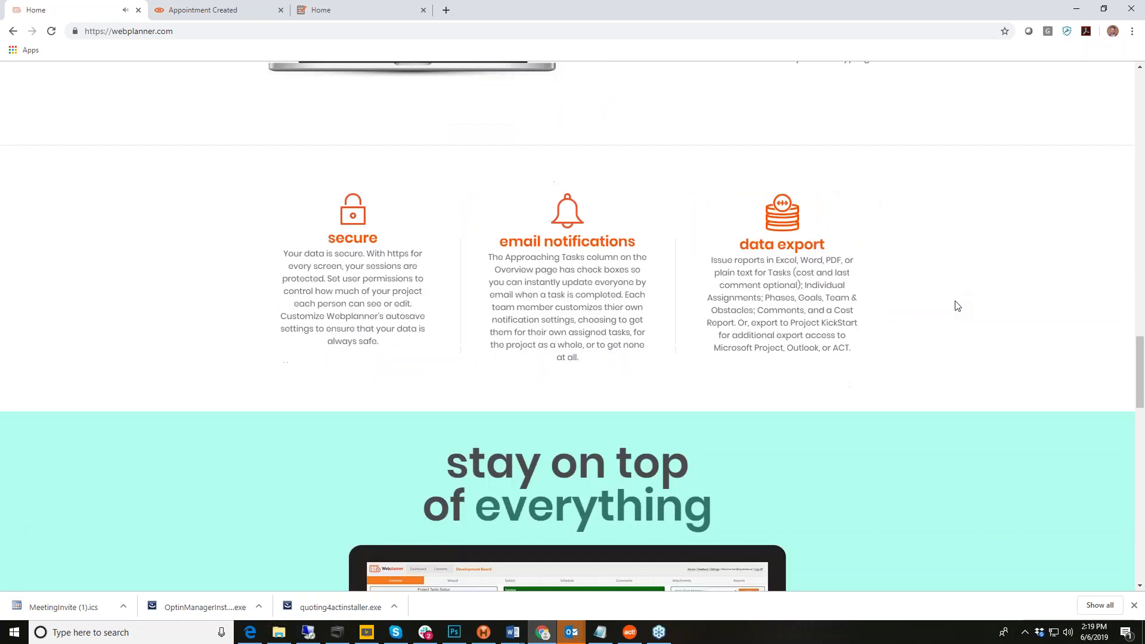
scroll(956, 306, up, 20)
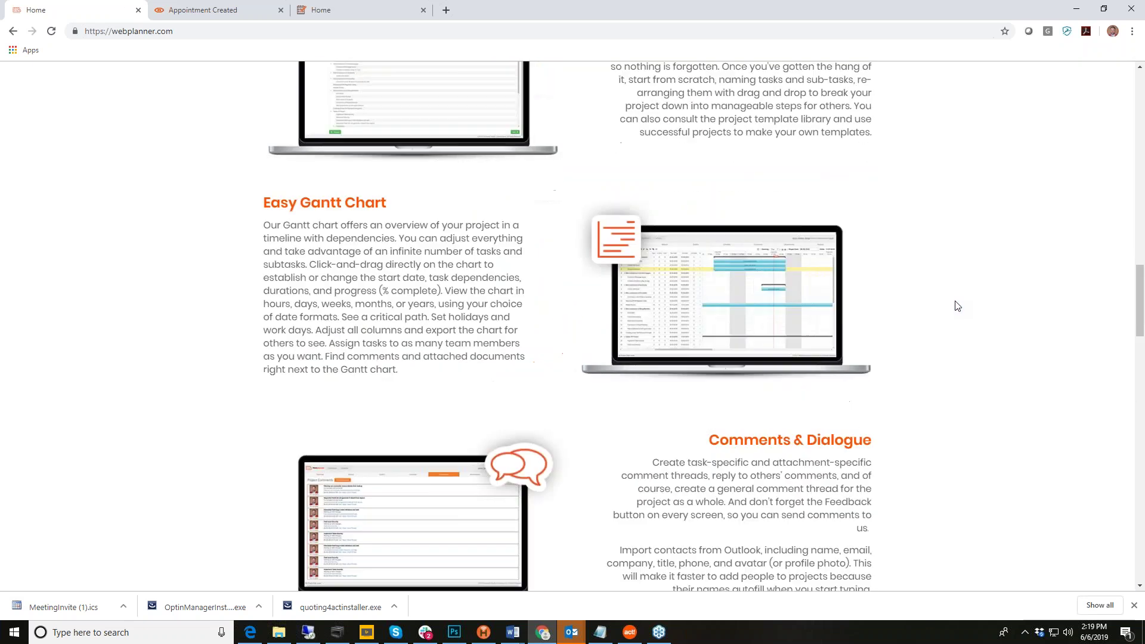
scroll(957, 306, up, 8)
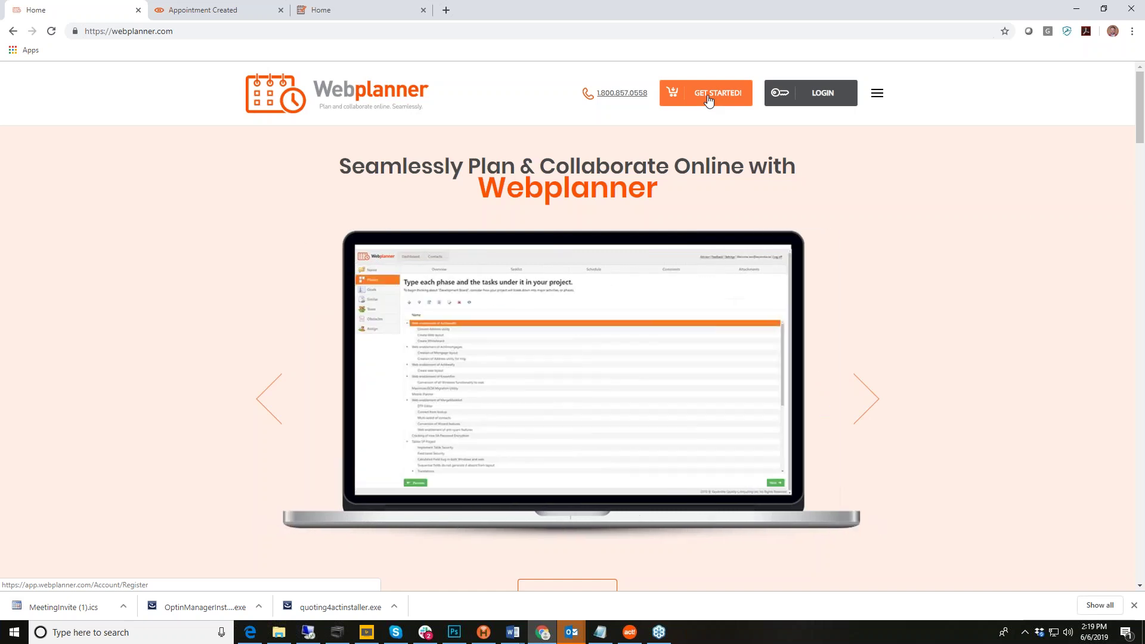
Step: Sign in to Webplanner and review the Dashboard's approaching tasks and projects list
click(822, 94)
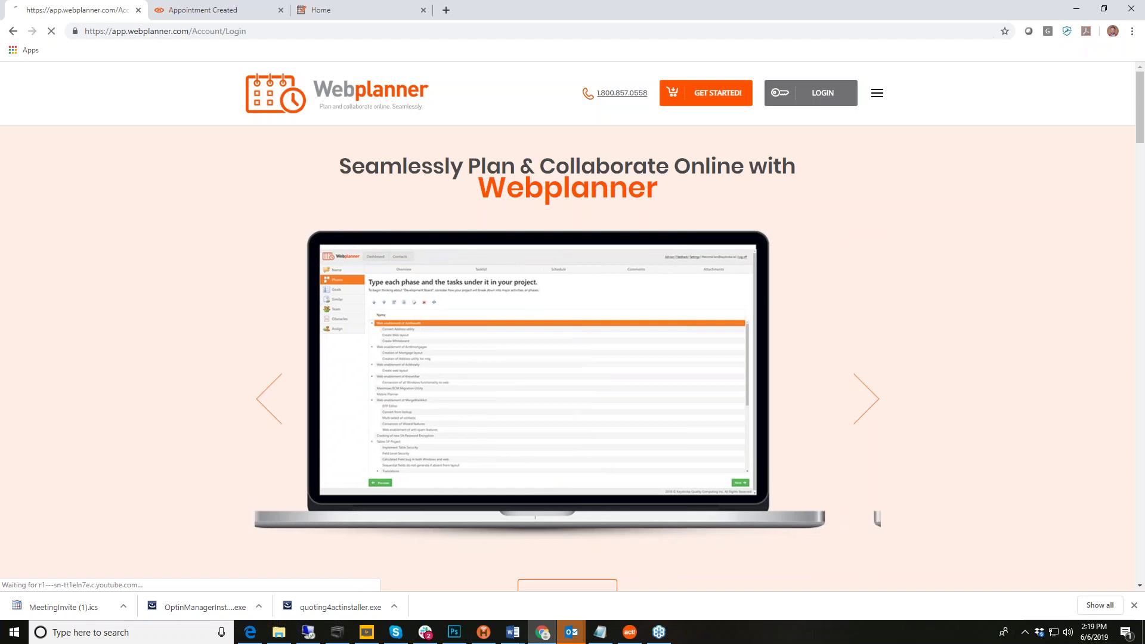
click(652, 396)
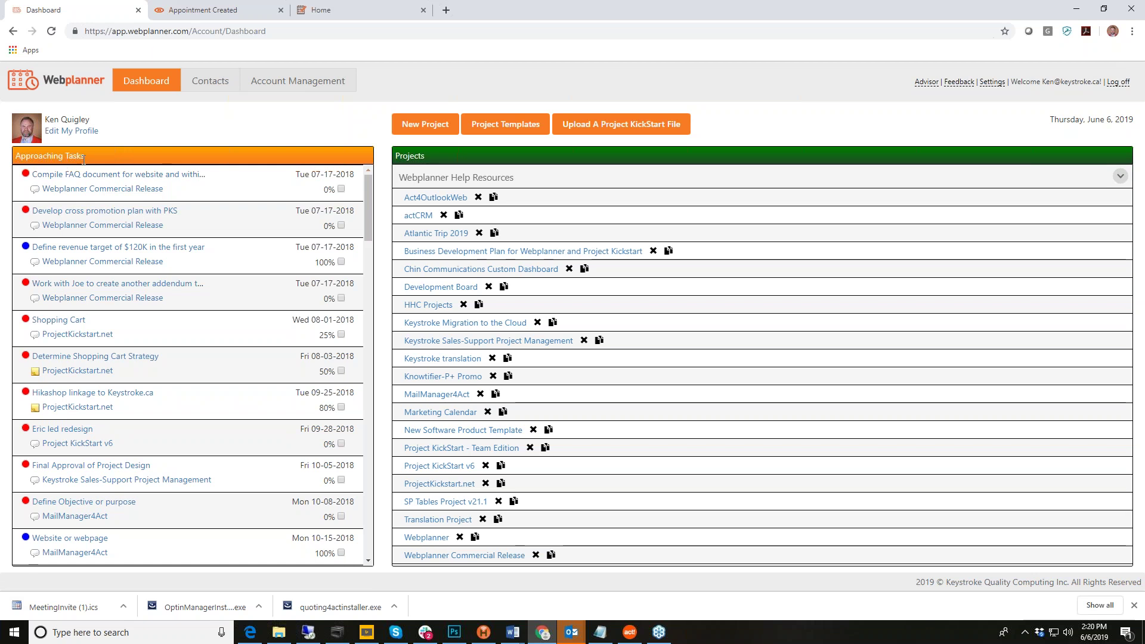
scroll(191, 364, down, 15)
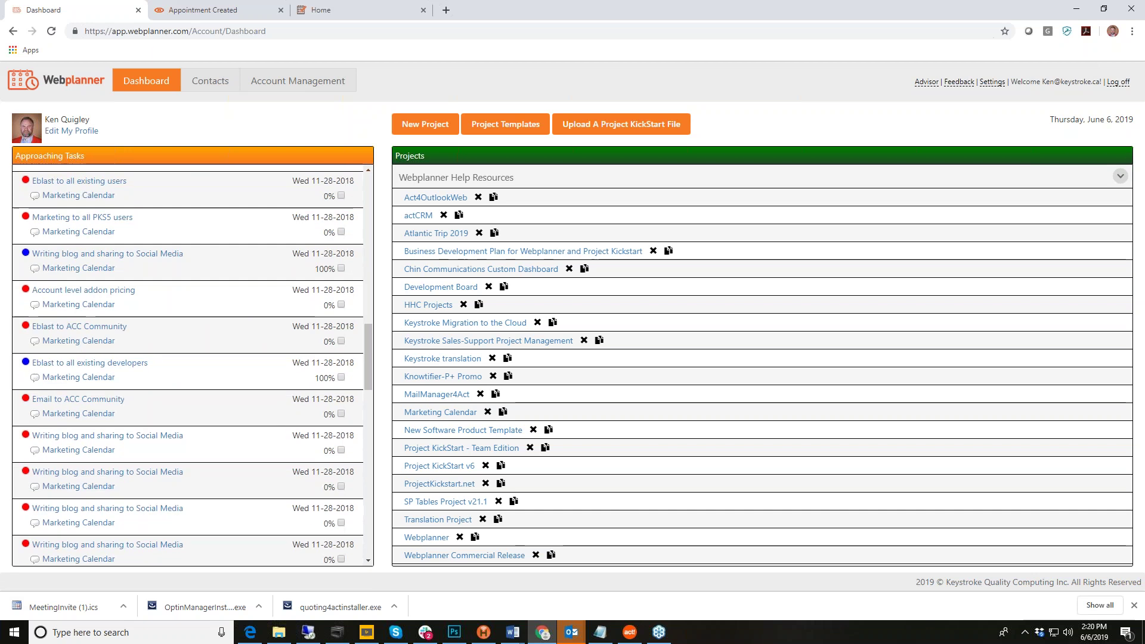
scroll(95, 251, down, 15)
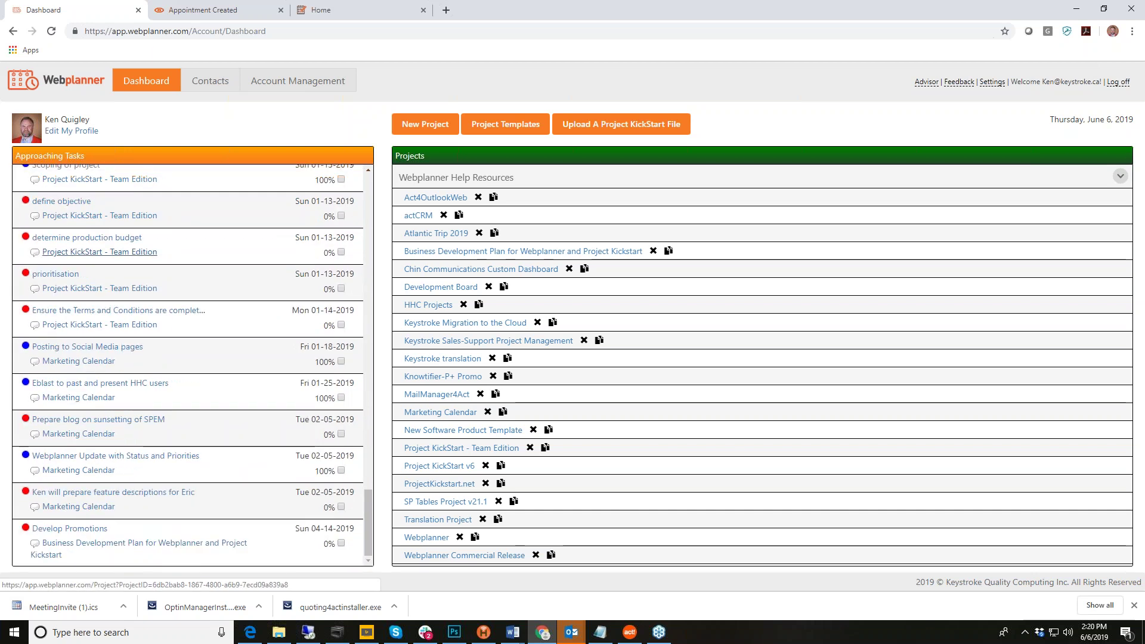
scroll(179, 341, up, 7)
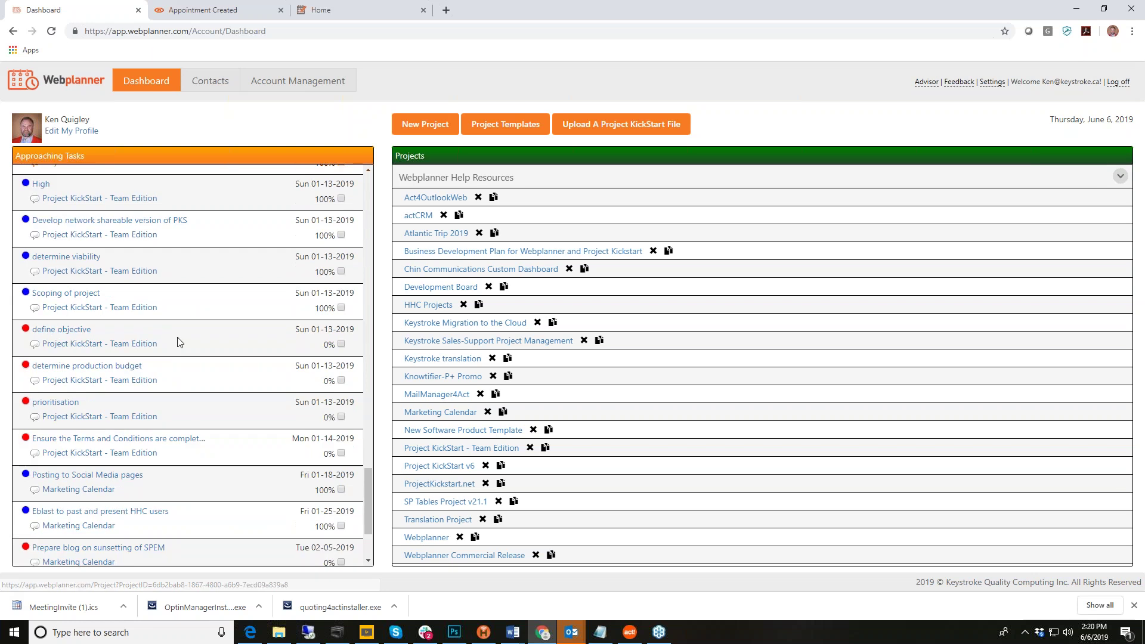
scroll(179, 341, up, 10)
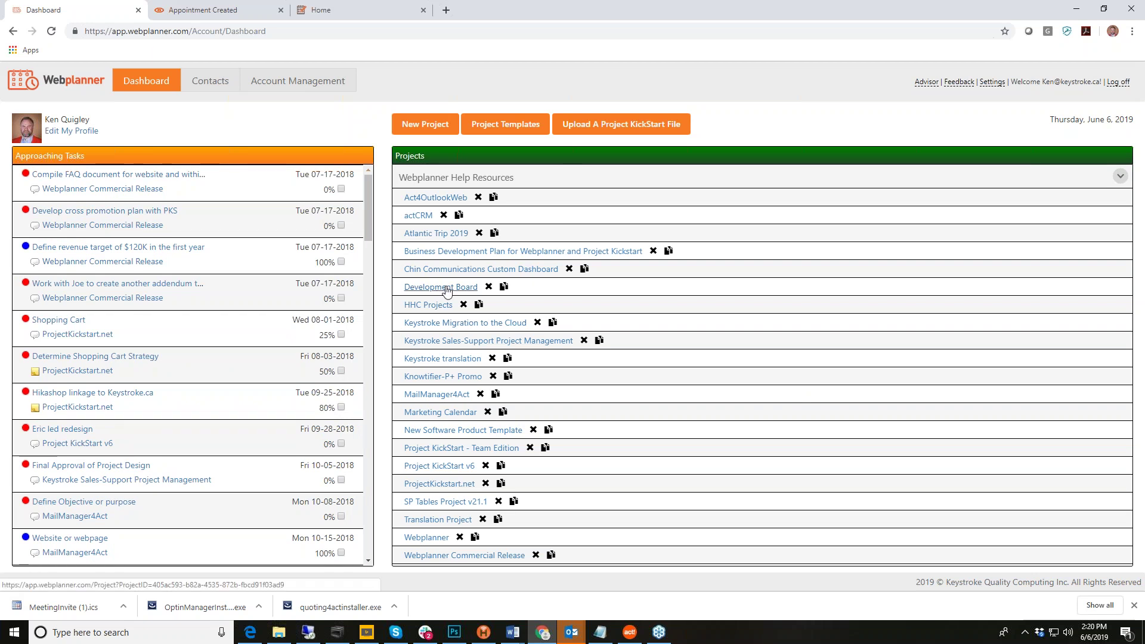
click(448, 288)
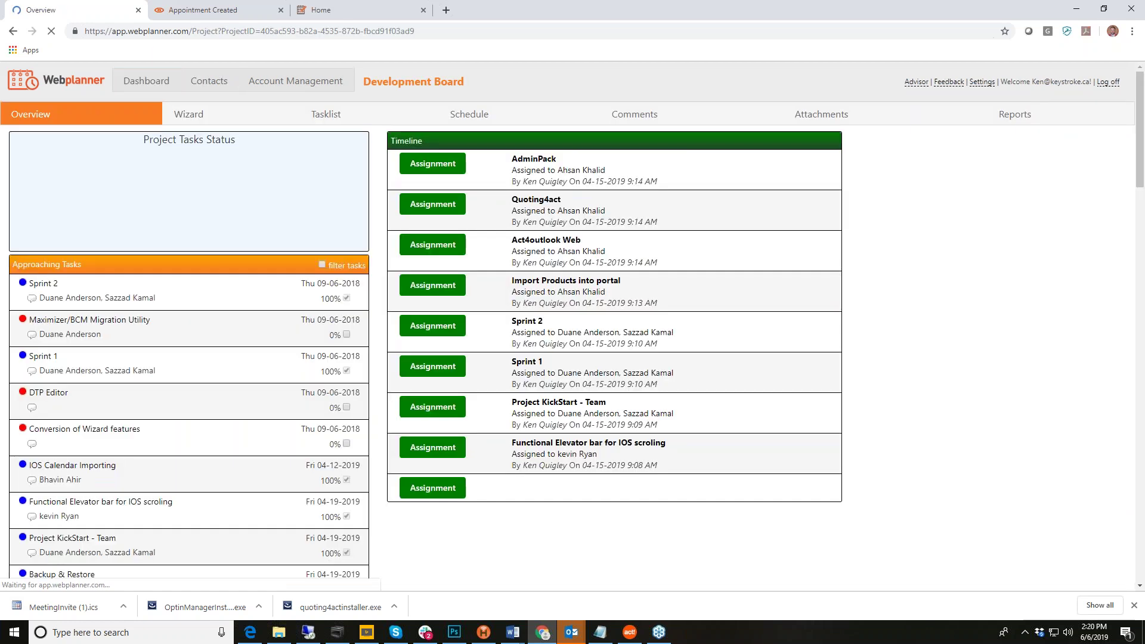
click(145, 83)
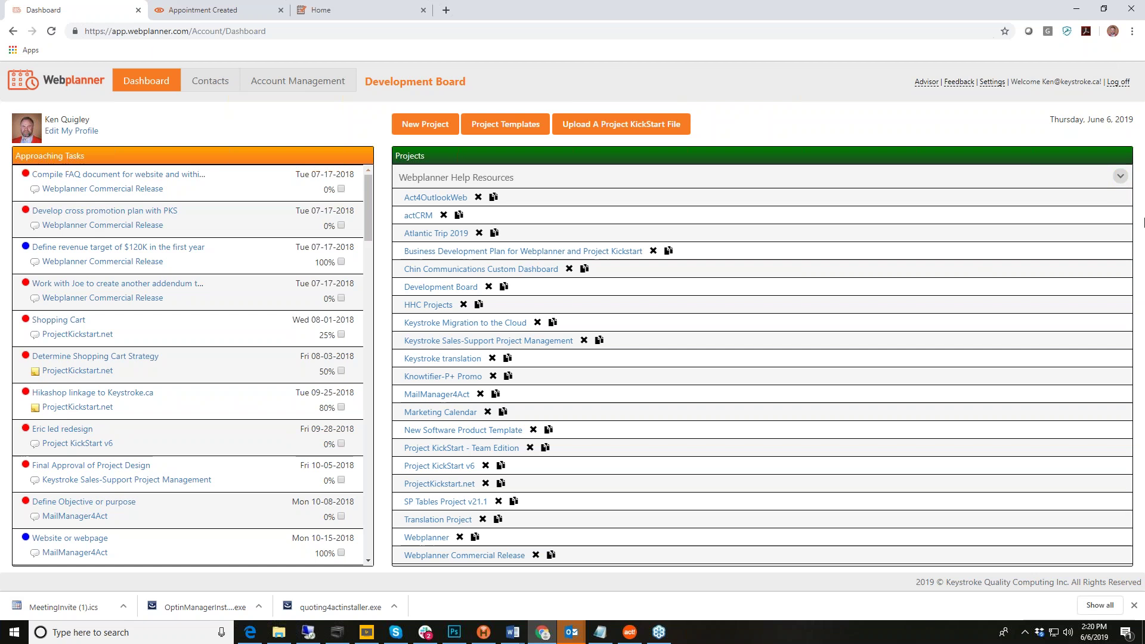
click(1120, 178)
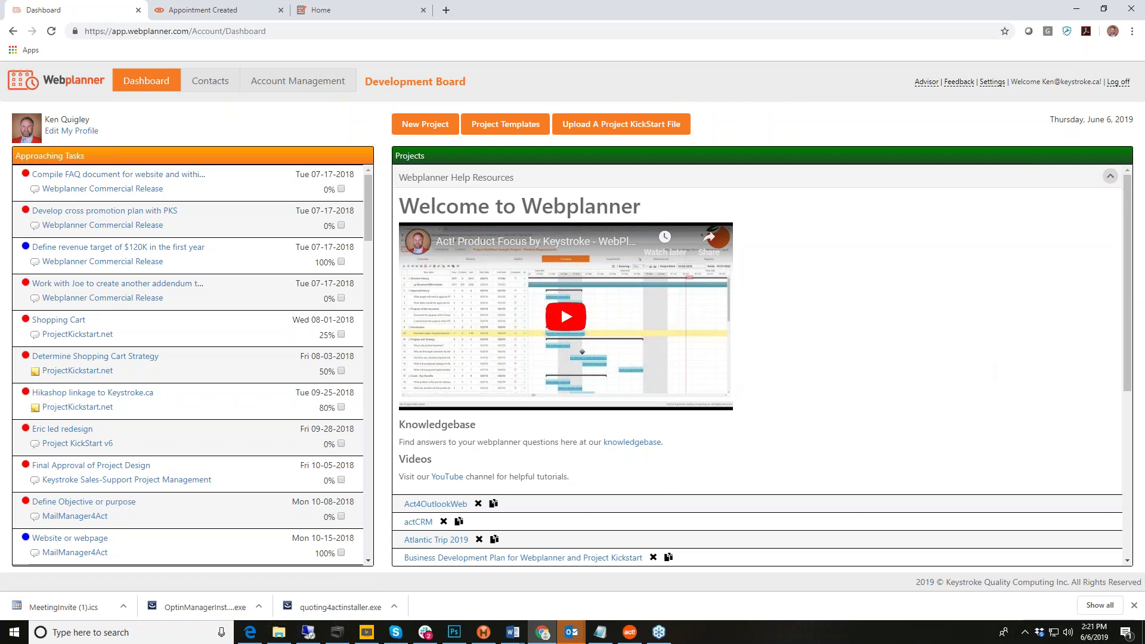
click(1110, 177)
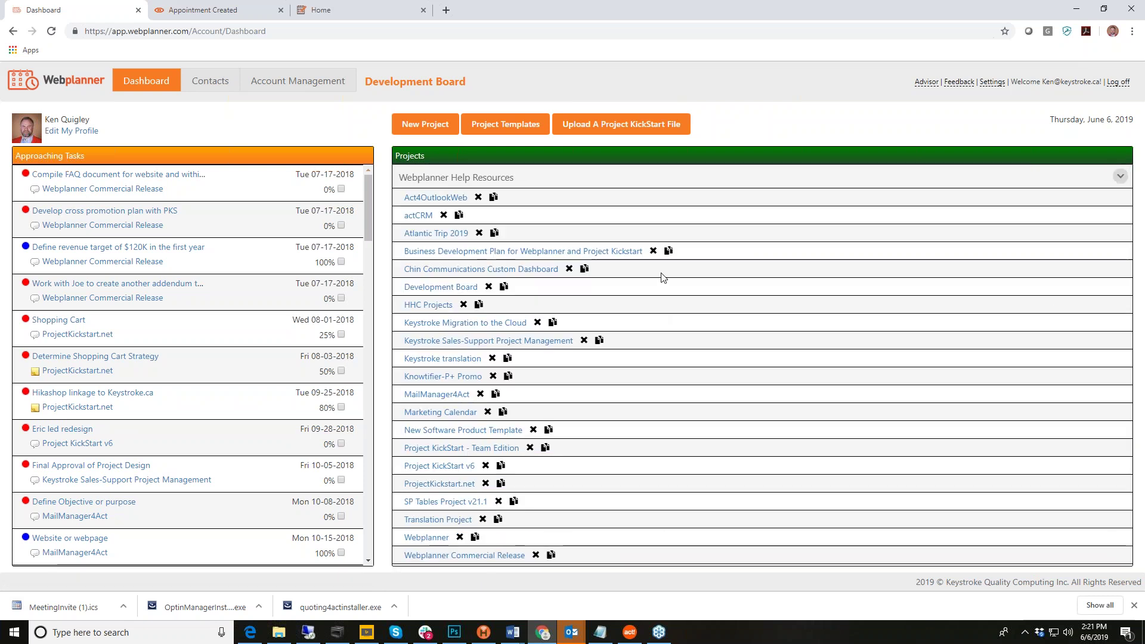
Step: Open the Development Board project, look over its Overview, then view its Tasklist
click(441, 287)
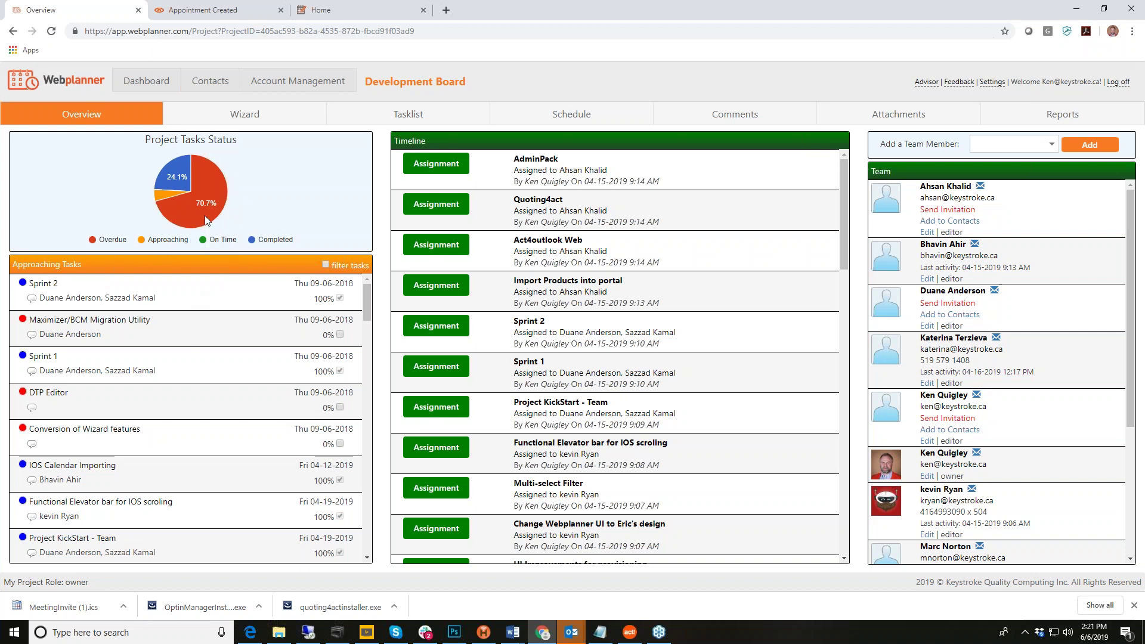
mouse_move(176, 170)
scroll(217, 318, down, 1)
scroll(217, 317, up, 1)
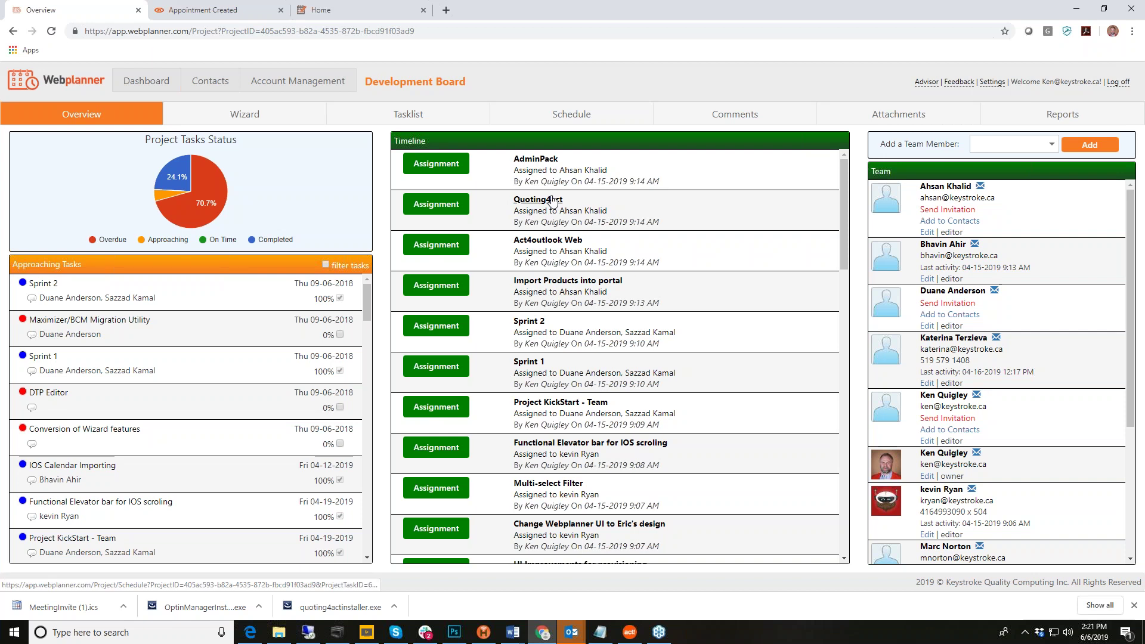
scroll(555, 203, down, 2)
scroll(567, 204, up, 2)
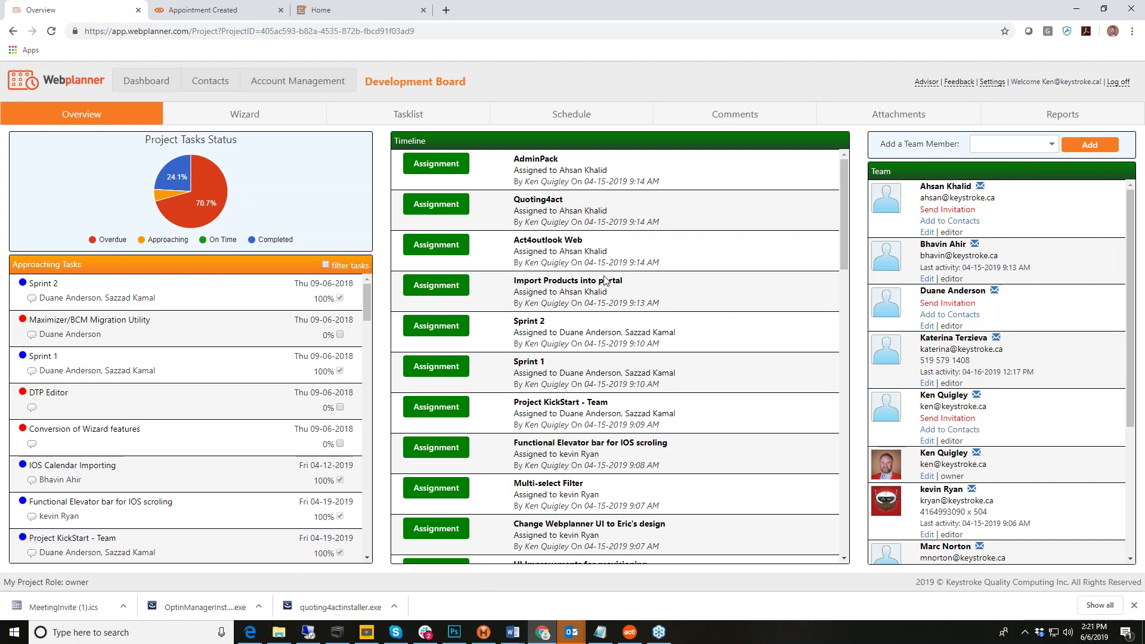
click(414, 117)
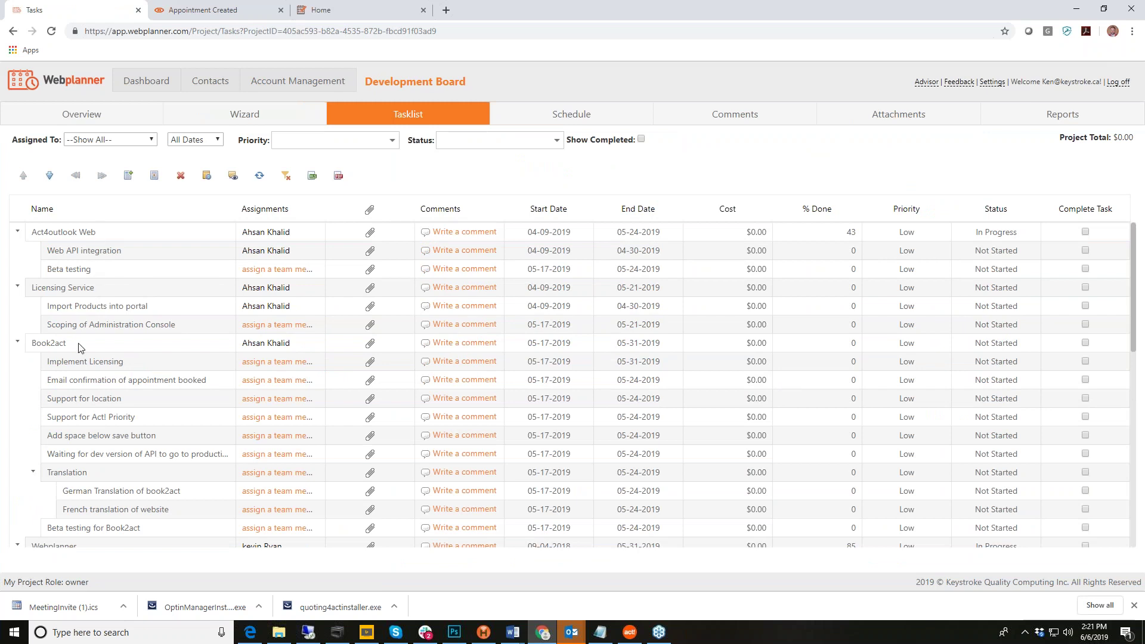
click(105, 344)
scroll(105, 344, down, 2)
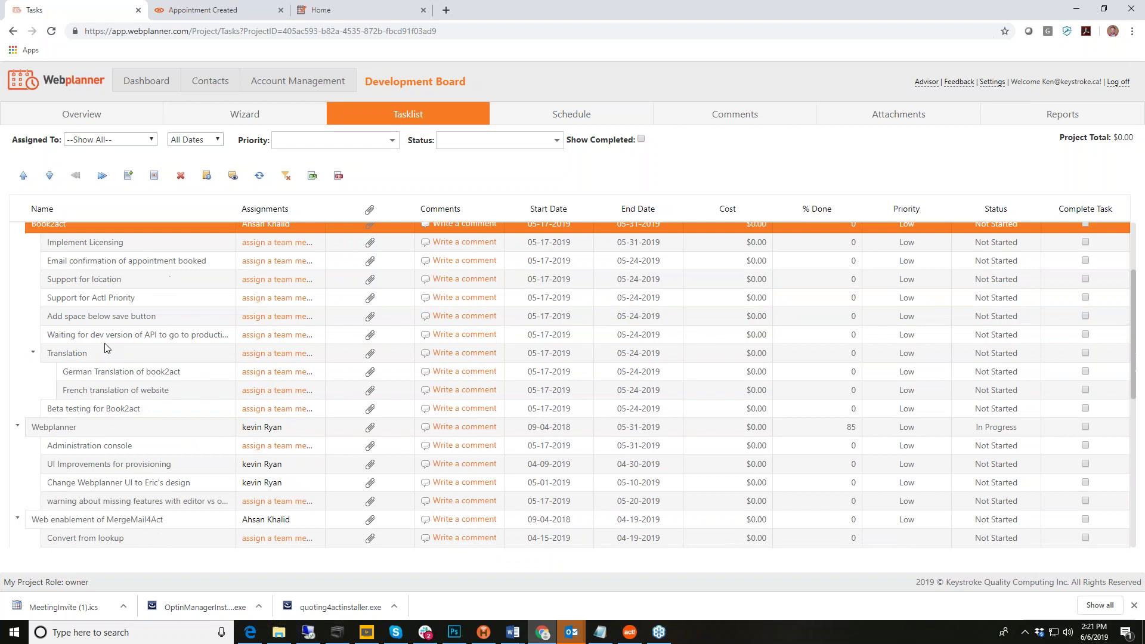
scroll(105, 349, down, 3)
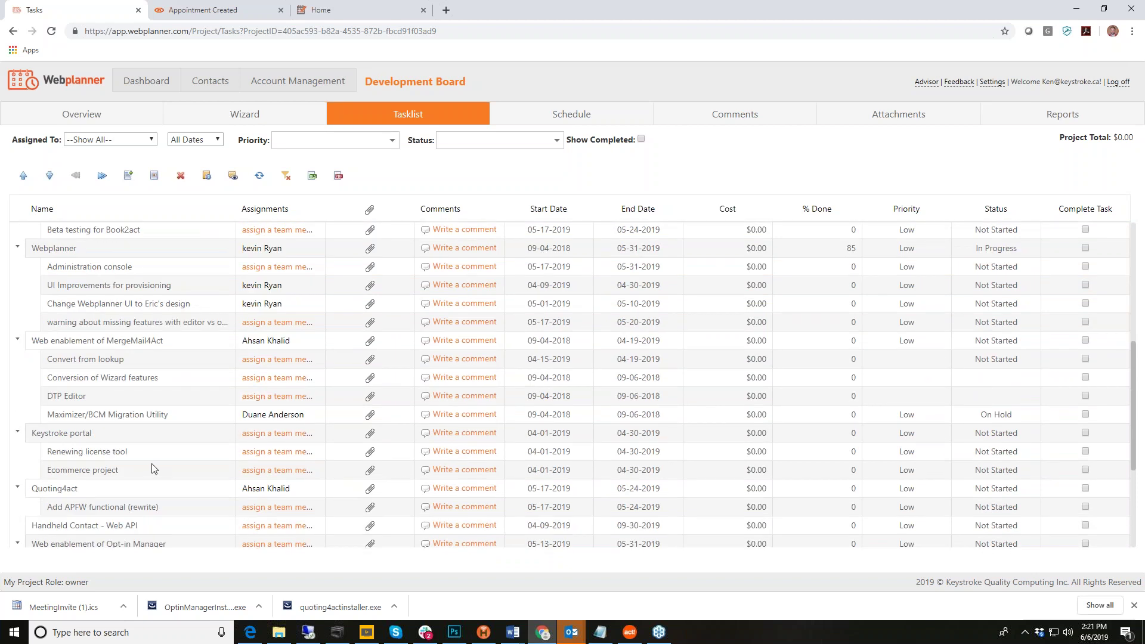
scroll(149, 472, down, 3)
scroll(150, 472, up, 8)
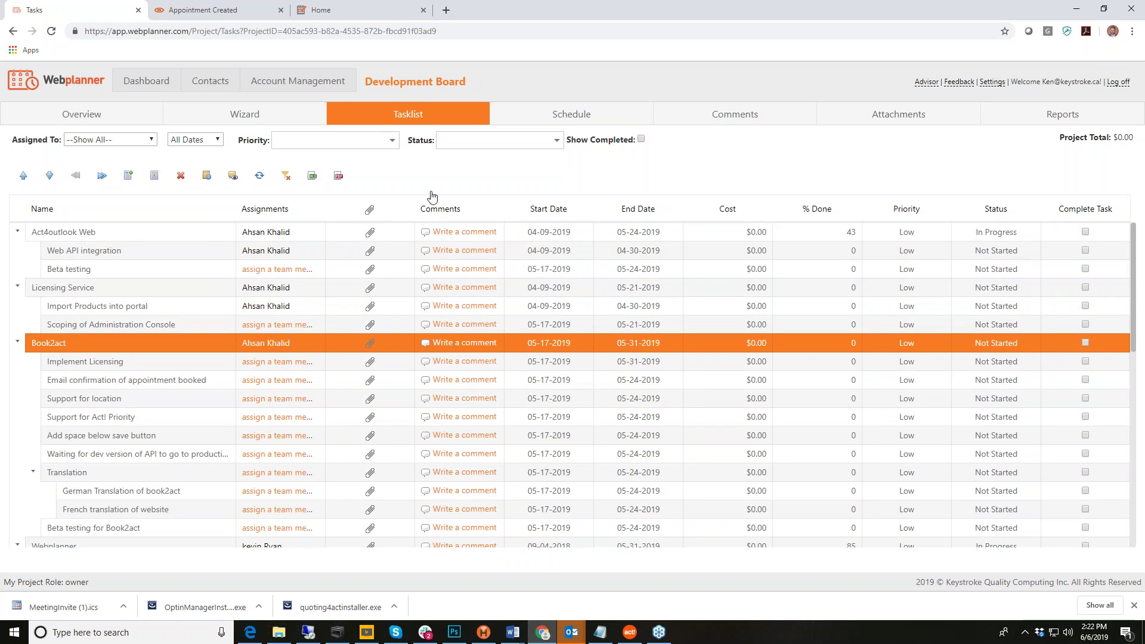
Step: Select Act4outlook Web, then its Web API integration subtask running 04-09-2019 to 04-30-2019
click(107, 234)
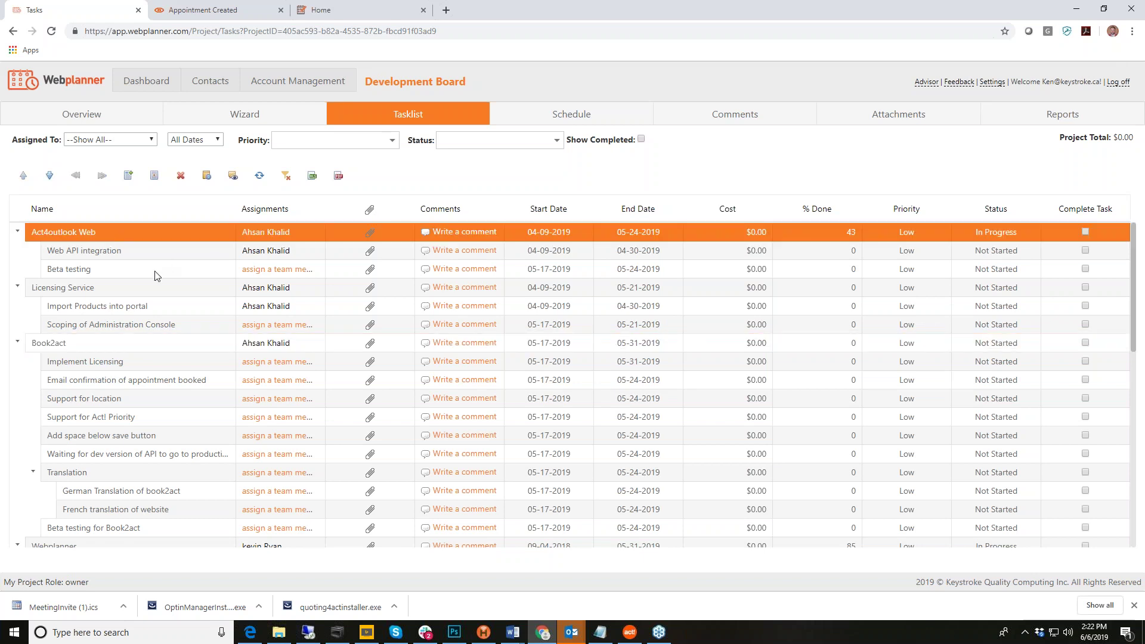
click(108, 254)
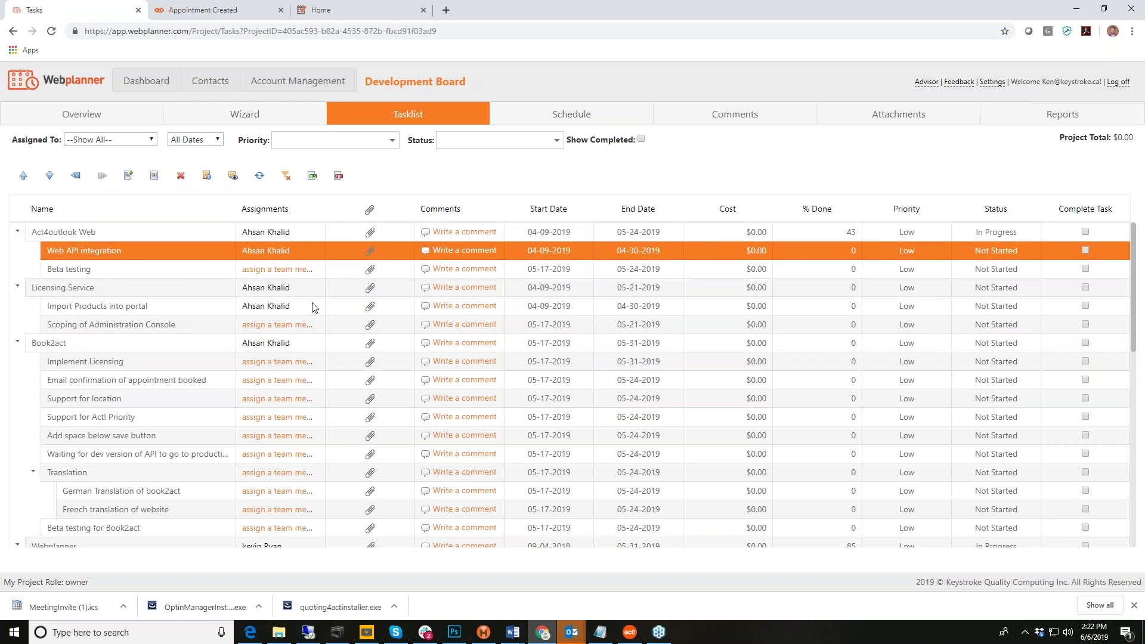
Step: Open Web API integration's Task Information and check its Predecessor, Assignments and Attachments tabs
double_click(781, 249)
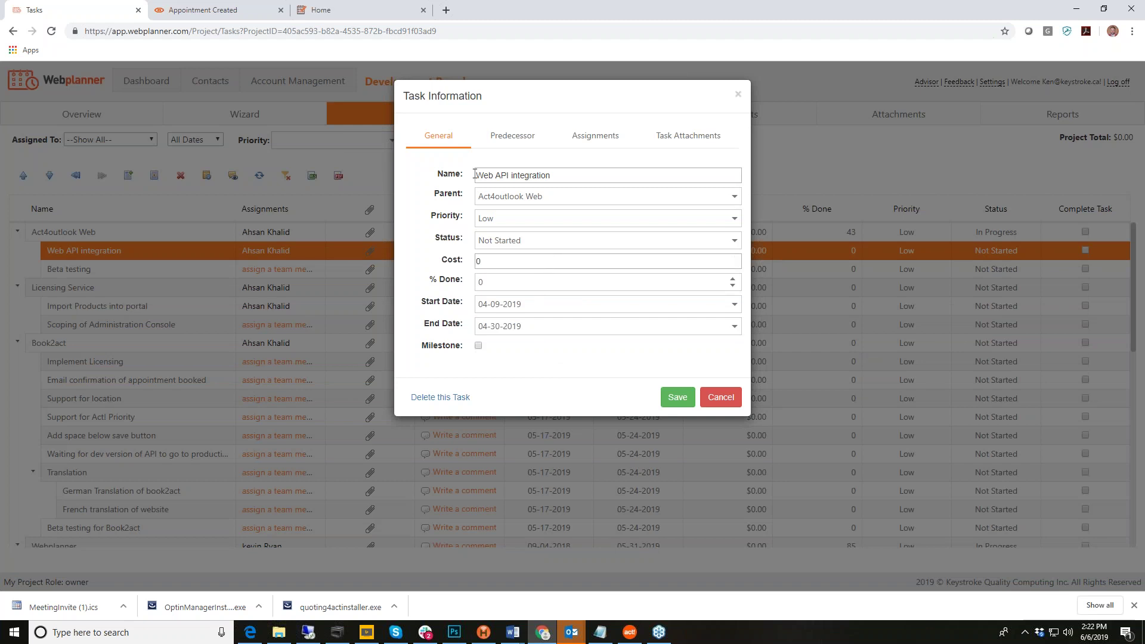
click(510, 142)
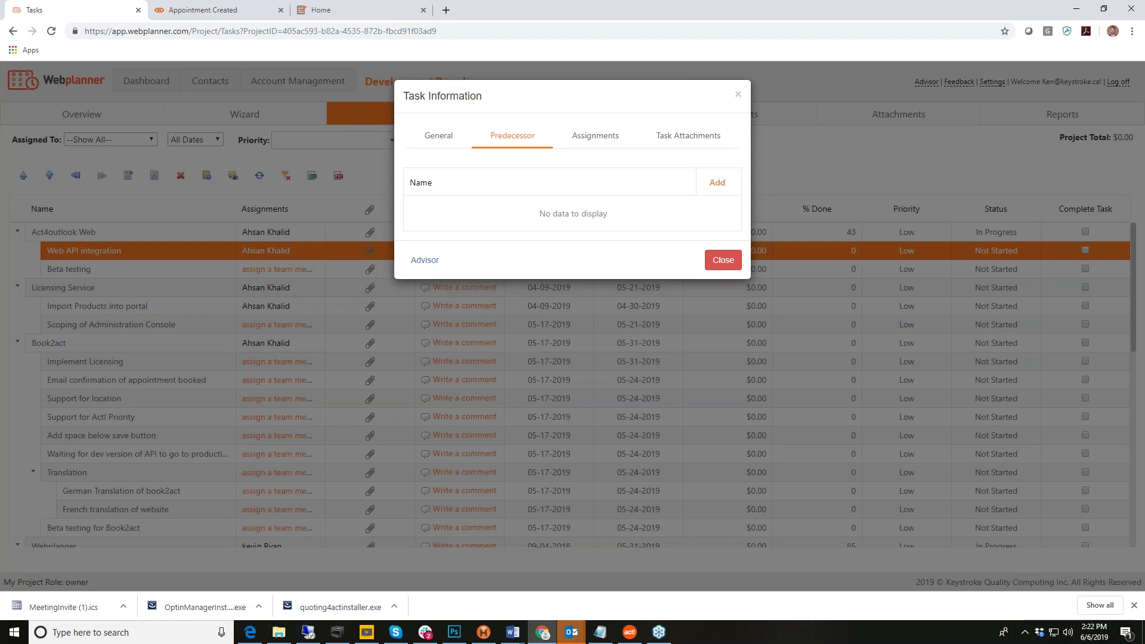
click(603, 138)
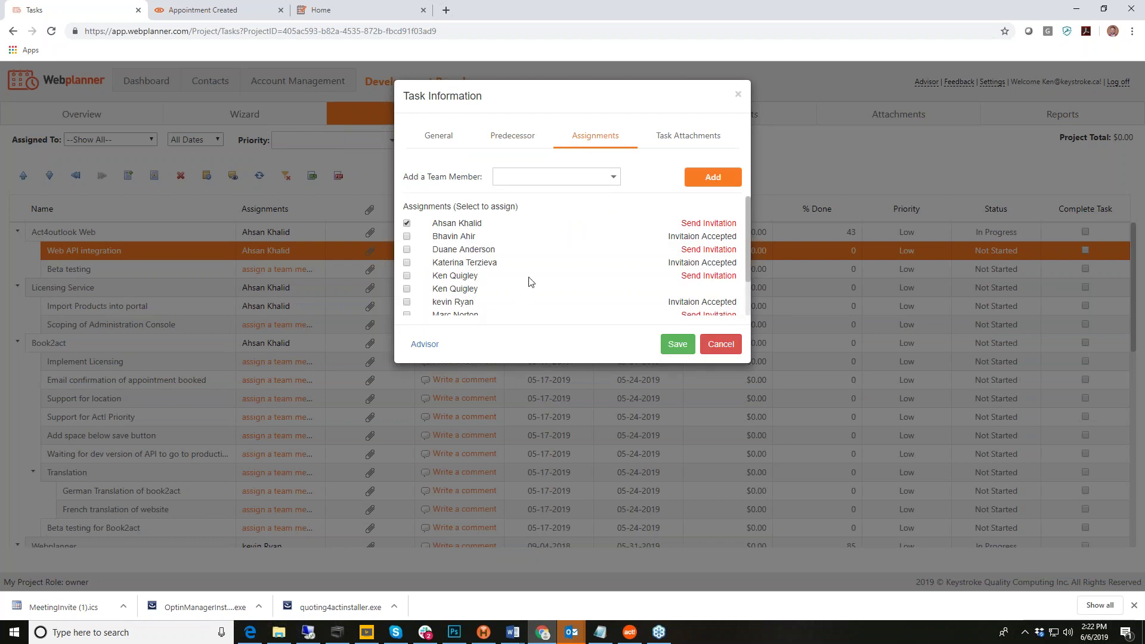
click(670, 138)
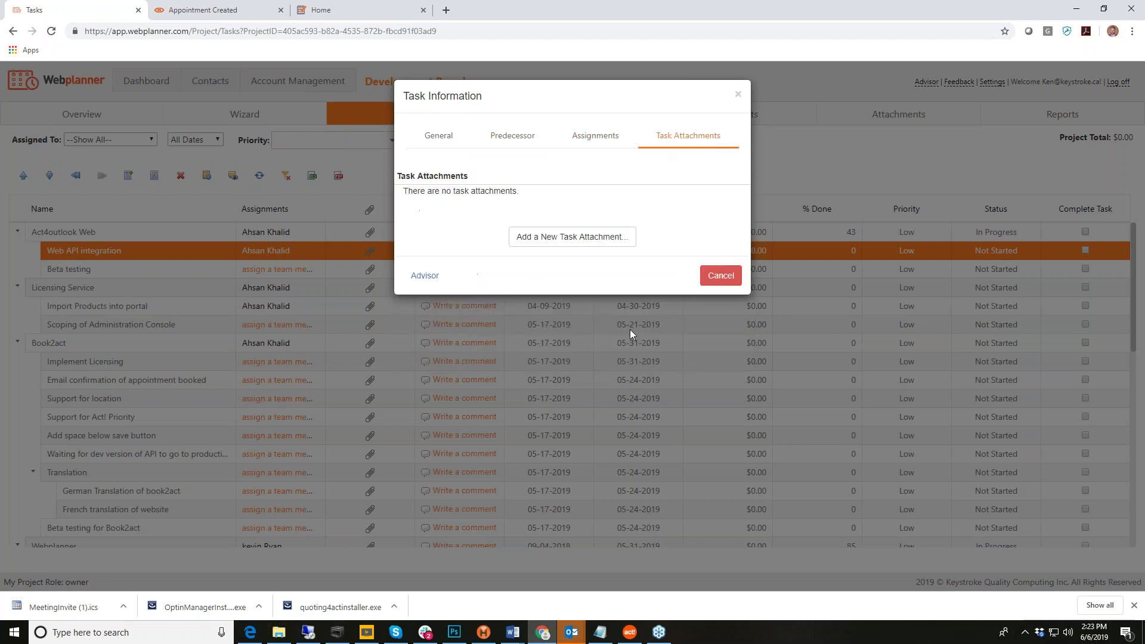
Step: Set Web API integration's status to In Progress on the General tab and save
click(439, 137)
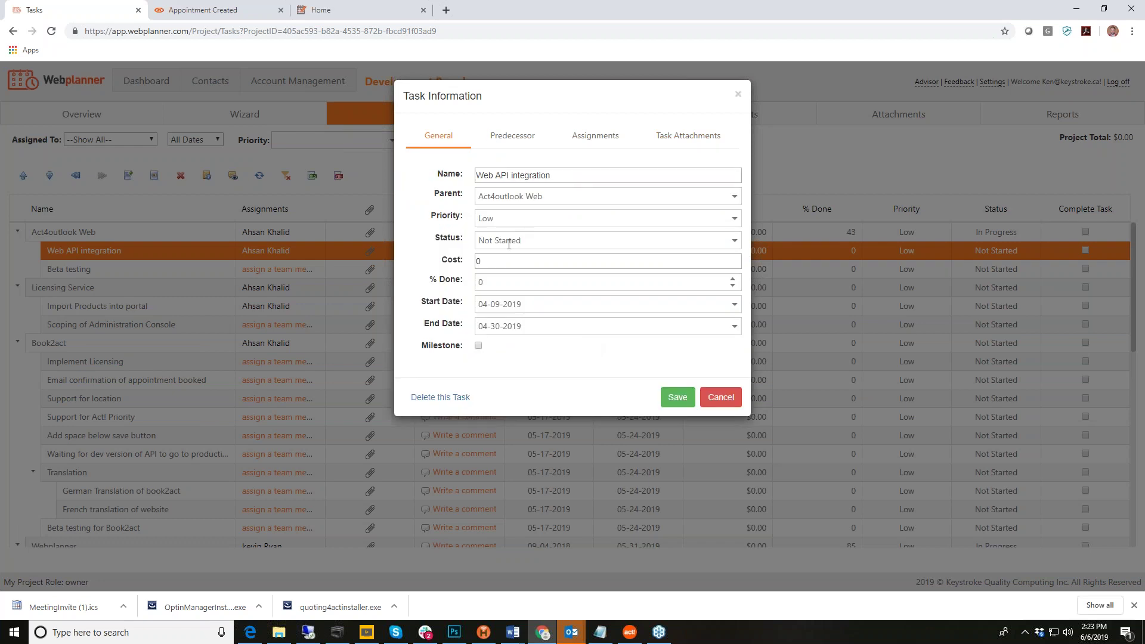
click(735, 242)
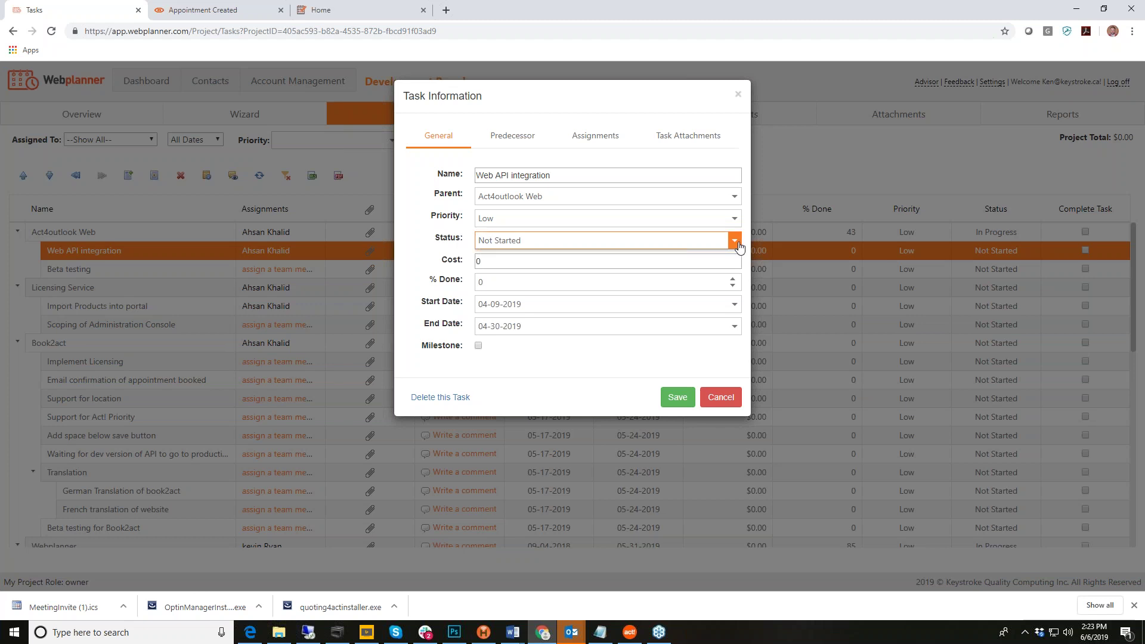
click(533, 280)
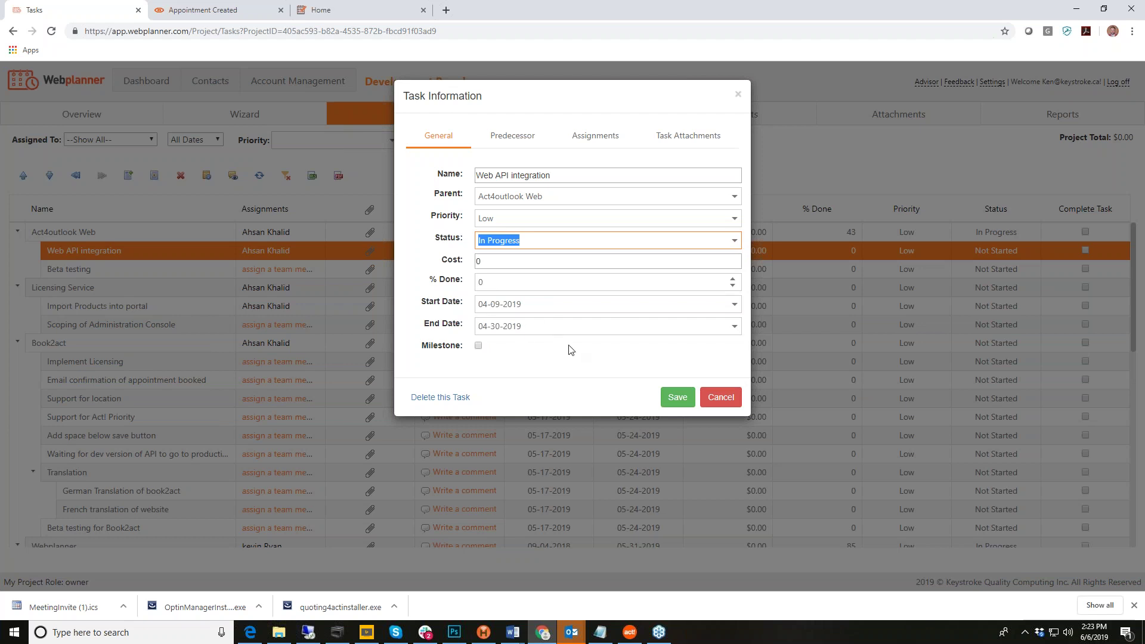
click(684, 407)
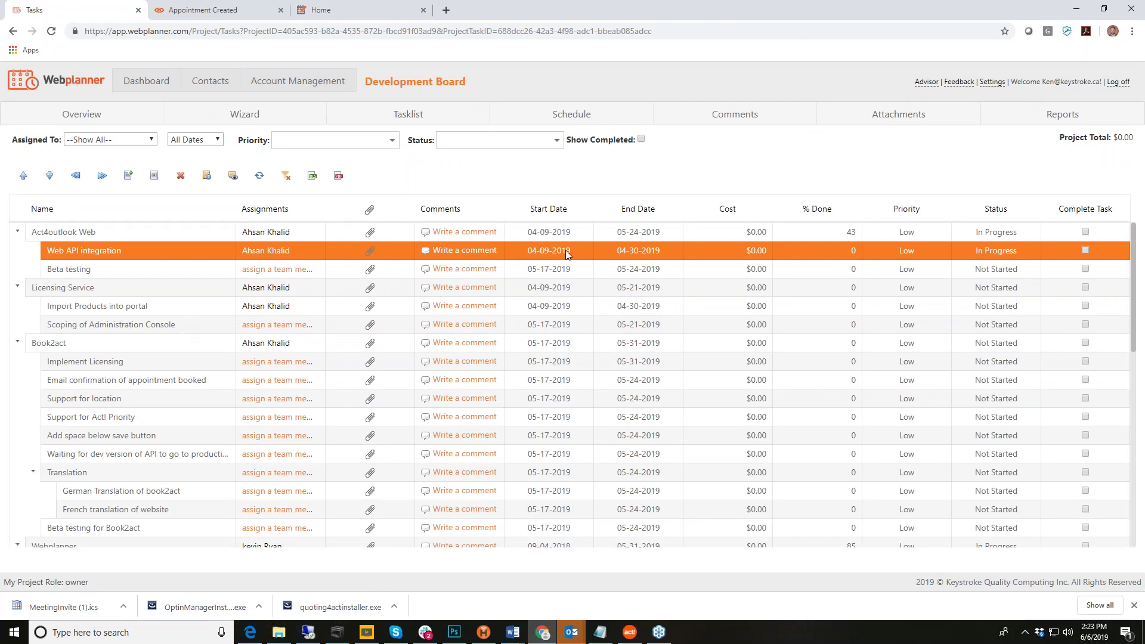
Step: Save Web API integration as complete at 100%, then select Act4outlook Web, now 86% done
click(1086, 250)
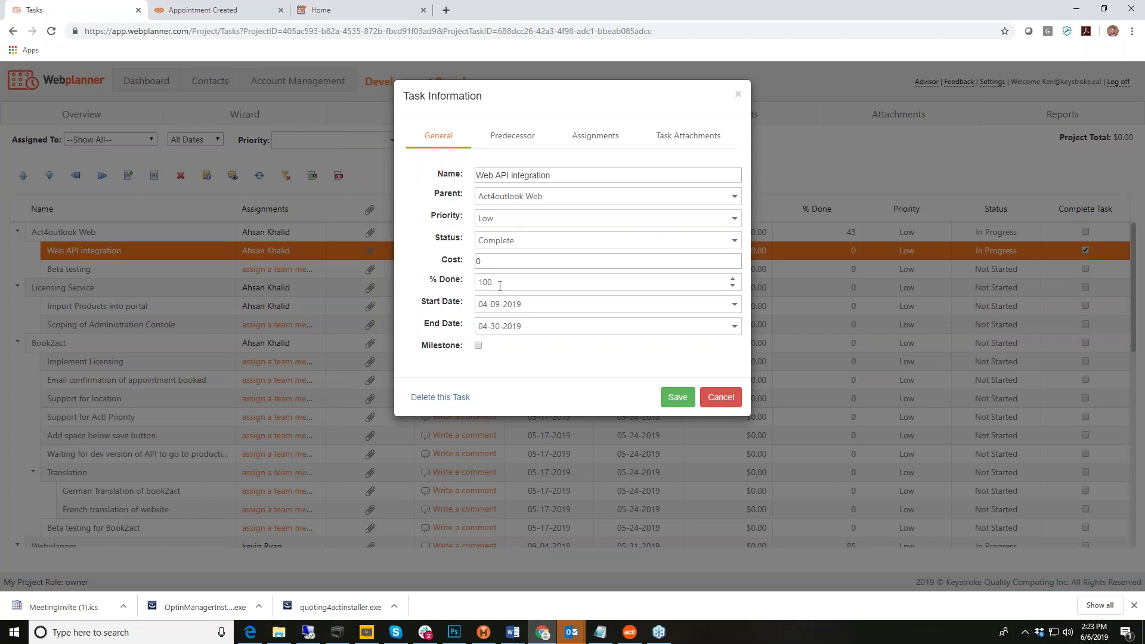
click(677, 406)
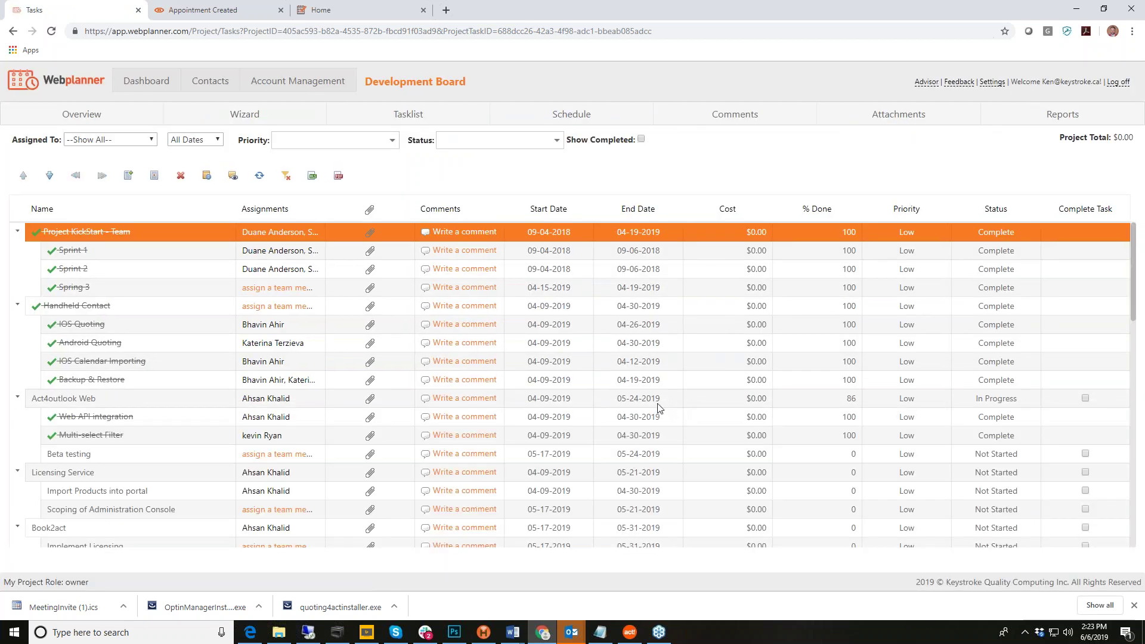
scroll(660, 406, down, 3)
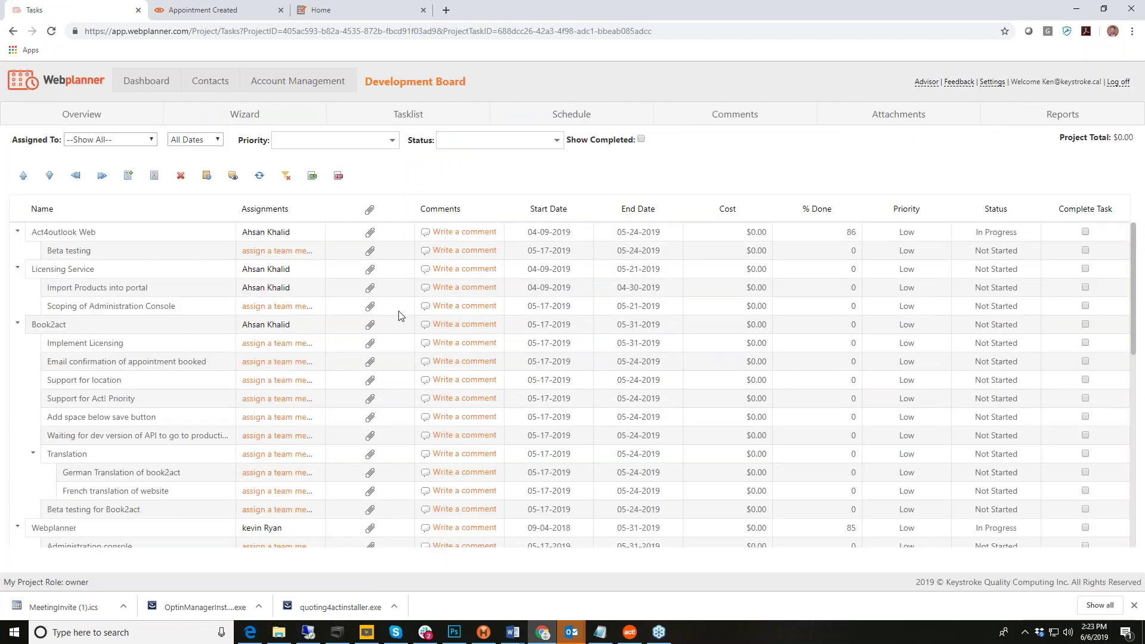
click(154, 237)
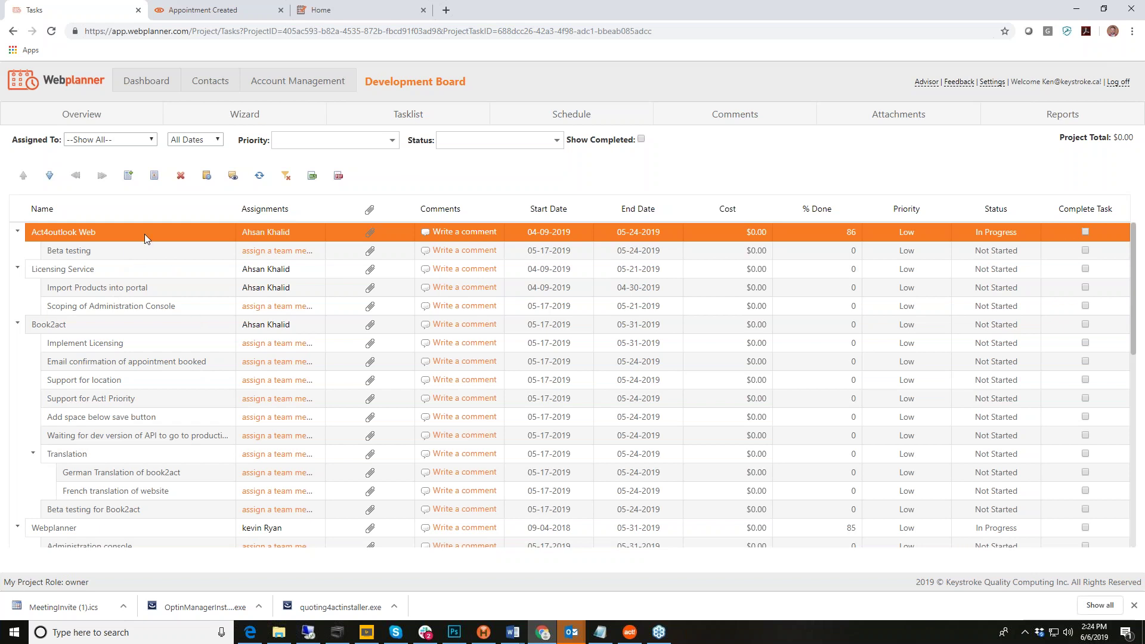
Step: Mark Act4outlook Web complete, also completing its Beta testing subtask
click(1086, 232)
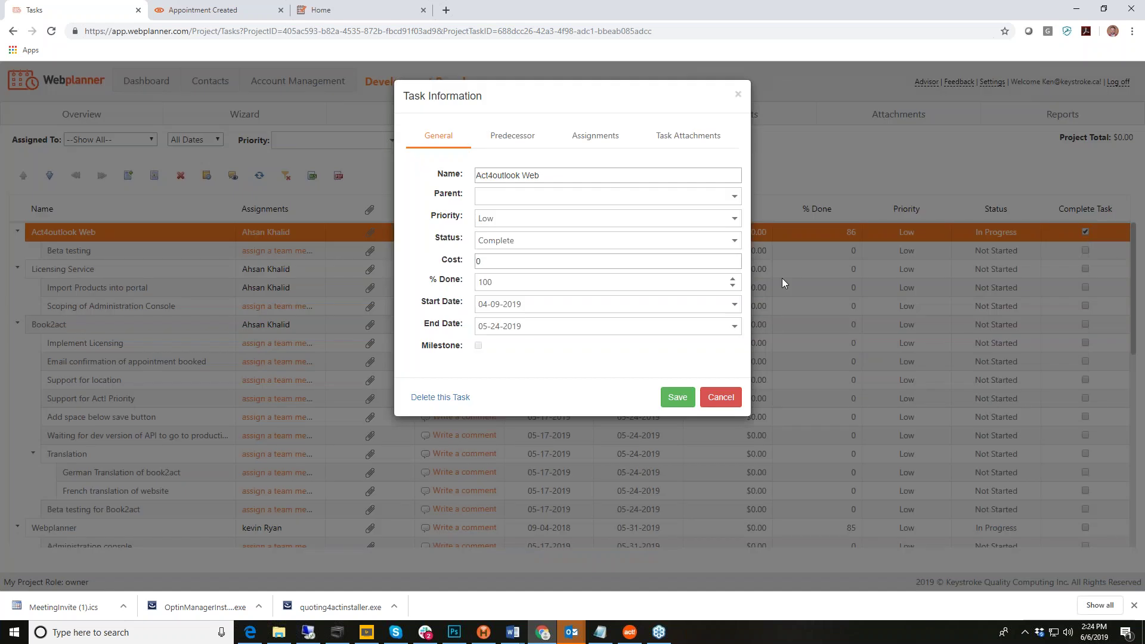
click(679, 401)
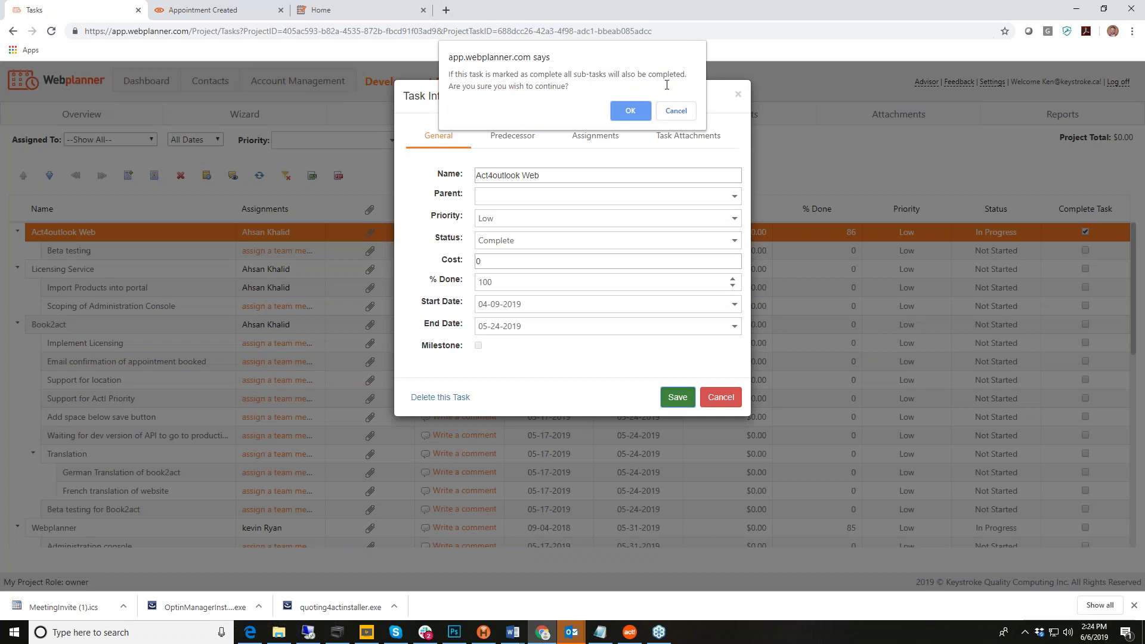
click(633, 112)
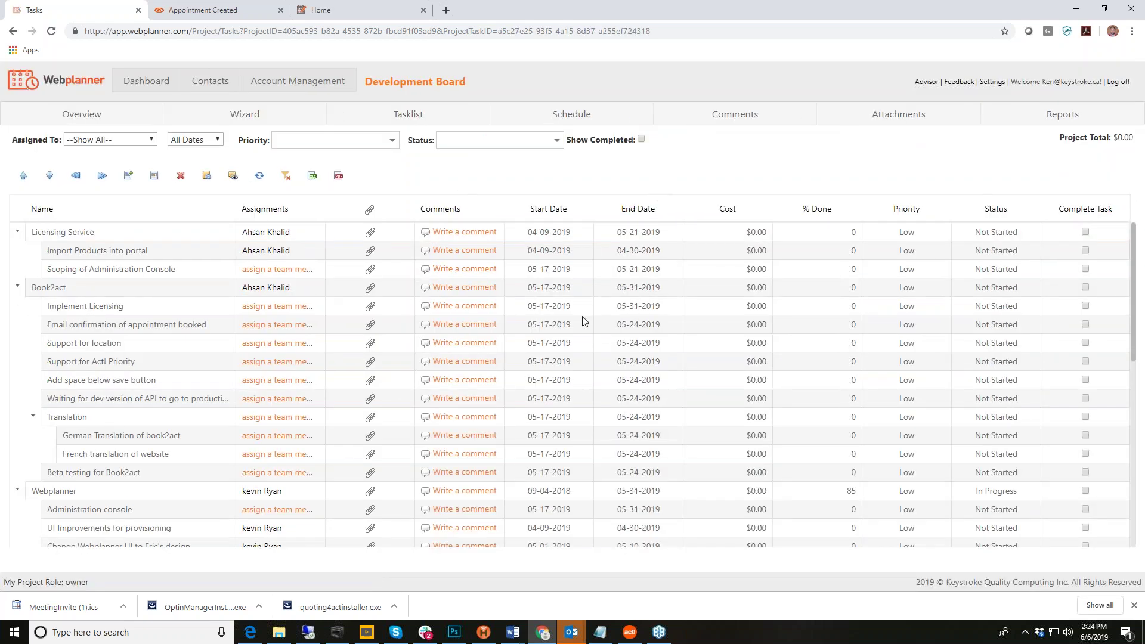
click(641, 139)
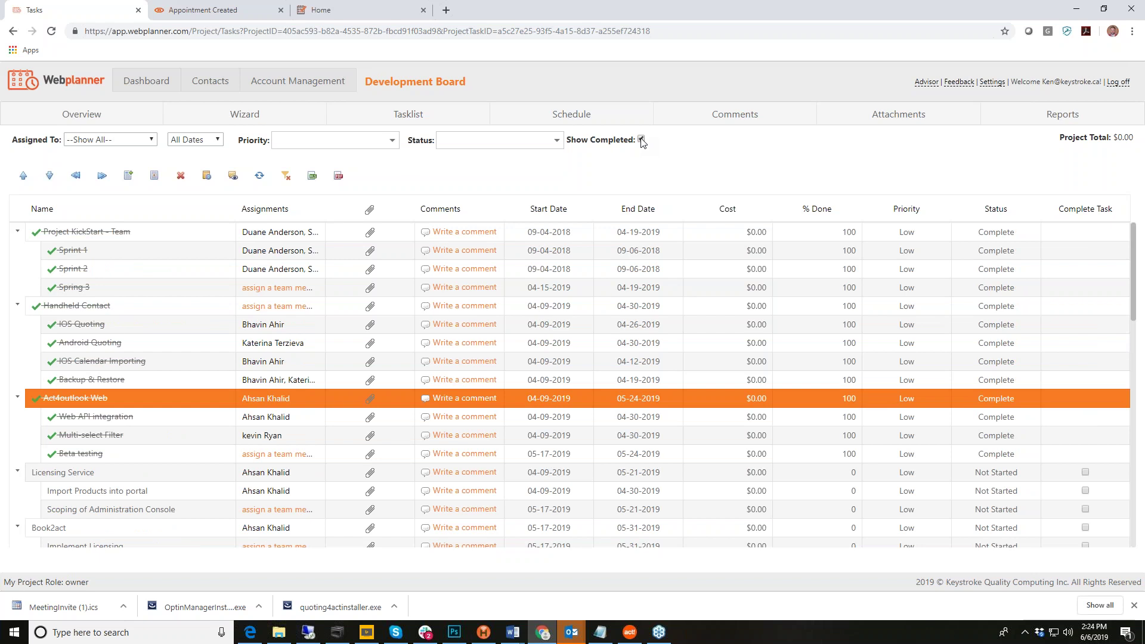
click(642, 141)
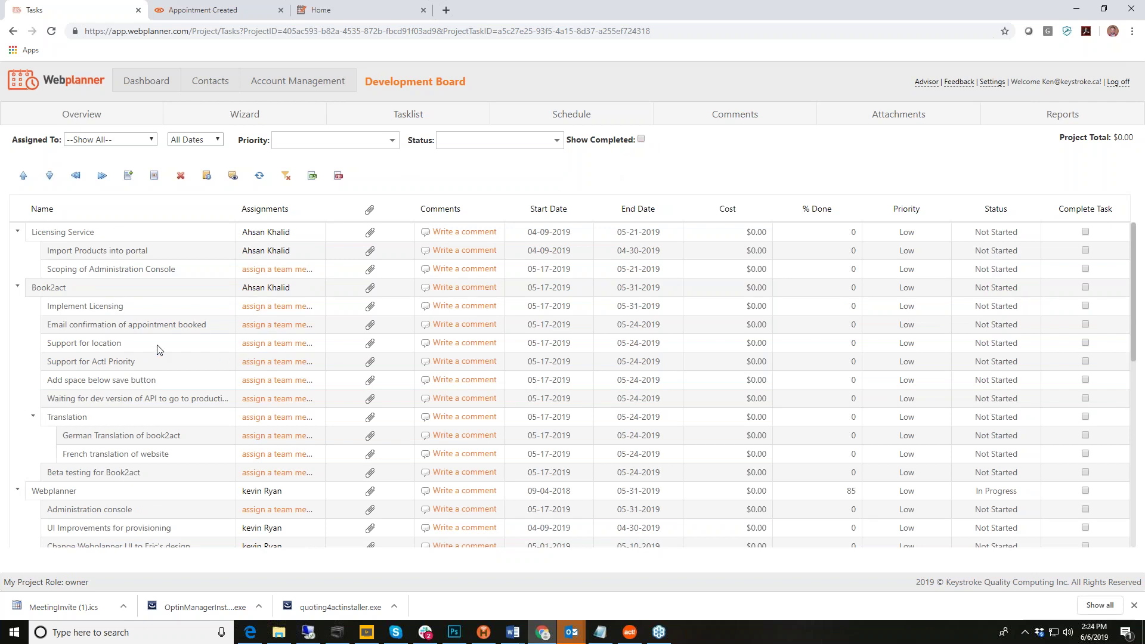
scroll(160, 349, down, 5)
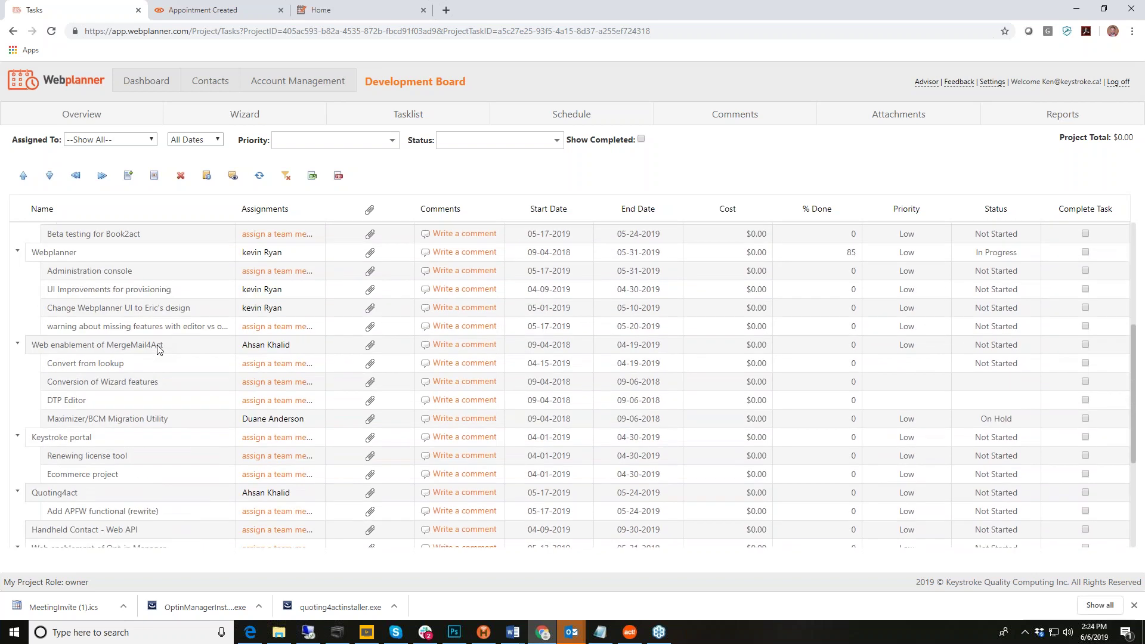
scroll(160, 349, up, 5)
click(557, 141)
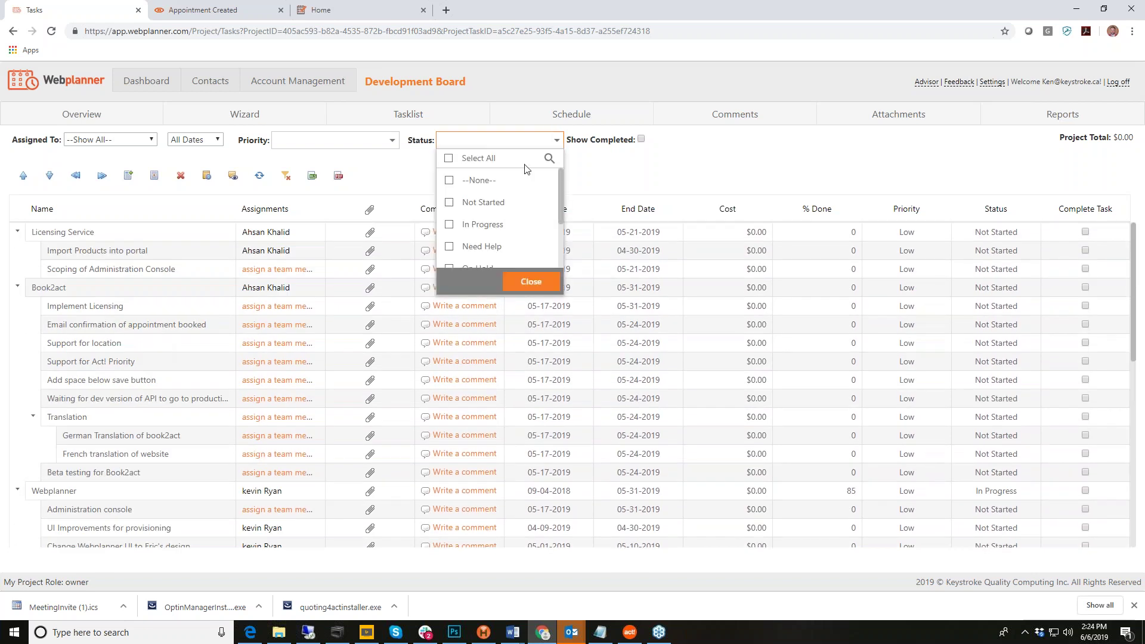
scroll(485, 225, down, 2)
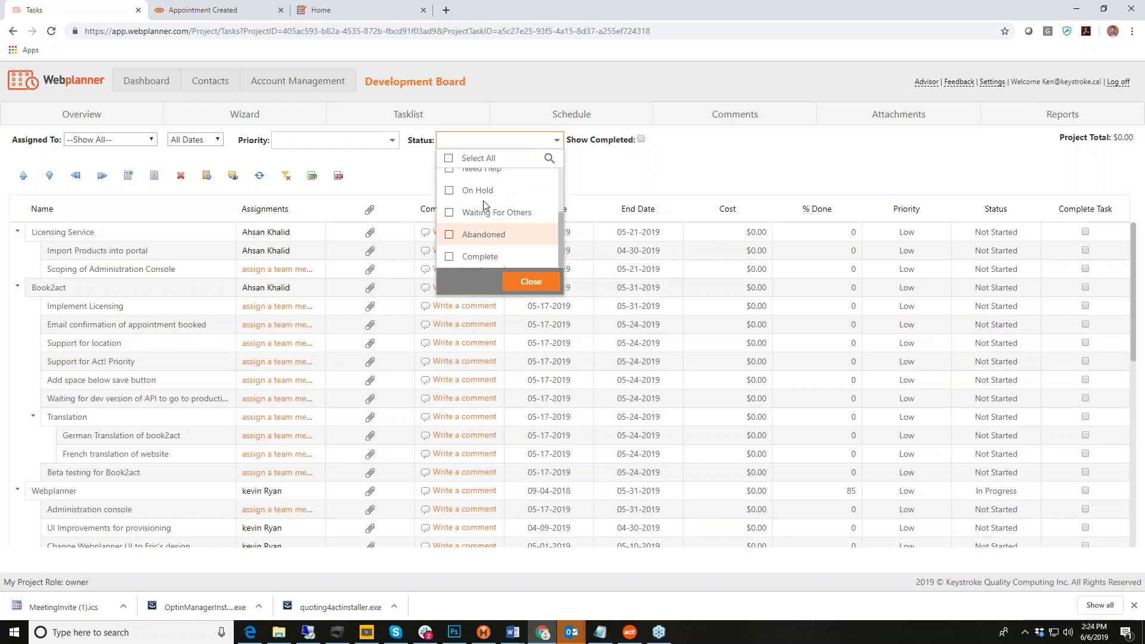
click(482, 191)
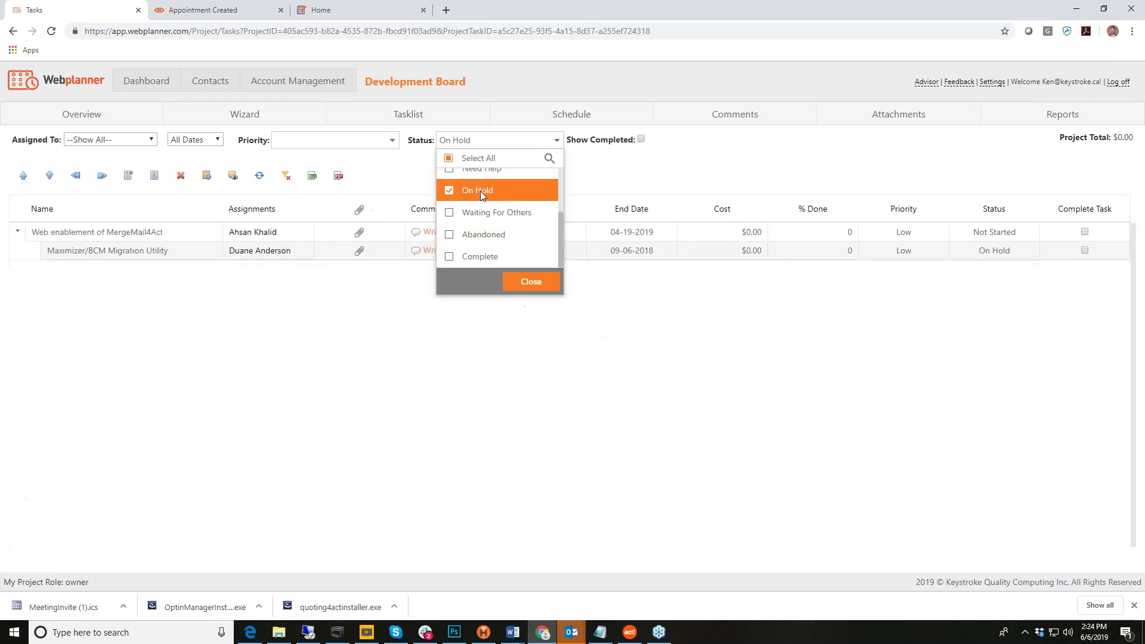
scroll(488, 254, up, 2)
click(488, 225)
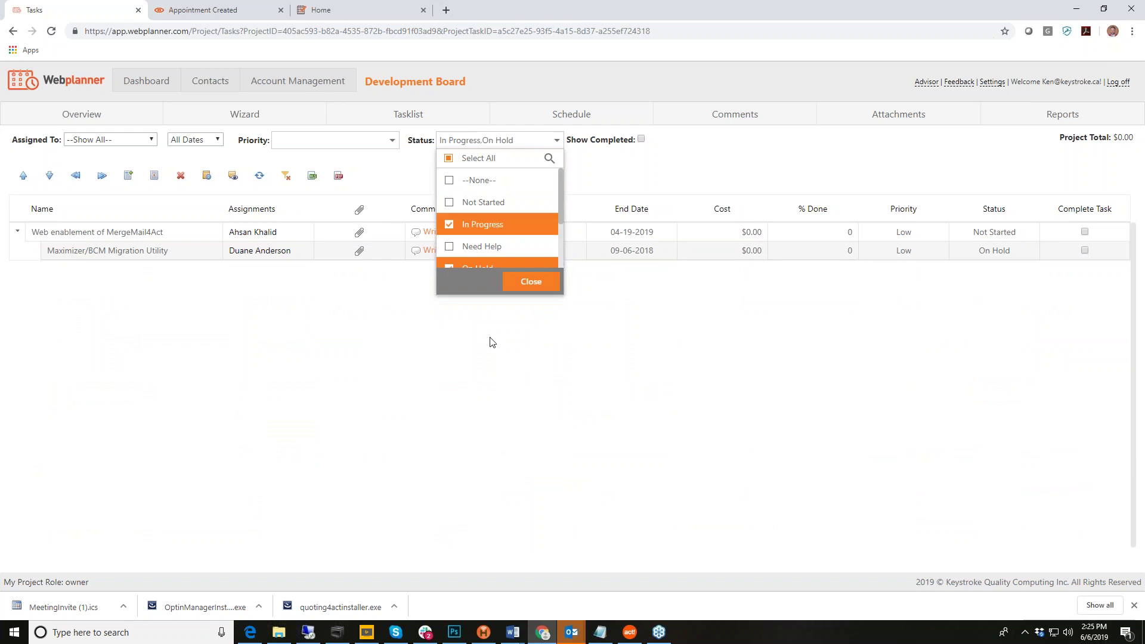
click(495, 205)
click(527, 286)
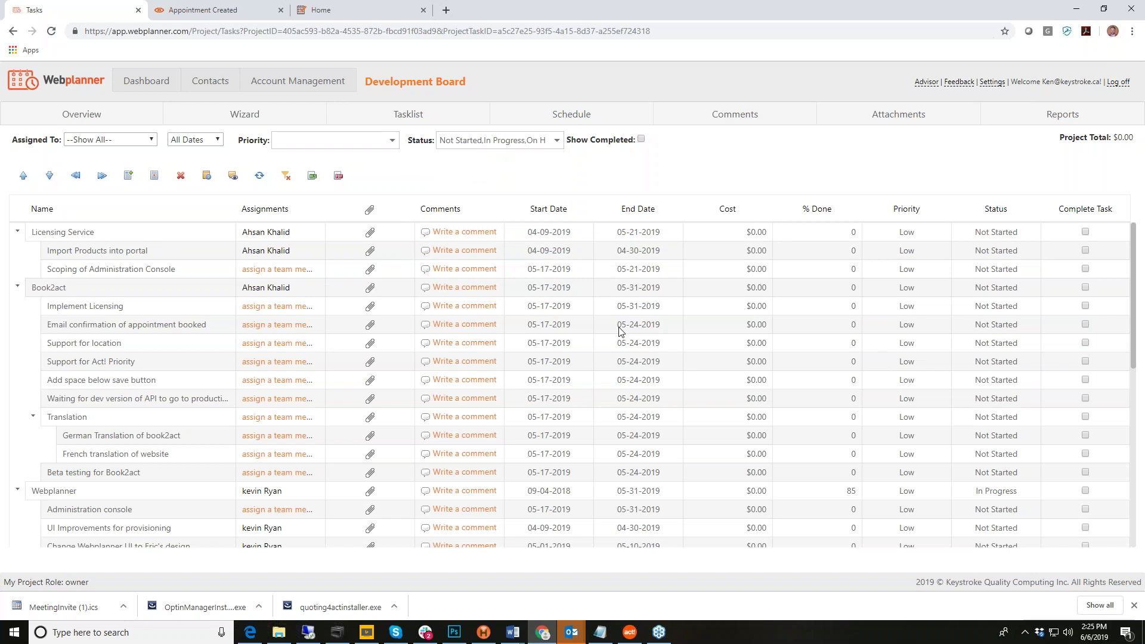
click(557, 141)
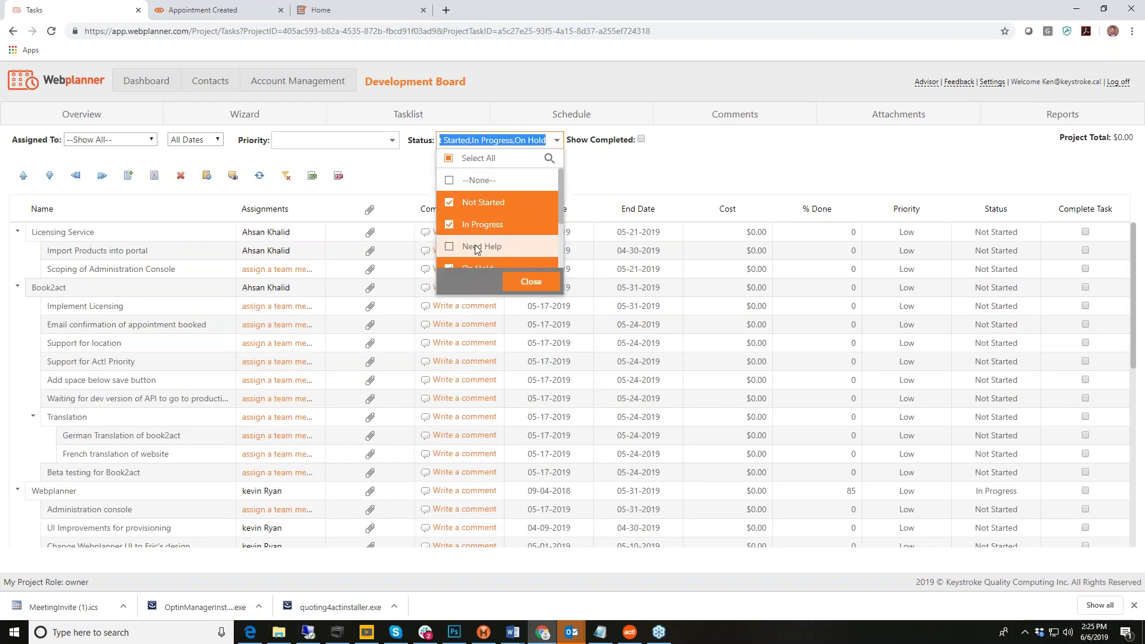
scroll(478, 242, down, 3)
click(448, 191)
click(449, 213)
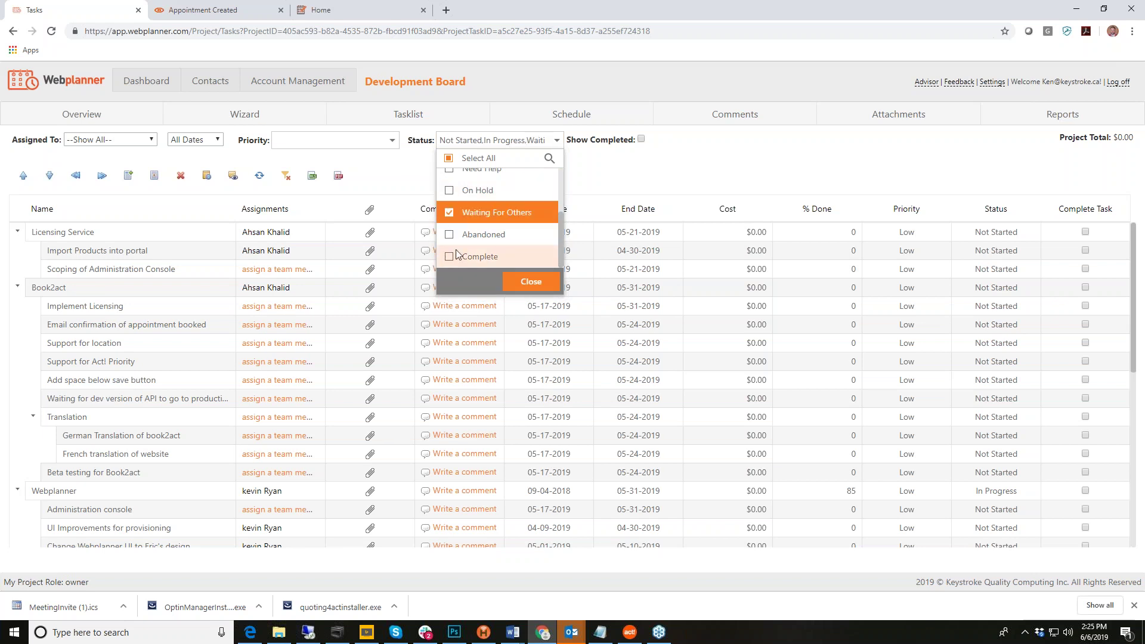
scroll(466, 239, up, 3)
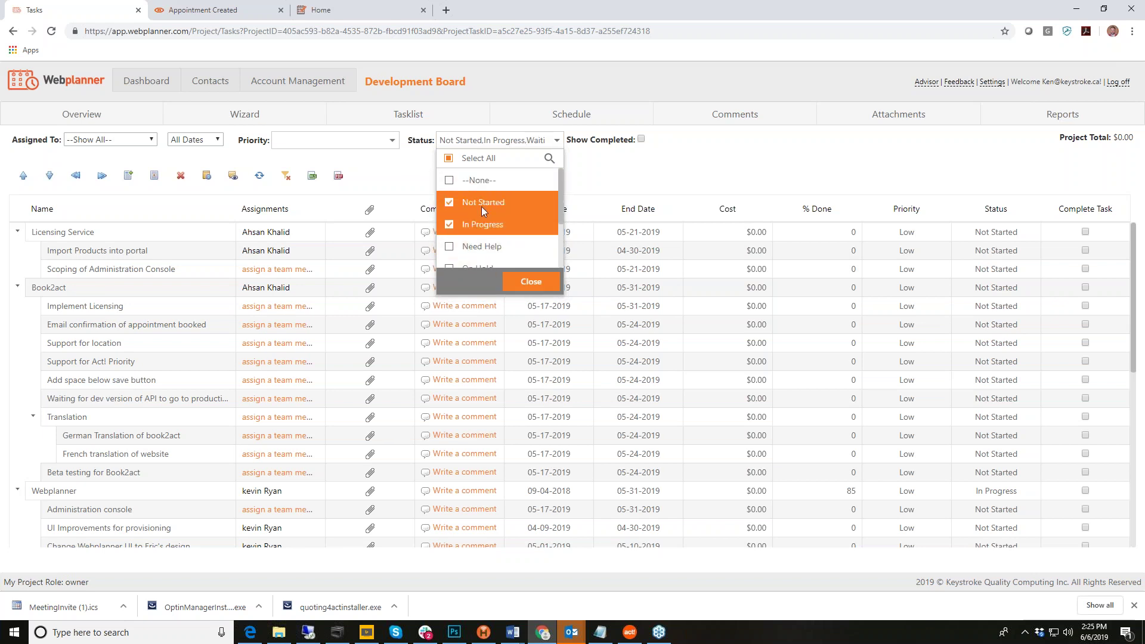
click(455, 248)
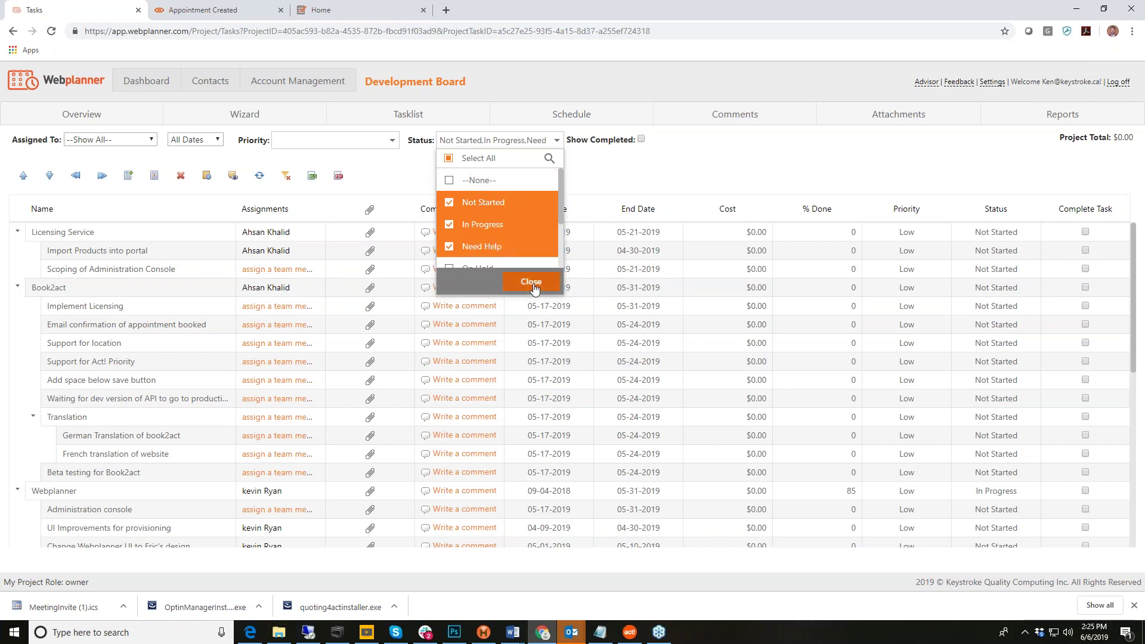
scroll(524, 249, down, 2)
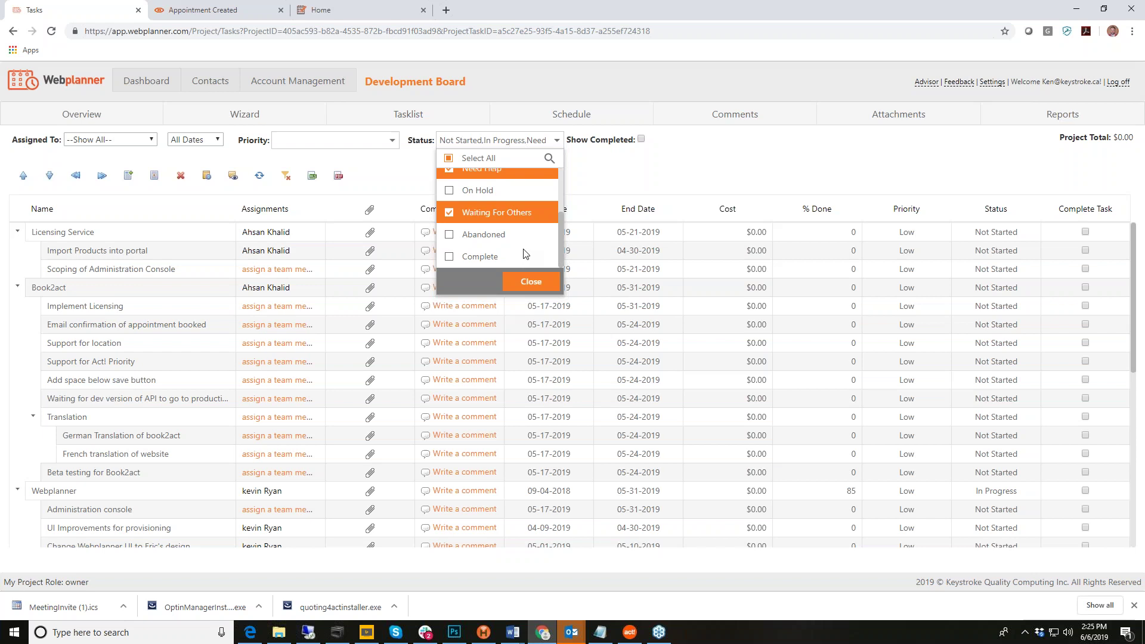
click(530, 283)
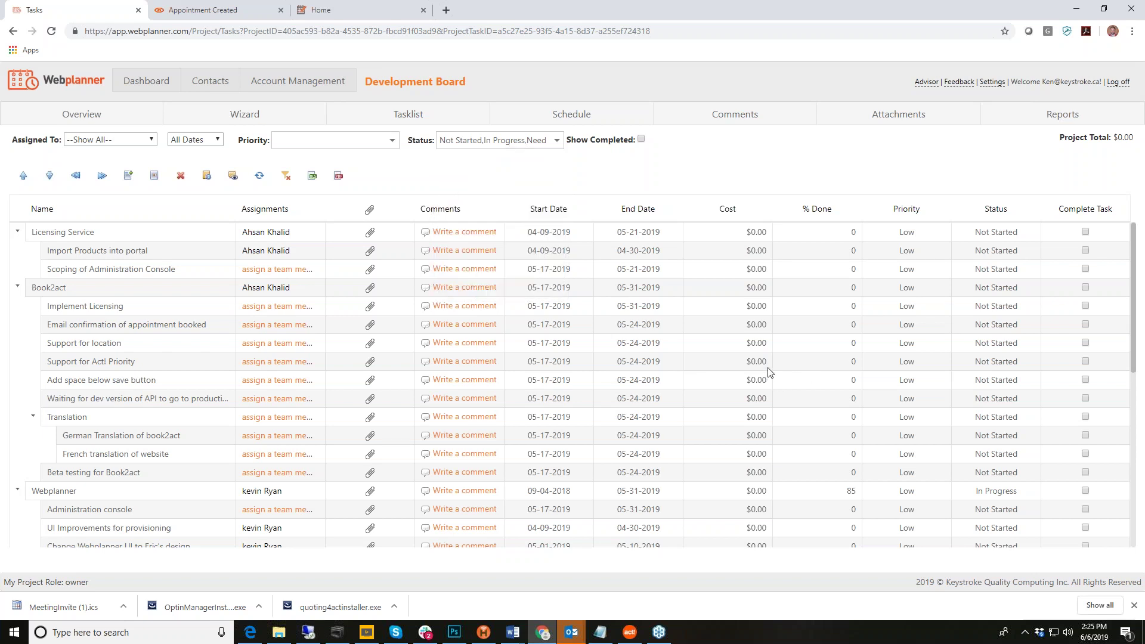
scroll(766, 318, down, 3)
scroll(766, 317, down, 3)
scroll(764, 362, up, 6)
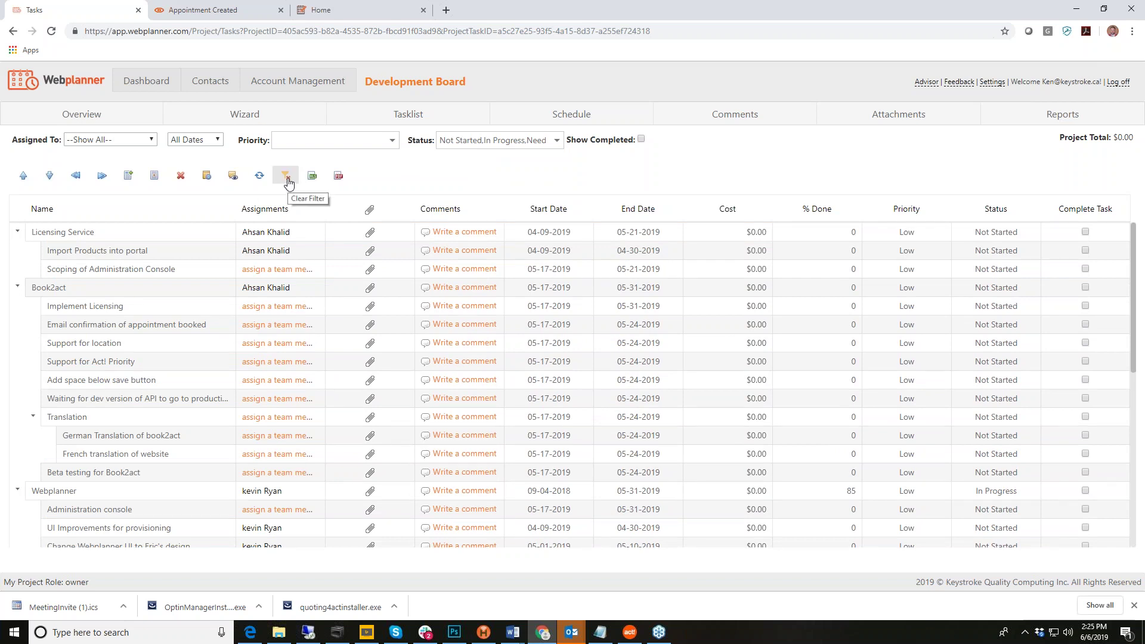
click(288, 181)
click(393, 142)
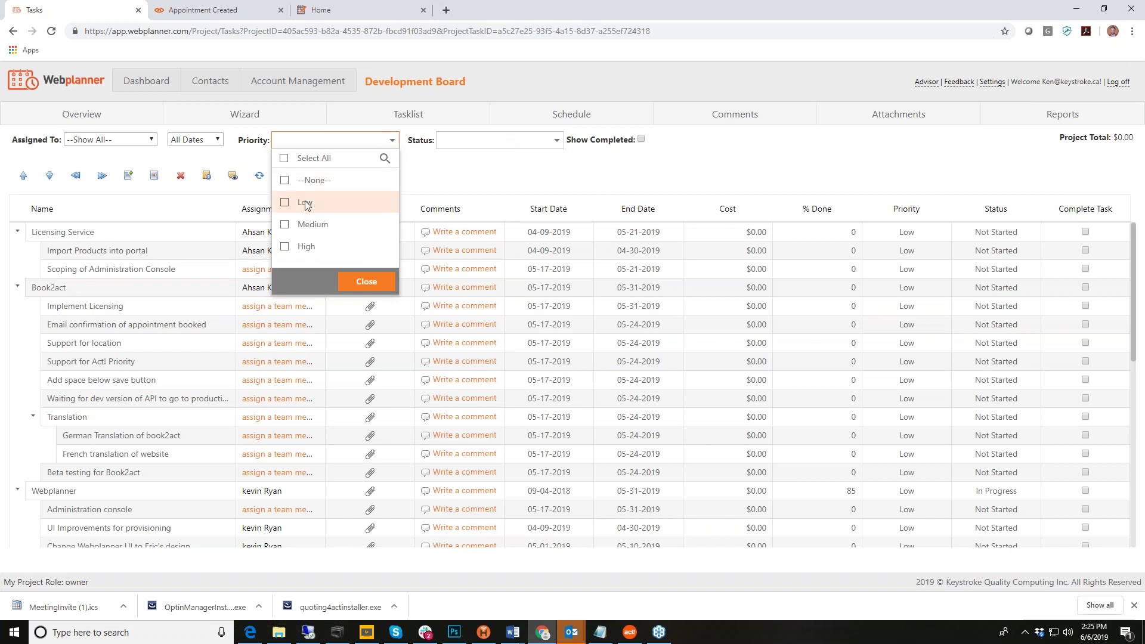
click(483, 182)
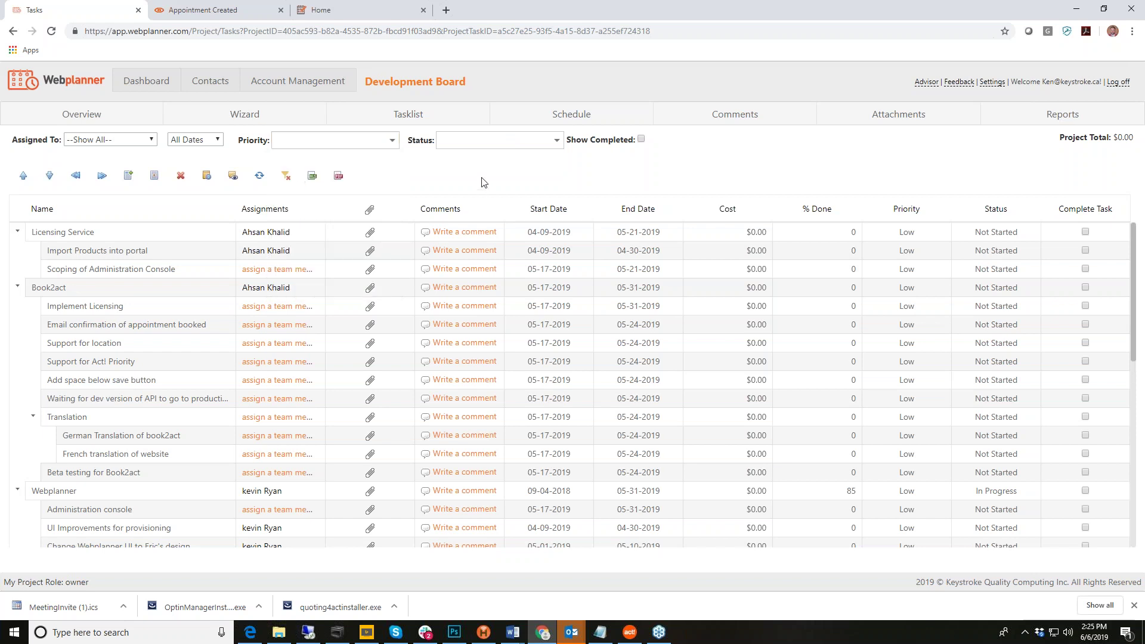
click(120, 309)
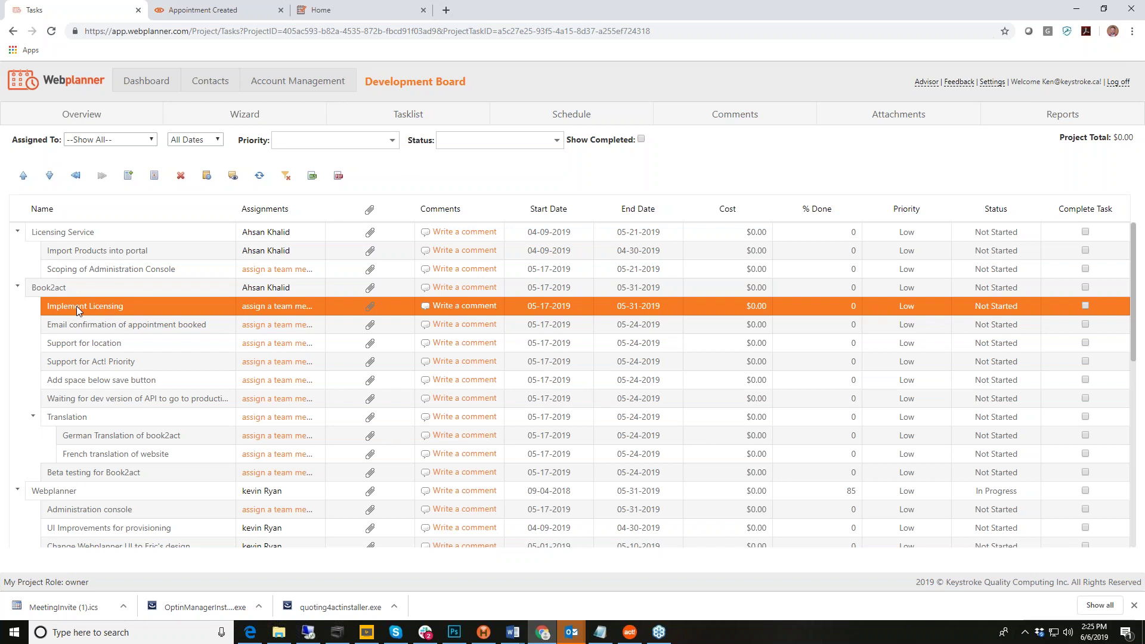
Step: Move Implement Licensing two rows down, below Email confirmation and Support for location
drag(80, 306, 81, 425)
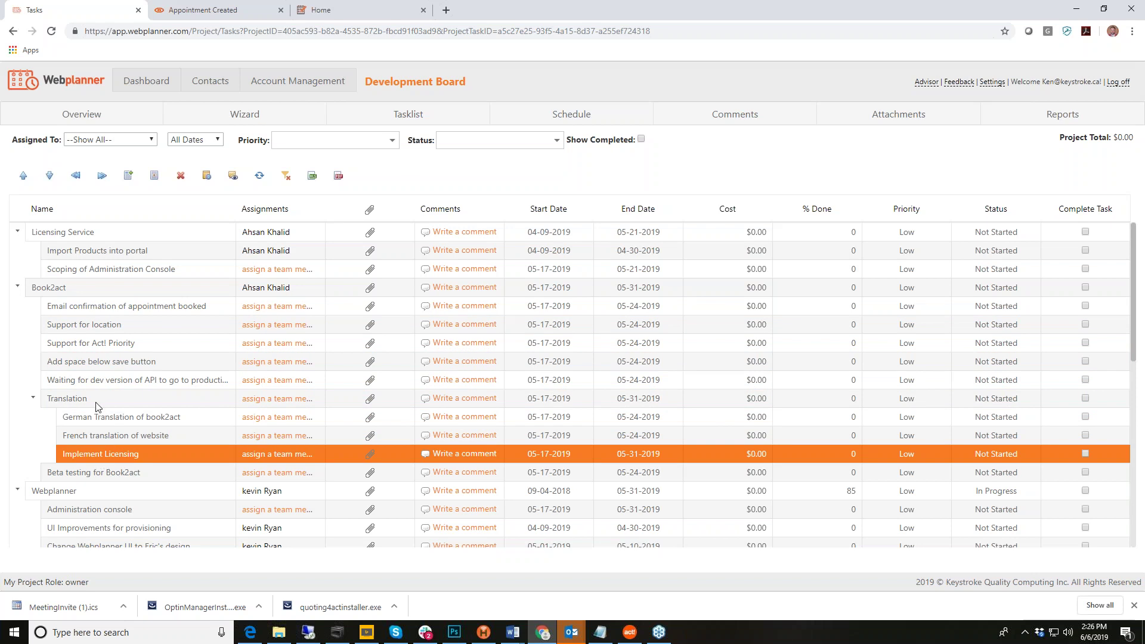
click(76, 176)
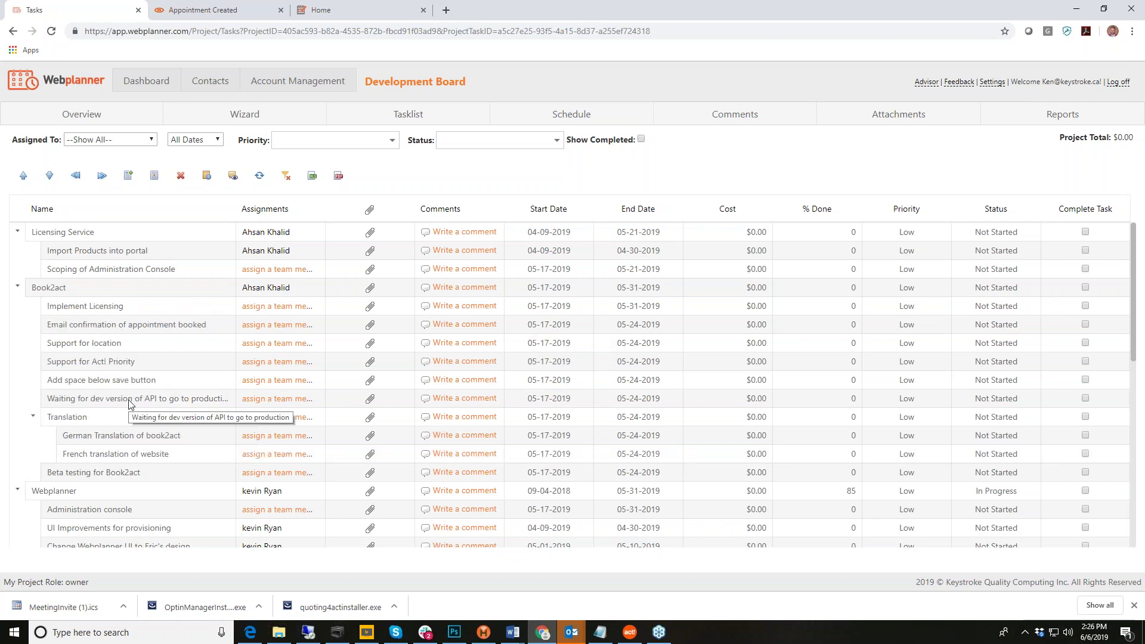
click(129, 308)
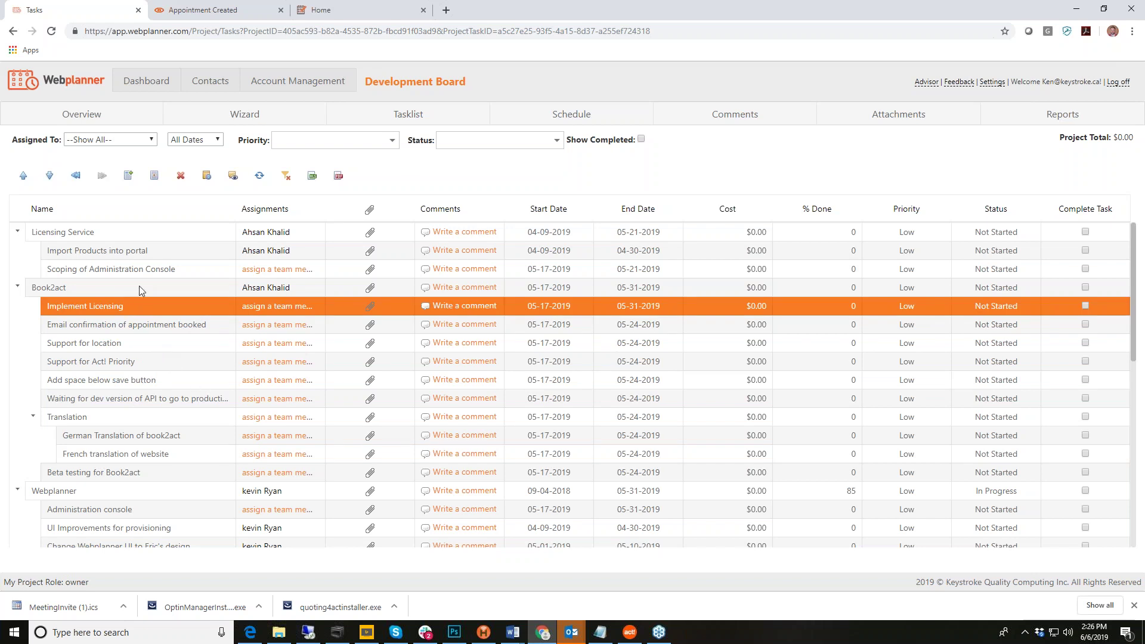
click(49, 181)
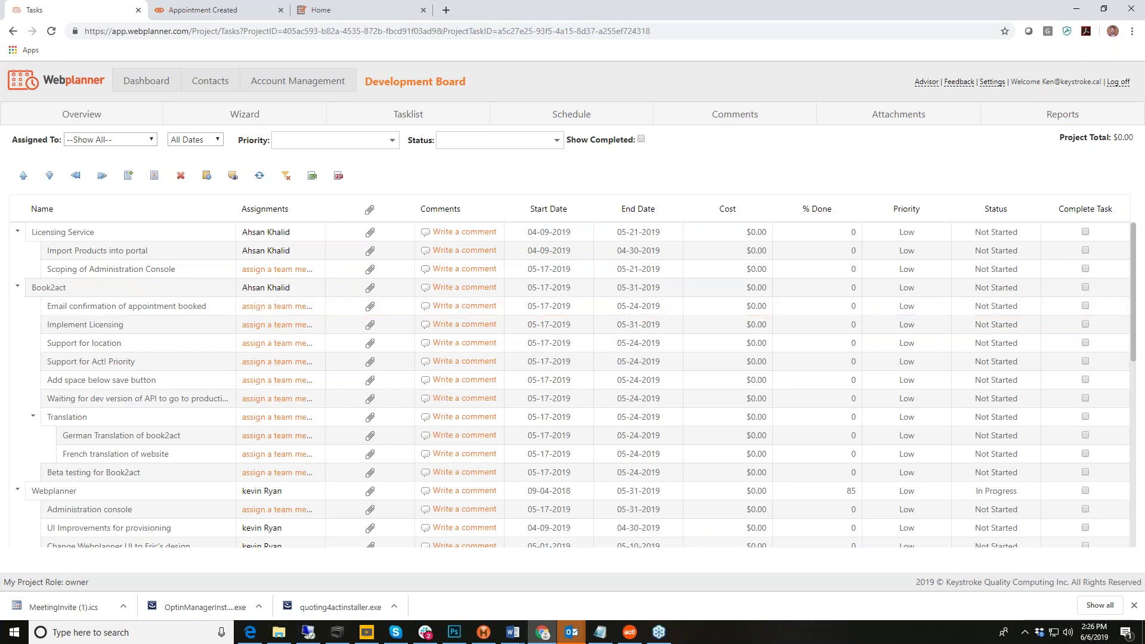
click(50, 176)
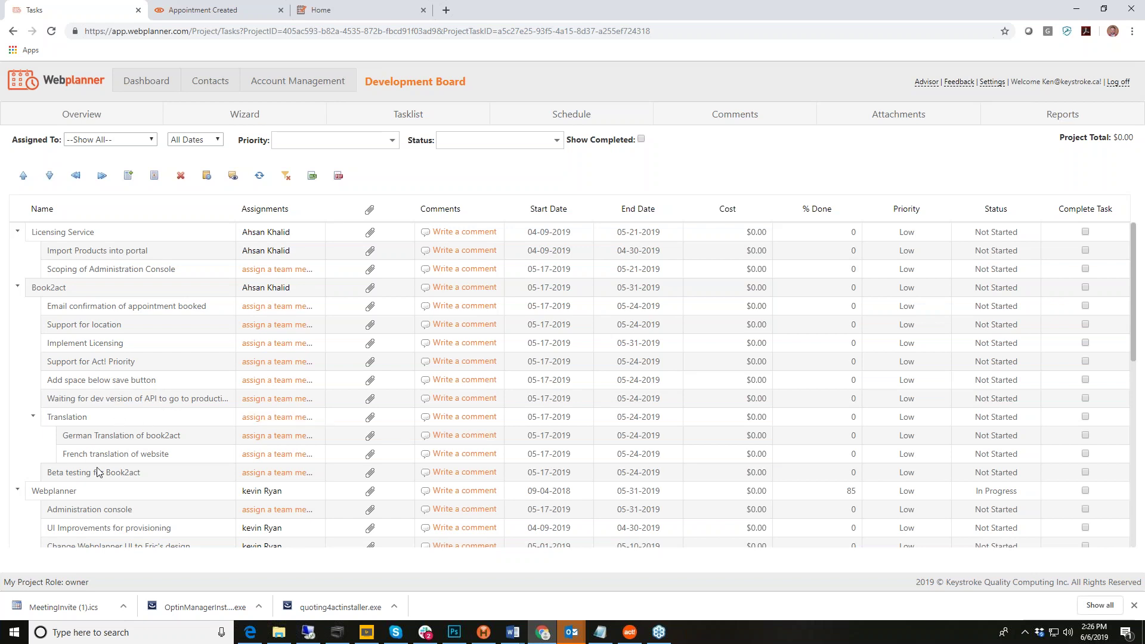
scroll(149, 387, down, 3)
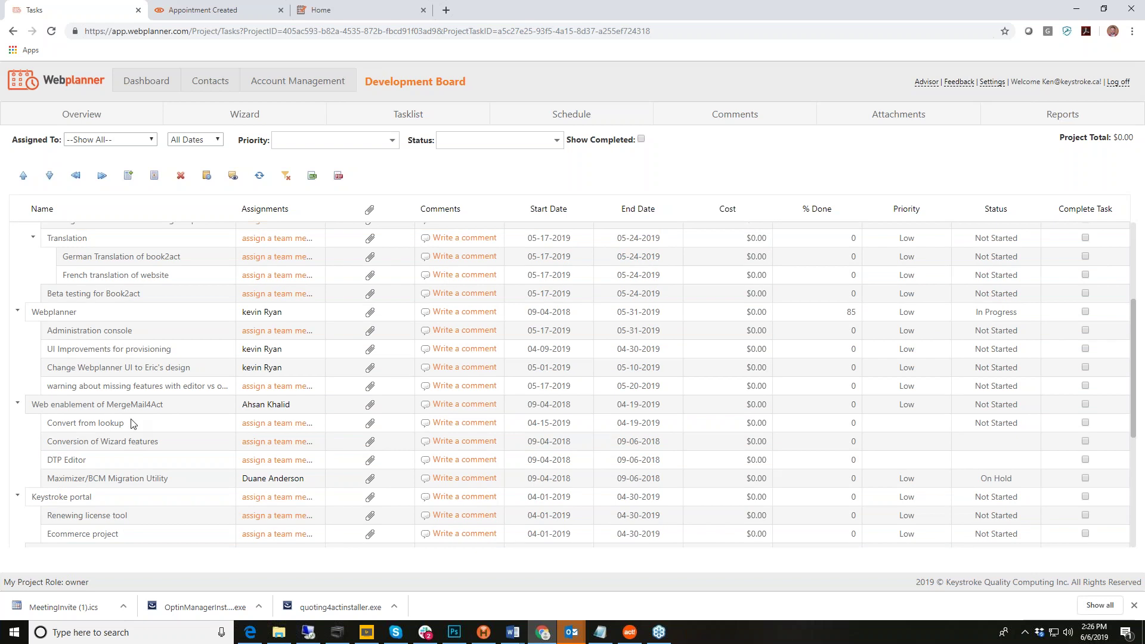
scroll(132, 423, up, 3)
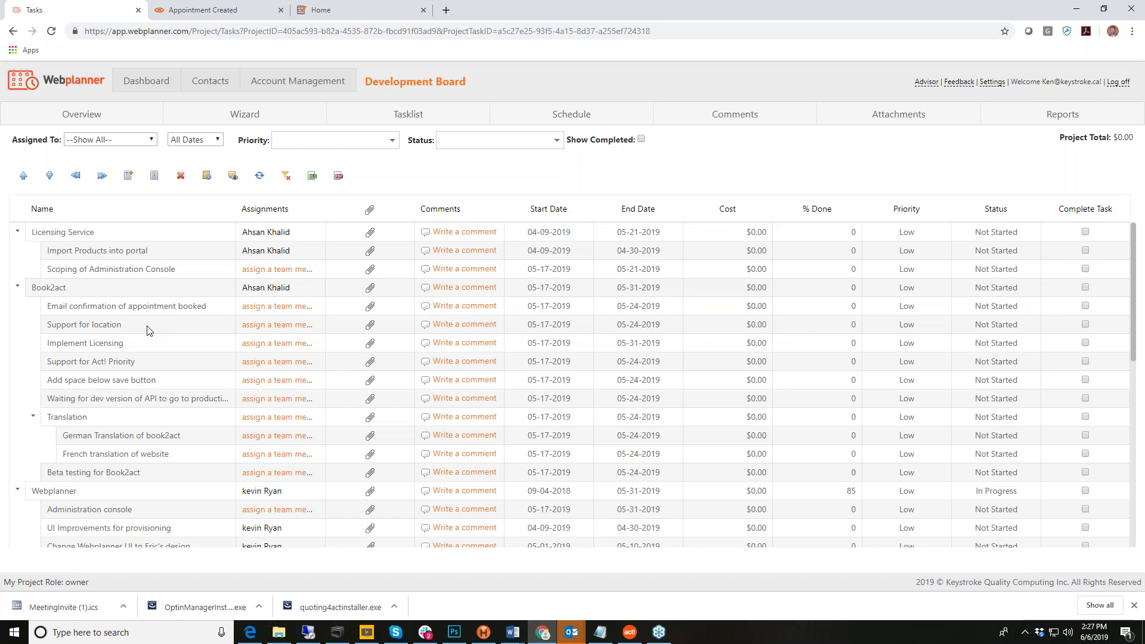
scroll(149, 331, down, 1)
scroll(192, 382, down, 7)
scroll(192, 383, up, 10)
scroll(167, 394, down, 7)
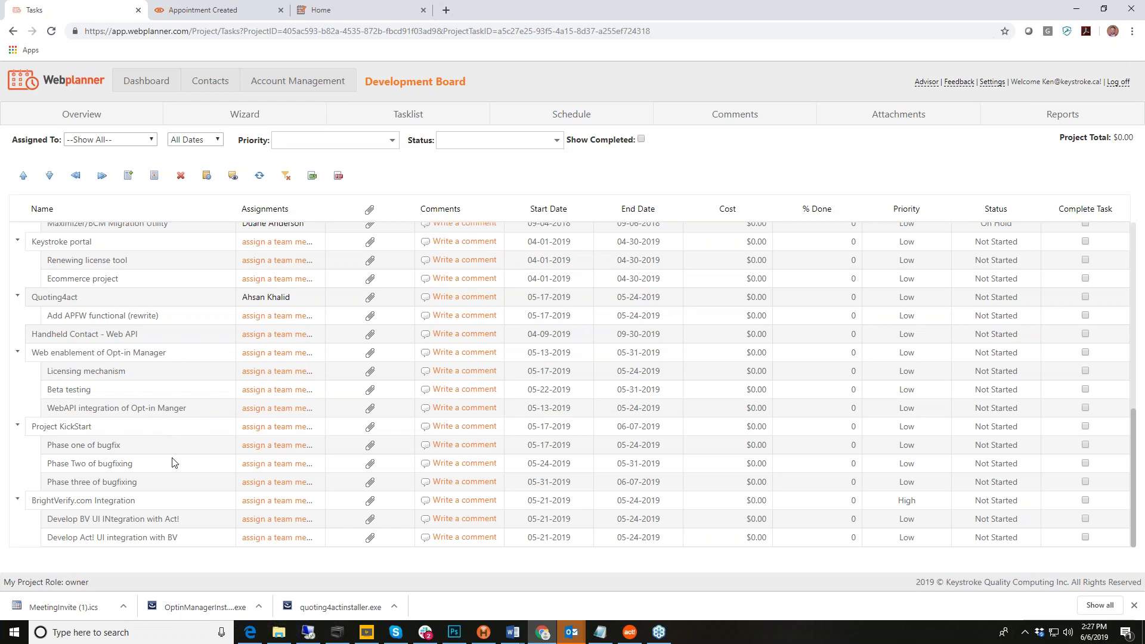
scroll(173, 463, up, 8)
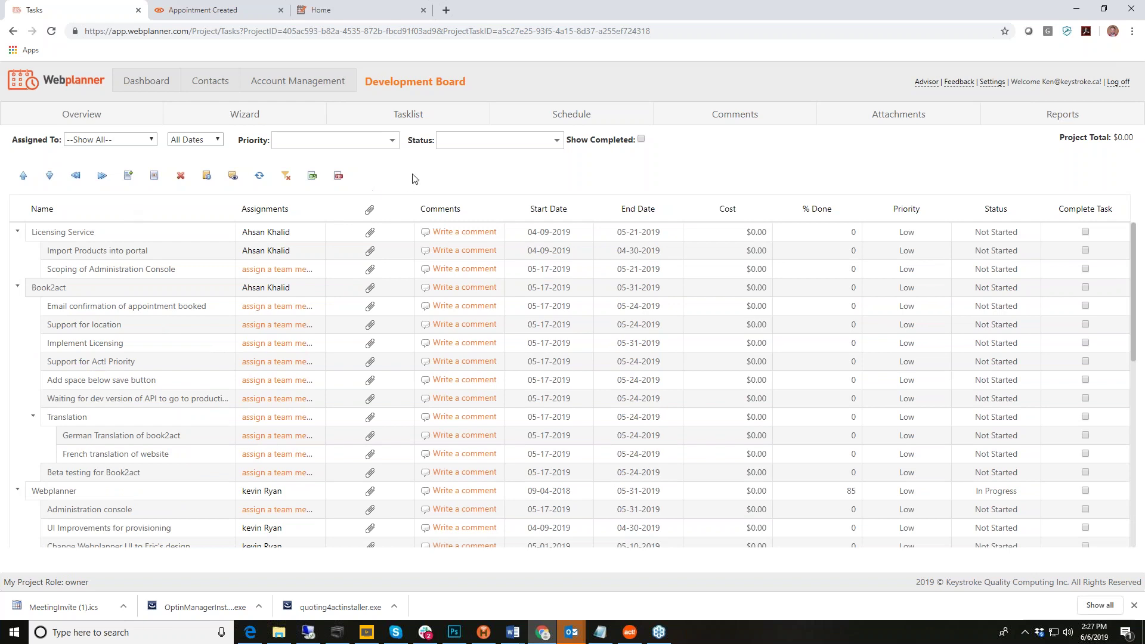
Step: Create a new phase named 'Test Project' on the Development Board
click(129, 177)
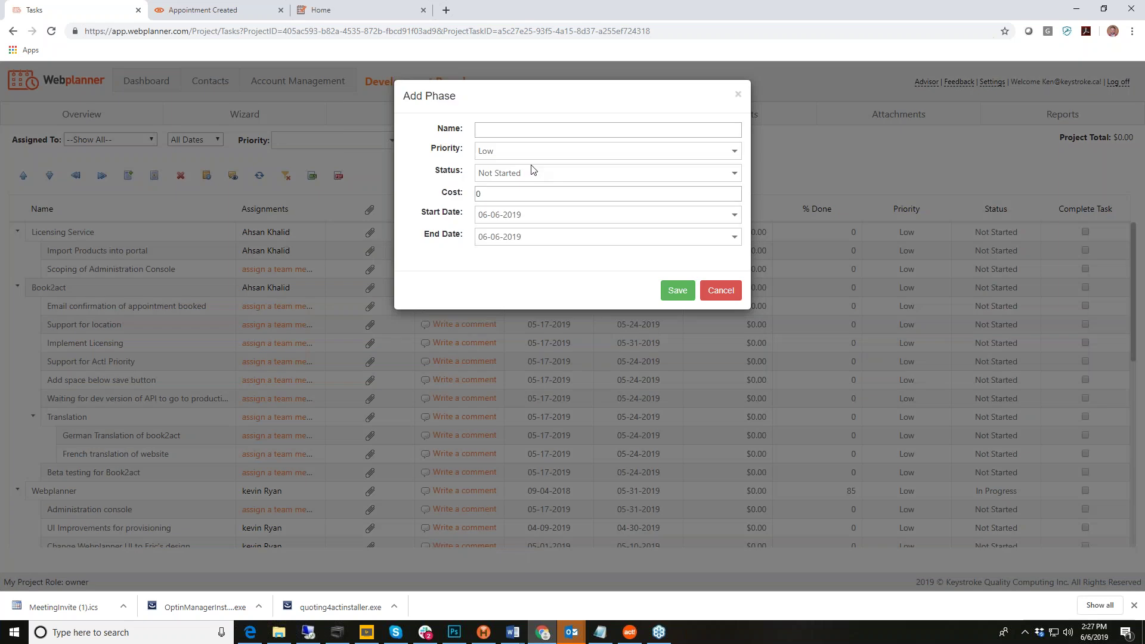
click(534, 132)
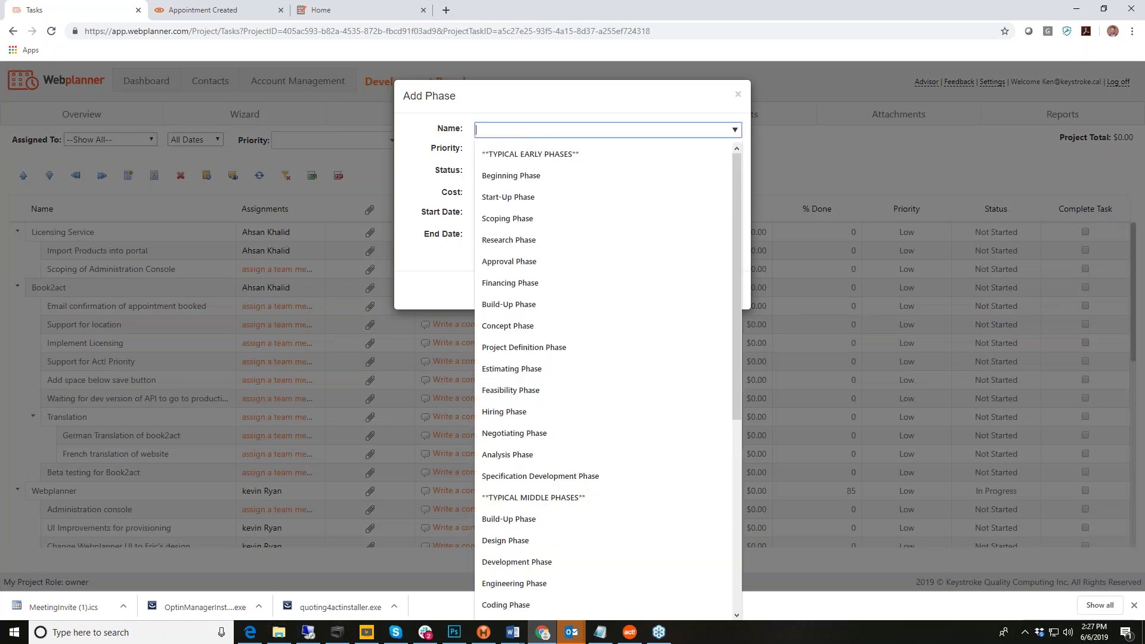
text(Test Project)
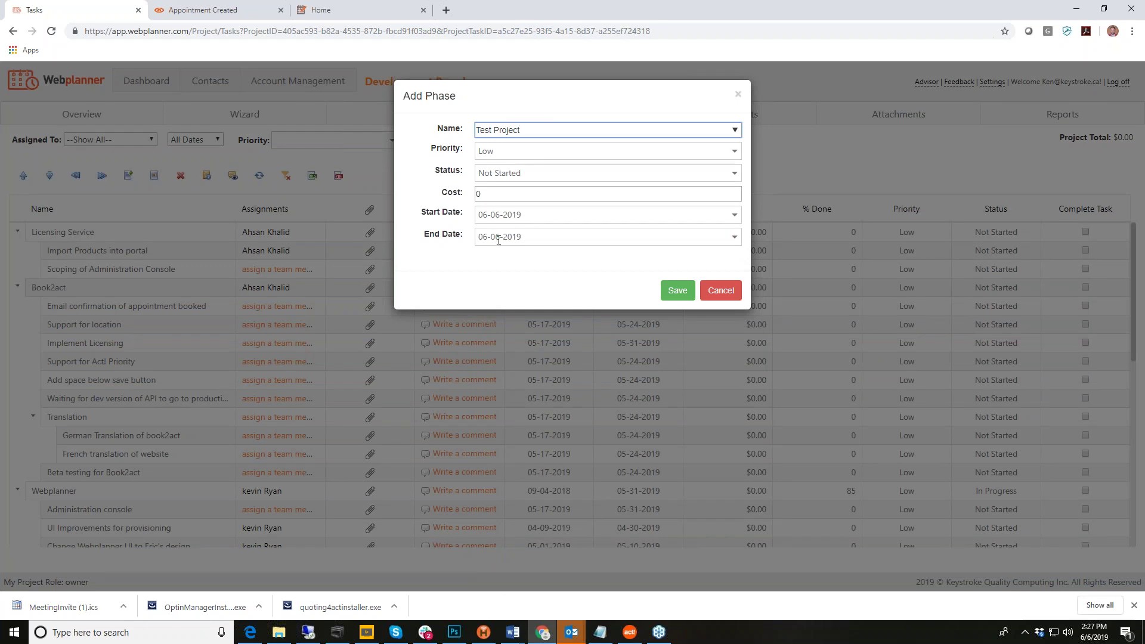
click(678, 291)
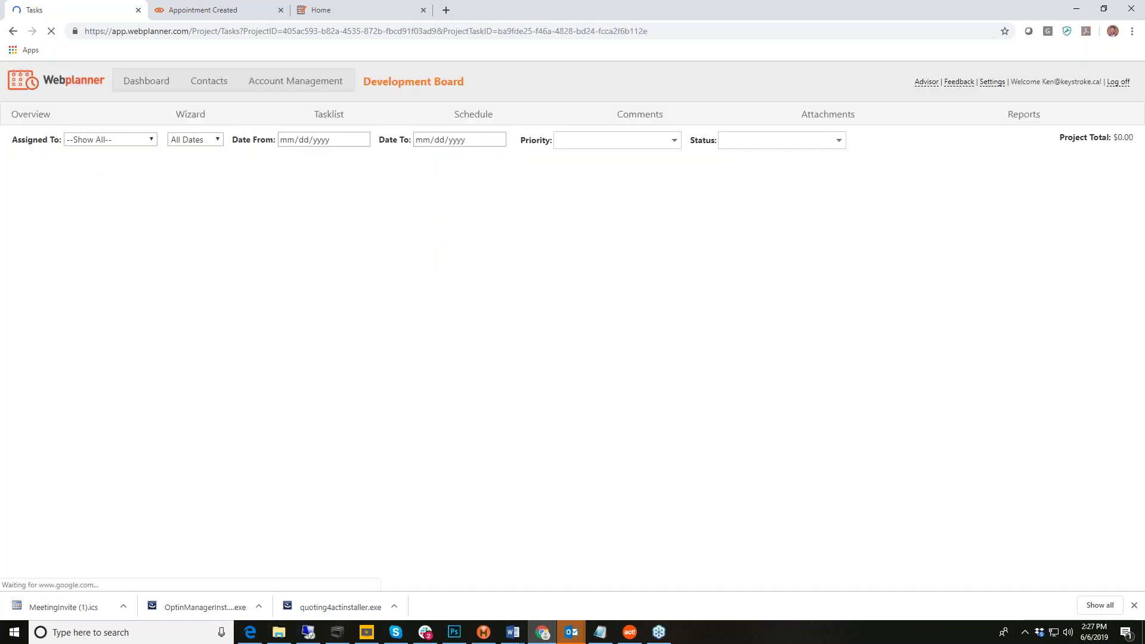
Step: Add 'Test Task' under Test Project with an end date of June 28, 2019
scroll(192, 347, down, 8)
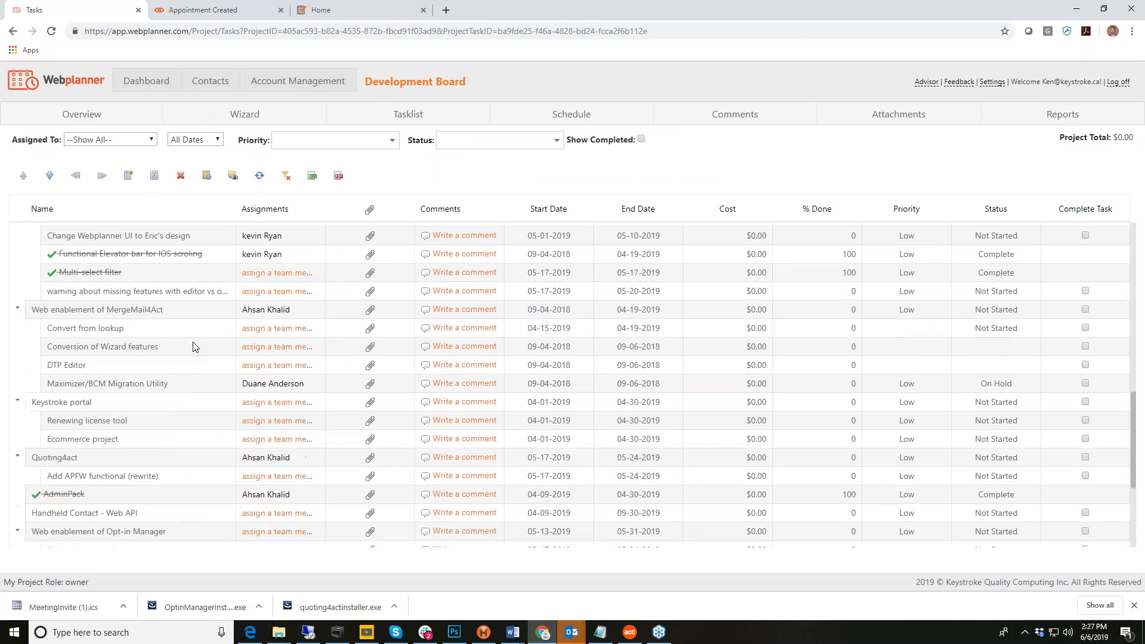
scroll(193, 347, down, 3)
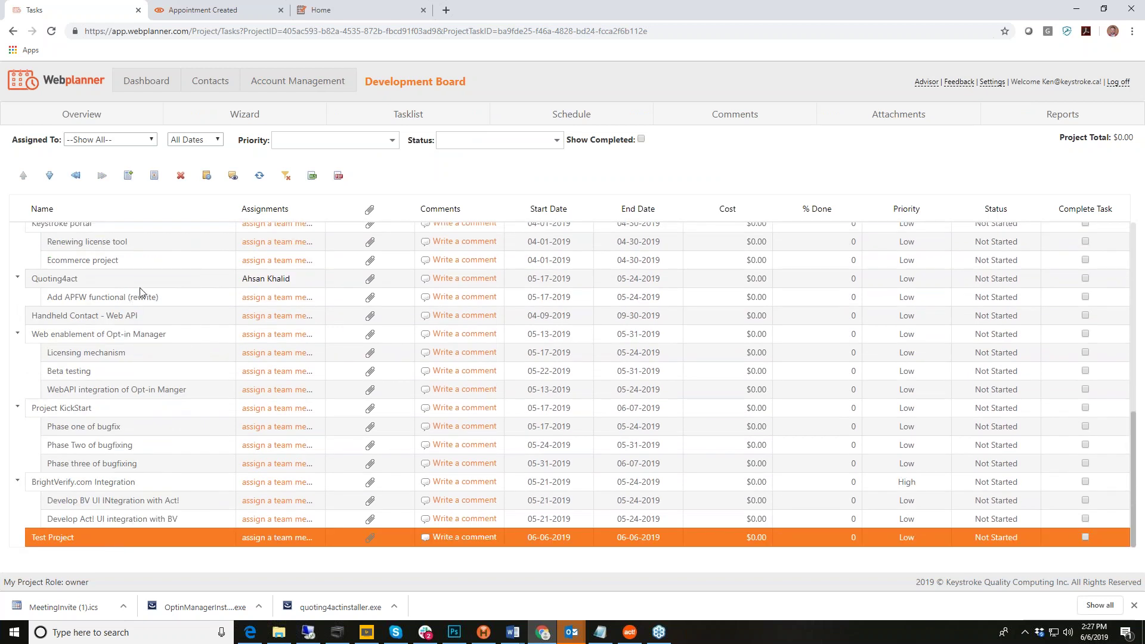
click(154, 177)
click(507, 131)
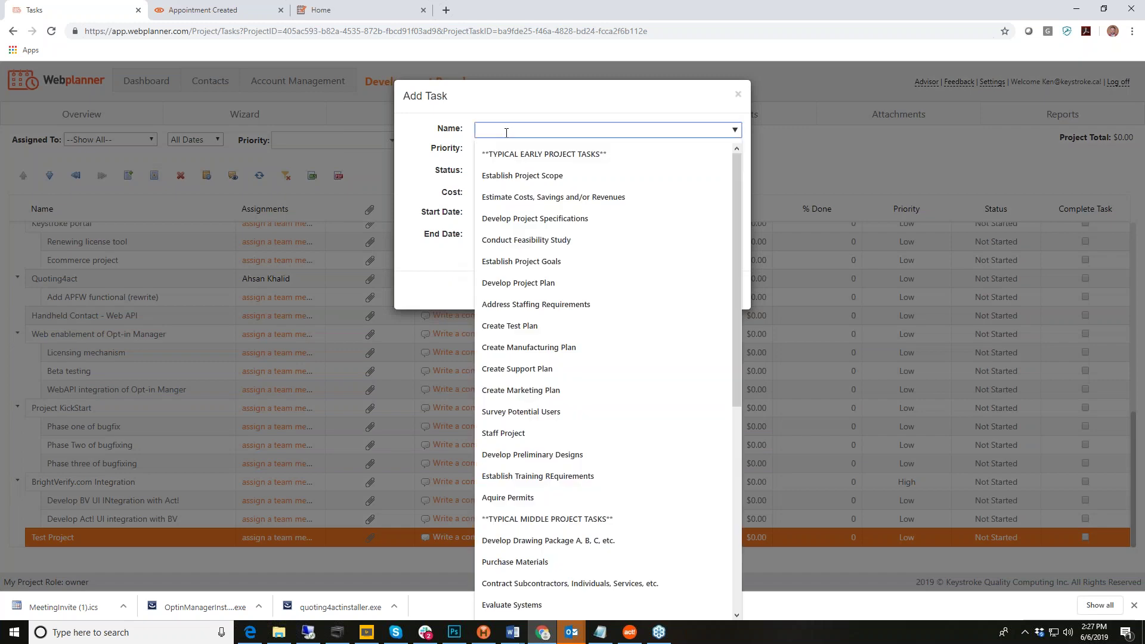
text(Test Task)
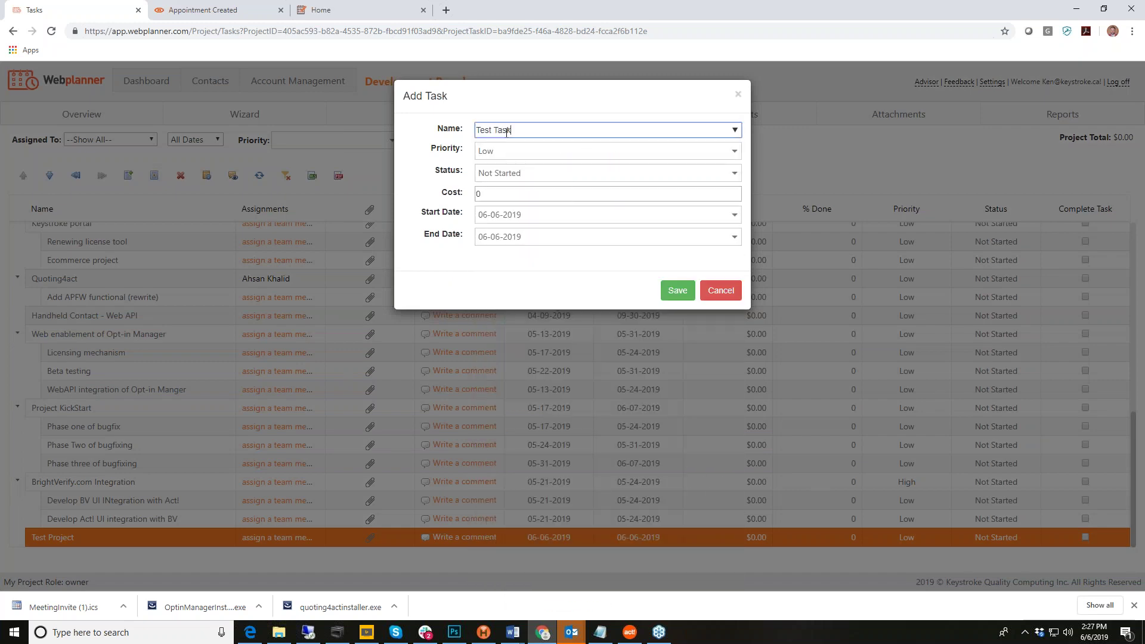
click(734, 237)
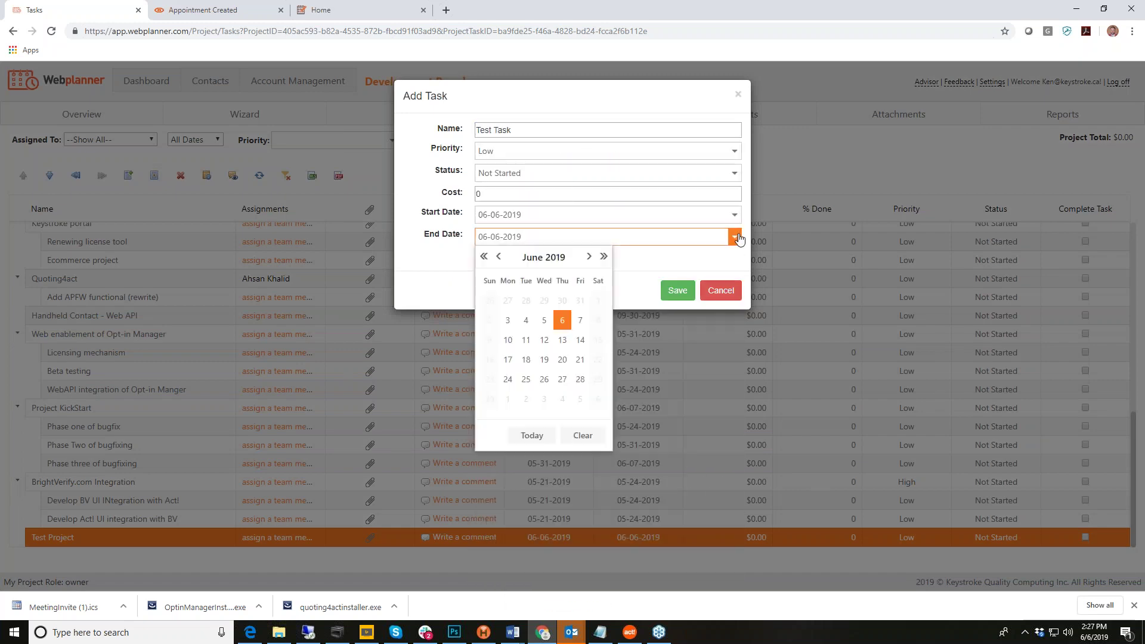
click(579, 380)
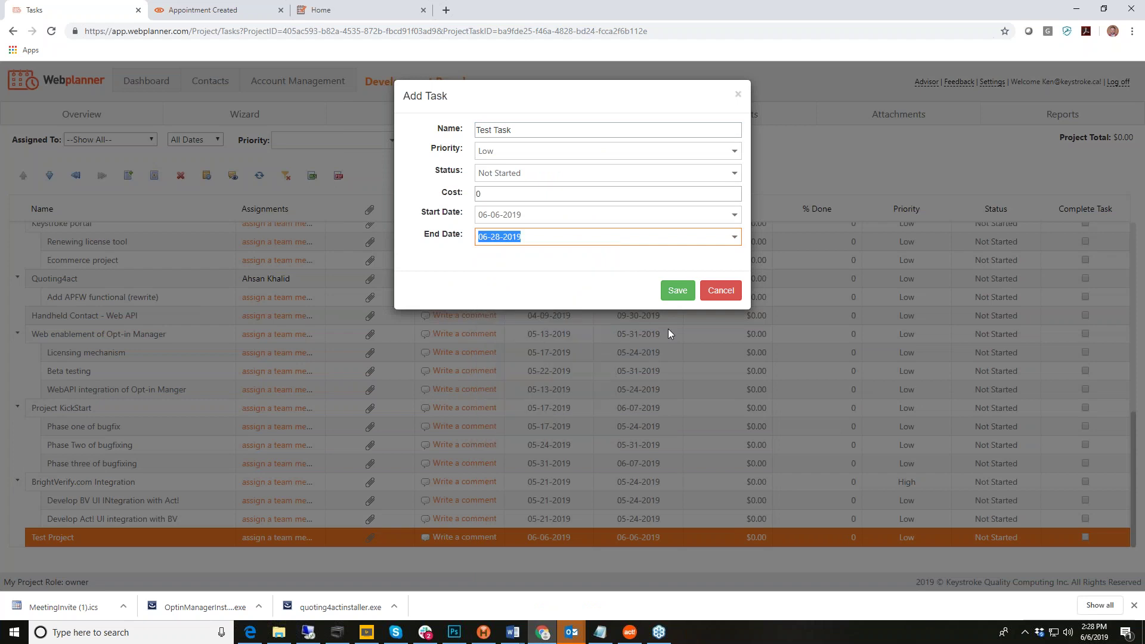
click(678, 291)
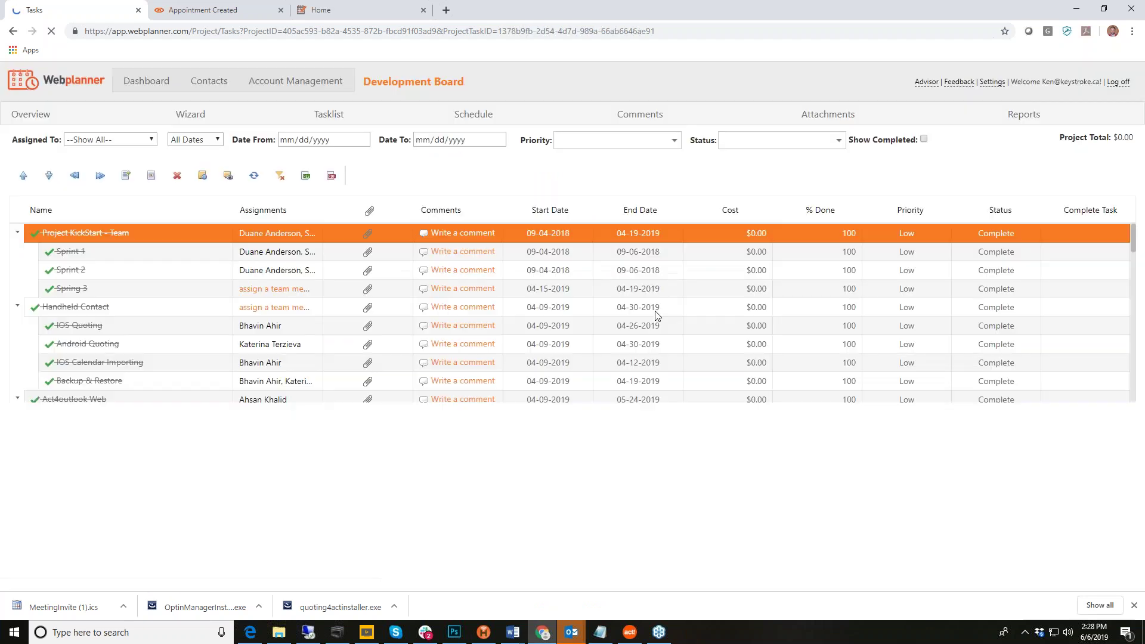
Step: Select the Test Project and Test Task rows, then bring up the Gantt schedule
scroll(573, 373, down, 10)
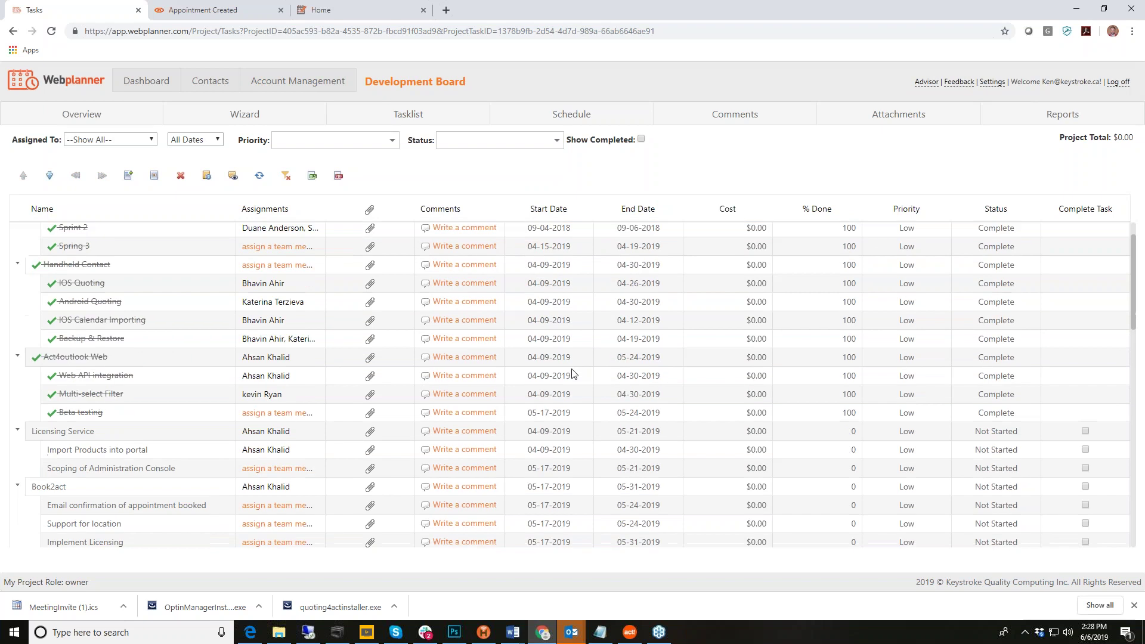
scroll(571, 373, down, 5)
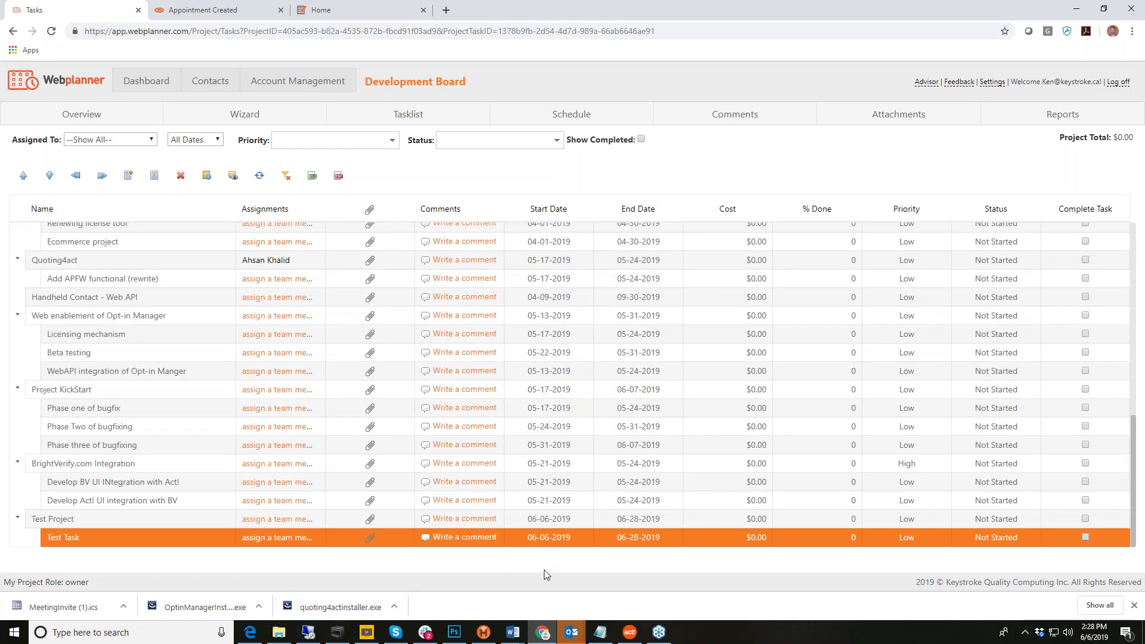
click(563, 523)
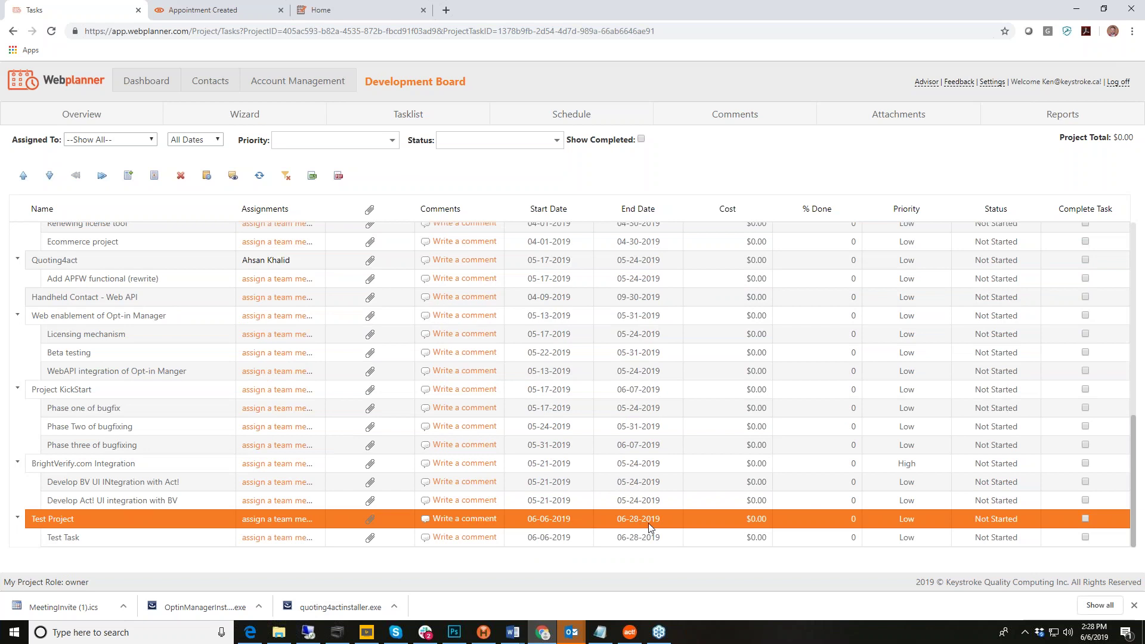
click(632, 540)
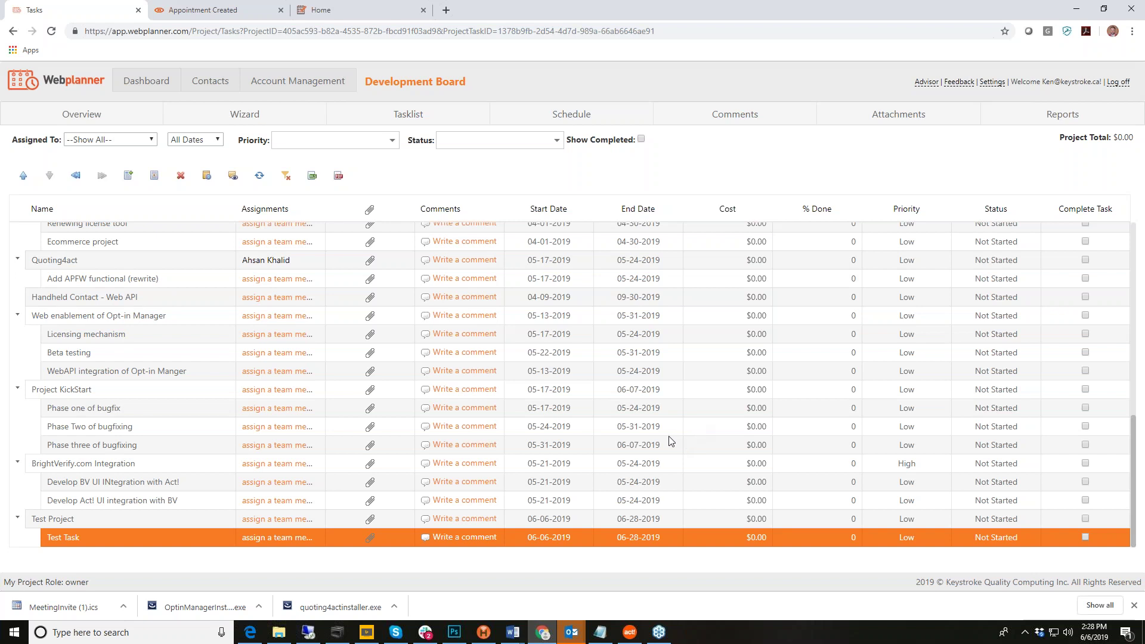
click(583, 119)
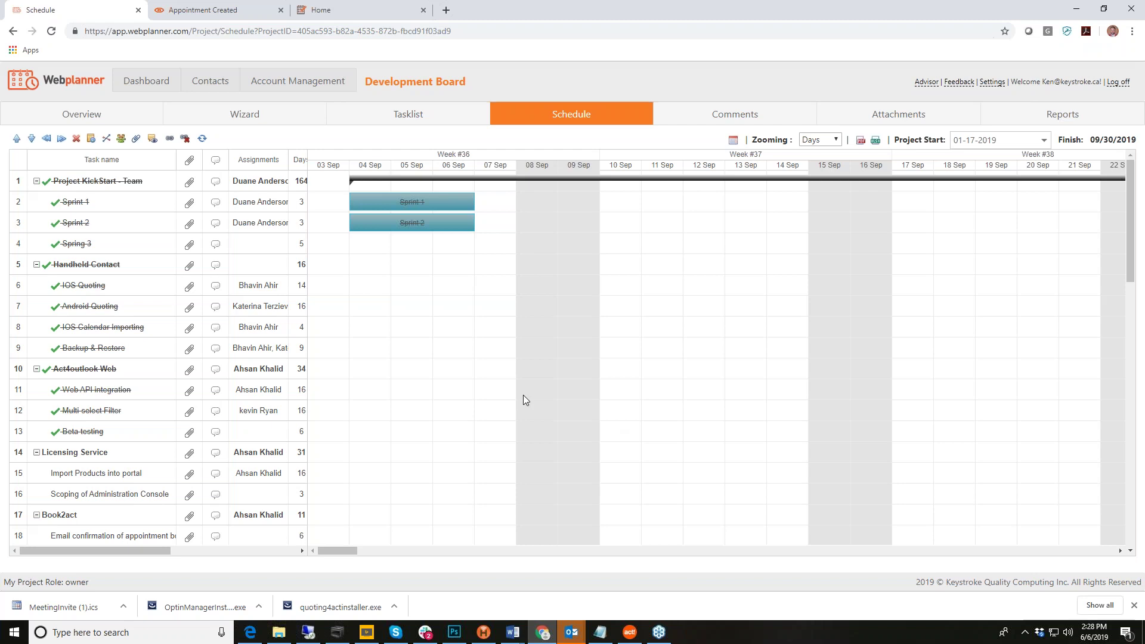
Step: Drag the Conversion of Wizard features Gantt bar so it spans 07–11 Sep
scroll(524, 395, down, 10)
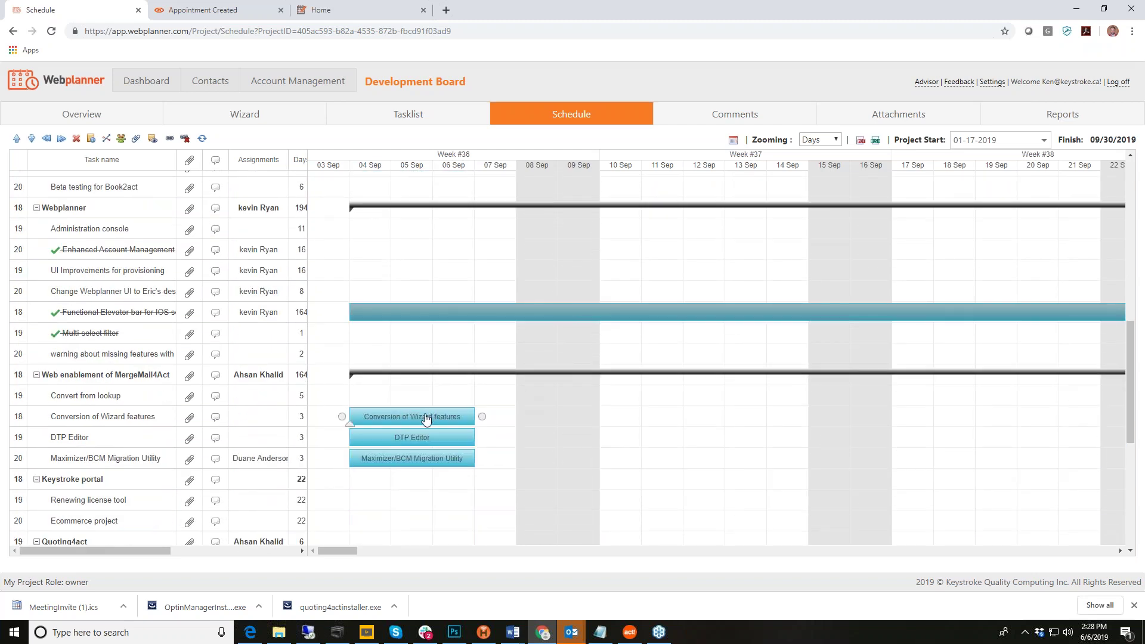
drag(426, 417, 551, 419)
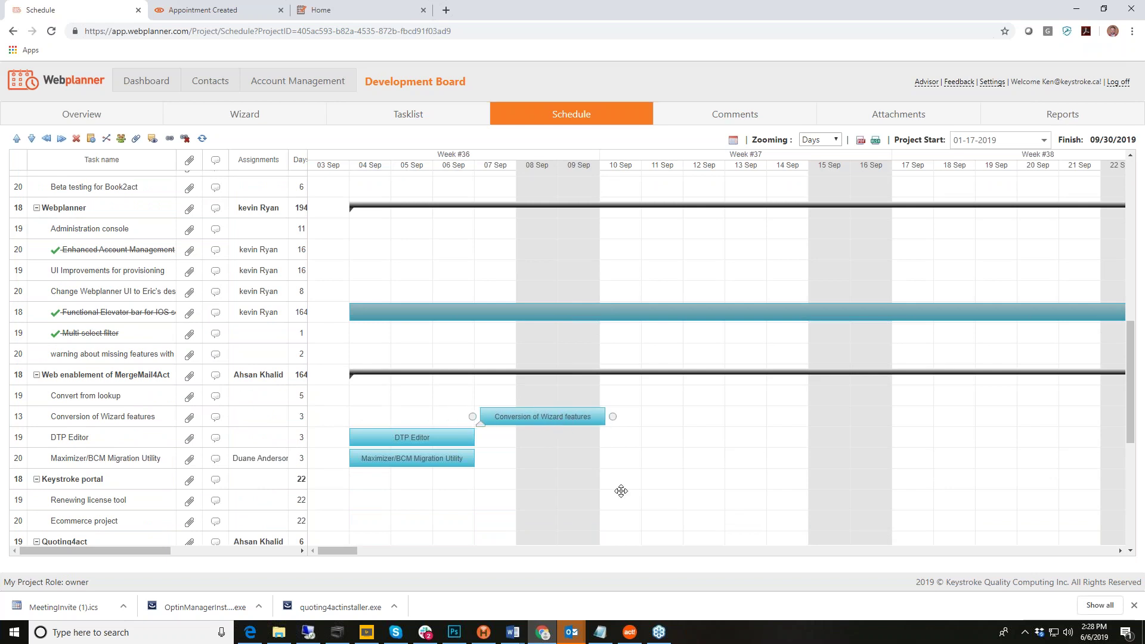
scroll(777, 464, down, 3)
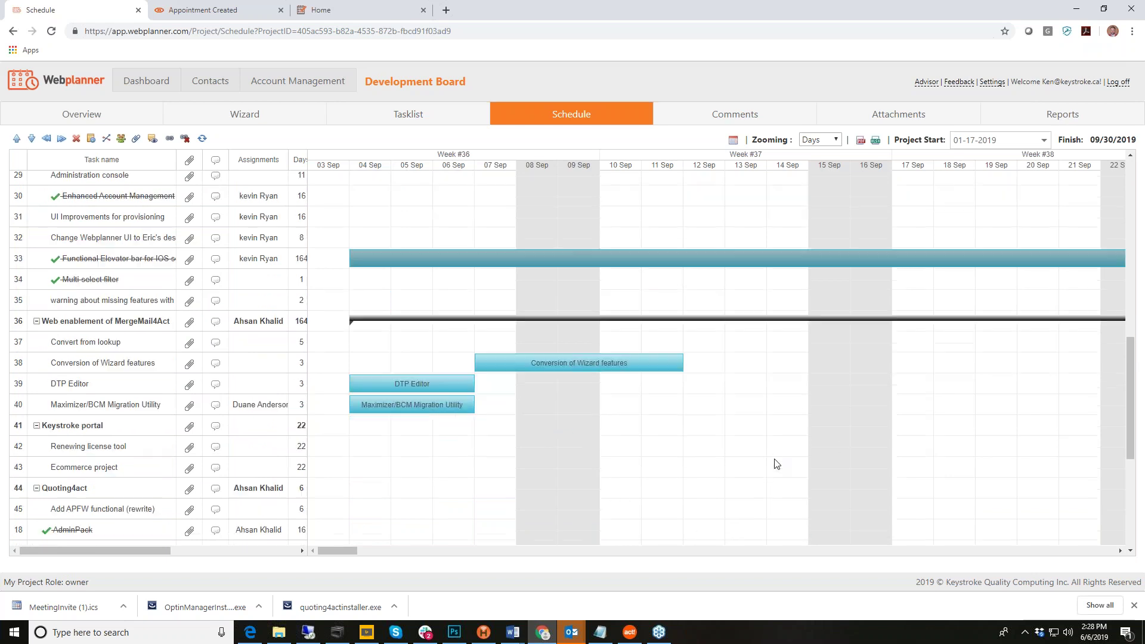
scroll(774, 459, up, 13)
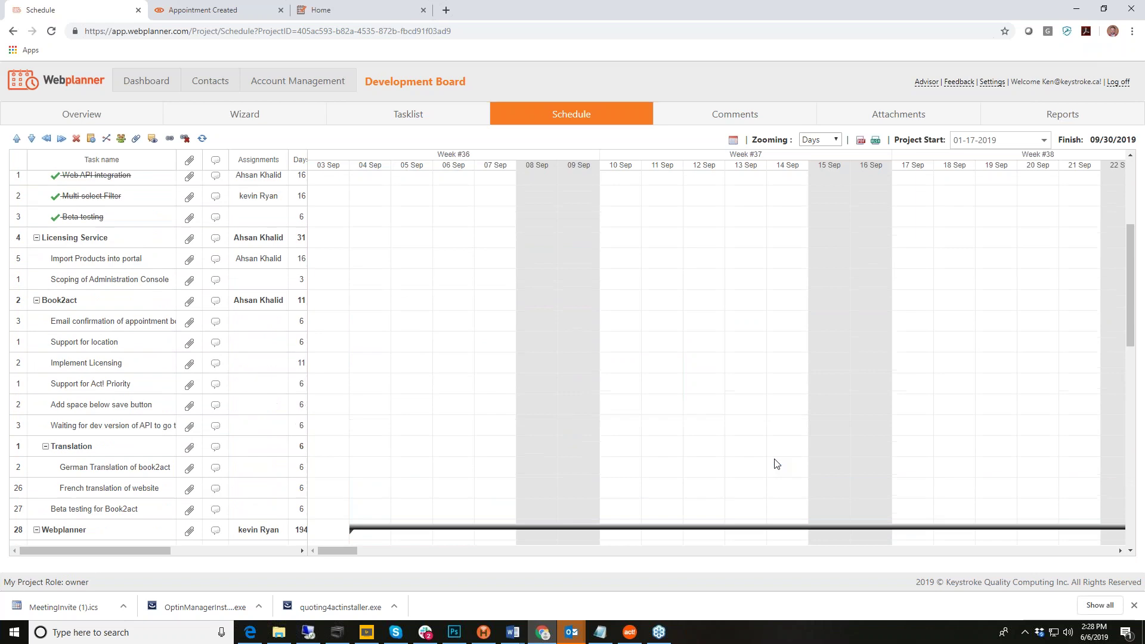
click(727, 113)
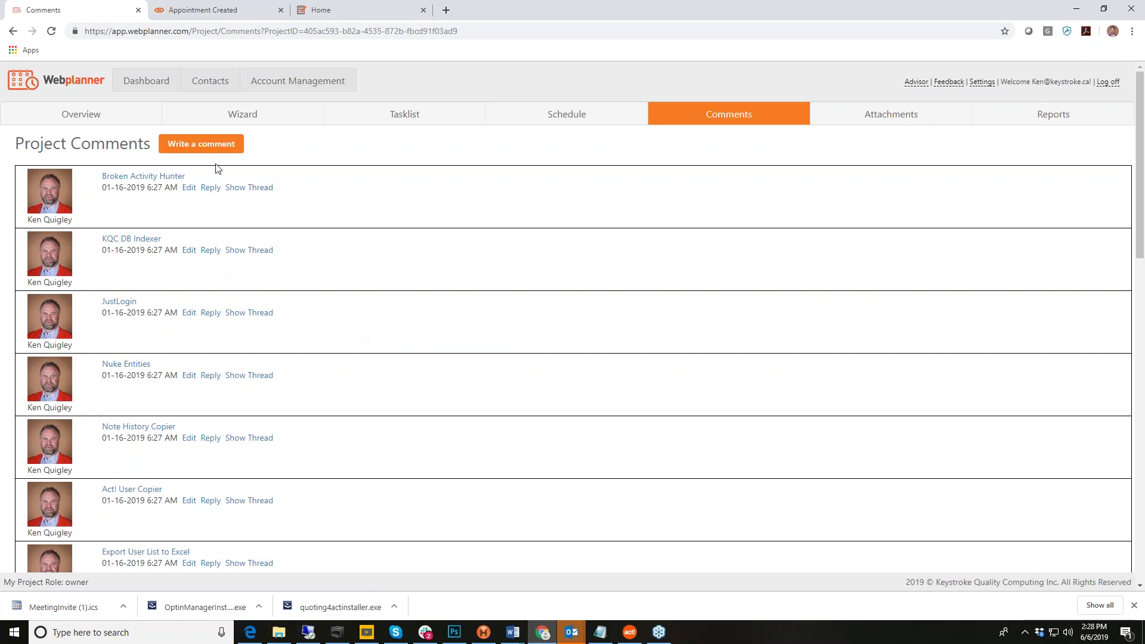
Step: Start and discard a project comment, view Broken Activity Hunter's schedule, then return to Tasklist
click(205, 148)
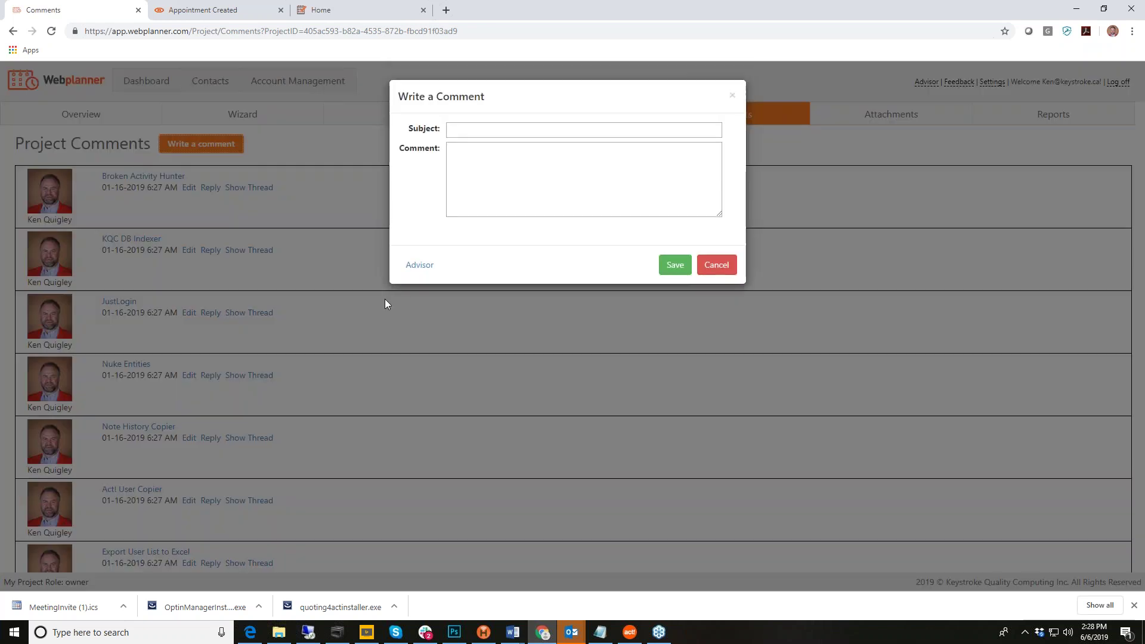
click(470, 136)
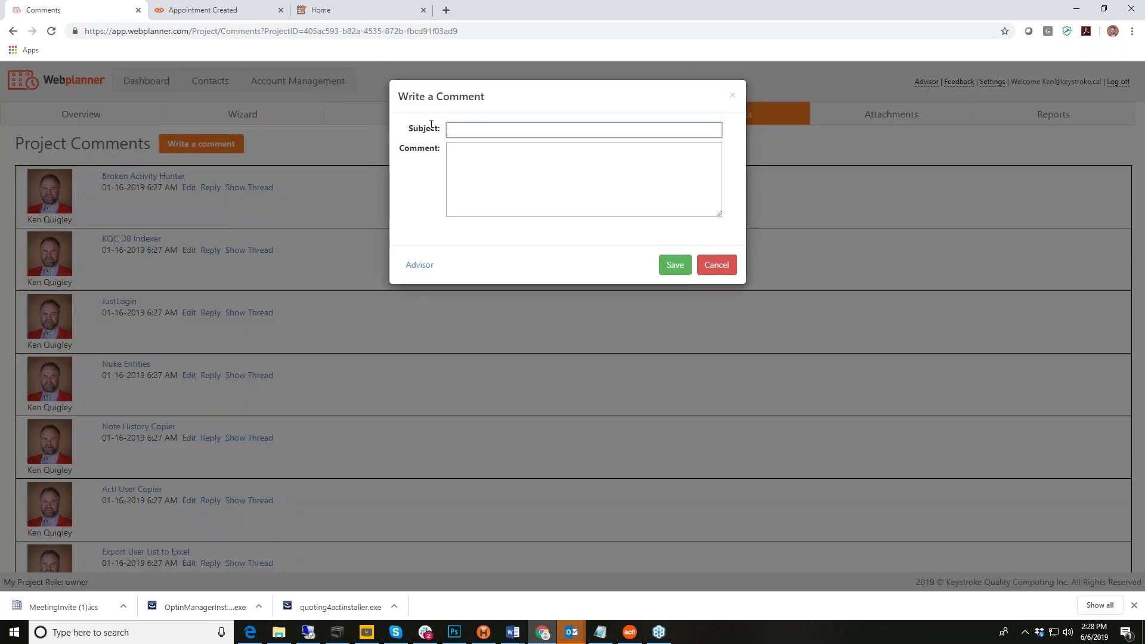
click(716, 265)
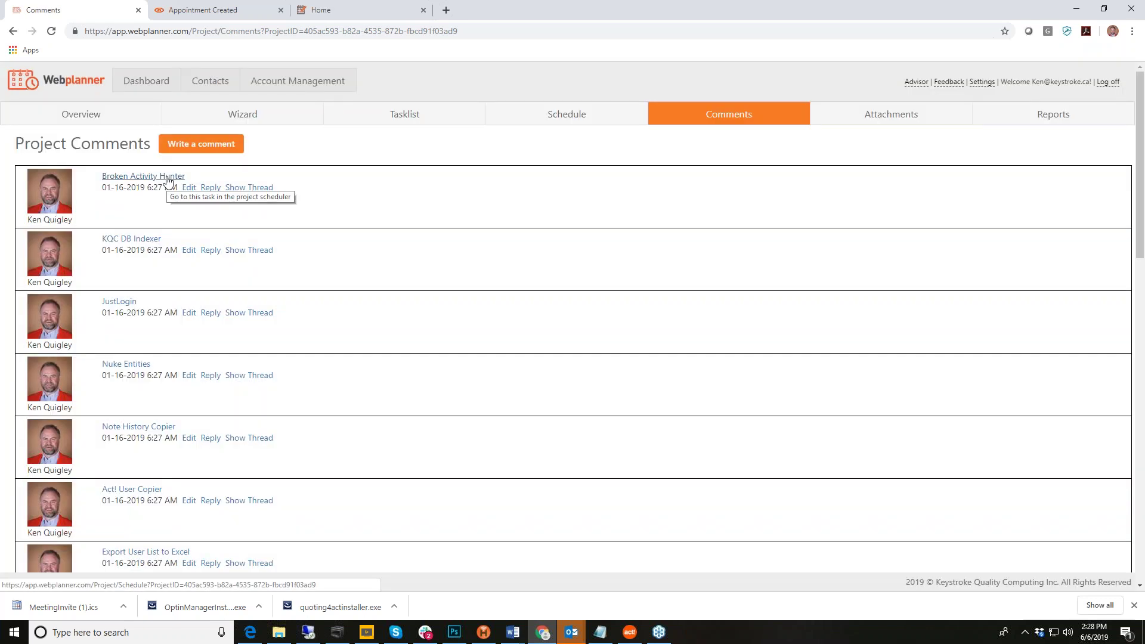
click(168, 178)
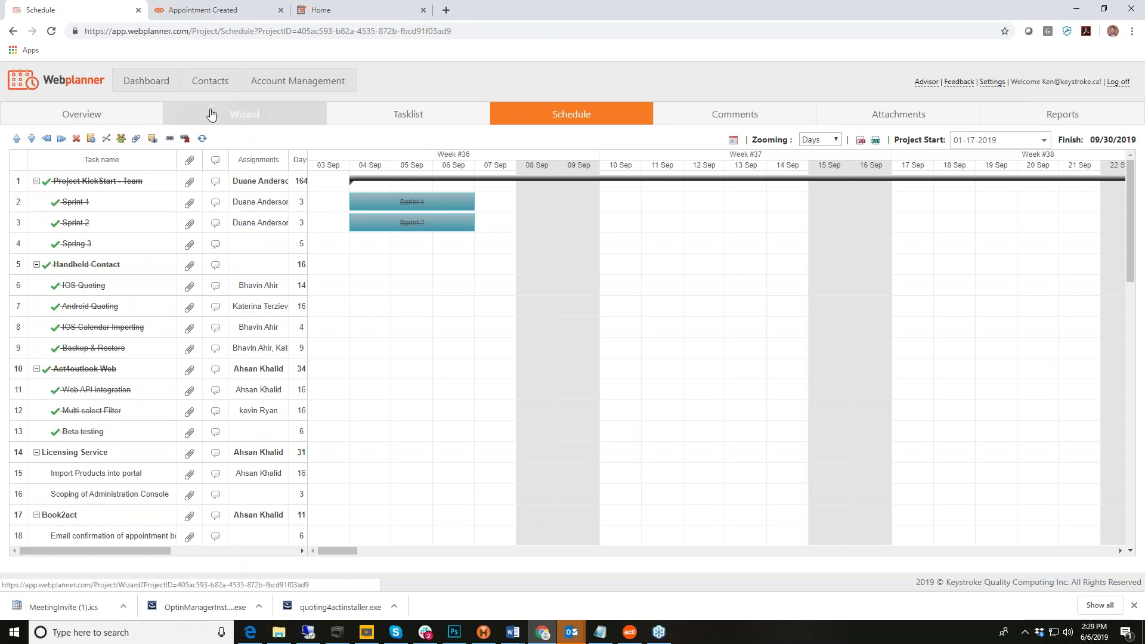
click(722, 114)
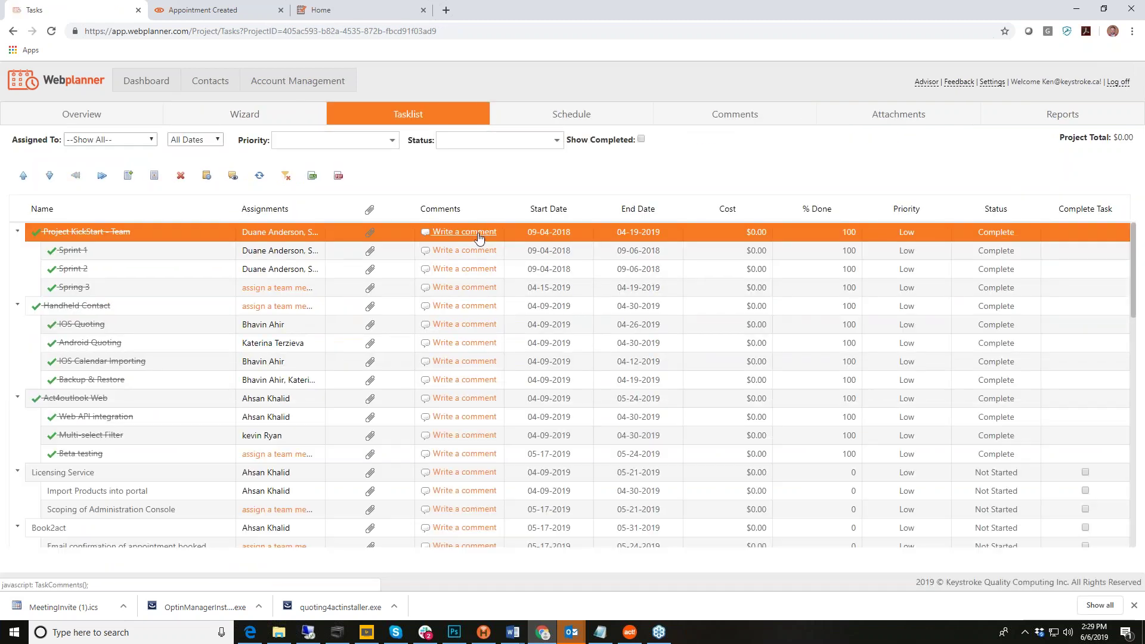
Step: Comment 'This is a test' on Licensing Service, then reopen it for editing and cancel
click(470, 239)
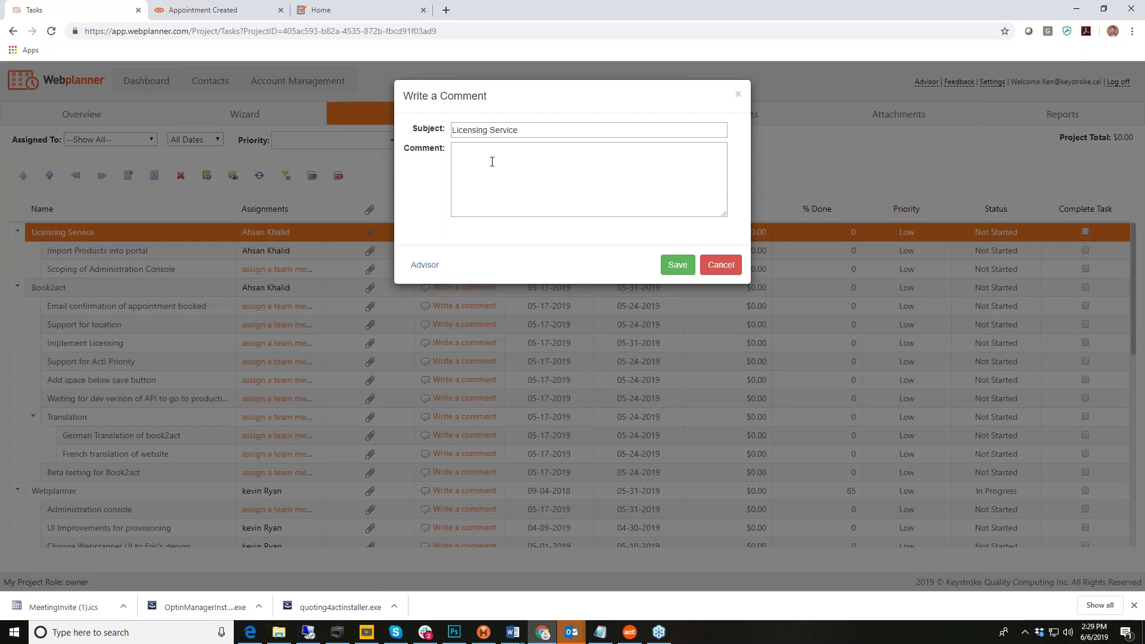
click(490, 160)
text(This is a test)
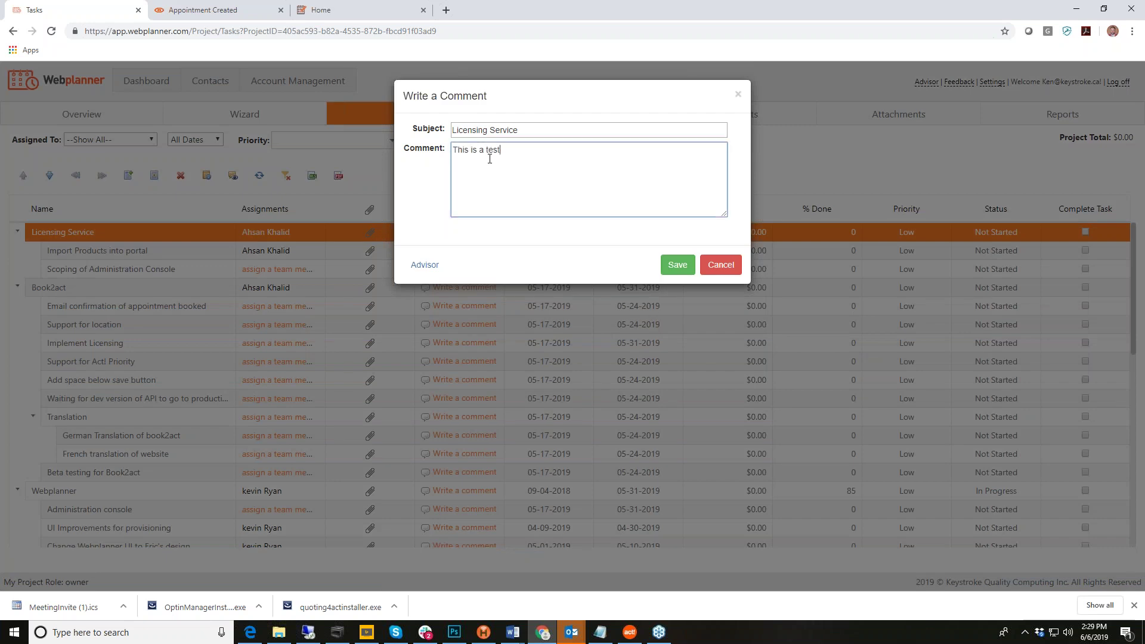
click(678, 265)
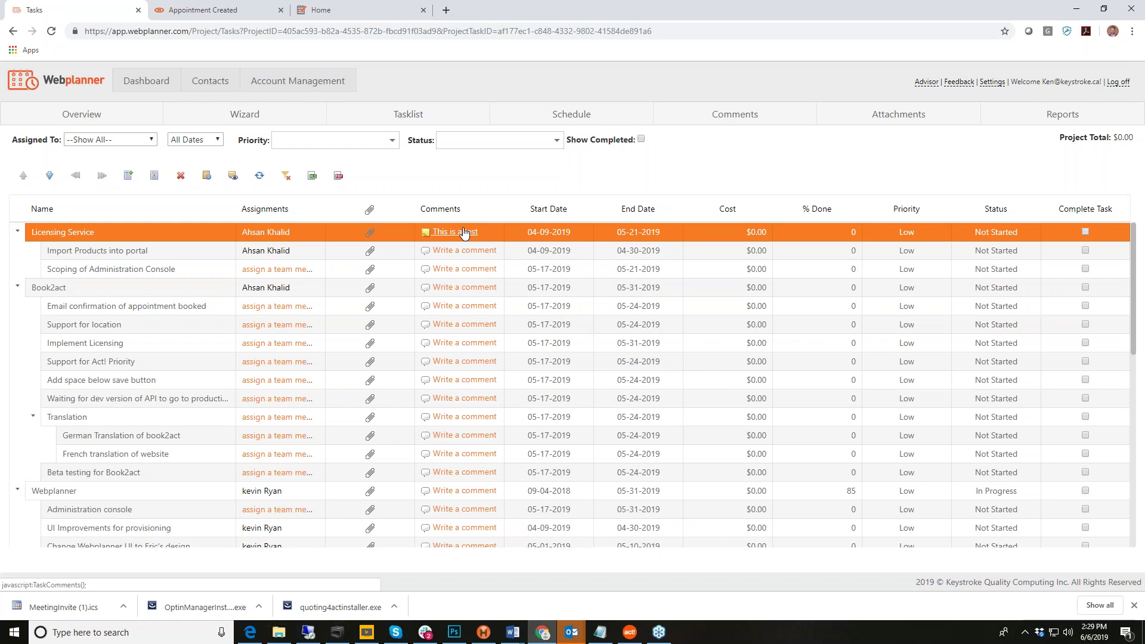
click(466, 233)
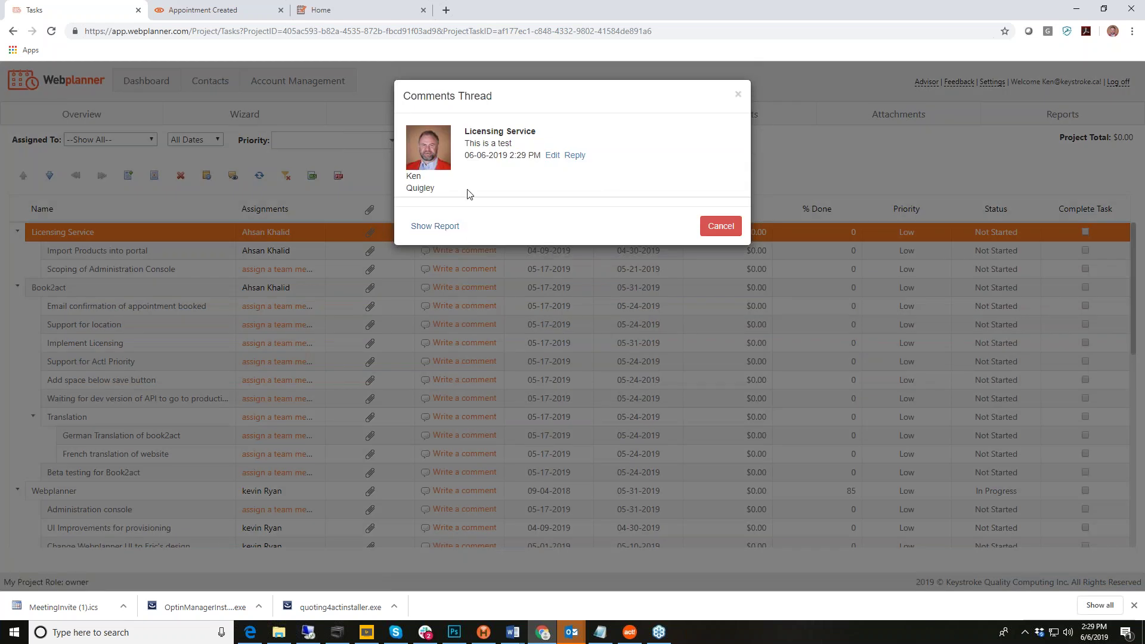
click(553, 156)
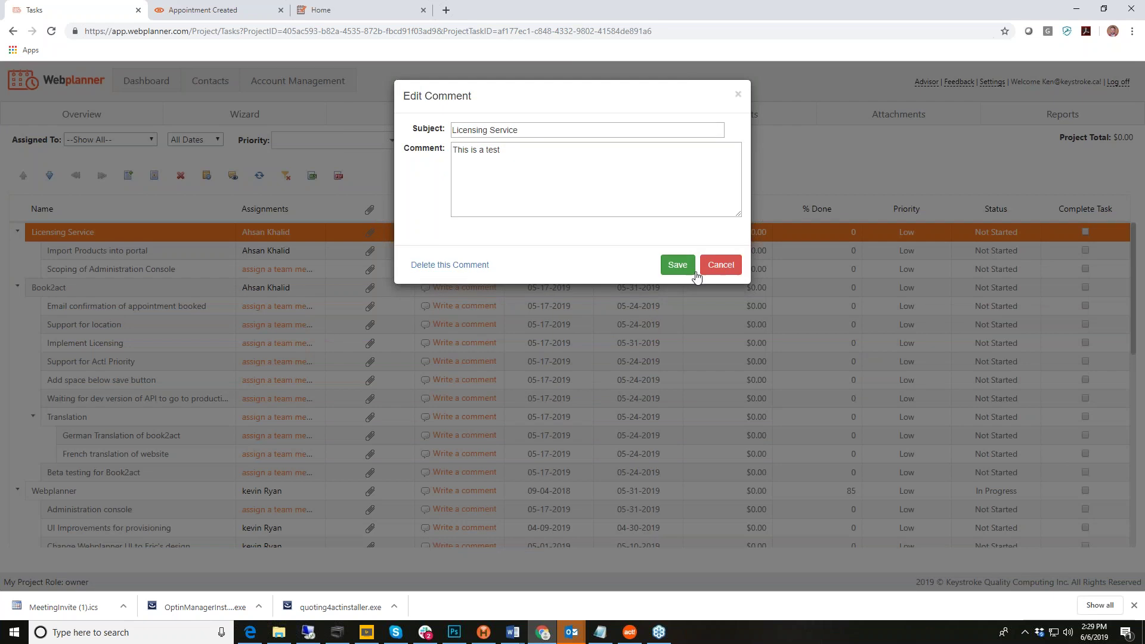
click(719, 266)
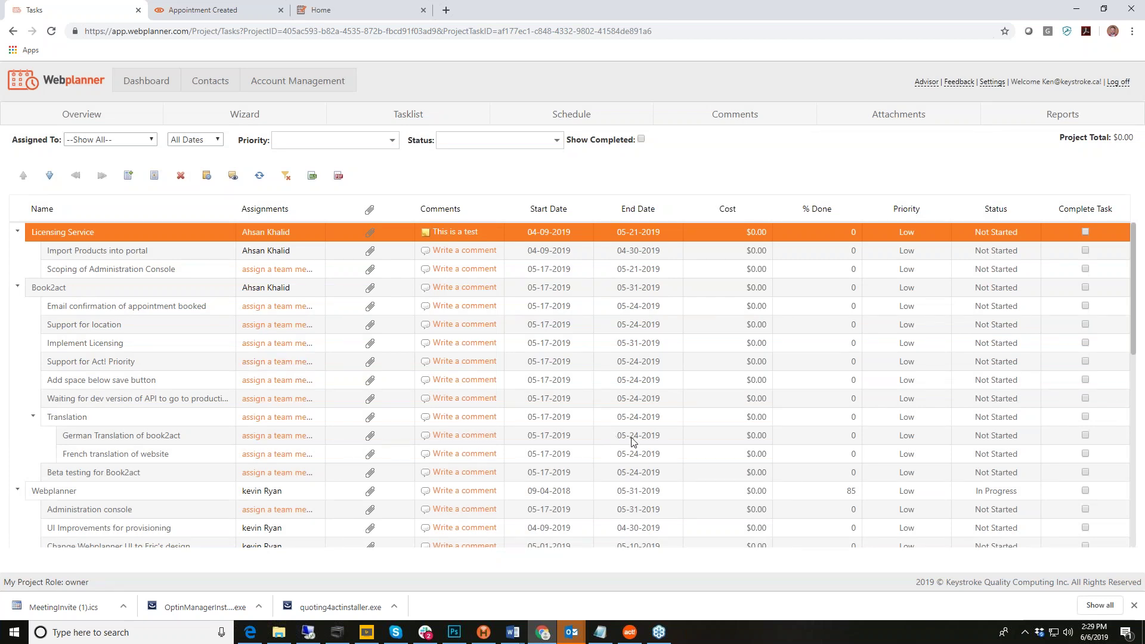
Step: Select the Book2act and Web enablement of MergeMail4Act rows, then go to project attachments
click(89, 292)
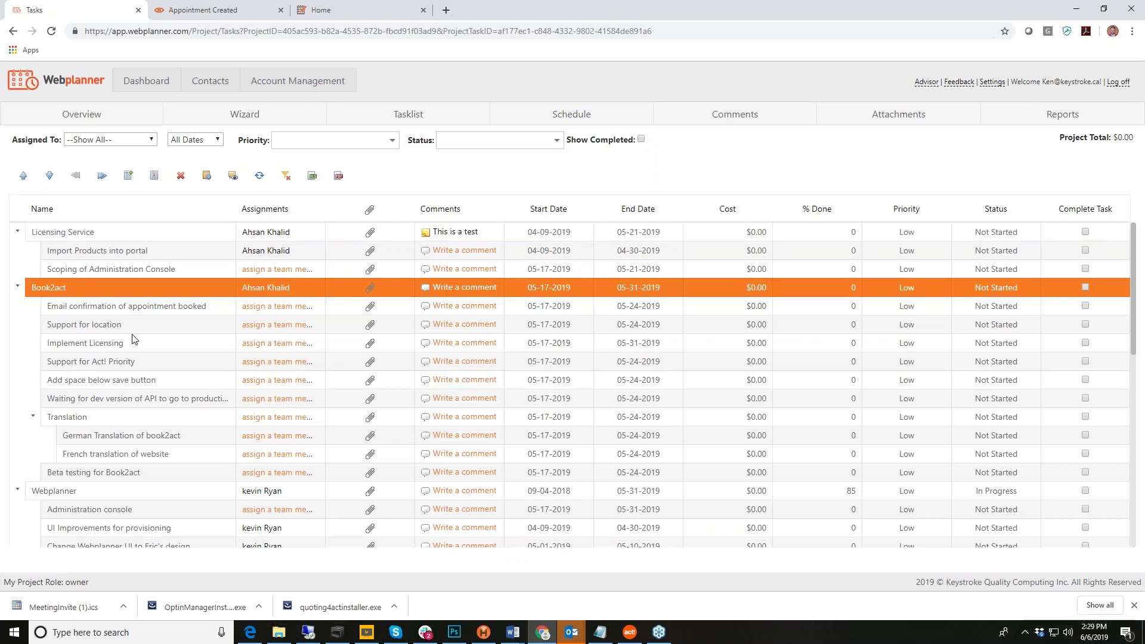
scroll(133, 338, down, 4)
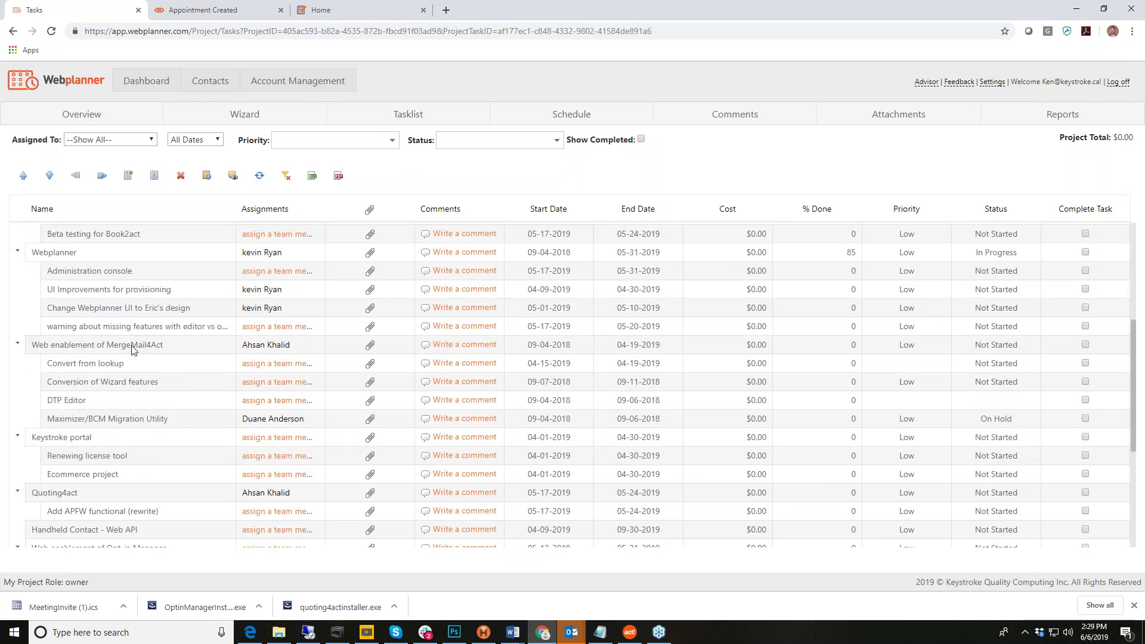
click(132, 349)
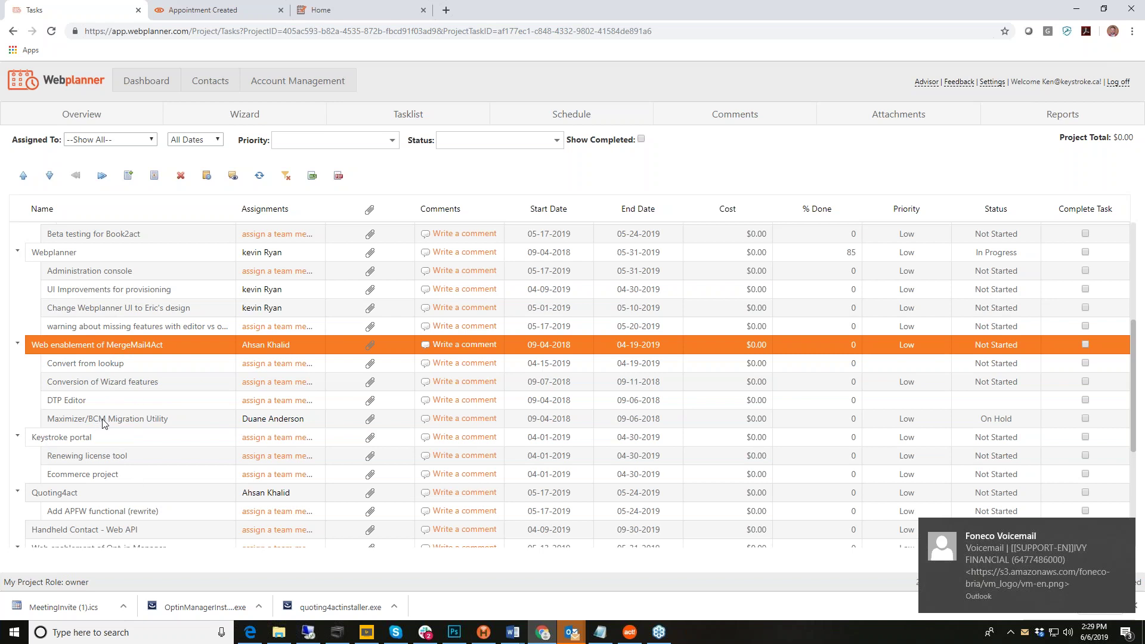
scroll(122, 433, down, 1)
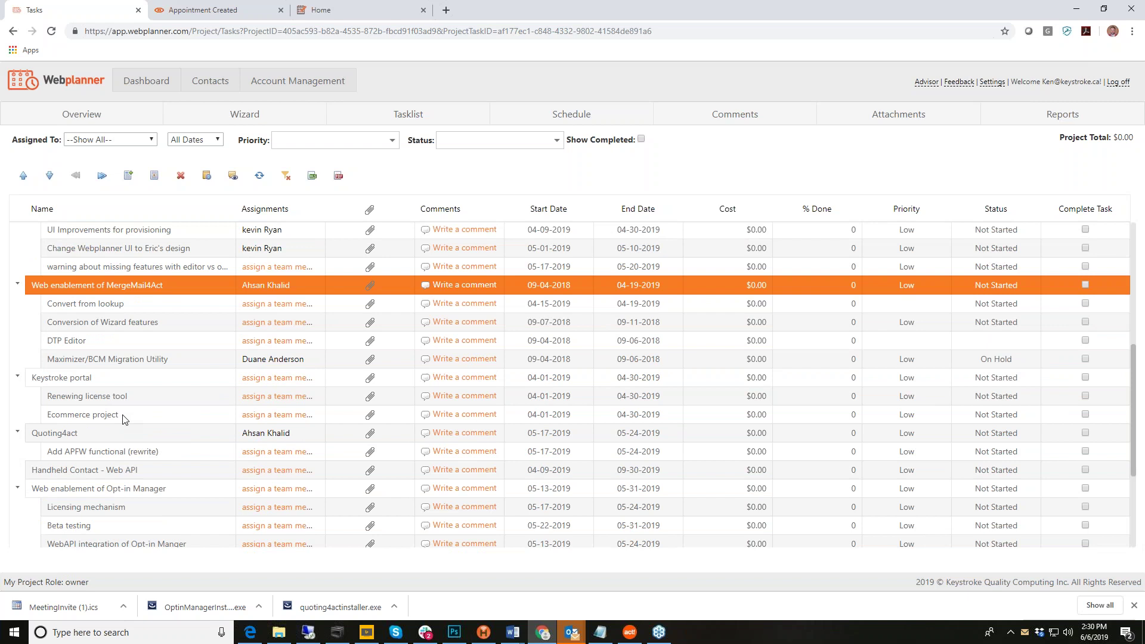
scroll(123, 418, down, 1)
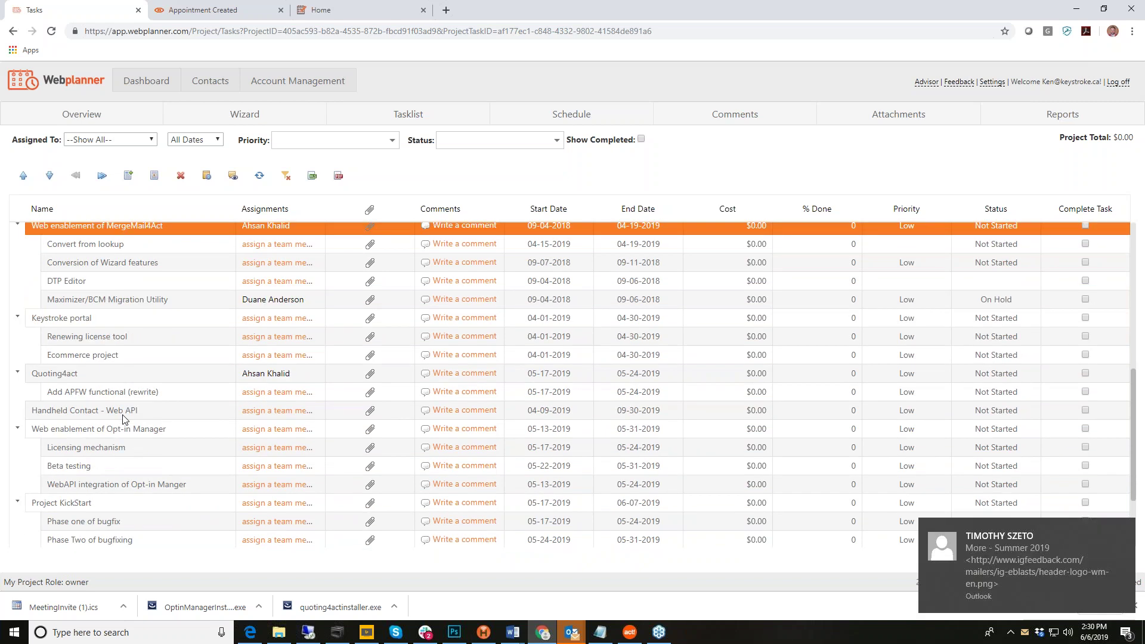
scroll(124, 419, down, 3)
scroll(124, 419, up, 10)
click(892, 116)
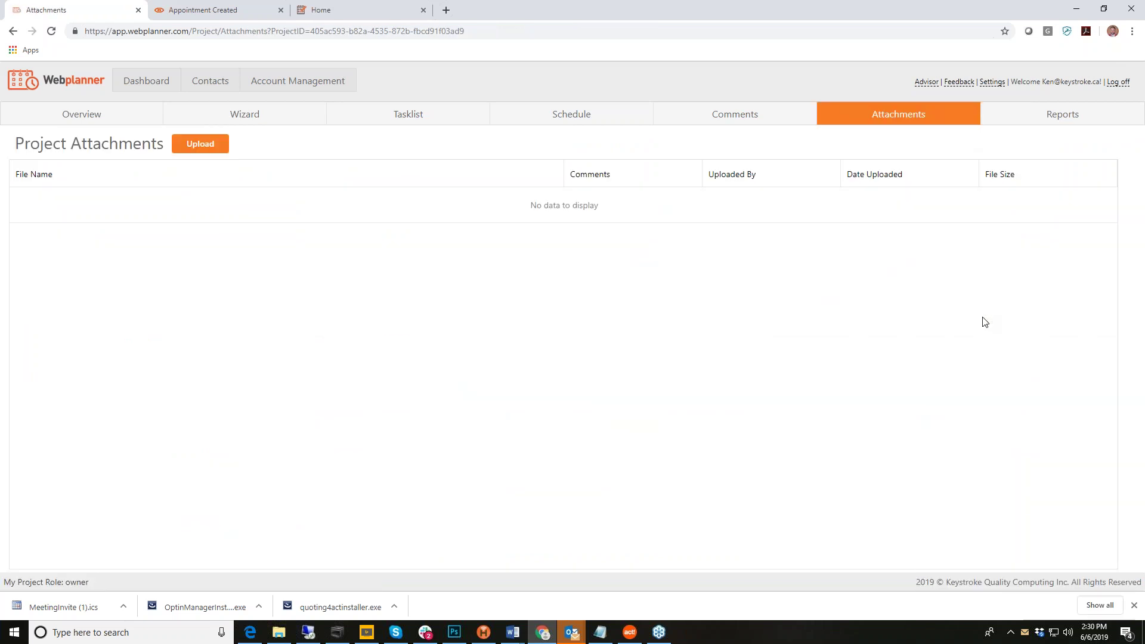
Step: Go to the project's Reports and Exports page, then start a new browser tab
click(1062, 115)
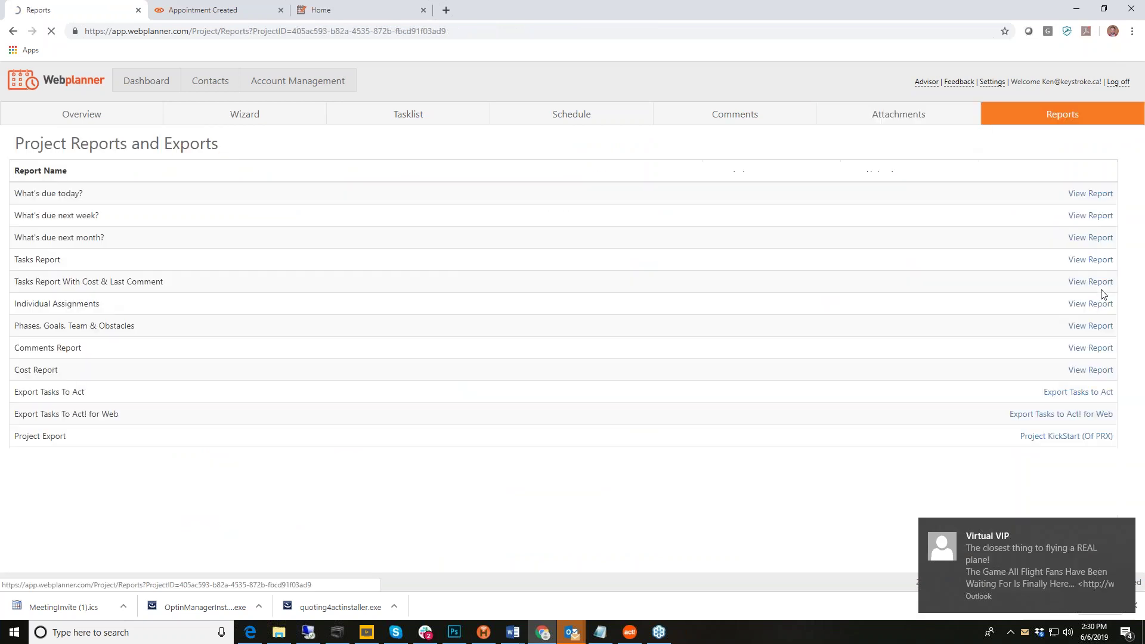
click(349, 11)
Step: Load webplanner.com in a new tab and scroll to the $4.95, $9.95 and $14.95 plans
click(446, 10)
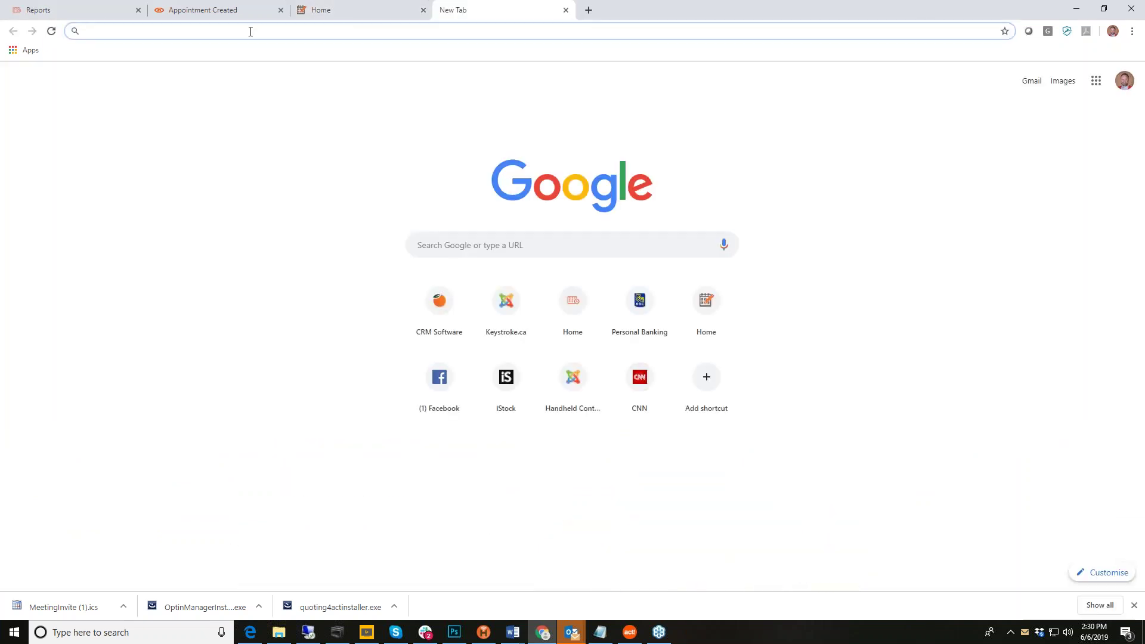
text(webplanner.com)
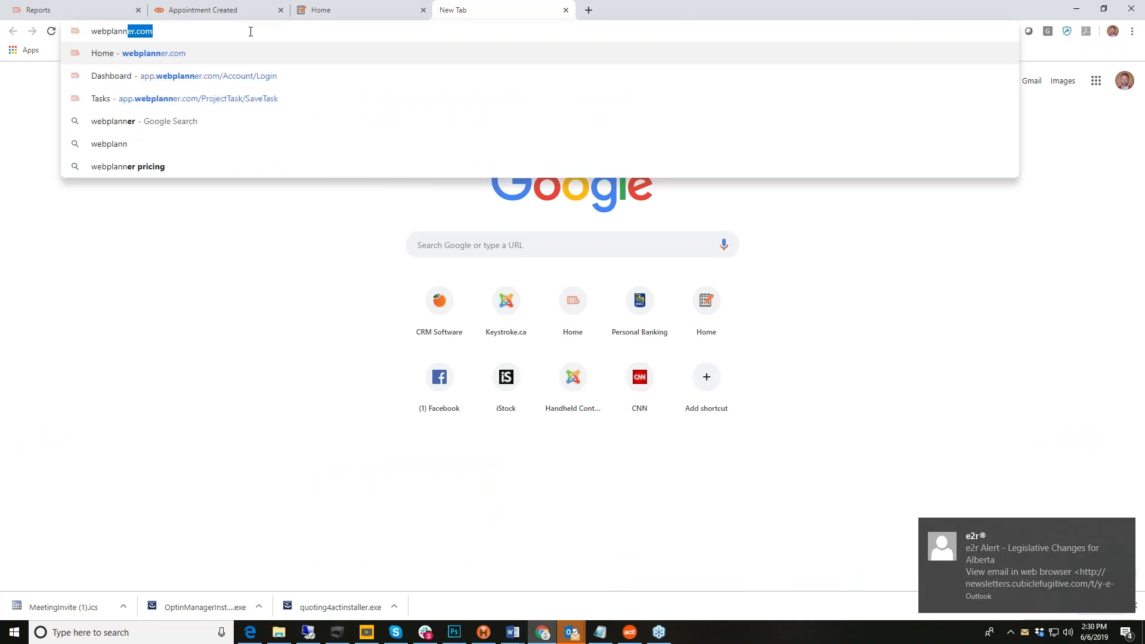
key(Return)
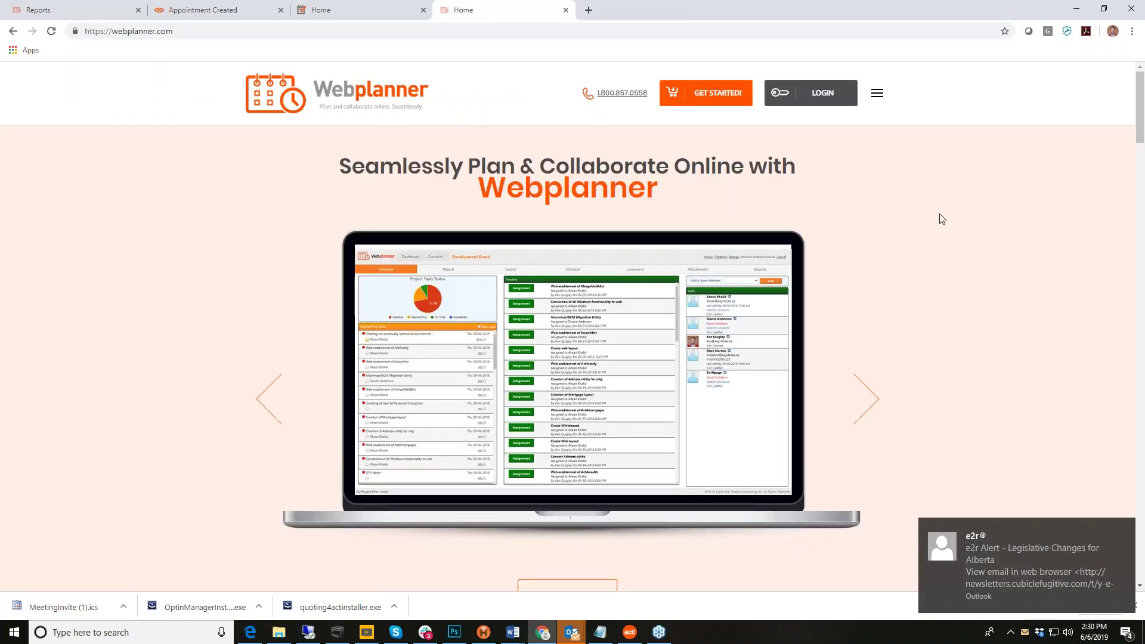
scroll(885, 256, down, 5)
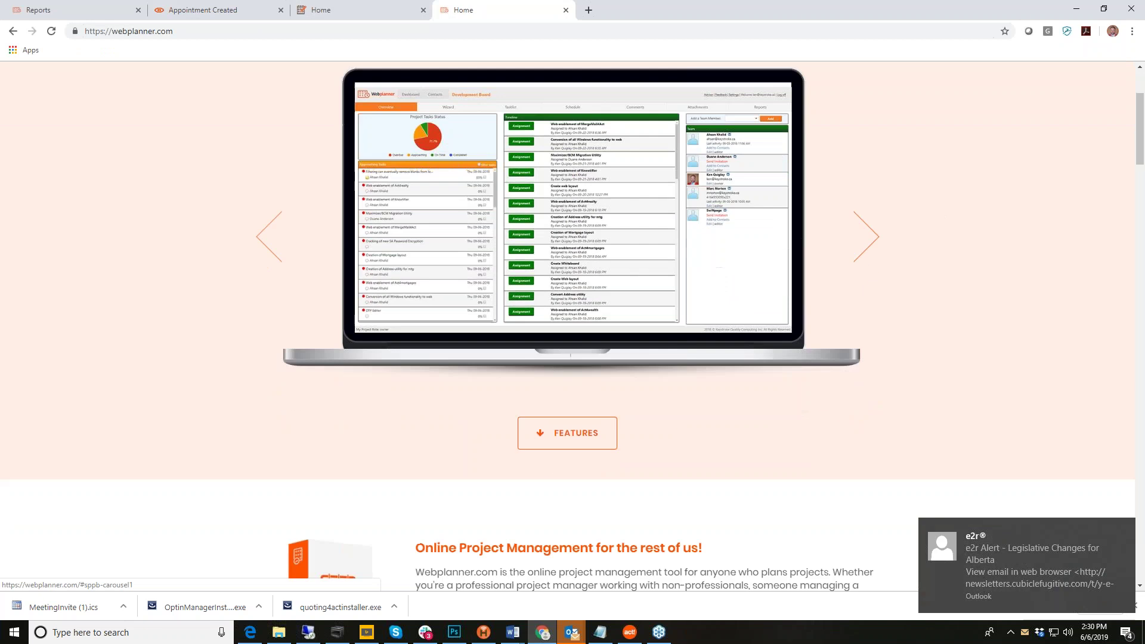
scroll(572, 327, down, 20)
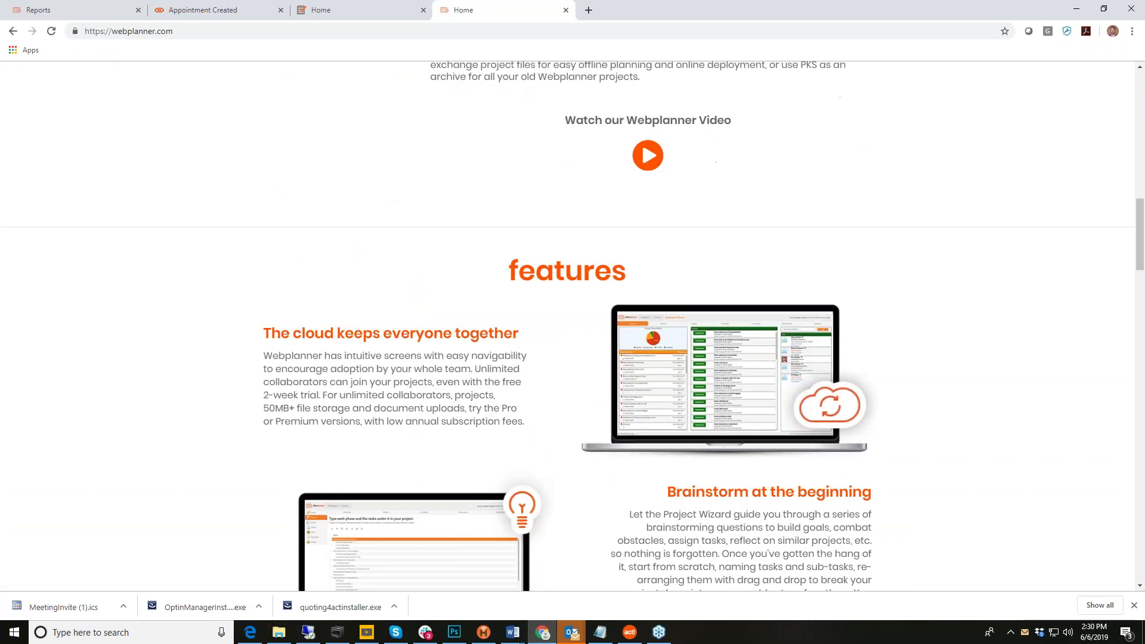
scroll(972, 283, down, 20)
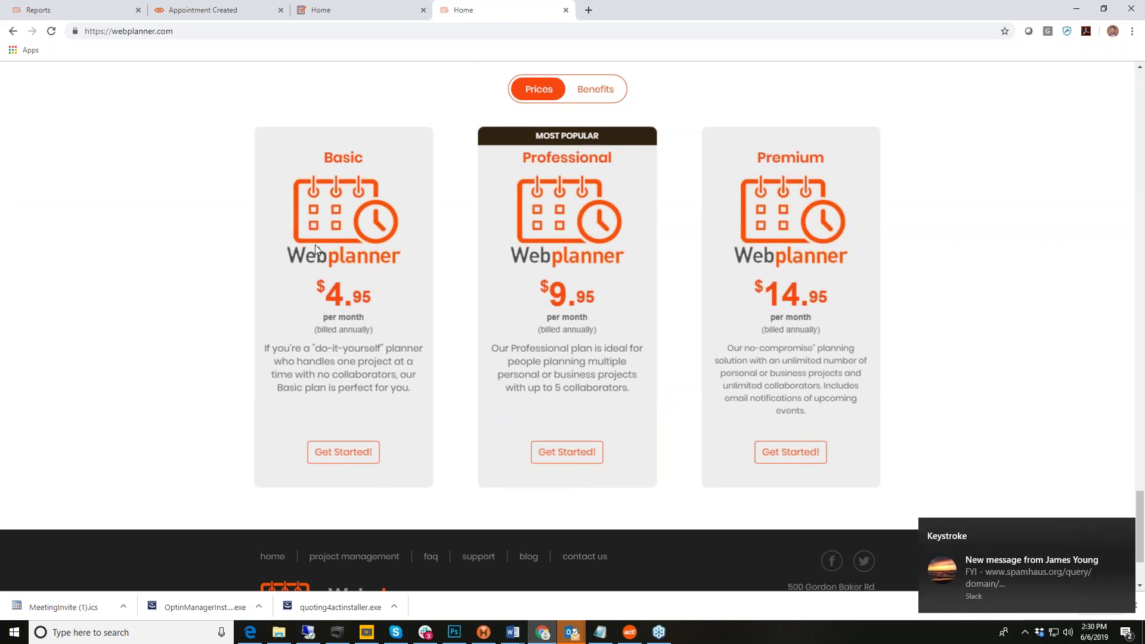
Step: Flip the plan cards between prices and benefits, dismiss the chat, and leave benefits shown
click(591, 94)
click(530, 93)
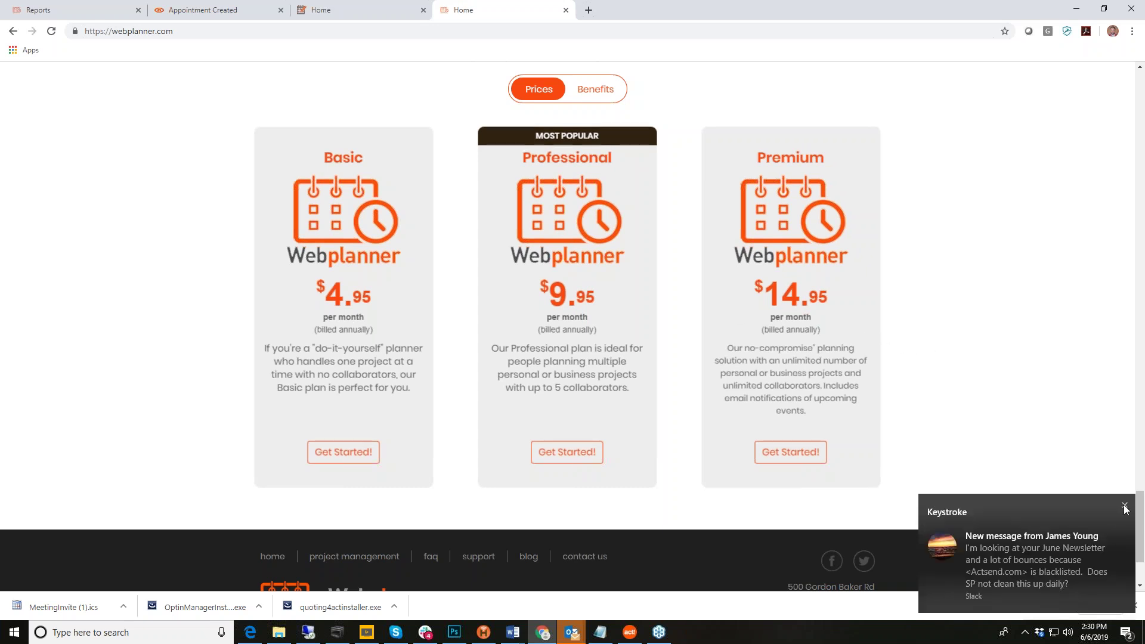
click(1125, 508)
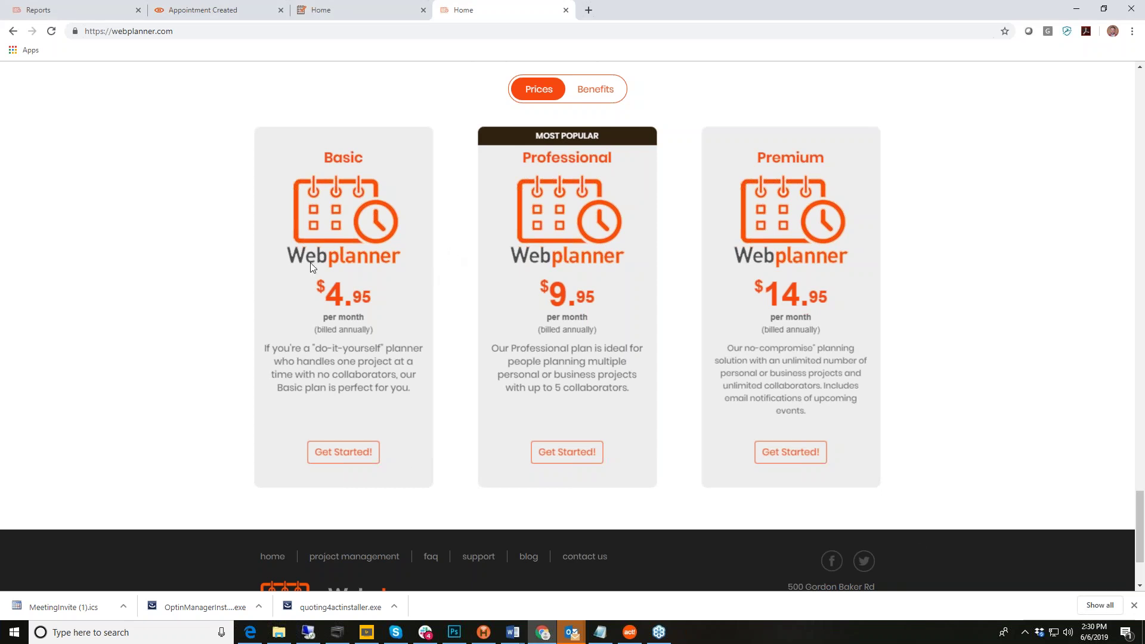
click(332, 458)
click(603, 92)
click(539, 91)
click(612, 92)
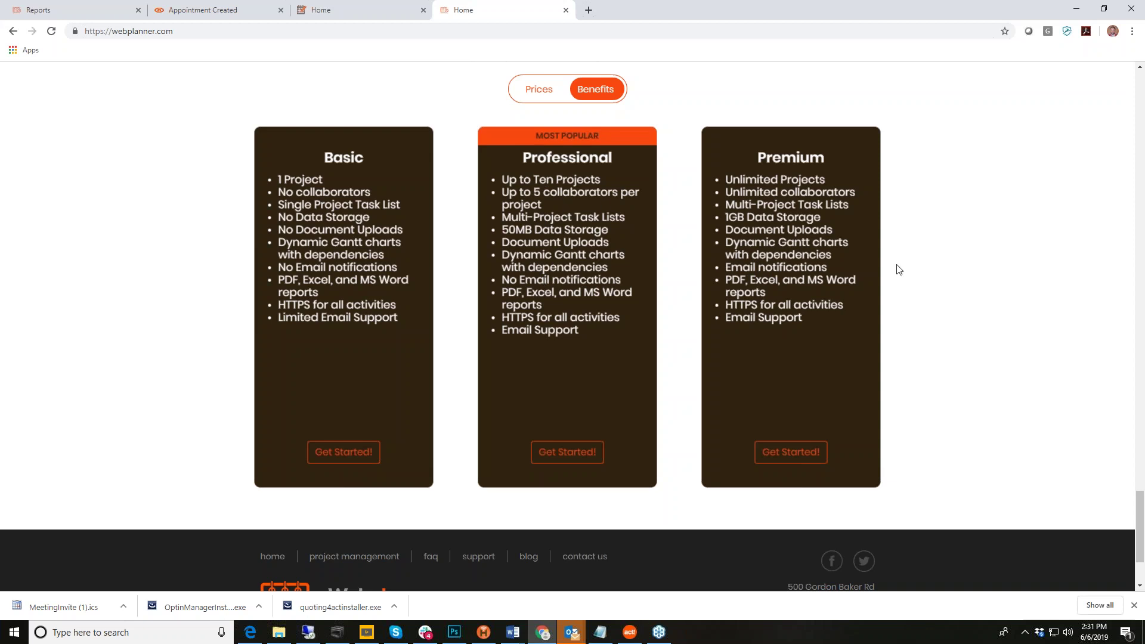
scroll(961, 334, up, 20)
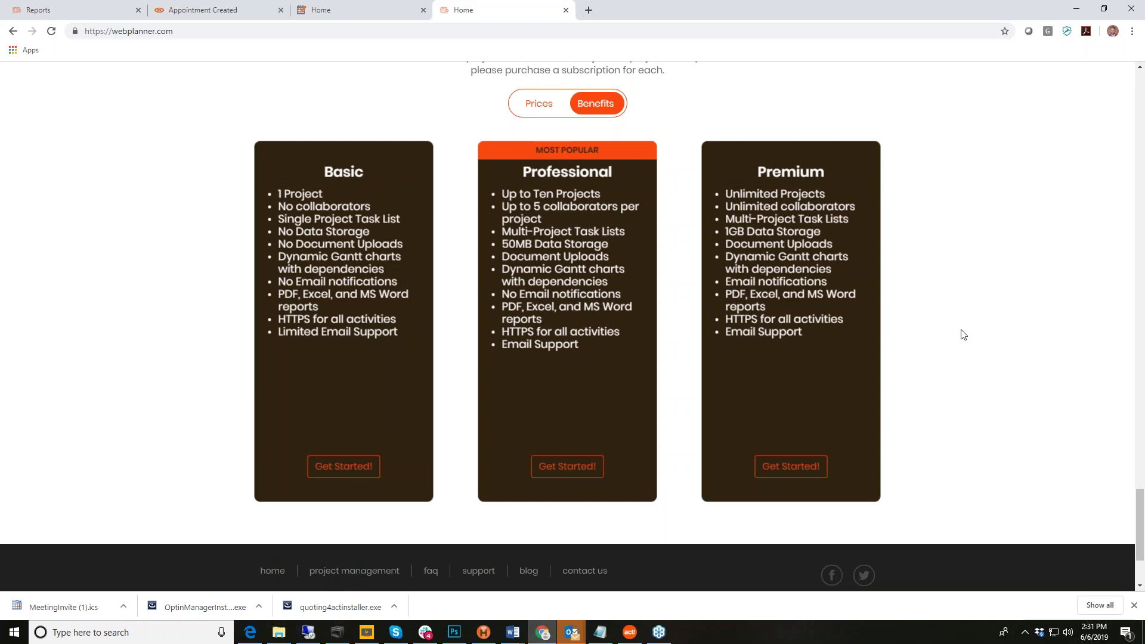
scroll(961, 334, up, 10)
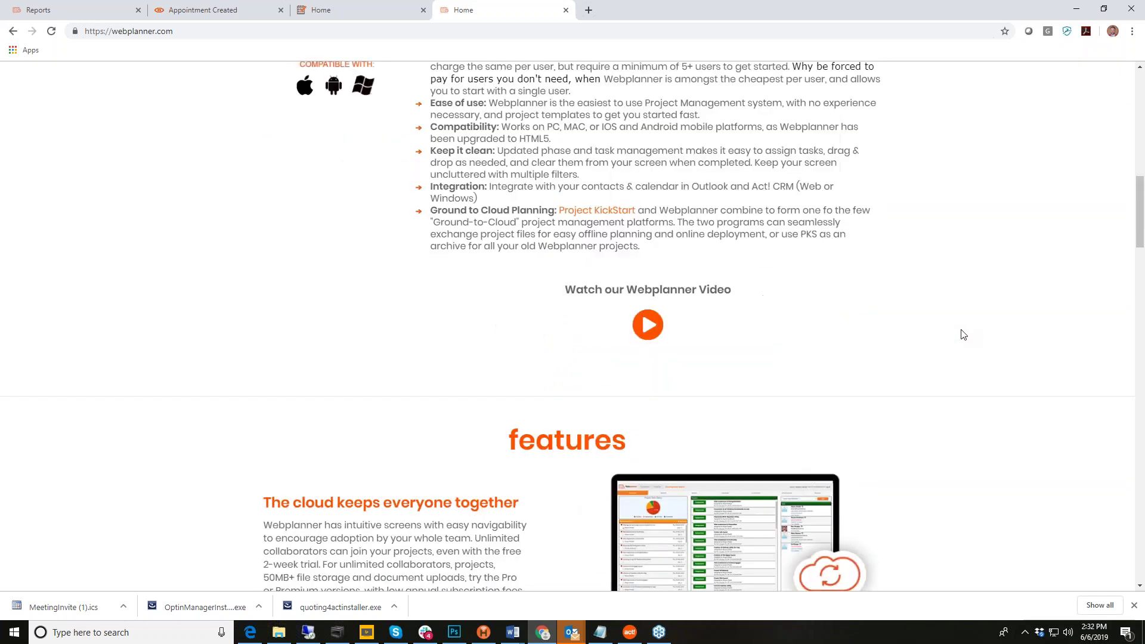
Step: Return to the Development Board task list and open the Test Task's team assignments
click(60, 11)
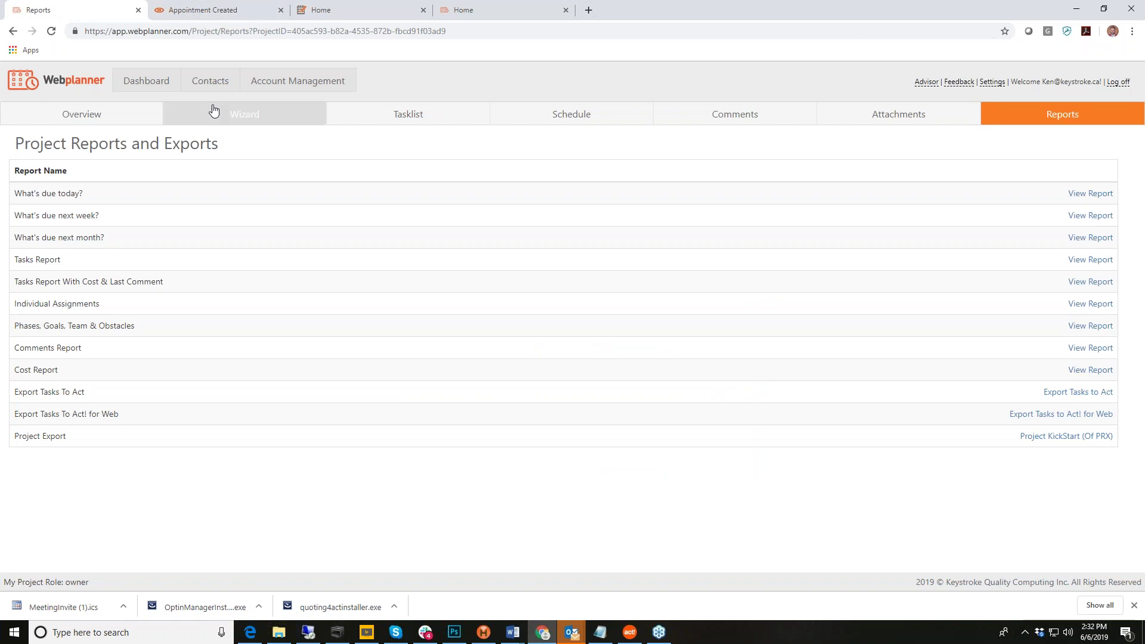
click(405, 120)
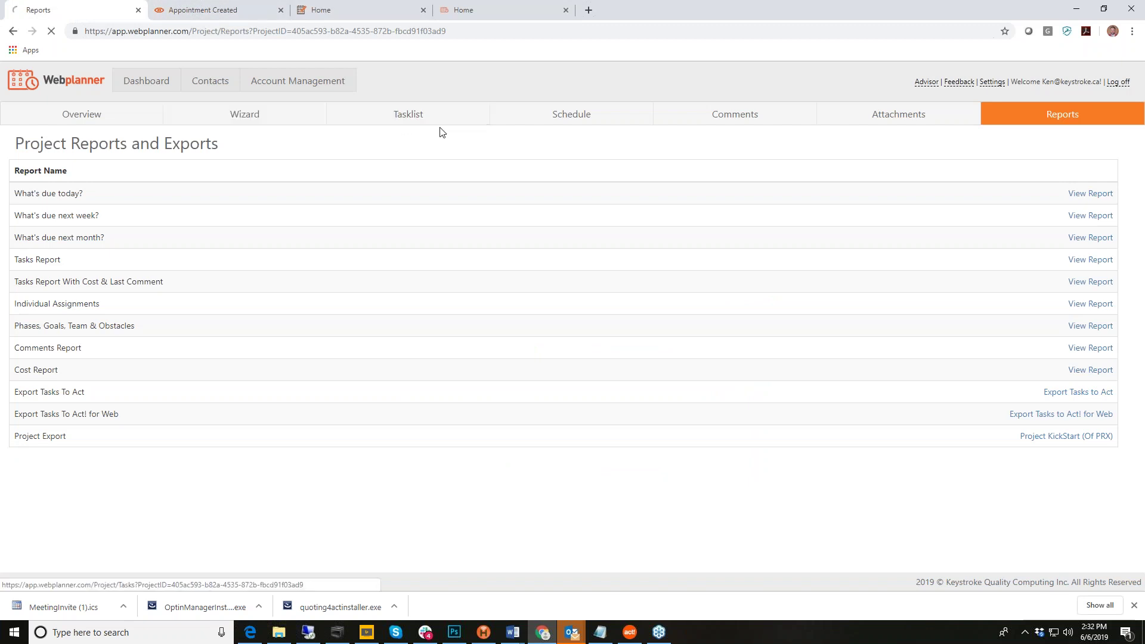
scroll(319, 342, down, 15)
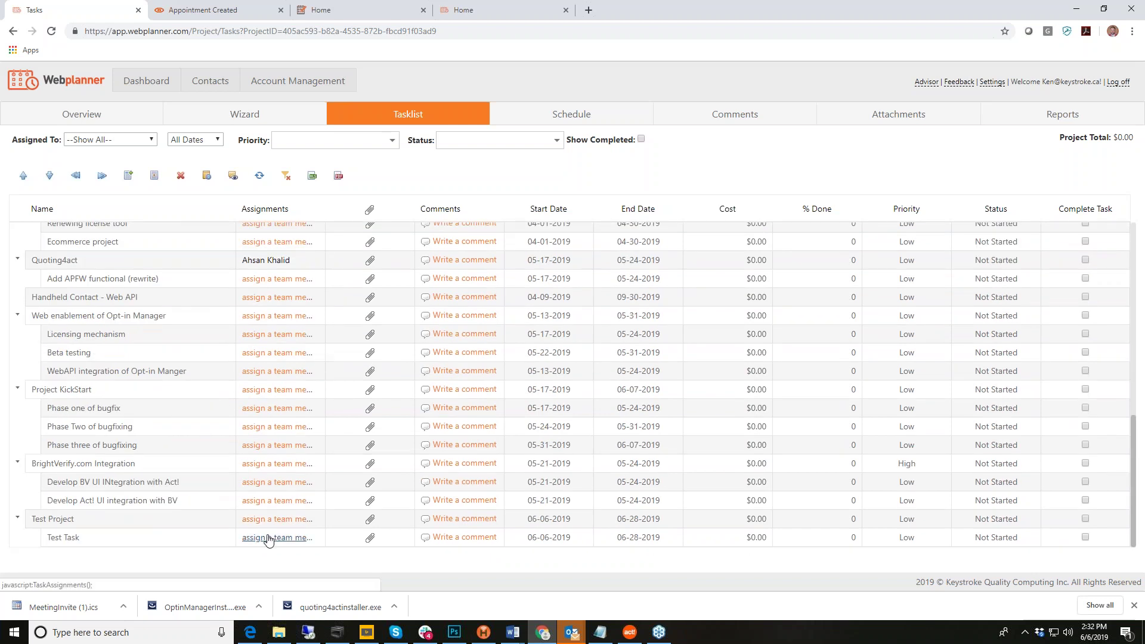
click(268, 538)
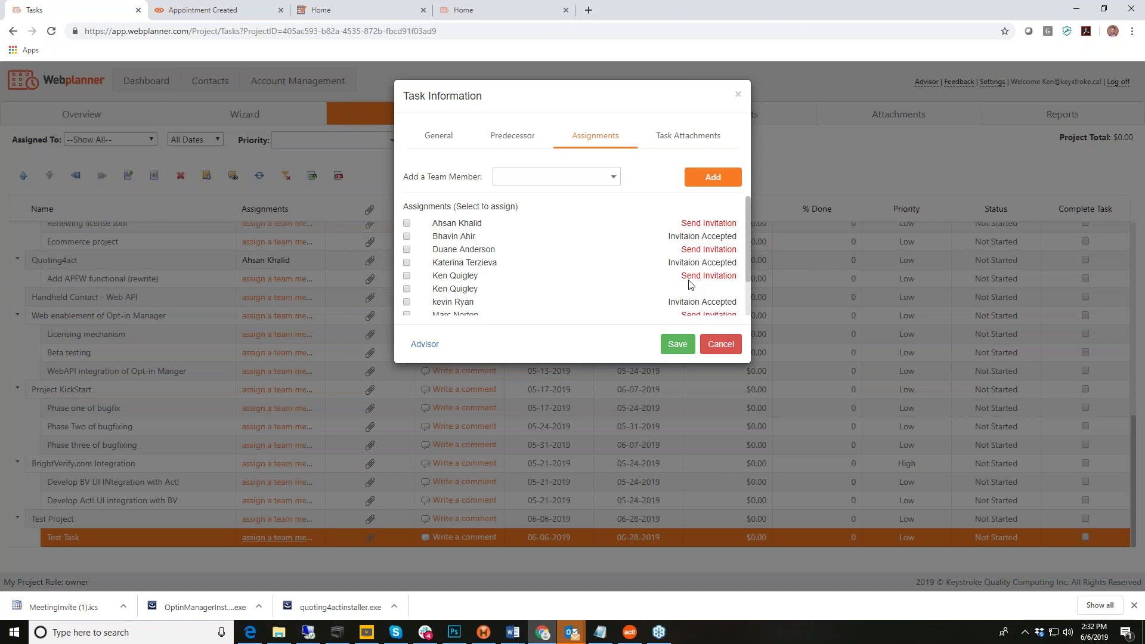
Step: Add a team member from the available members list to the Test Task
click(614, 179)
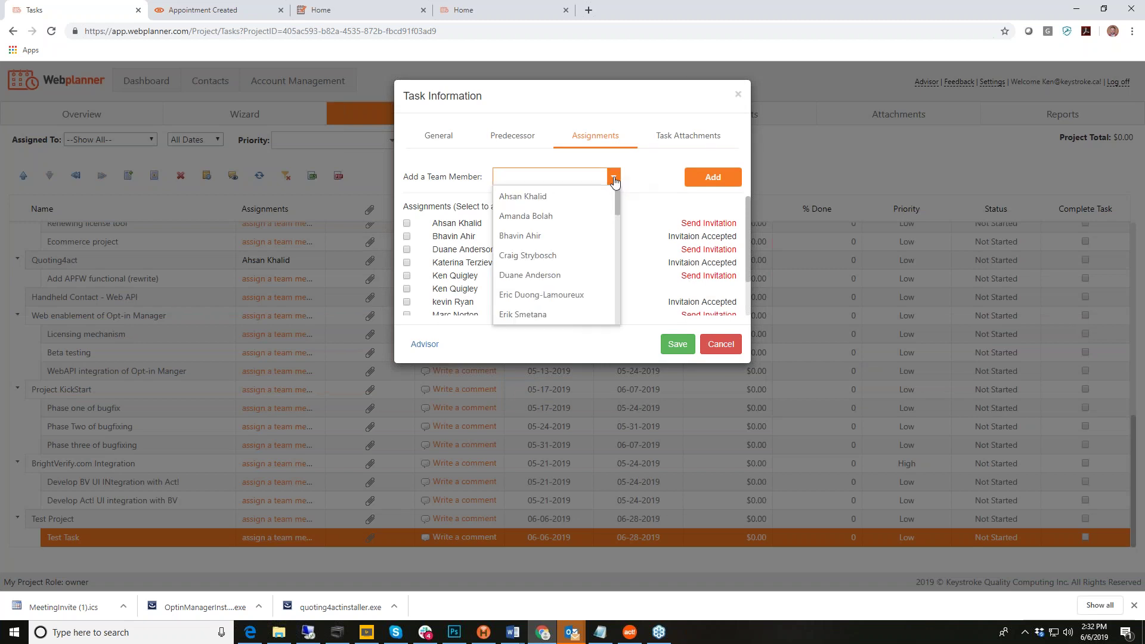
scroll(618, 322, down, 2)
scroll(619, 324, down, 8)
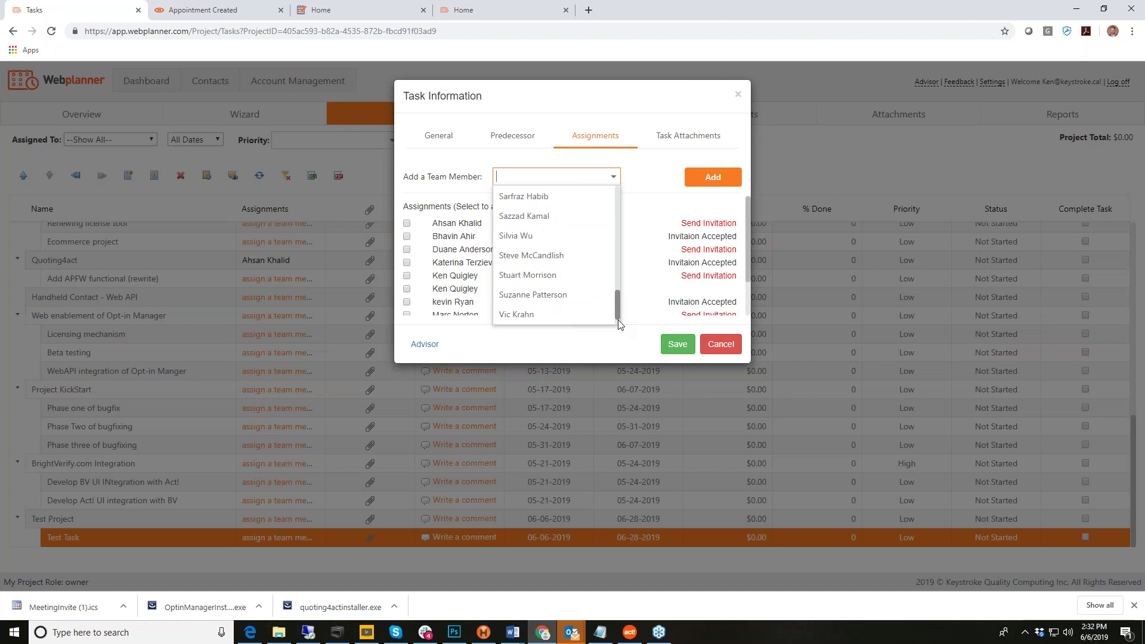
click(539, 294)
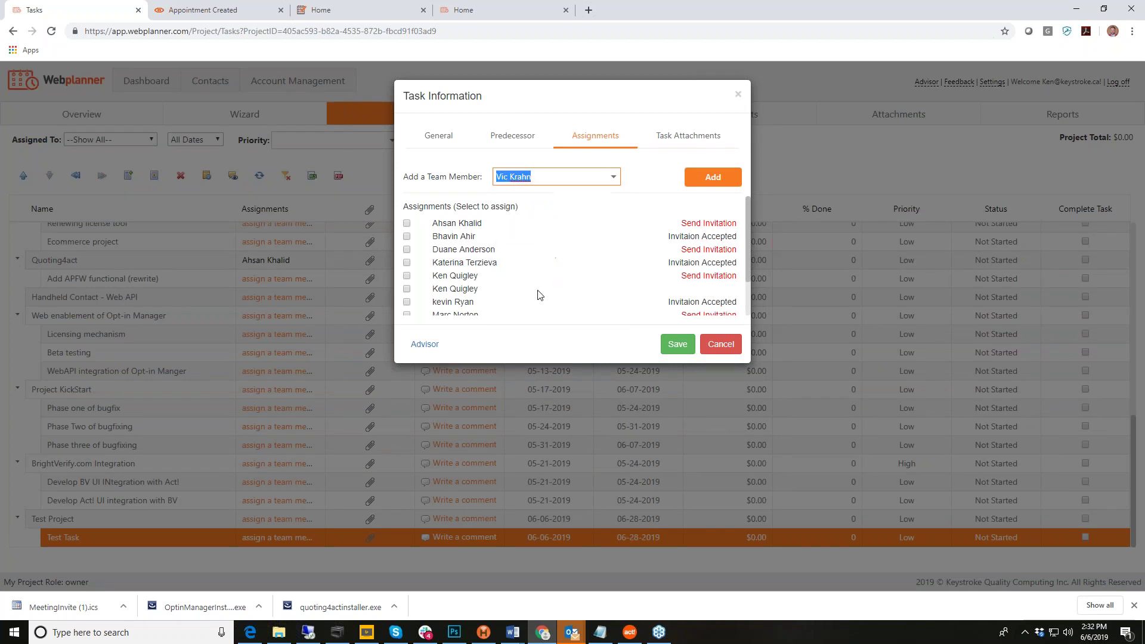
click(710, 182)
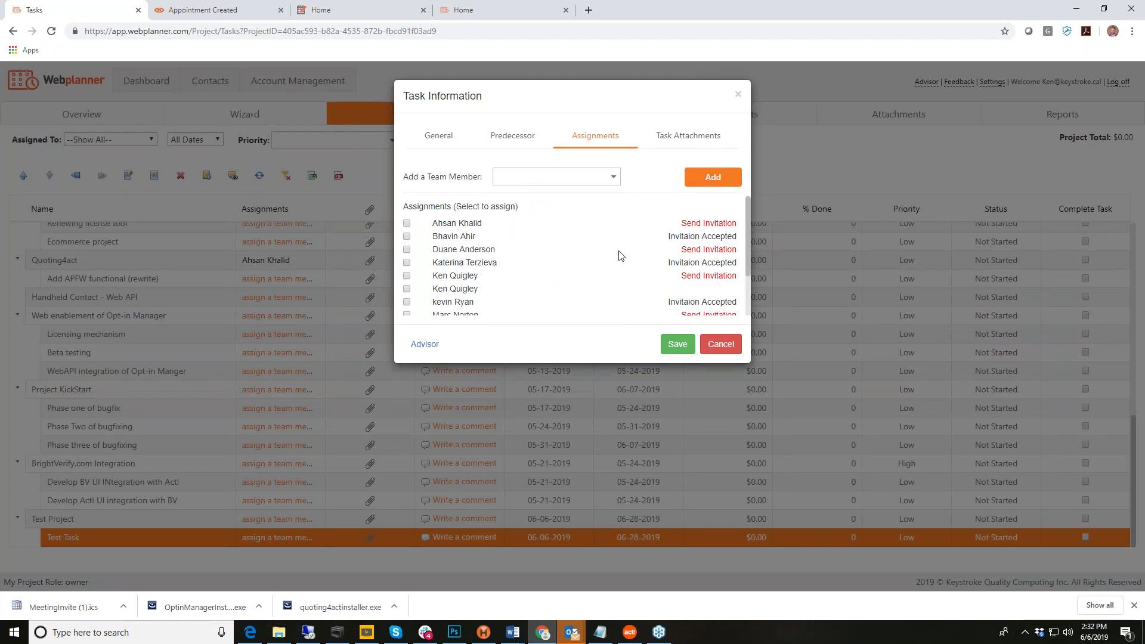
Step: Tick the new member as assigned to Test Task and begin their project invitation
scroll(618, 253, down, 1)
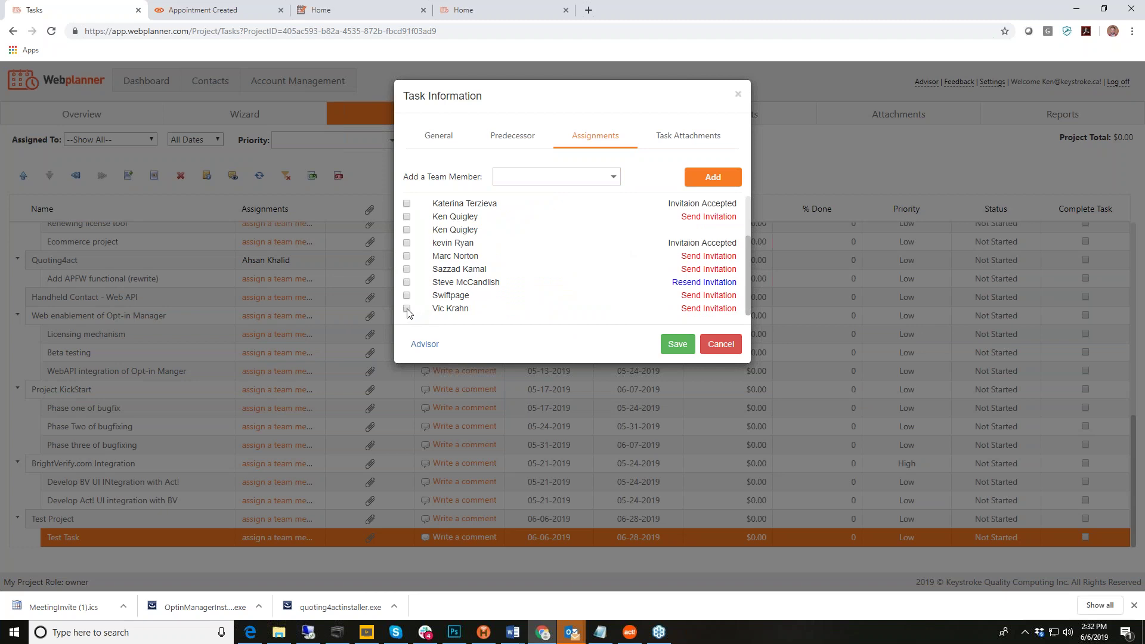
click(406, 309)
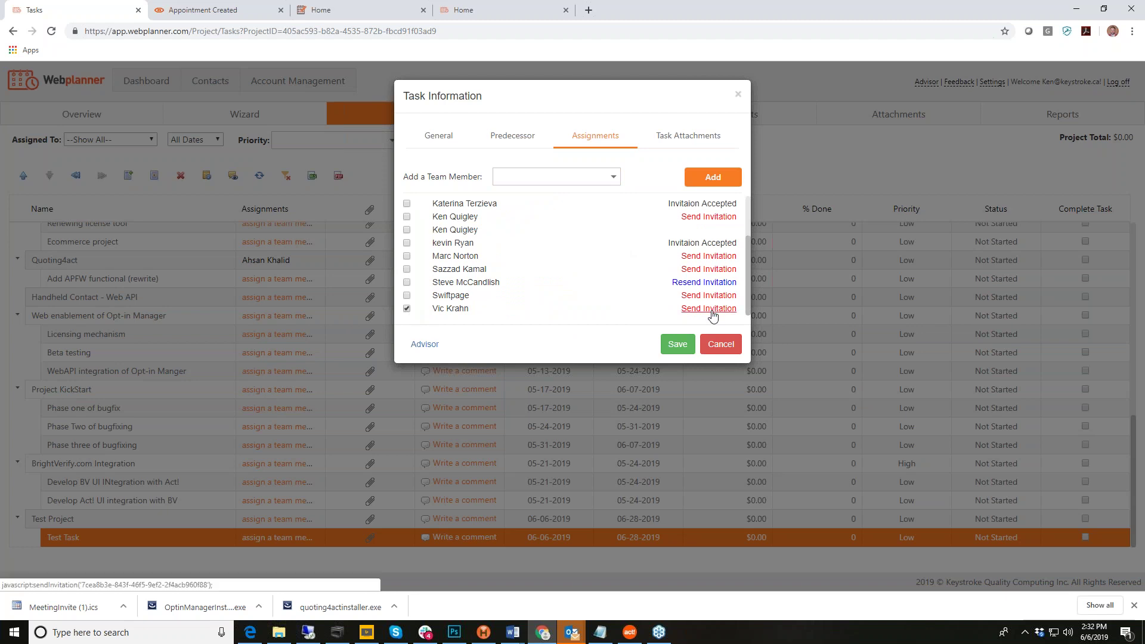
click(710, 309)
click(506, 305)
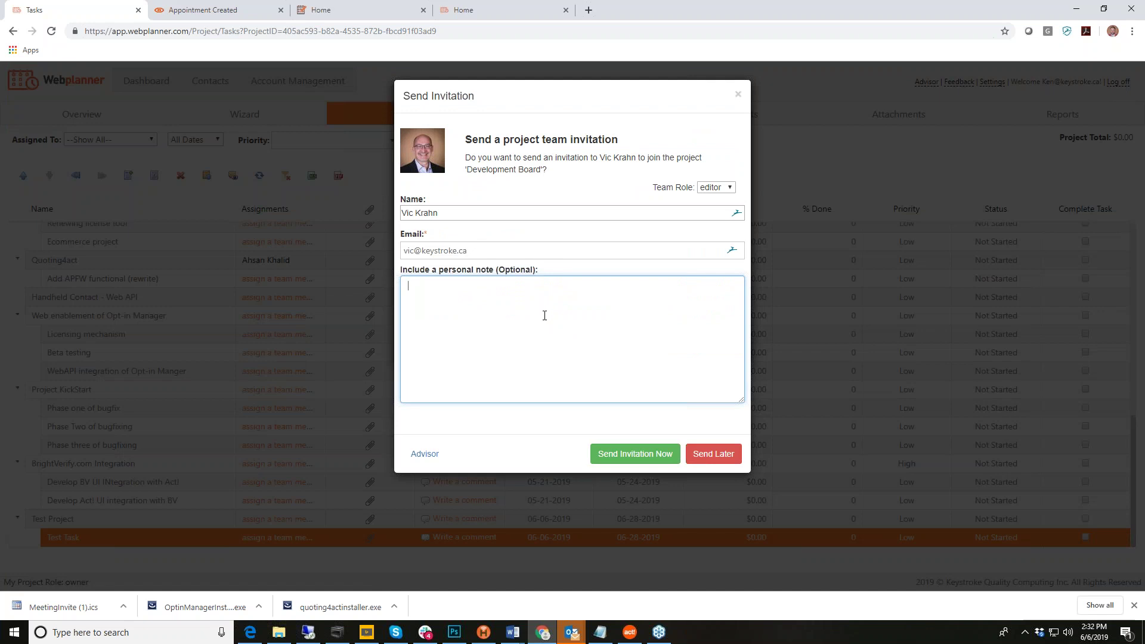
Step: Send the invitation with the note 'Please join me in my project' and review the task list
text(Please join me in my project)
click(631, 455)
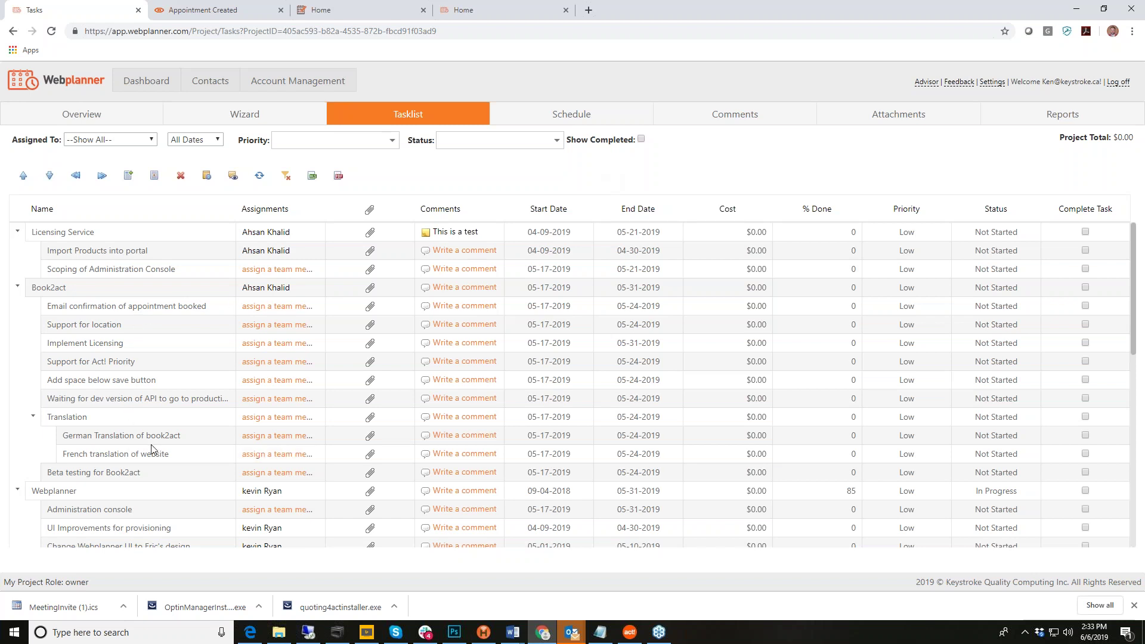
scroll(152, 454, down, 2)
scroll(152, 455, down, 4)
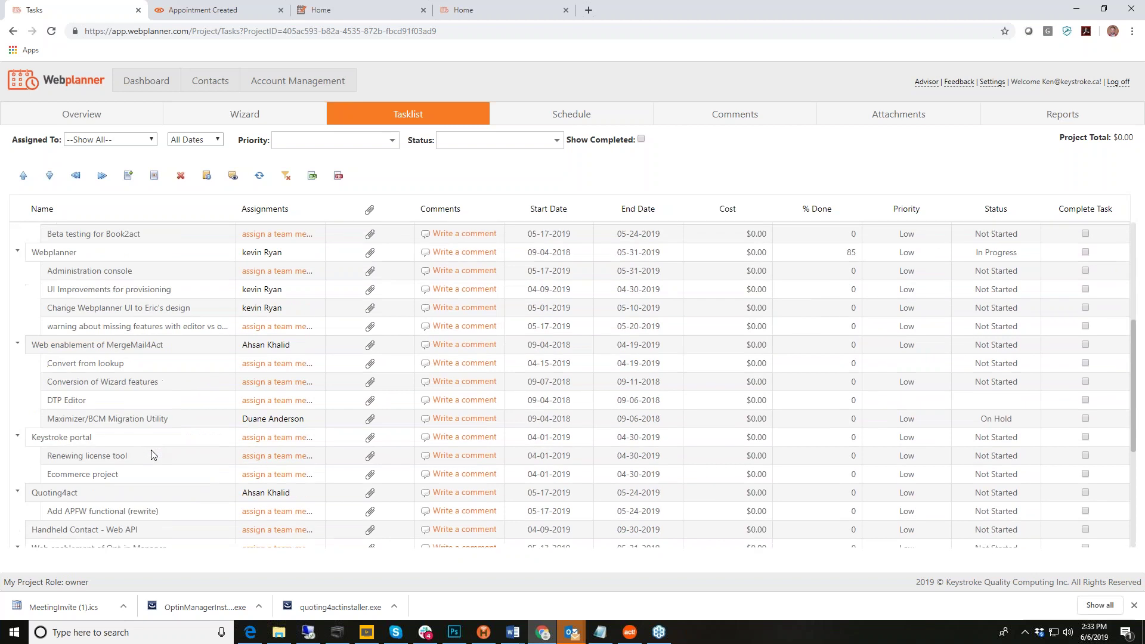
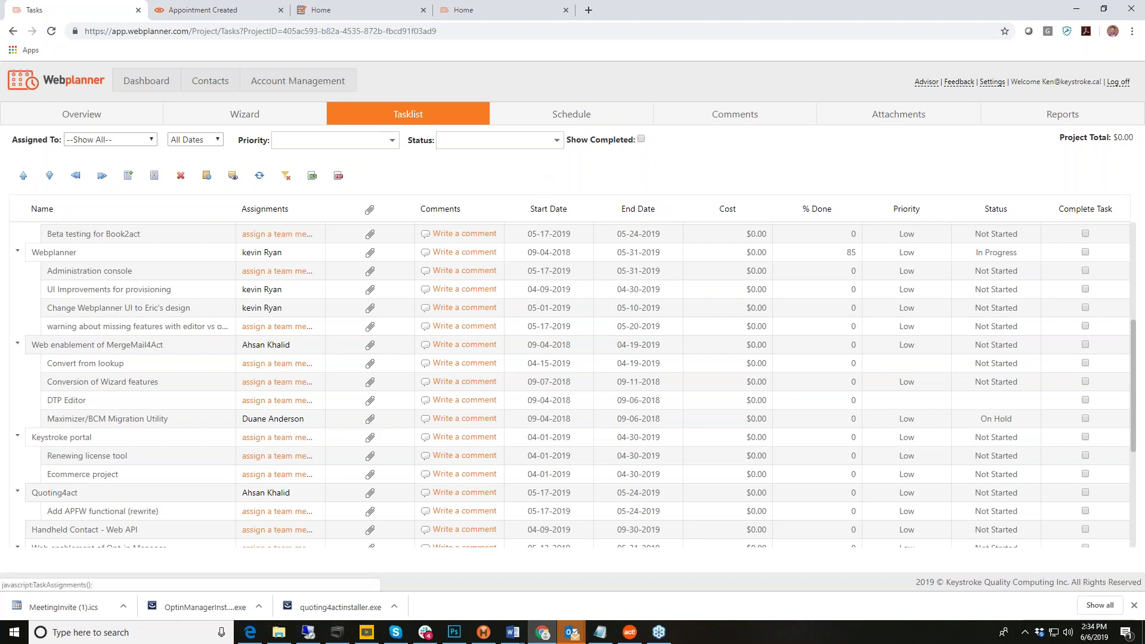
Step: Rename the project to 'Wedding Plan' in the wizard, continue past Phases, and return to the Dashboard
click(239, 114)
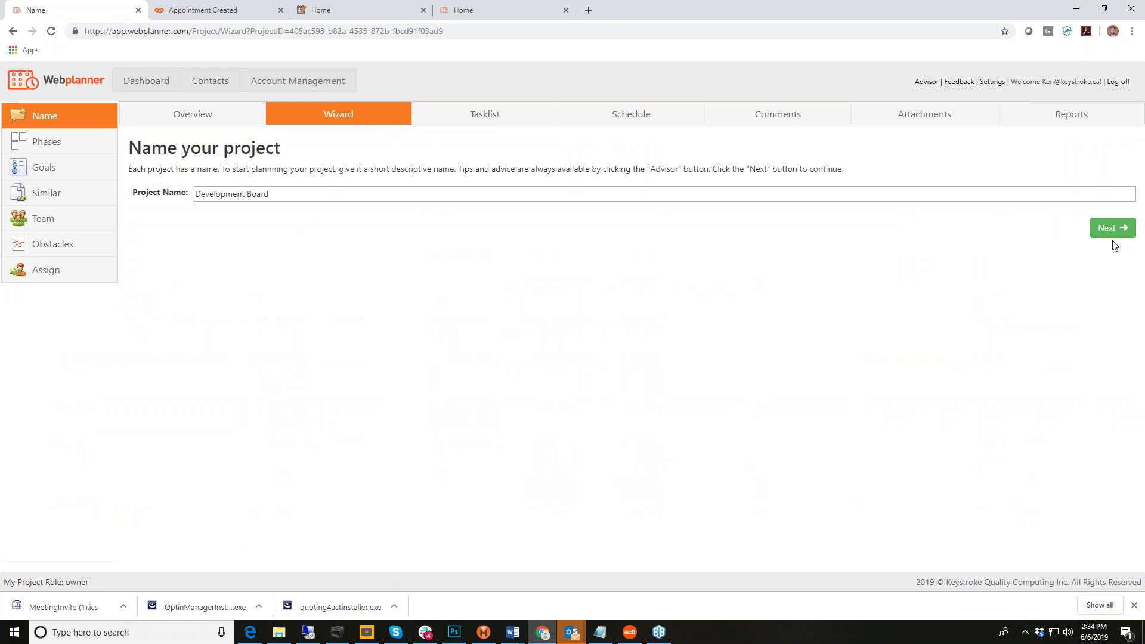
click(293, 196)
key(ctrl+a)
text(Wedding)
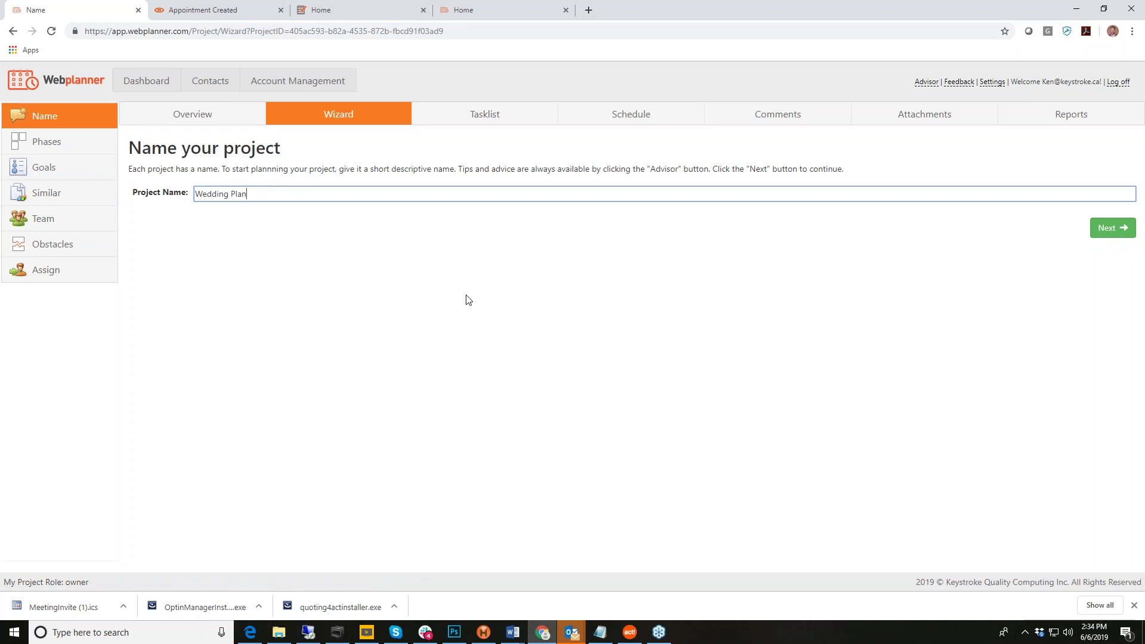
click(1106, 229)
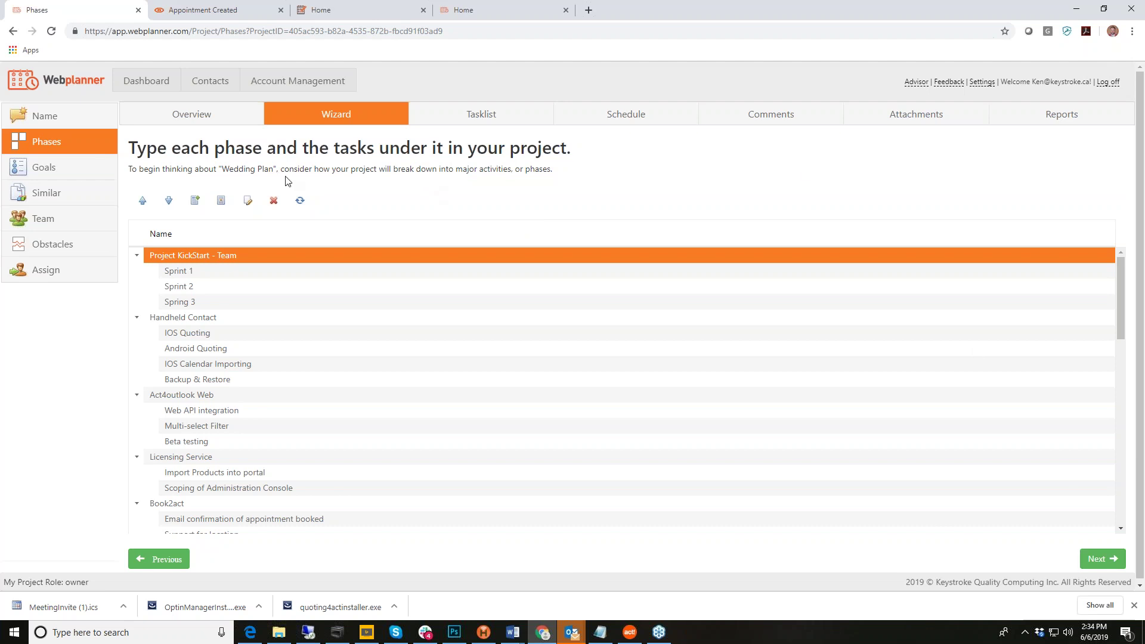
click(132, 83)
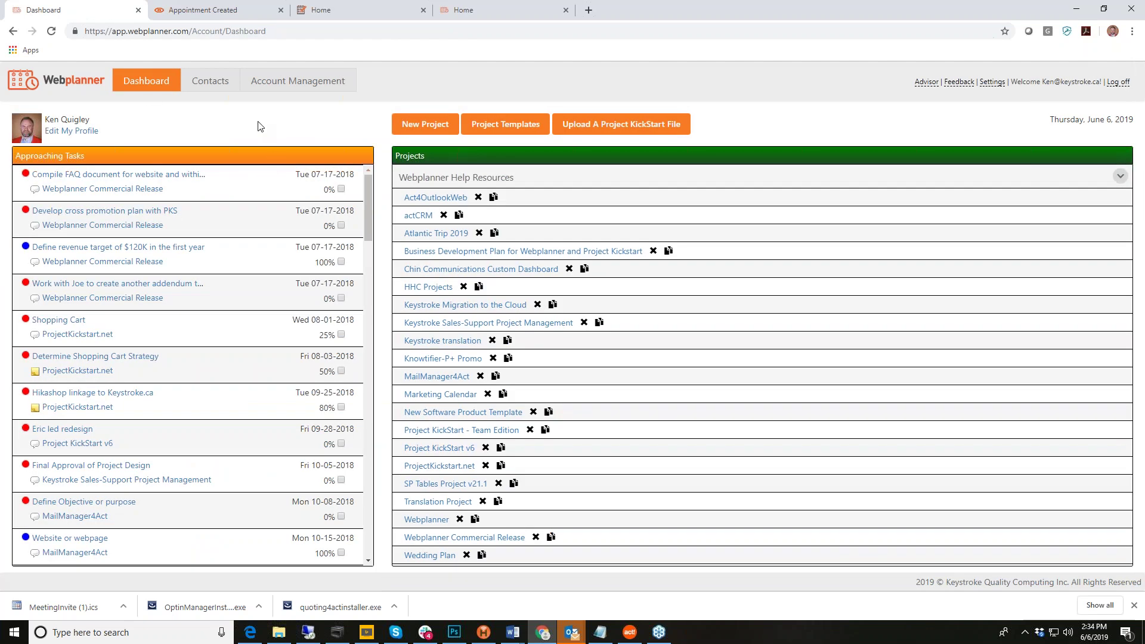
Step: Start and cancel a new project, then open the Project Templates page
click(422, 125)
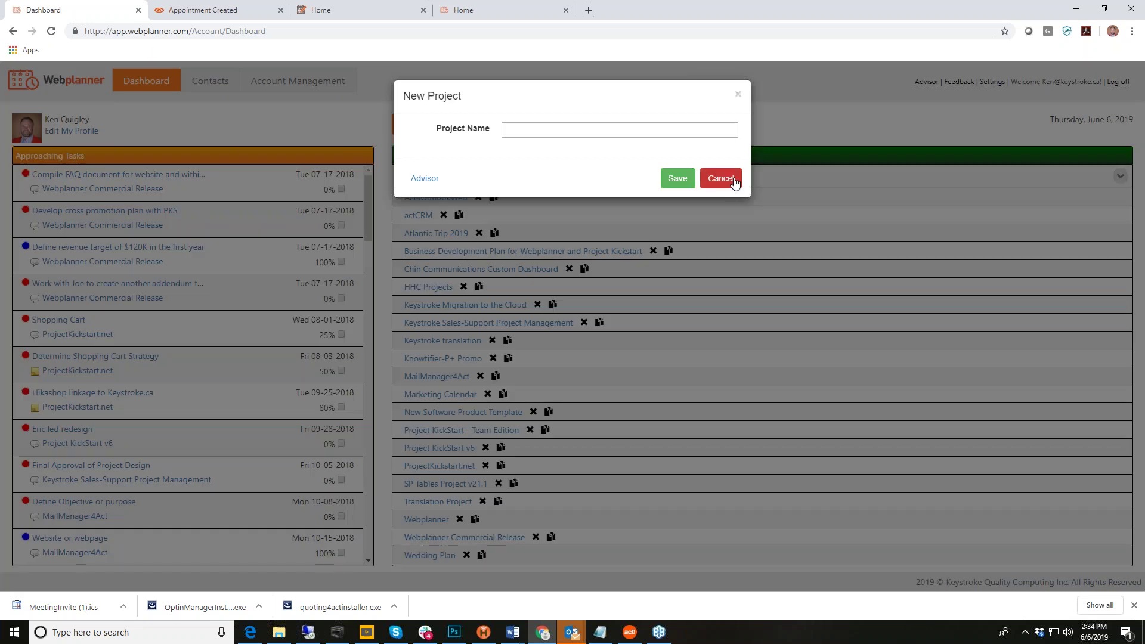
click(720, 178)
click(520, 126)
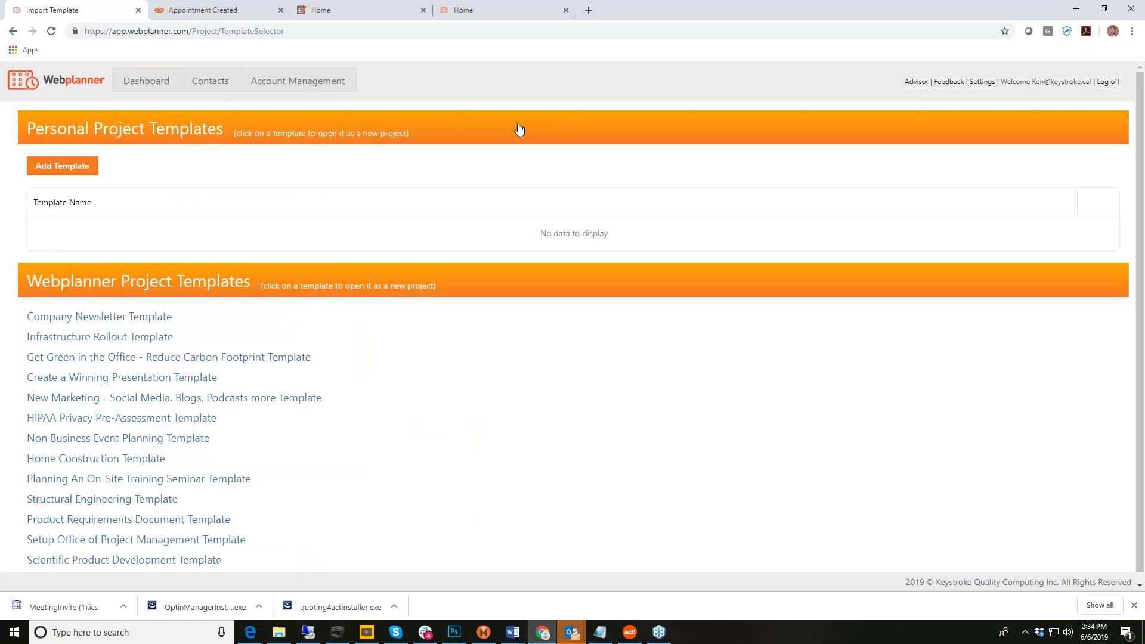
scroll(350, 374, down, 1)
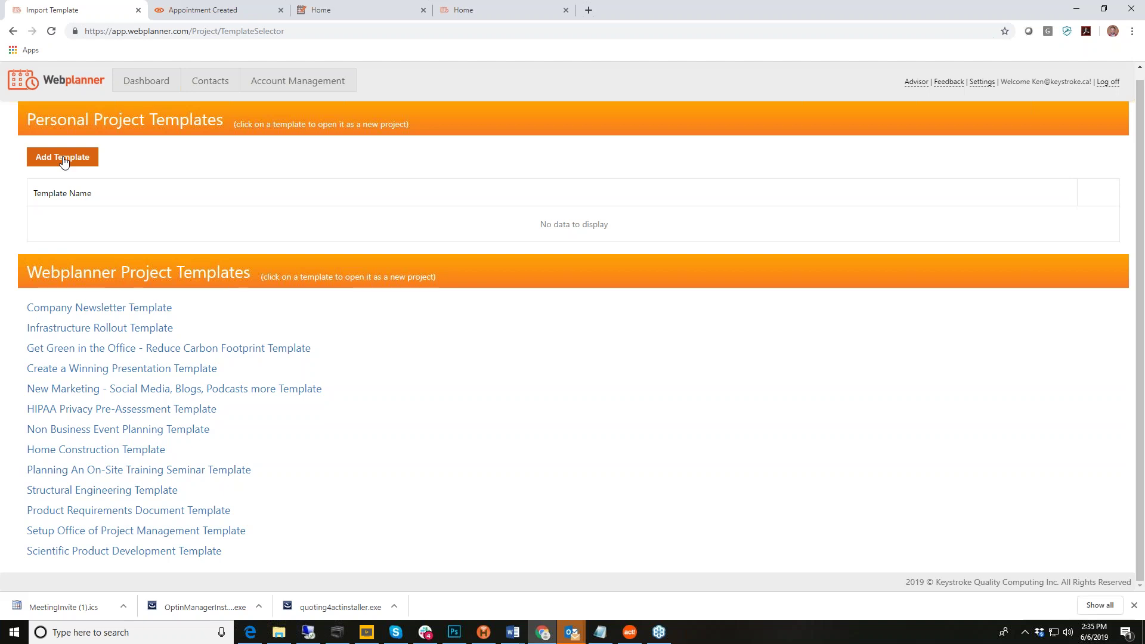
Step: Browse the projects in the Add Template dialog, close it without adding, and return to the Dashboard
click(64, 161)
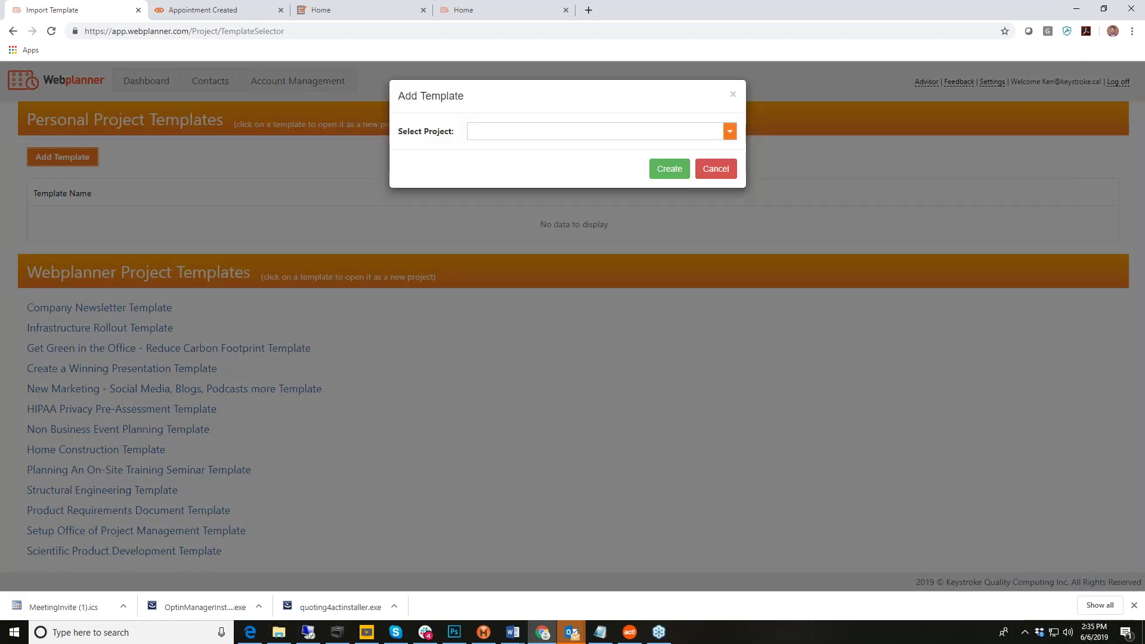
click(730, 131)
scroll(621, 197, down, 5)
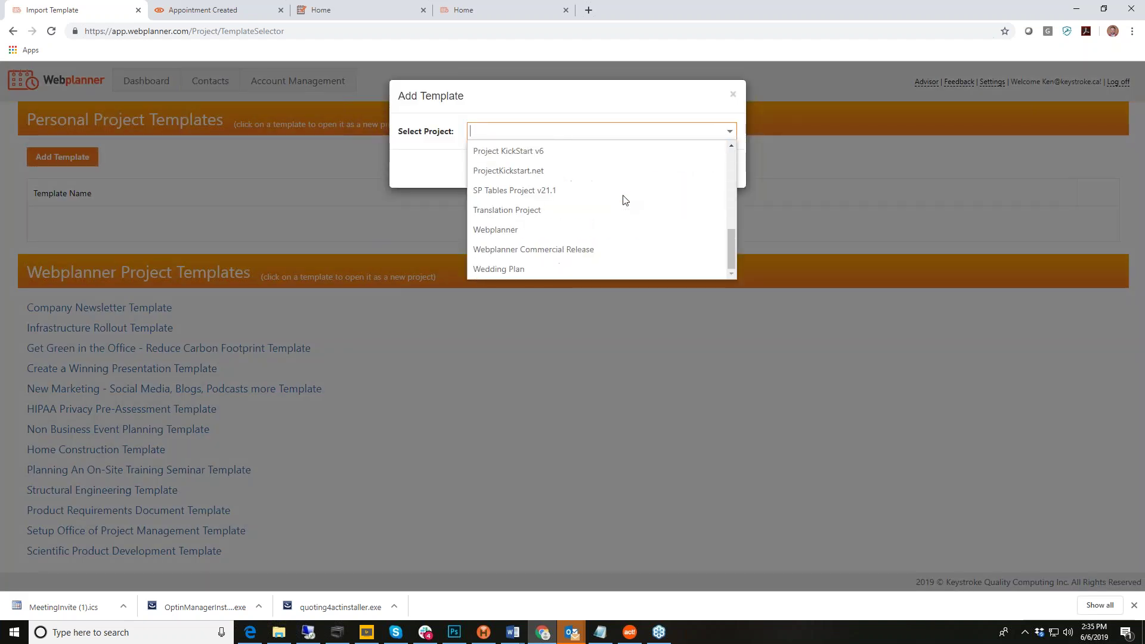
scroll(623, 203, up, 5)
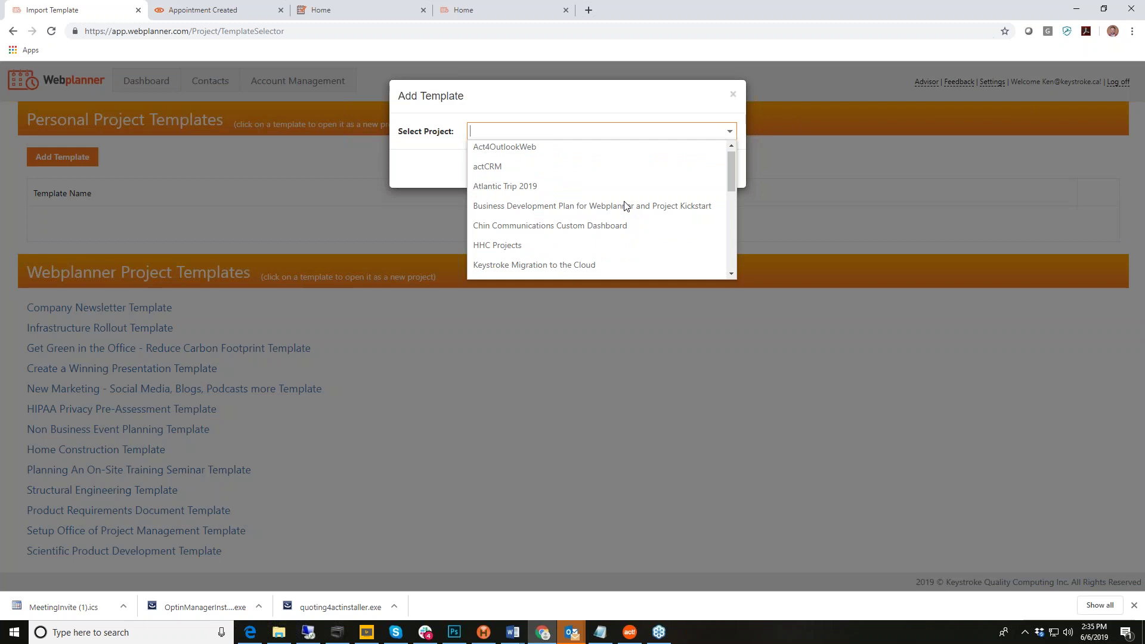
click(734, 96)
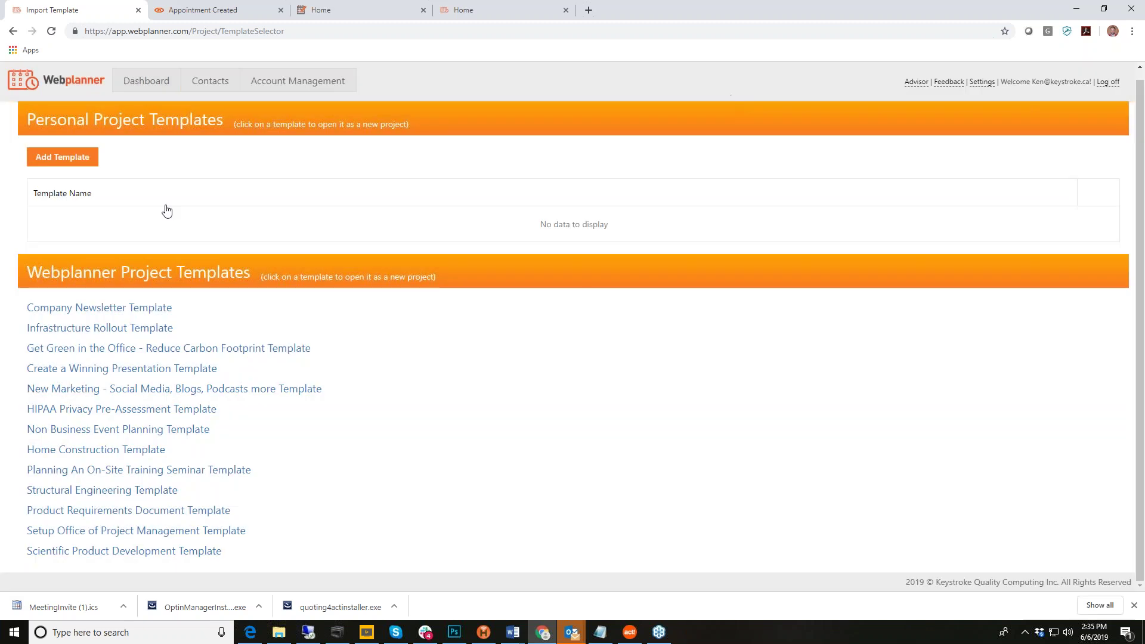
click(152, 81)
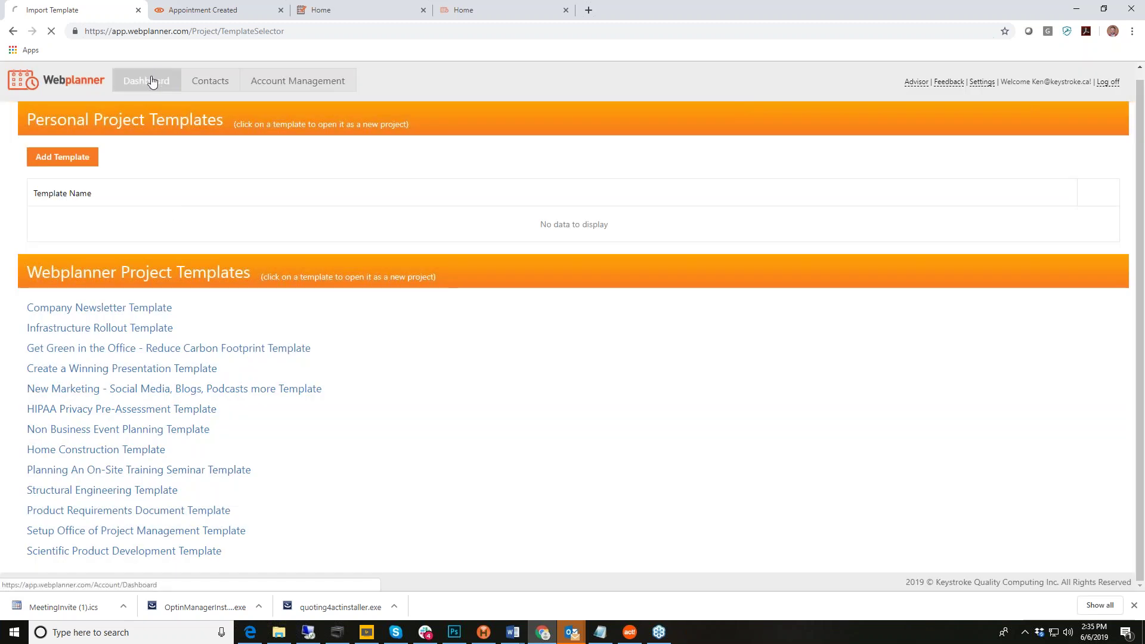
Step: Create and save a new project named 'Wedding Plan'
click(430, 125)
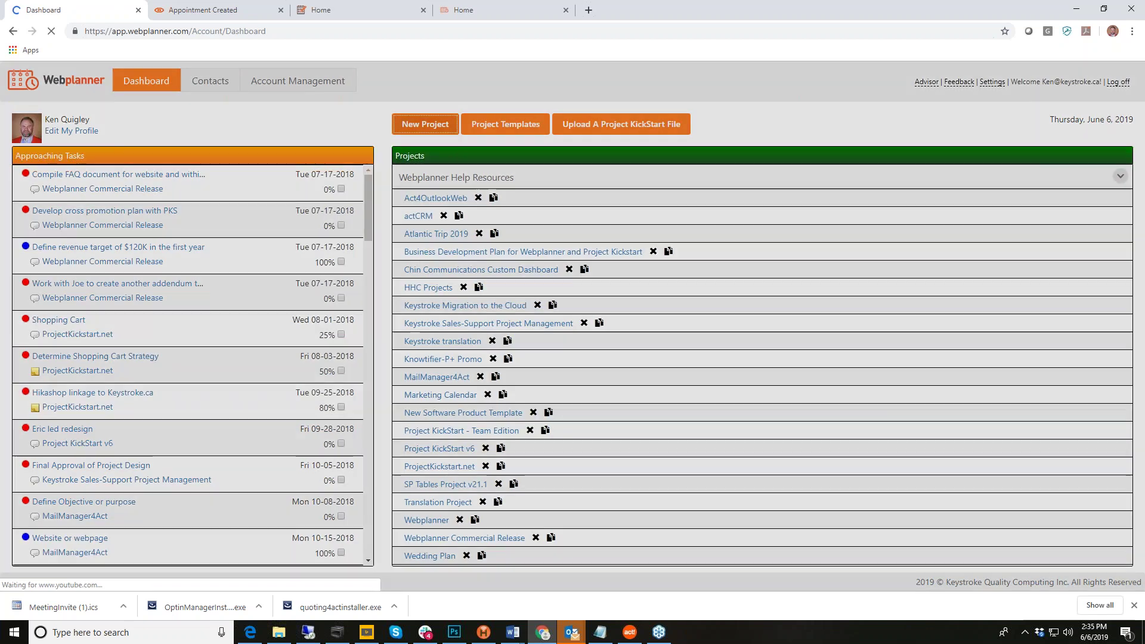
click(517, 131)
text(Wedding Plan)
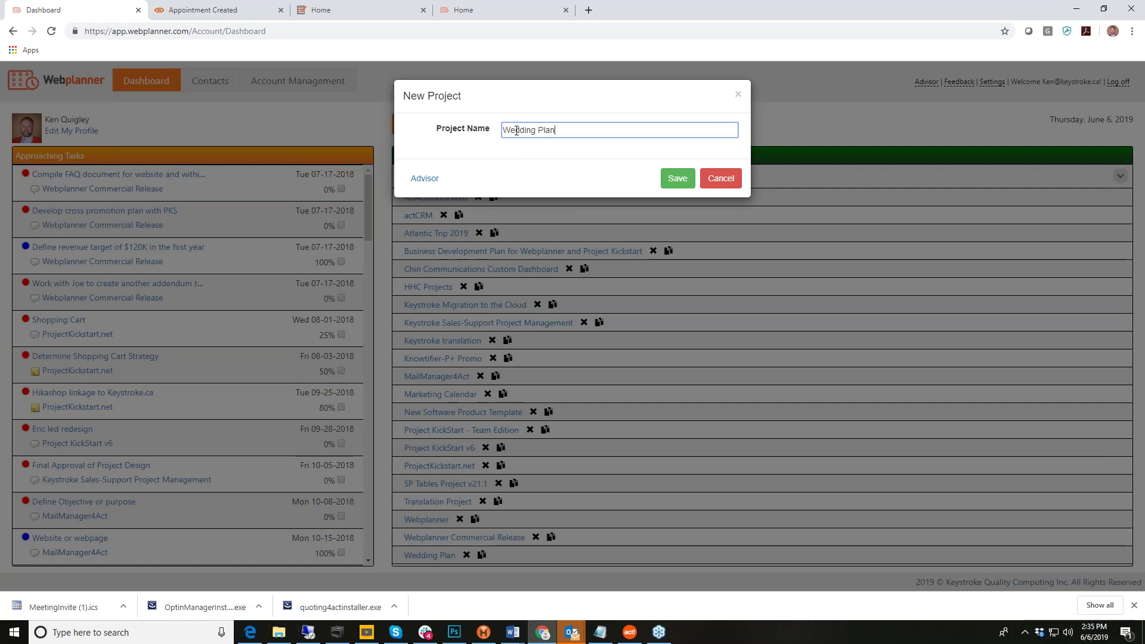
click(679, 179)
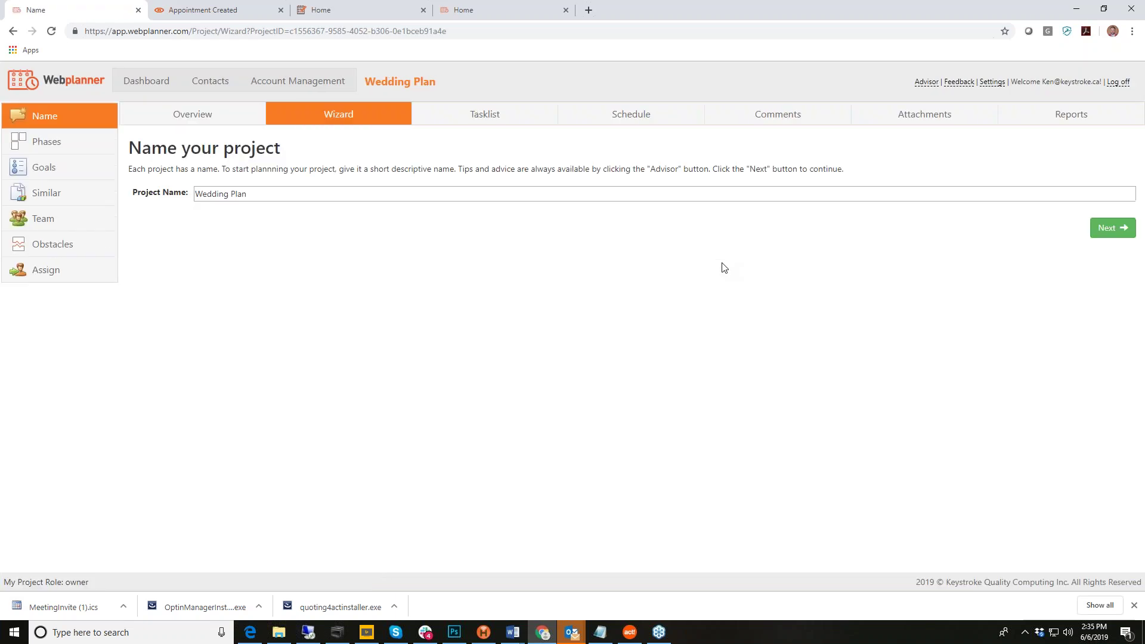
Step: On the Phases step, add a new phase row and begin typing 'we' as its name
click(1105, 232)
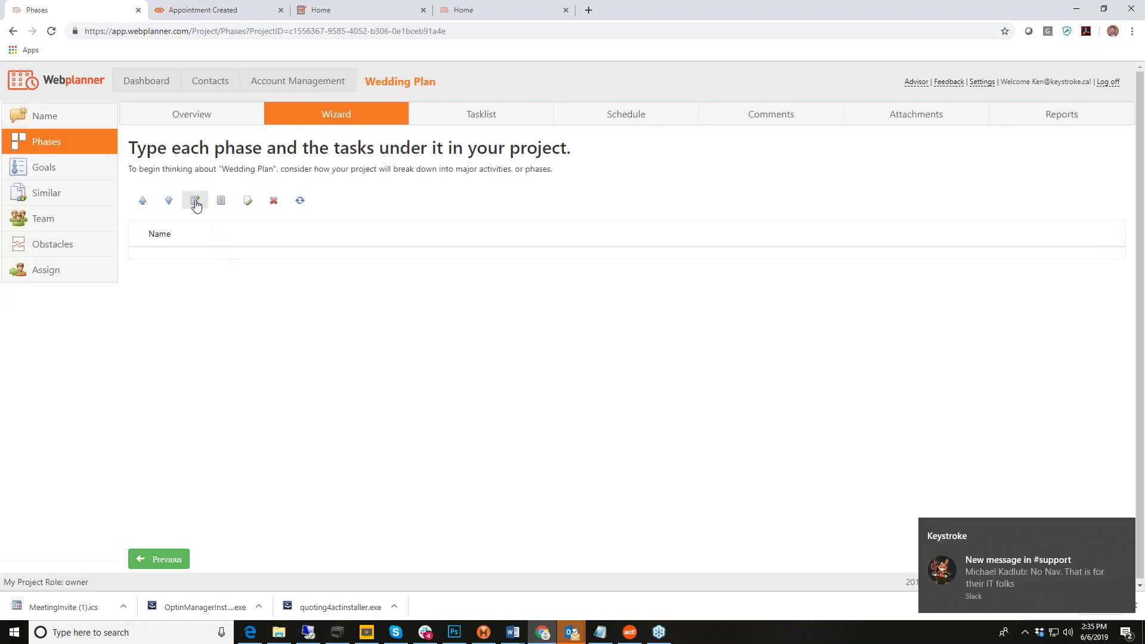
click(195, 200)
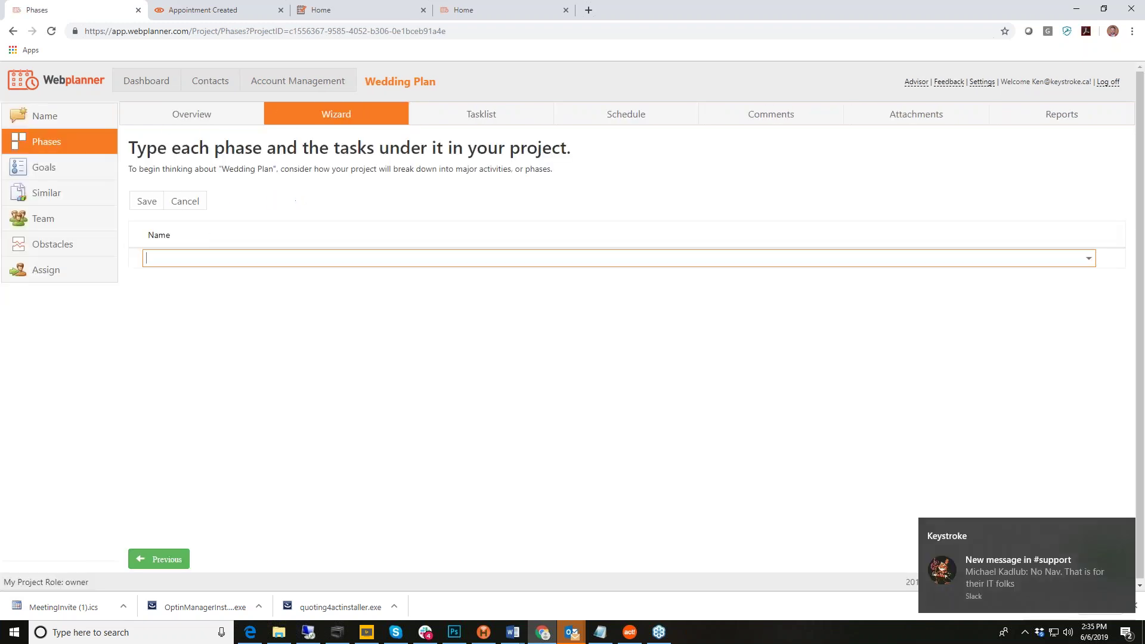
click(166, 260)
text(we)
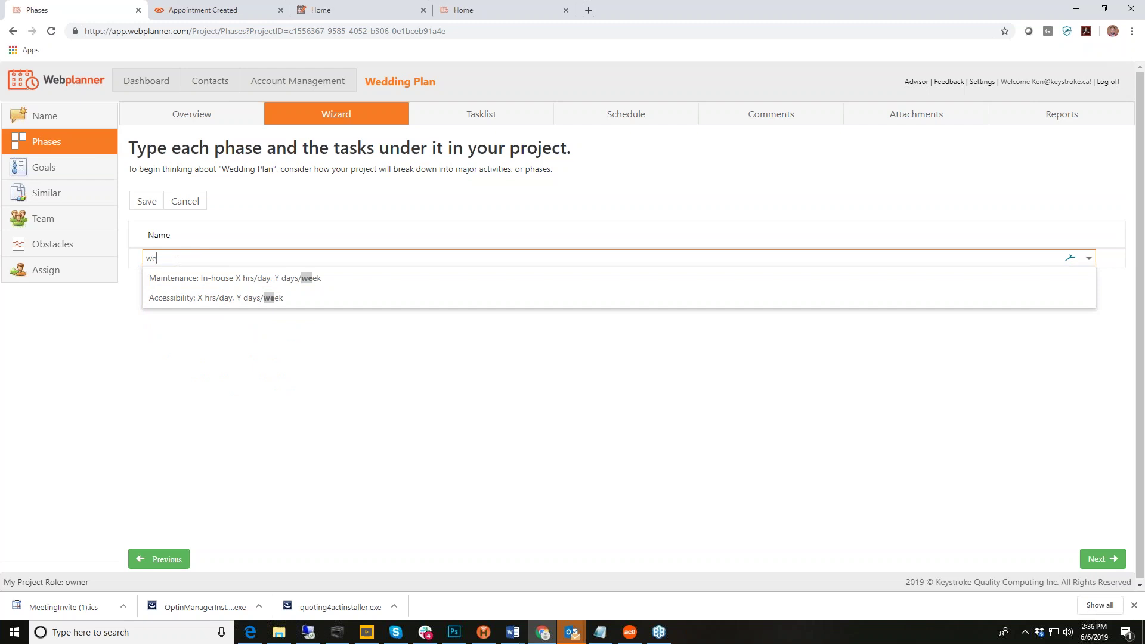
click(368, 207)
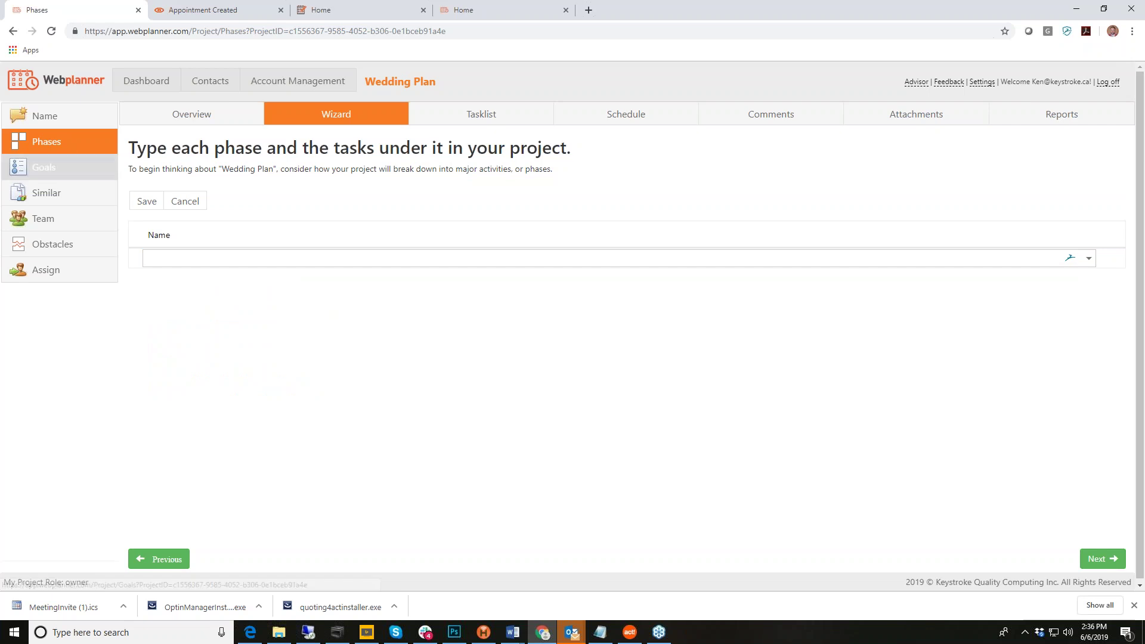
Step: On the Similar Projects step, browse the project list without choosing one
click(67, 197)
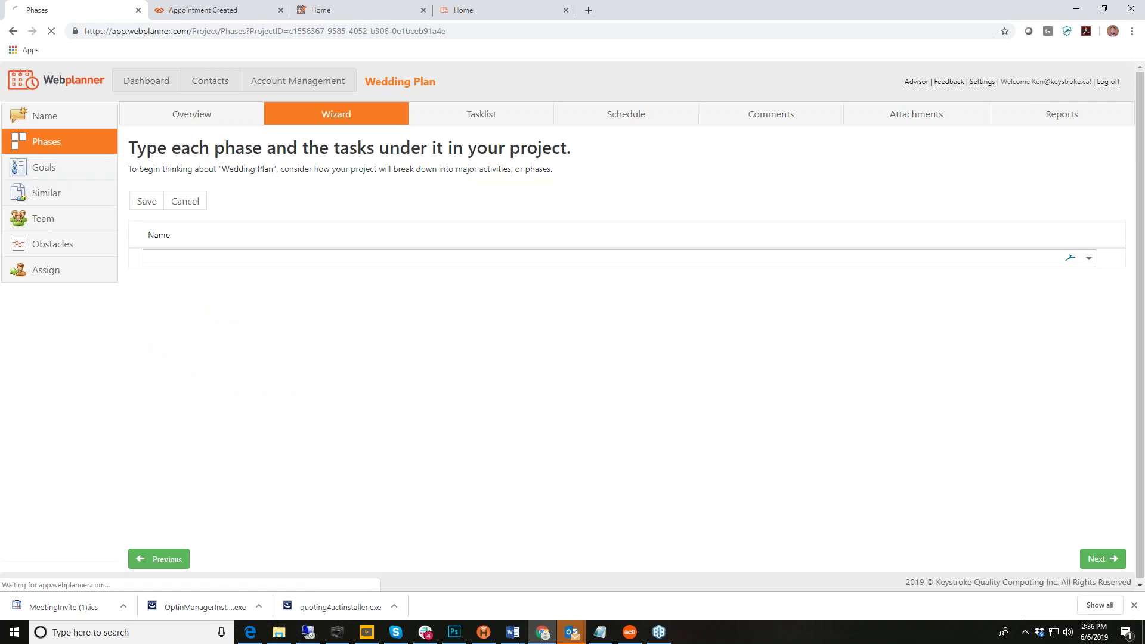
click(618, 213)
scroll(427, 337, down, 1)
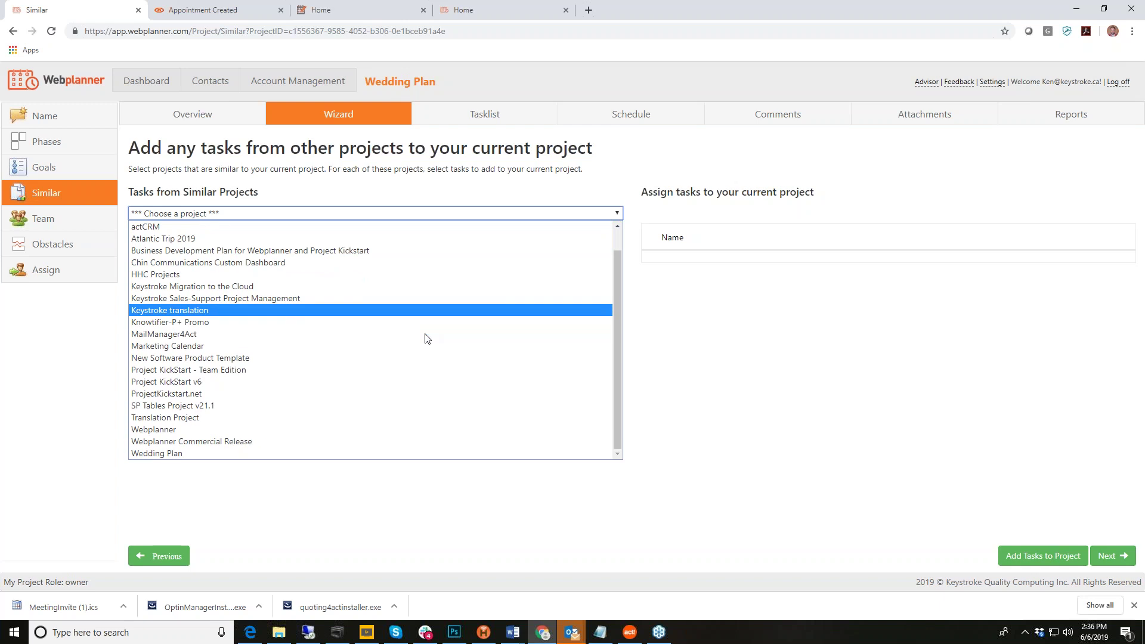
click(624, 171)
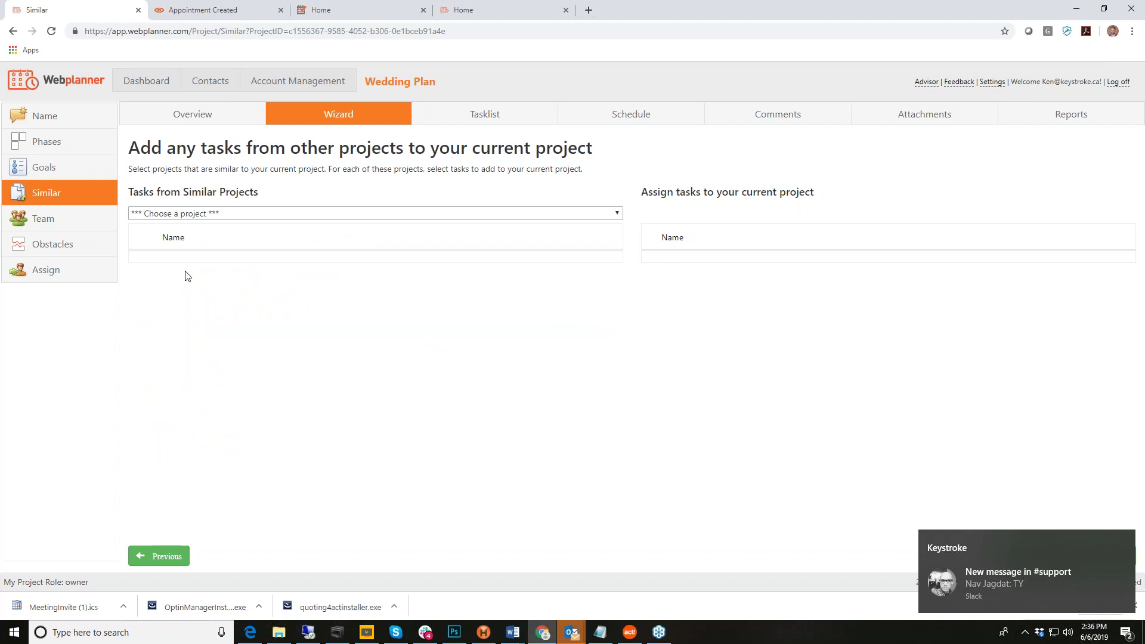
Step: On the Team step, add a member row and browse the people list without choosing anyone
click(42, 226)
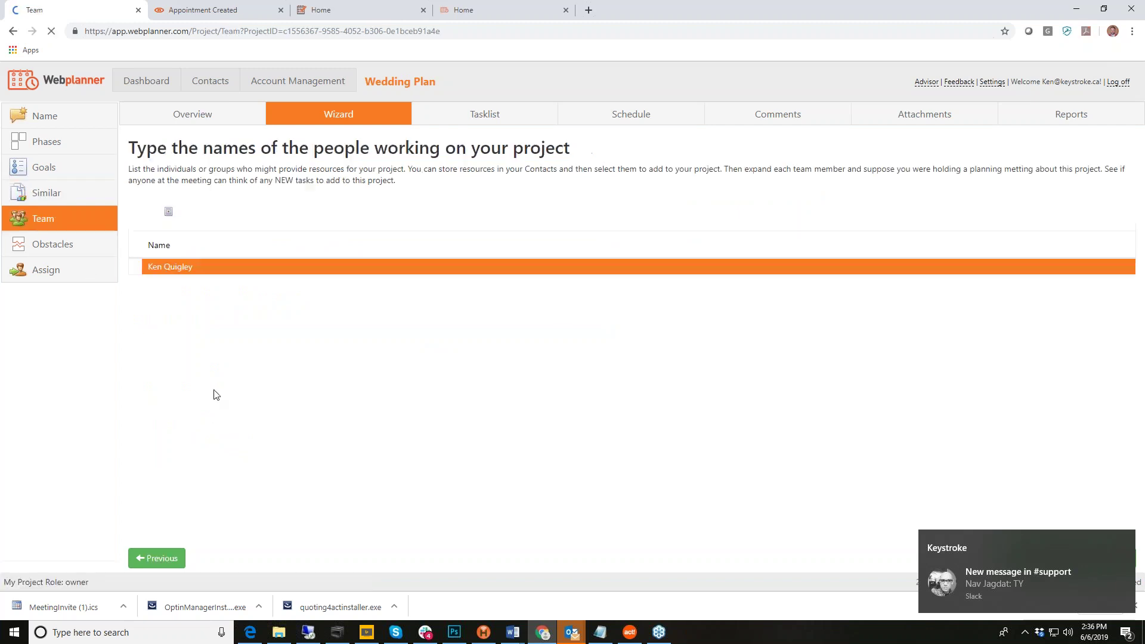
click(143, 212)
click(225, 270)
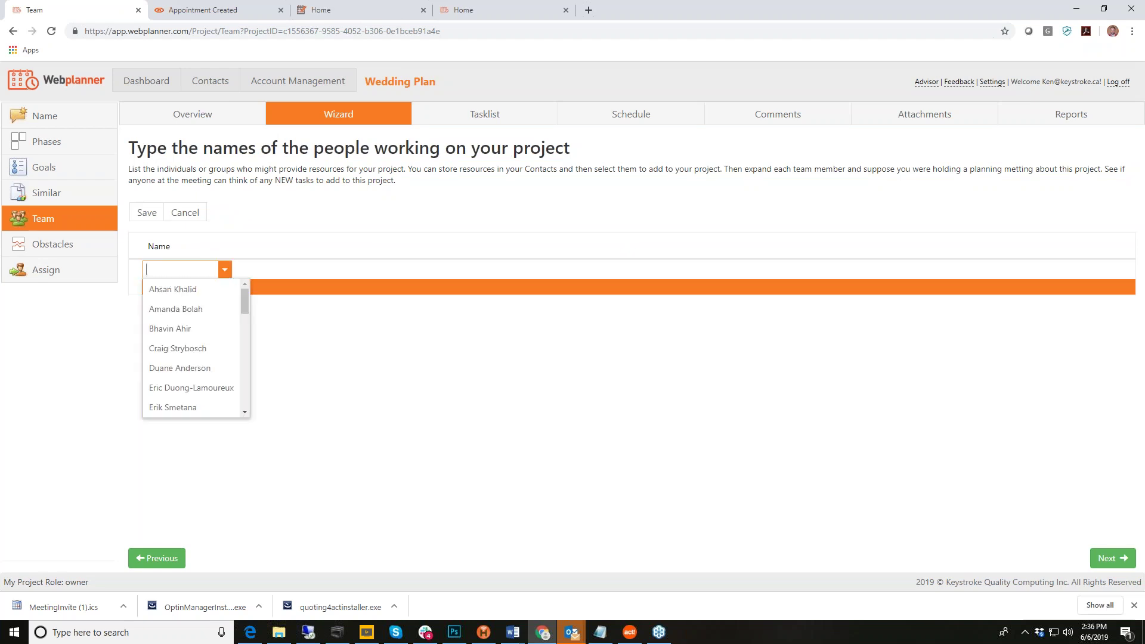
click(245, 412)
scroll(245, 412, down, 3)
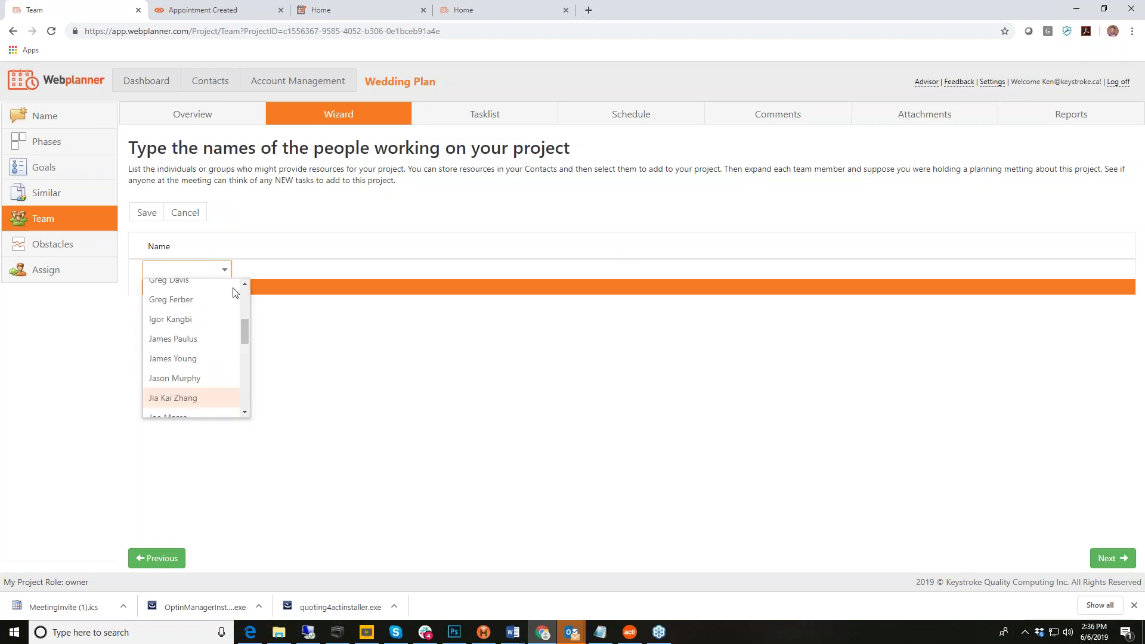
scroll(244, 410, down, 6)
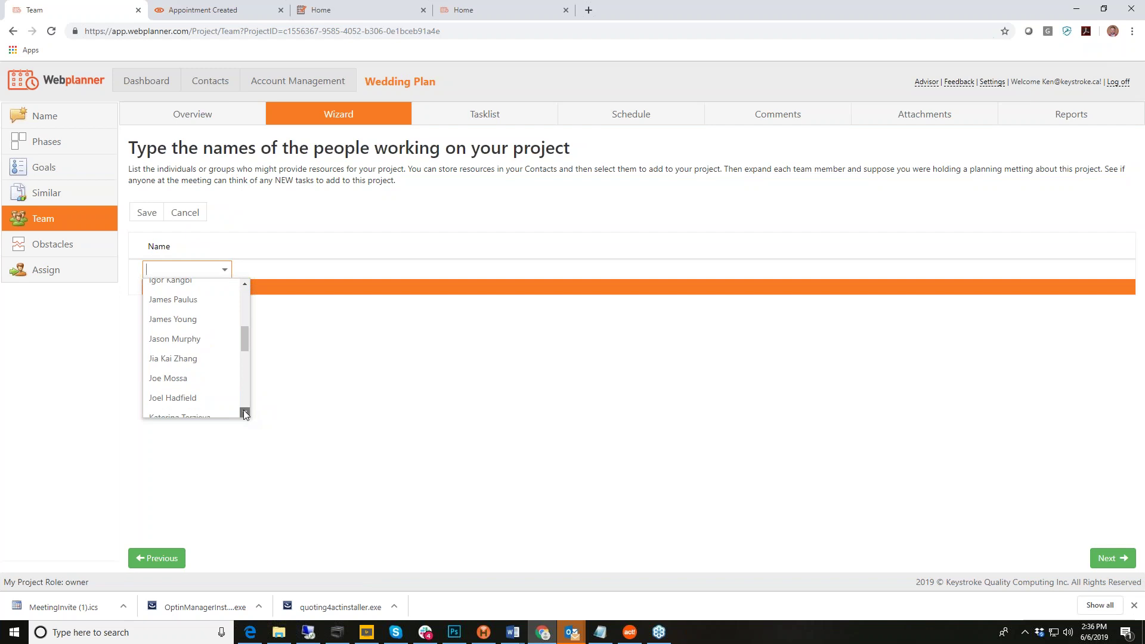
click(304, 217)
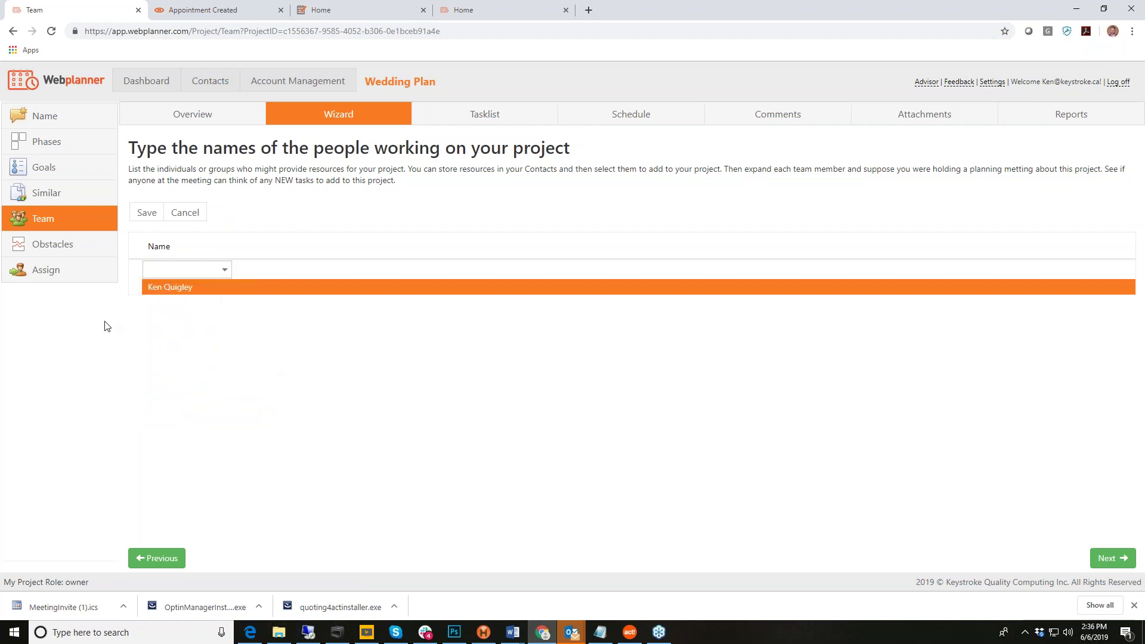
Step: Move the wizard on to the Assign tasks to people step
click(105, 270)
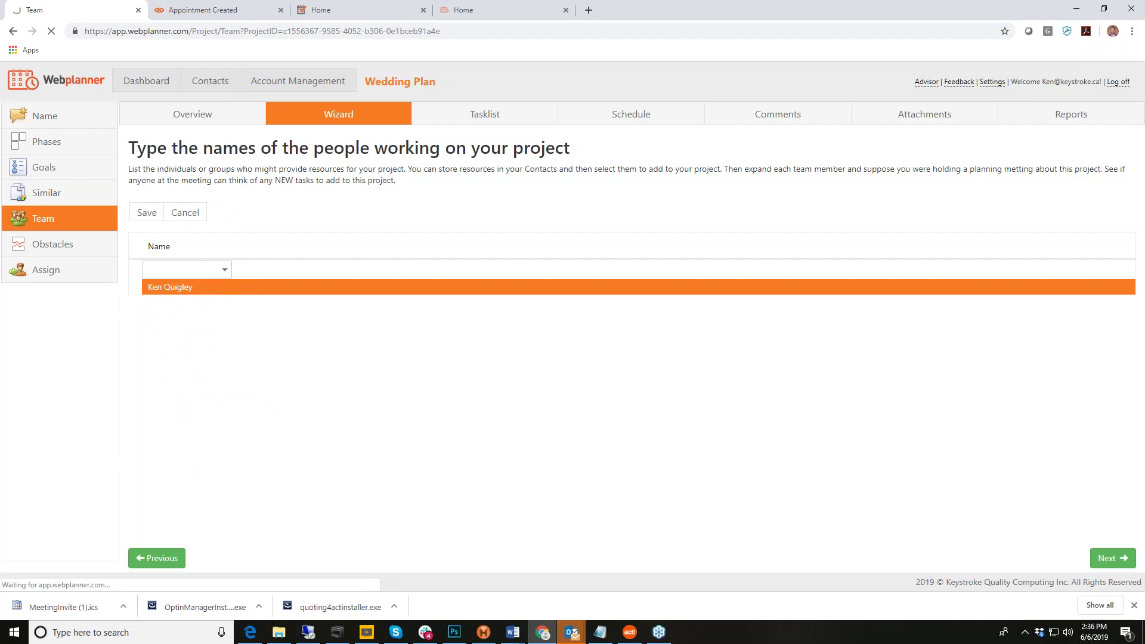
click(186, 214)
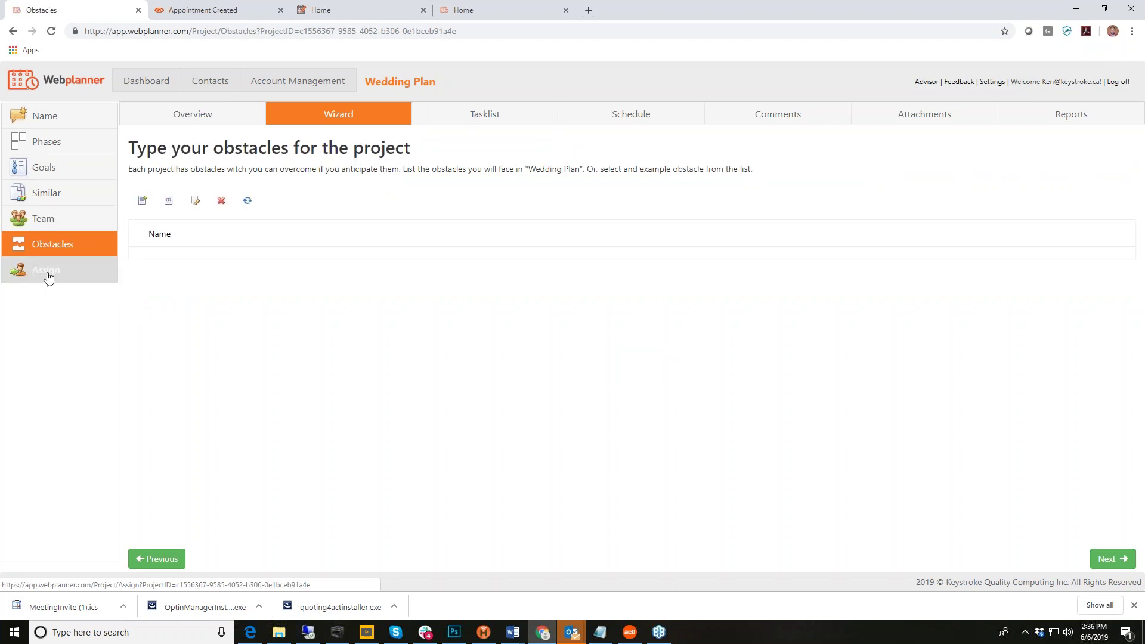
click(48, 276)
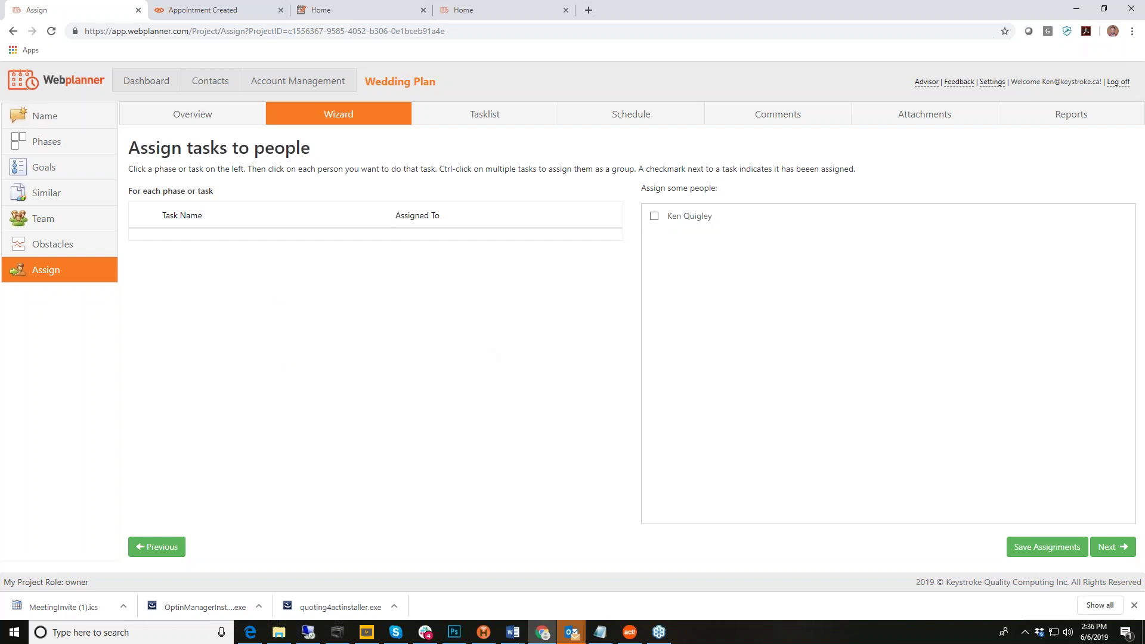
click(316, 89)
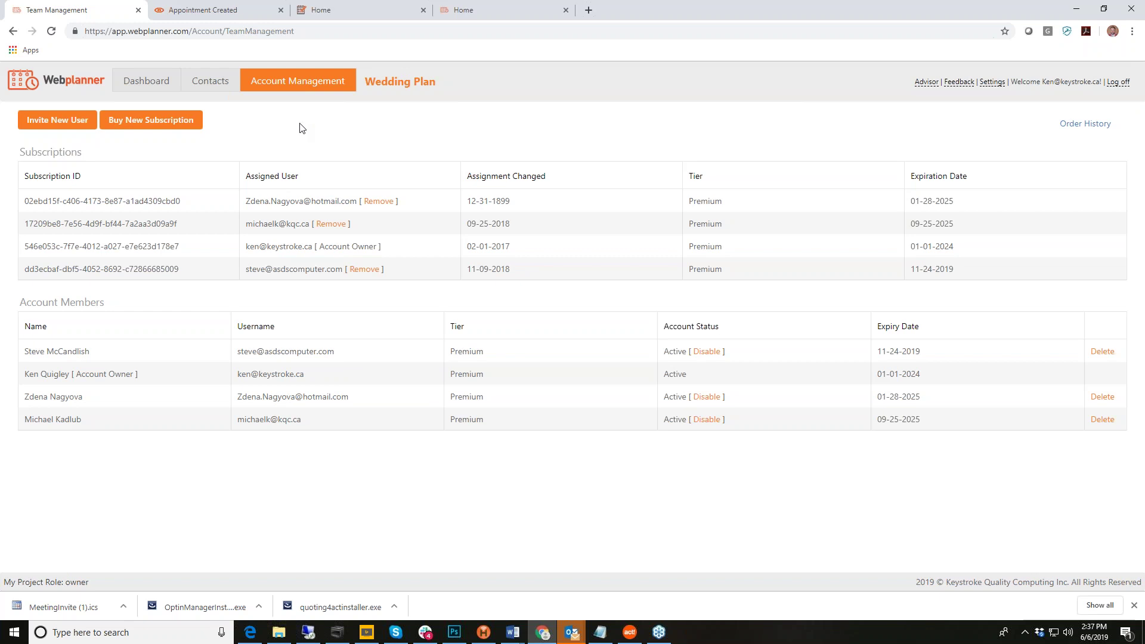
Step: Switch to the Webplanner public homepage tab
click(478, 10)
Step: Show monthly prices for the Basic, Professional and Premium plans, then return to the page top
scroll(936, 370, down, 3)
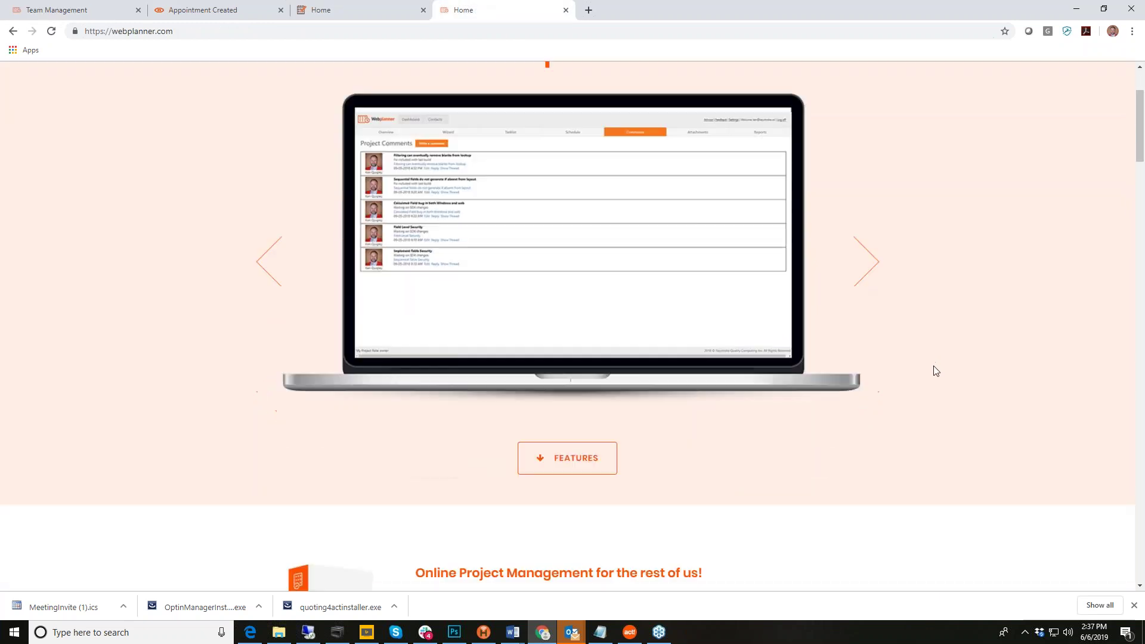
scroll(936, 370, down, 3)
scroll(935, 371, down, 3)
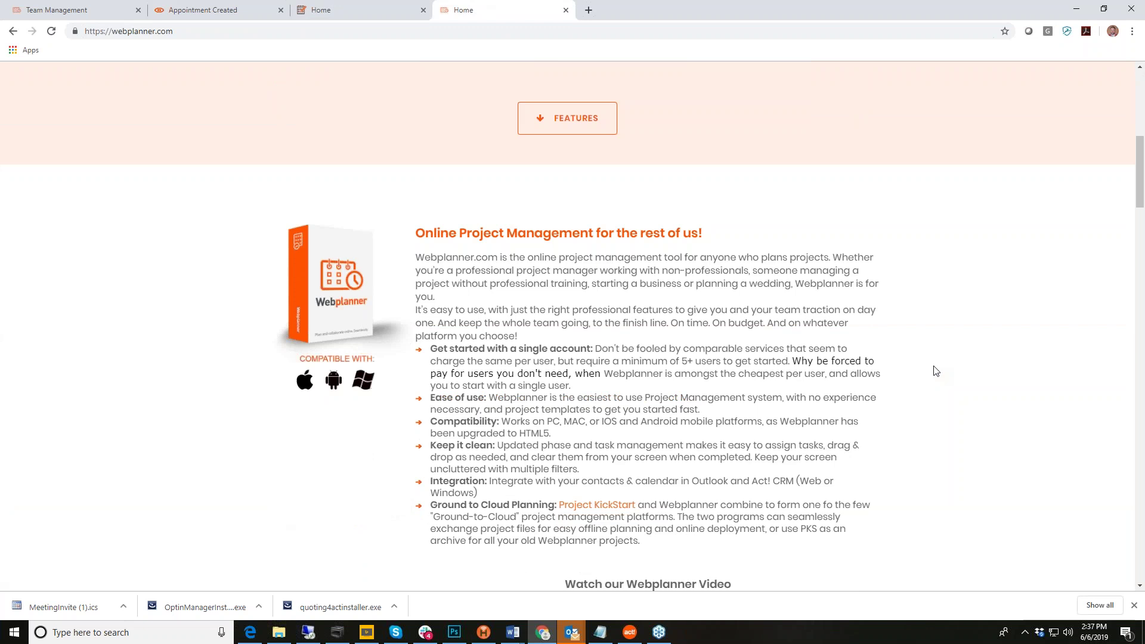
scroll(936, 371, down, 2)
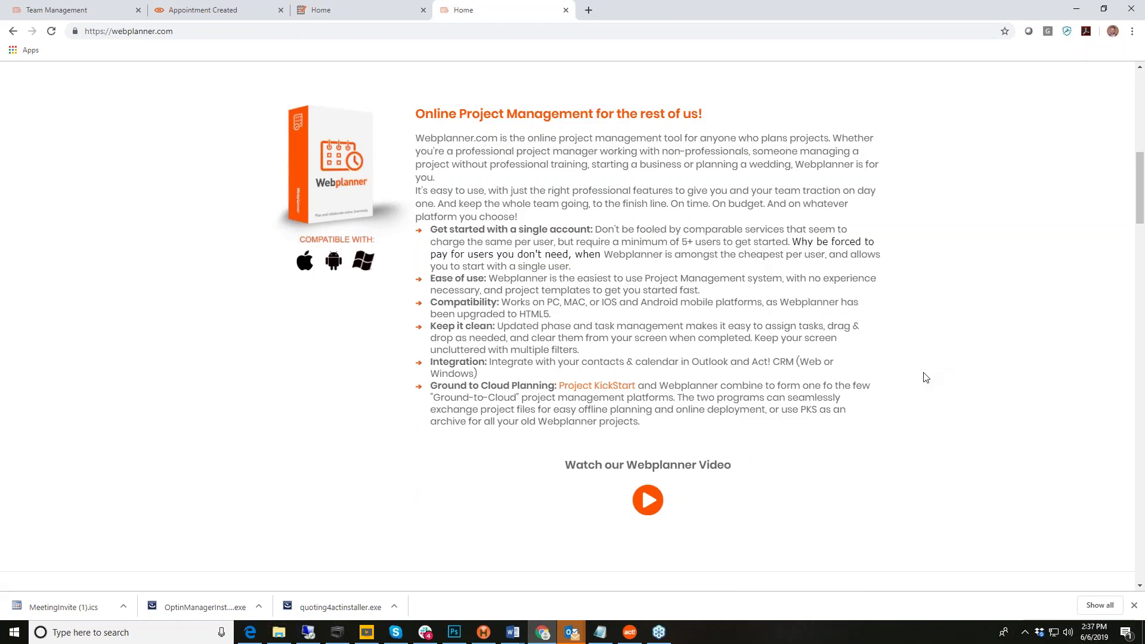
scroll(912, 384, down, 12)
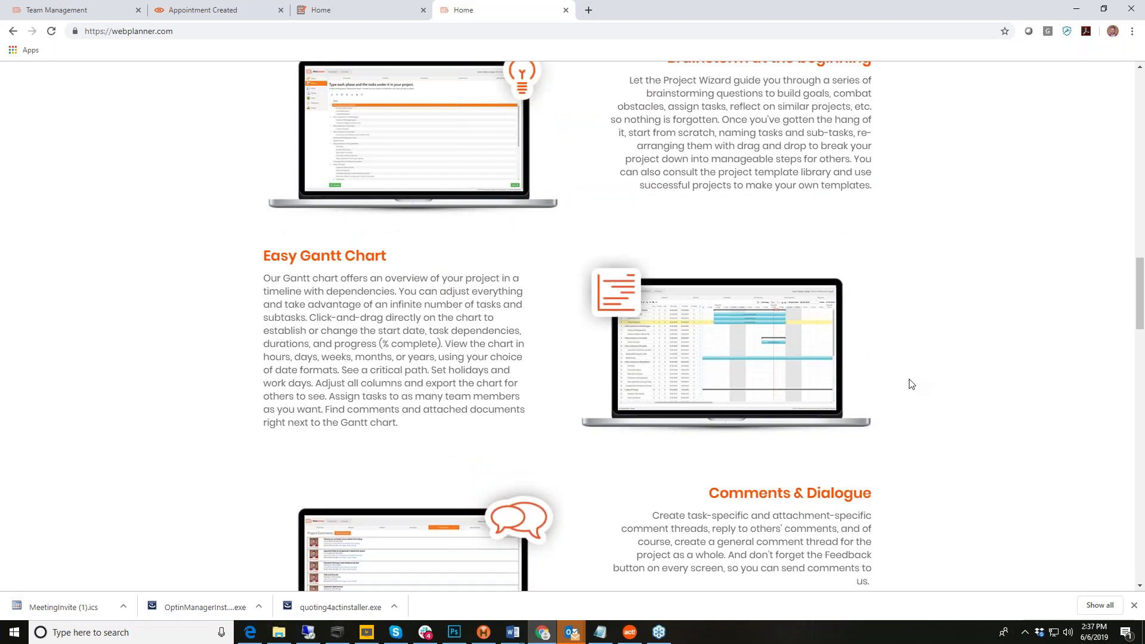
scroll(911, 382, down, 20)
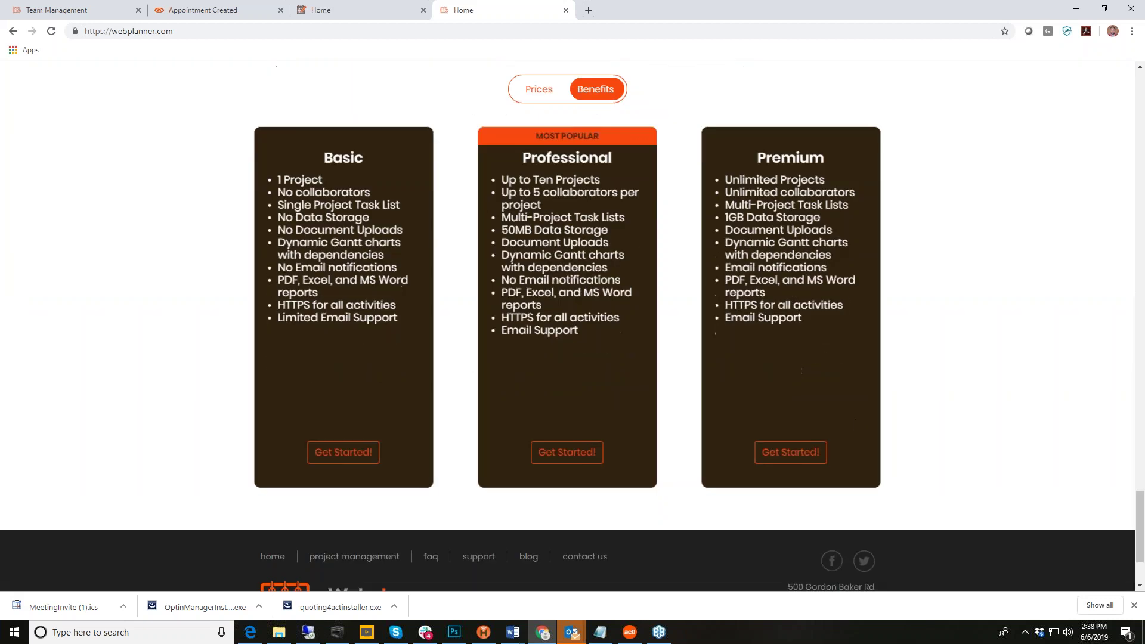
click(537, 89)
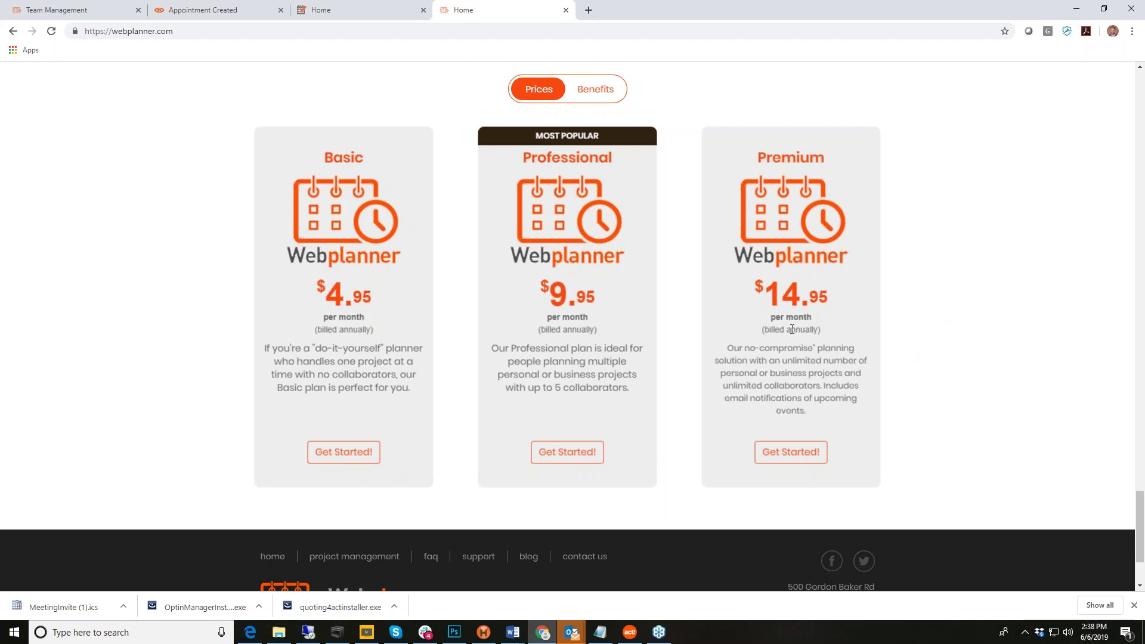
scroll(573, 327, up, 2)
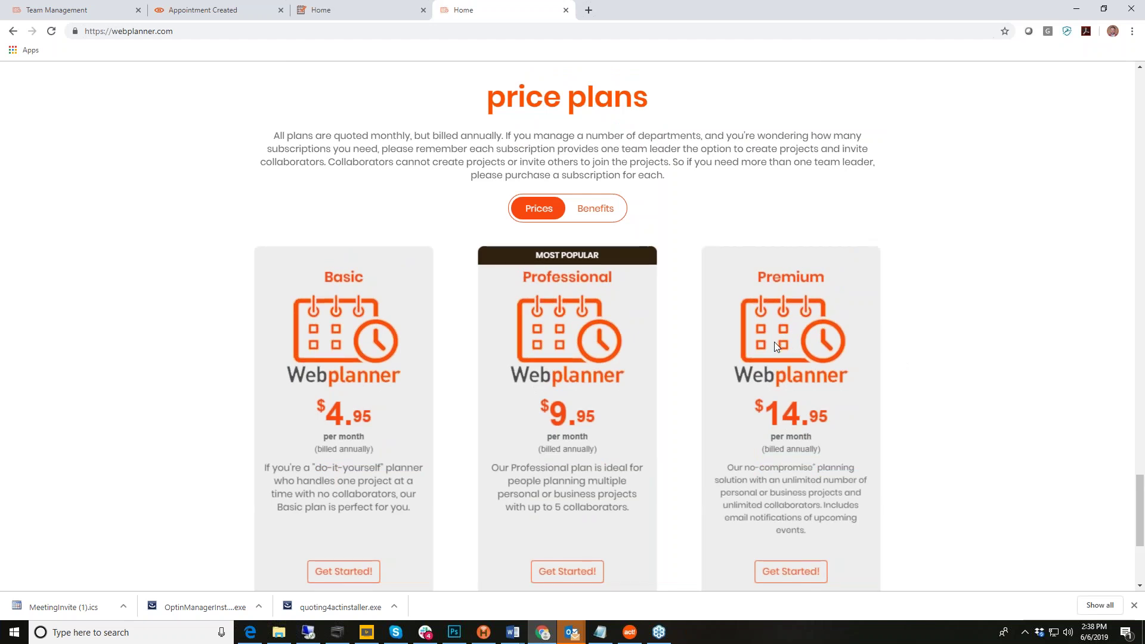
scroll(768, 352, up, 15)
scroll(769, 352, up, 3)
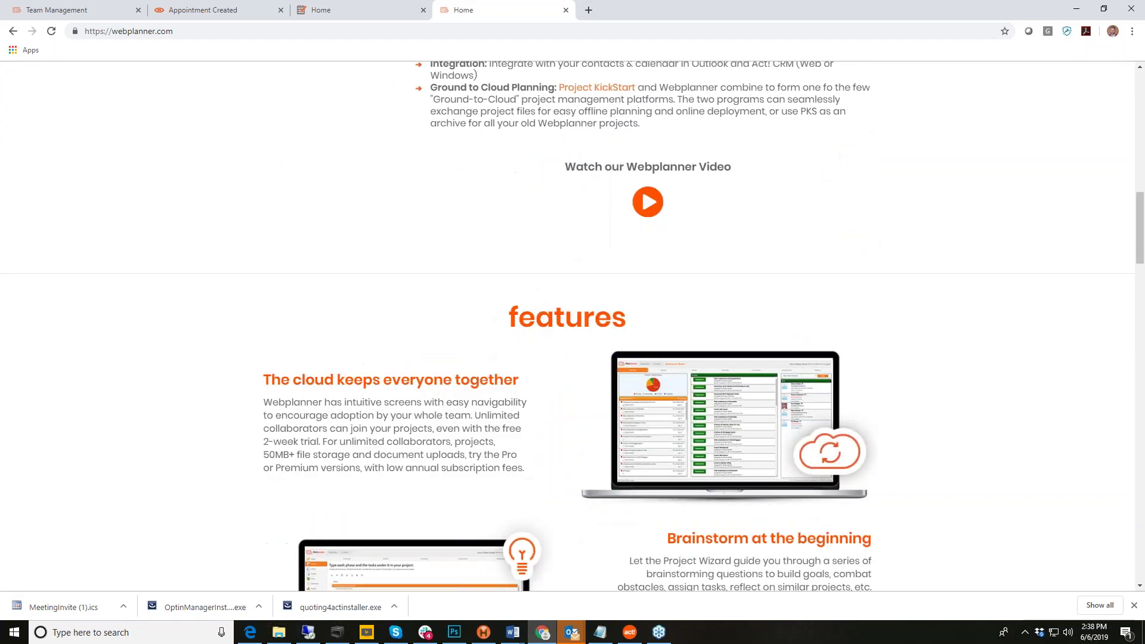
scroll(785, 344, up, 10)
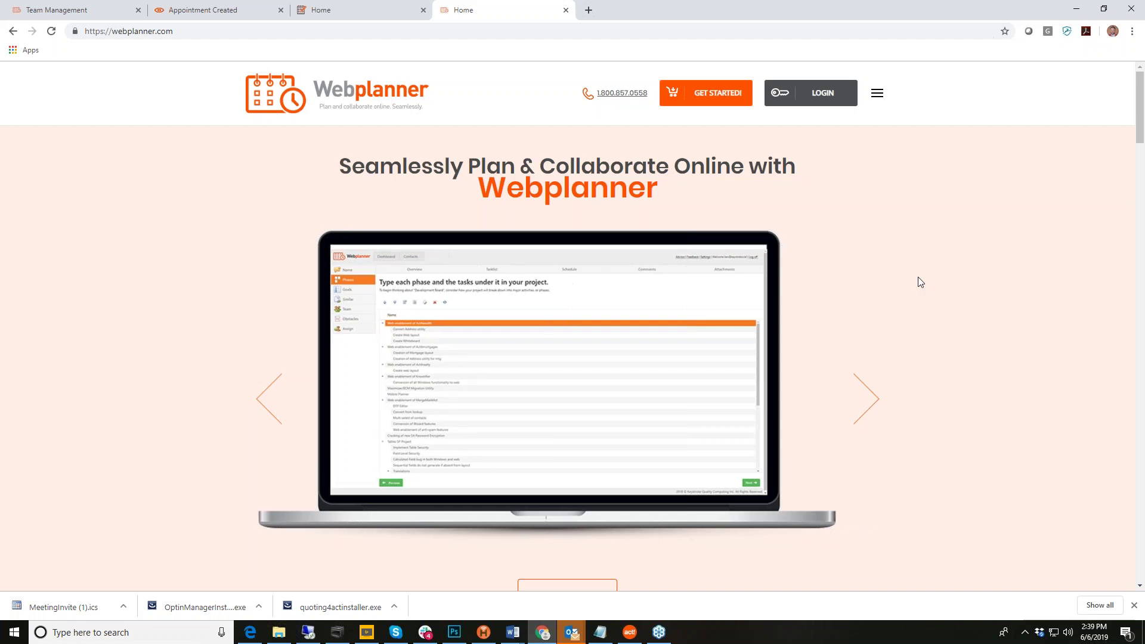
Step: Go back to the Team Management tab and open the Contacts card grid
click(210, 9)
click(87, 12)
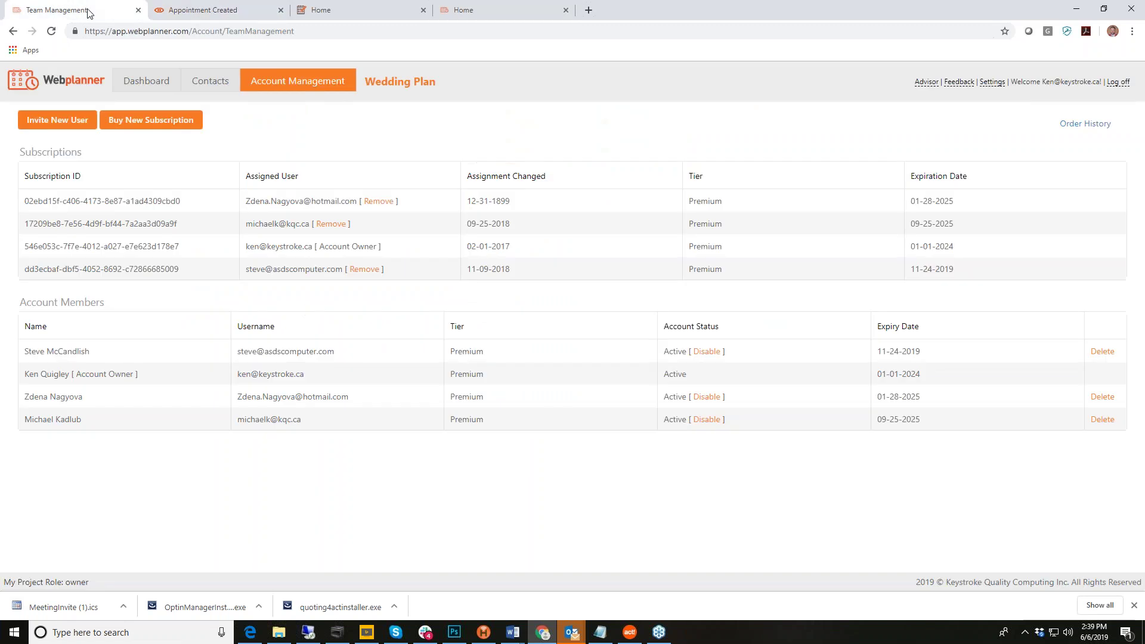
click(210, 87)
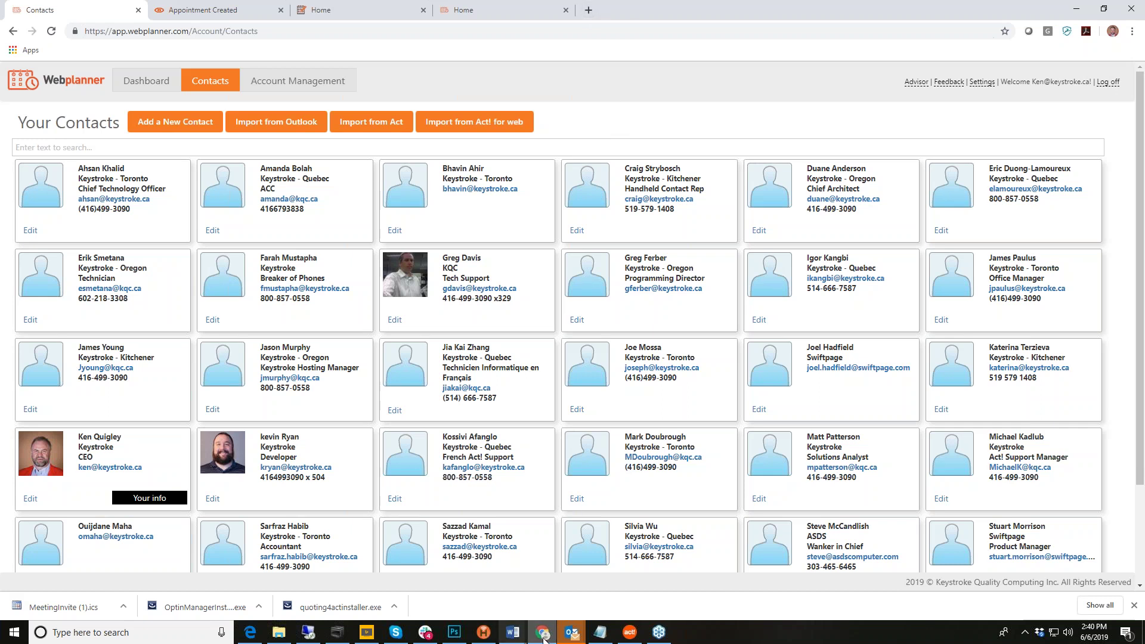
Step: Switch to Act! Premium's Opportunities list from the taskbar
click(636, 637)
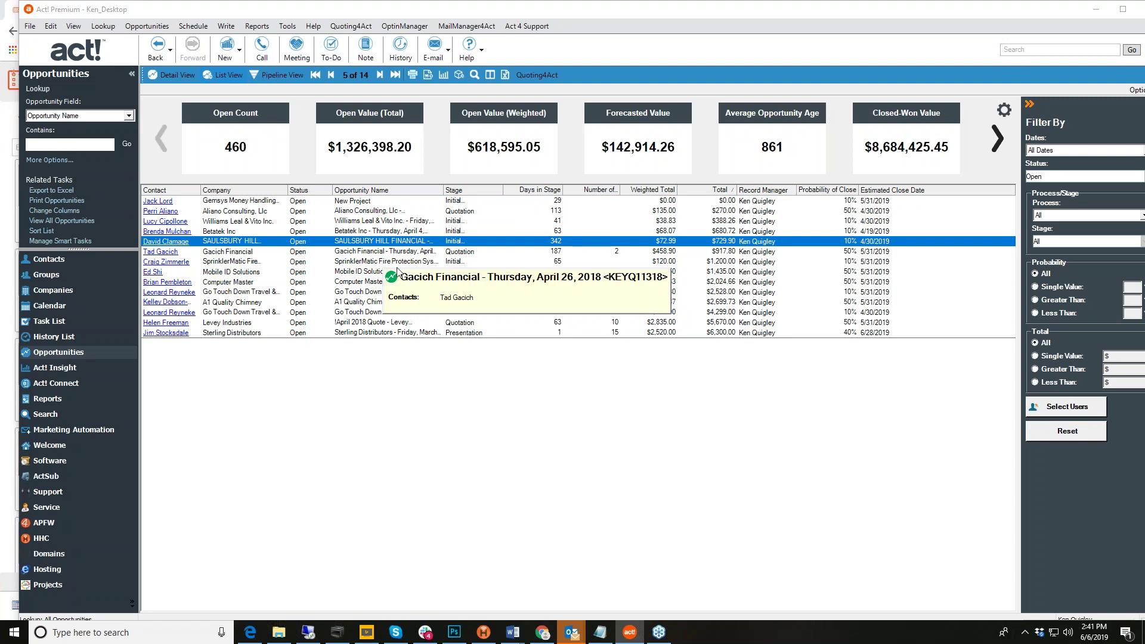
Step: Open the Go Touch Down Travel & Tours opportunity and view its Level 3 Tech Support product
click(385, 293)
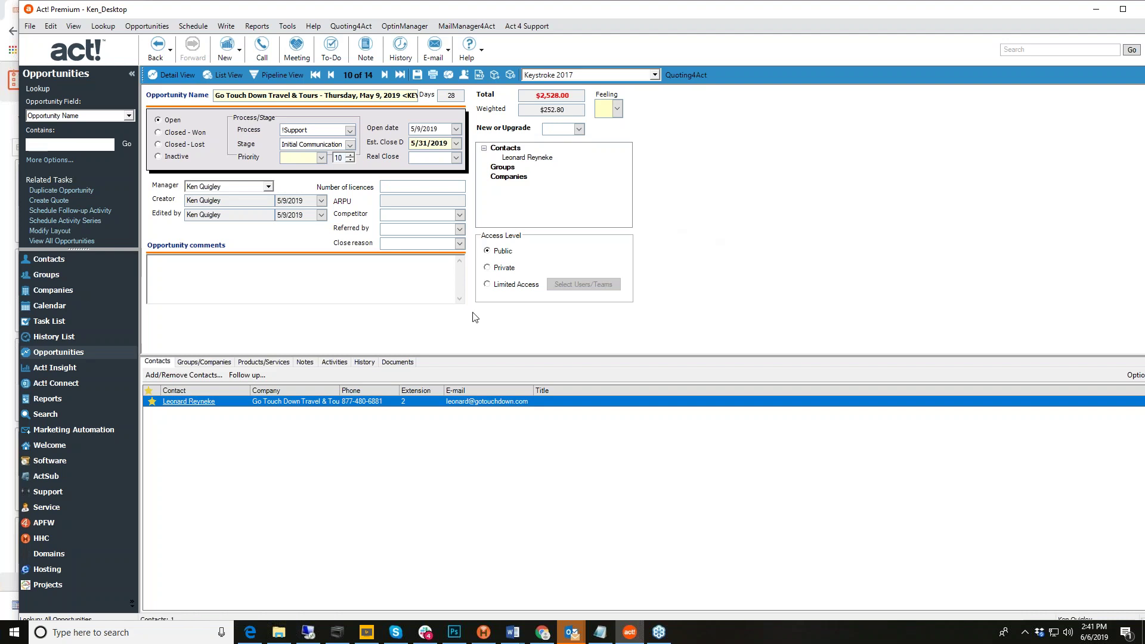
click(266, 362)
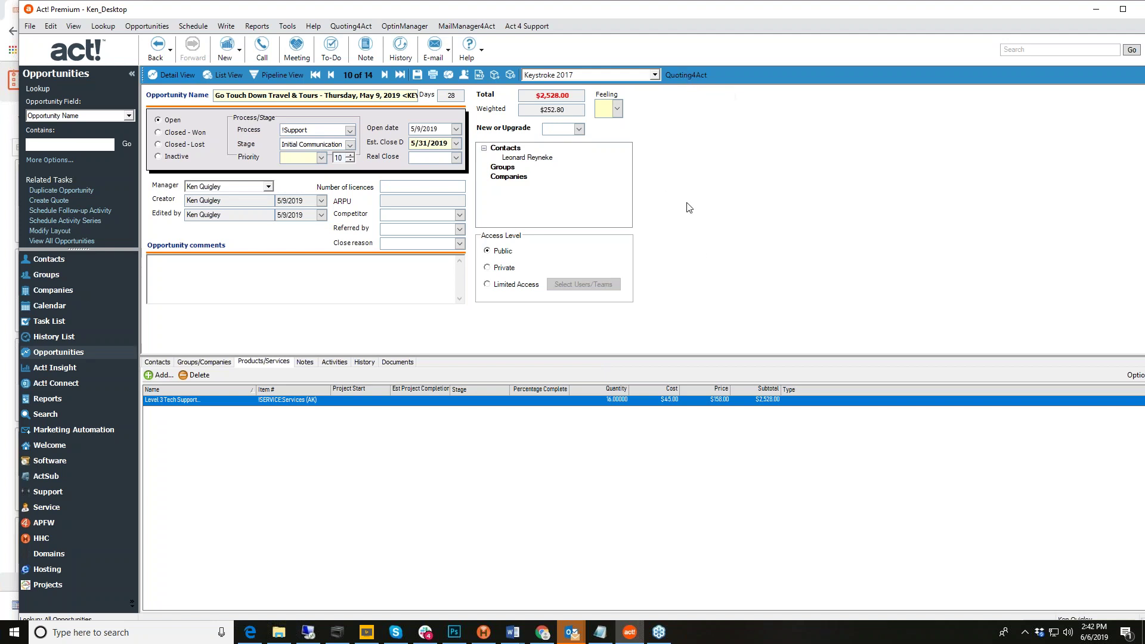
click(344, 28)
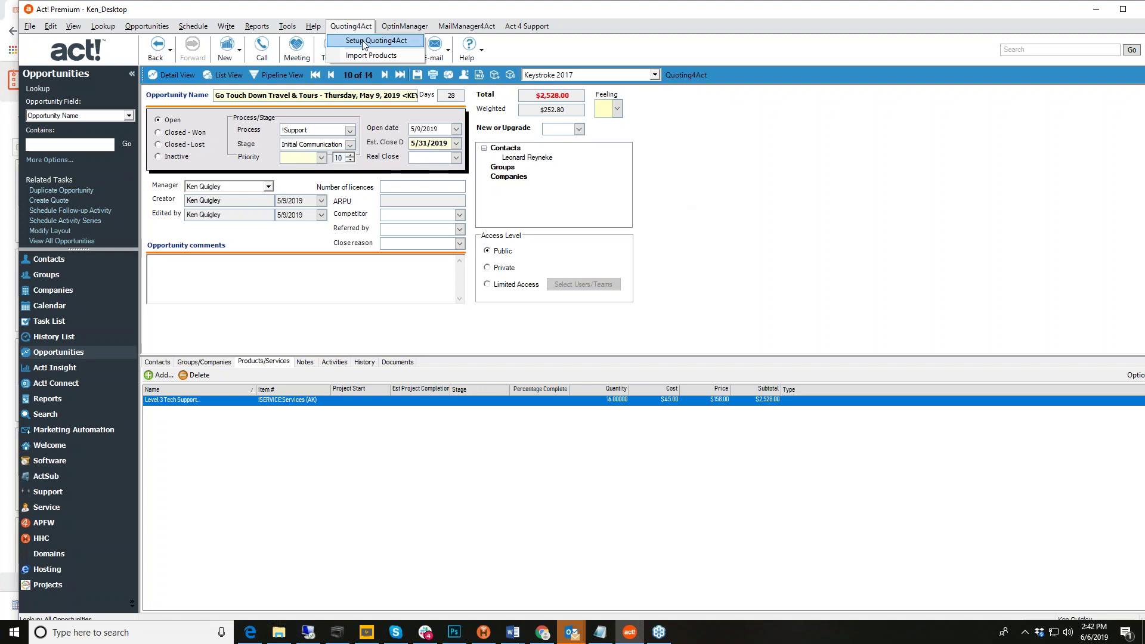
Step: Decline the Quoting4Act setup database lock and open a CAD quote: 16 units at 158.00
click(404, 43)
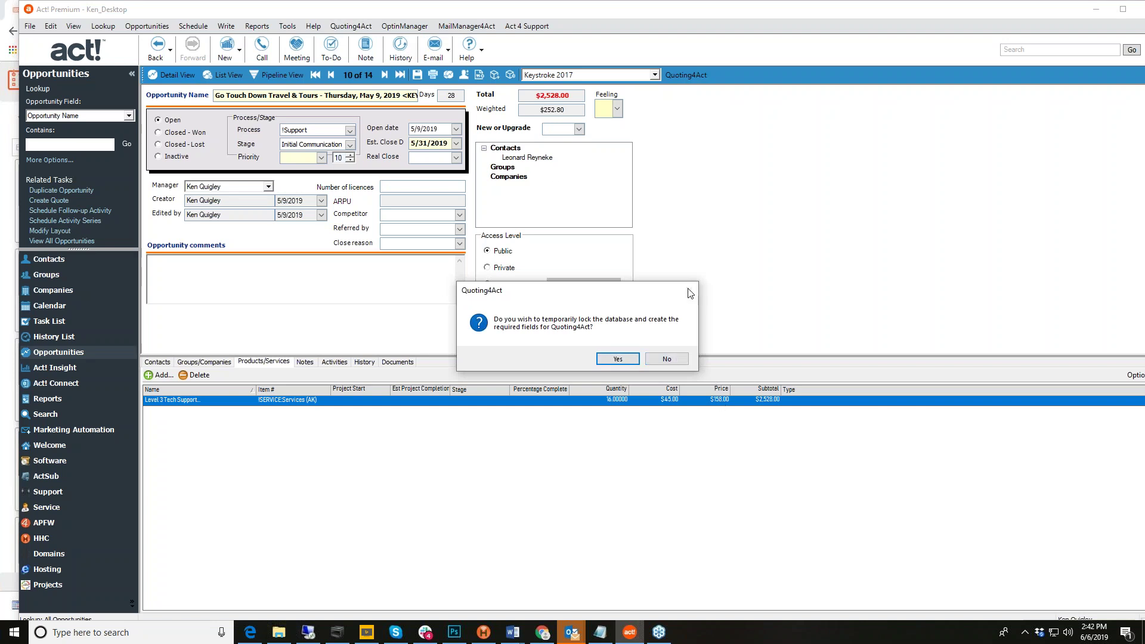
click(677, 360)
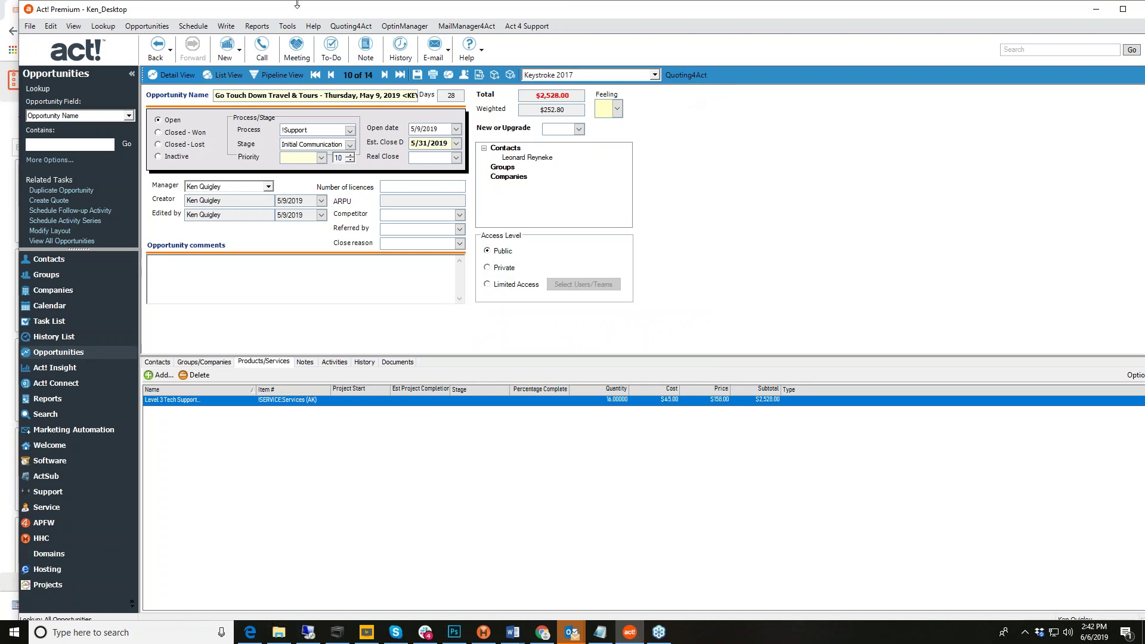
click(351, 26)
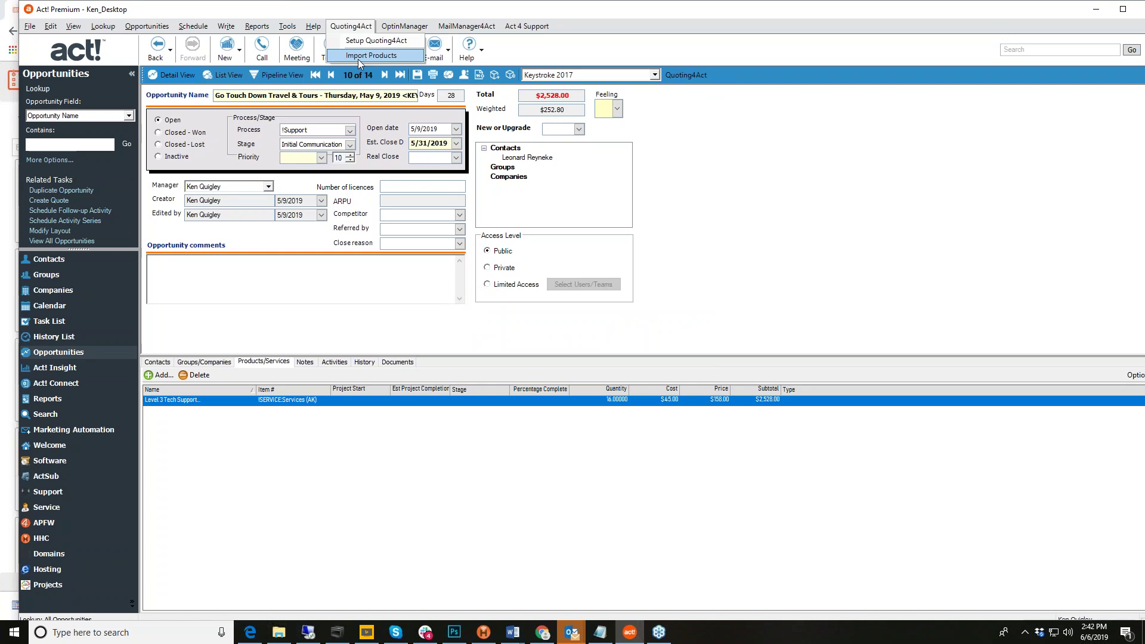
click(742, 189)
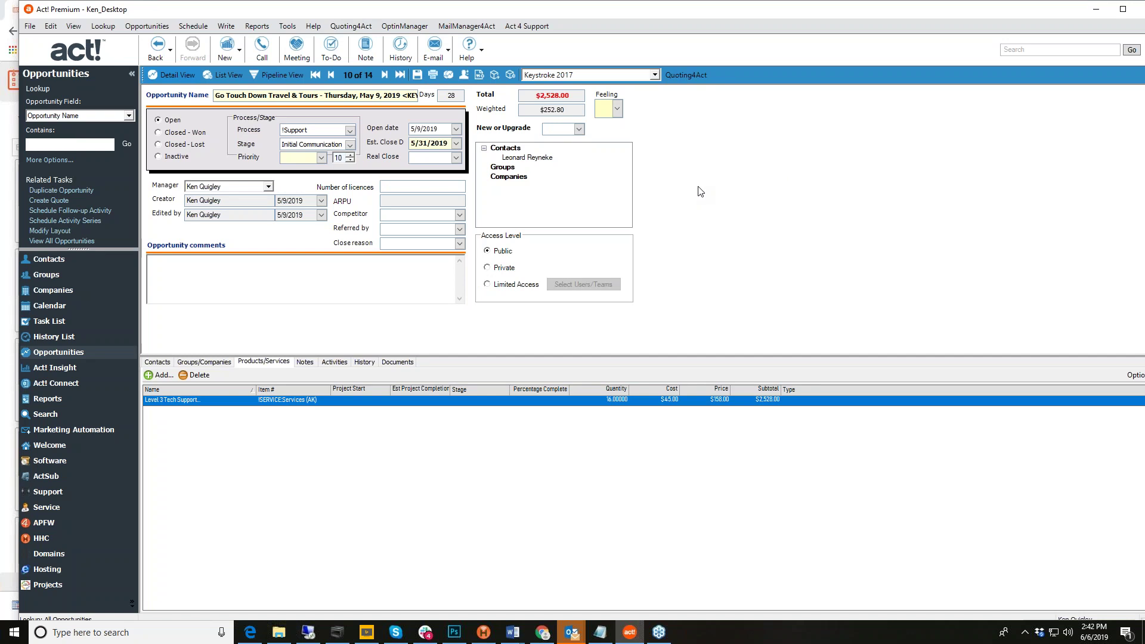
click(686, 74)
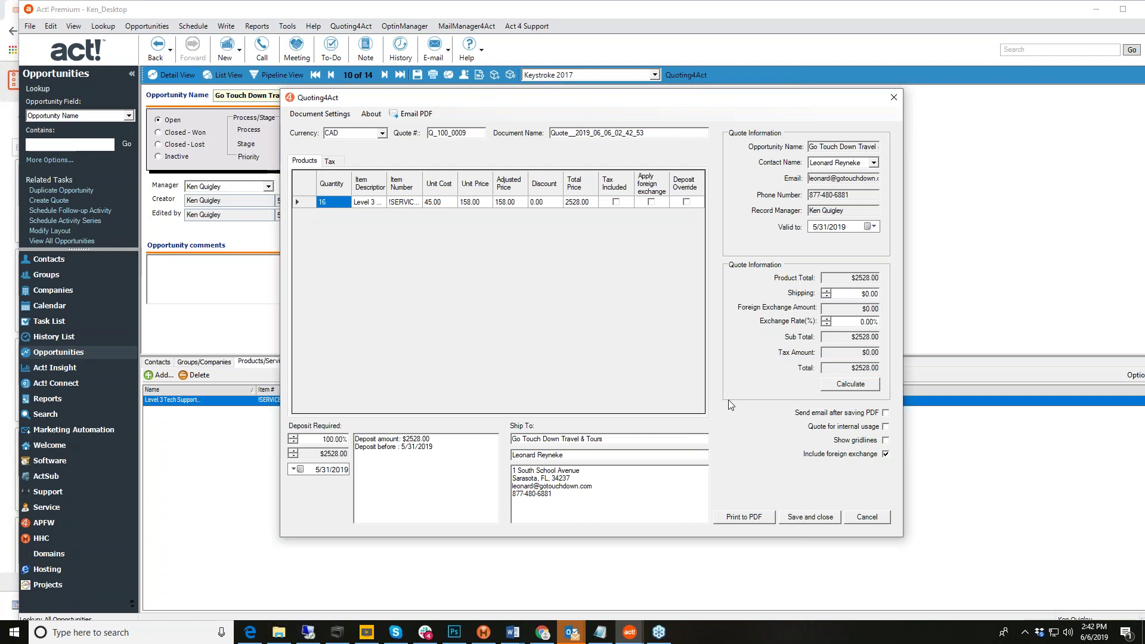
Step: Apply the Beer Company preset in the quote's Document Settings
click(325, 116)
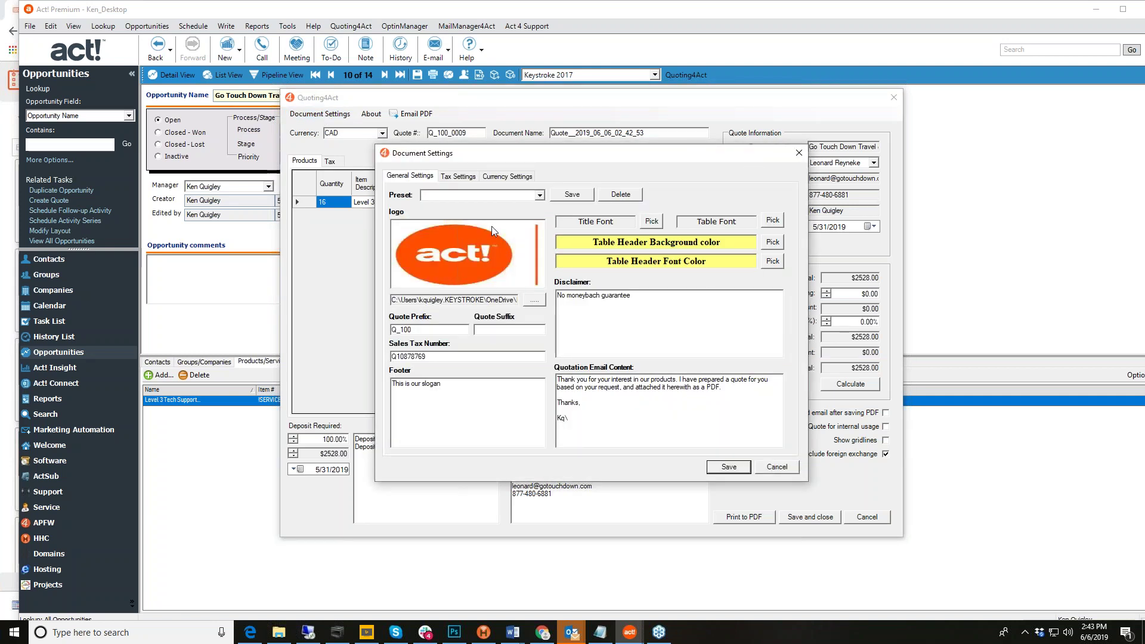
click(541, 196)
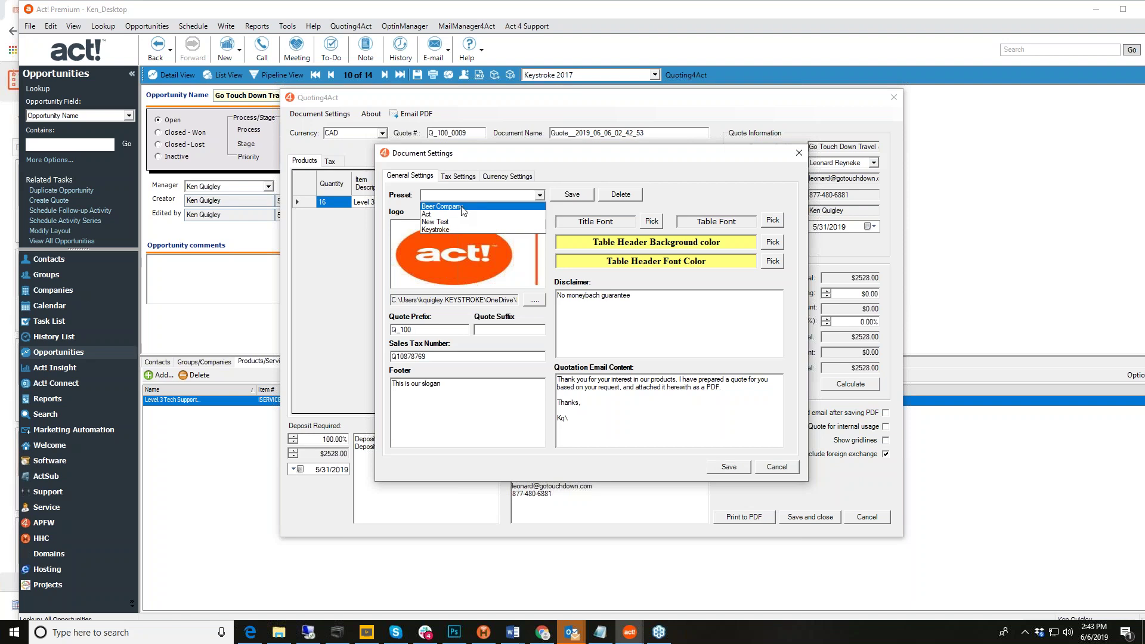
click(462, 207)
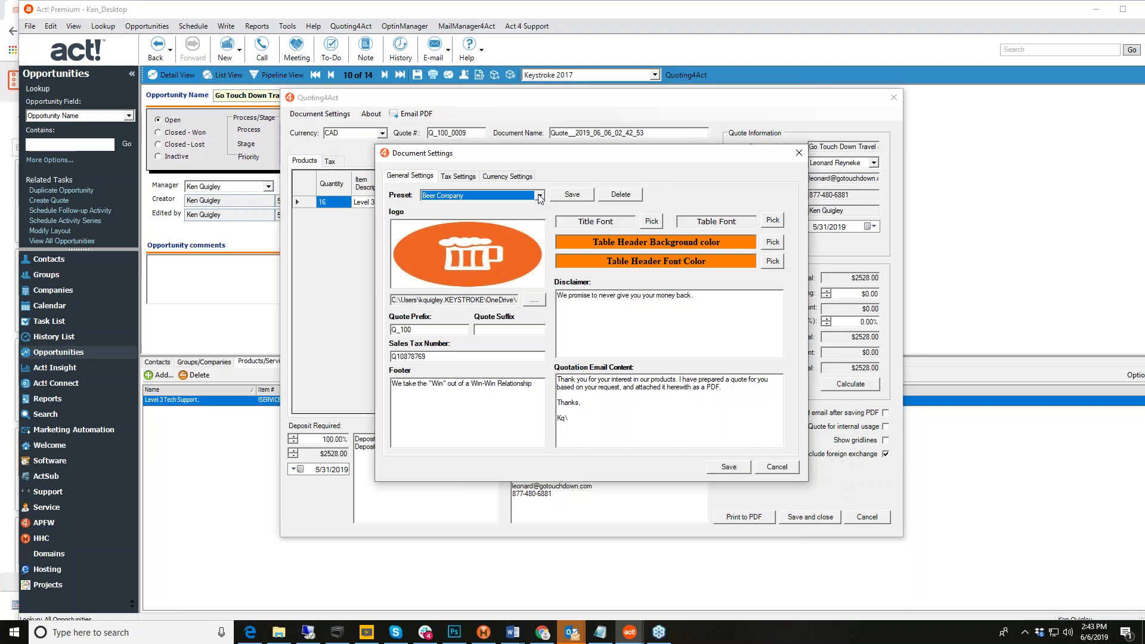
click(540, 197)
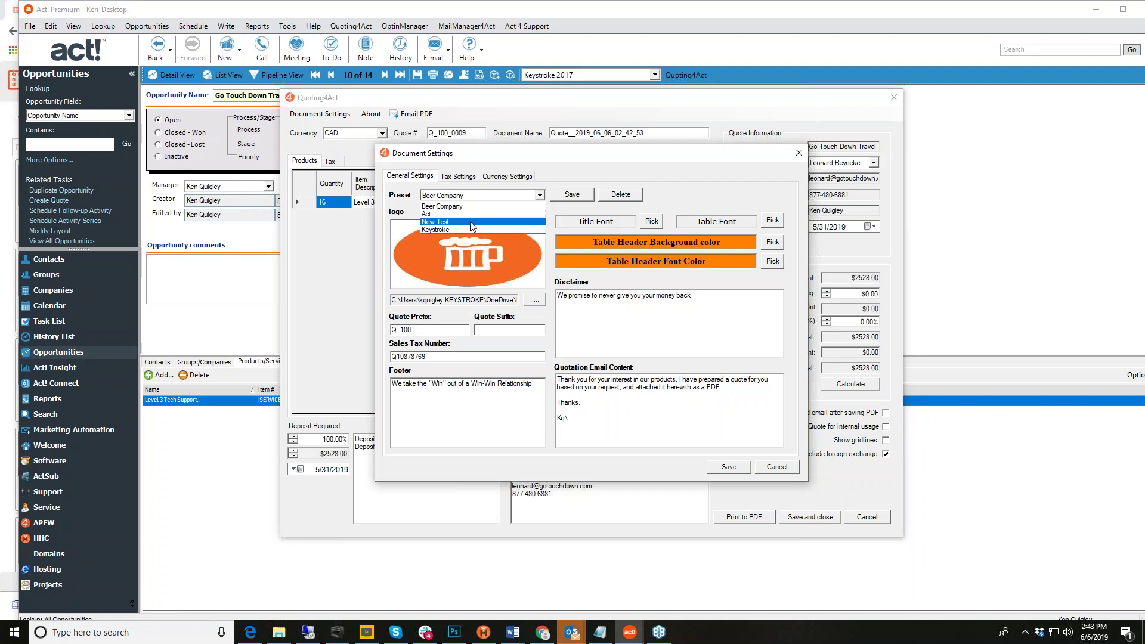
click(442, 206)
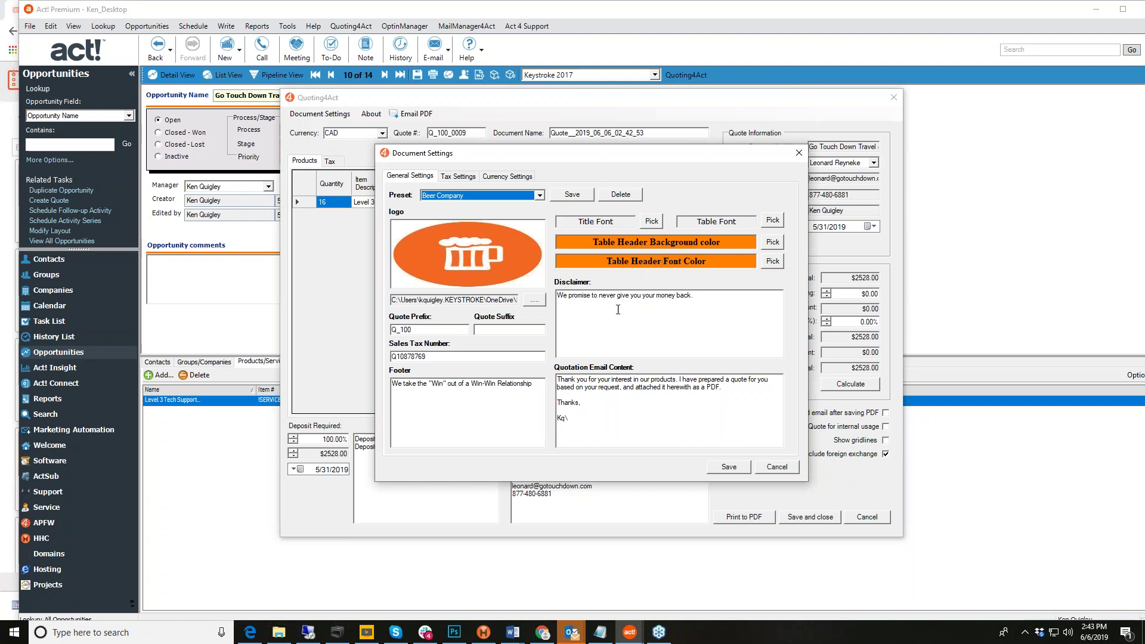
Step: Review the Quote Prefix, footer and disclaimer text, then go to Tax Settings
click(440, 330)
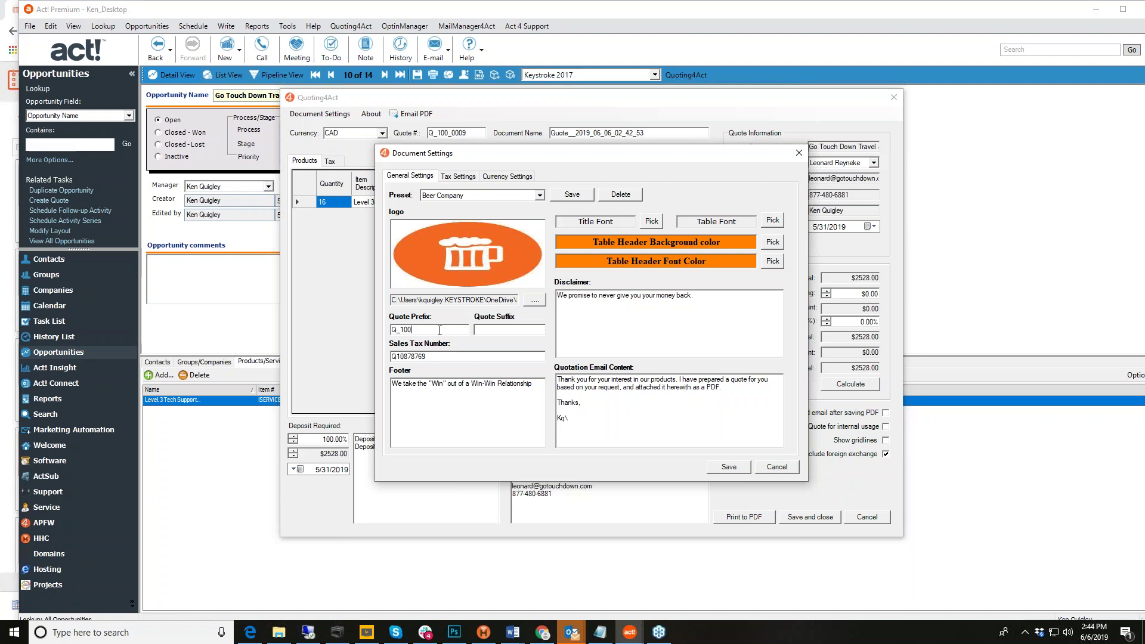
key(Home)
click(535, 386)
click(597, 297)
click(463, 174)
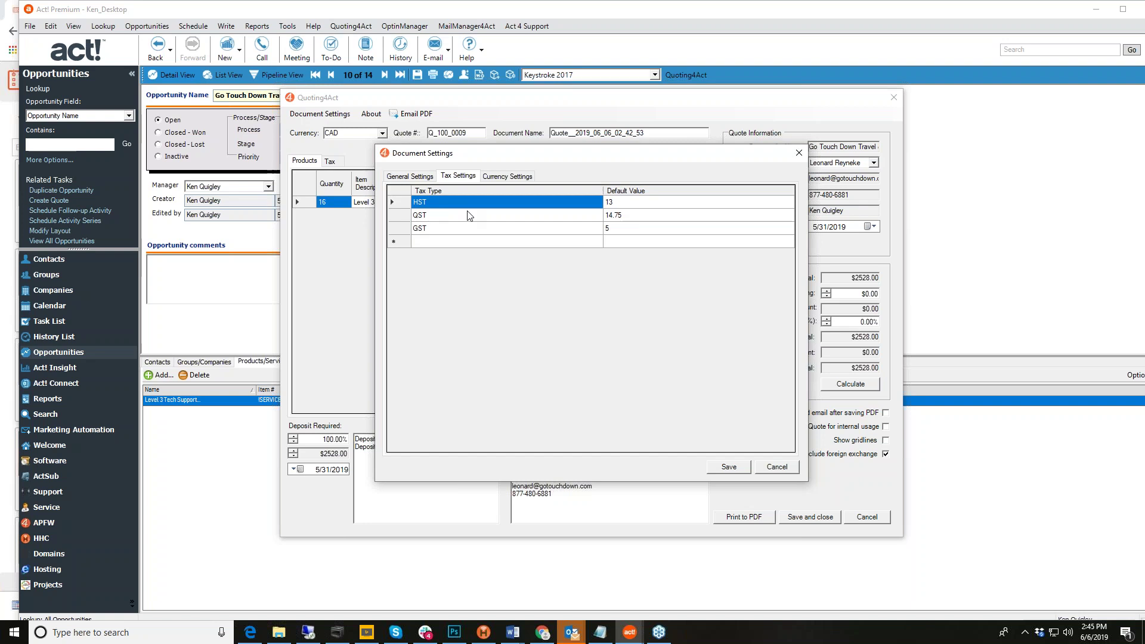
Step: Check the QST and GST tax rows, then view the CAD and USD currency settings
click(457, 216)
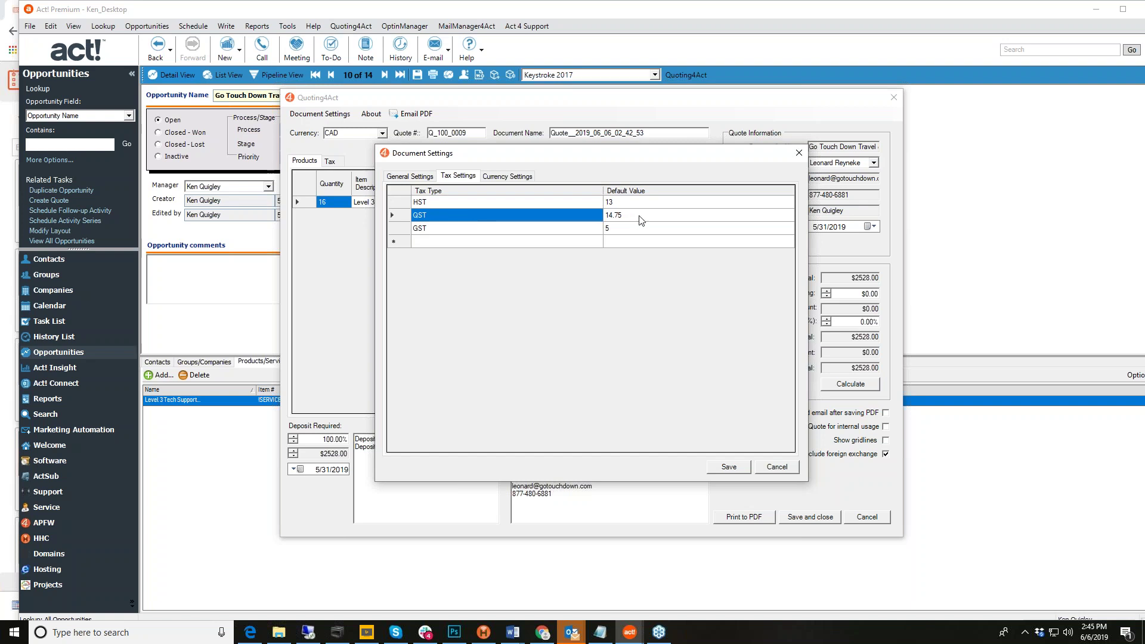
click(464, 230)
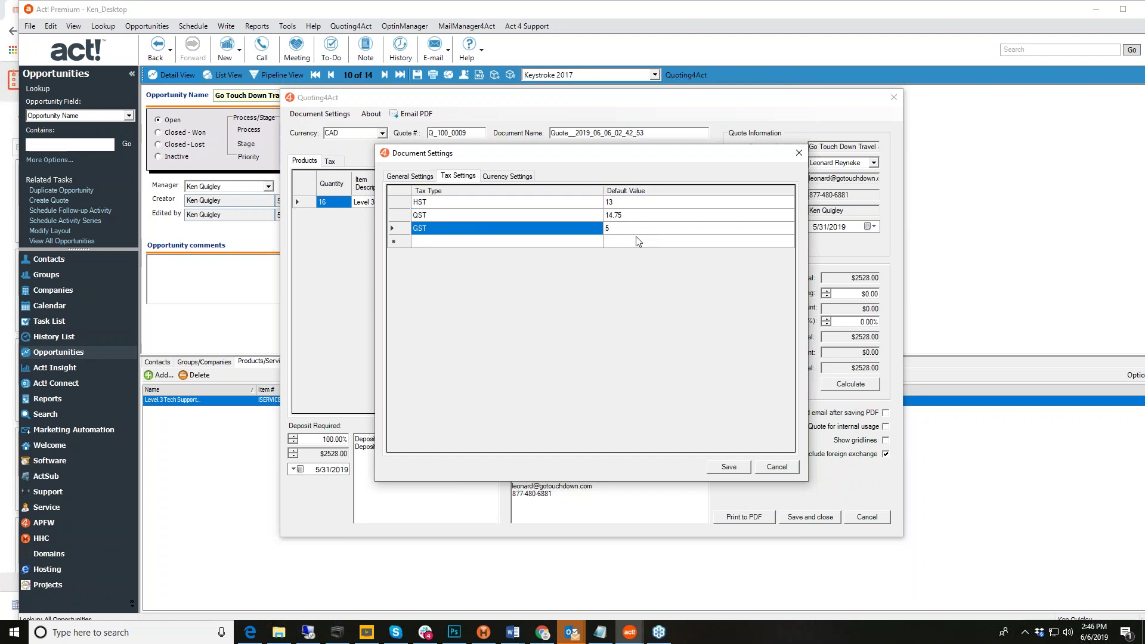
click(504, 177)
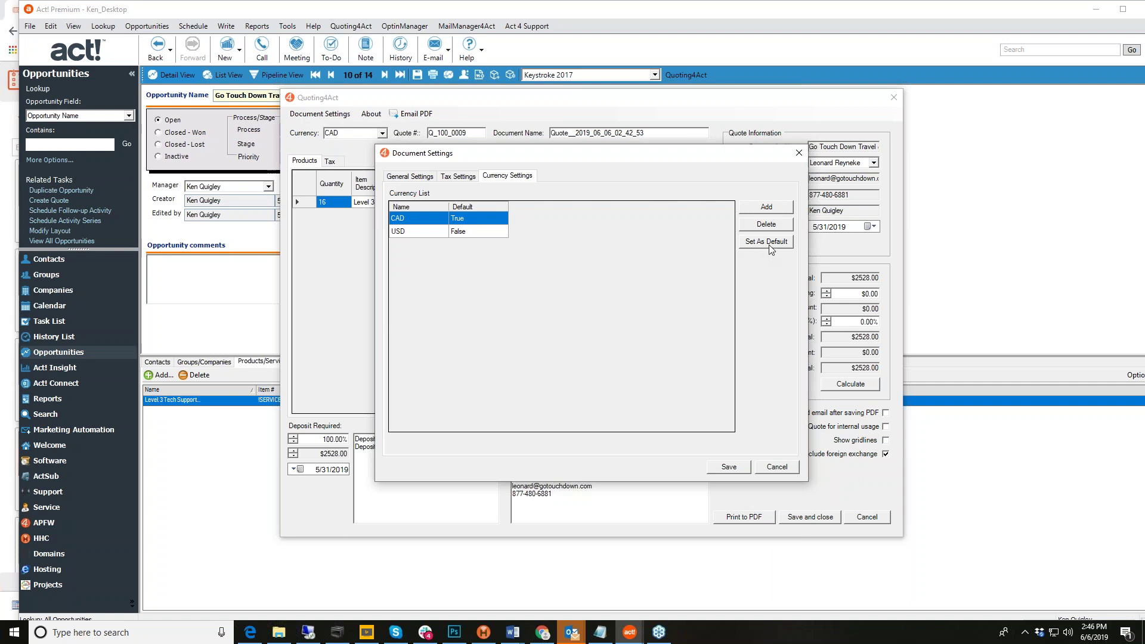
Step: Confirm the Beer Company preset with Q_100 prefix on General Settings and save
click(410, 176)
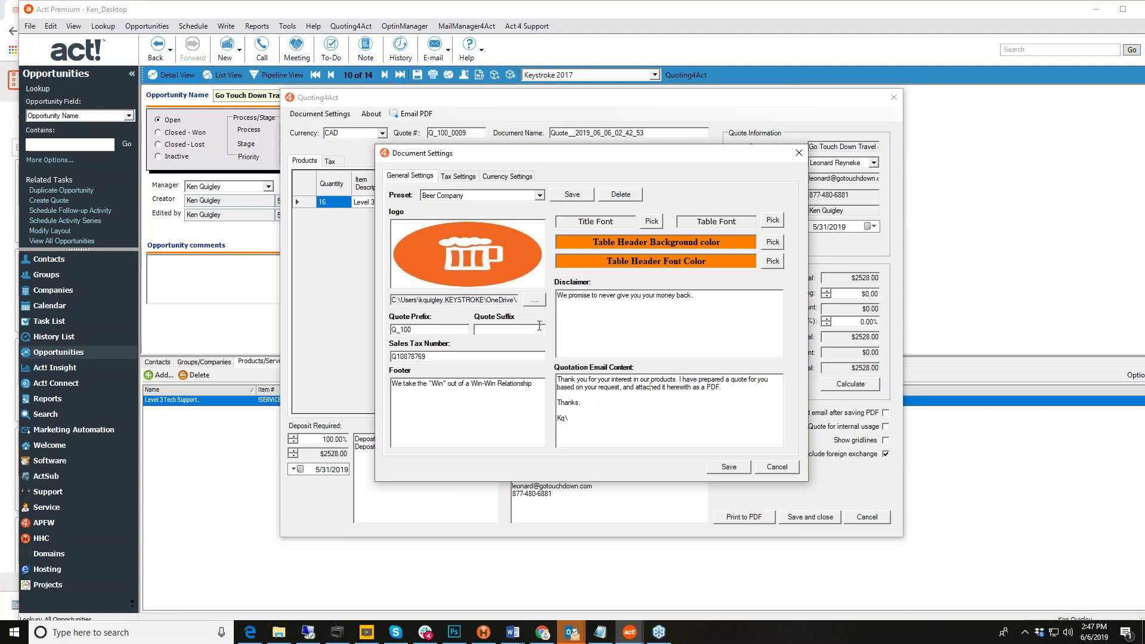
click(740, 471)
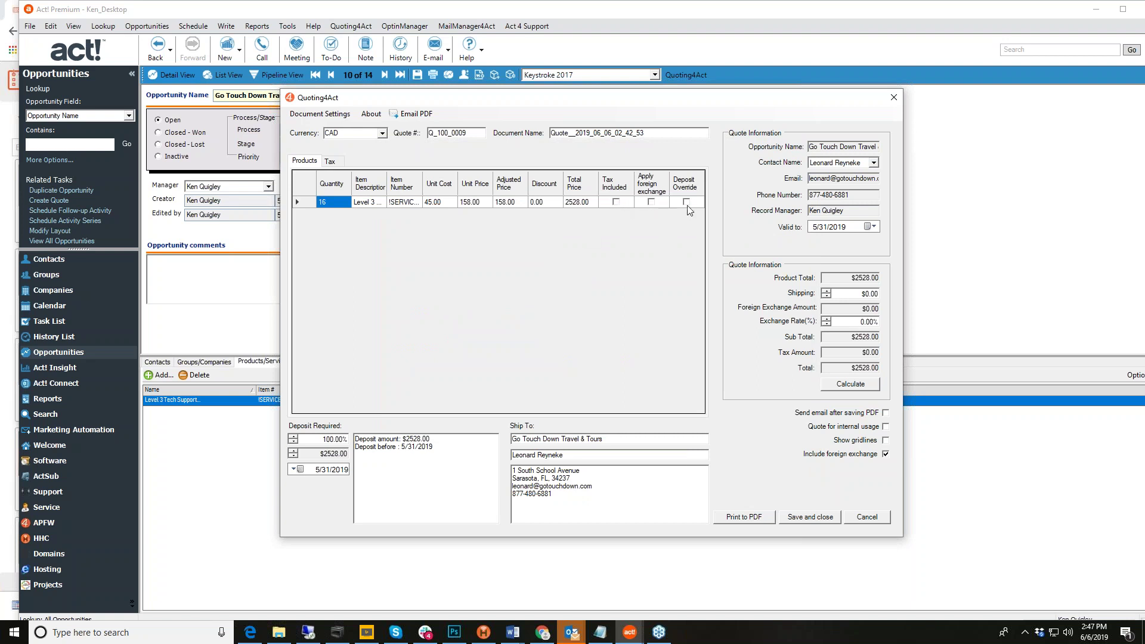
Step: Lower the deposit to 50% ($1264.00), exclude foreign exchange, and generate the quote PDF
click(293, 443)
click(293, 443)
click(293, 443)
drag(294, 445, 294, 445)
click(887, 455)
click(743, 519)
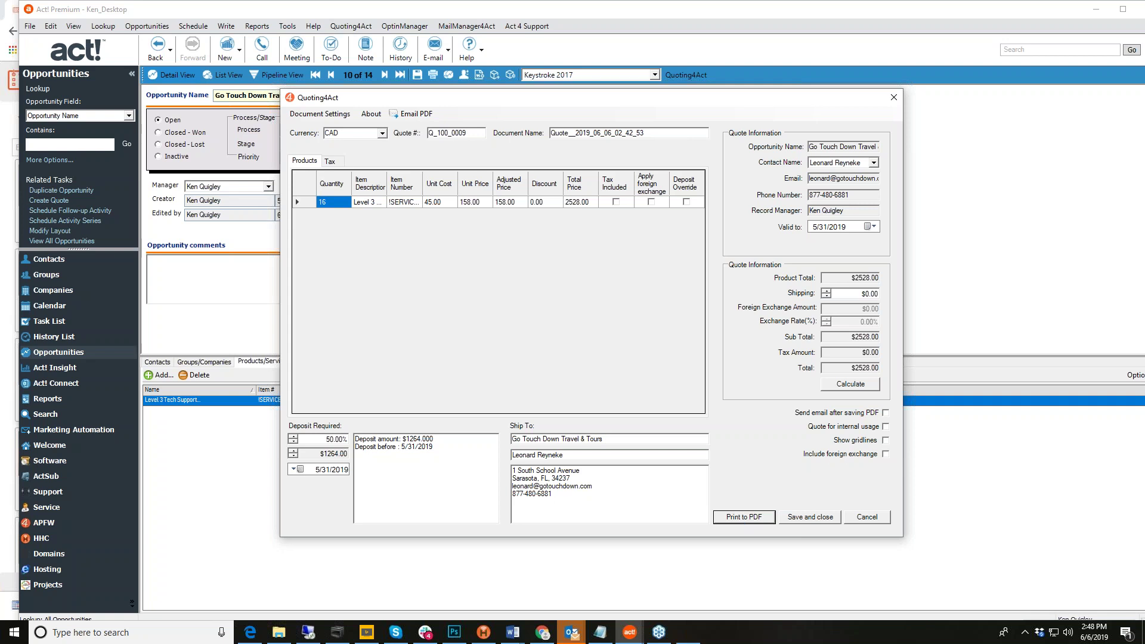
Step: Maximize the Q_100_0009 quote PDF in Acrobat and scroll through its line items and totals
drag(868, 34, 531, 29)
click(769, 21)
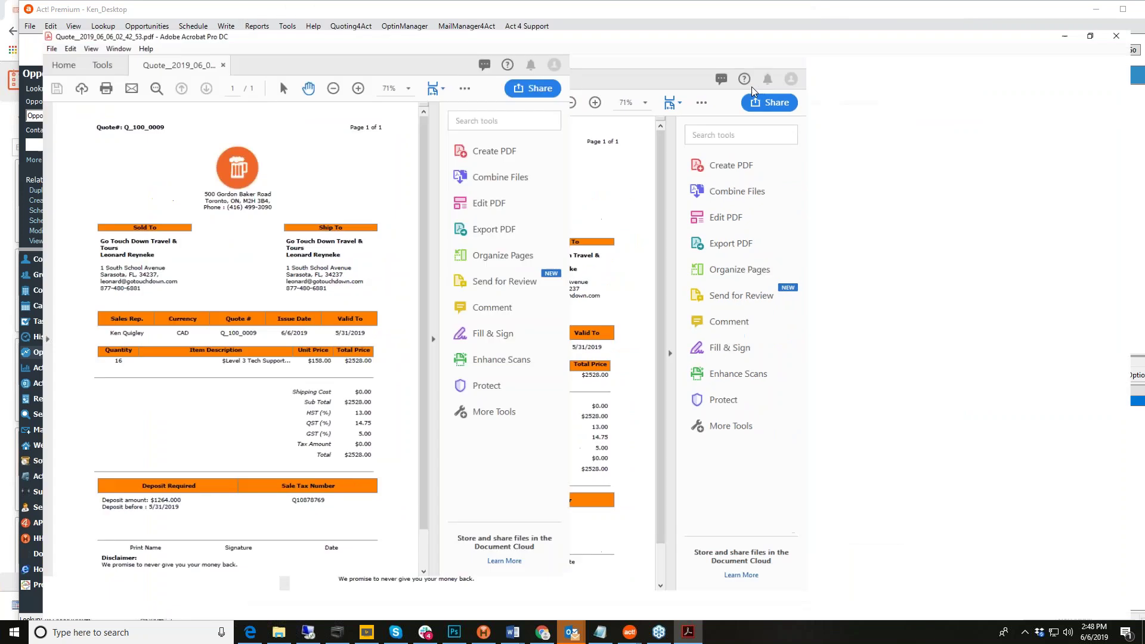
scroll(676, 236, down, 4)
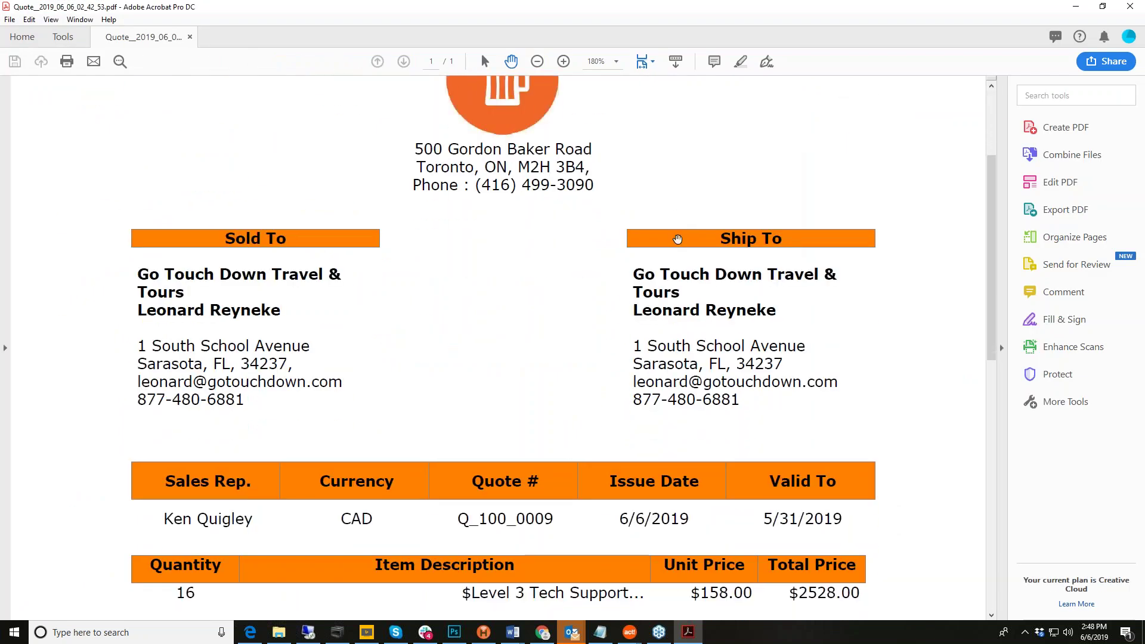
scroll(676, 239, up, 5)
scroll(676, 245, down, 1)
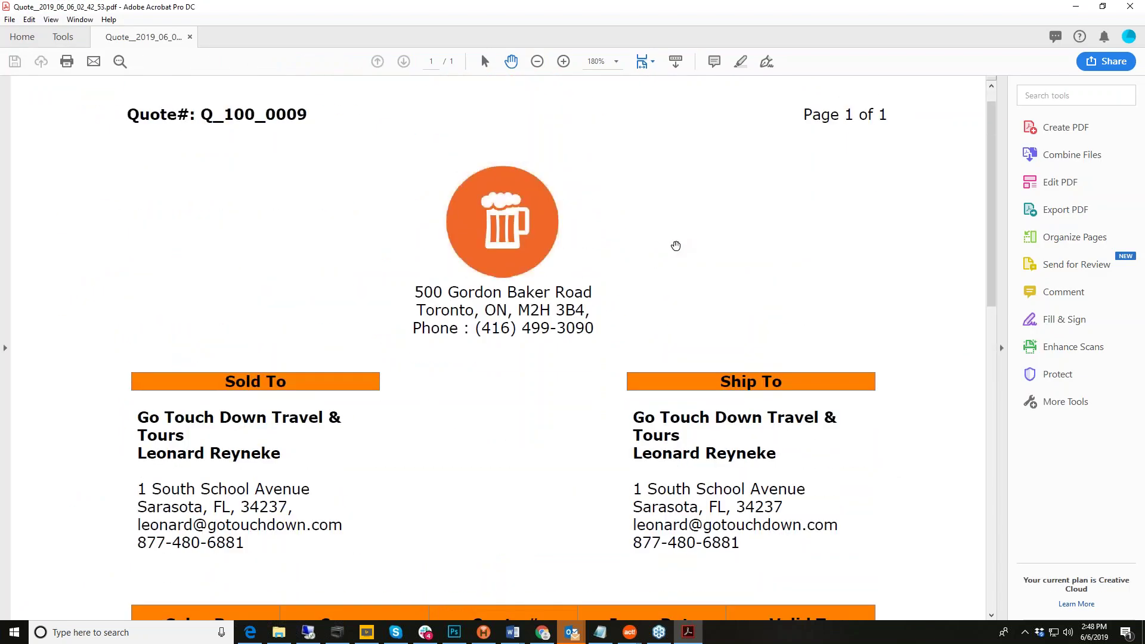
scroll(676, 246, down, 6)
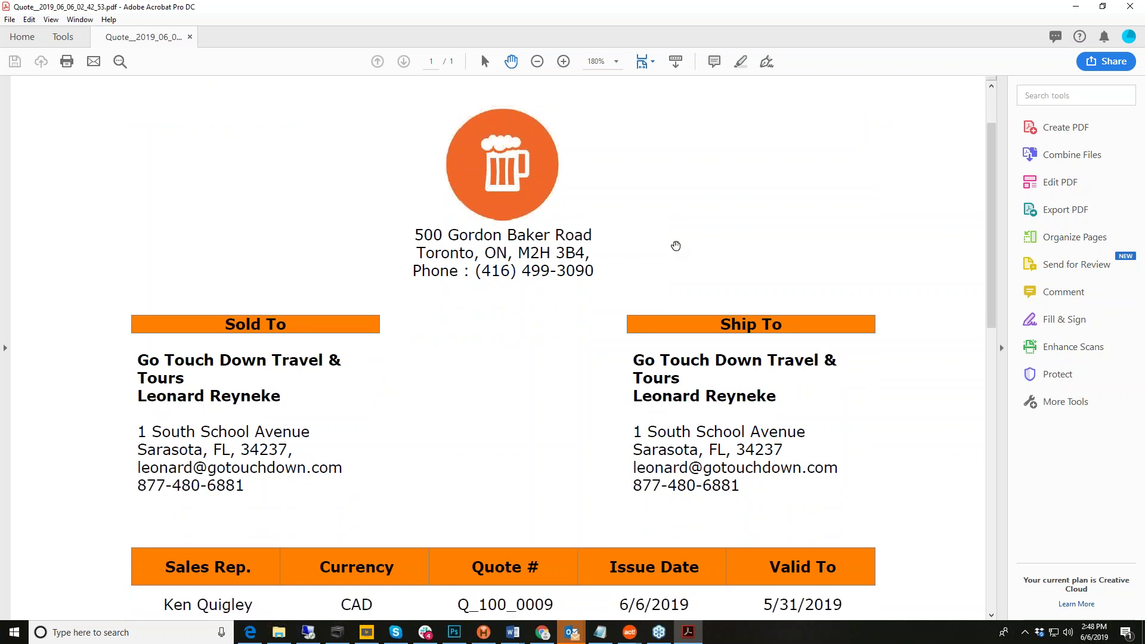
scroll(676, 245, down, 4)
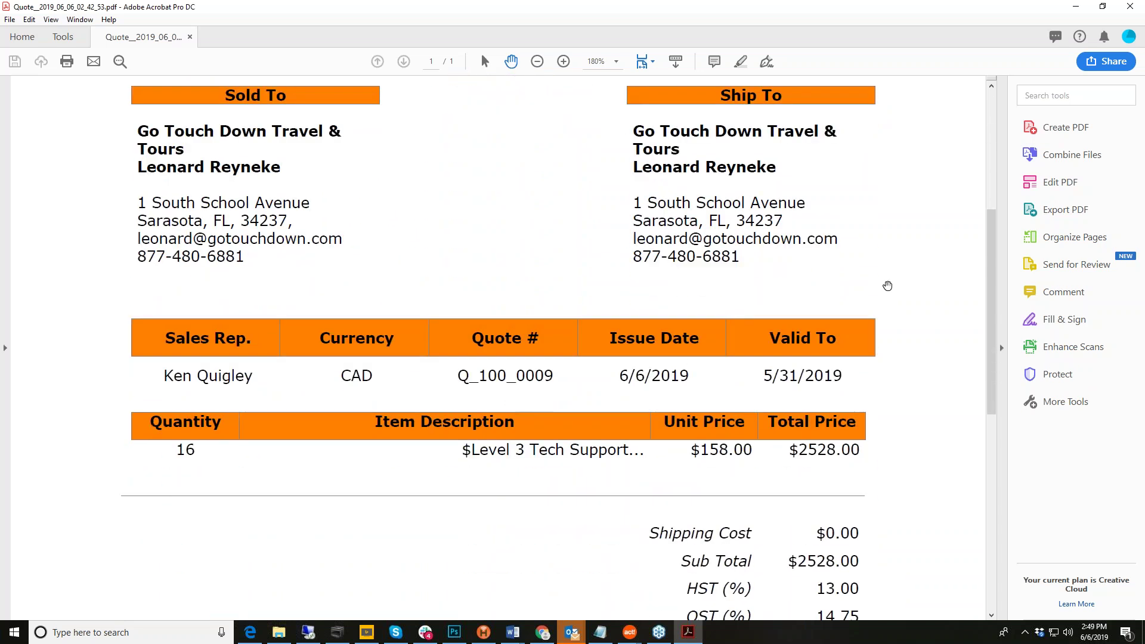
scroll(886, 285, down, 2)
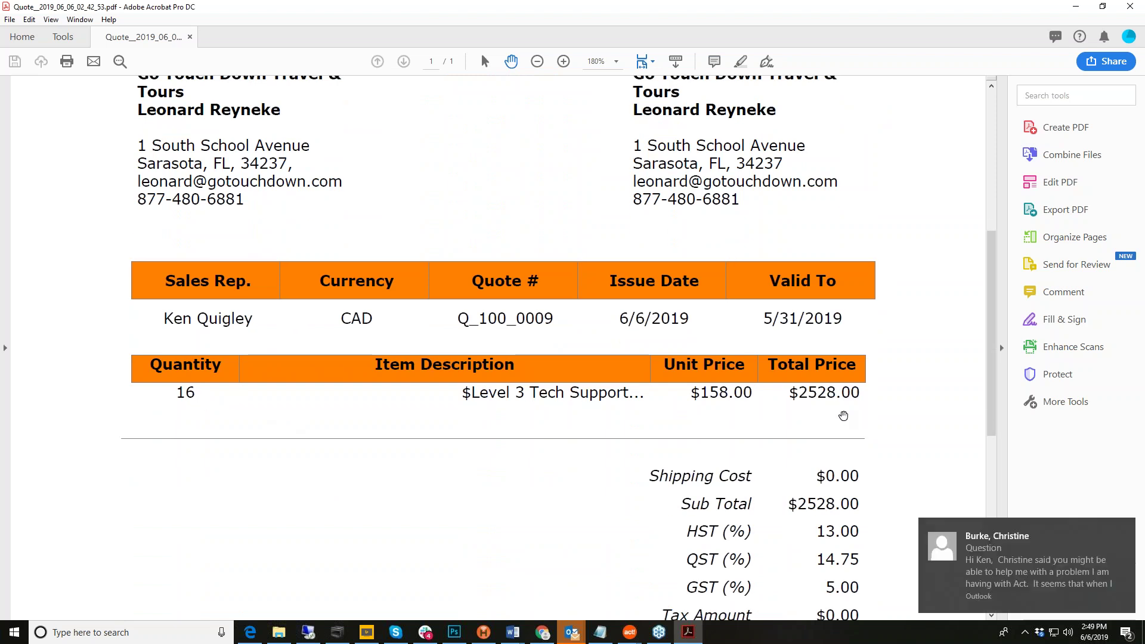
Step: Scroll to the end to check the $1264.00 deposit and Beer Company disclaimer
click(1126, 531)
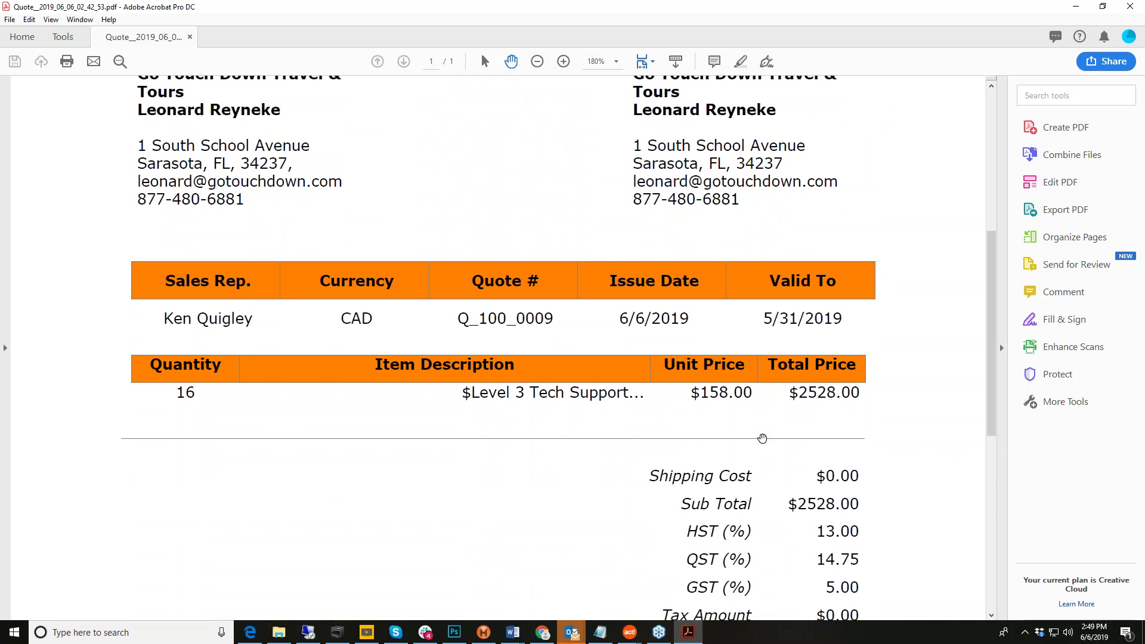
scroll(762, 437, down, 3)
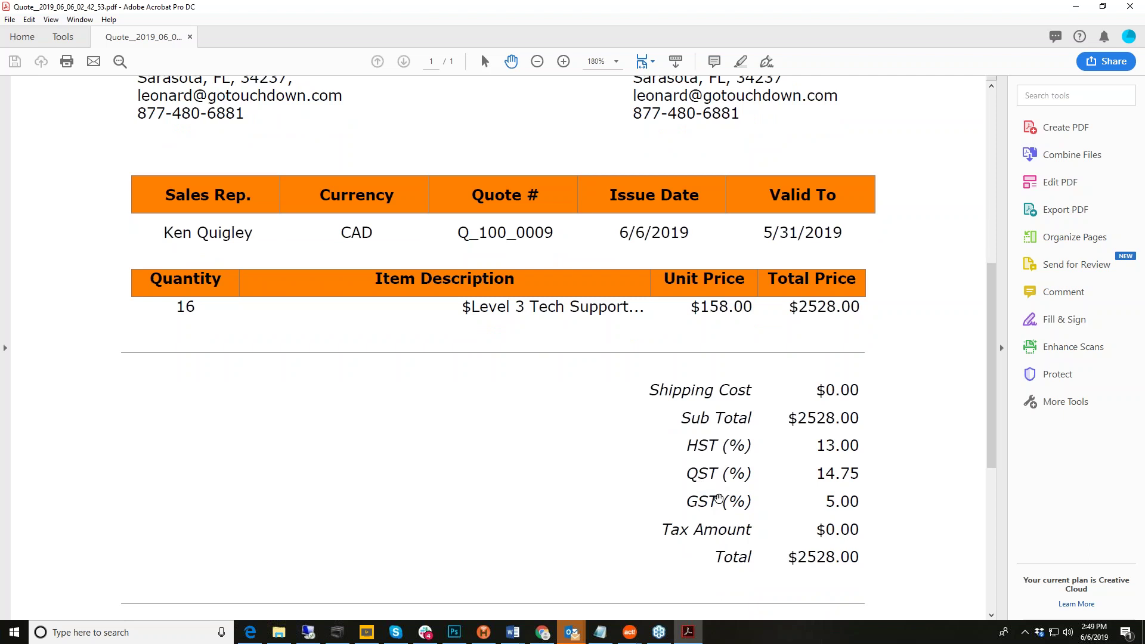
scroll(719, 498, down, 8)
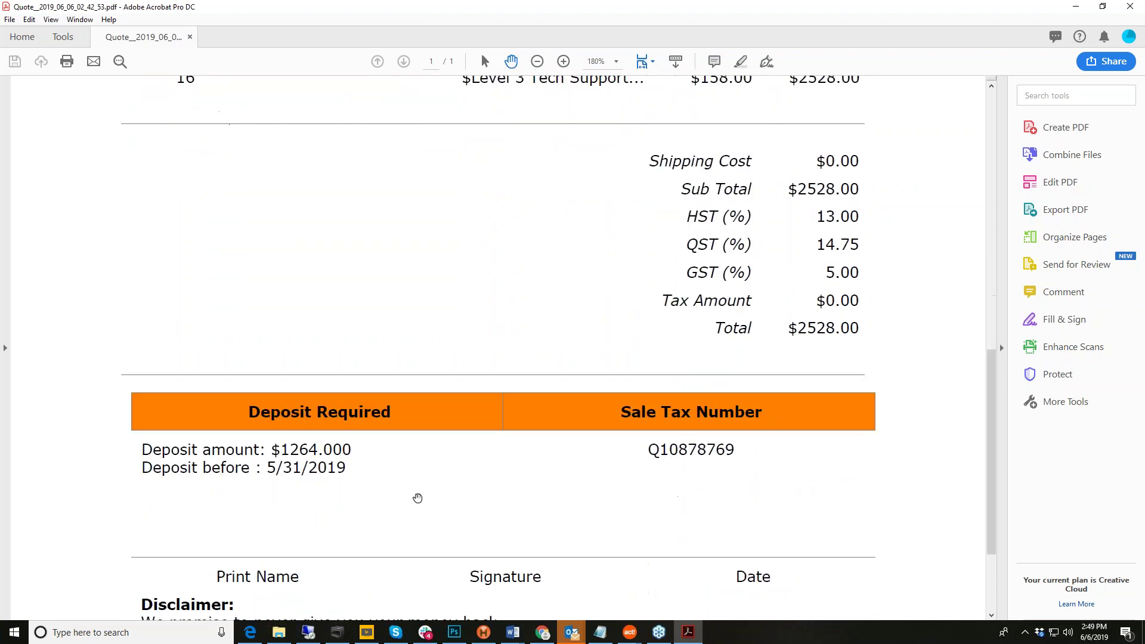
scroll(786, 464, down, 5)
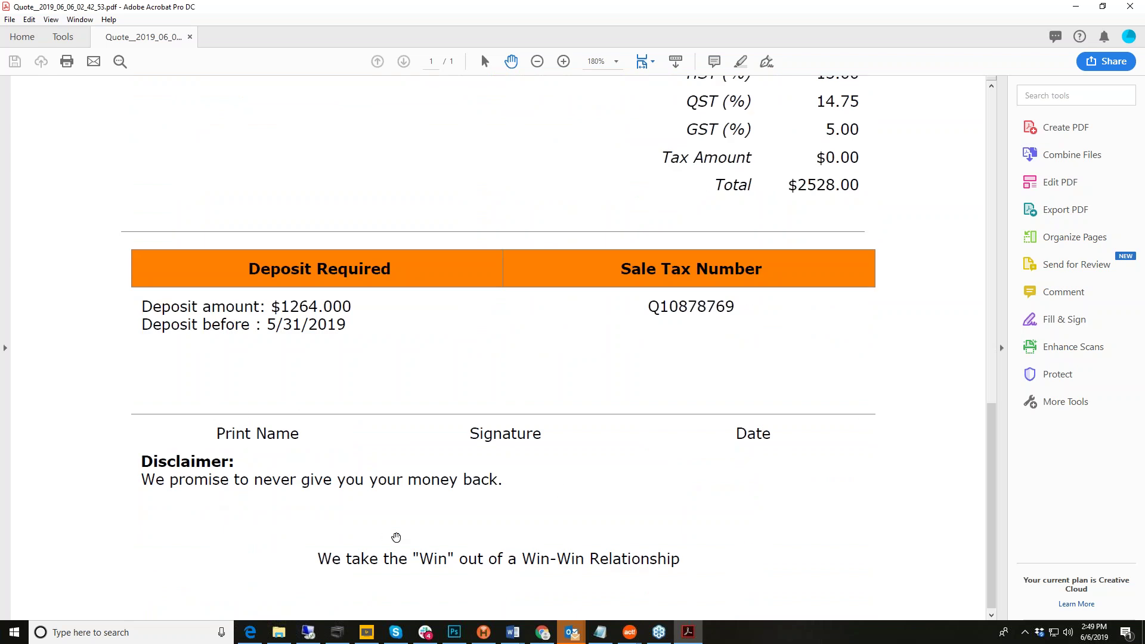
scroll(704, 550, down, 1)
scroll(762, 501, up, 20)
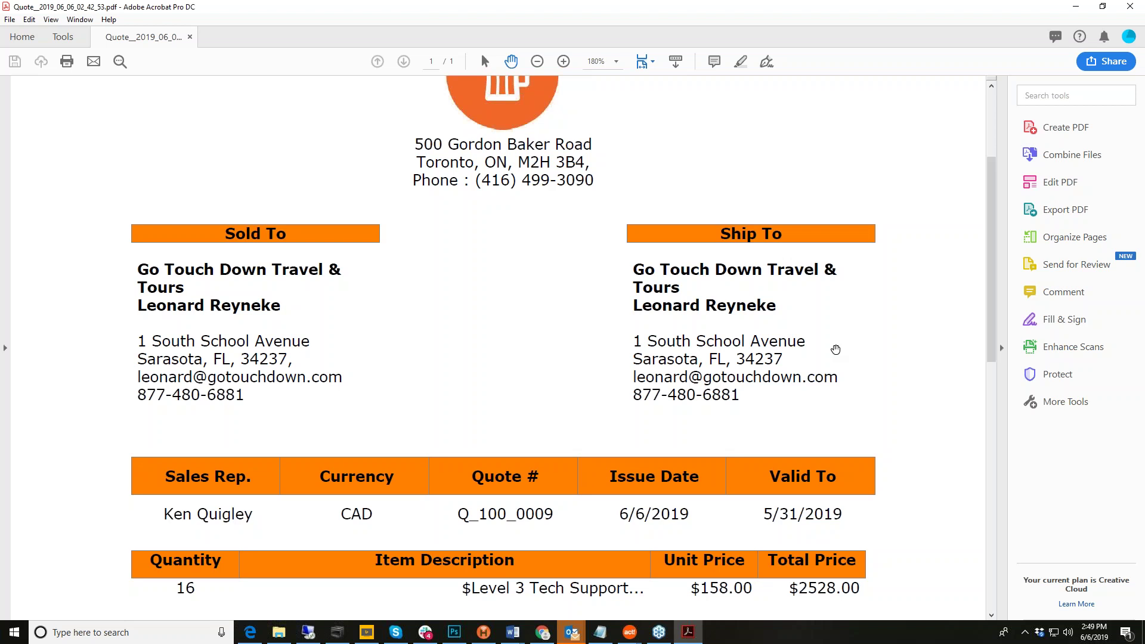
Step: Close Acrobat and save the quote, returning to the Go Touch Down Travel & Tours opportunity
click(1131, 7)
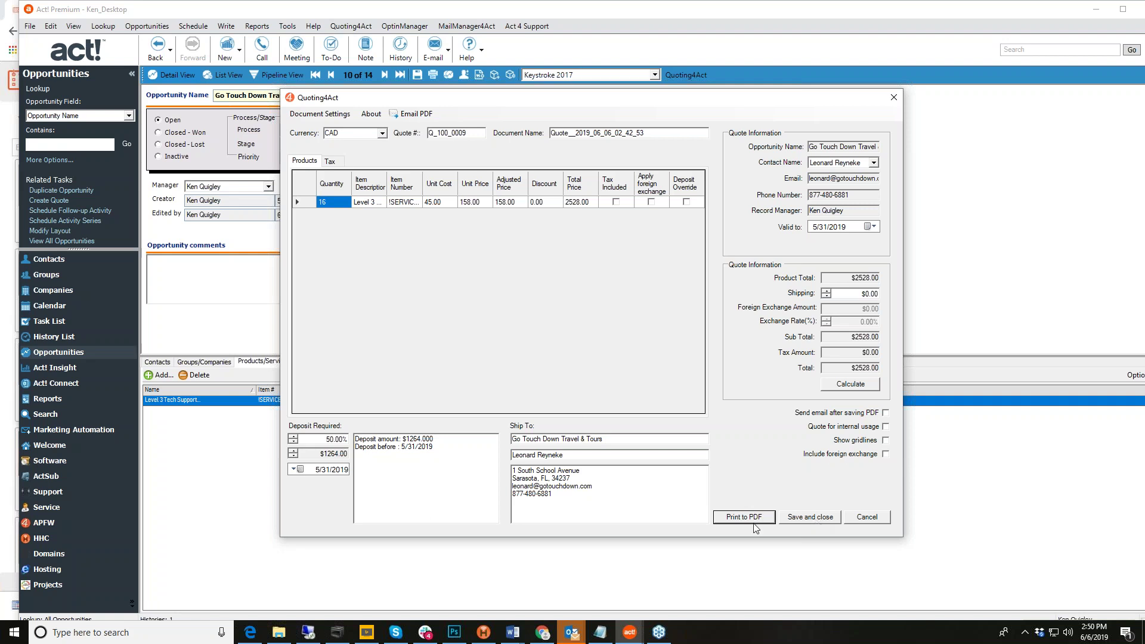
click(823, 519)
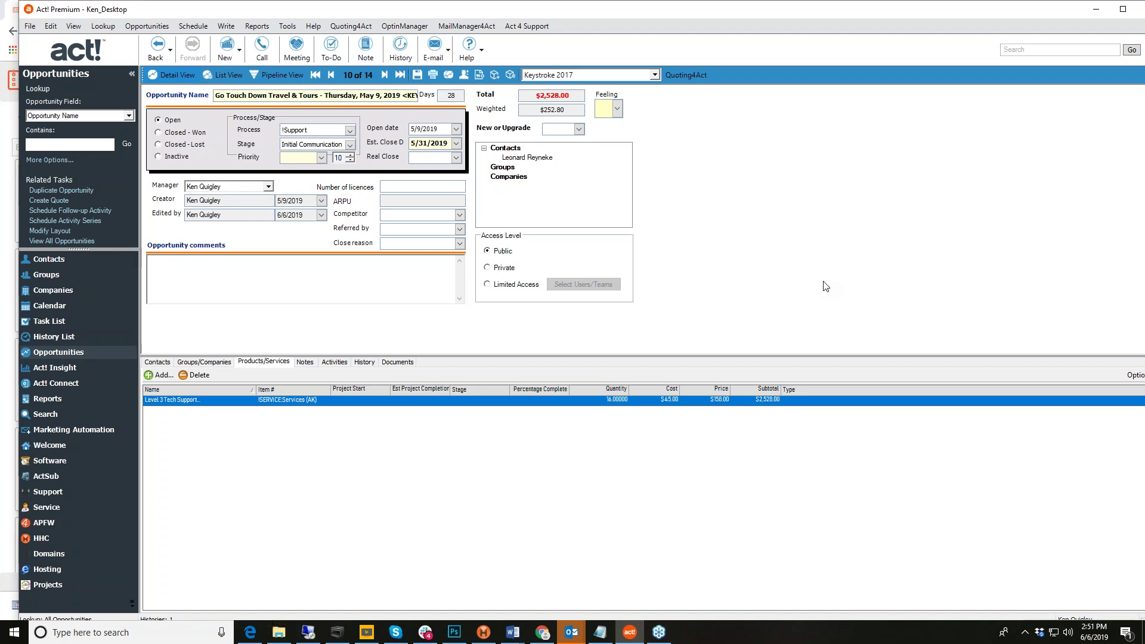
Step: Maximize the Act! Premium window to fill the screen
double_click(691, 13)
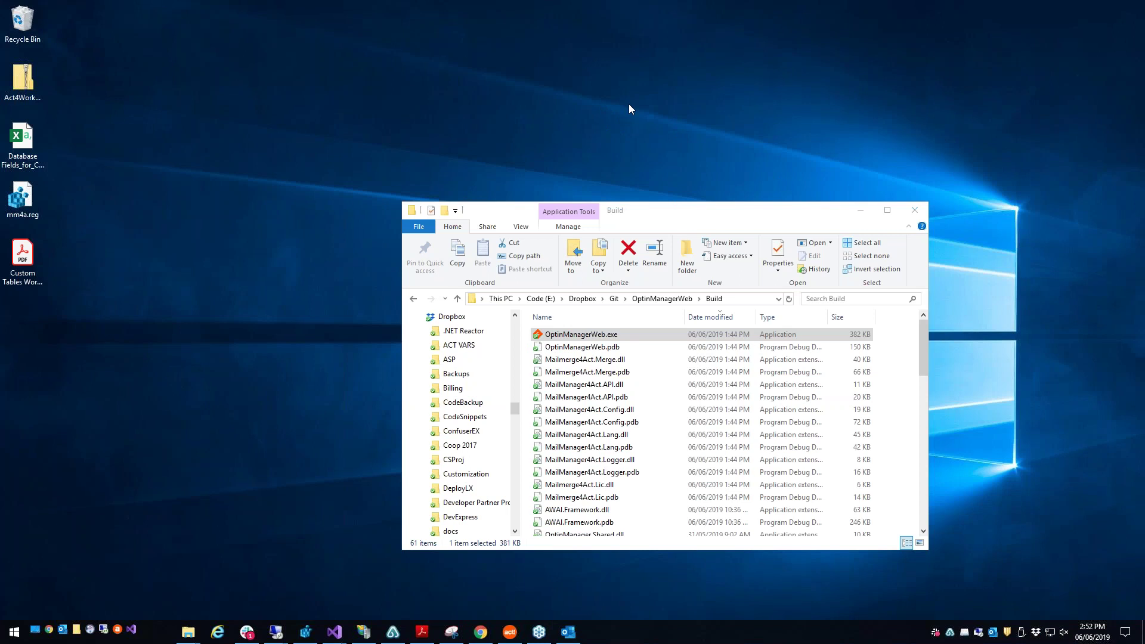
Step: Launch OptinManagerWeb.exe from the Build folder and reposition its window
click(634, 338)
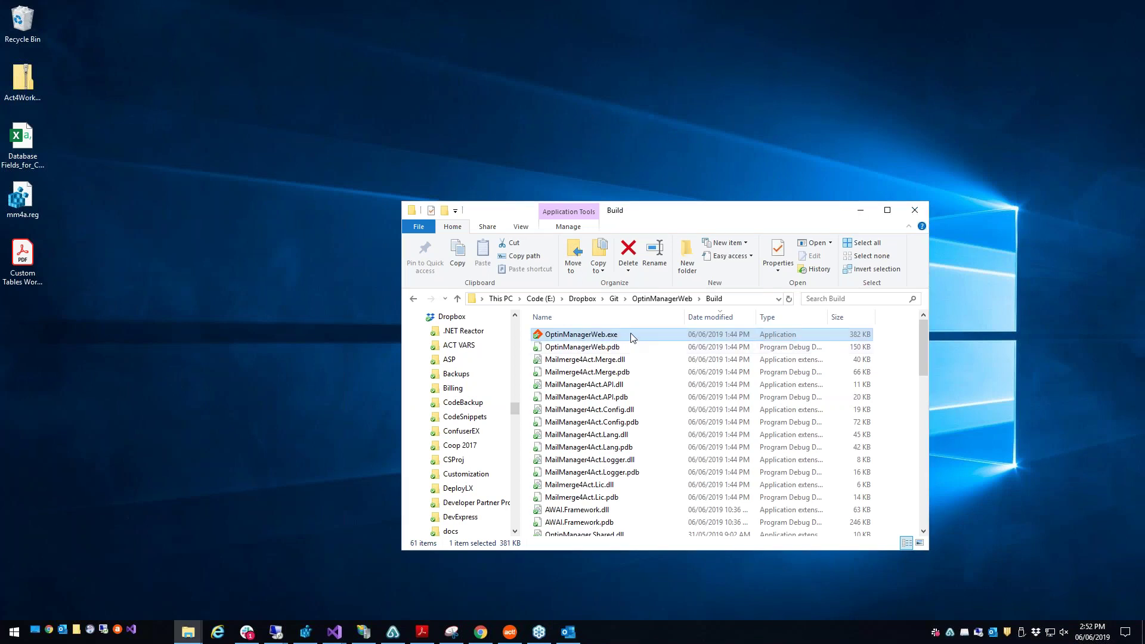
double_click(634, 338)
drag(568, 204, 440, 191)
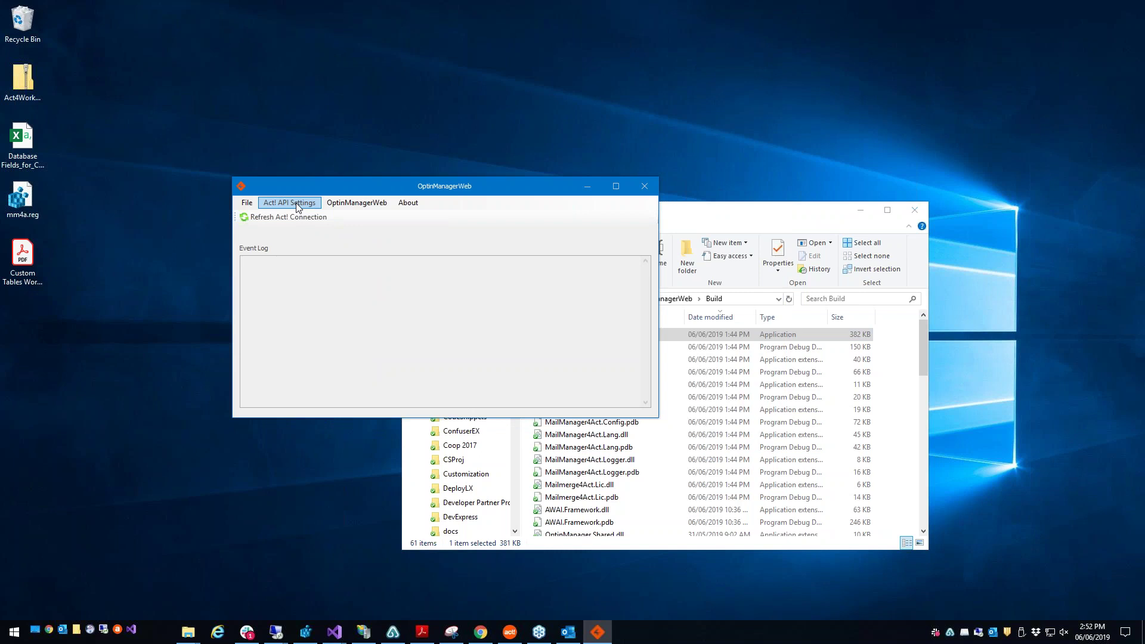
click(296, 206)
click(428, 278)
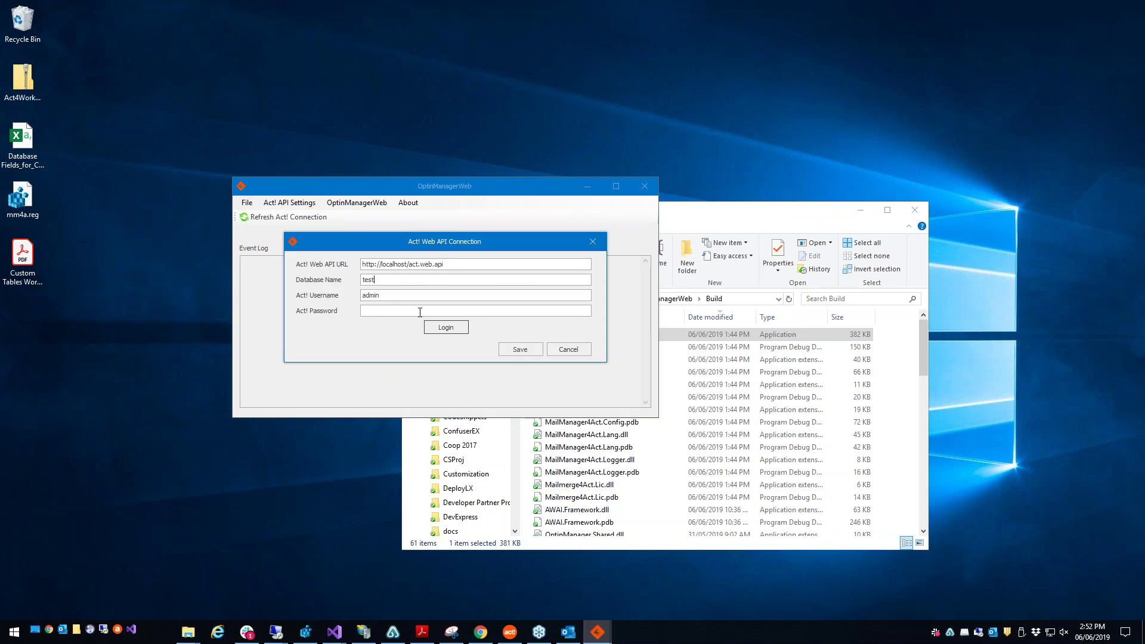
triple_click(447, 264)
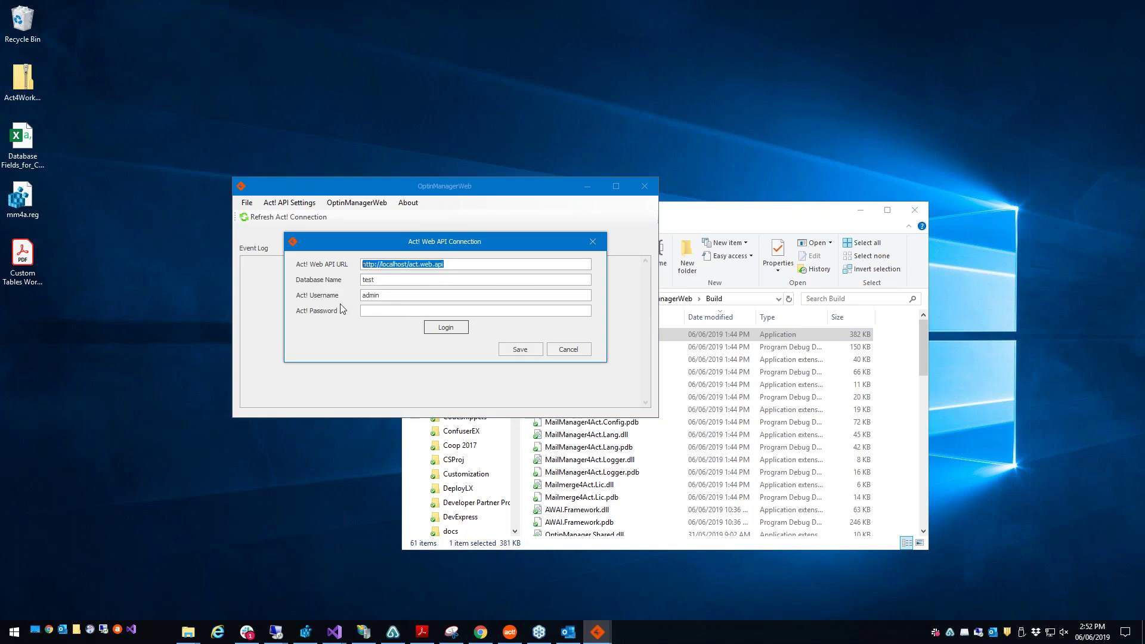
click(450, 331)
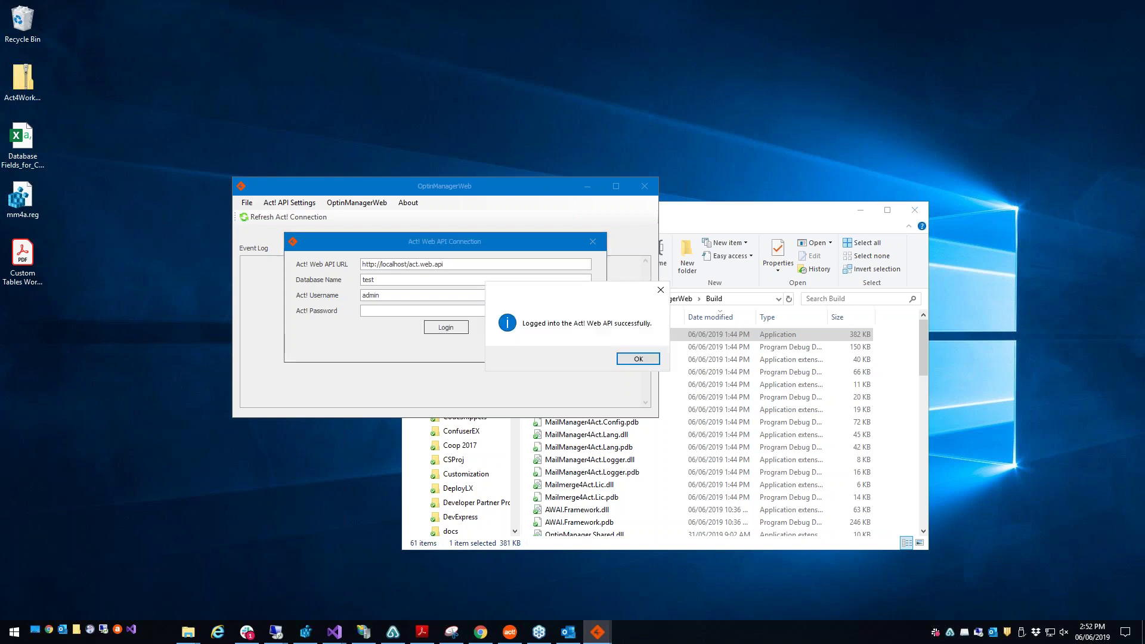
click(634, 353)
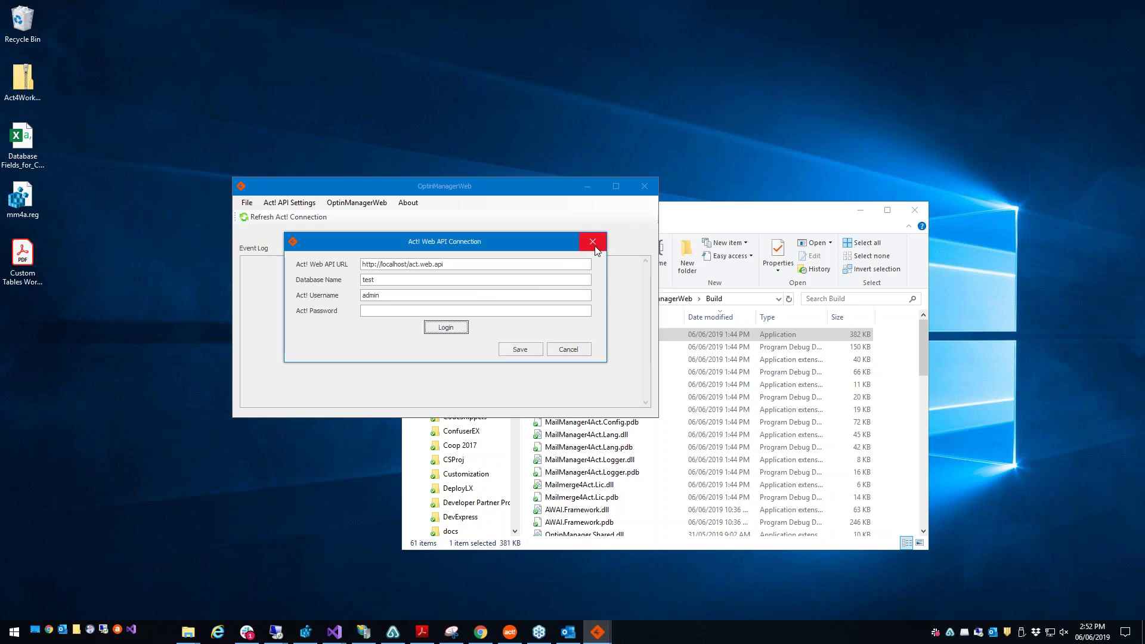
click(594, 242)
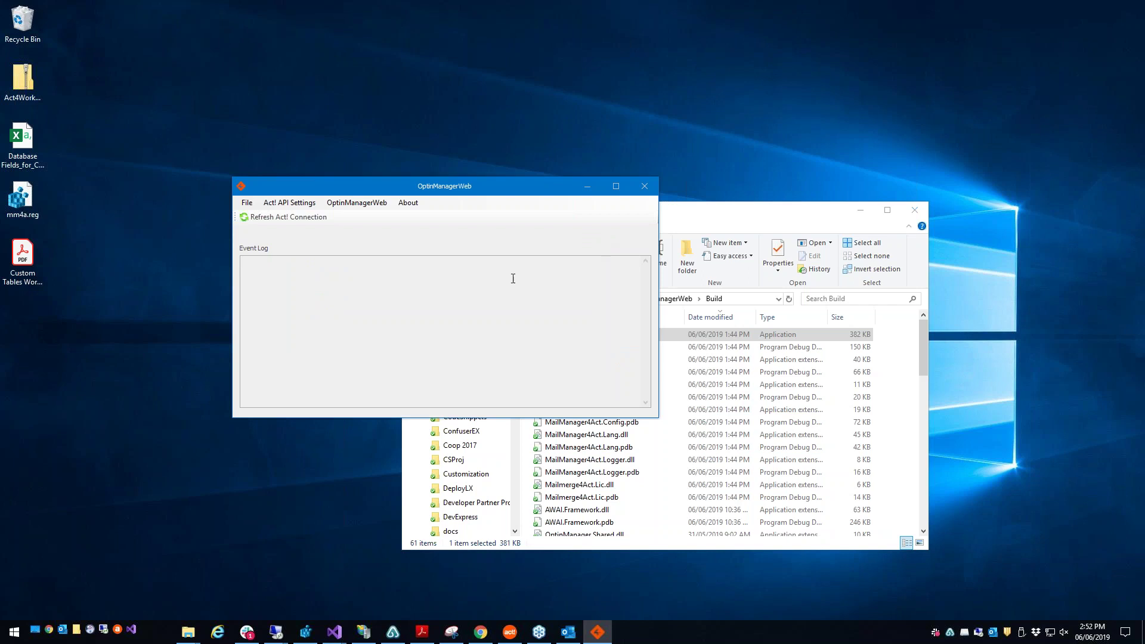
click(374, 205)
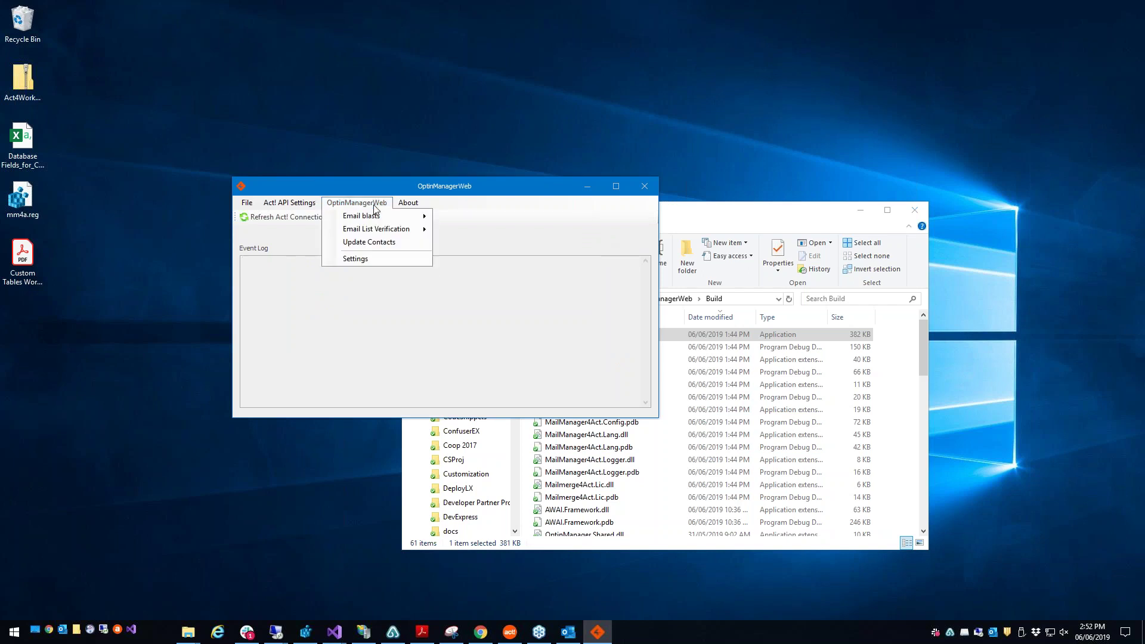
Step: Review the opt-in account username, password and Account ID, then open optinmanagement.com in Chrome
click(389, 262)
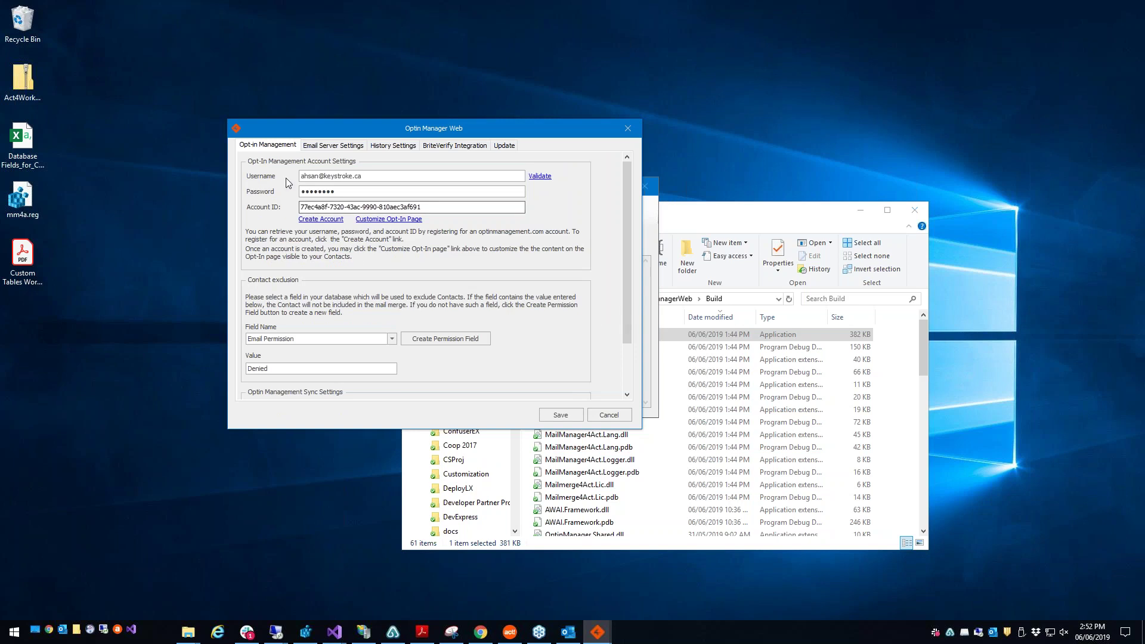
drag(374, 175, 301, 177)
key(Tab)
drag(424, 207, 294, 233)
click(486, 636)
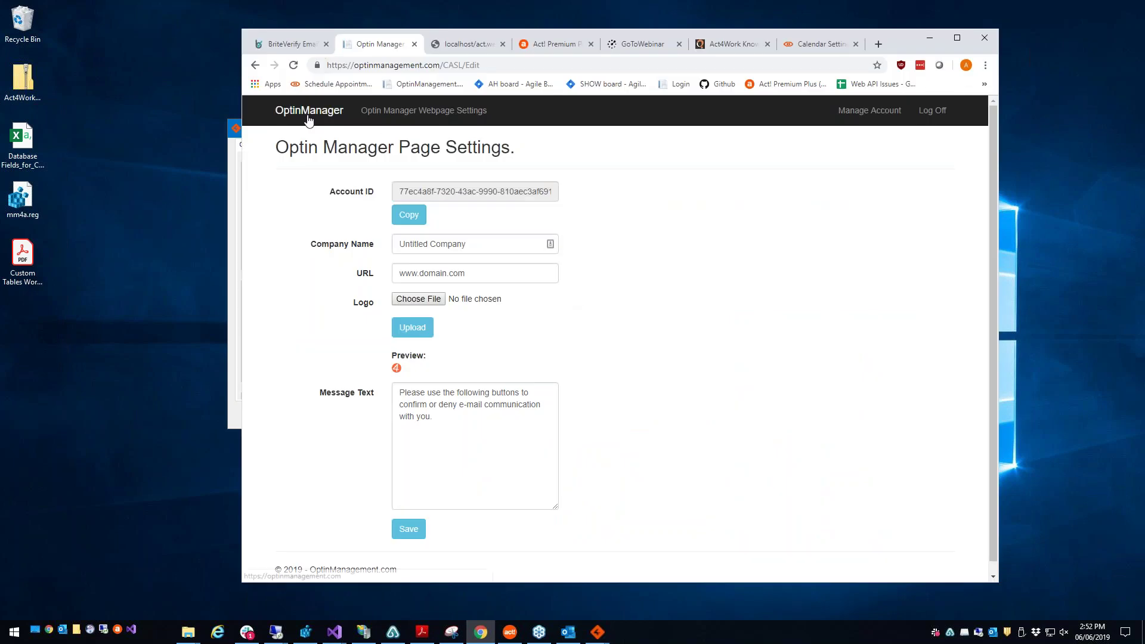
click(309, 119)
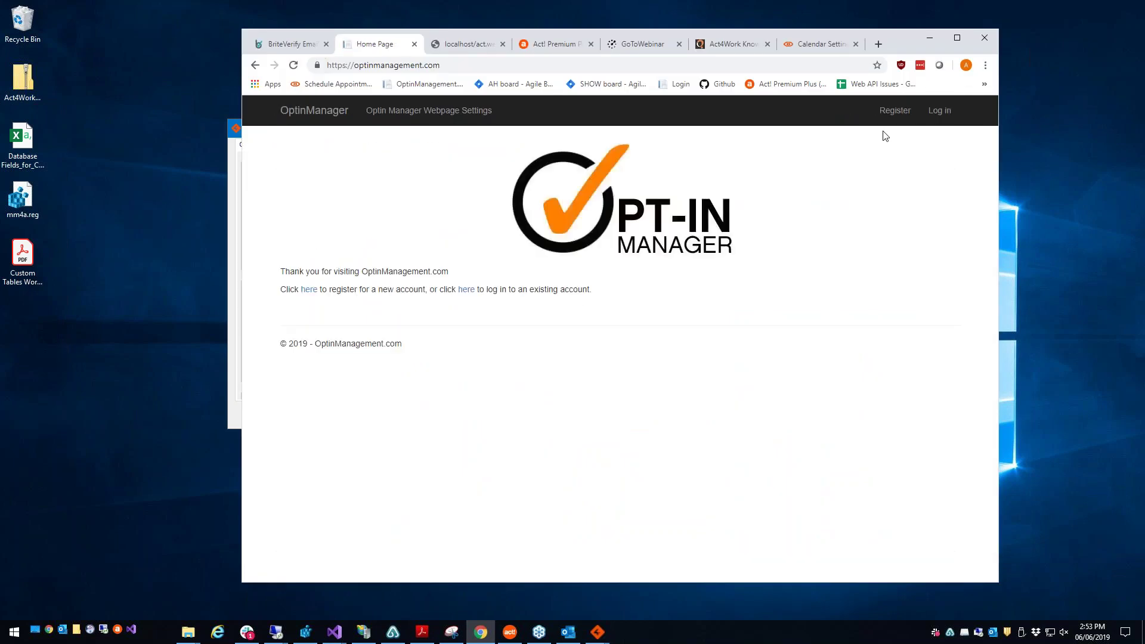
Step: Log in to OptinManagement.com, open Optin Manager Webpage Settings and copy the Account ID
click(940, 111)
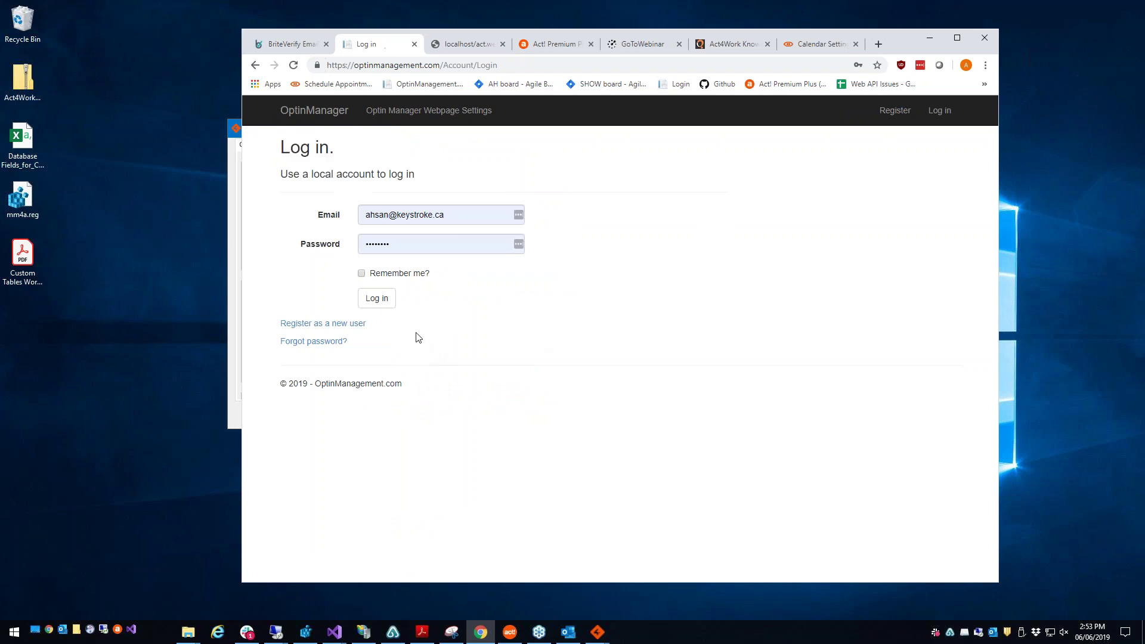
click(381, 298)
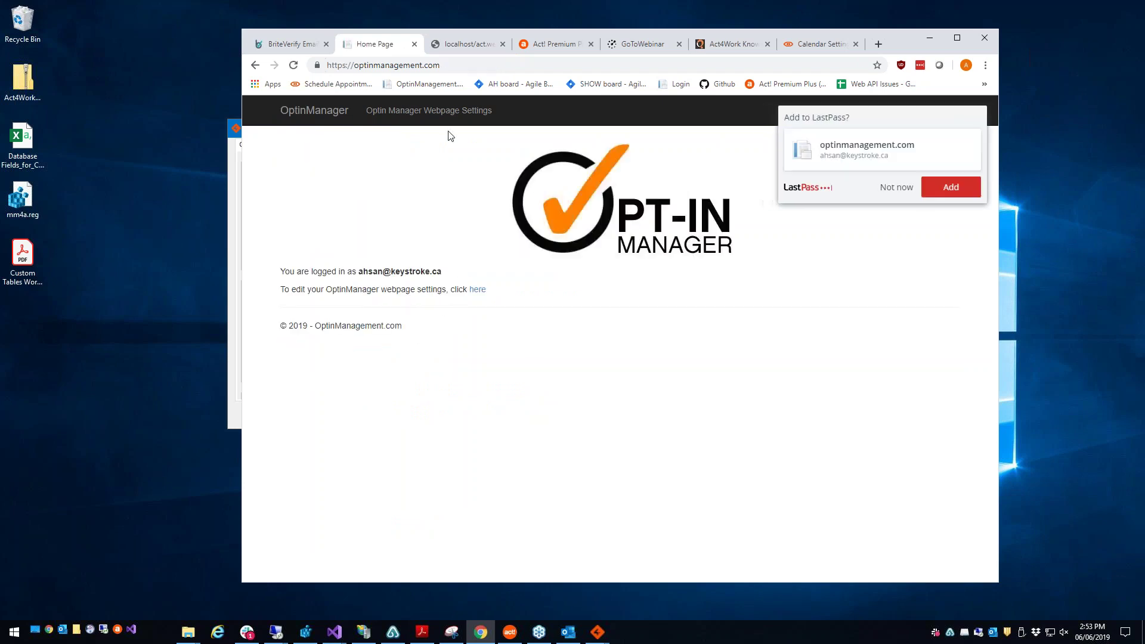
click(430, 112)
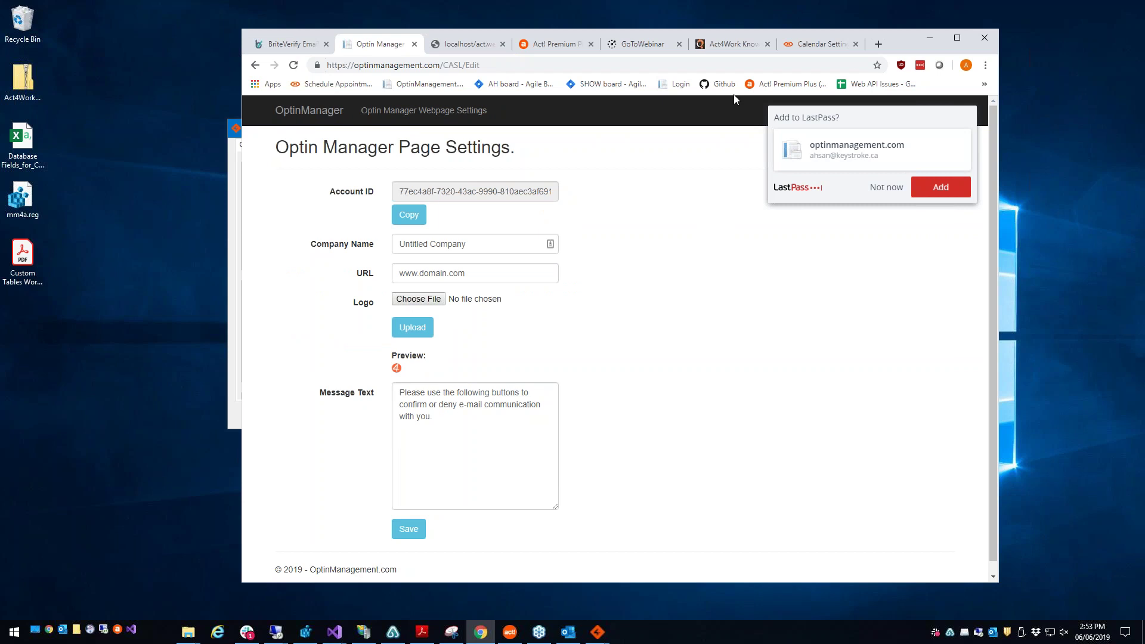
drag(734, 33, 780, 32)
click(451, 220)
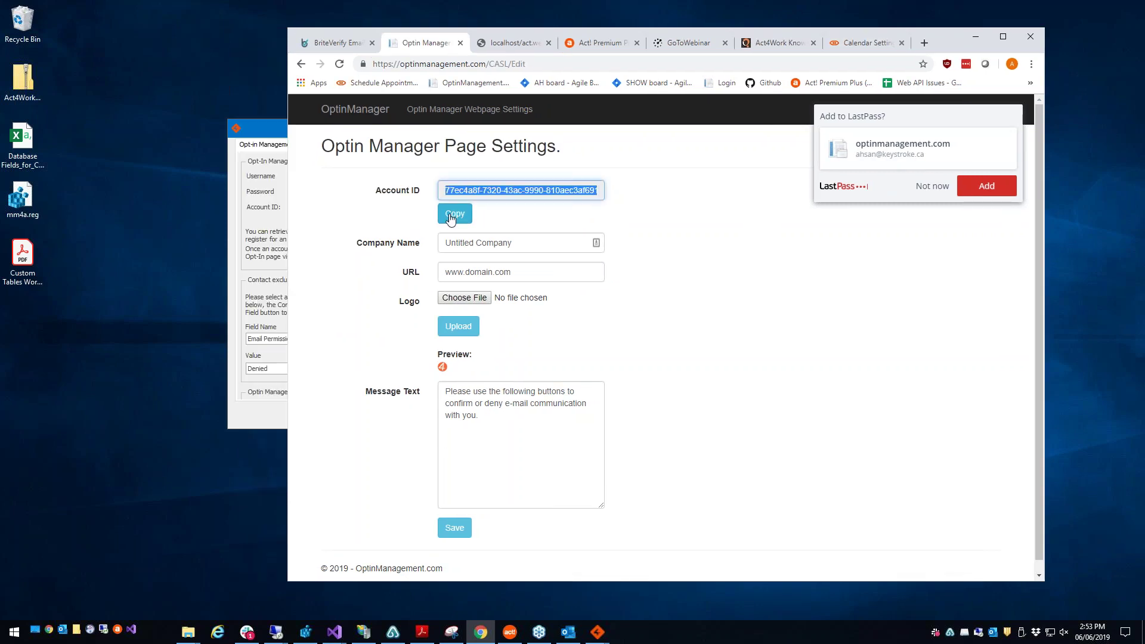
Step: Compare the Account ID with the Optin Manager Web settings and review company name and opt-in message
click(265, 208)
drag(407, 128, 305, 129)
click(555, 298)
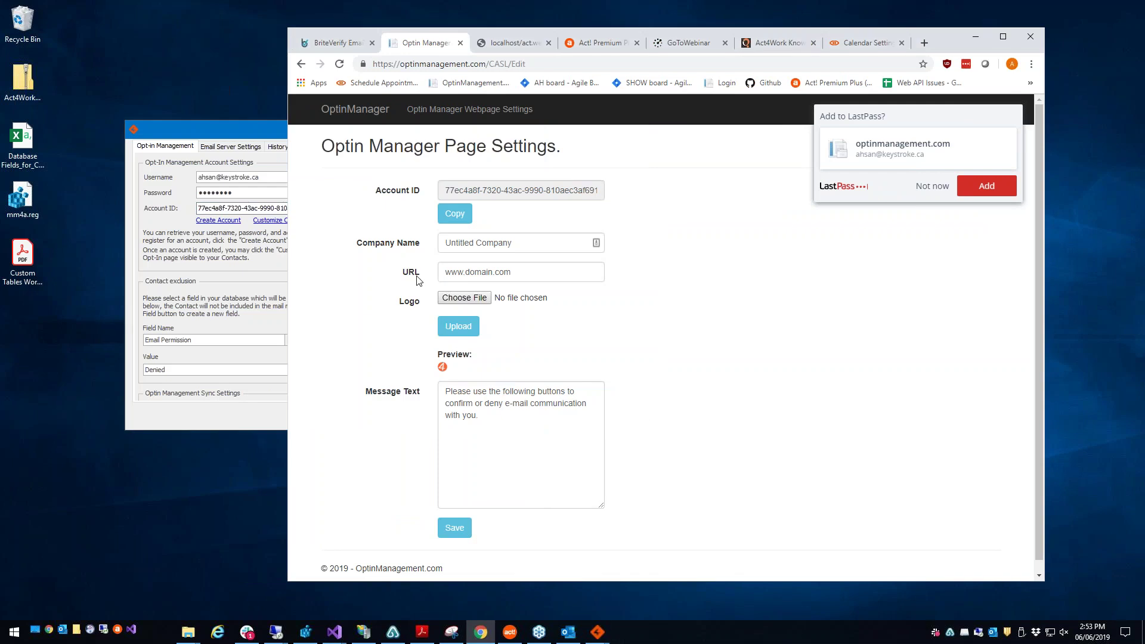
click(493, 243)
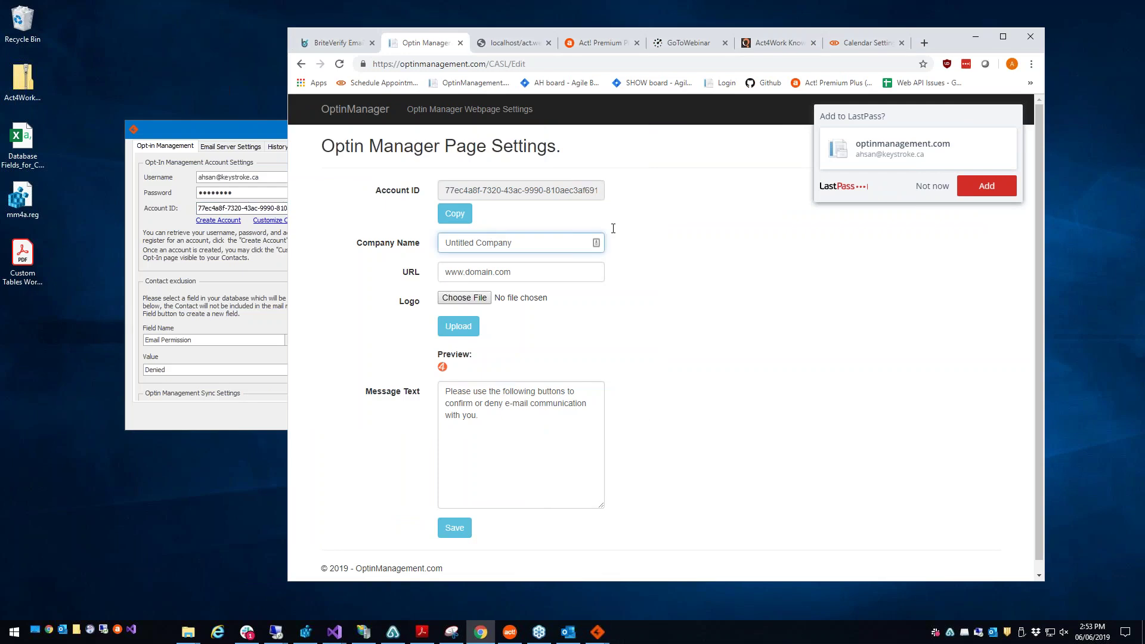
click(933, 186)
drag(474, 243, 501, 276)
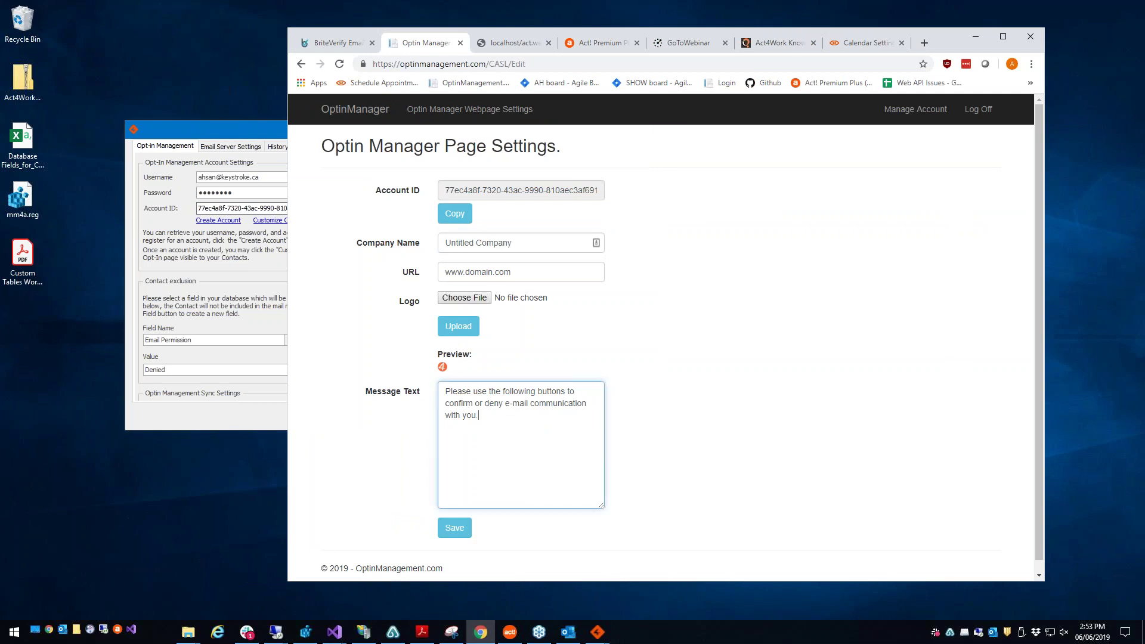
triple_click(493, 415)
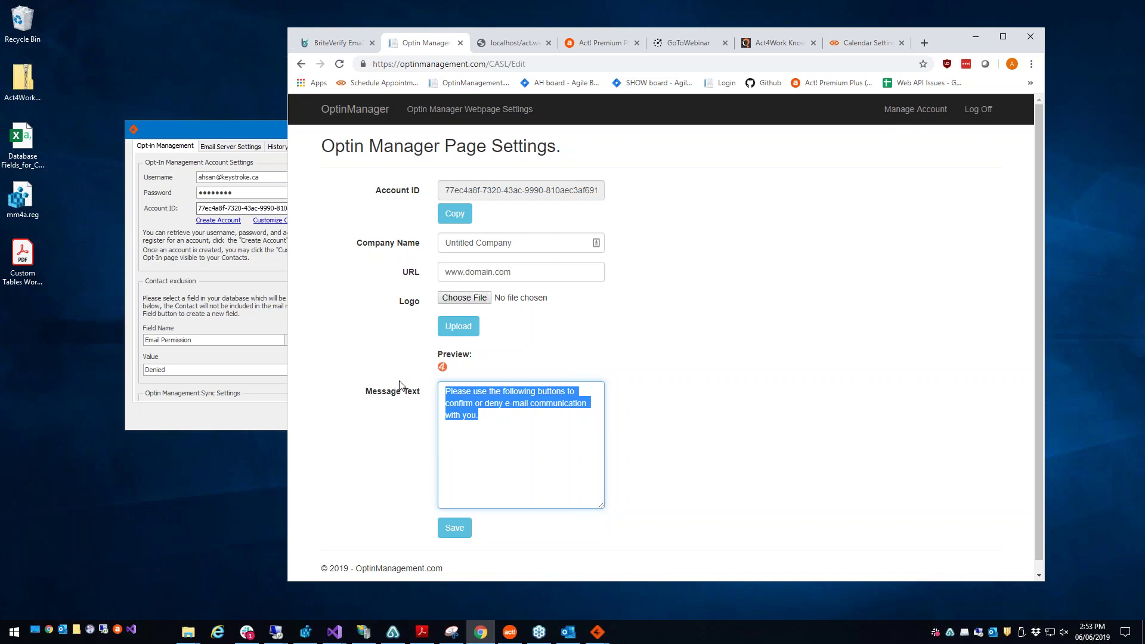
click(218, 289)
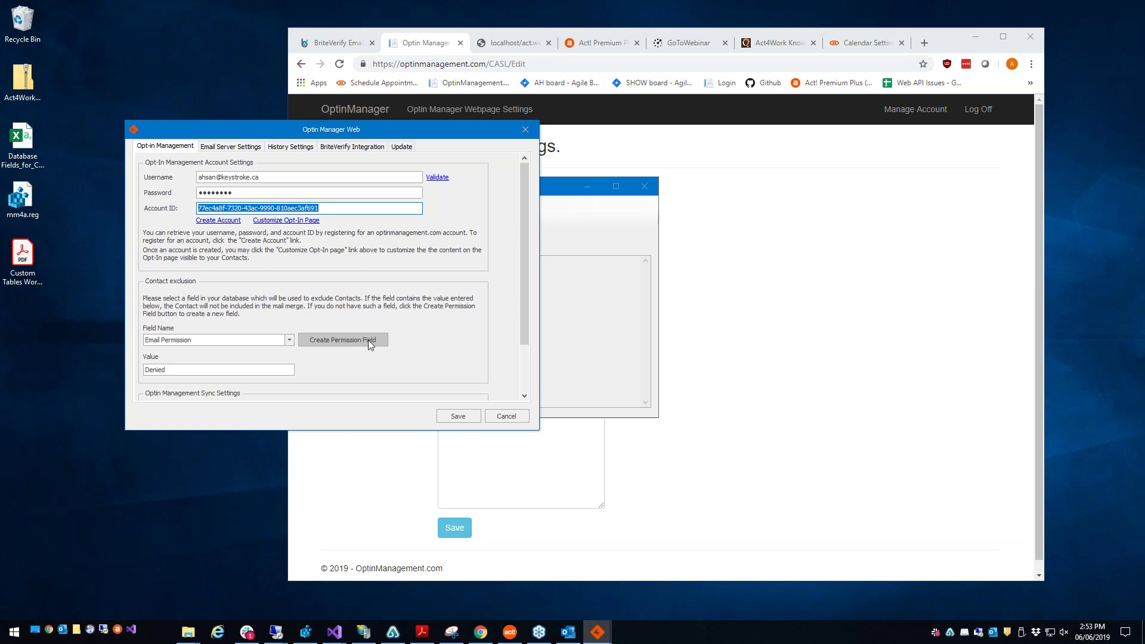
Step: Create the permission field, accepting both prompts and keeping Email Permission as the exclusion field
click(337, 345)
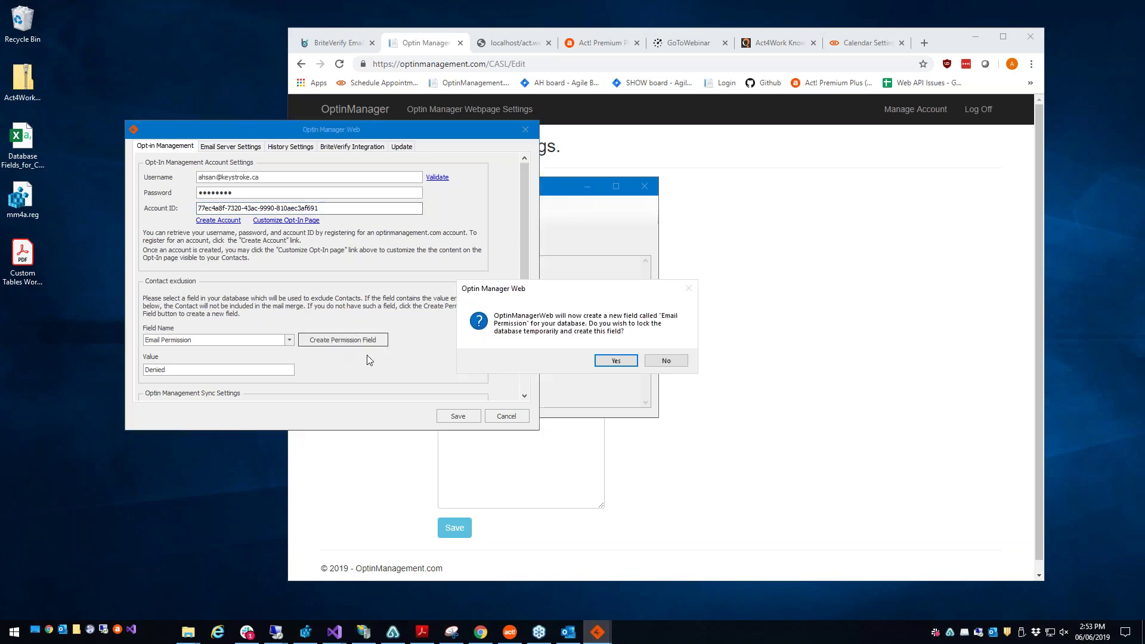
click(610, 361)
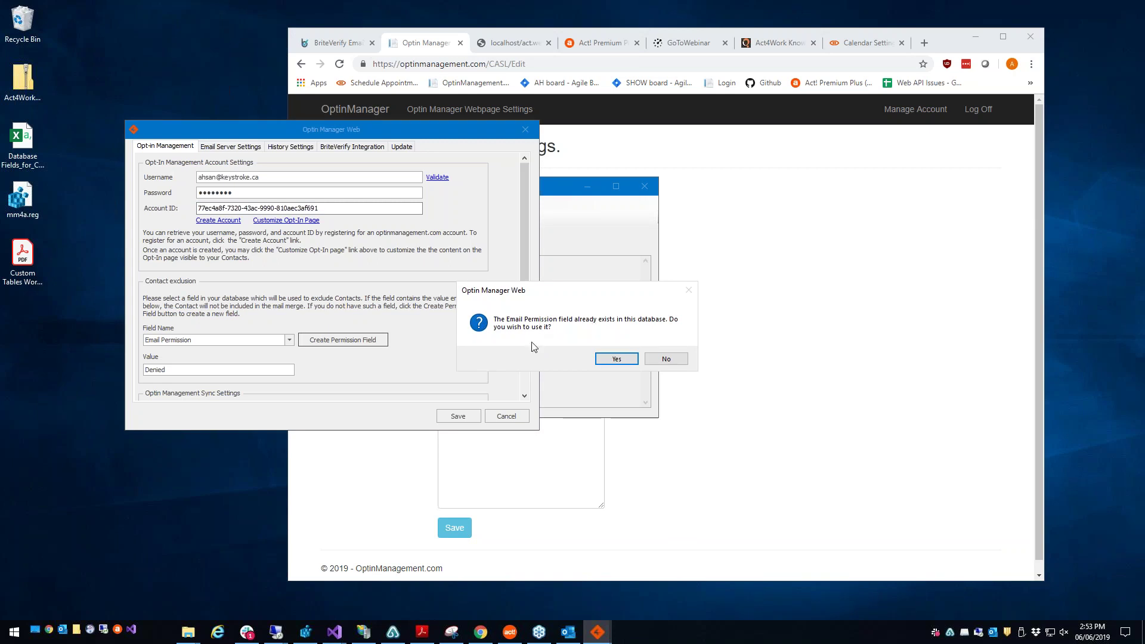
click(614, 359)
click(179, 341)
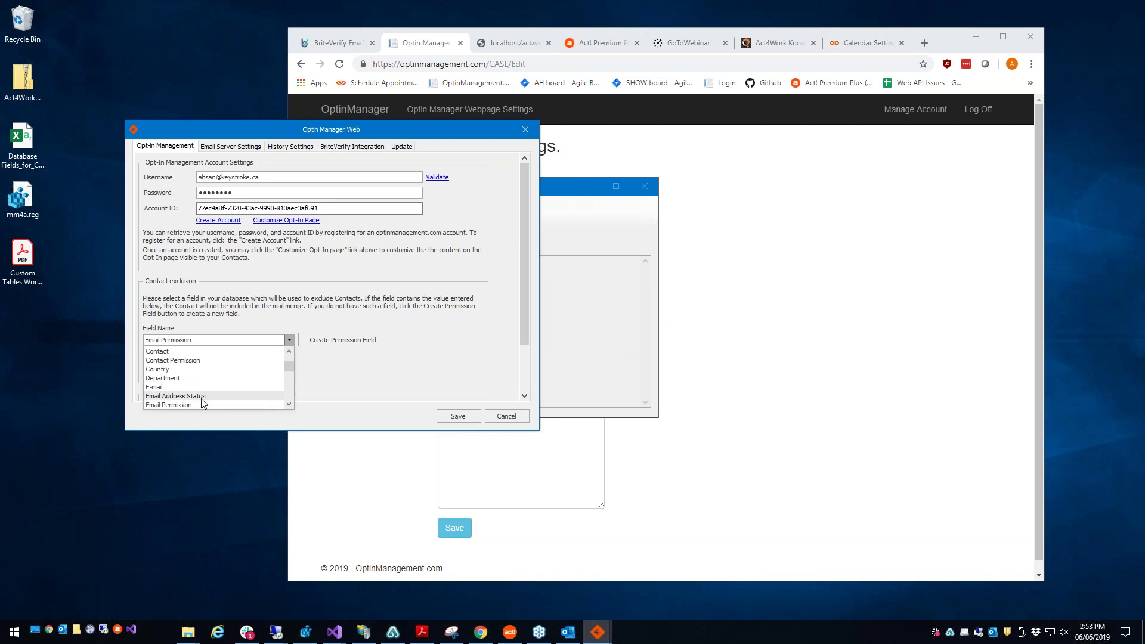
scroll(225, 397, down, 1)
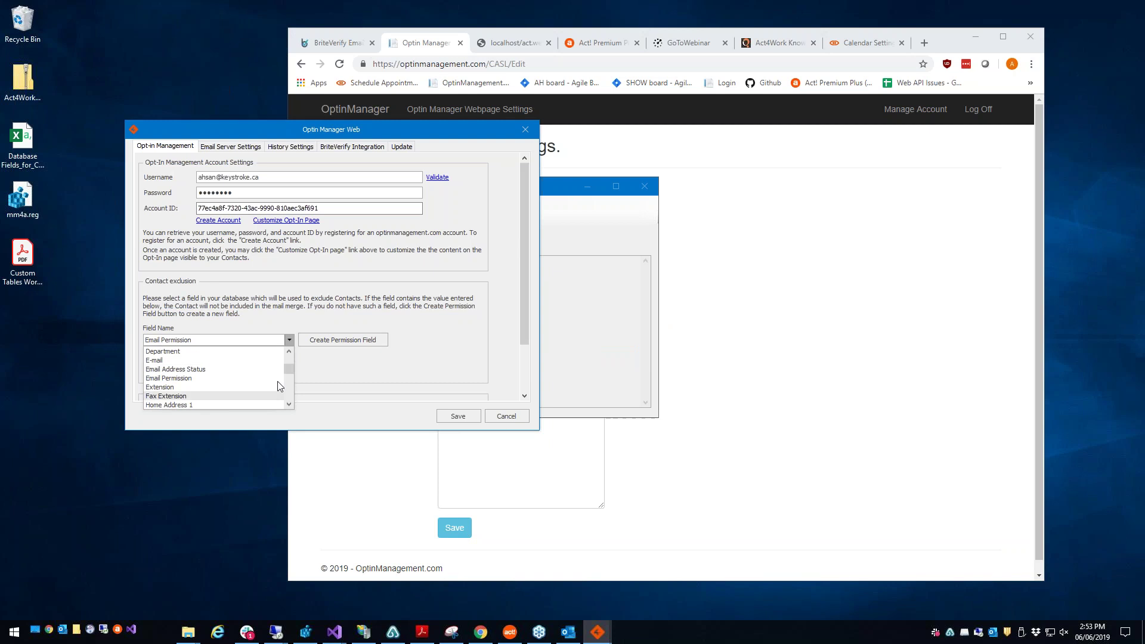
click(169, 378)
click(246, 371)
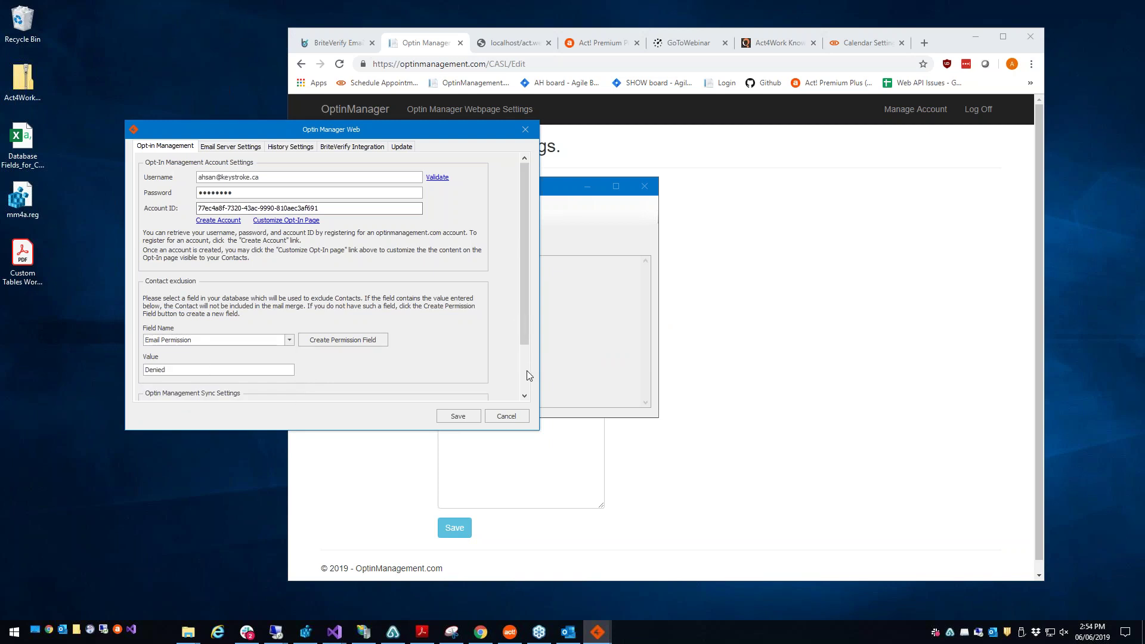
Step: Set Denied as the exclusion value and Accepted/Denied as the sync settings values
scroll(528, 370, down, 2)
double_click(190, 307)
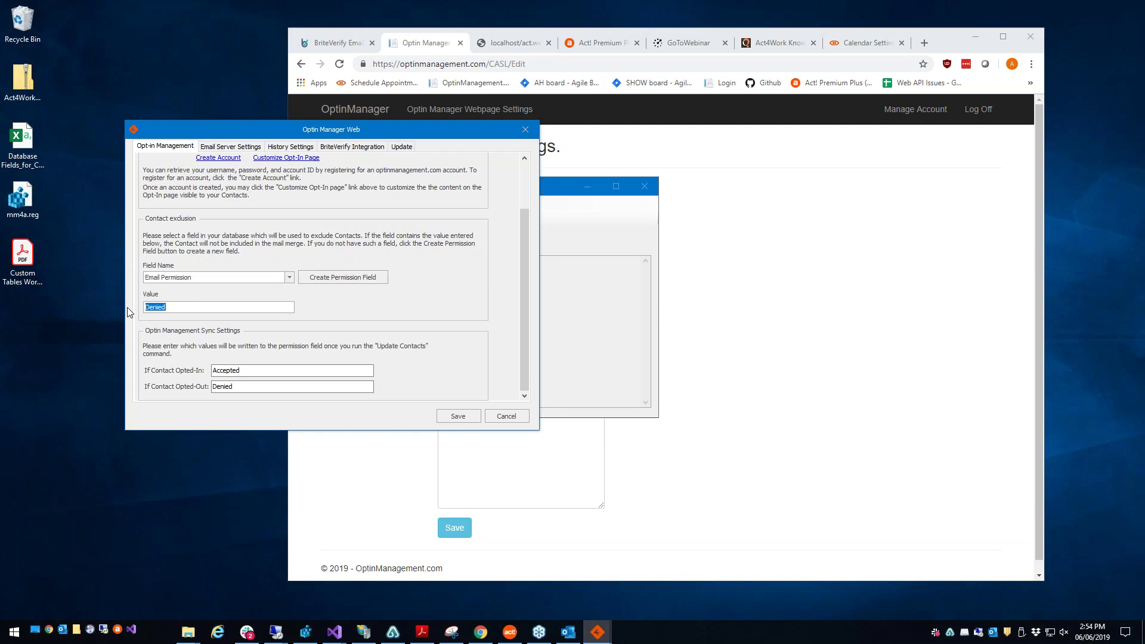
drag(168, 307, 146, 309)
drag(255, 370, 143, 376)
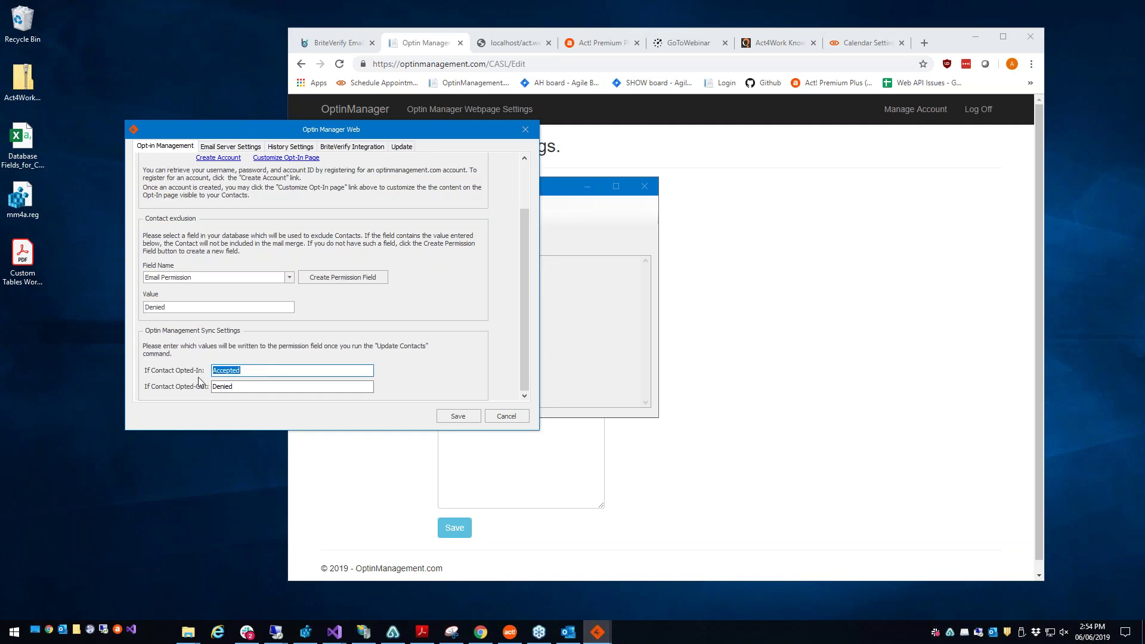
drag(253, 388, 203, 391)
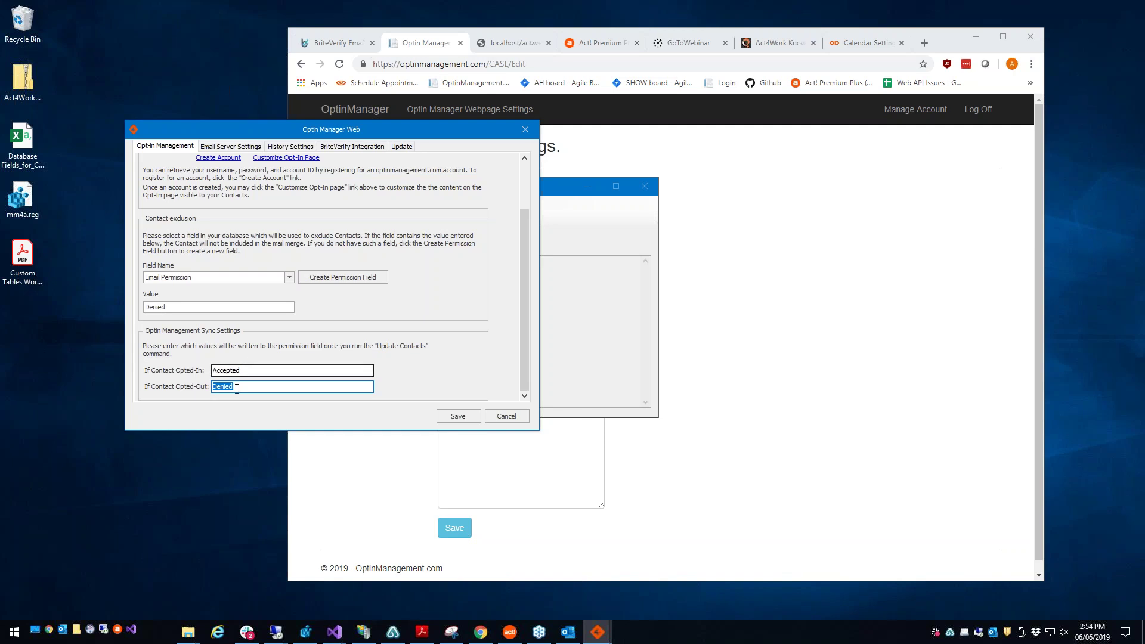
drag(525, 386, 525, 340)
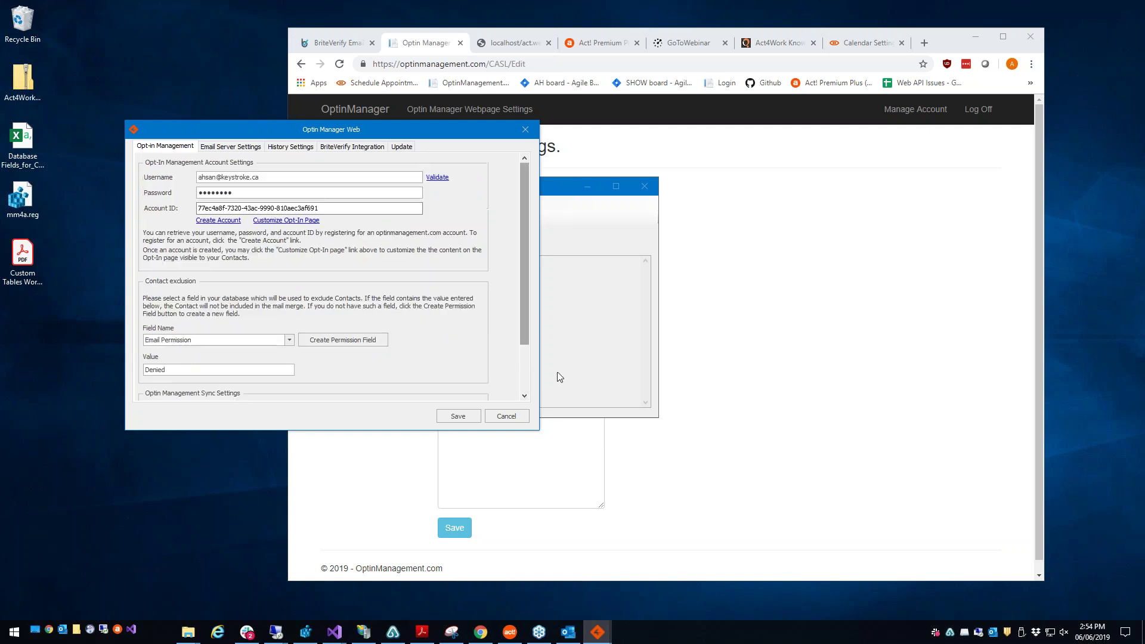
click(250, 149)
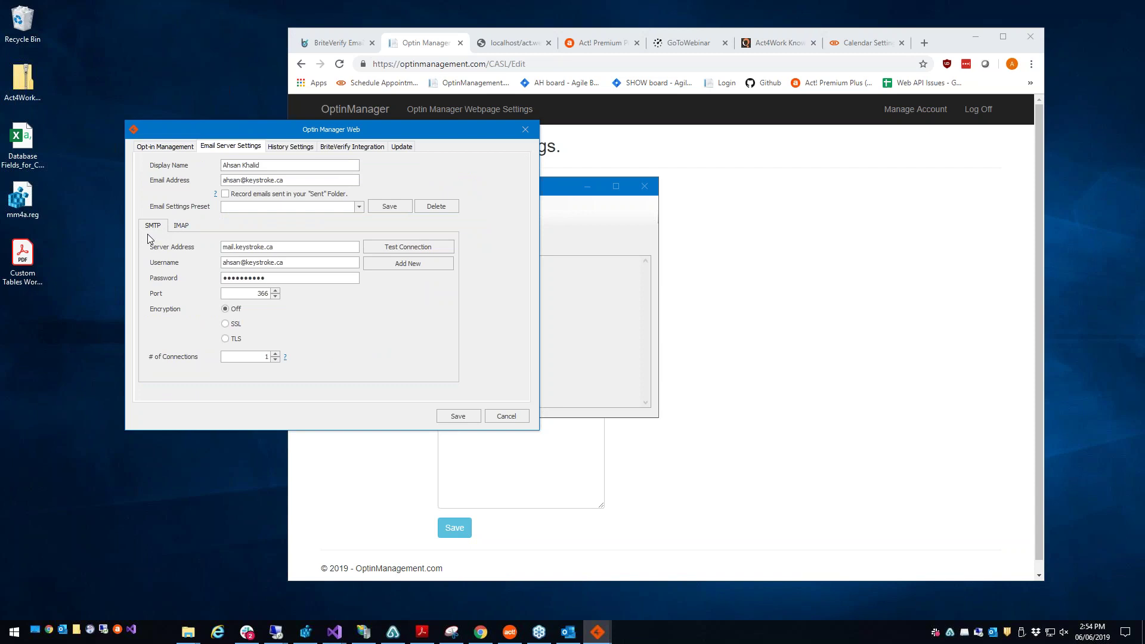
Step: Review the SMTP settings: server address, port 366, encryption off and one connection
key(Tab)
key(Tab)
key(Tab)
key(Tab)
Step: Keep E-mail Sent as the History Type, then switch to BriteVerify Integration
click(288, 147)
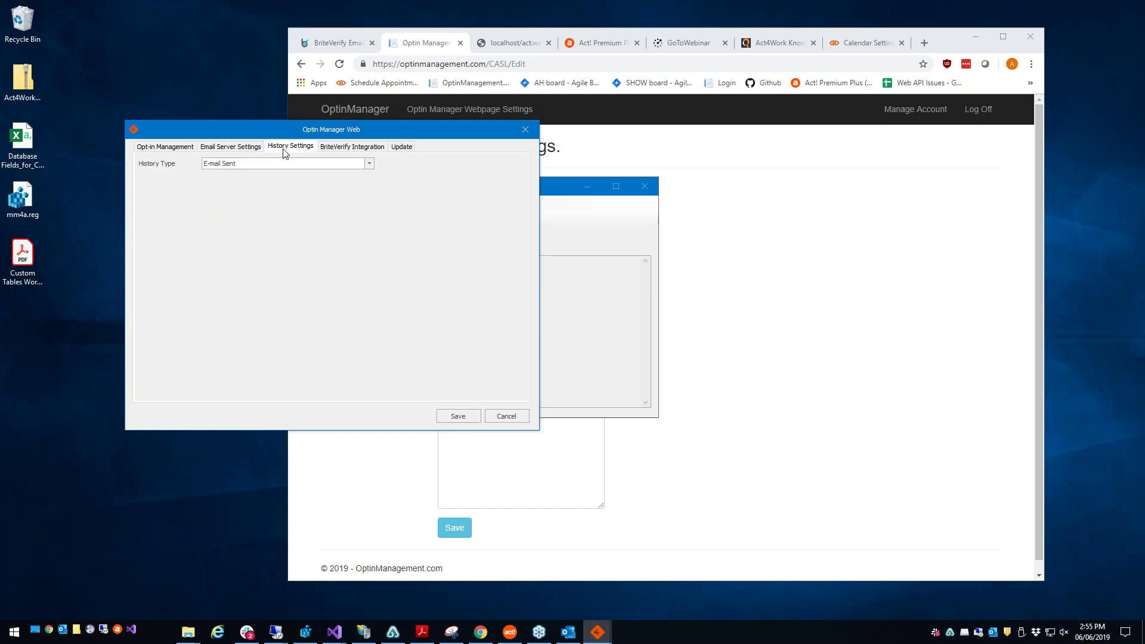
click(313, 165)
click(315, 167)
click(359, 149)
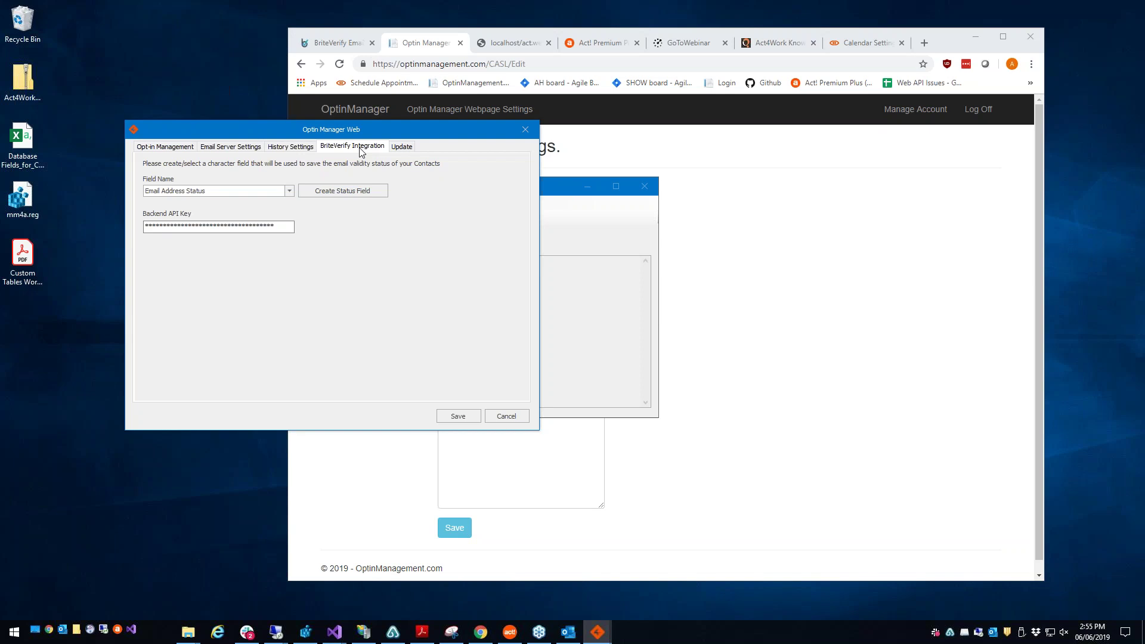
Step: Copy the Backend API Key from the BriteVerify API keys page in the browser
click(775, 262)
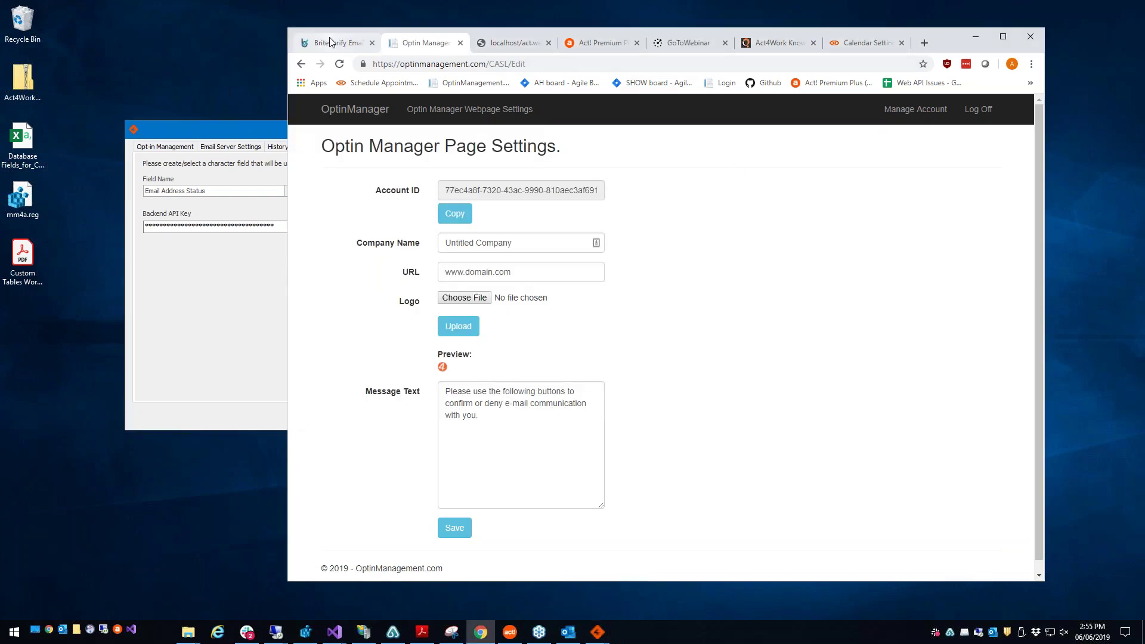
click(334, 43)
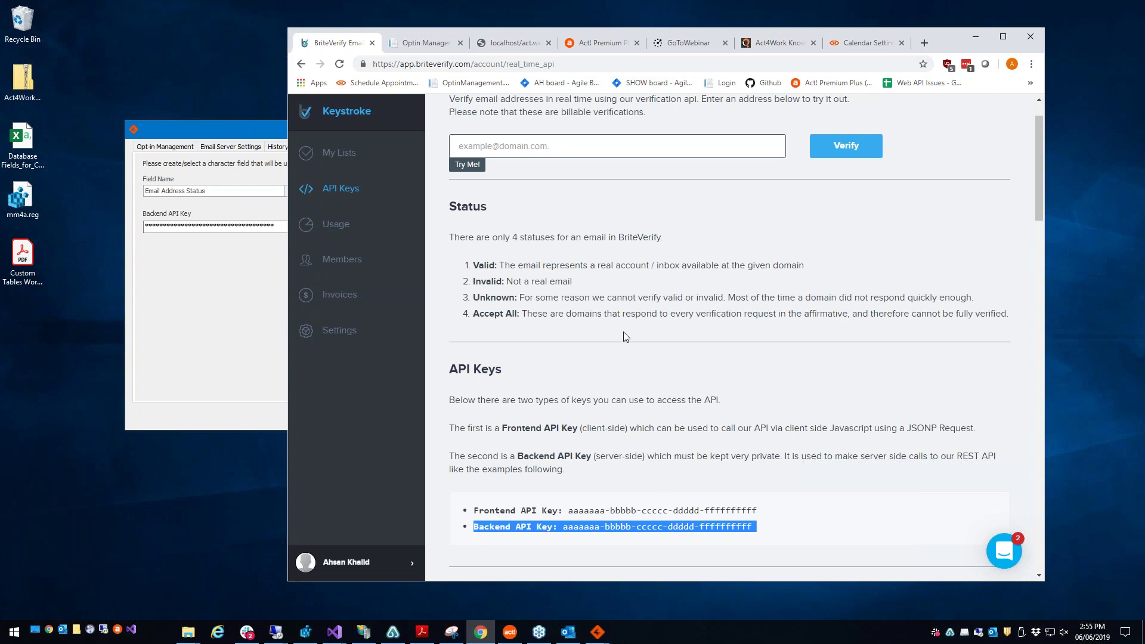
scroll(625, 337, up, 1)
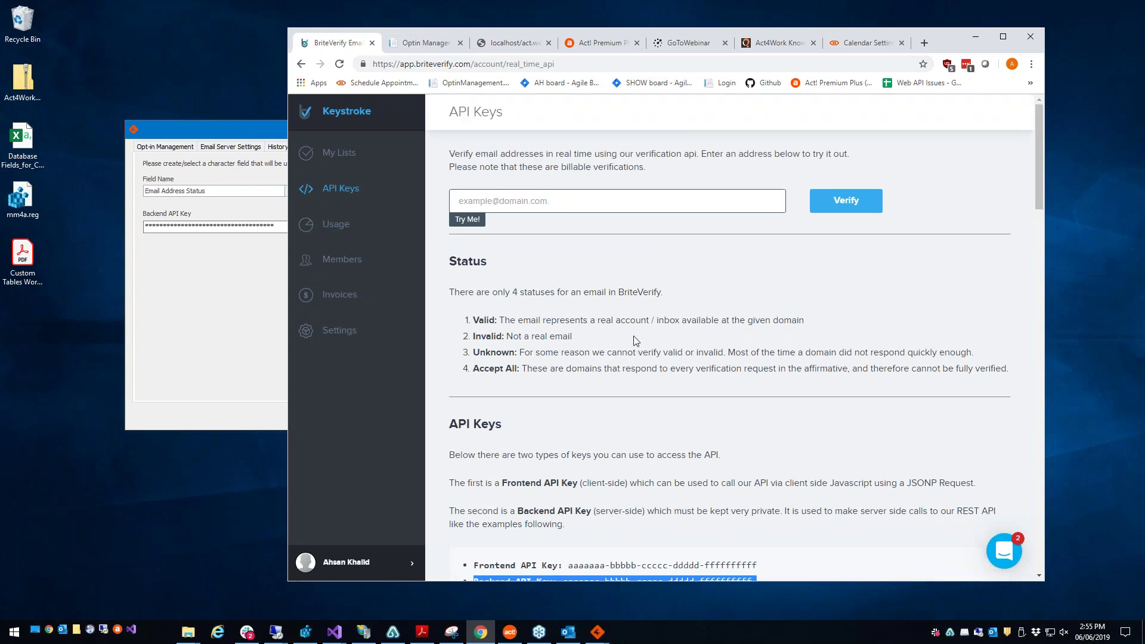
click(635, 336)
click(237, 260)
drag(280, 227, 145, 227)
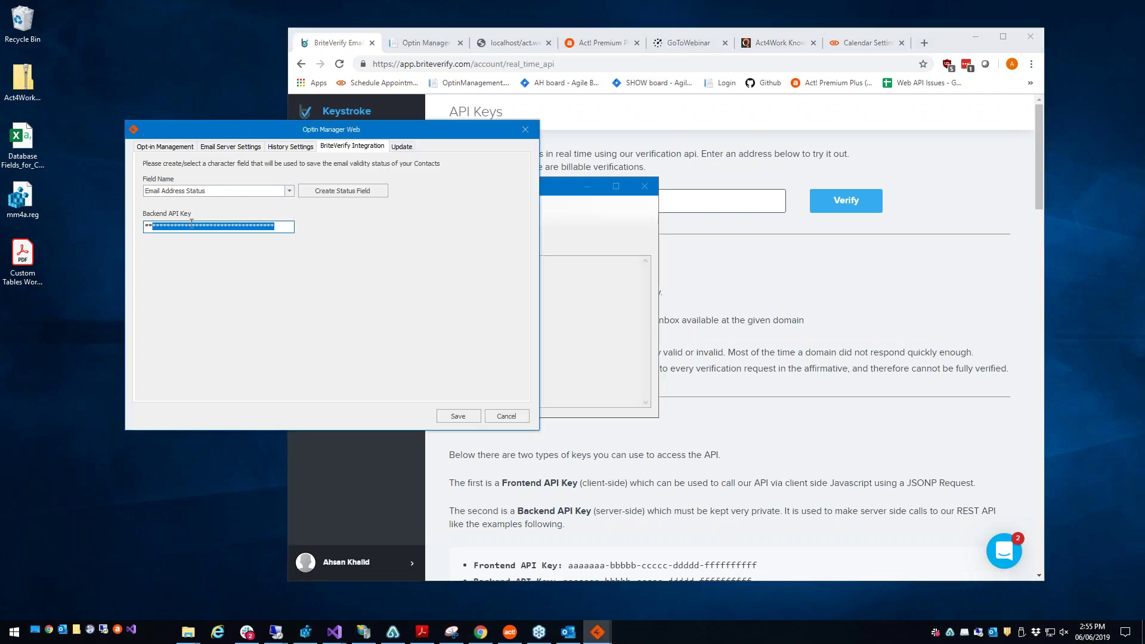
click(695, 323)
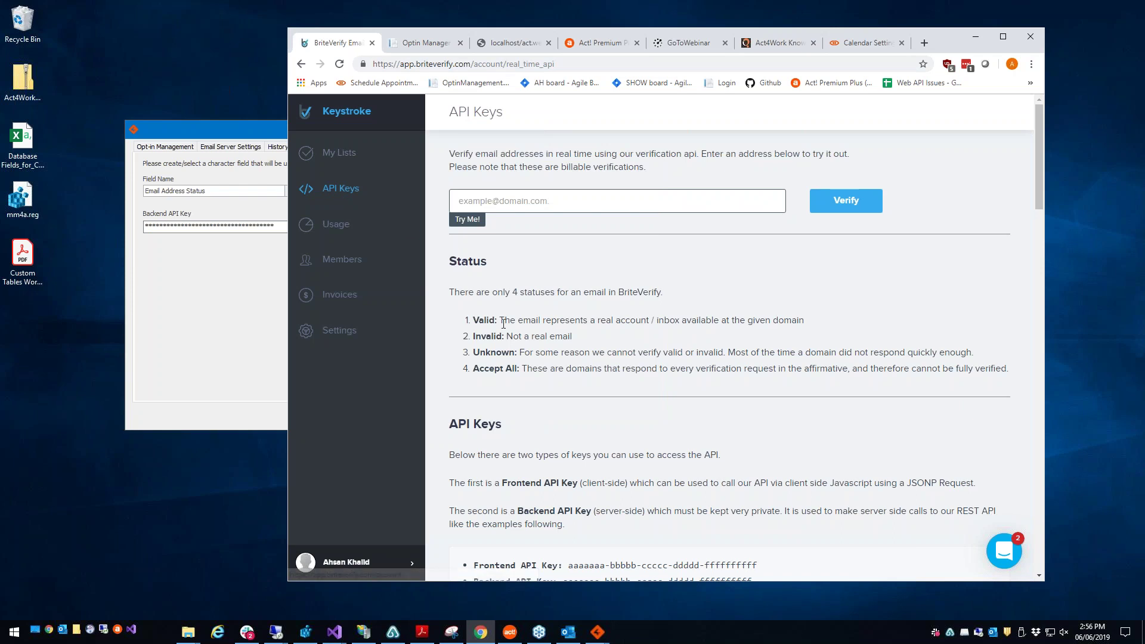
scroll(507, 349, down, 1)
drag(482, 523, 565, 523)
click(760, 529)
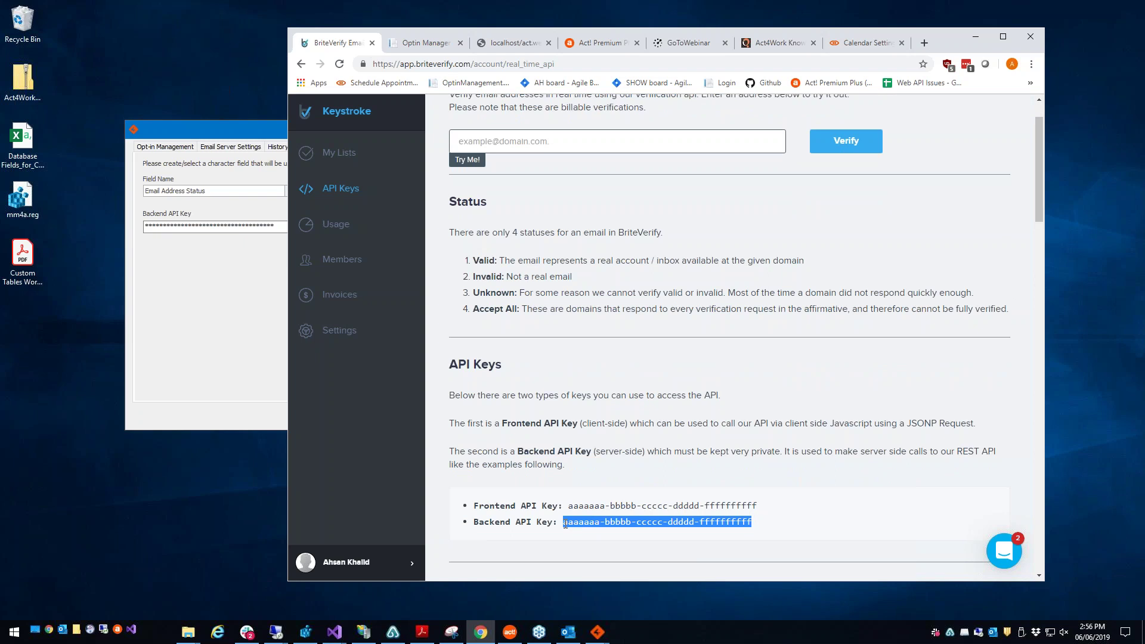
right_click(654, 523)
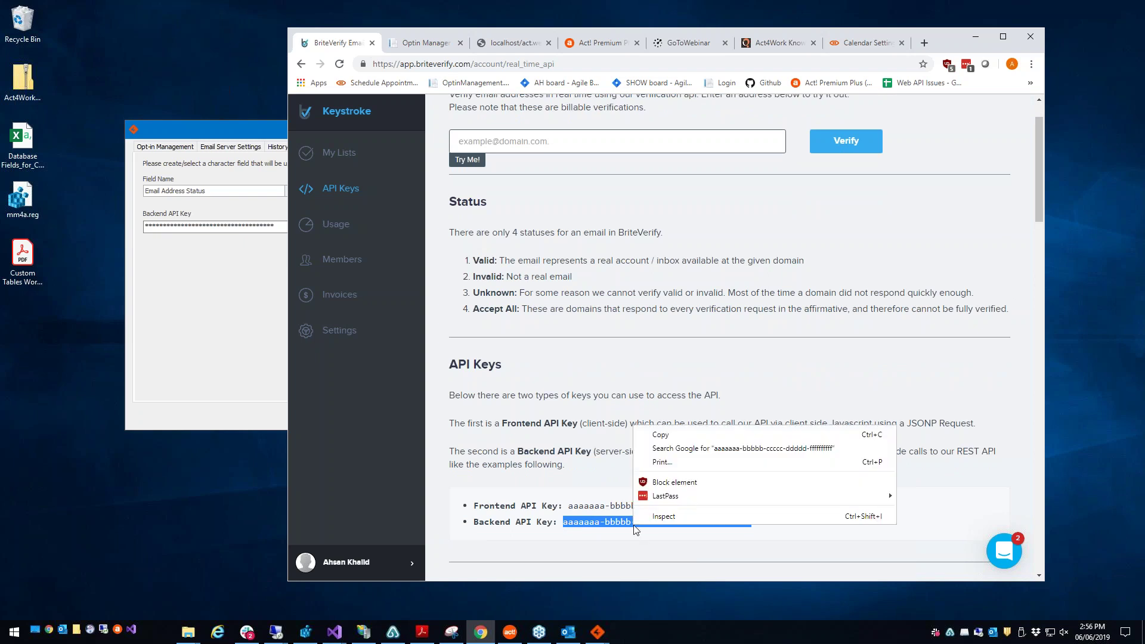
click(663, 432)
Step: Paste the copied key into the Backend API Key field and close the settings dialog
click(211, 256)
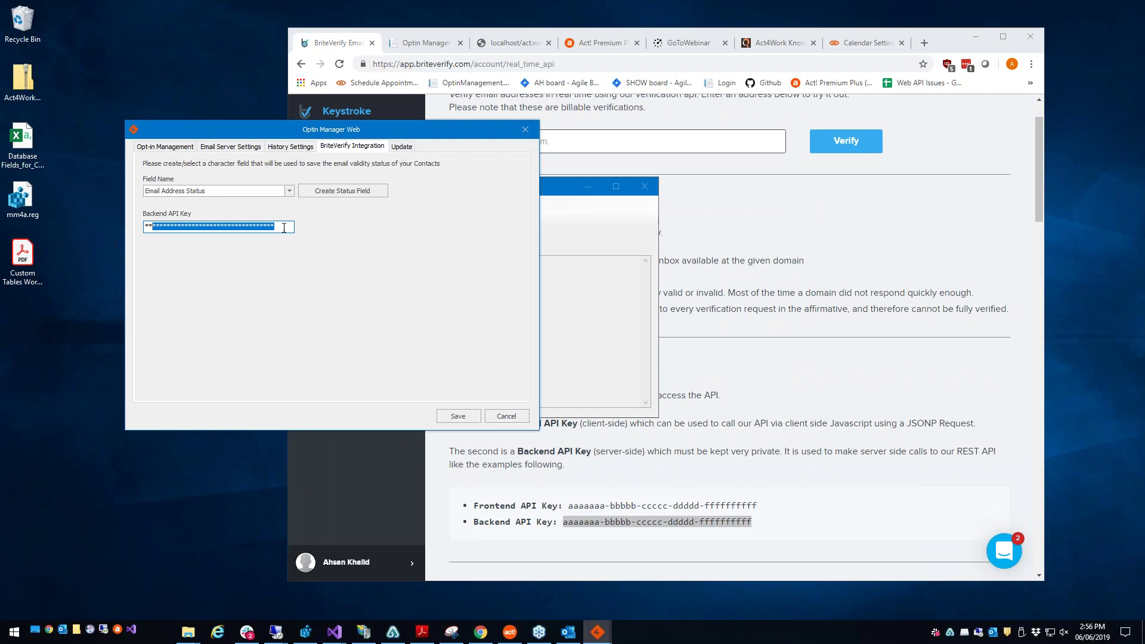
click(185, 225)
key(ctrl+a)
click(277, 228)
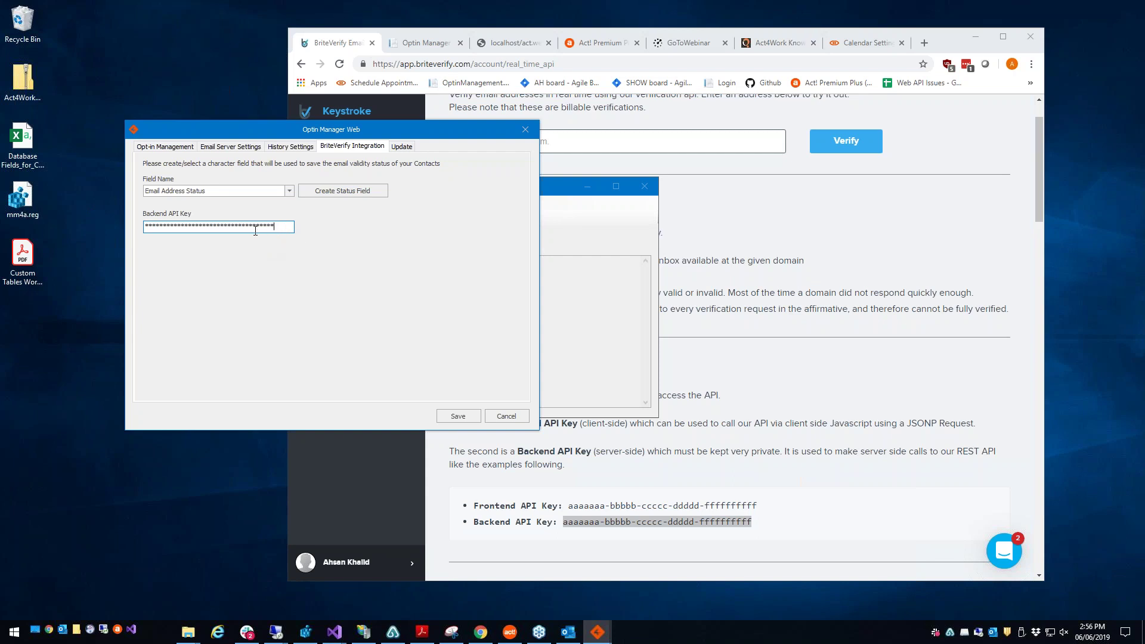
double_click(202, 225)
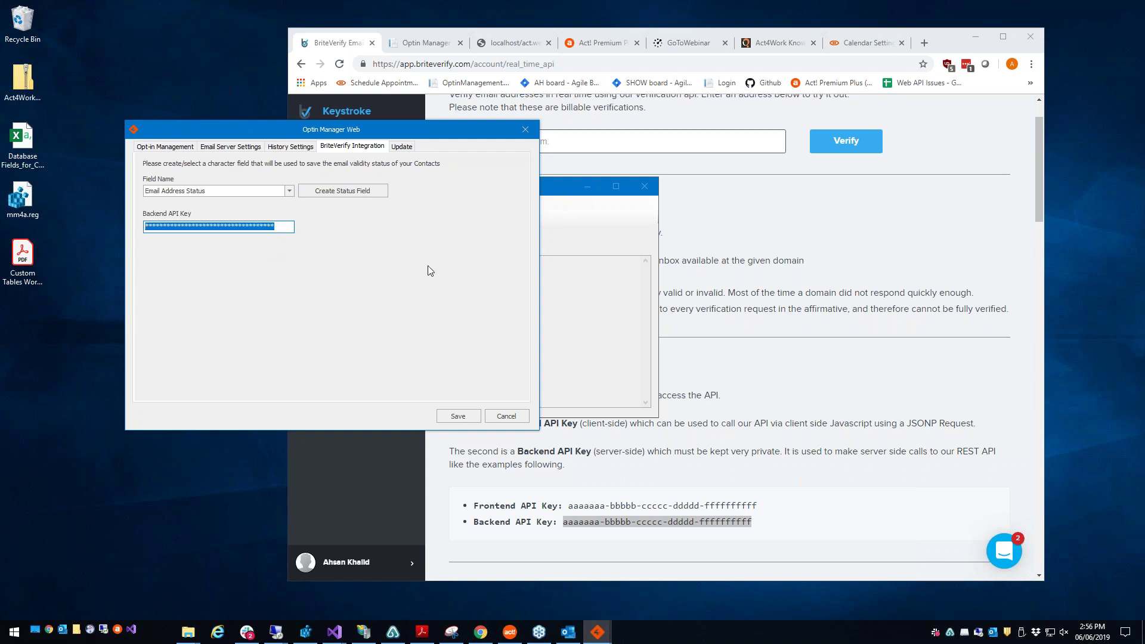
click(525, 129)
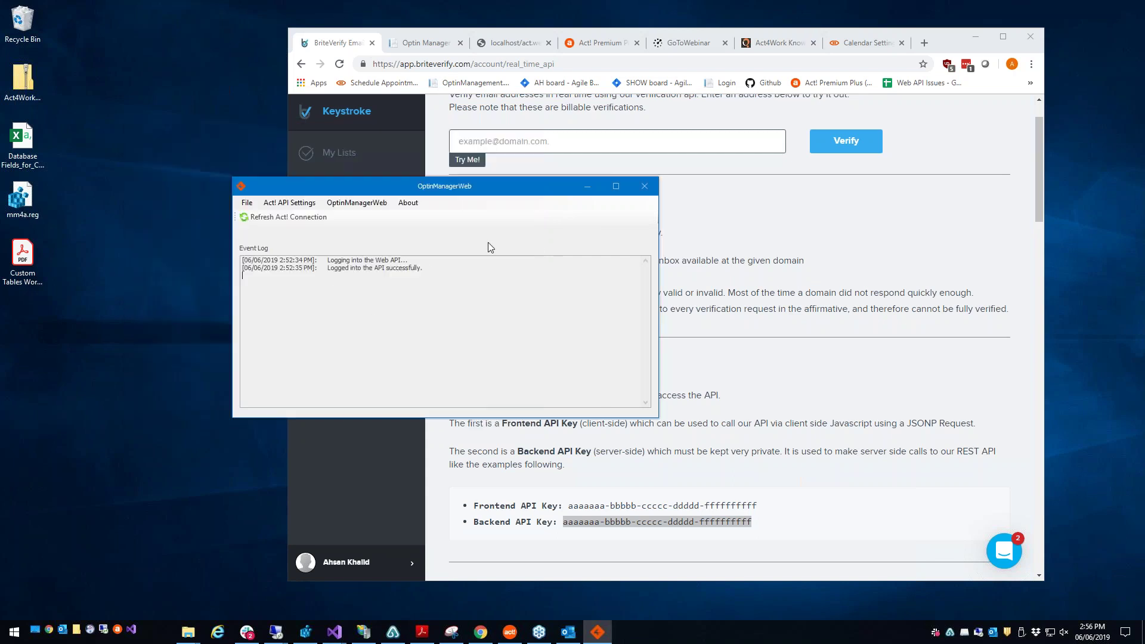
click(386, 206)
mouse_move(388, 215)
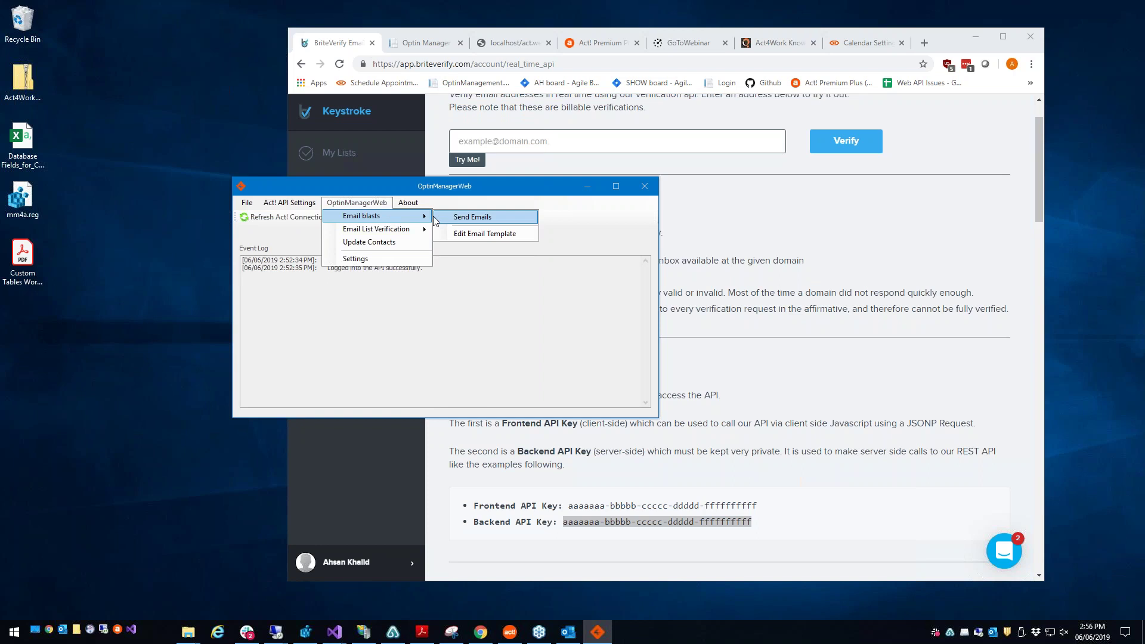
click(470, 236)
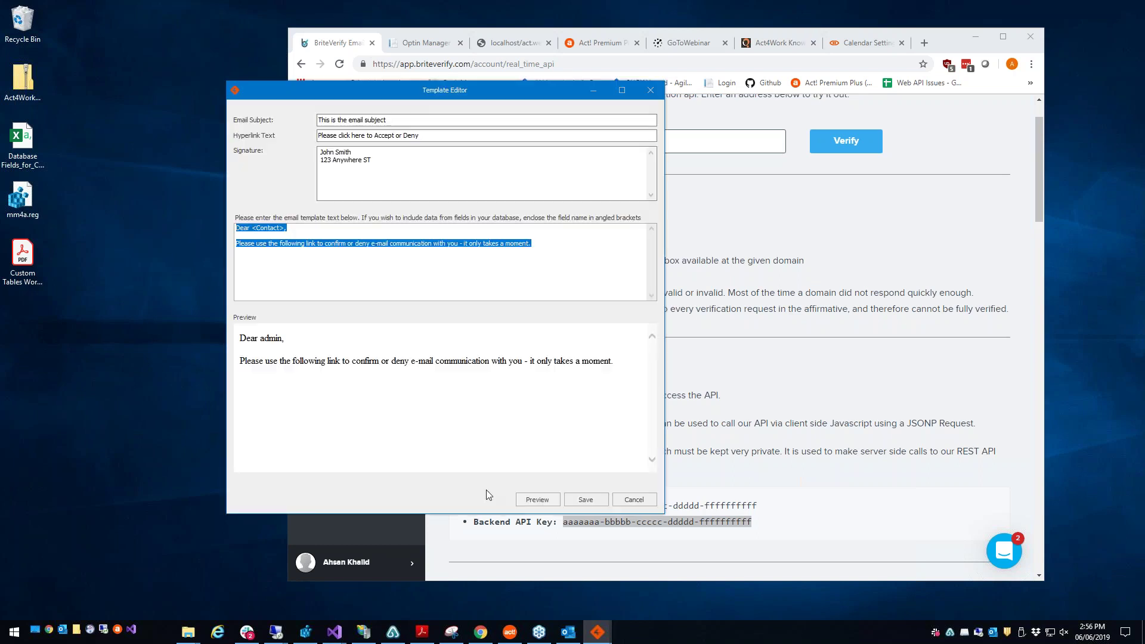
click(537, 500)
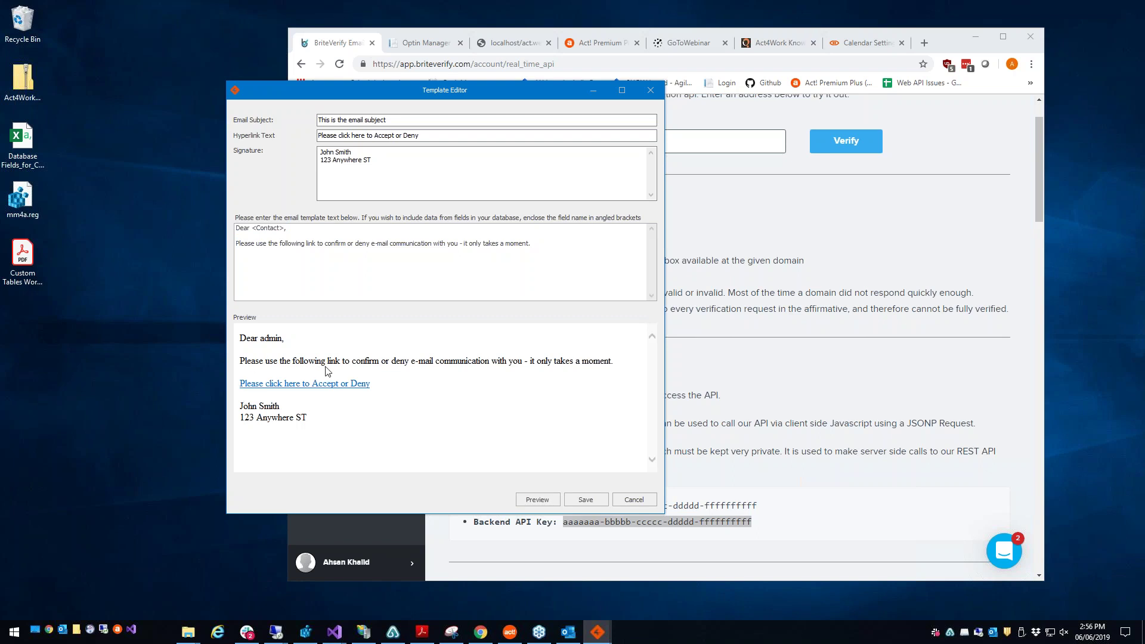
click(575, 249)
drag(285, 230, 253, 230)
click(257, 231)
key(Right)
key(Right)
key(Right)
key(Right)
key(Right)
key(Right)
key(Right)
key(Right)
key(Right)
key(Right)
drag(535, 245, 167, 243)
click(347, 268)
click(527, 500)
drag(421, 135, 300, 135)
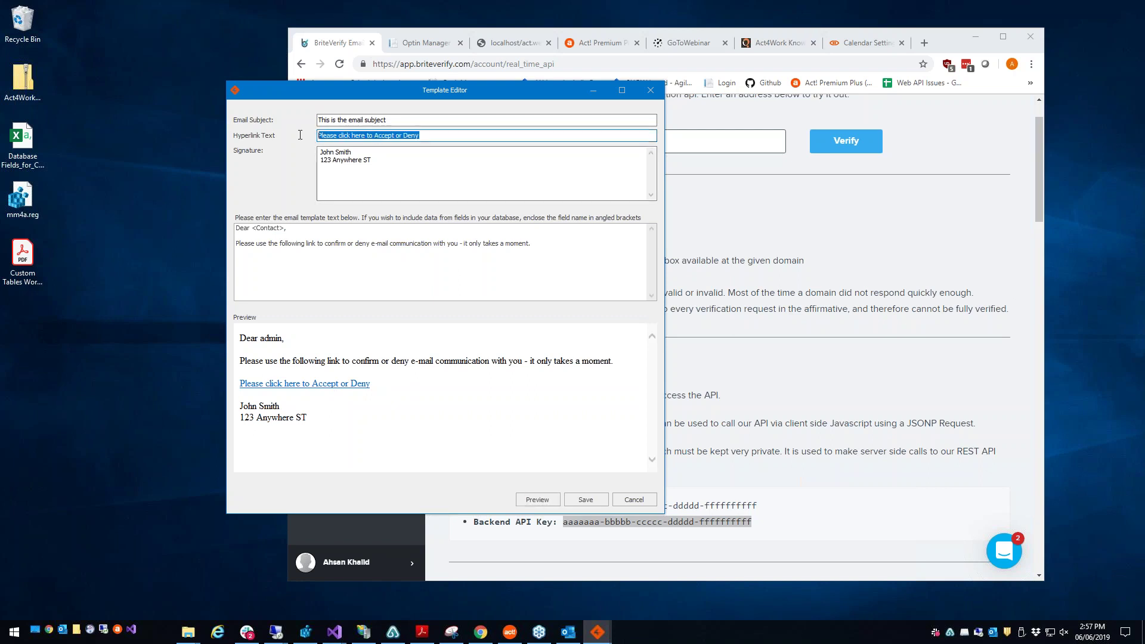
click(350, 123)
key(ctrl+a)
key(Tab)
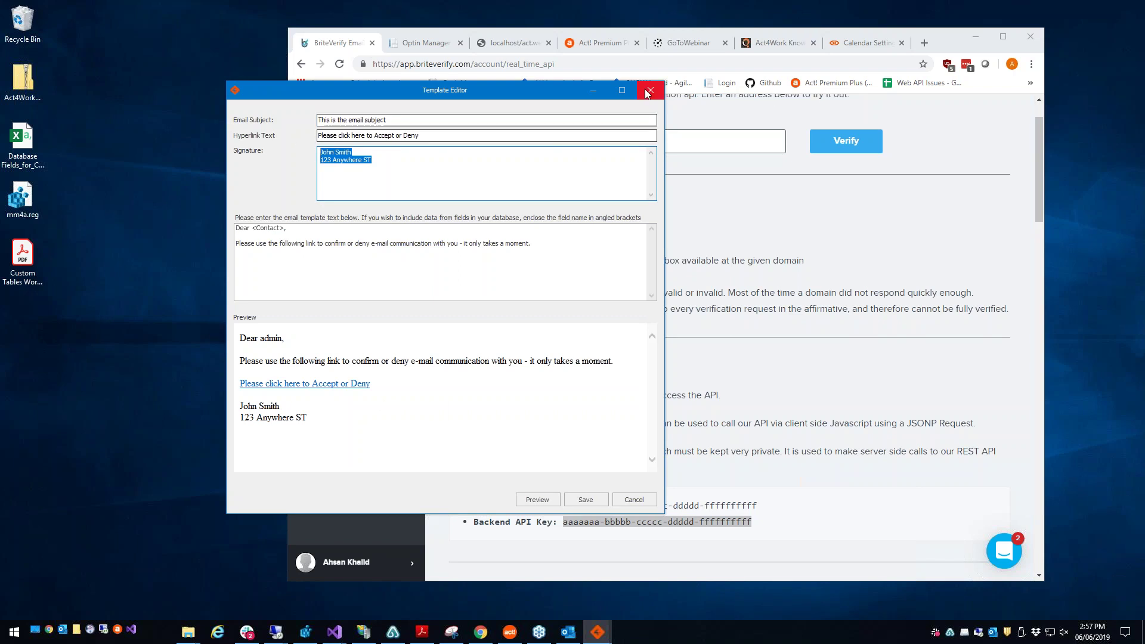
click(650, 90)
click(358, 203)
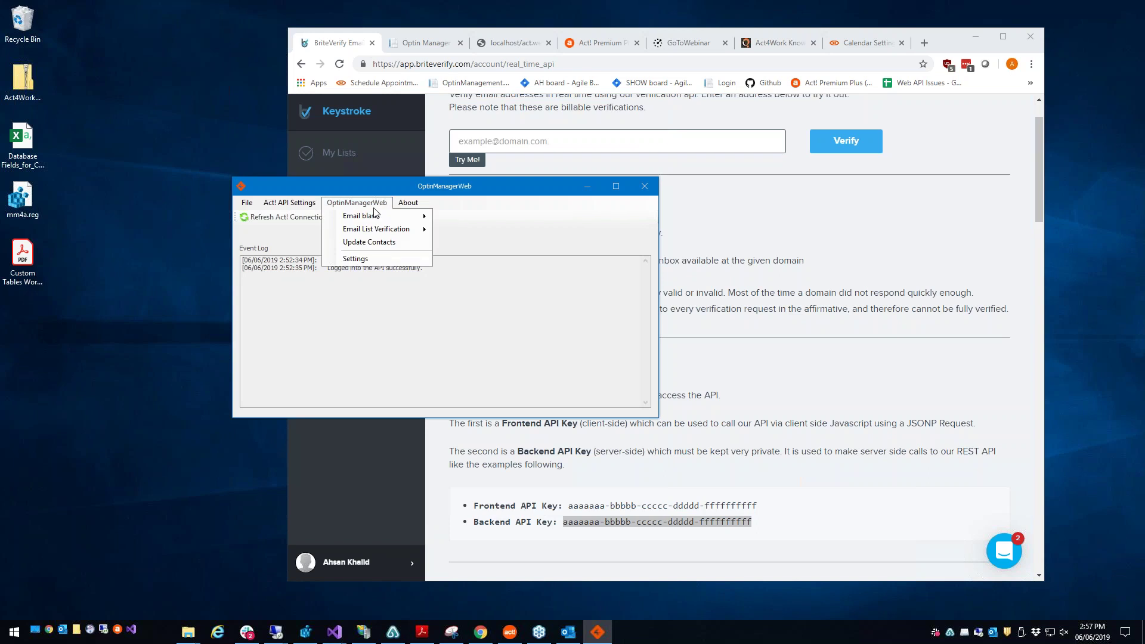
Step: Start the Send Optin Emails wizard, try the recipient options, and proceed with all contacts
mouse_move(389, 217)
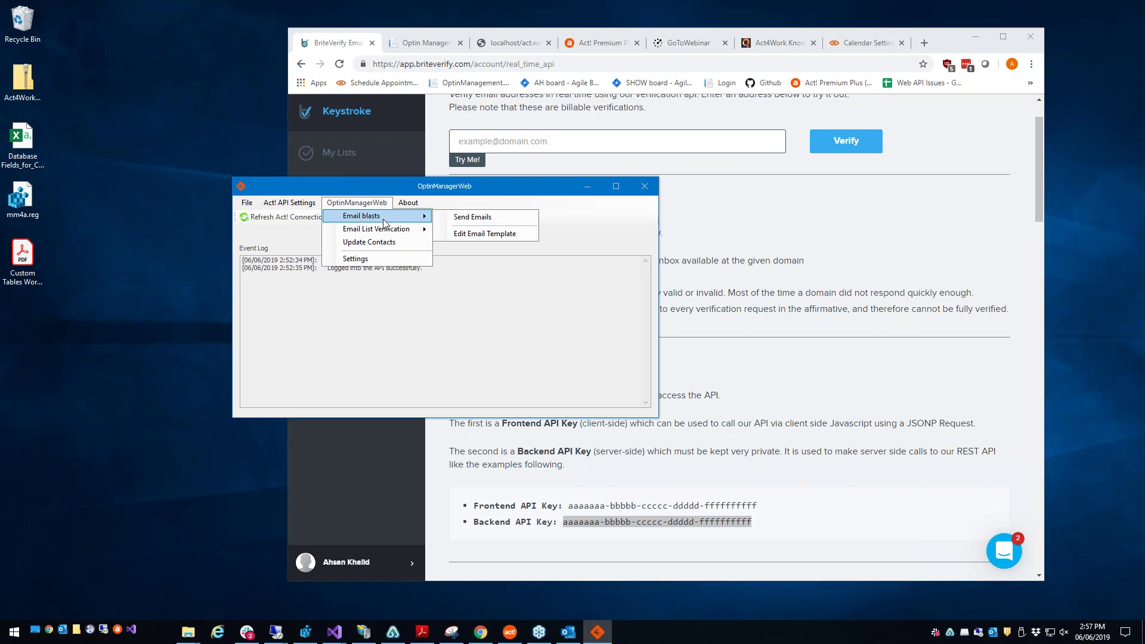
click(451, 219)
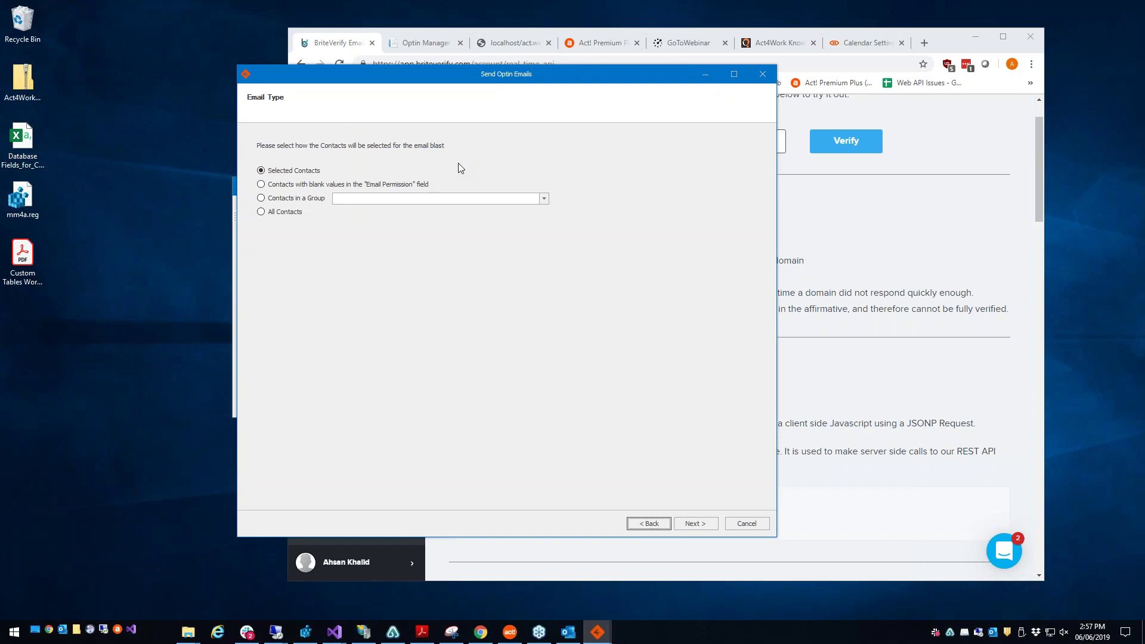
click(292, 171)
click(314, 185)
click(309, 203)
click(420, 201)
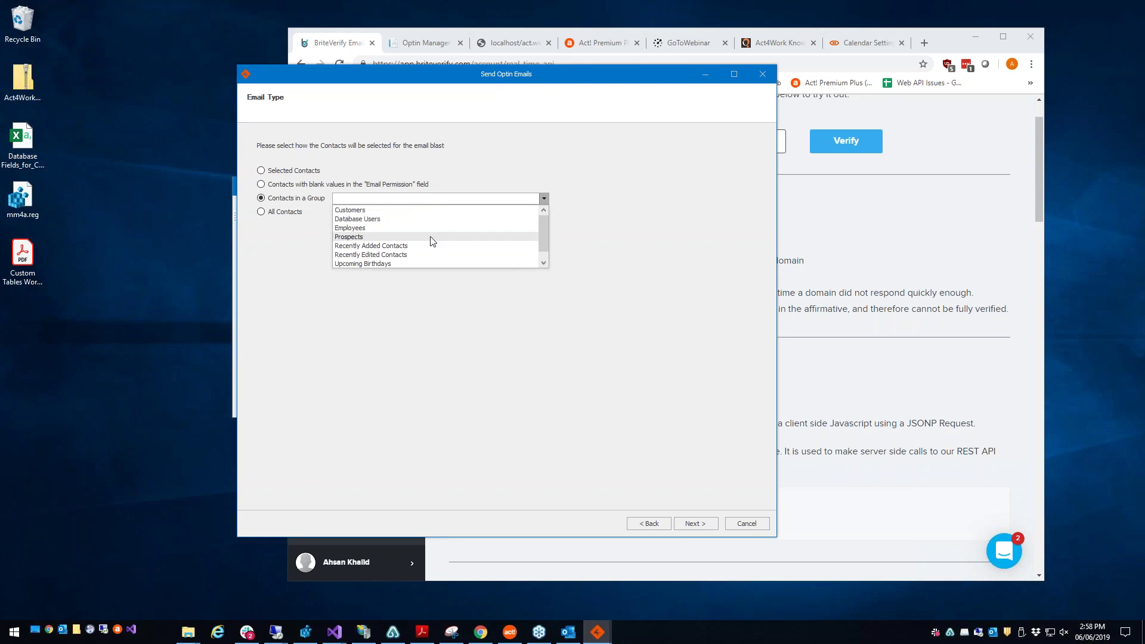
click(312, 242)
click(286, 214)
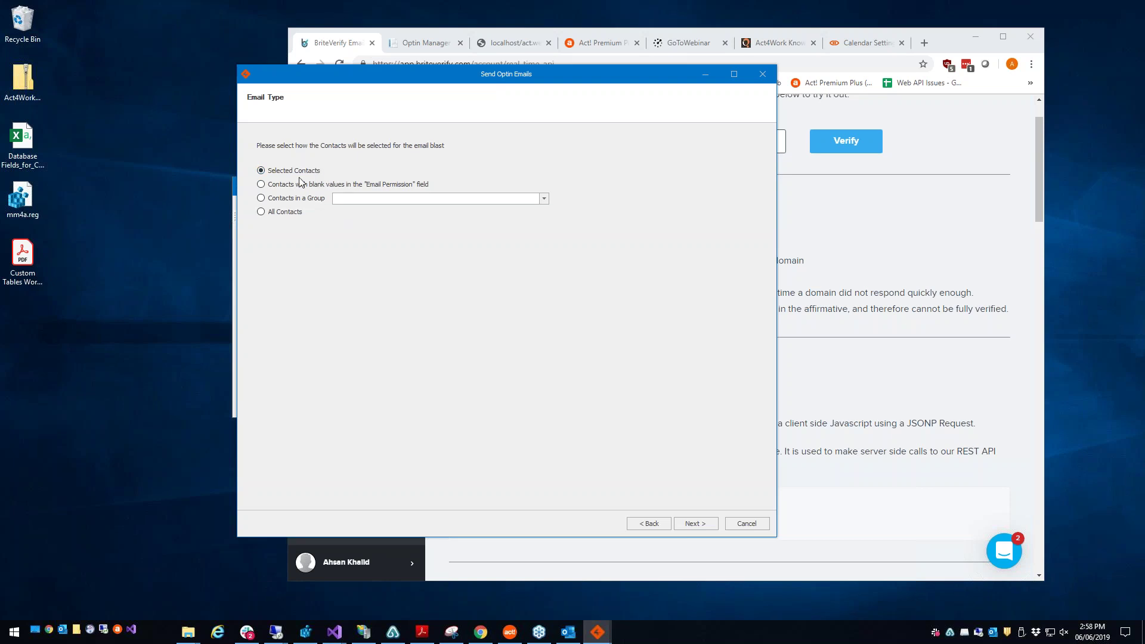
click(695, 523)
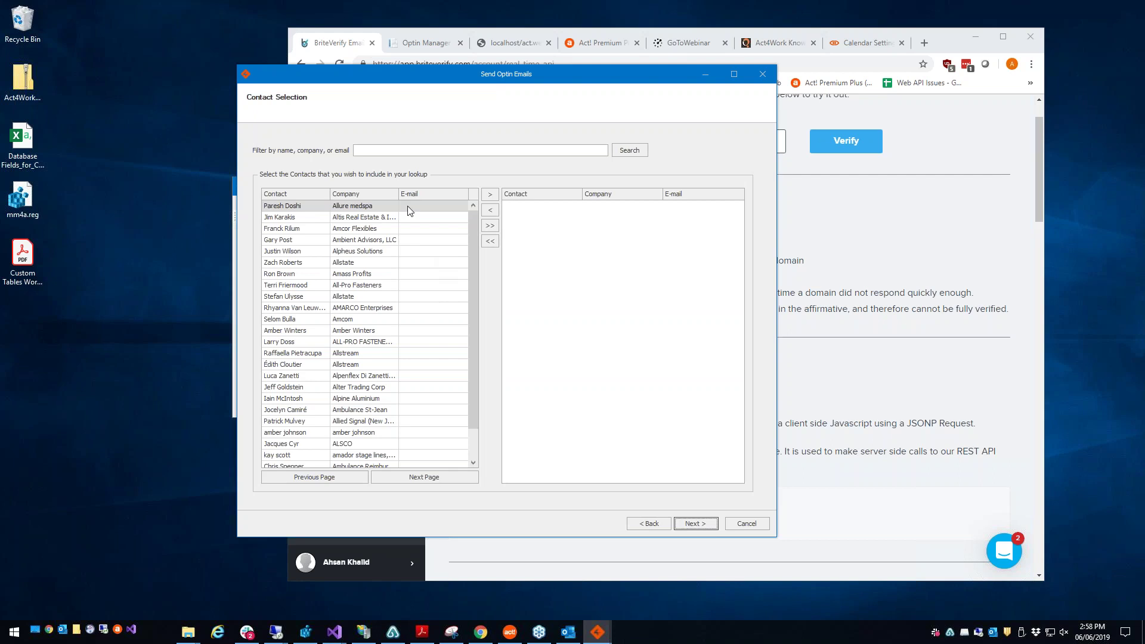
Step: Filter the contact list by a user's name, clear the filter, and page through contacts
click(419, 151)
text(ahsan)
key(Return)
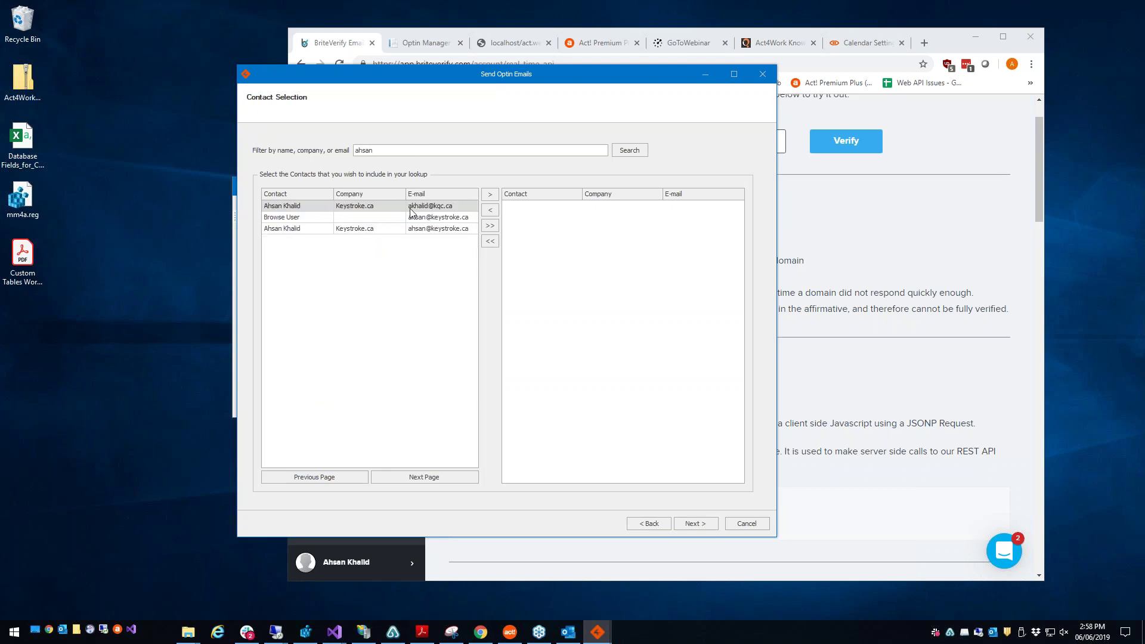
drag(383, 153, 353, 180)
key(BackSpace)
key(Return)
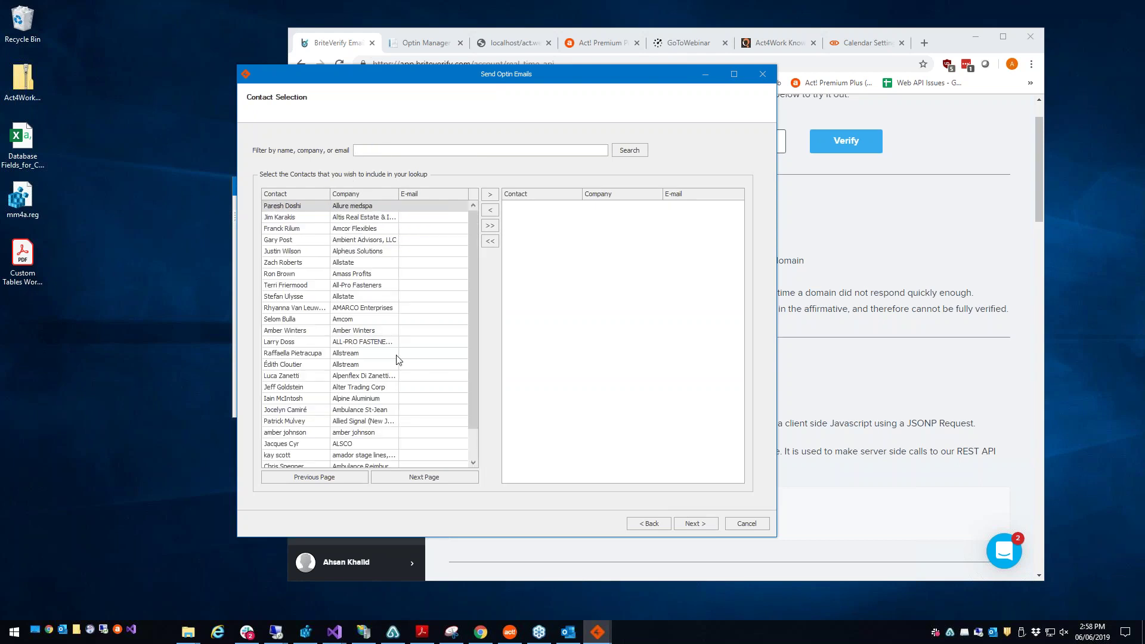
scroll(475, 285, down, 1)
click(398, 476)
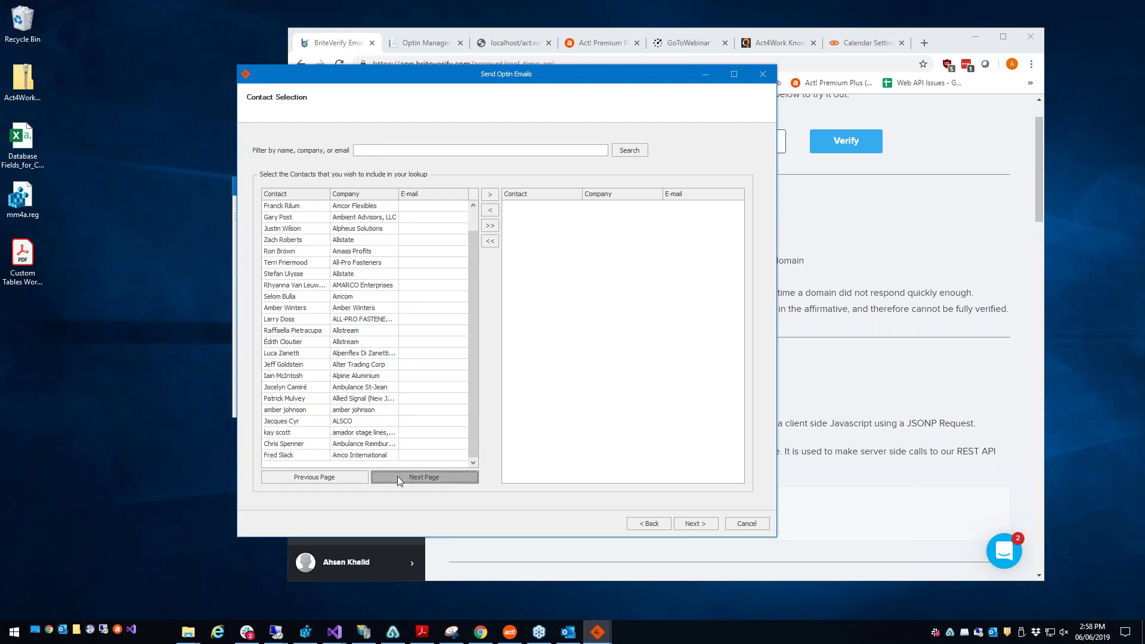
click(397, 476)
click(317, 477)
click(398, 476)
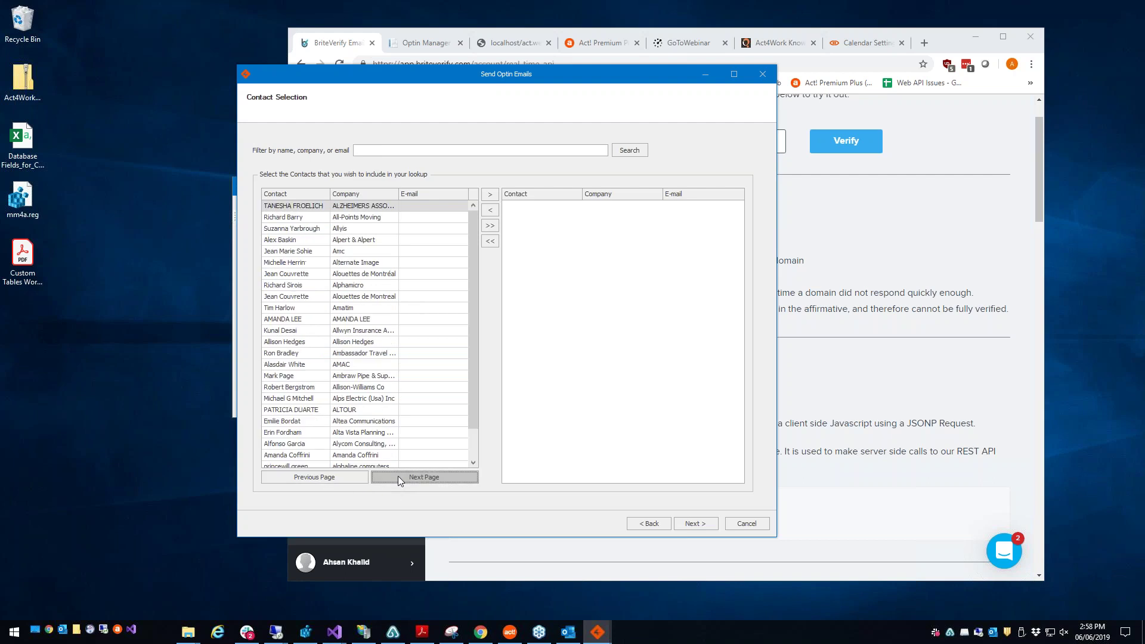
click(353, 474)
Step: Search for another username, then cancel the wizard and refresh the Act! connection
click(397, 151)
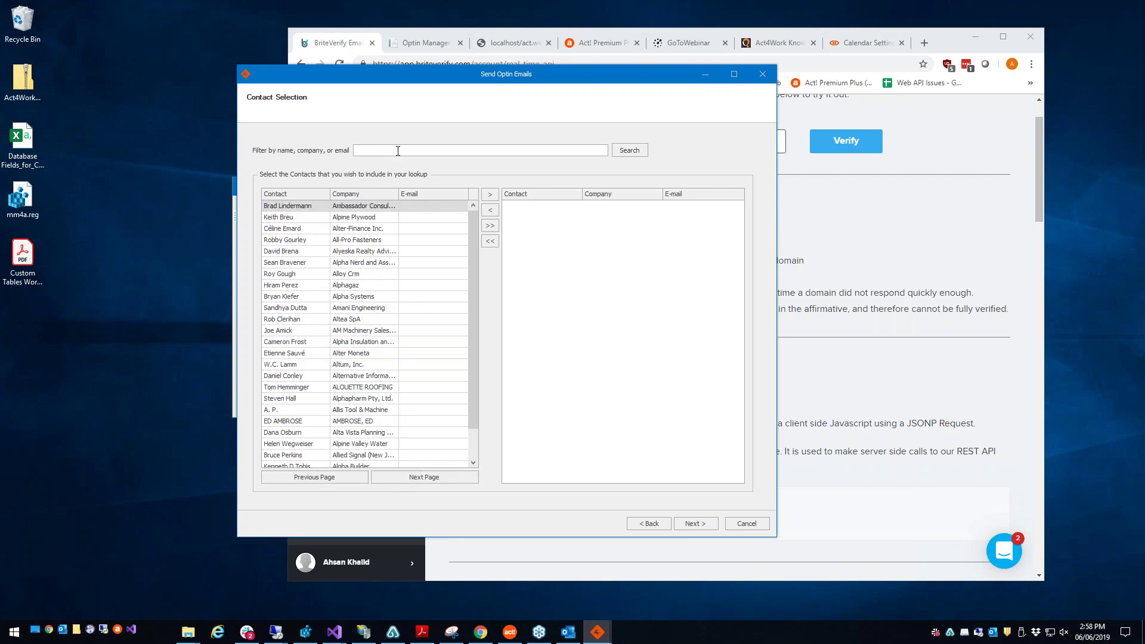
key(Return)
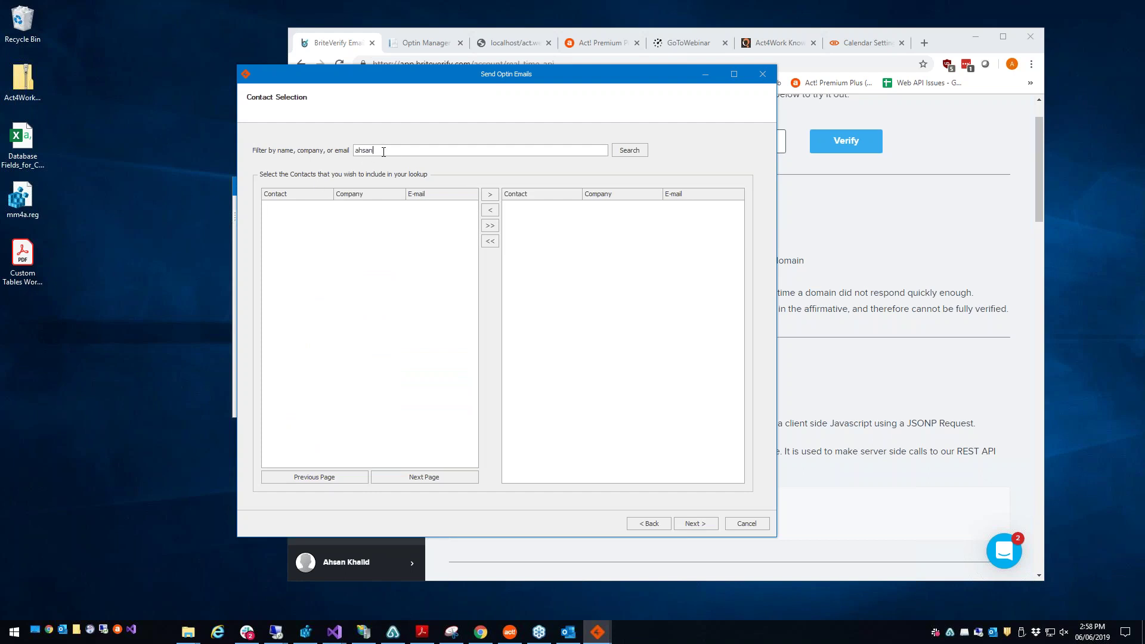
text(akhalid)
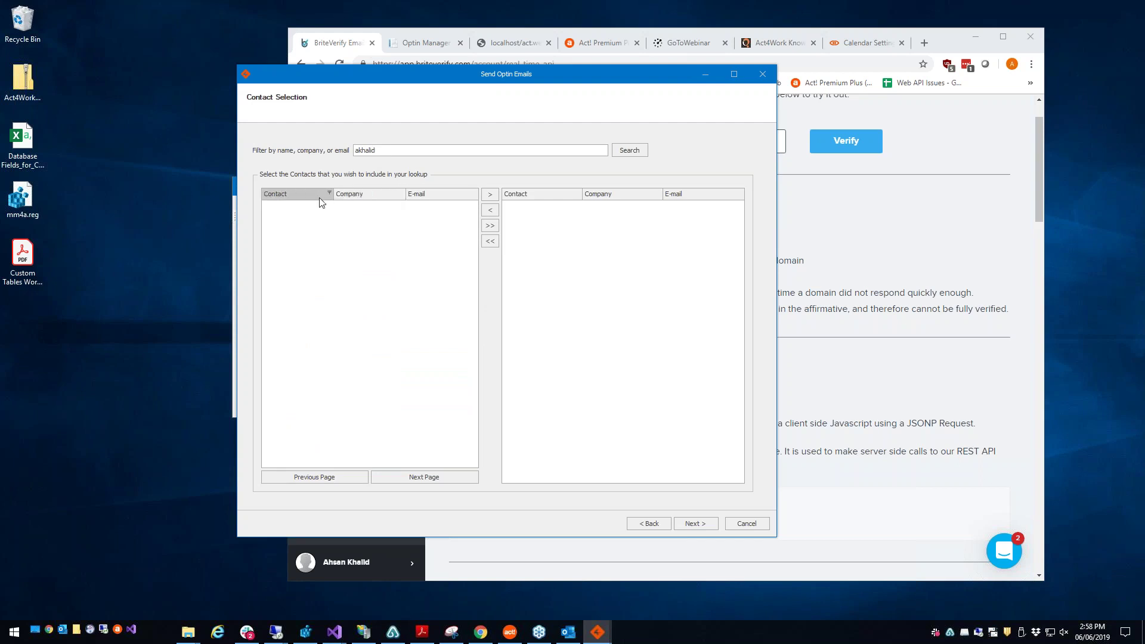
click(762, 74)
click(272, 217)
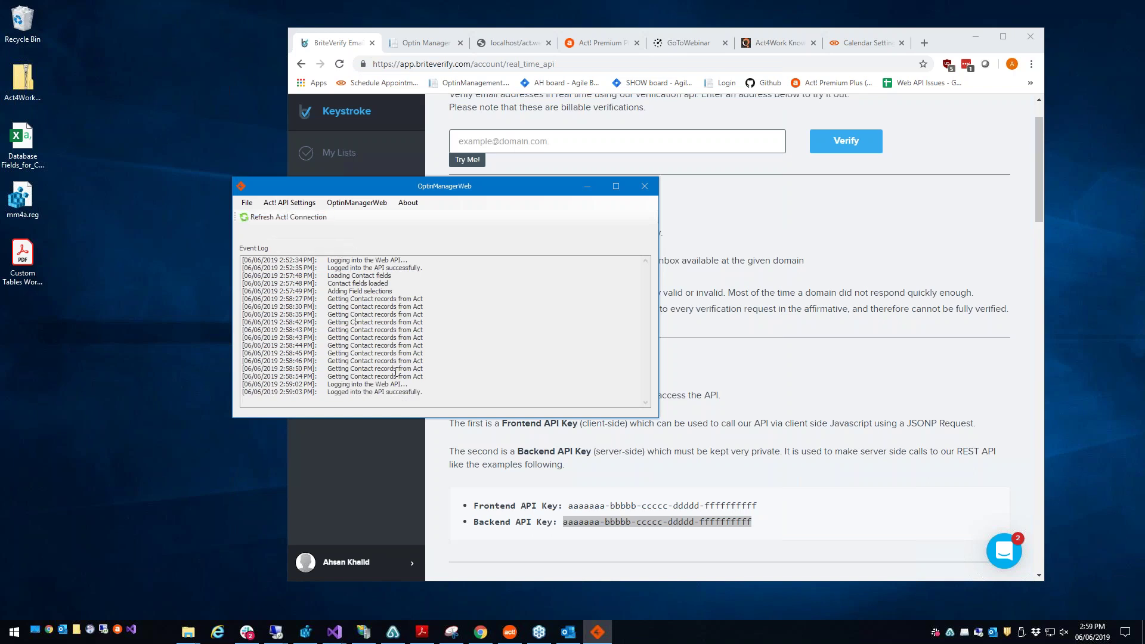
Step: Restart the opt-in email wizard, filter contacts by name, and add all three matches as recipients
click(356, 203)
mouse_move(358, 217)
click(462, 218)
click(614, 517)
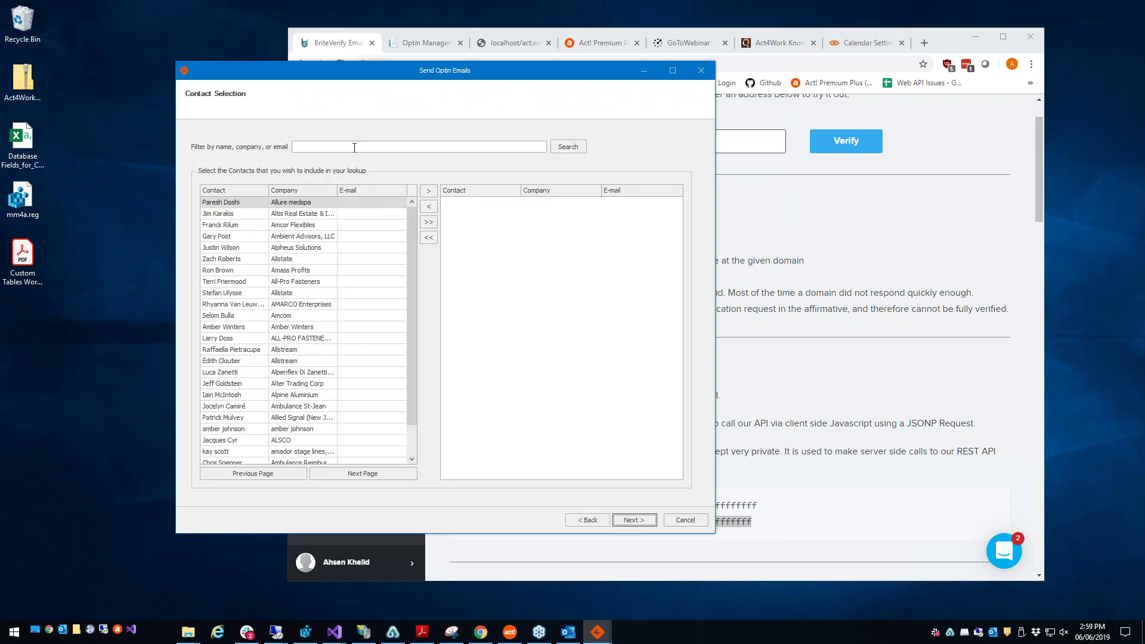
text(ahsan)
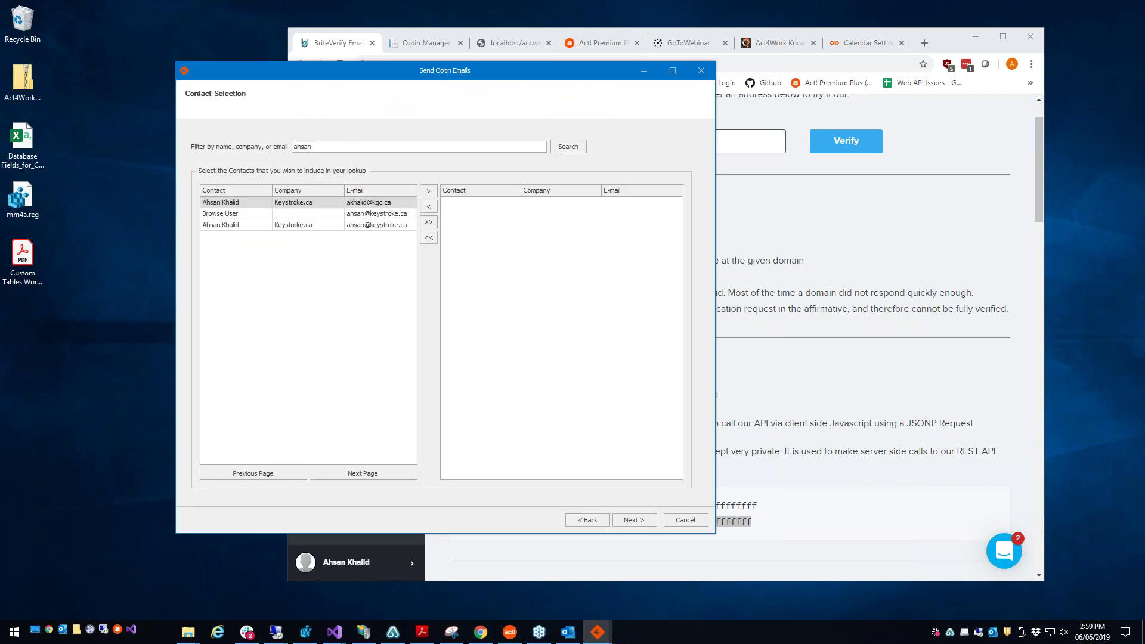
click(329, 226)
click(344, 204)
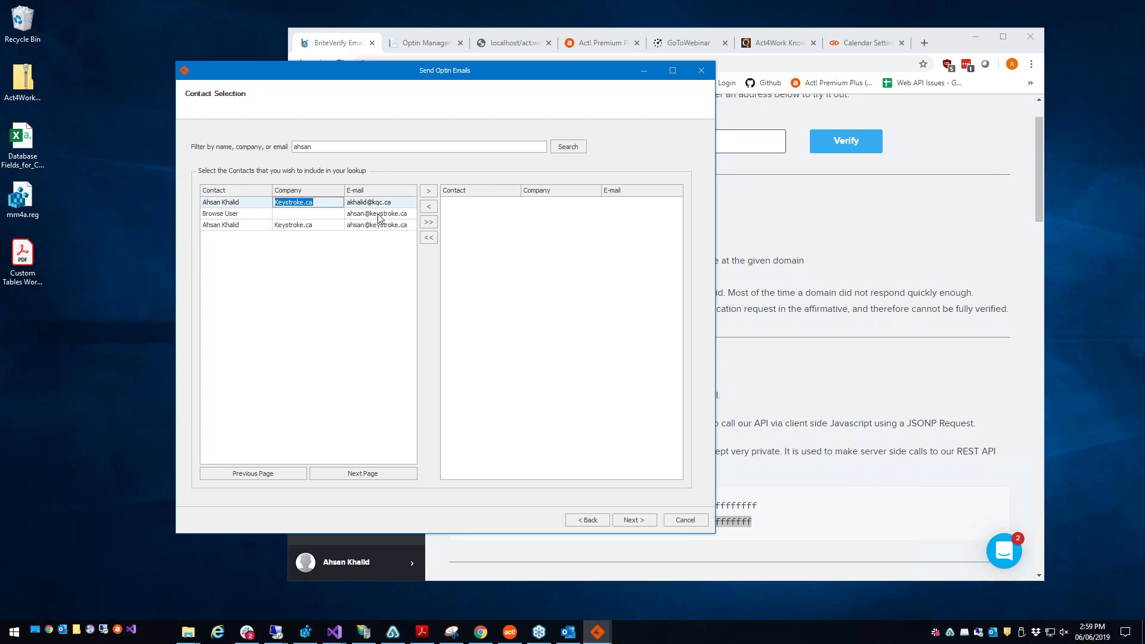
double_click(341, 147)
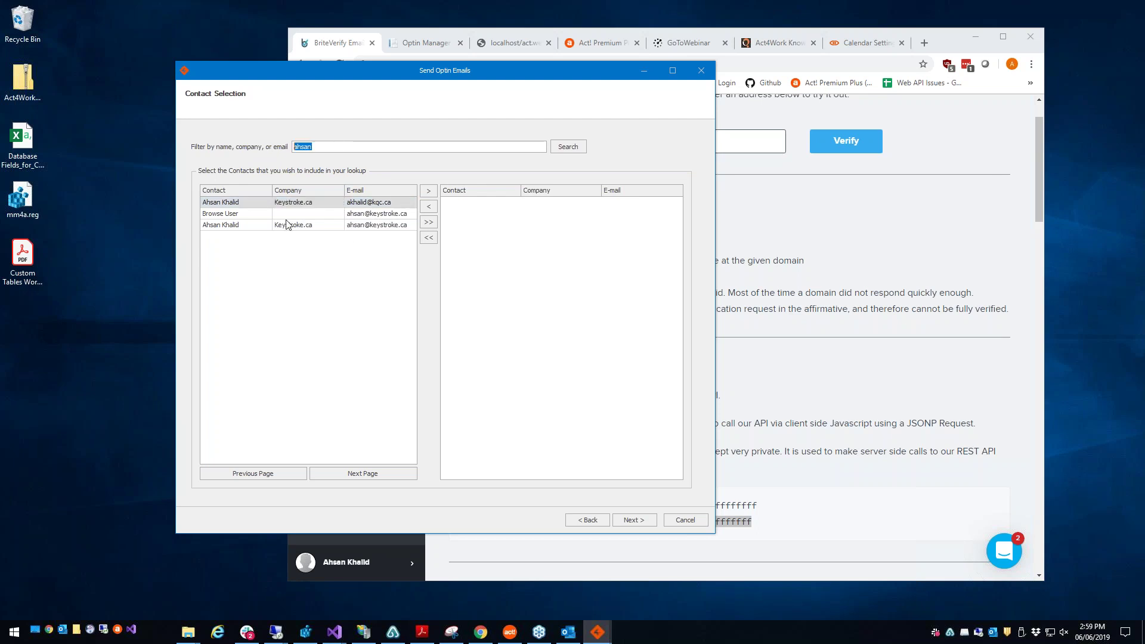
click(209, 204)
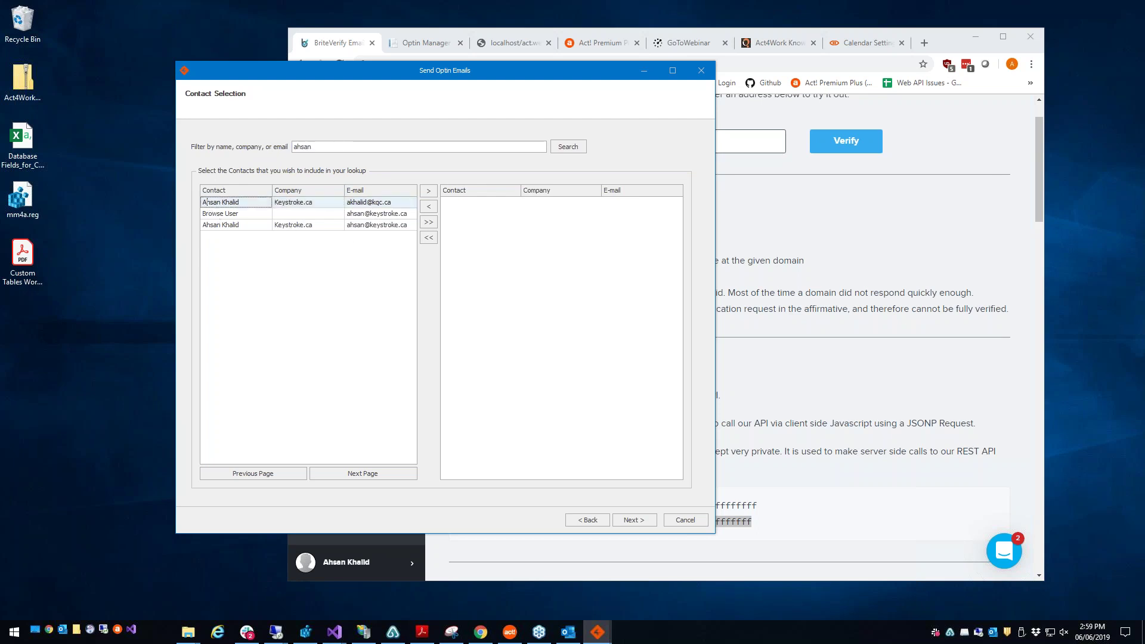
click(346, 215)
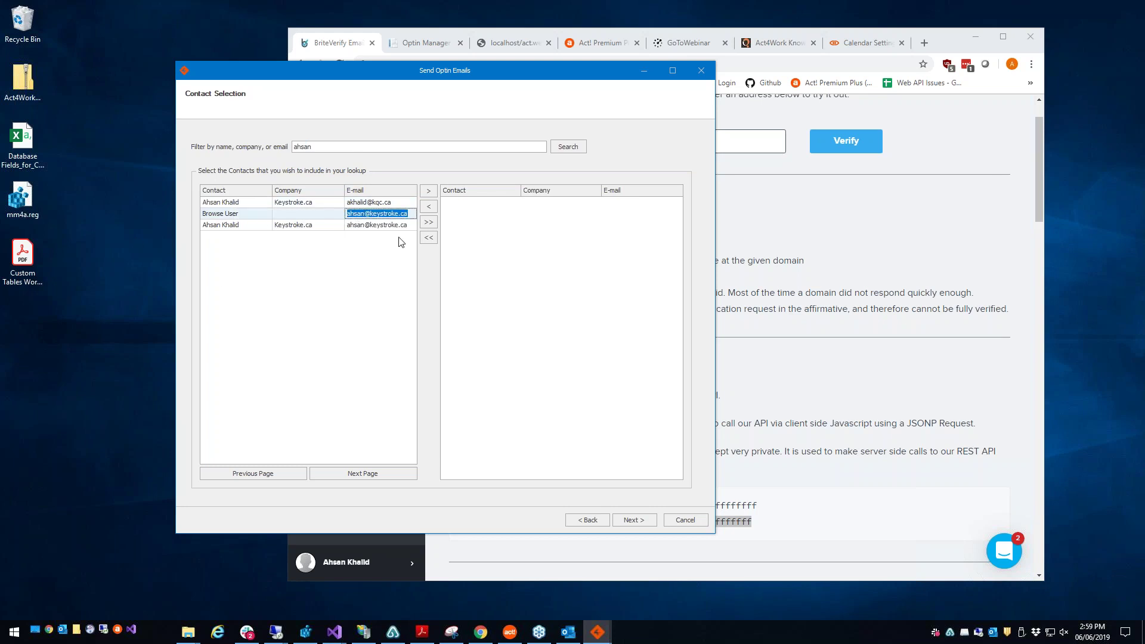
click(428, 222)
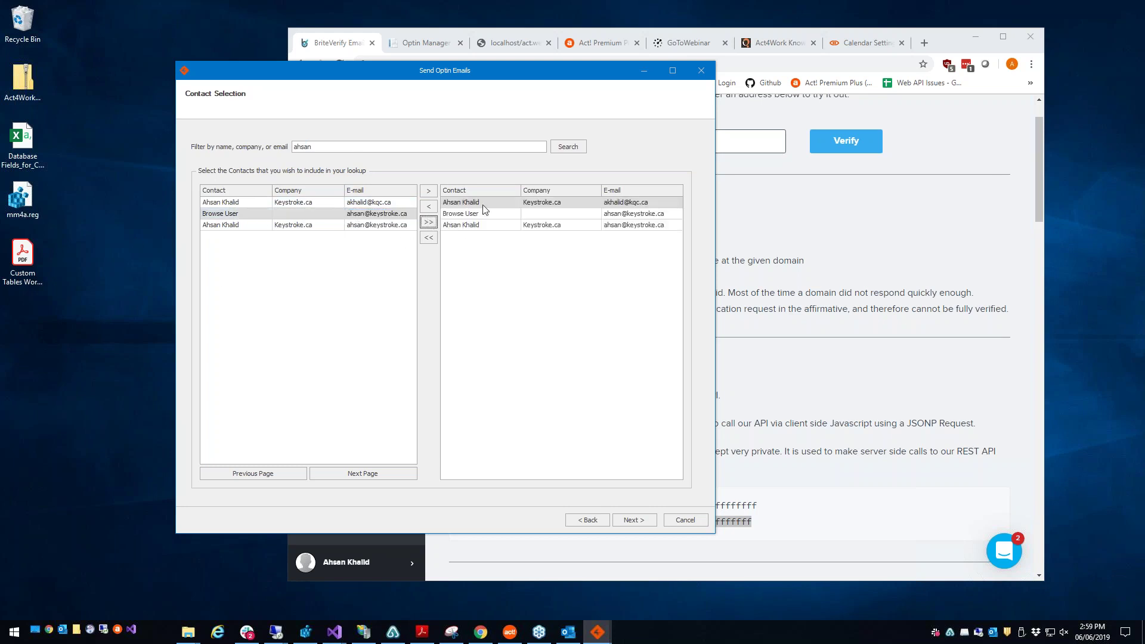
Step: Confirm the three recipients and send the opt-in emails
click(620, 518)
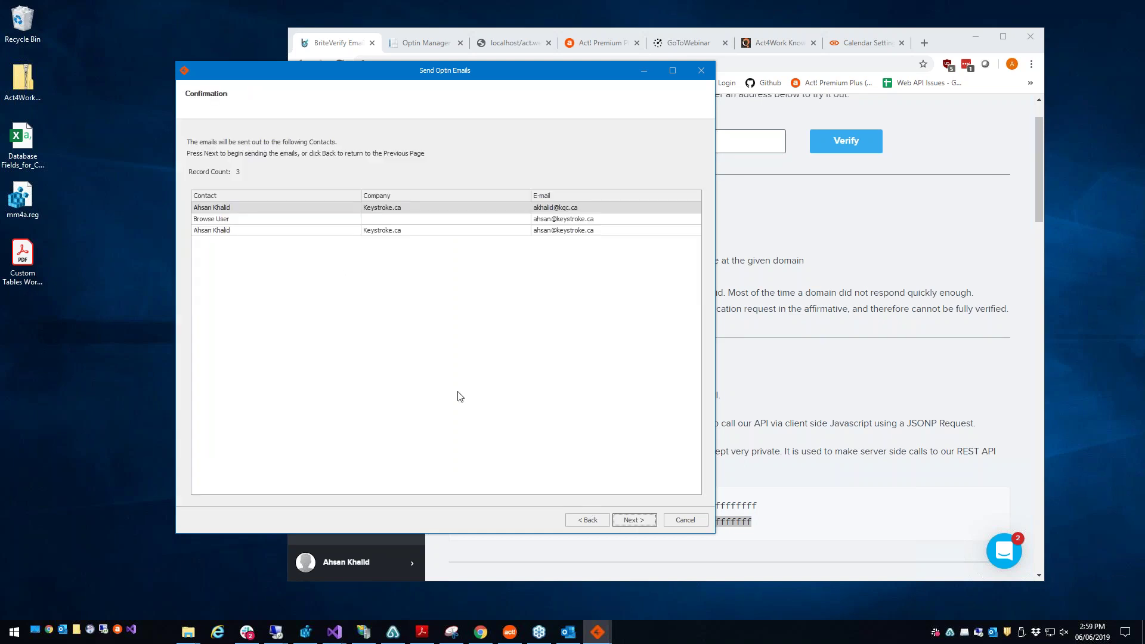
click(407, 230)
click(439, 220)
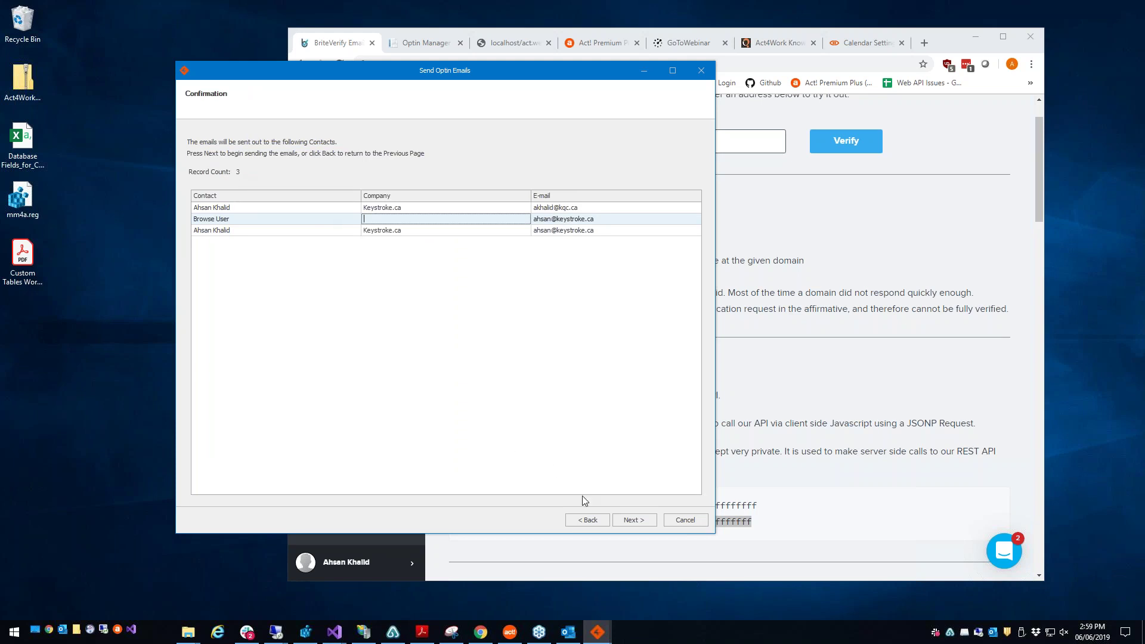
click(624, 518)
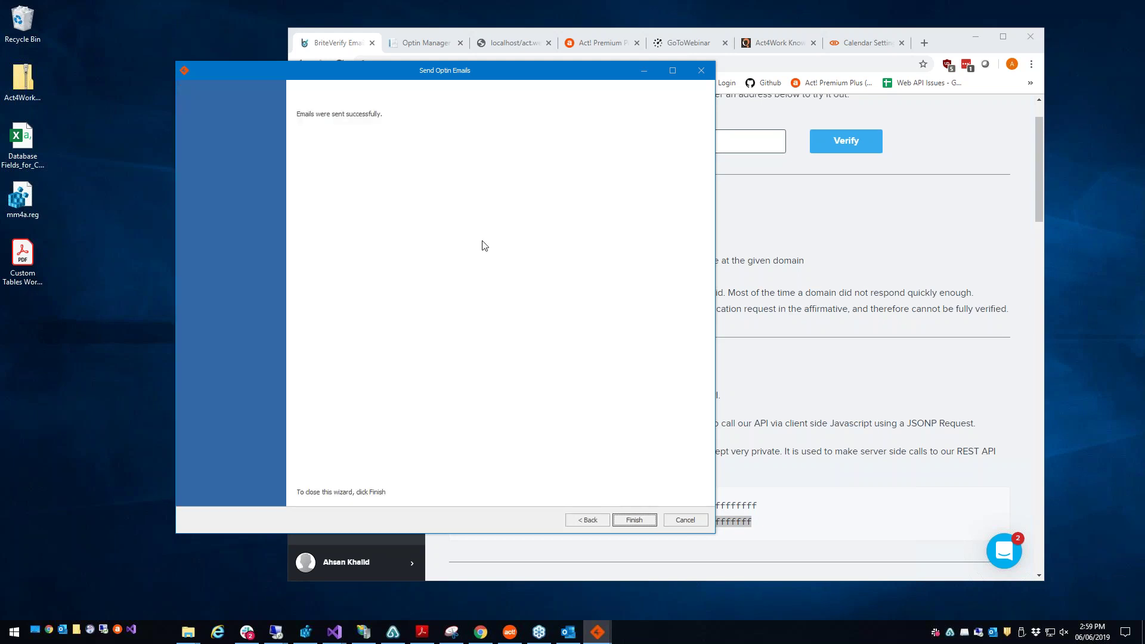
Step: Open the admin contact and delete its Optin Permission Record from History
click(510, 633)
click(331, 126)
click(309, 143)
click(310, 115)
double_click(314, 131)
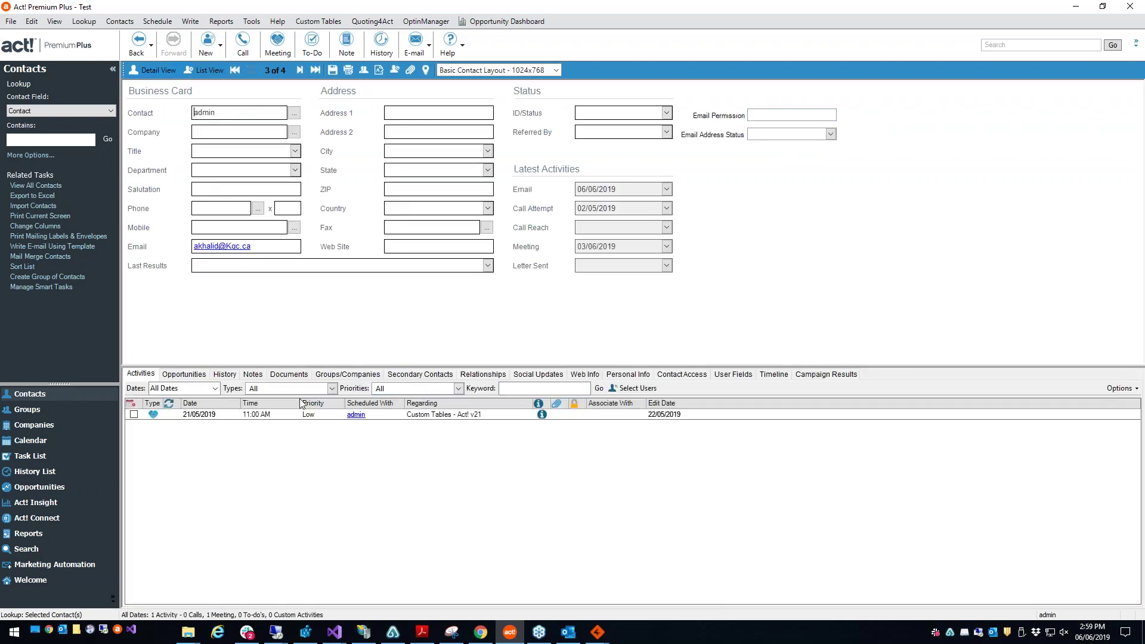
click(225, 374)
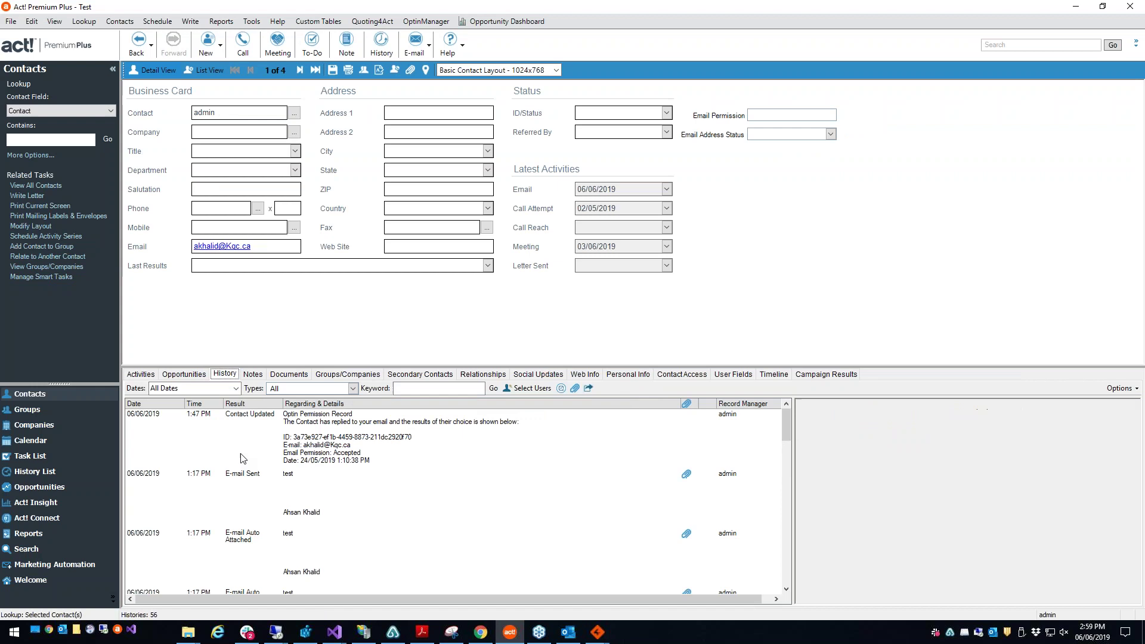
click(303, 440)
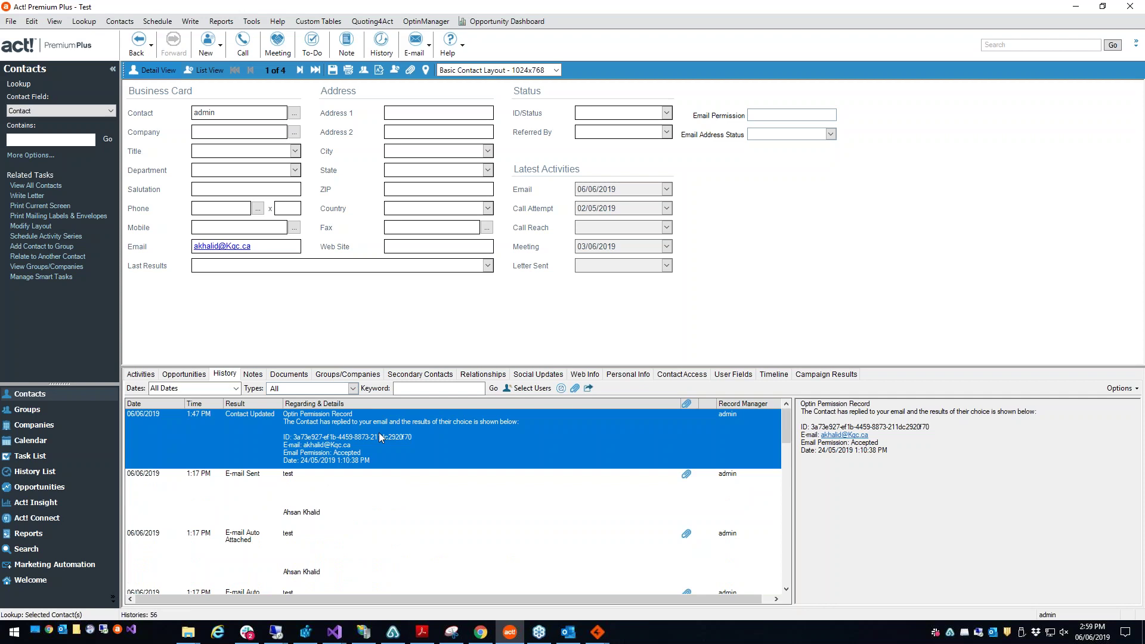
key(Delete)
click(607, 359)
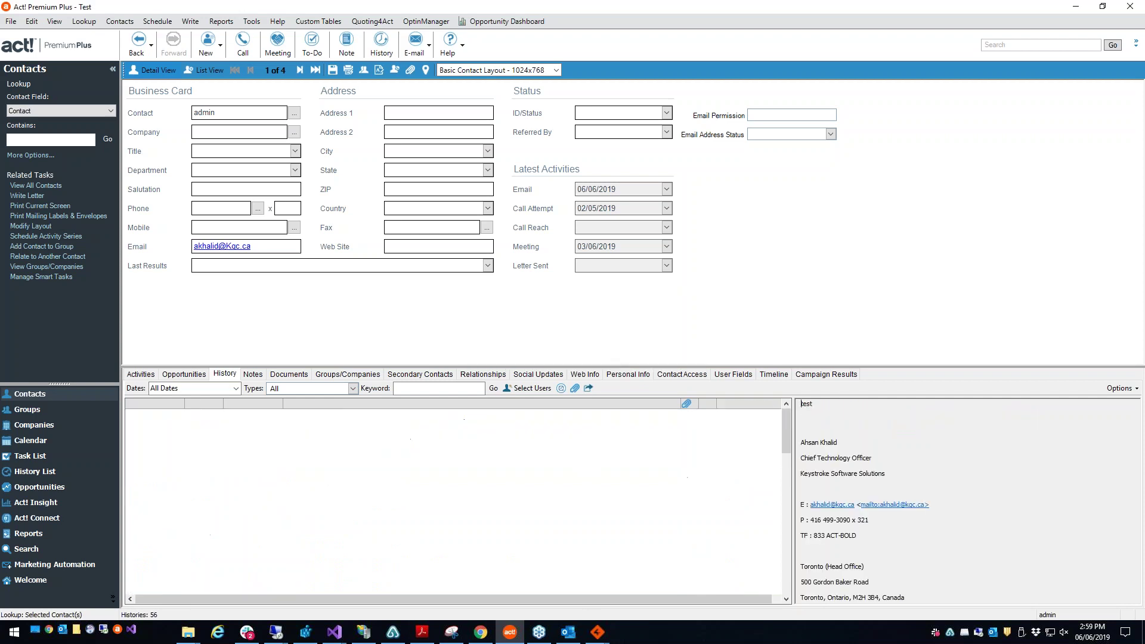
Step: Select the Contact Permission Record and review its description, ID and e-mail details
click(457, 501)
scroll(456, 504, up, 10)
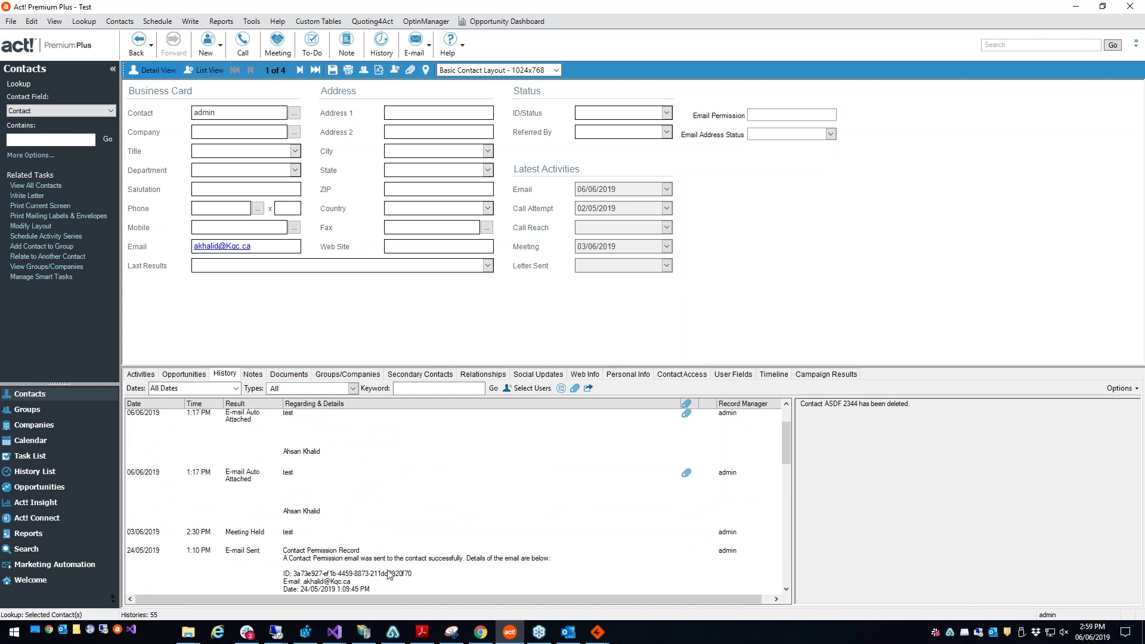
click(388, 574)
scroll(388, 570, down, 1)
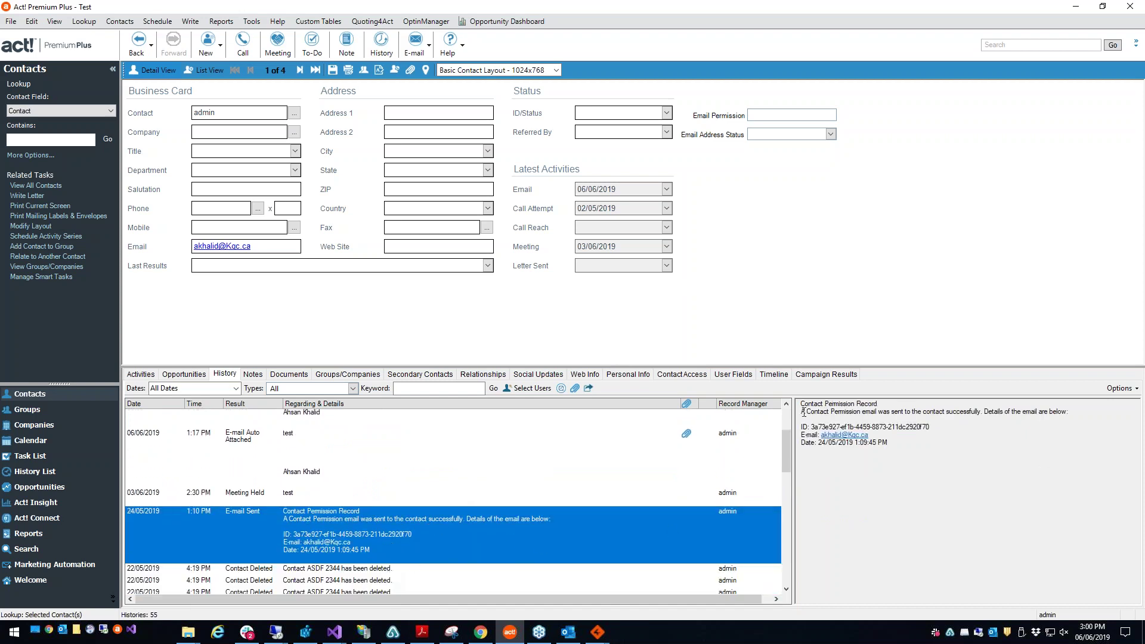
drag(801, 412, 1071, 411)
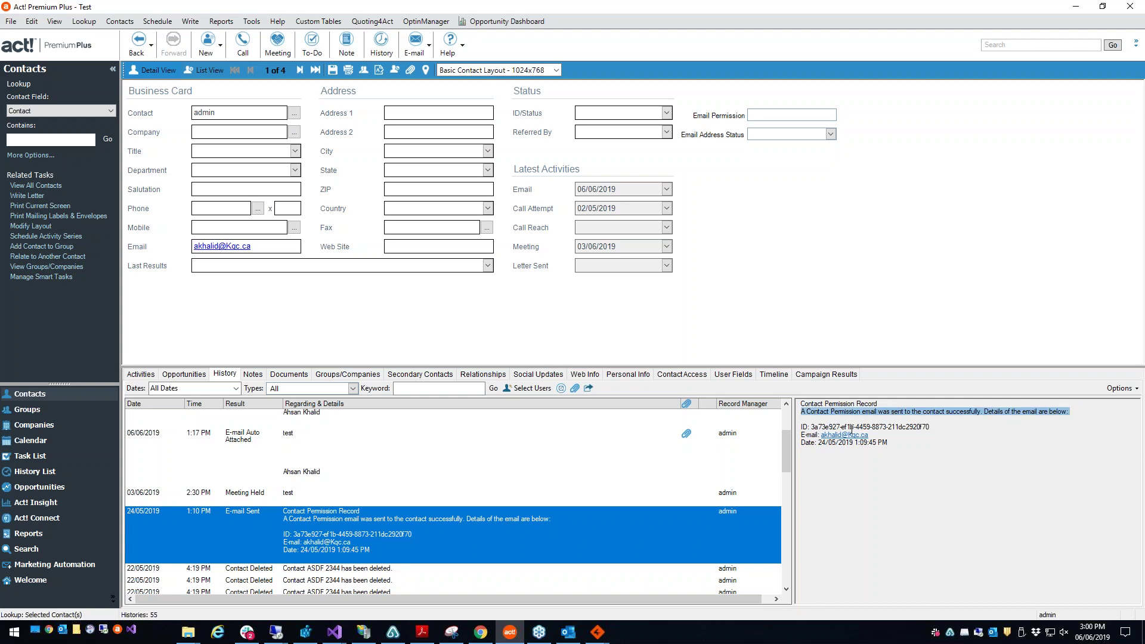
drag(959, 436, 888, 442)
scroll(733, 464, up, 1)
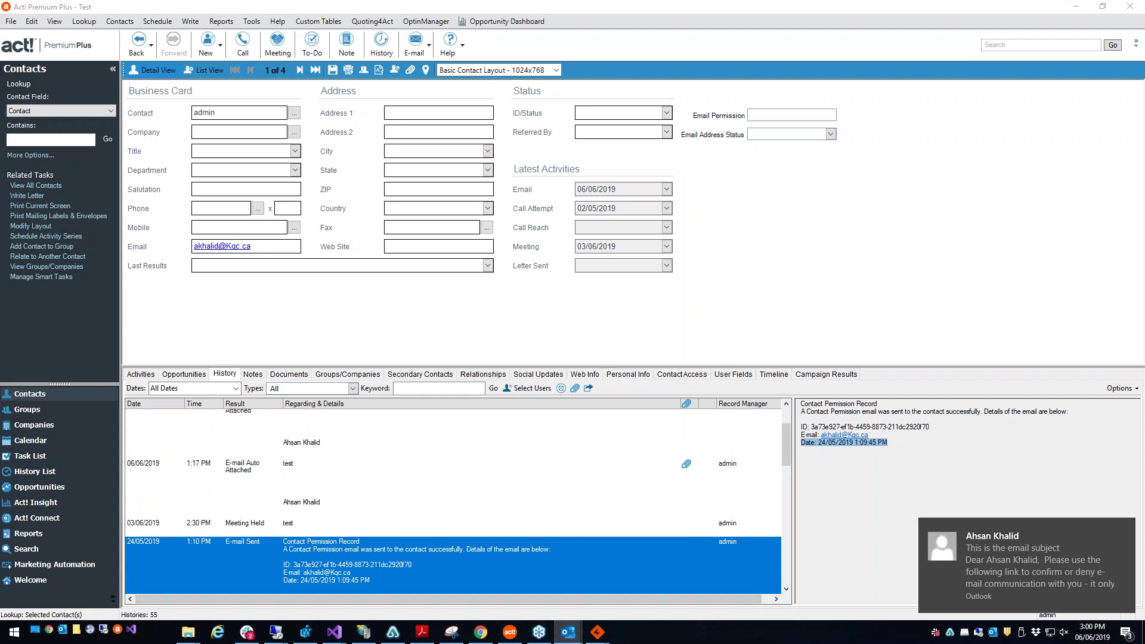
Step: Open the new opt-in email in Outlook and follow its 'Please click here to Accept or Deny' link
click(1026, 561)
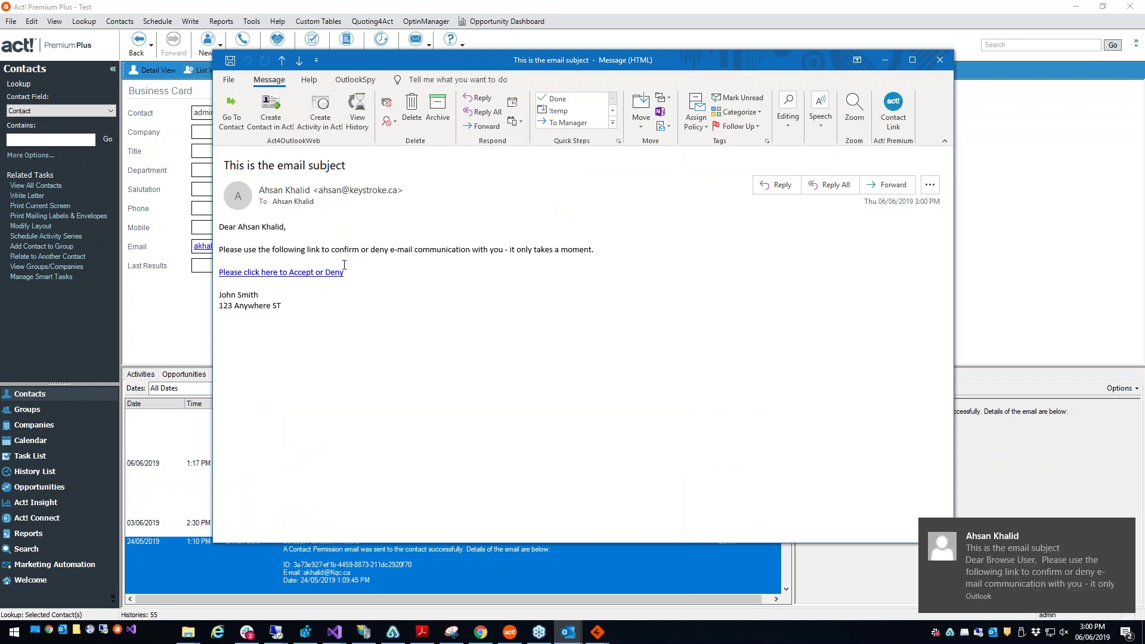
click(264, 273)
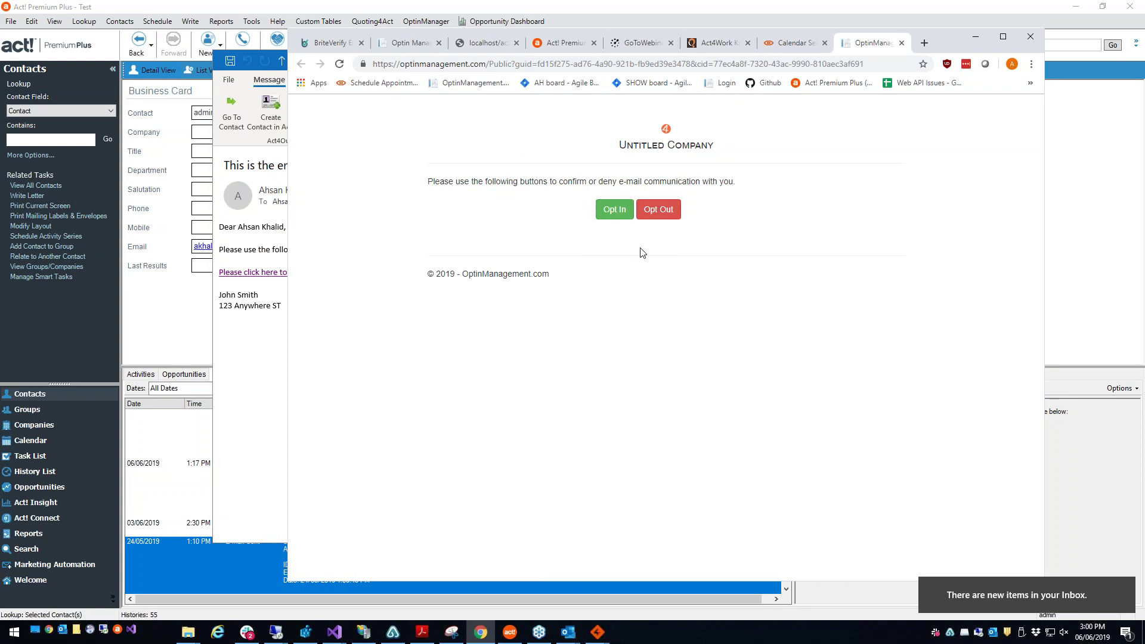
Step: Opt in to e-mail communication, check the thank-you message, and minimize Chrome
click(611, 212)
drag(432, 182, 614, 182)
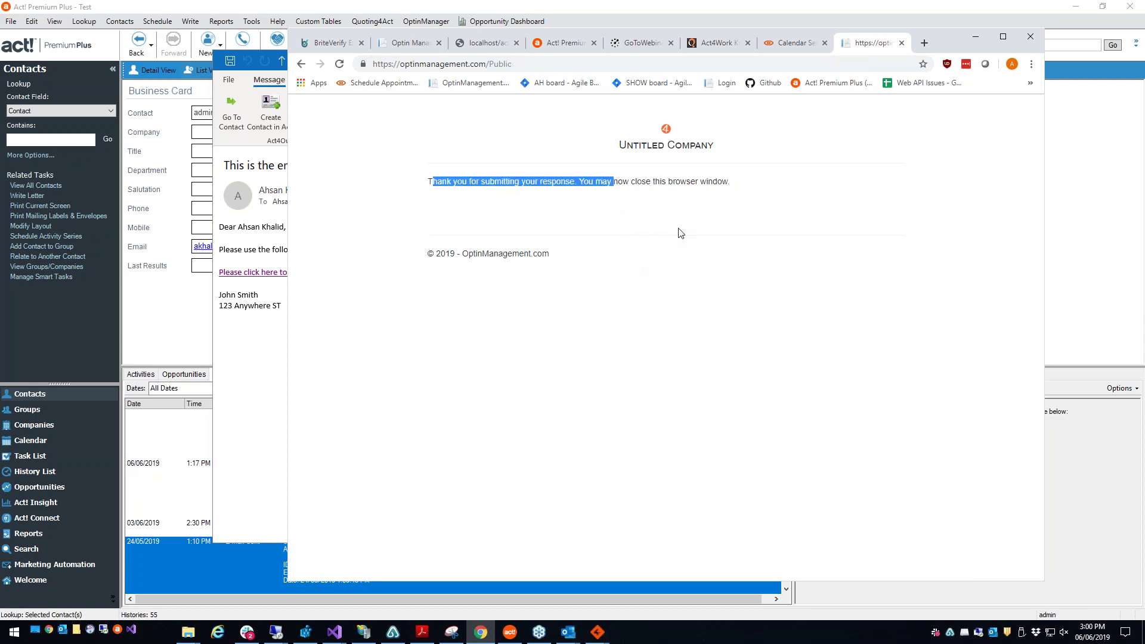
click(971, 40)
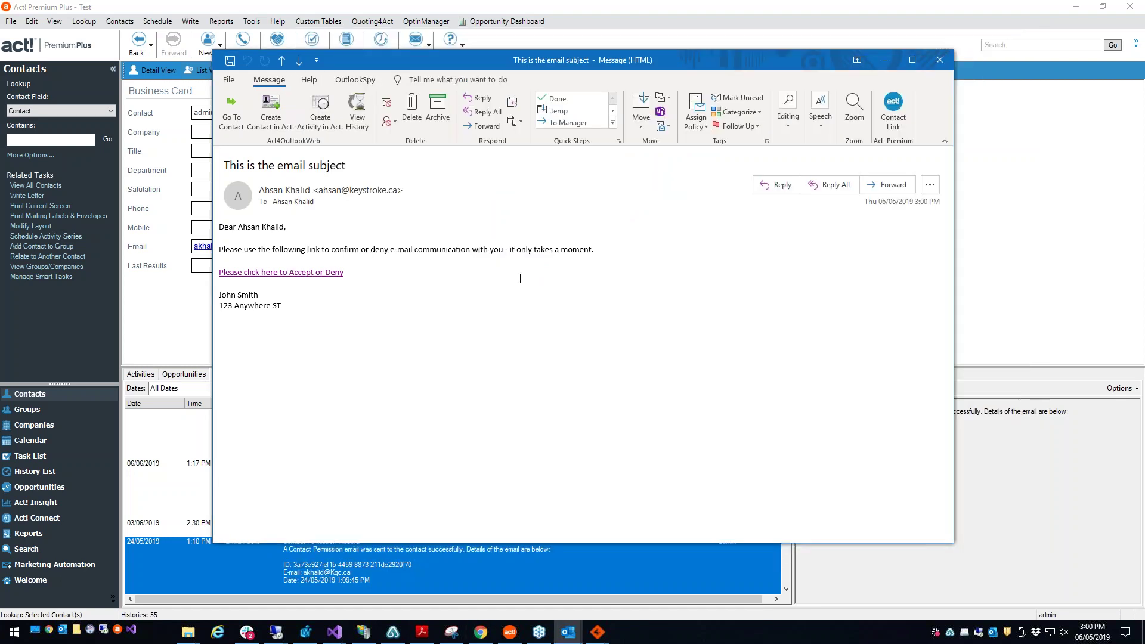
Step: Close the Outlook message, finish the Send Optin Emails wizard, and open the OptinManagerWeb menu
click(940, 59)
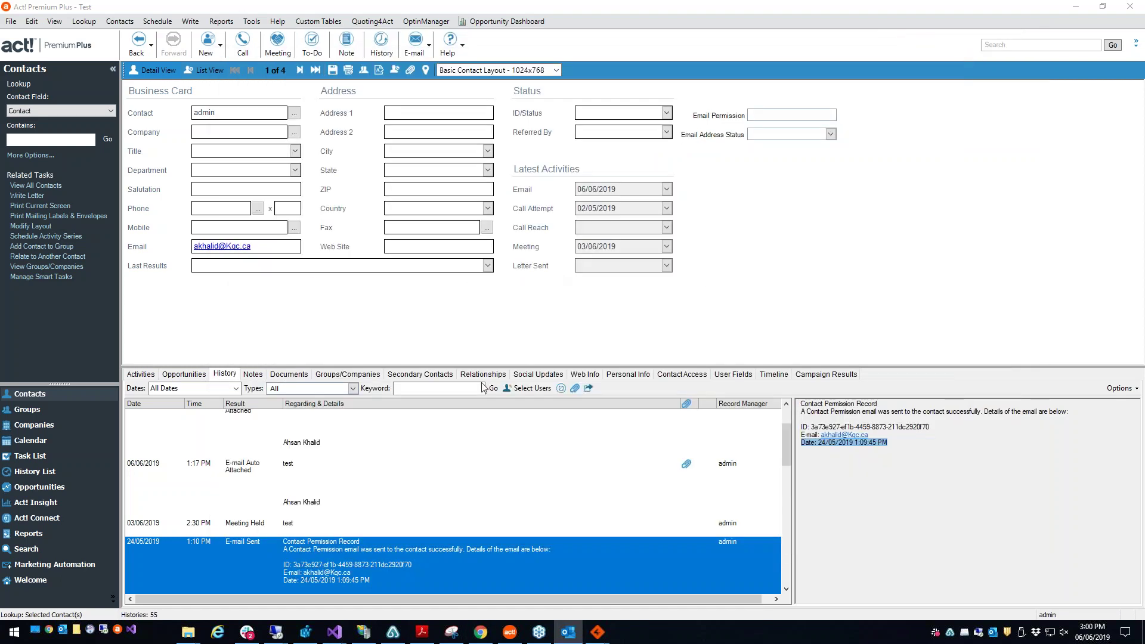
mouse_move(598, 632)
click(638, 600)
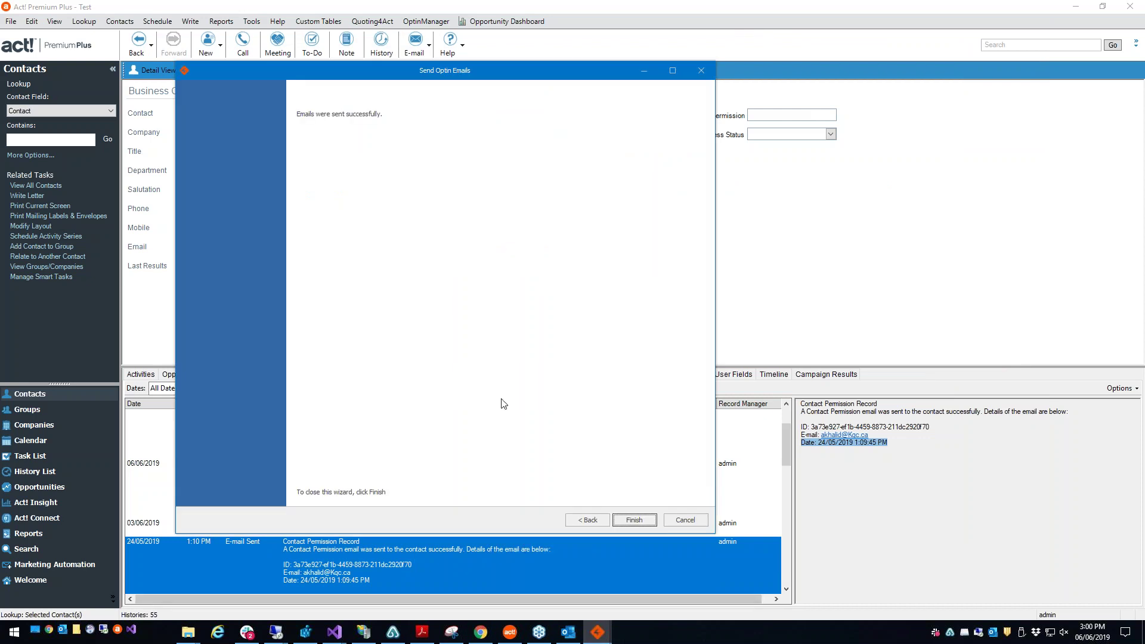
click(633, 521)
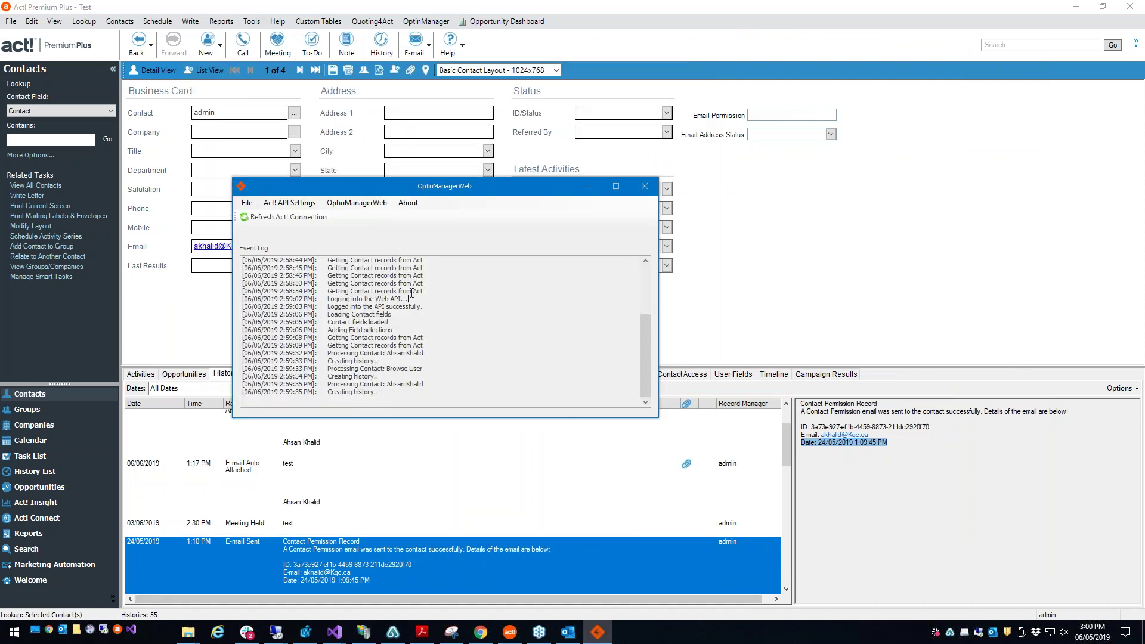
click(377, 205)
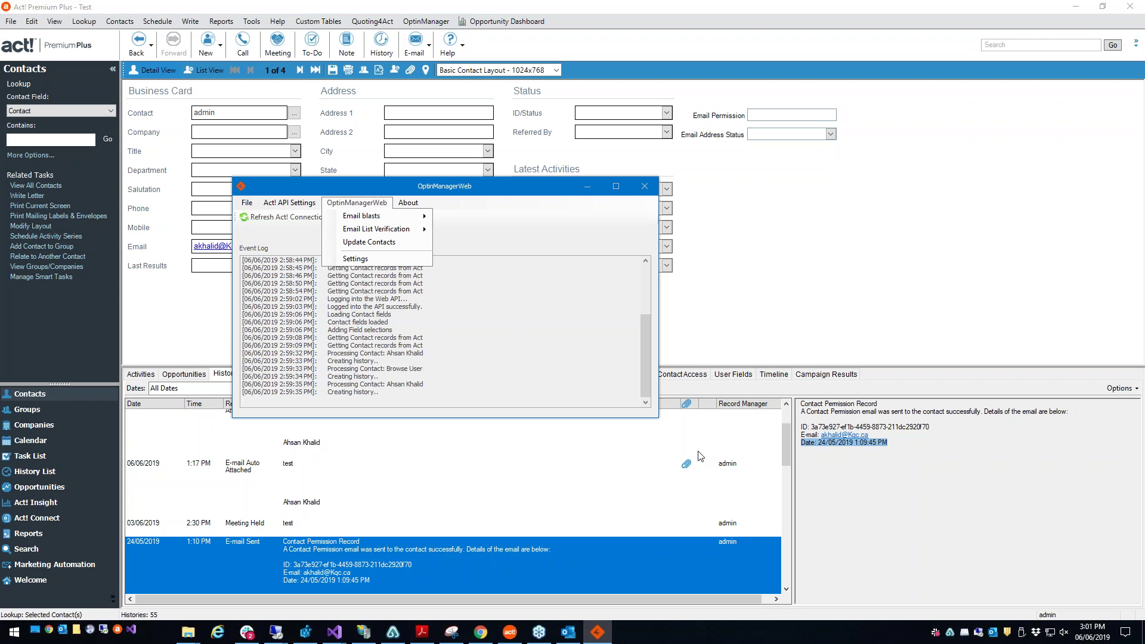
Step: Run OptinManagerWeb's Update Contacts and acknowledge the result: 1 contact updated, 1 opt-in
click(926, 430)
drag(925, 431, 828, 433)
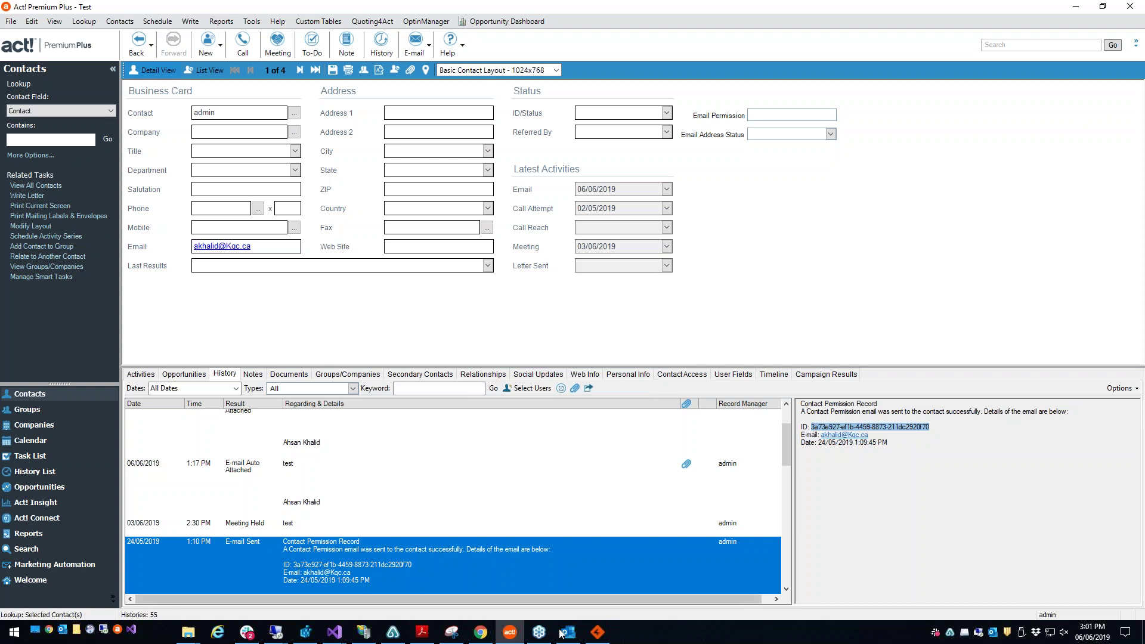
click(597, 633)
click(364, 203)
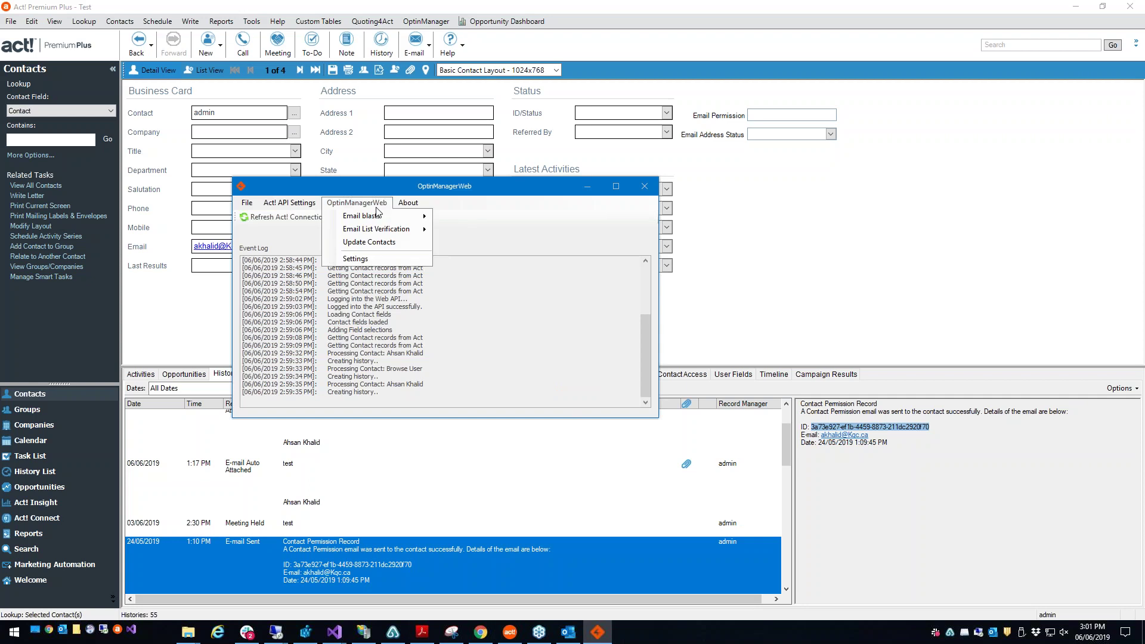
click(385, 244)
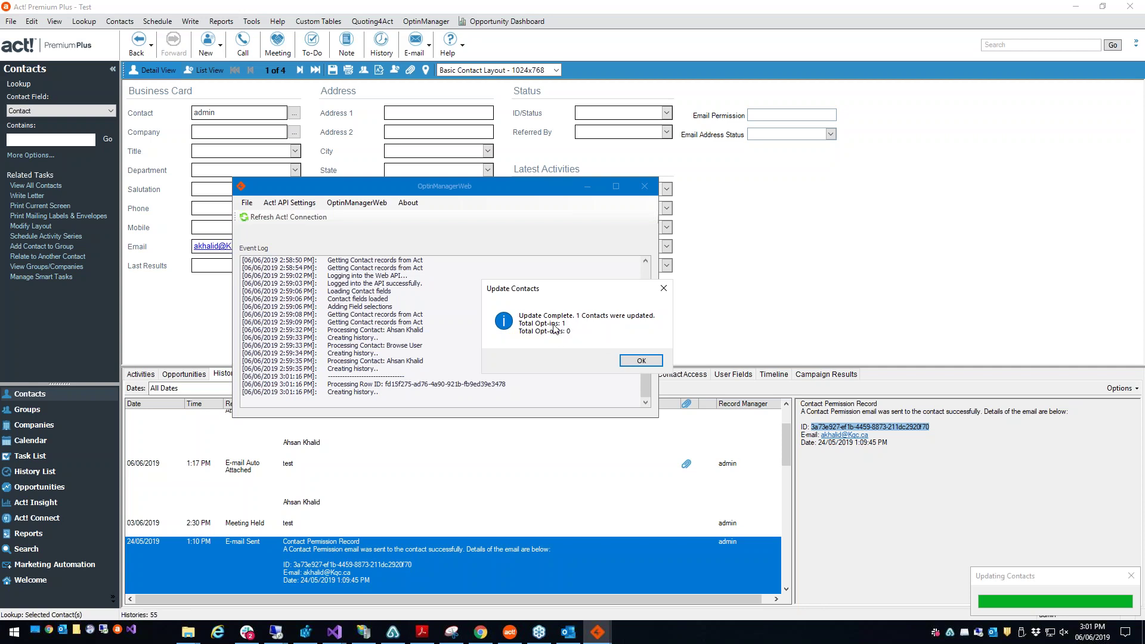
click(639, 361)
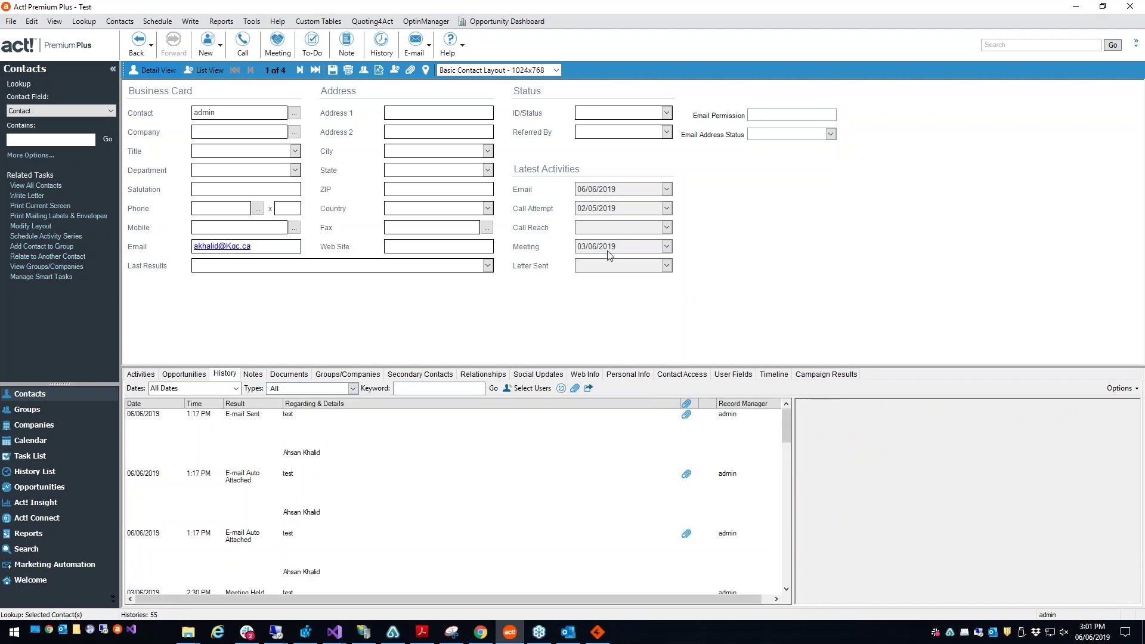
Step: Check OptinManagerWeb's BriteVerify Integration settings without changes, then point to Email List Verification
click(327, 425)
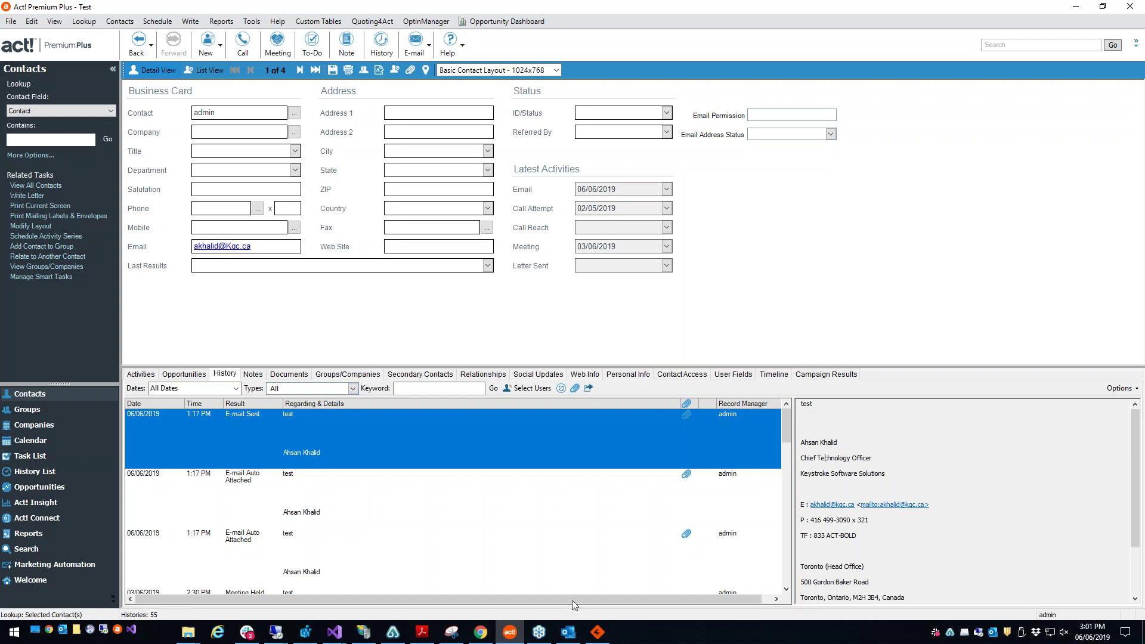
click(597, 633)
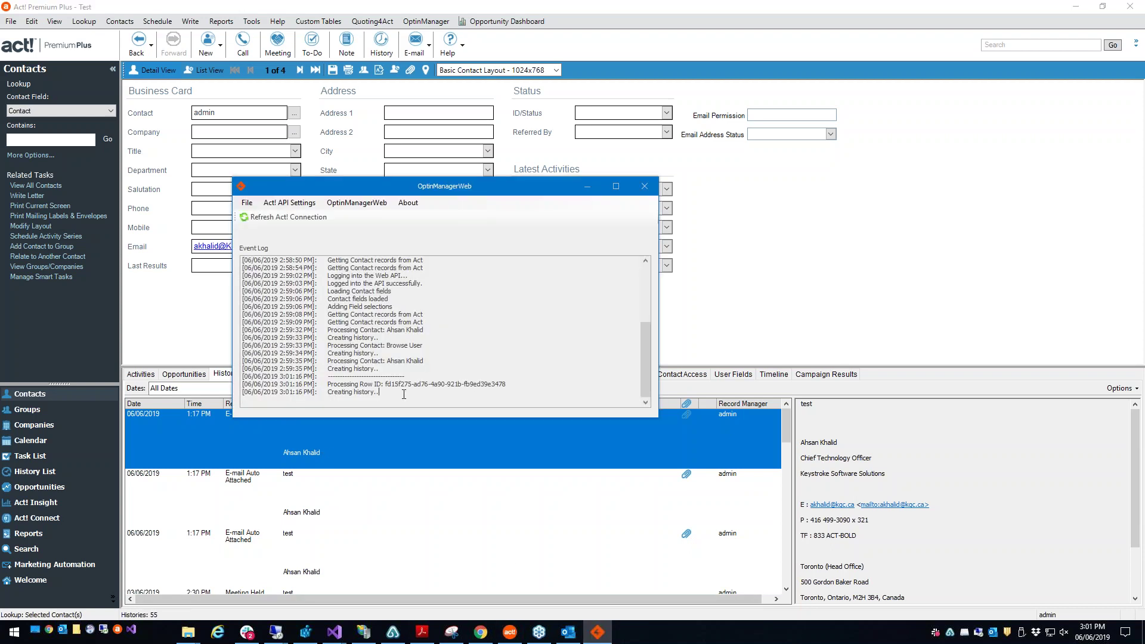
click(353, 203)
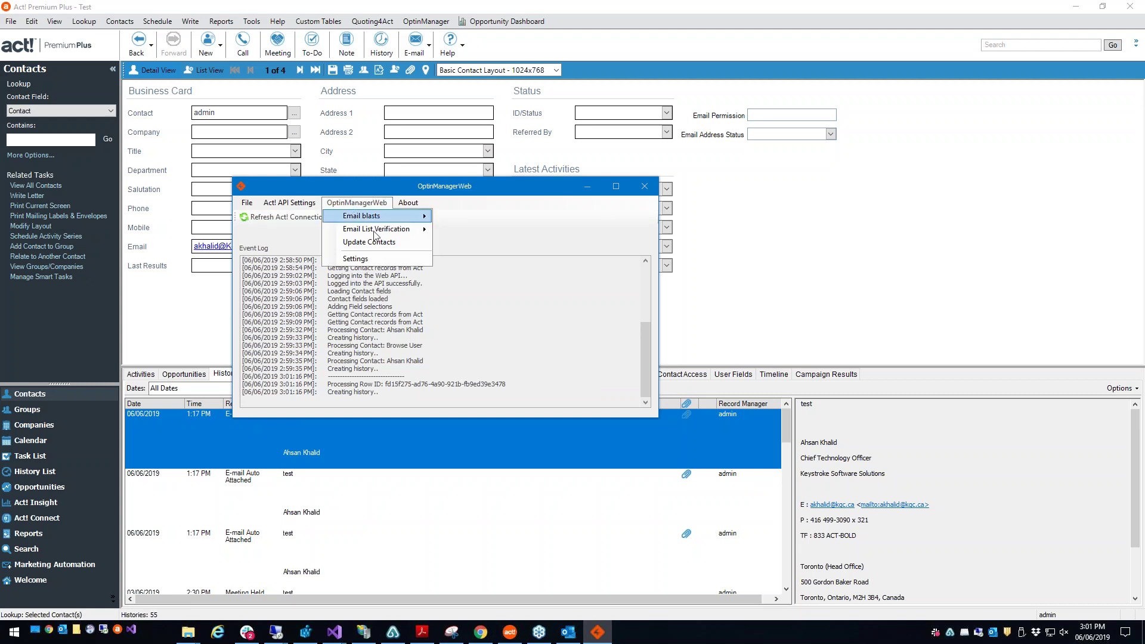
mouse_move(374, 235)
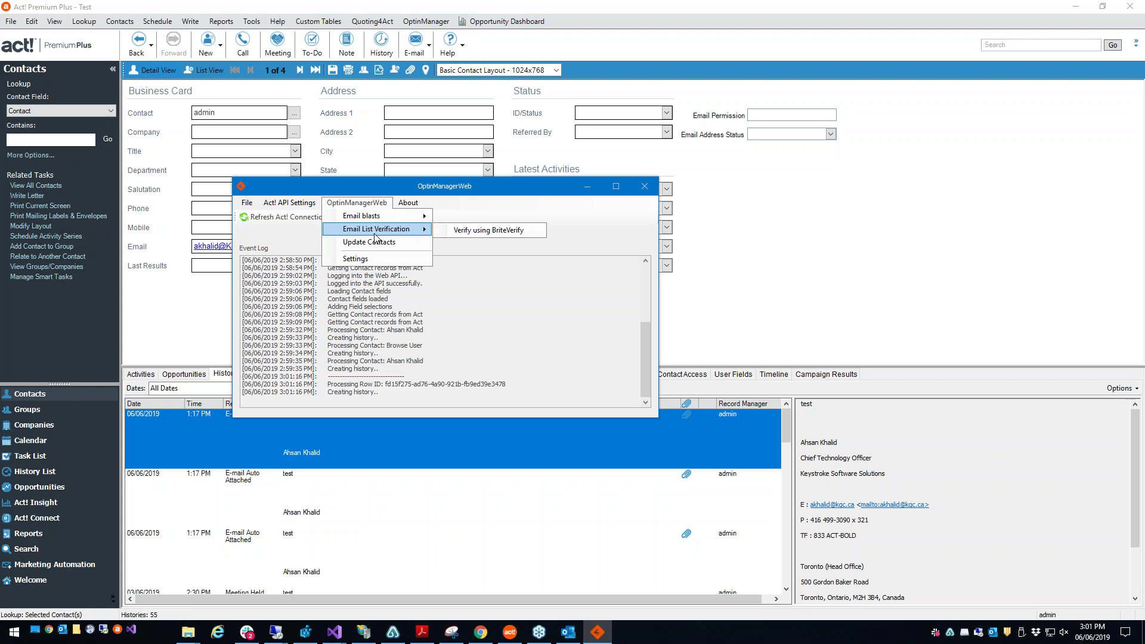
click(405, 264)
click(466, 168)
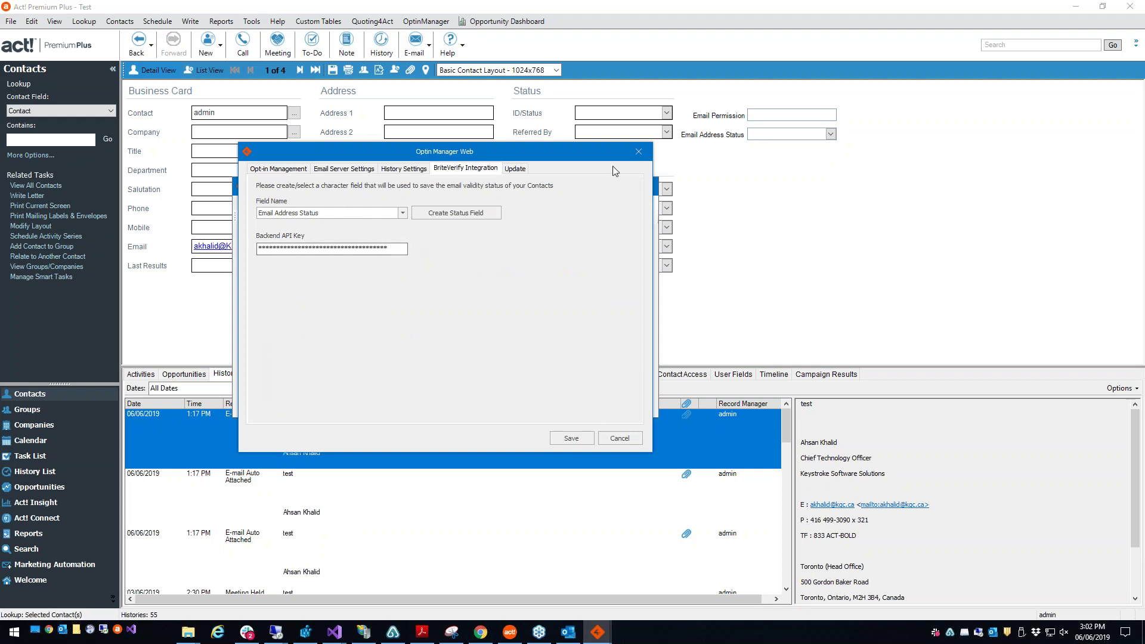
click(638, 152)
click(357, 203)
mouse_move(372, 232)
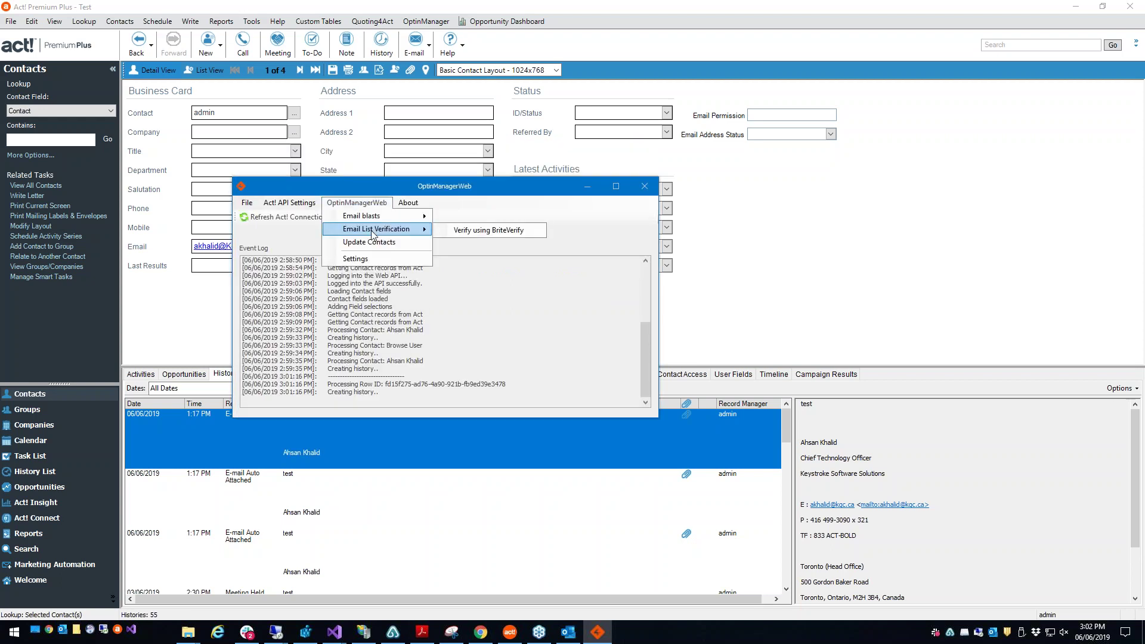
Step: Start the Verify using BriteVerify wizard and search the contacts for 'ahsan'
click(543, 233)
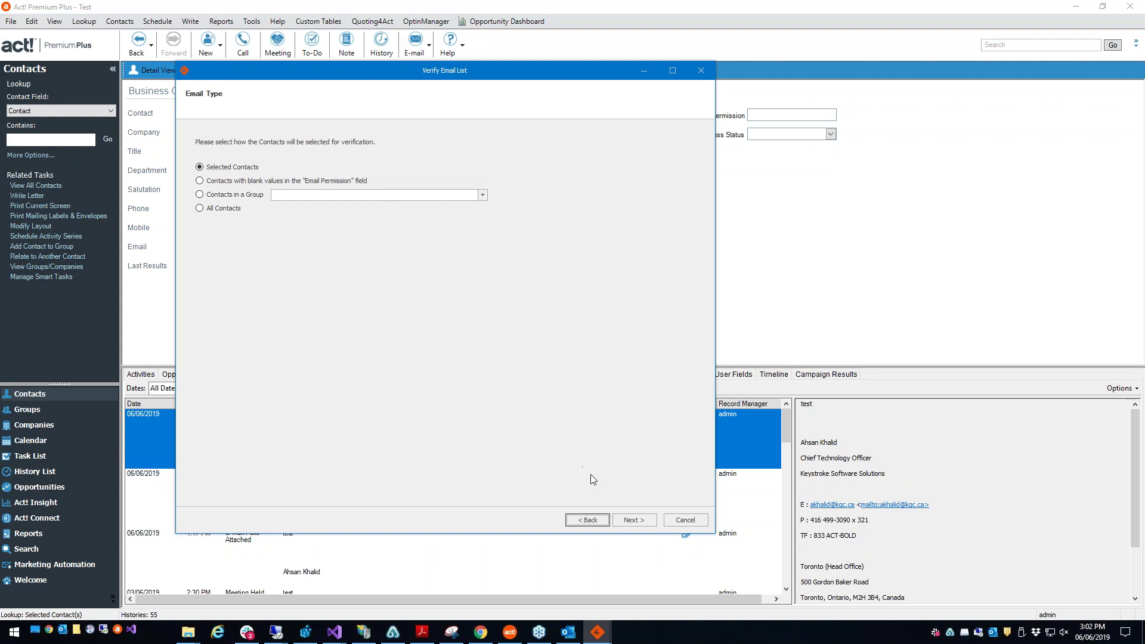
click(650, 521)
click(331, 147)
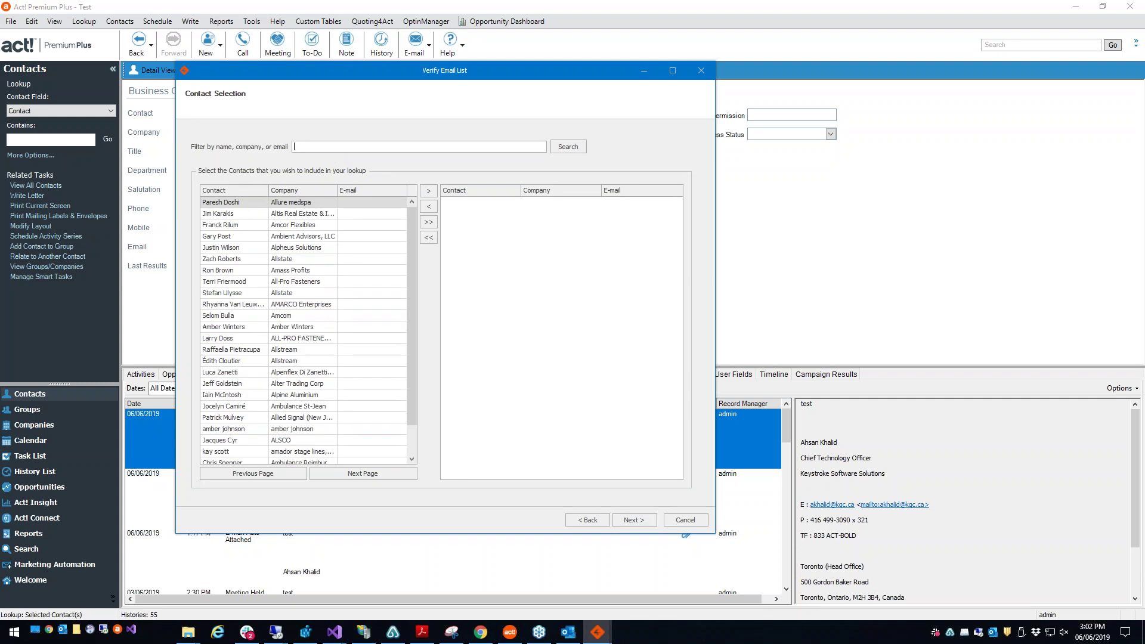
text(ahsan)
key(Return)
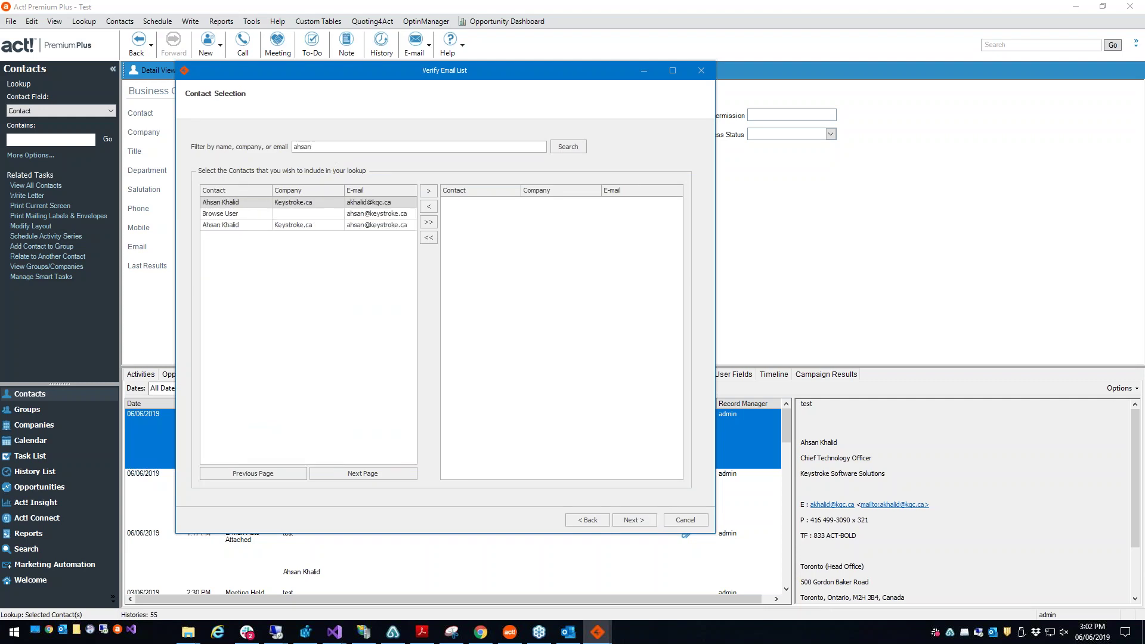
click(400, 204)
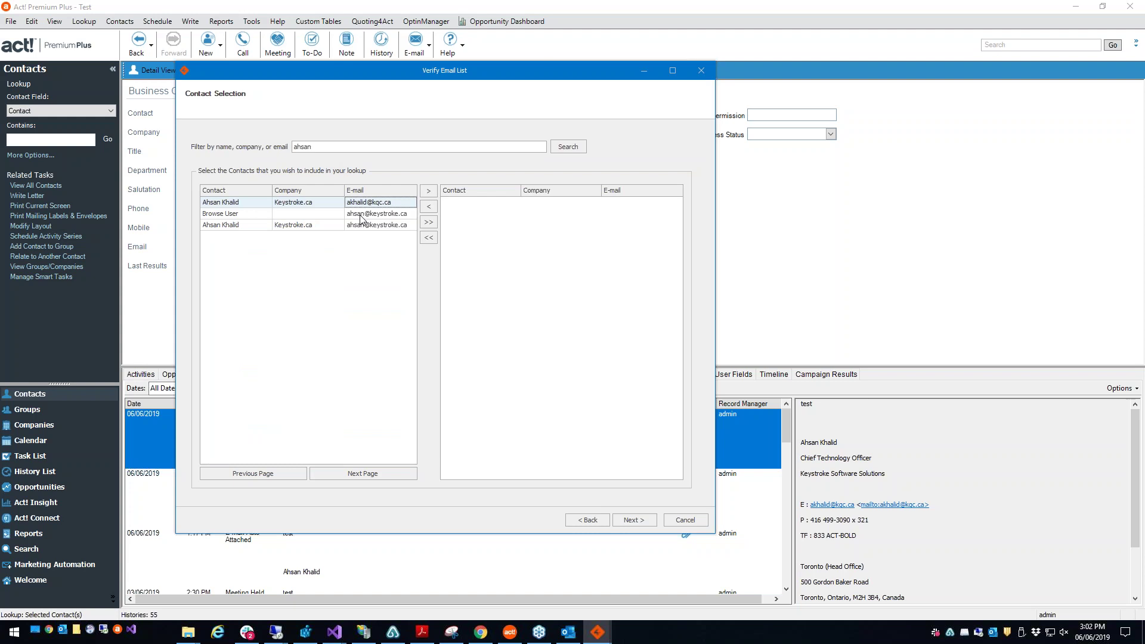
Step: Filter for 'admin' and 'invalid' and add both contacts to the verification list
double_click(303, 147)
text(admin)
key(Return)
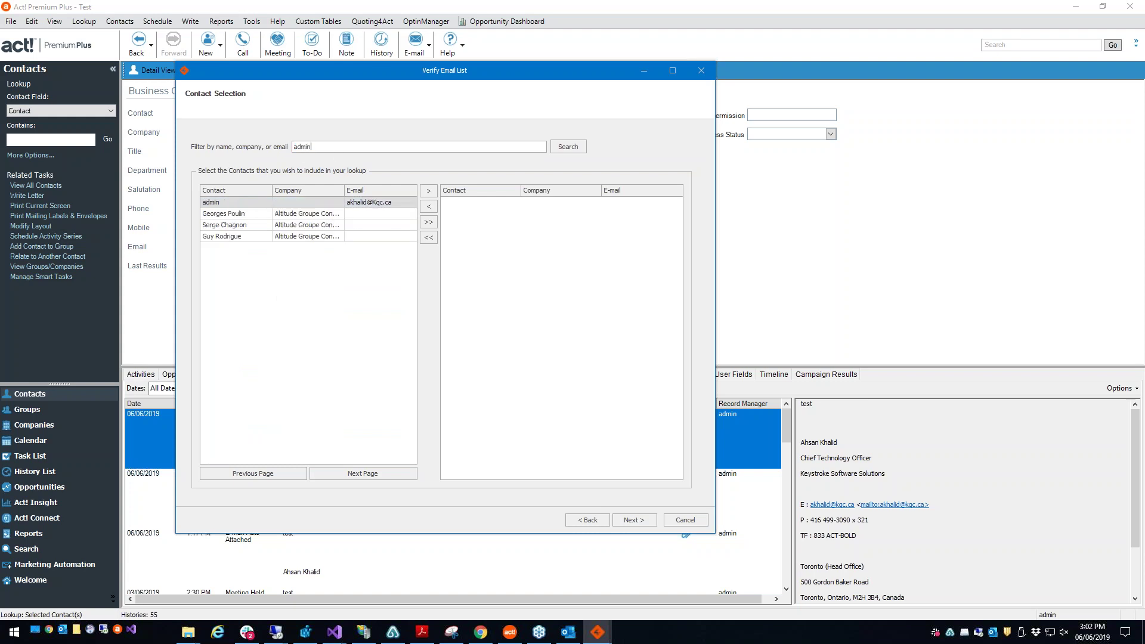
click(428, 191)
double_click(377, 151)
text(invalid)
key(Return)
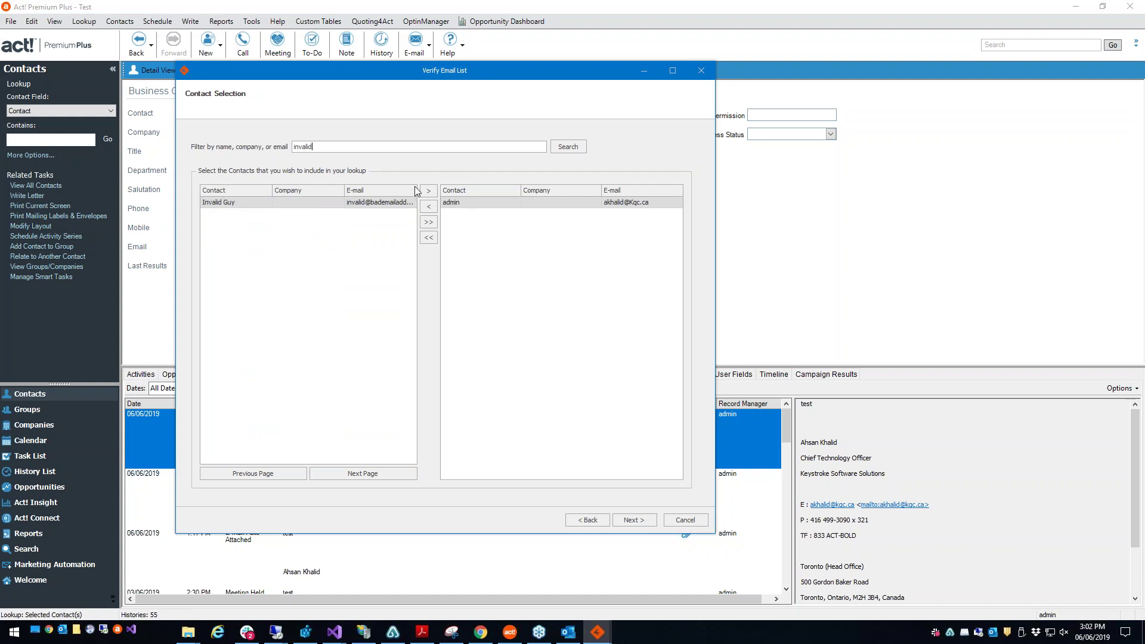
click(429, 191)
click(641, 203)
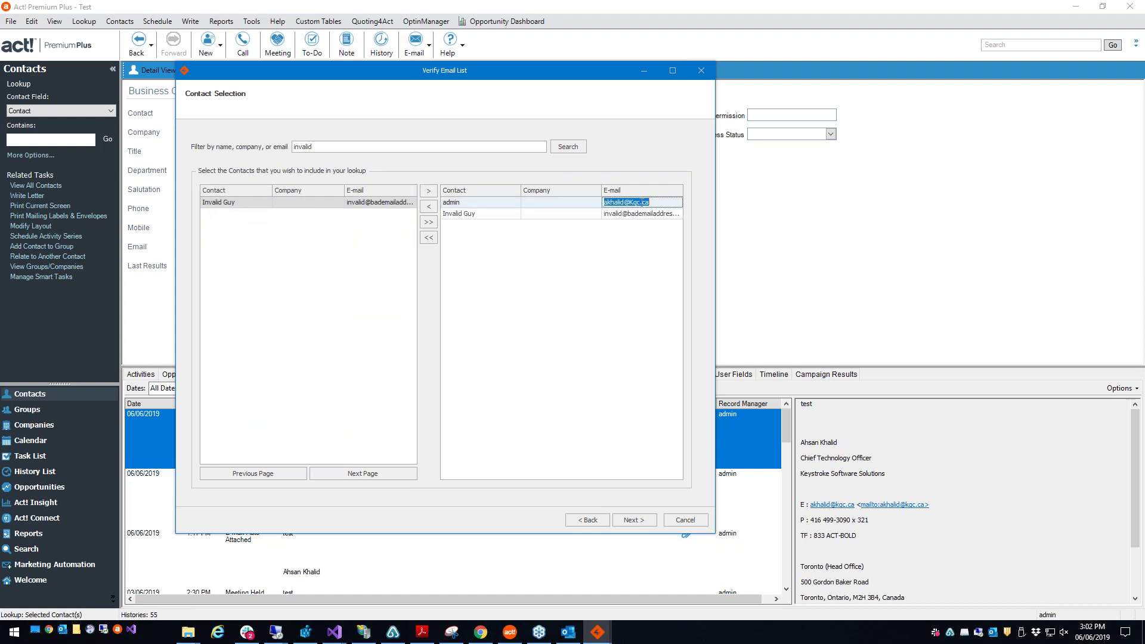
click(615, 215)
click(683, 215)
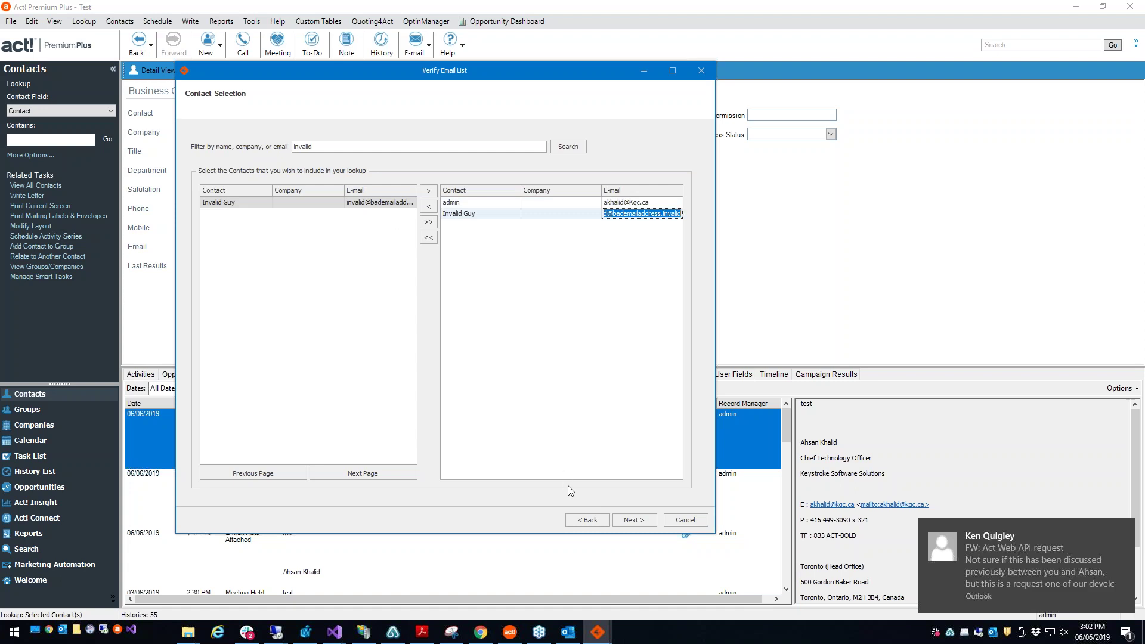
Step: Send the two chosen contacts for BriteVerify verification and close the wizard
click(634, 520)
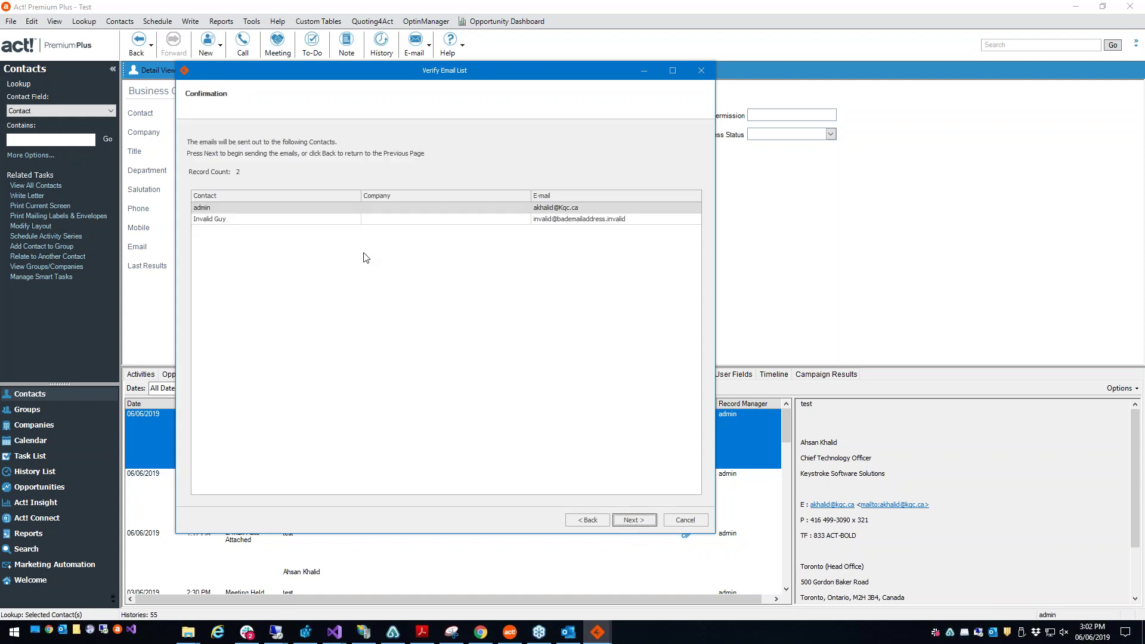
click(628, 521)
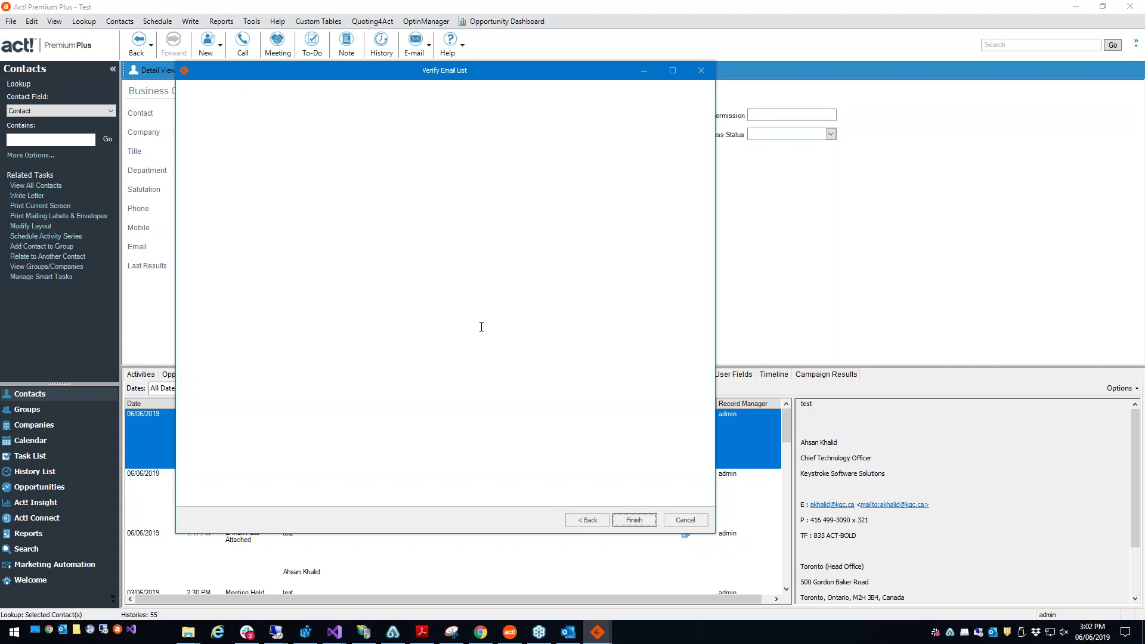
click(634, 520)
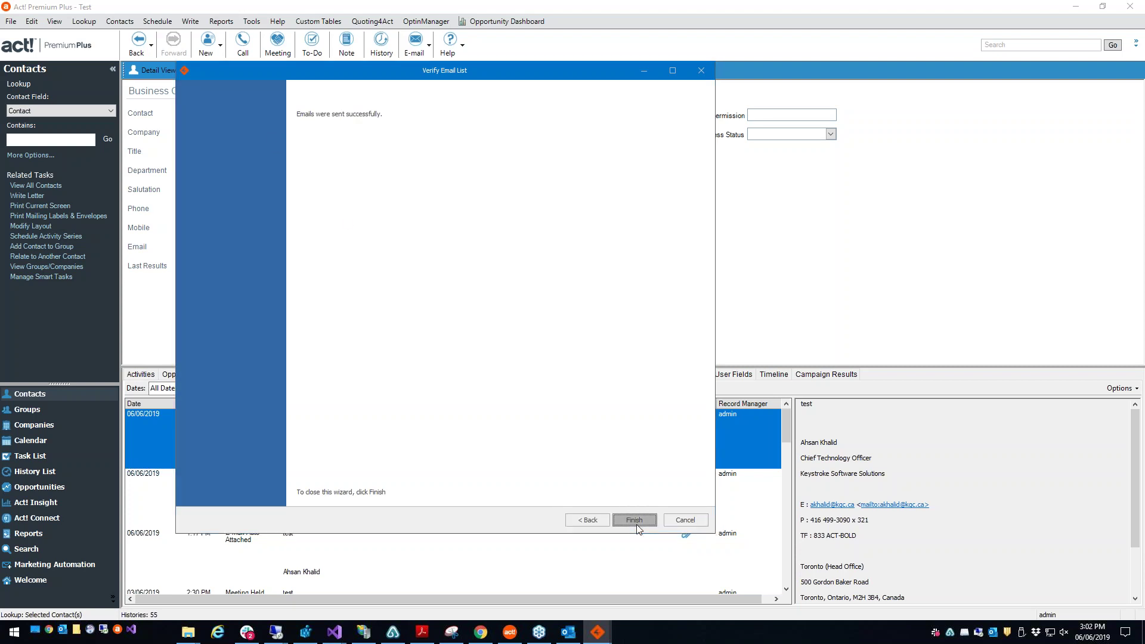
click(660, 221)
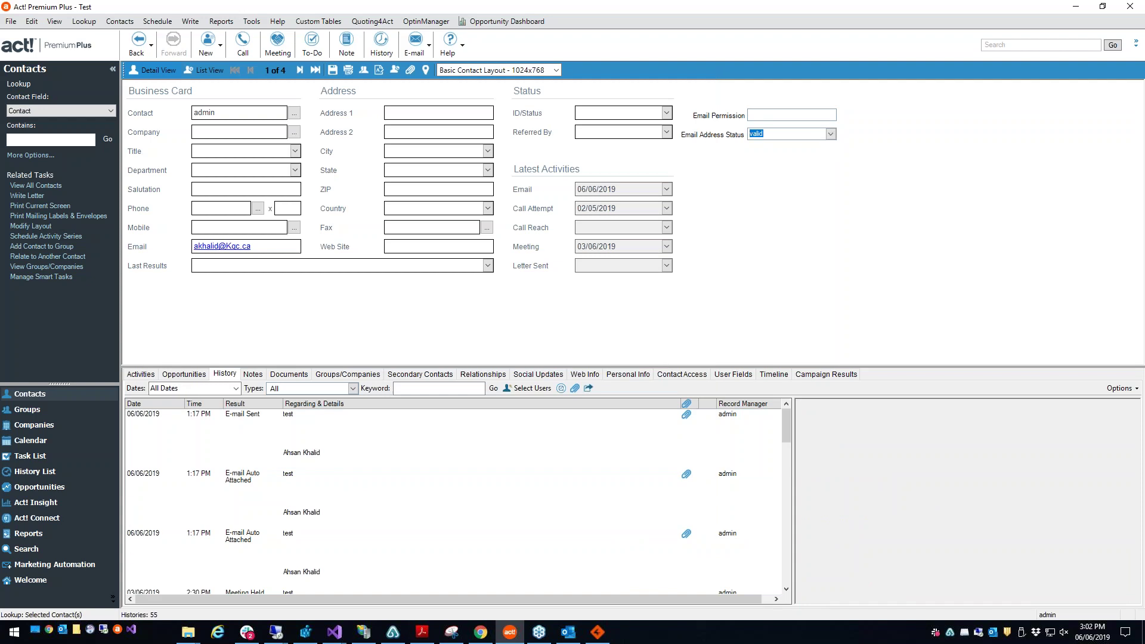
Step: Switch Act! to the contact list and open the invalid-address test contact's record
click(760, 135)
click(201, 70)
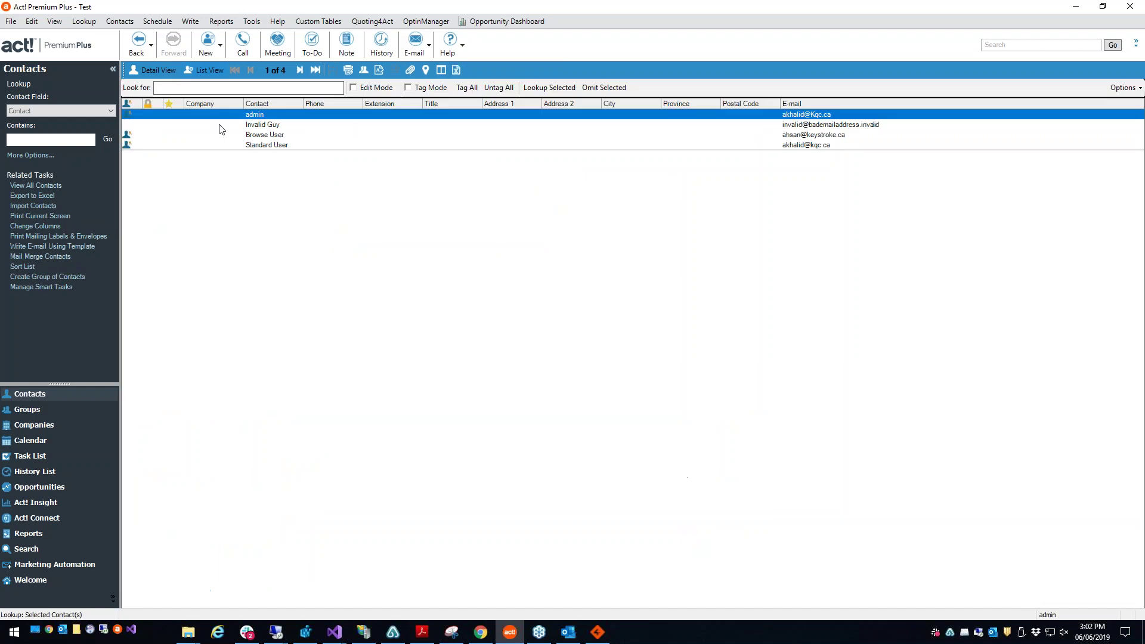
double_click(263, 126)
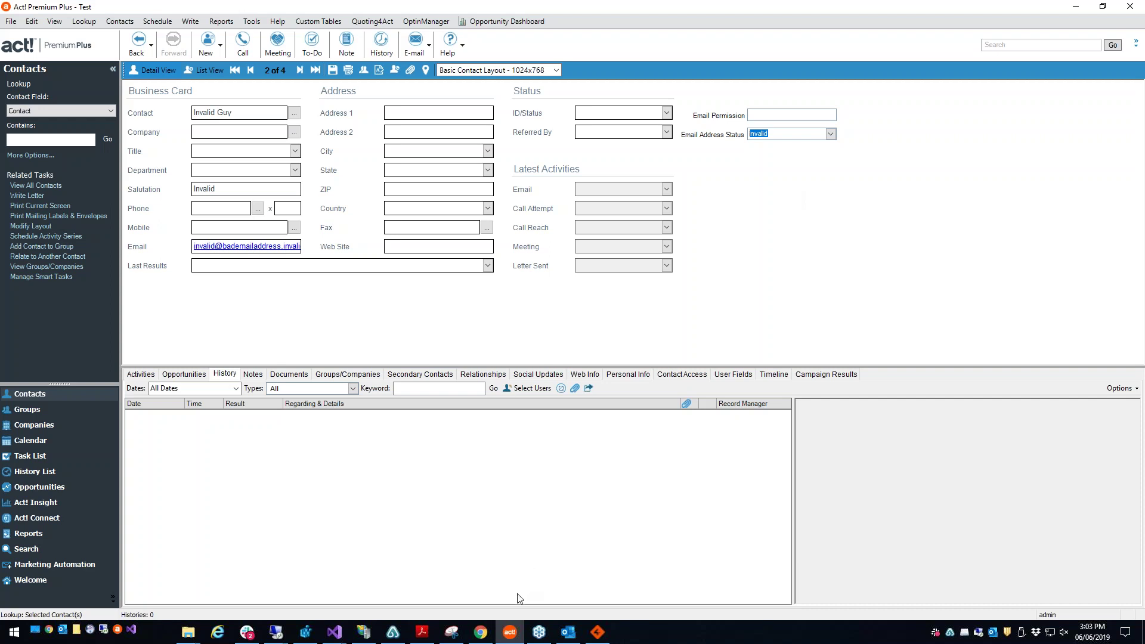
mouse_move(489, 637)
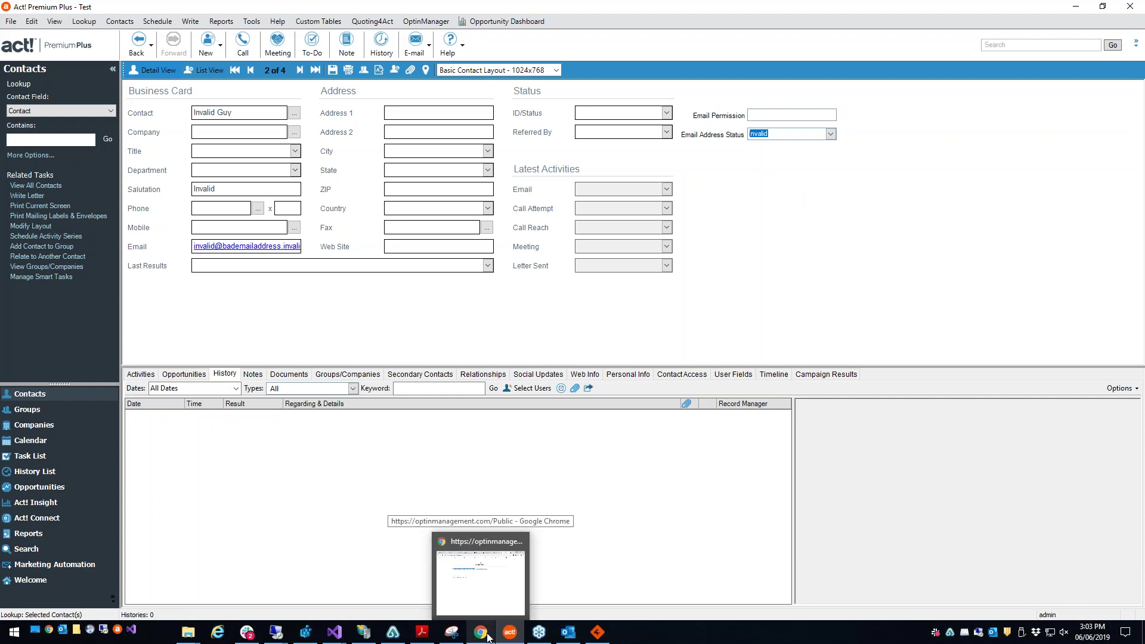
click(488, 637)
click(328, 43)
drag(463, 257, 990, 318)
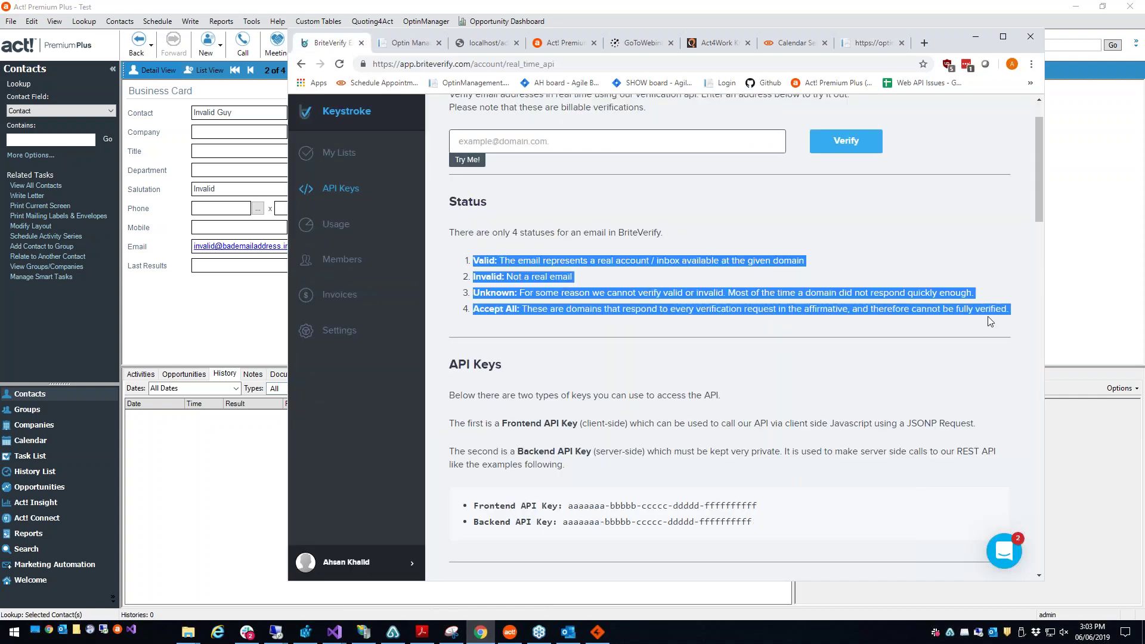
click(504, 275)
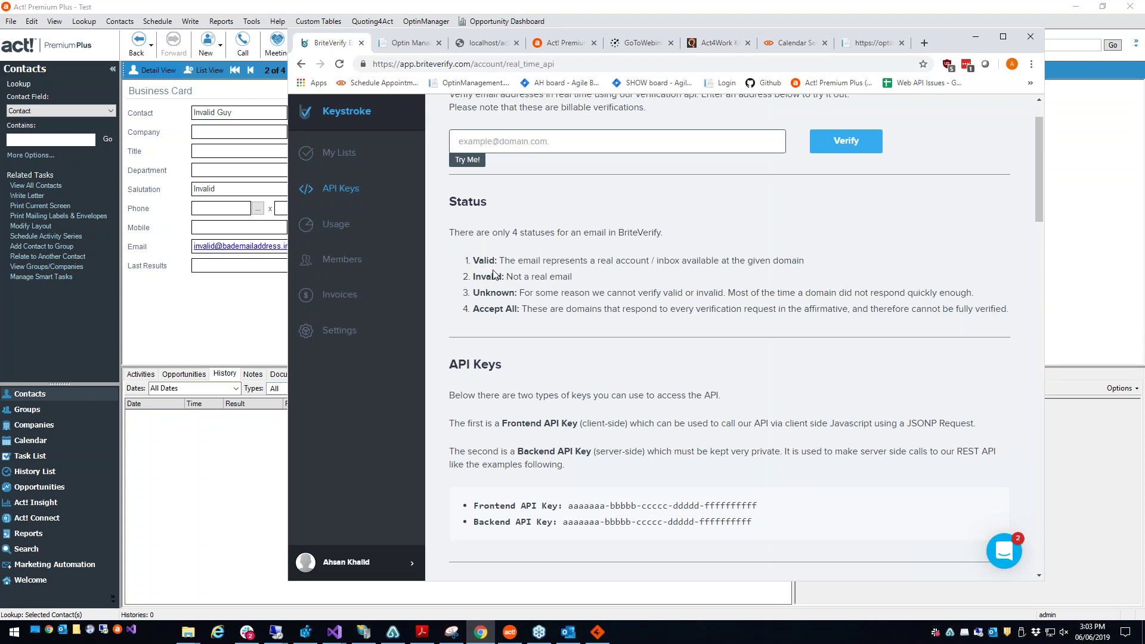
drag(578, 277, 468, 263)
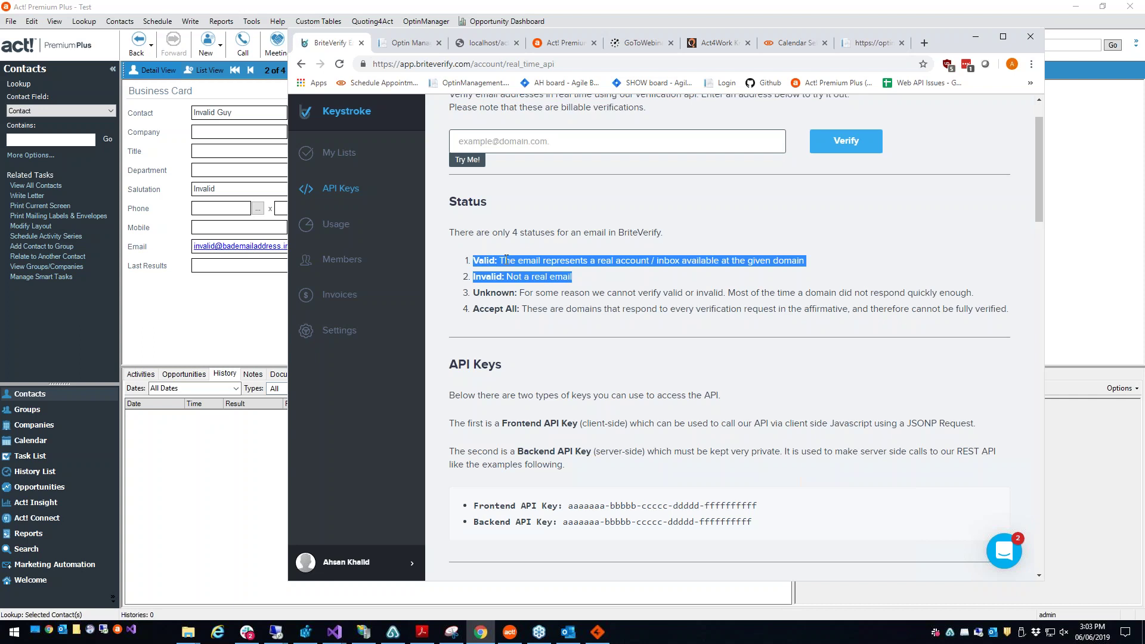
drag(577, 277, 468, 267)
drag(473, 293, 518, 309)
double_click(508, 293)
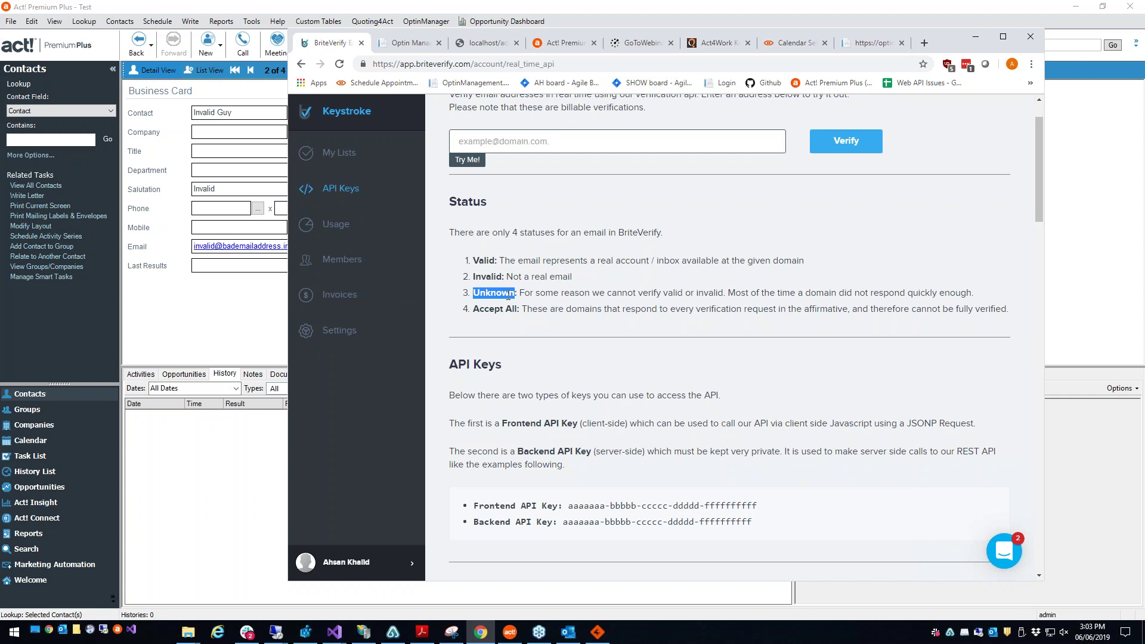
click(509, 314)
drag(475, 310, 519, 315)
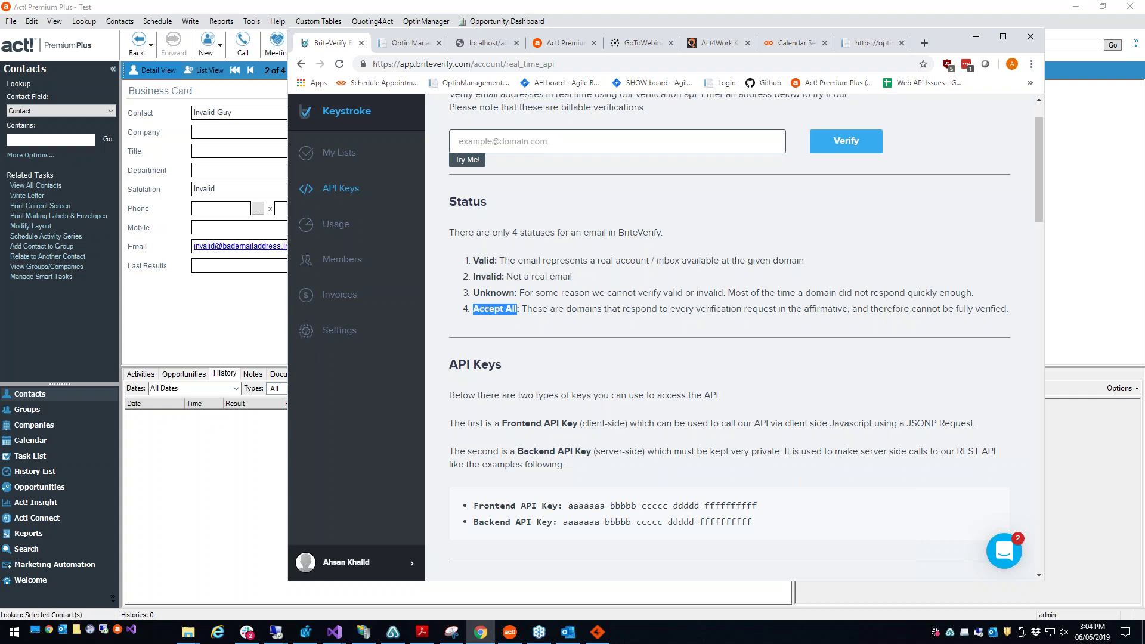
click(510, 319)
drag(474, 312, 519, 309)
click(514, 308)
double_click(483, 311)
scroll(569, 320, up, 1)
click(857, 371)
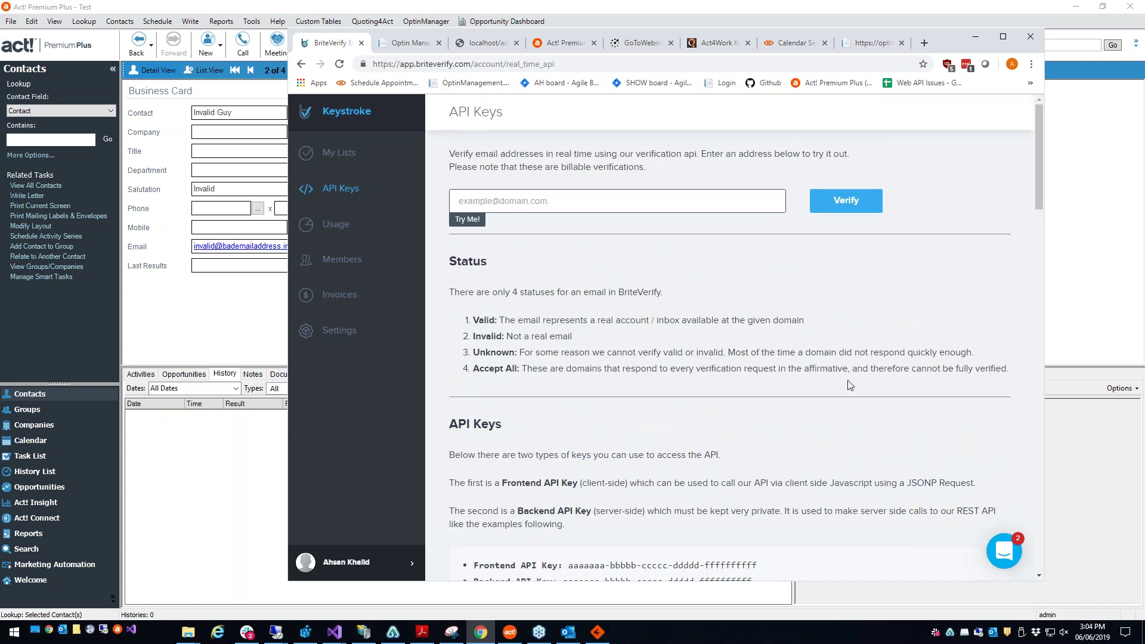
Step: Bring up OptinManagerWeb and view its Act! Web API connection settings, then cancel them
click(1099, 319)
click(598, 632)
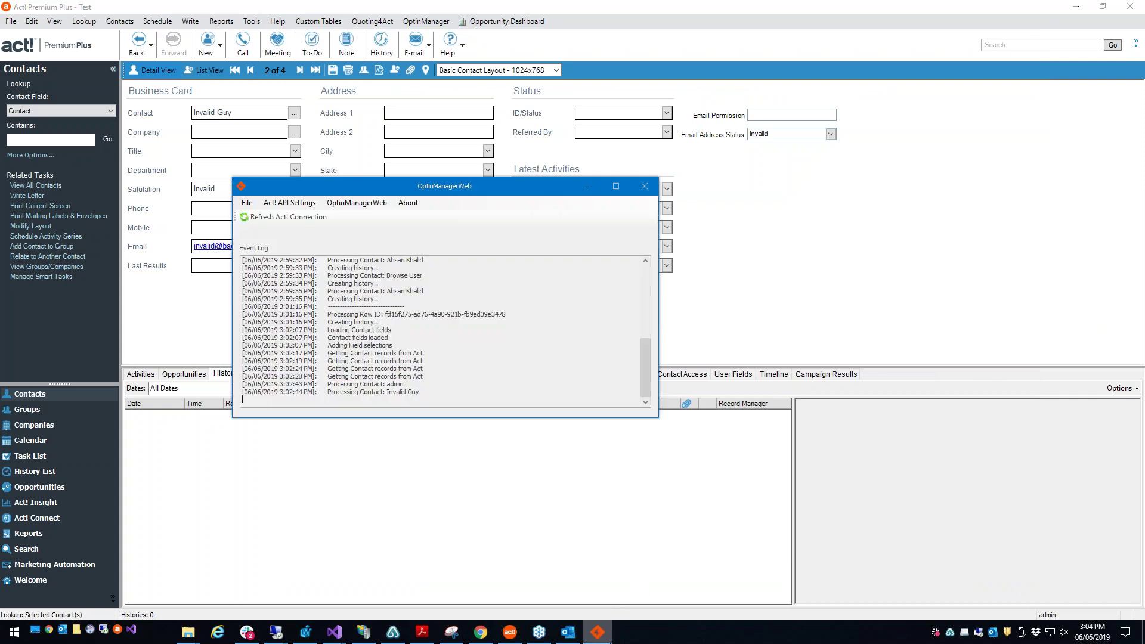
click(365, 203)
click(365, 202)
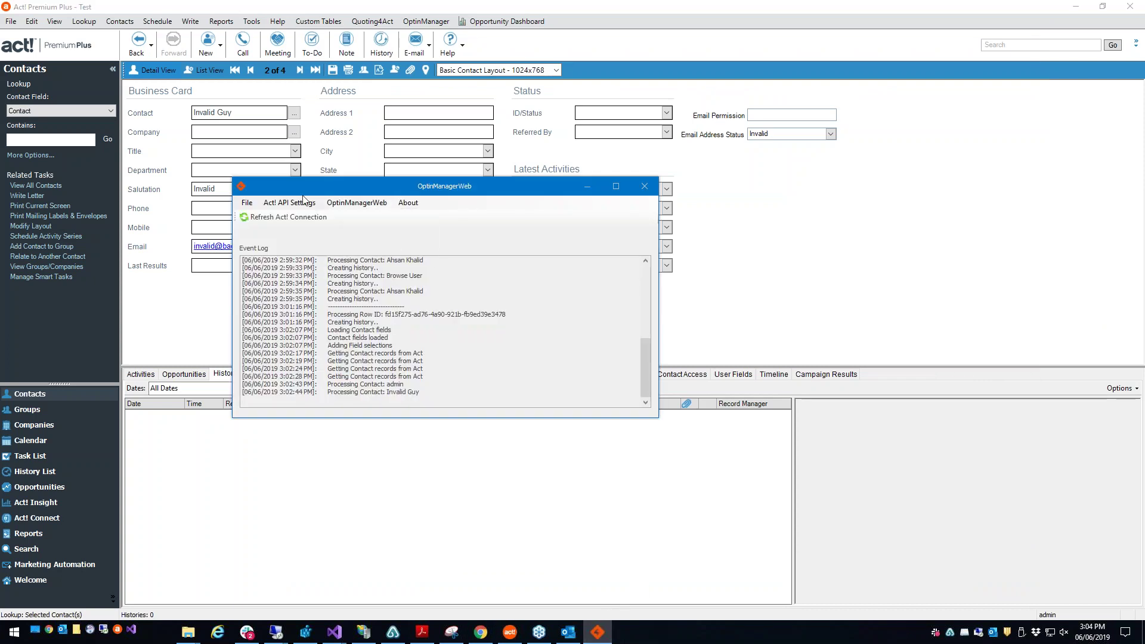
click(303, 203)
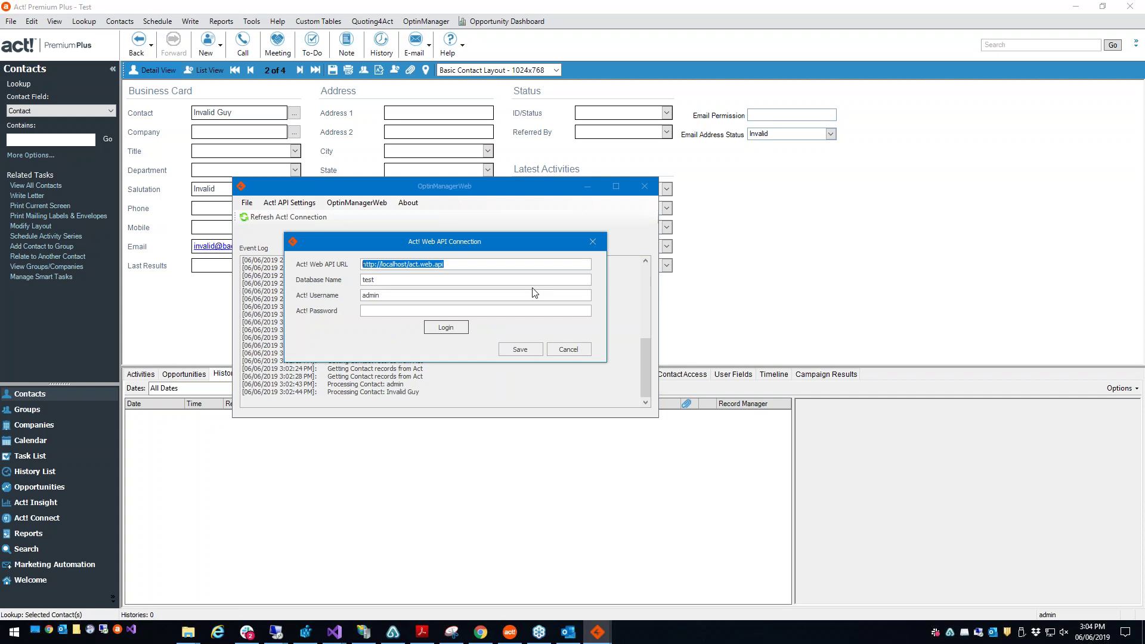
click(636, 348)
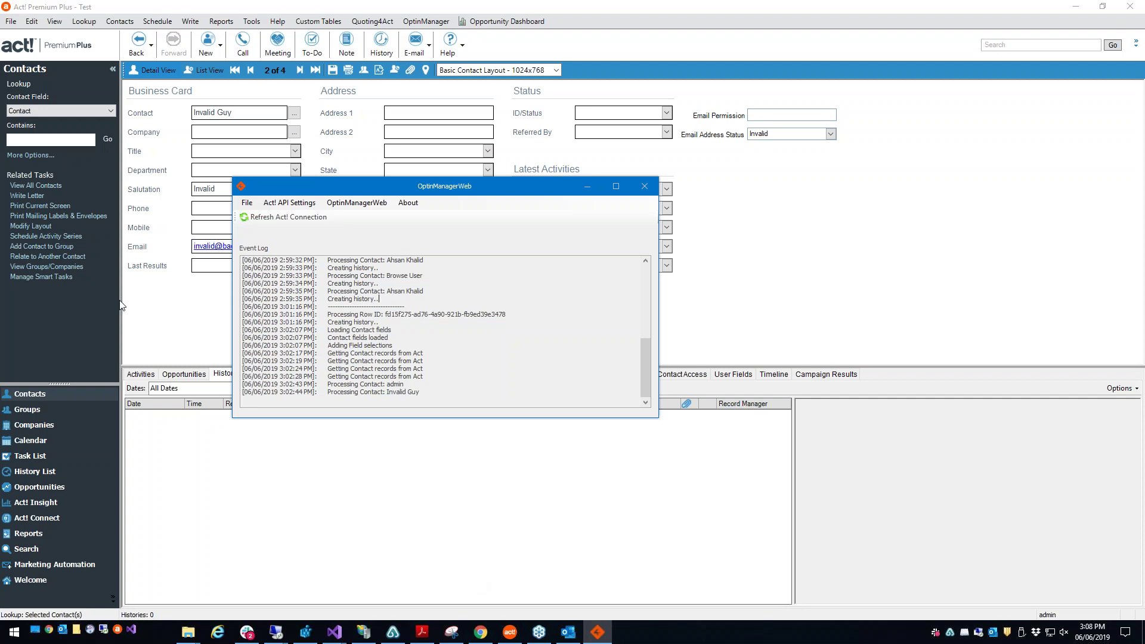
click(395, 339)
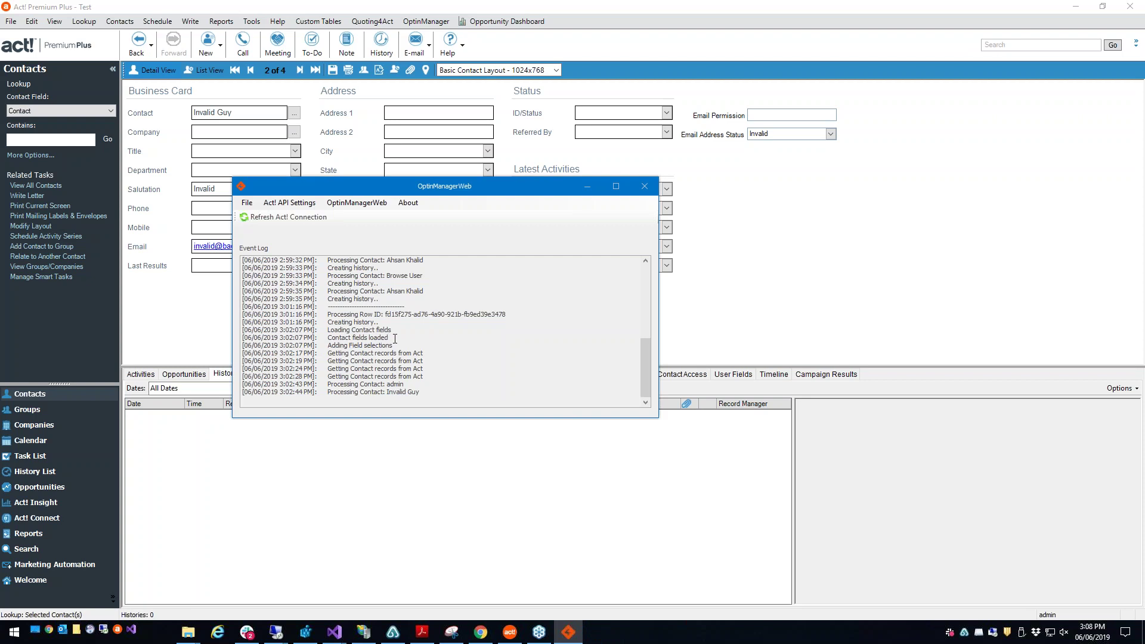
Step: Minimize OptinManagerWeb and switch over to Outlook
click(586, 187)
click(63, 631)
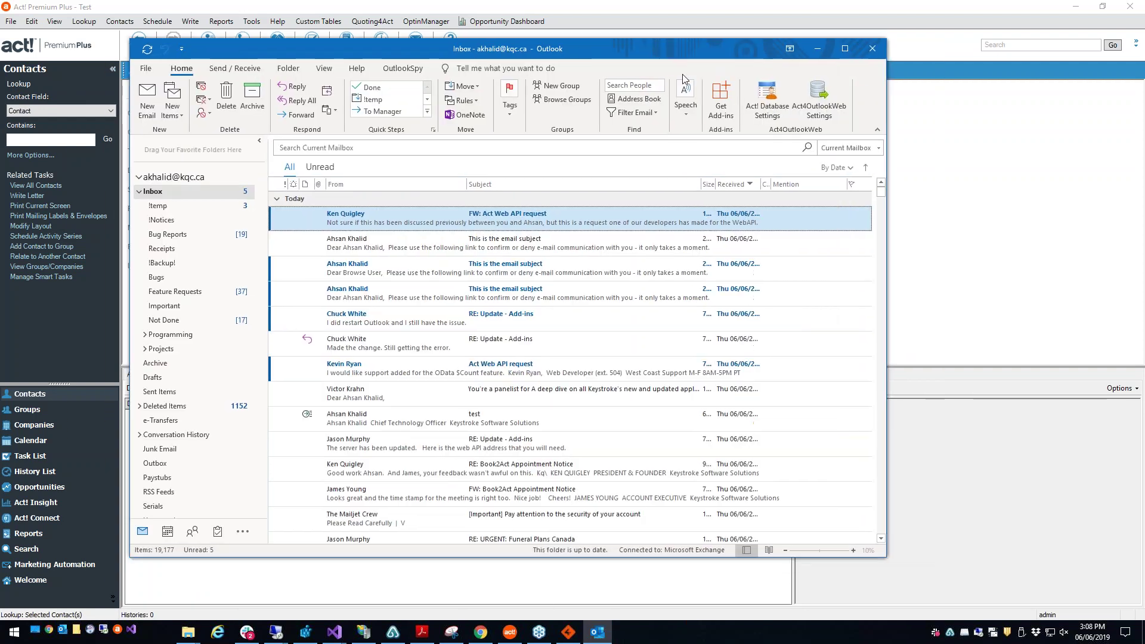
Step: Inspect the Act! Web API URL, APFW URL and database name in Act4OutlookWeb Settings
click(846, 104)
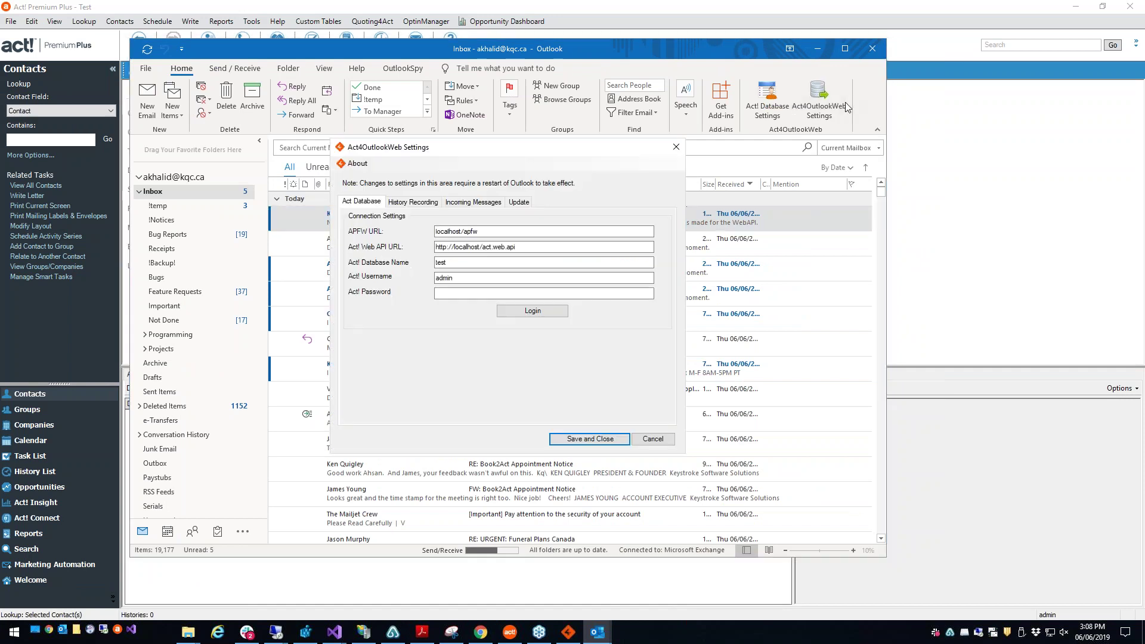
drag(523, 247, 439, 250)
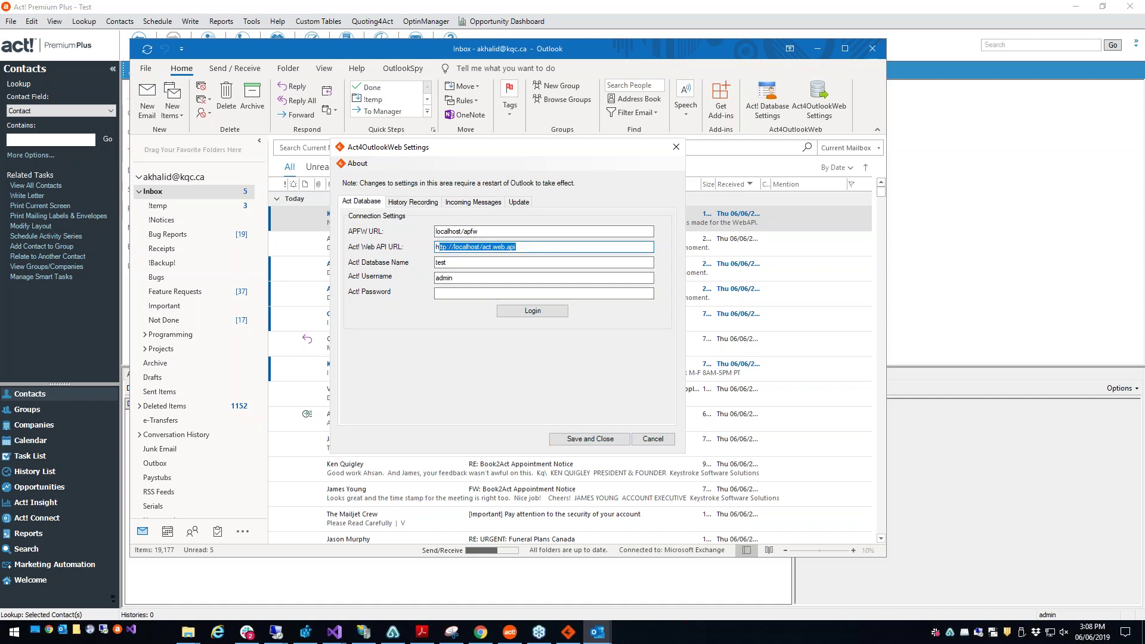
click(523, 247)
drag(523, 247, 410, 253)
drag(483, 233, 356, 234)
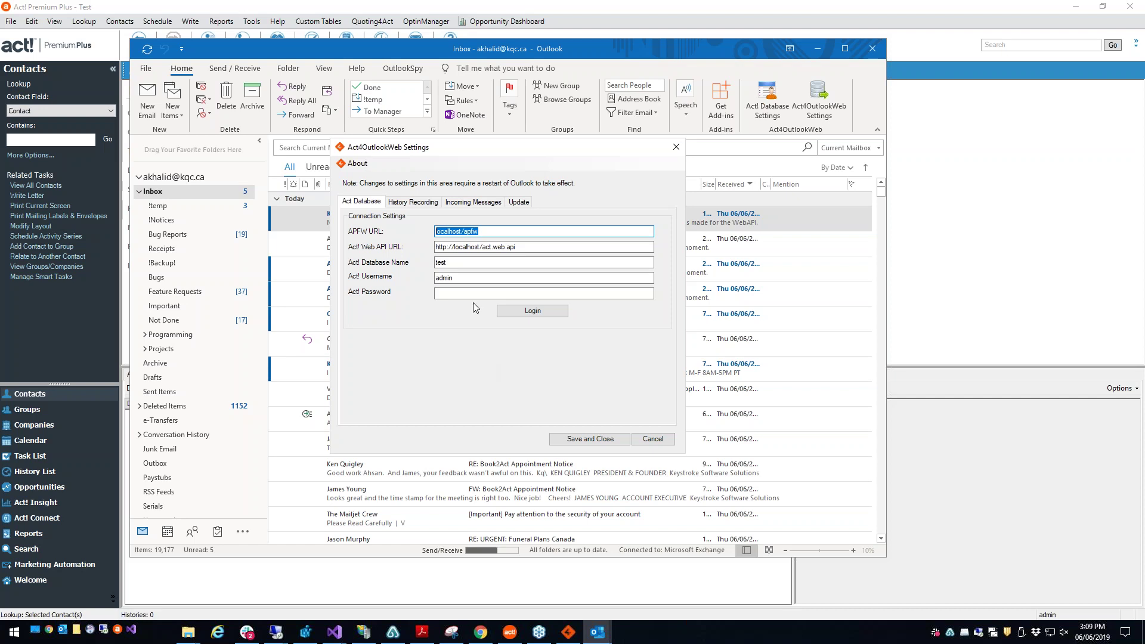
click(511, 247)
drag(553, 251, 423, 252)
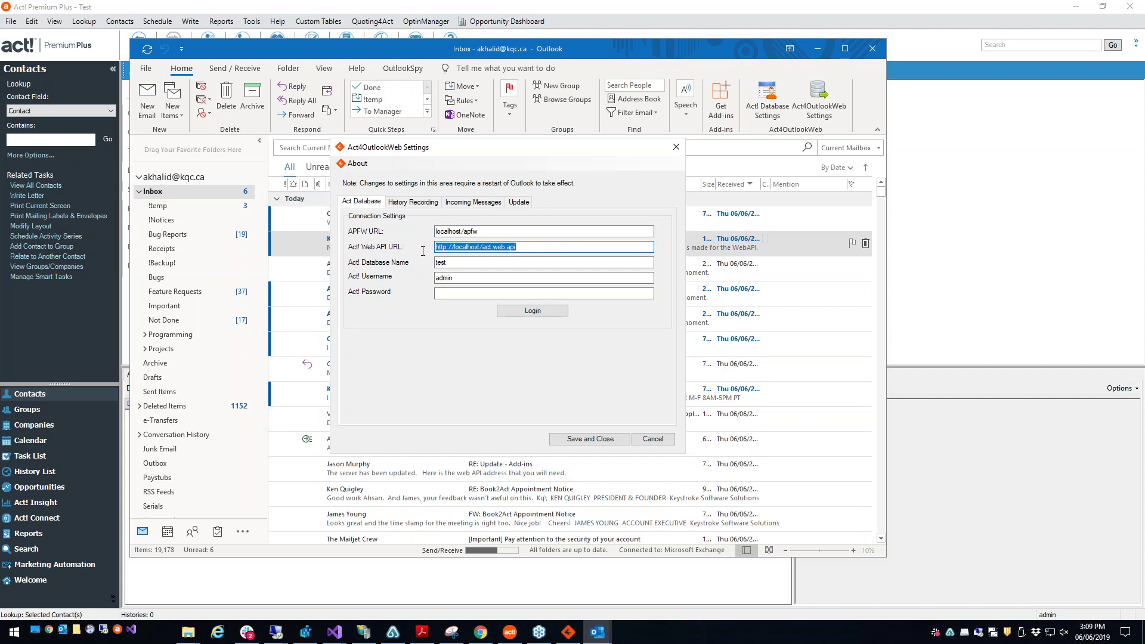
key(Tab)
drag(516, 250, 472, 248)
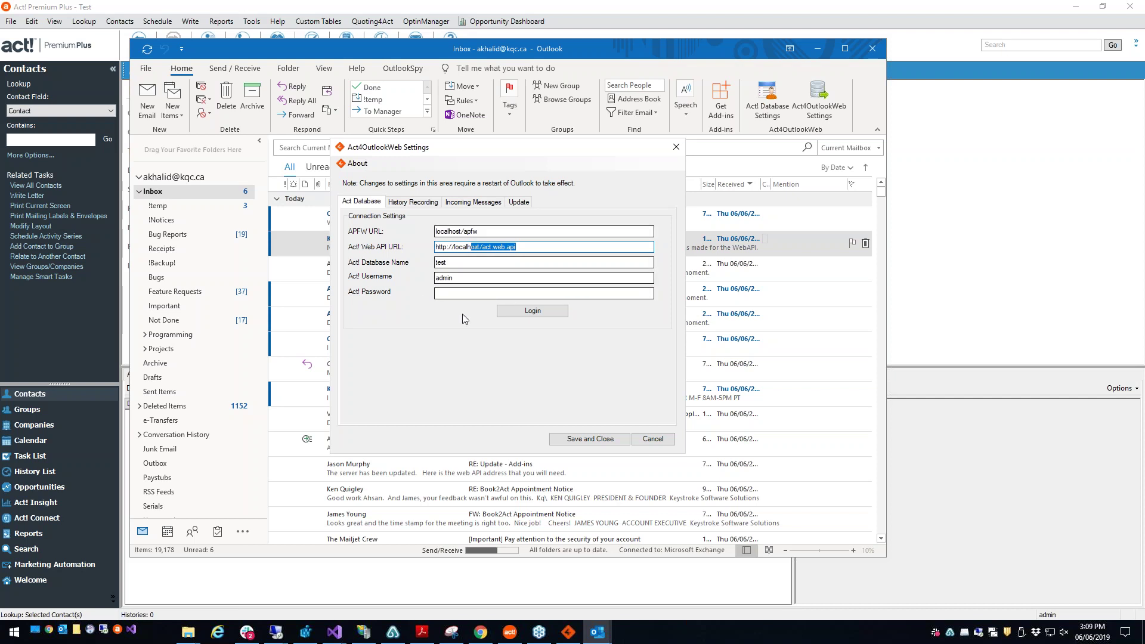
click(419, 202)
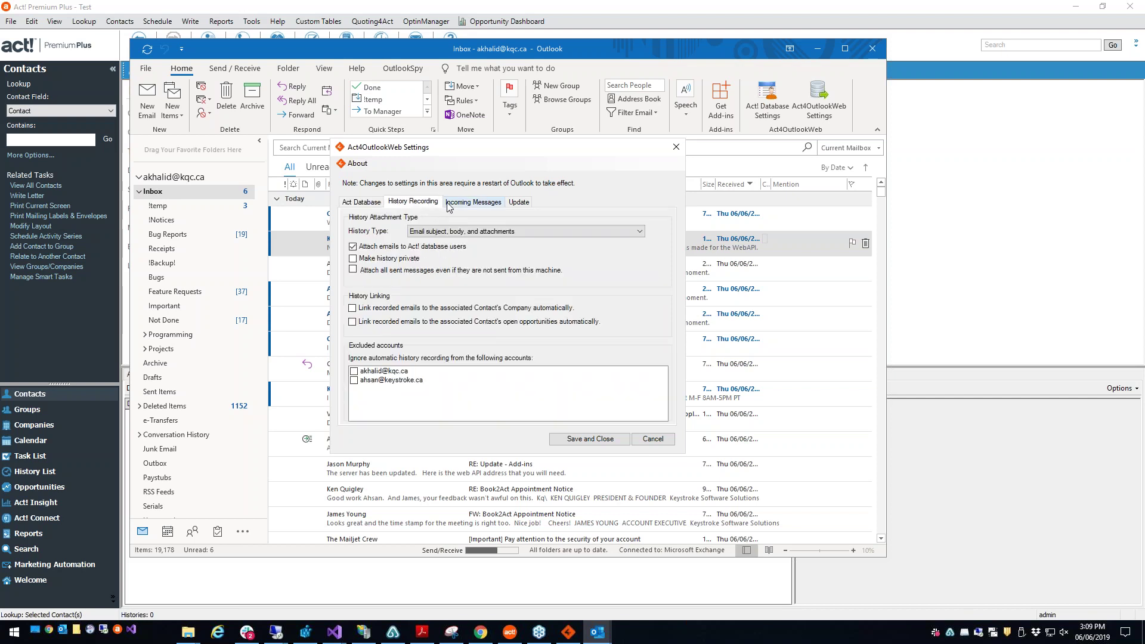
Step: Keep history type as subject, body and attachments, not private, and record all sent messages
click(434, 232)
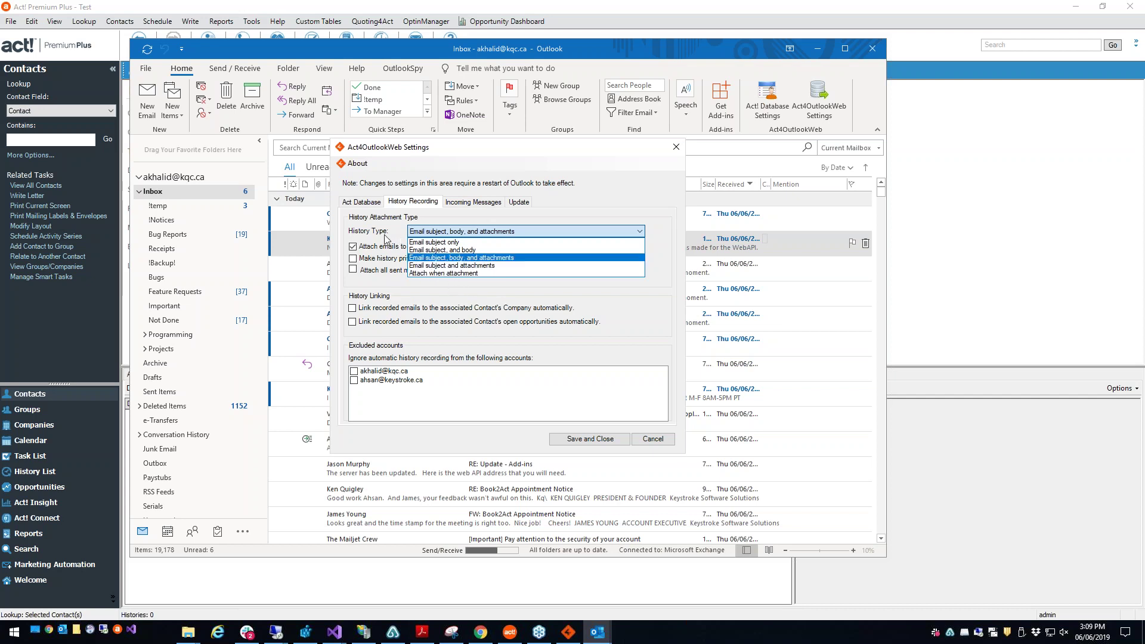
click(384, 237)
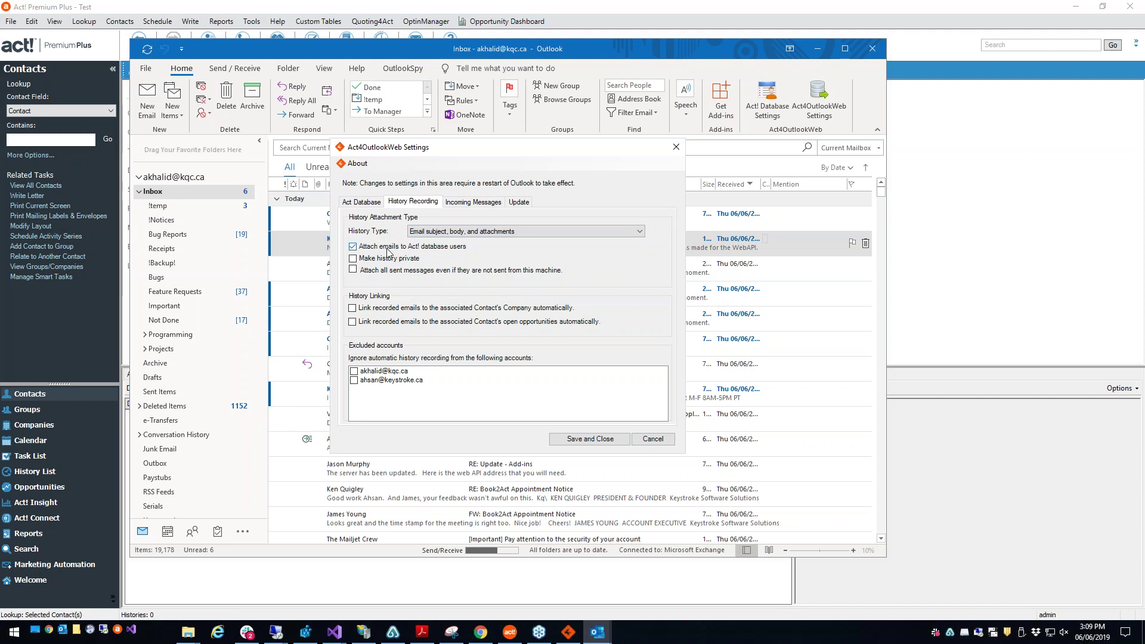
click(401, 260)
click(402, 260)
click(358, 272)
Step: Link recorded emails to the contact's company and open opportunities, leaving no accounts excluded
click(365, 309)
click(534, 311)
click(466, 322)
click(375, 372)
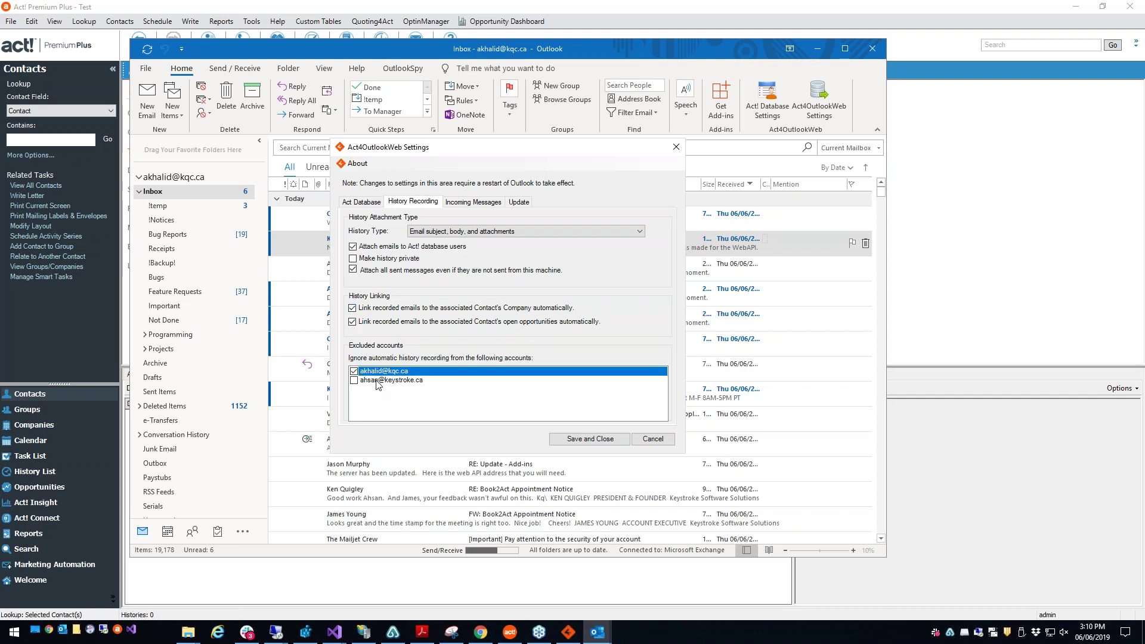
click(376, 383)
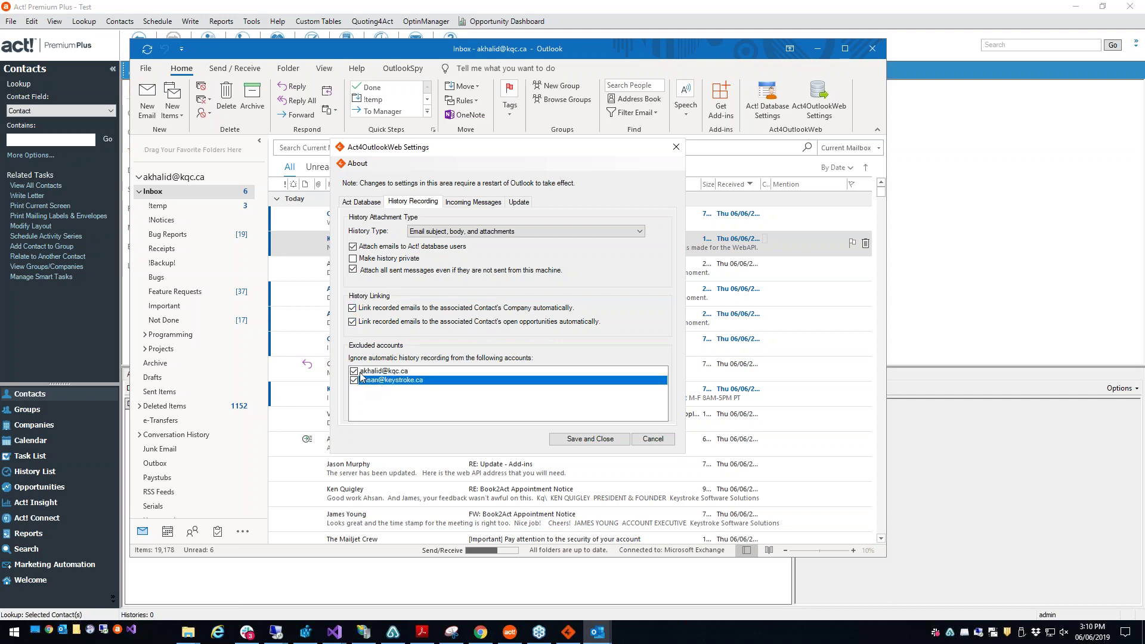
click(360, 373)
click(355, 381)
click(455, 204)
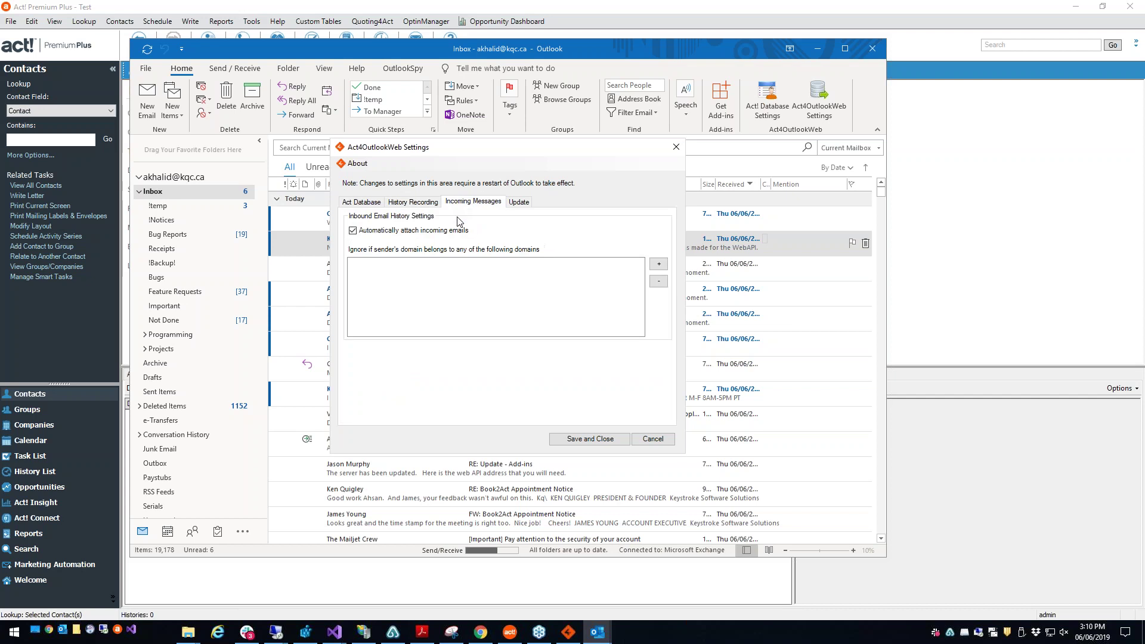
Step: Enable auto-attaching incoming emails, ignore senders from gmail.com and kqc.ca, and close the settings
click(403, 233)
click(658, 265)
text(gmail.com)
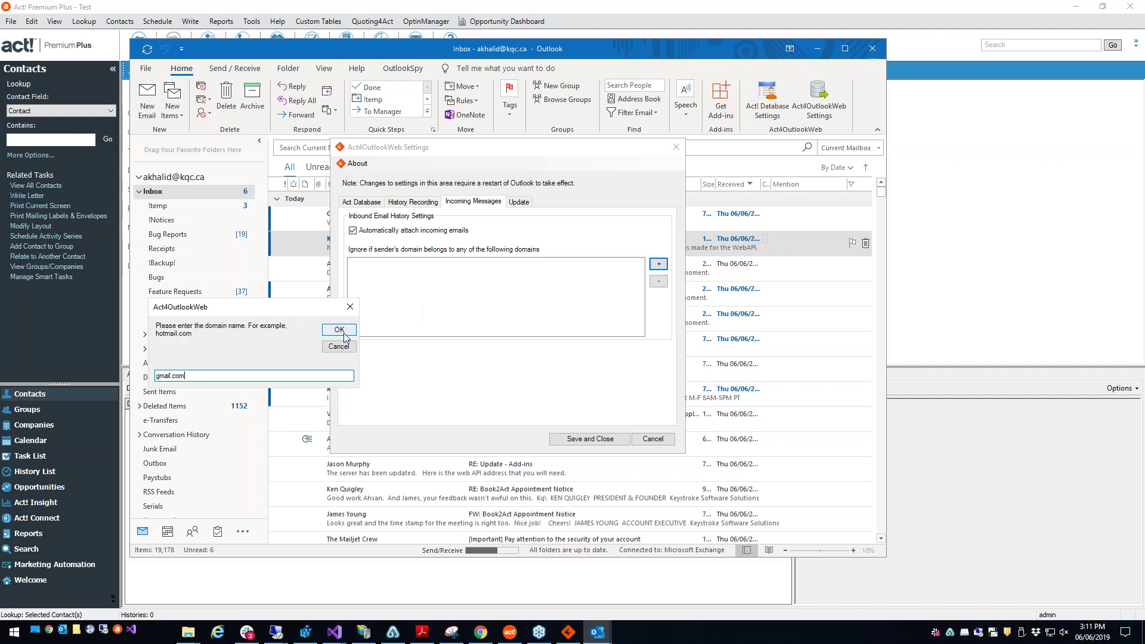
click(338, 331)
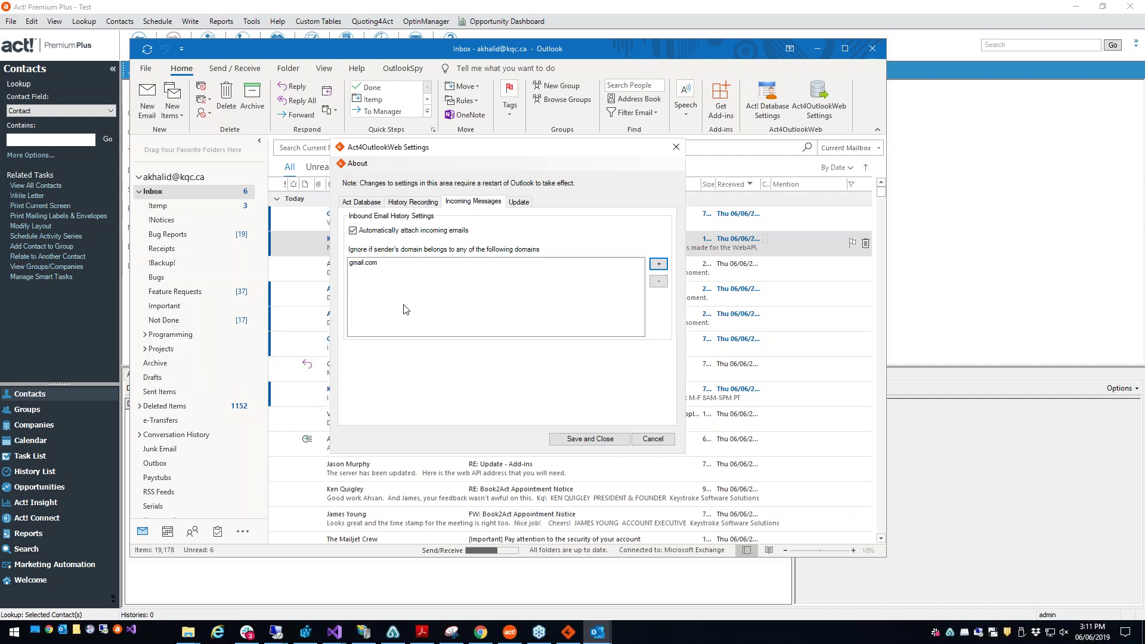
click(657, 265)
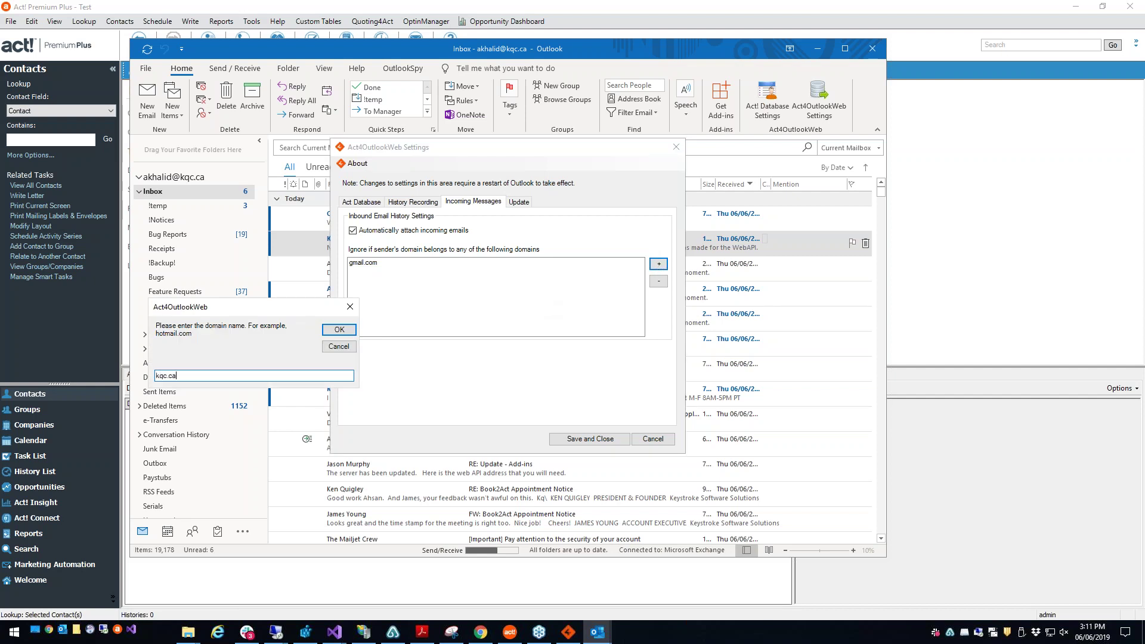
drag(307, 307, 544, 262)
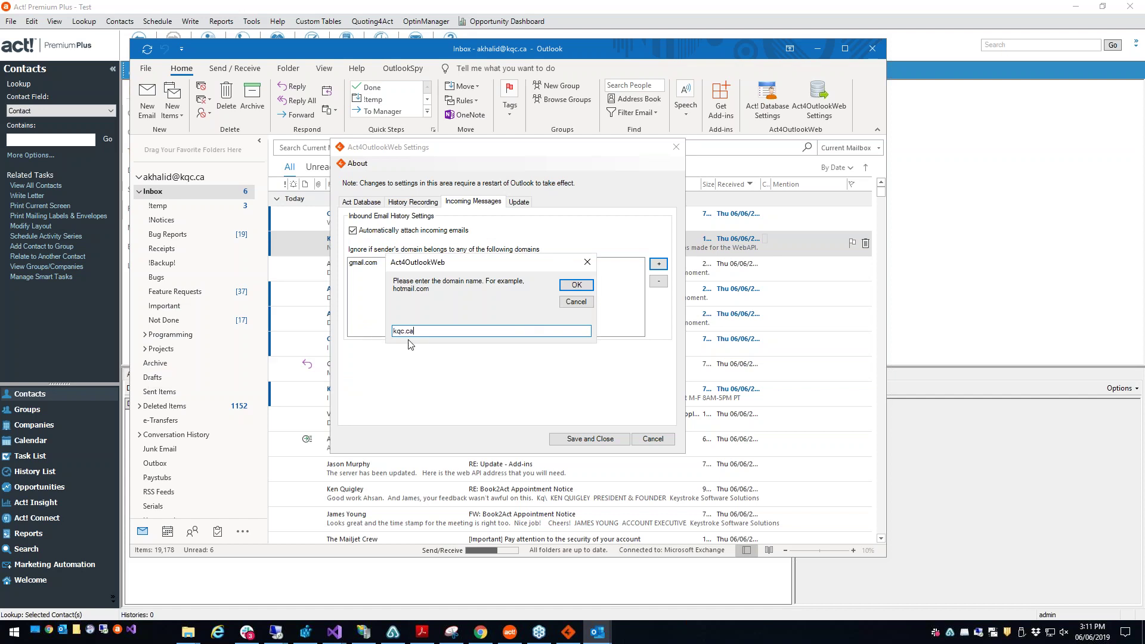
click(561, 289)
click(367, 271)
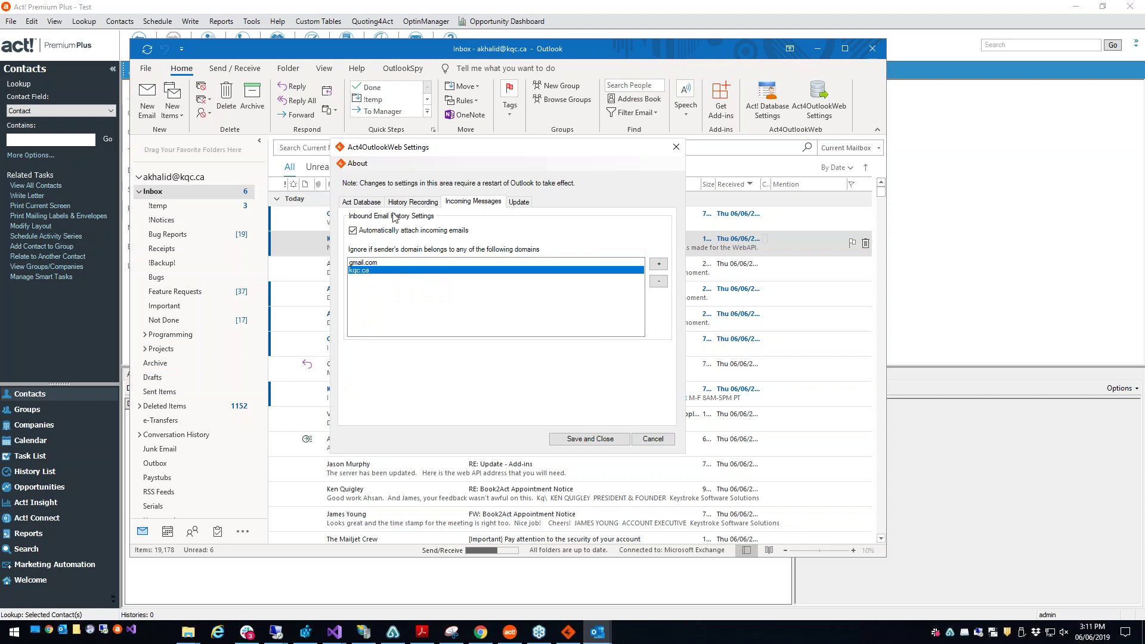
click(676, 147)
Step: Use Go To Contact on the second 'This is the email subject' email to open its Act! contacts
click(479, 267)
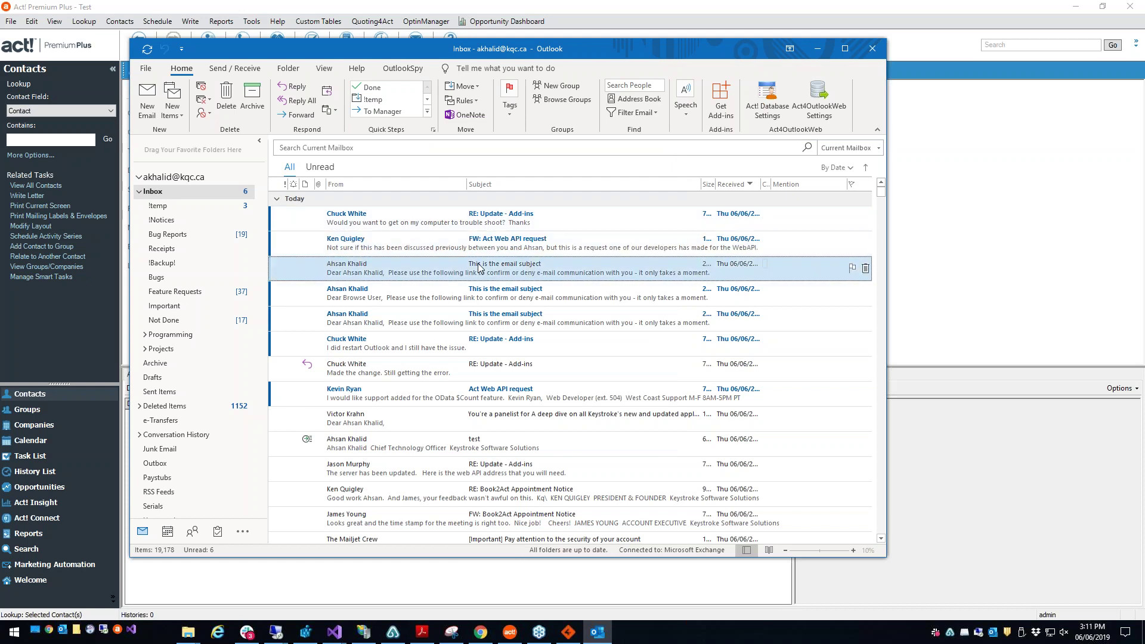
click(401, 290)
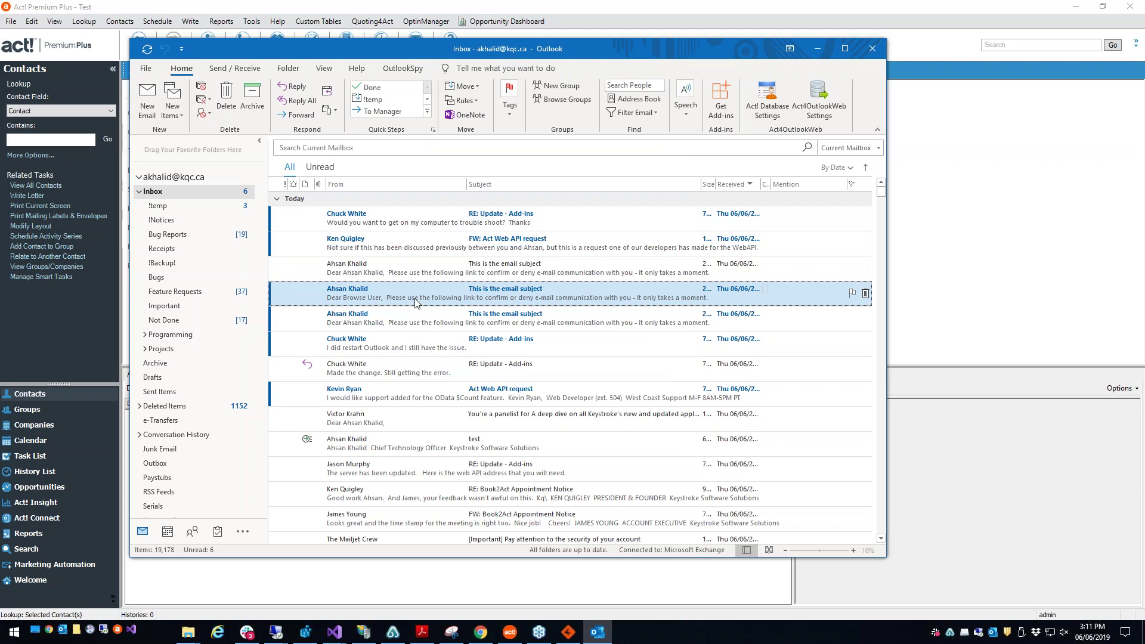
right_click(417, 303)
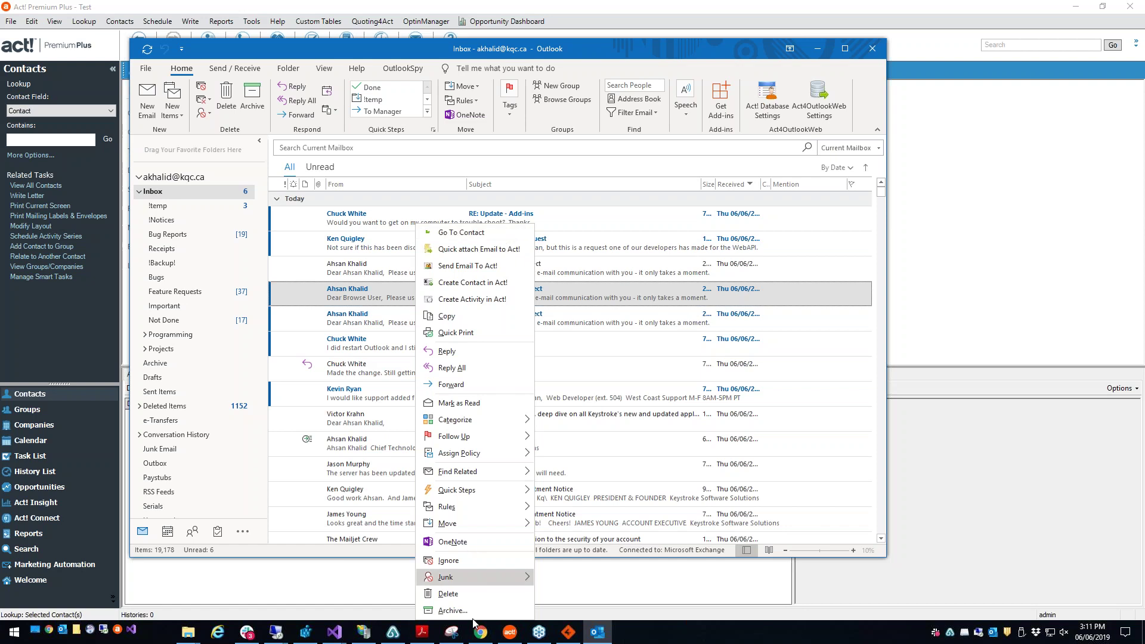
click(470, 234)
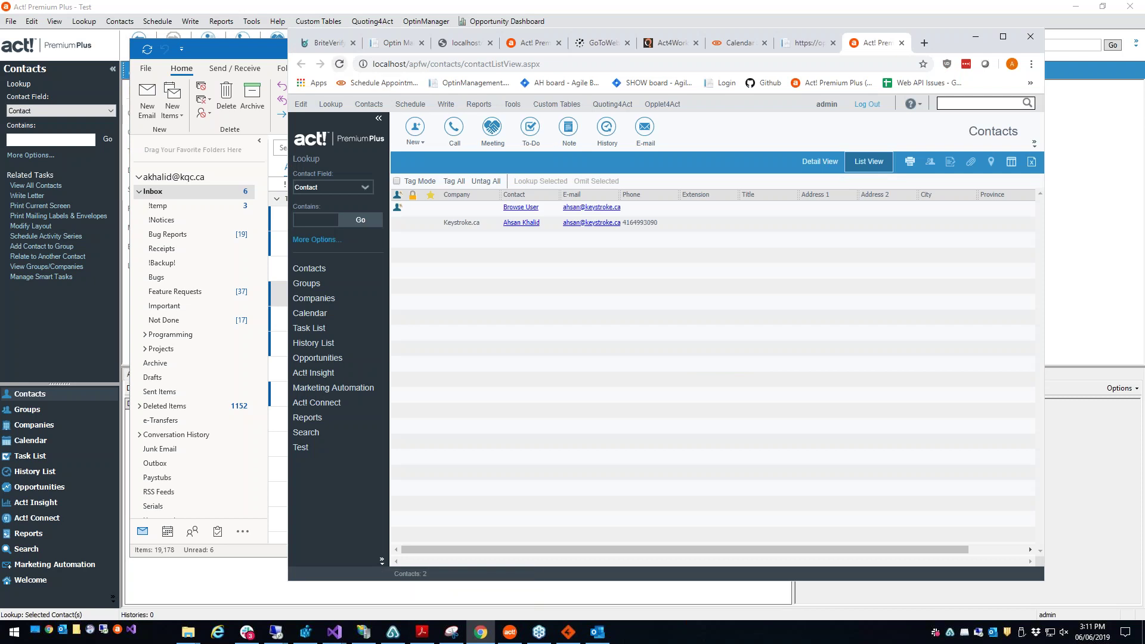
click(654, 224)
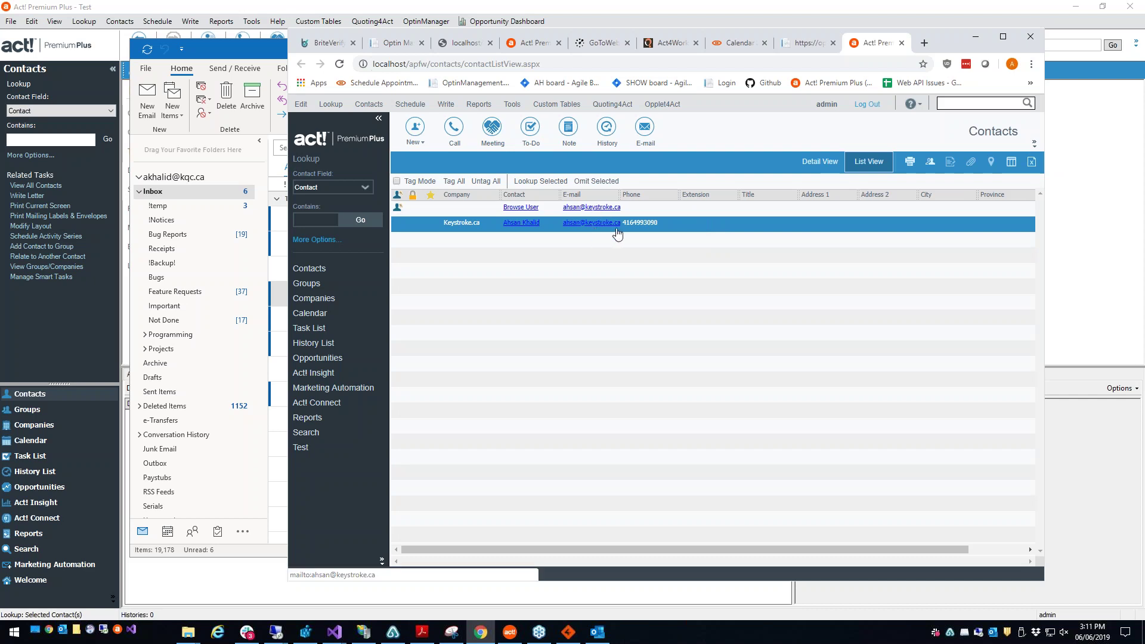
click(709, 210)
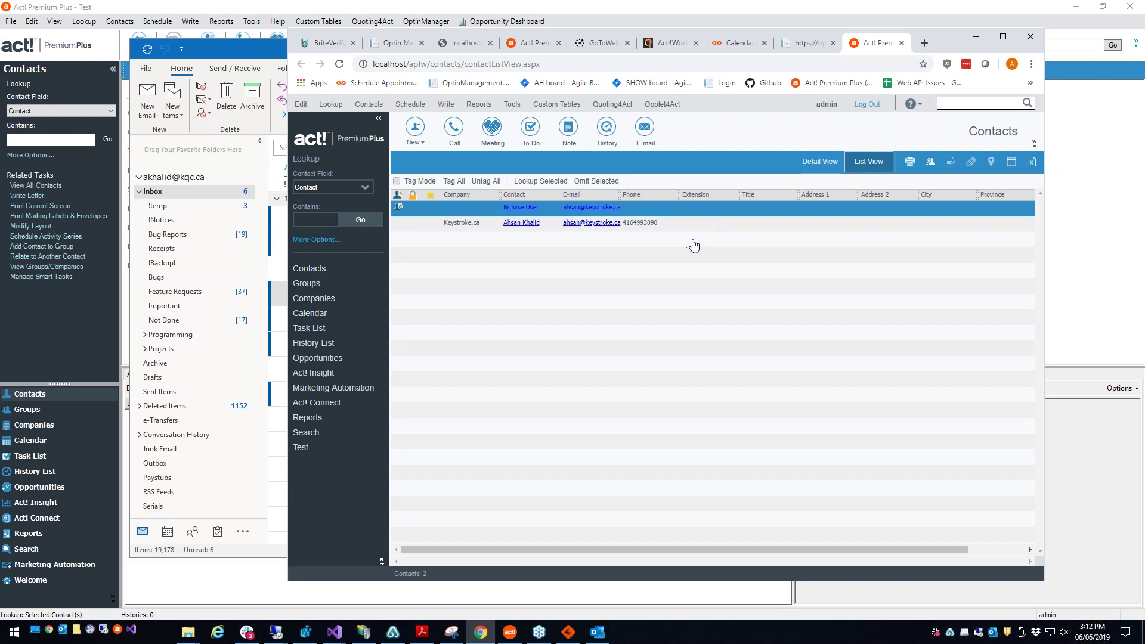
click(275, 62)
right_click(409, 249)
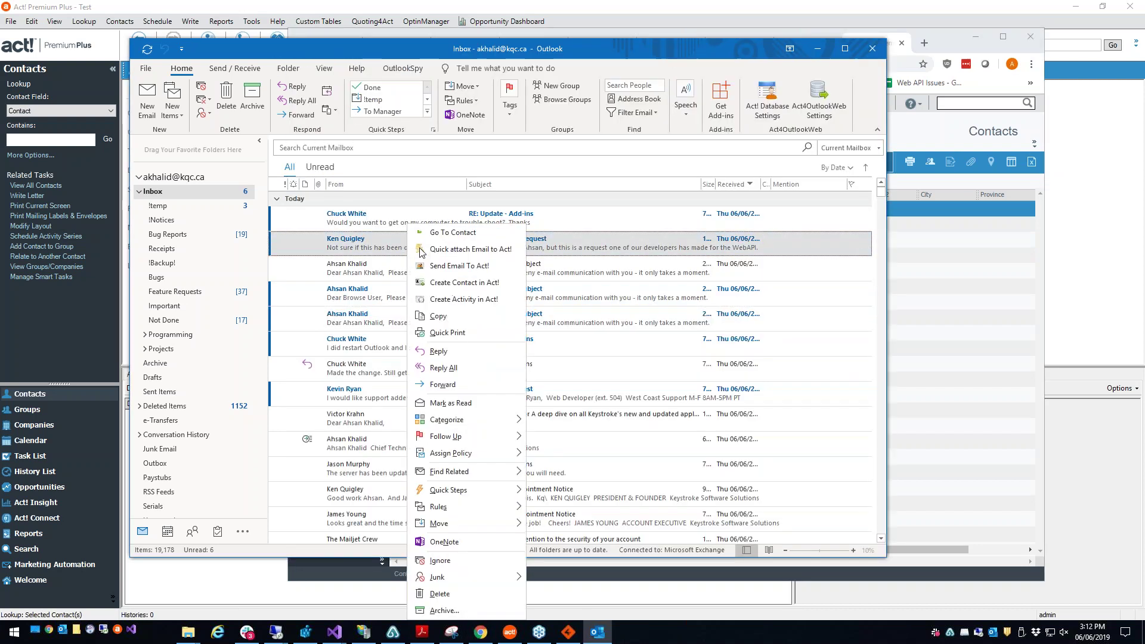
click(445, 232)
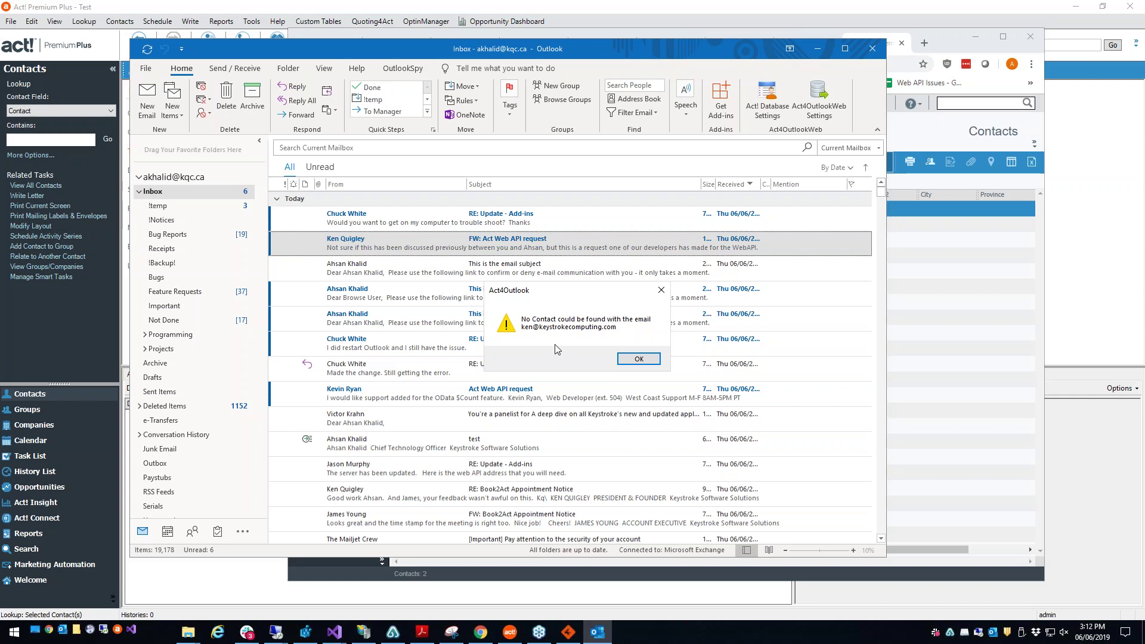
click(638, 359)
click(457, 276)
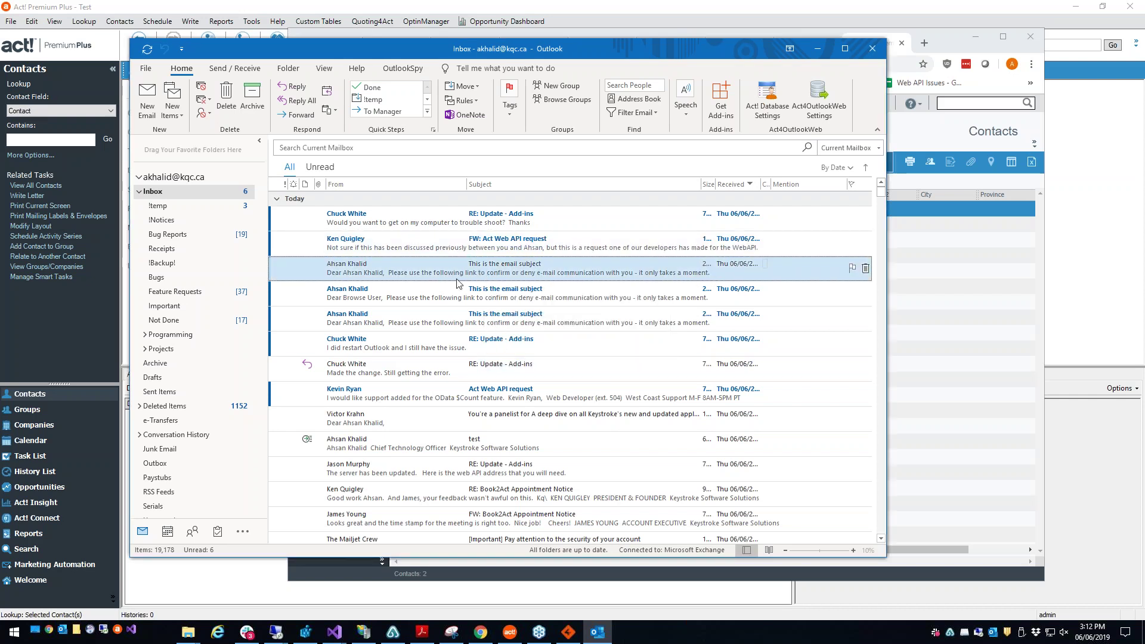
click(820, 98)
click(525, 232)
drag(524, 233, 382, 241)
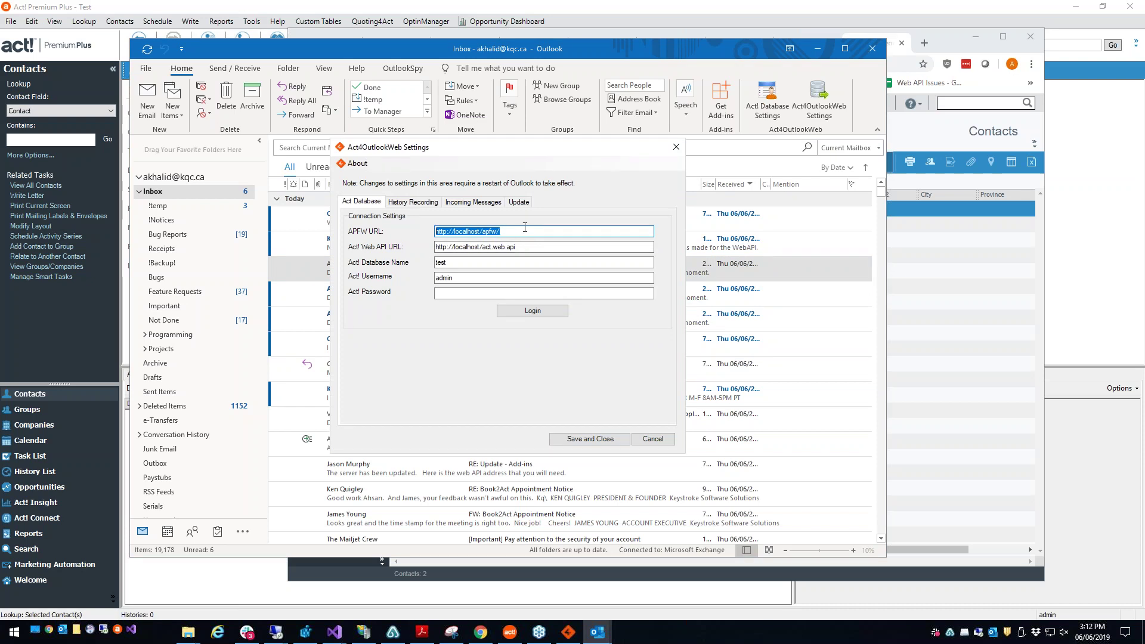
click(675, 147)
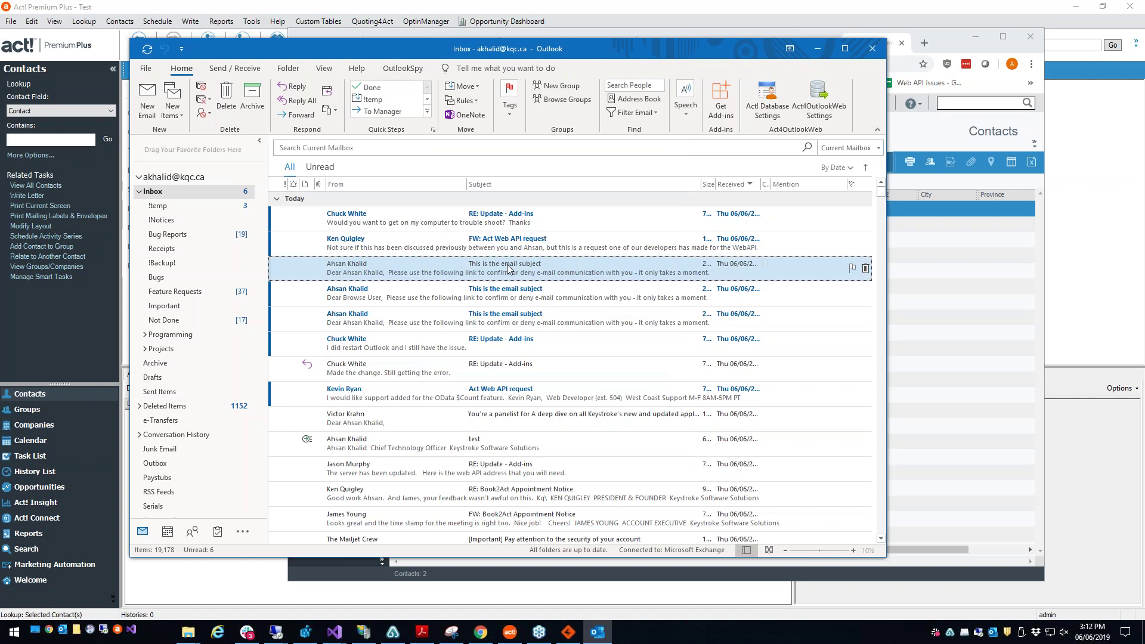
Step: Quick-attach both 'This is the email subject' messages to Act! and acknowledge the success confirmation
right_click(509, 269)
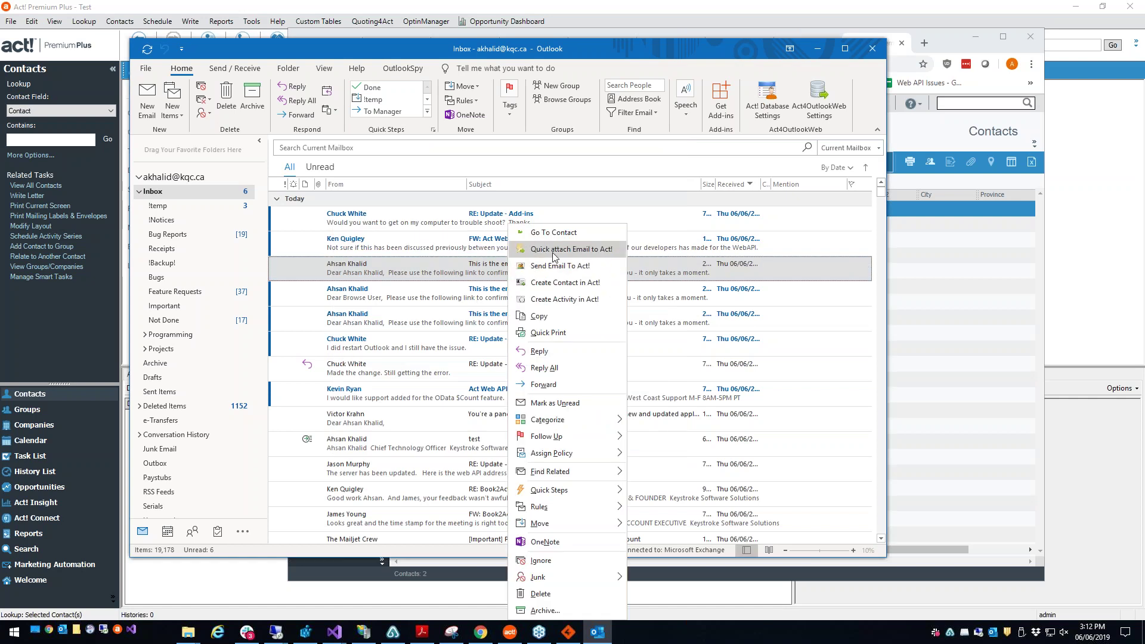
click(553, 250)
right_click(448, 276)
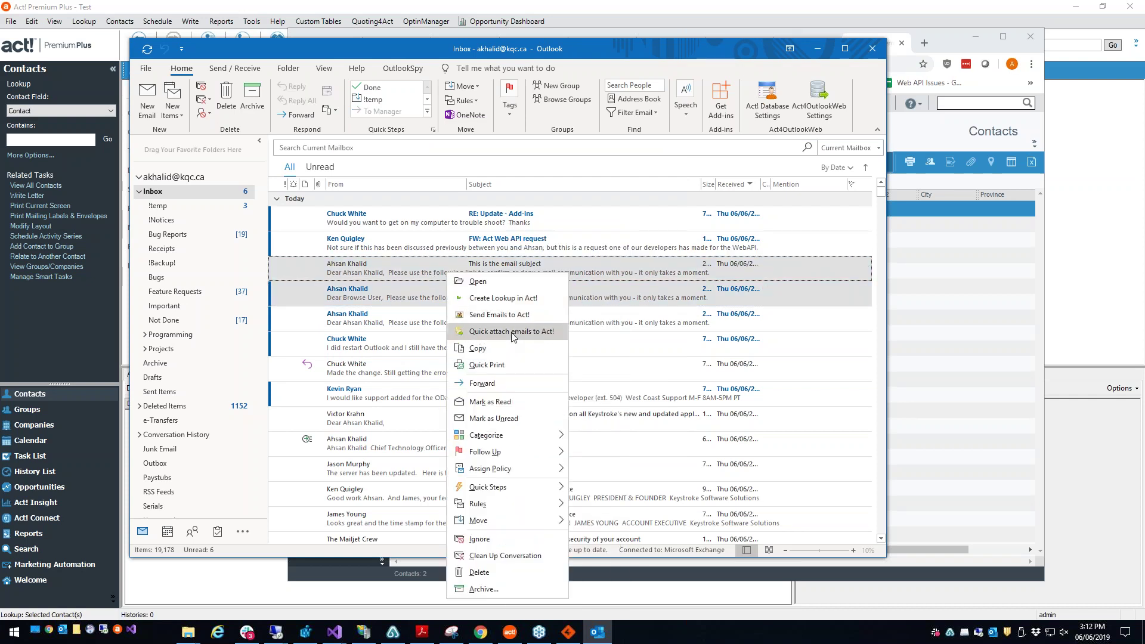
click(508, 333)
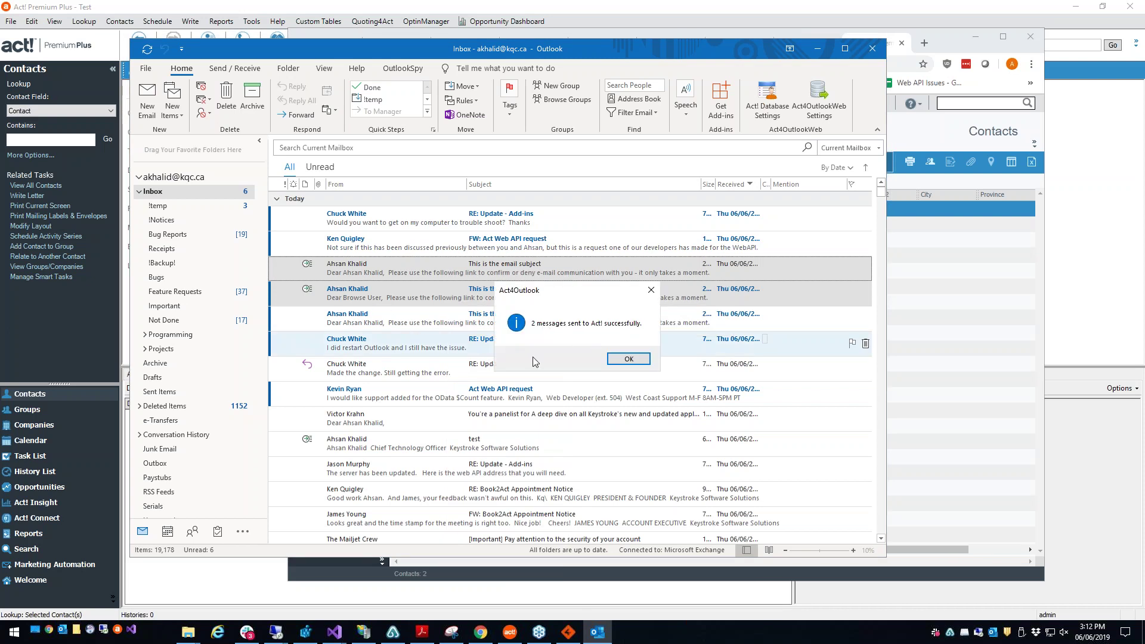
click(629, 359)
Step: Look over the two 'This is the email subject' messages one by one, then dismiss their actions menu
click(479, 295)
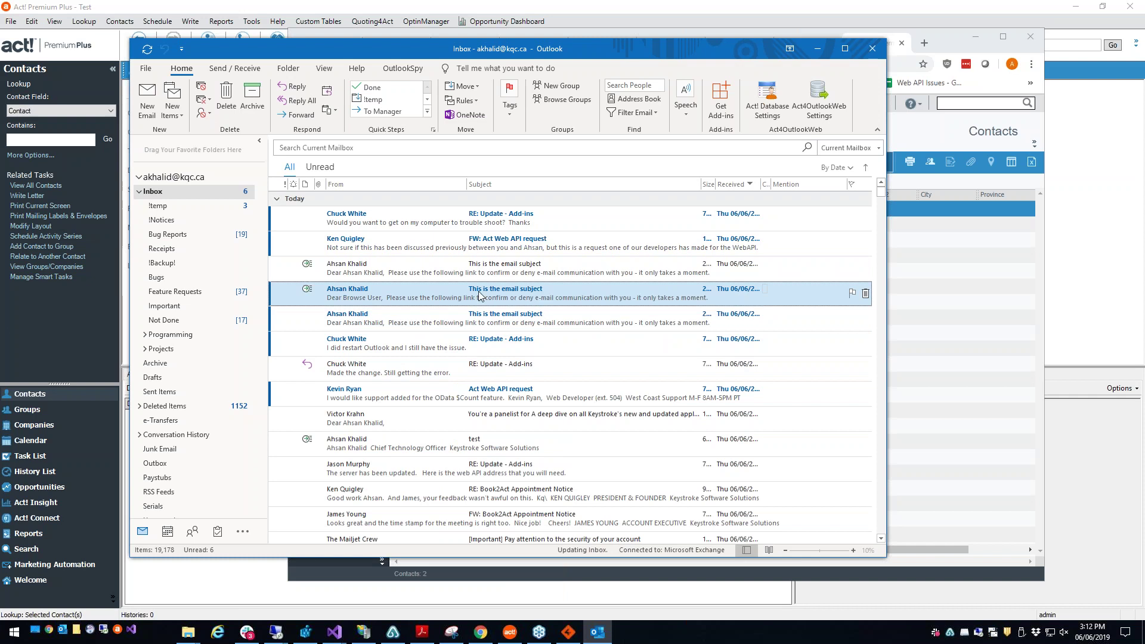
click(309, 265)
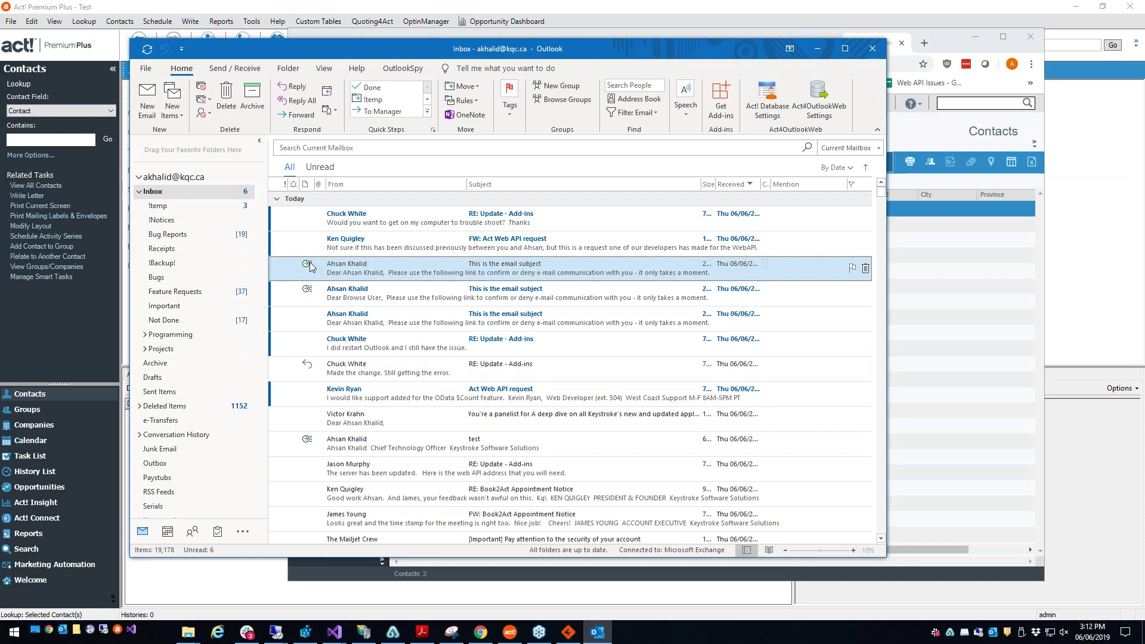
click(317, 290)
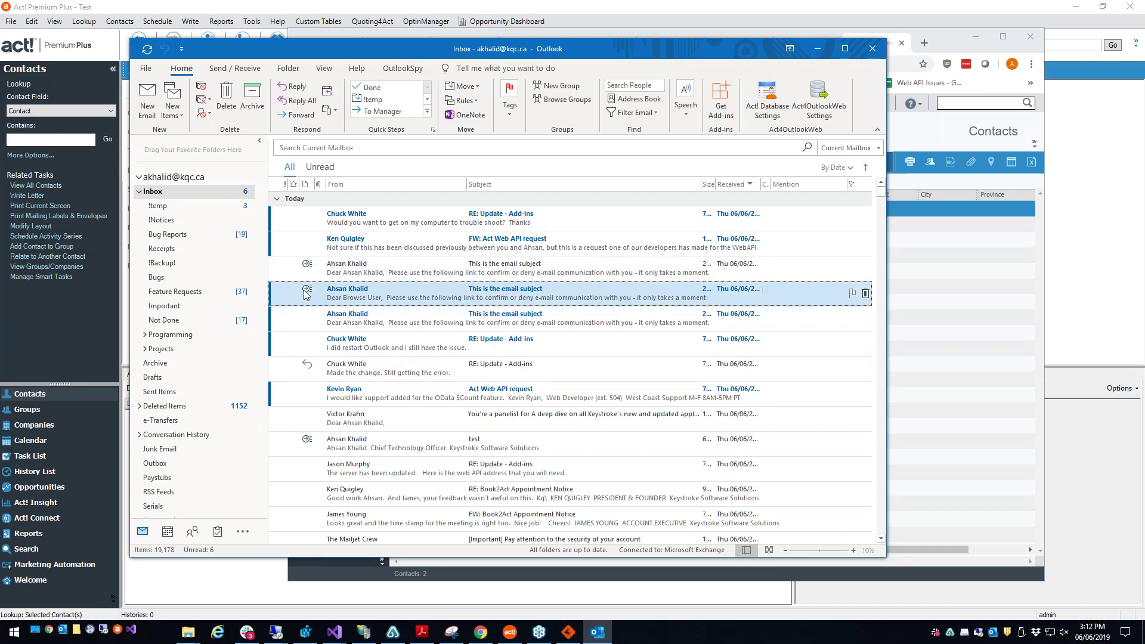
click(309, 271)
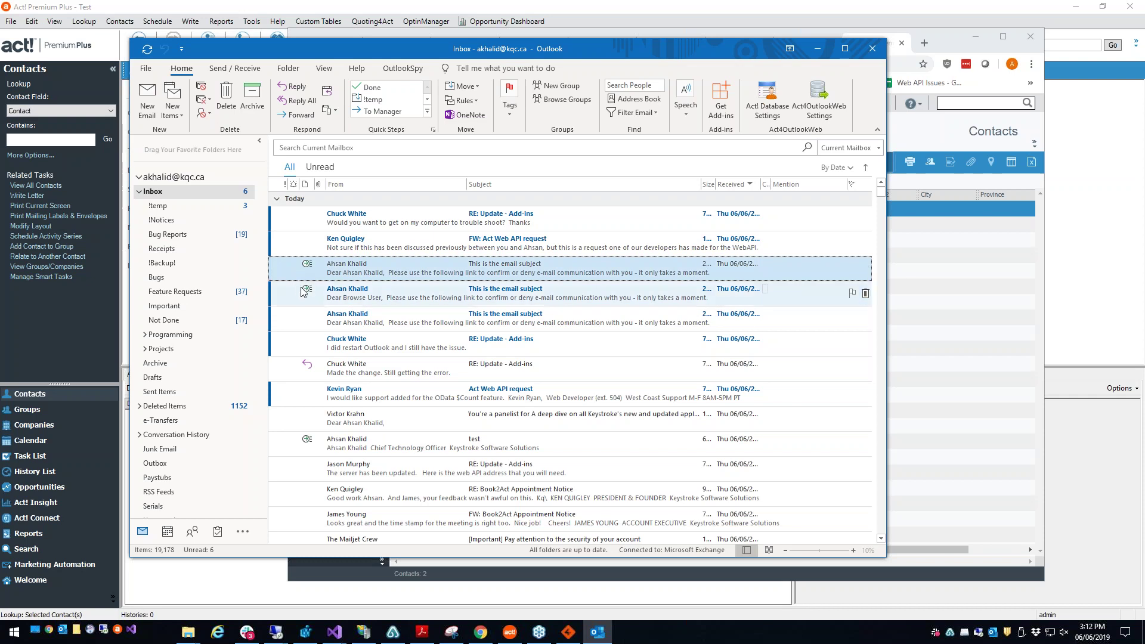
click(428, 303)
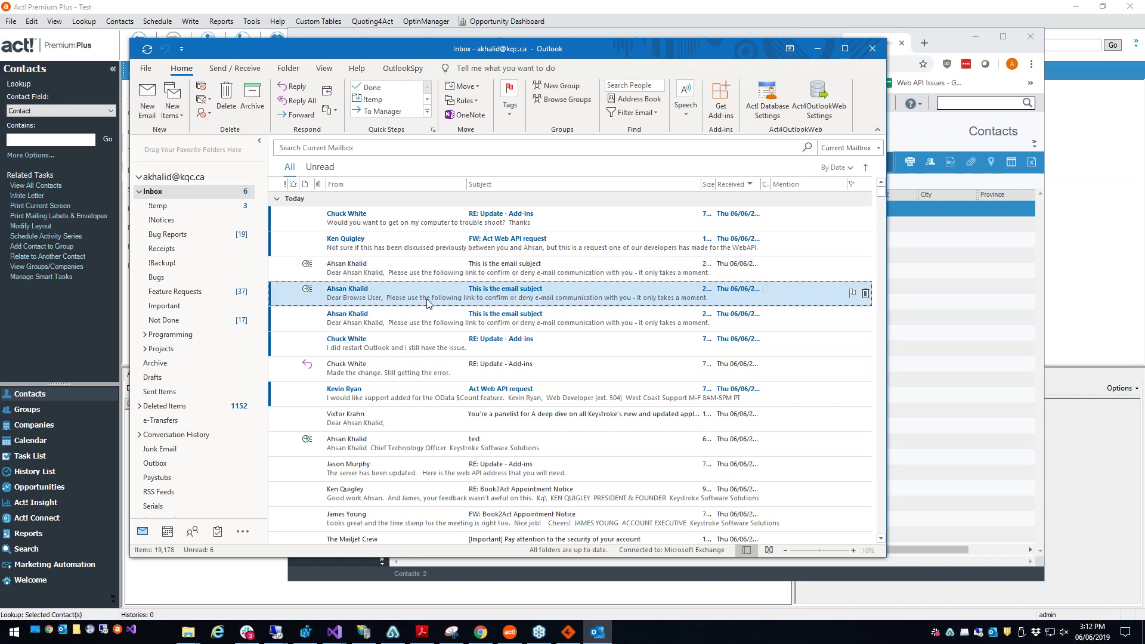
right_click(456, 286)
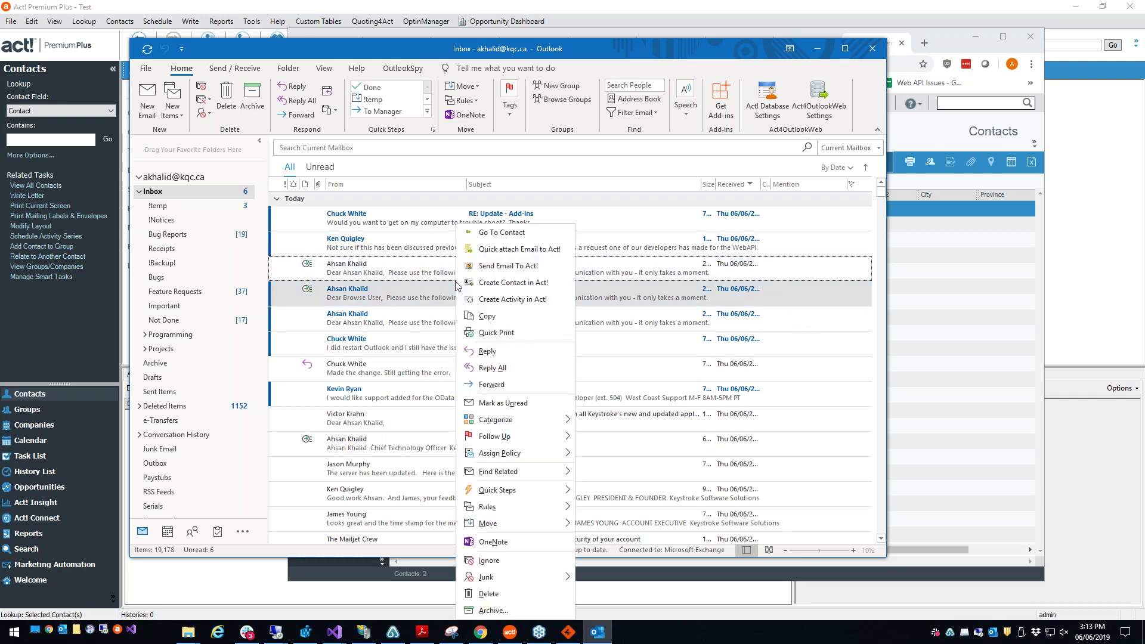
click(386, 268)
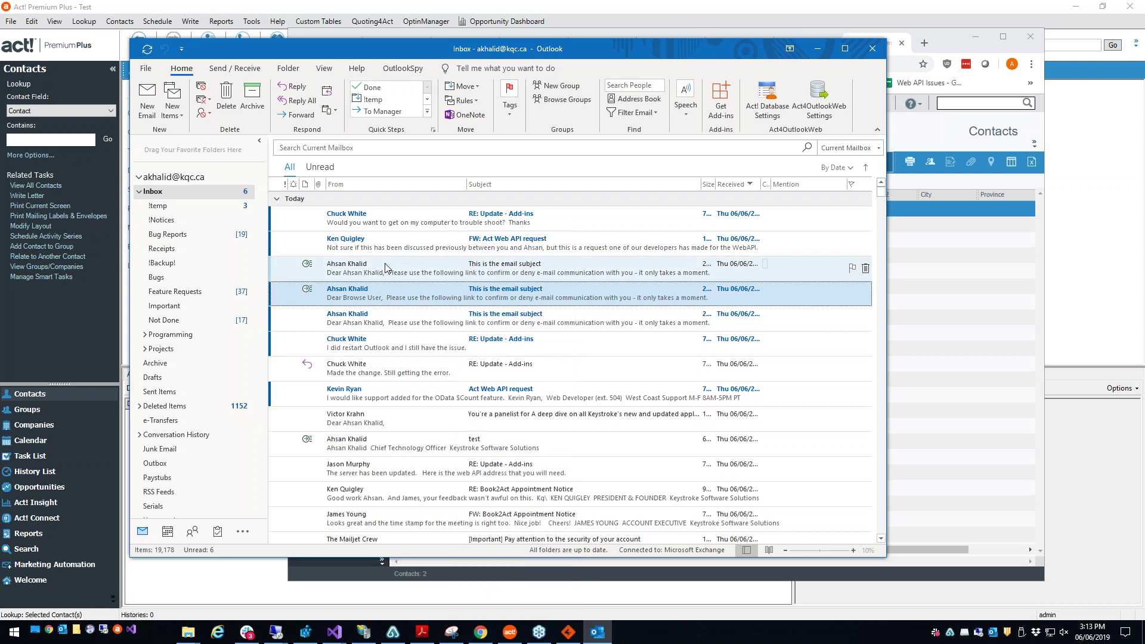
Step: Open Send To Act for the first 'This is the email subject' message and link the Database Users group
click(388, 269)
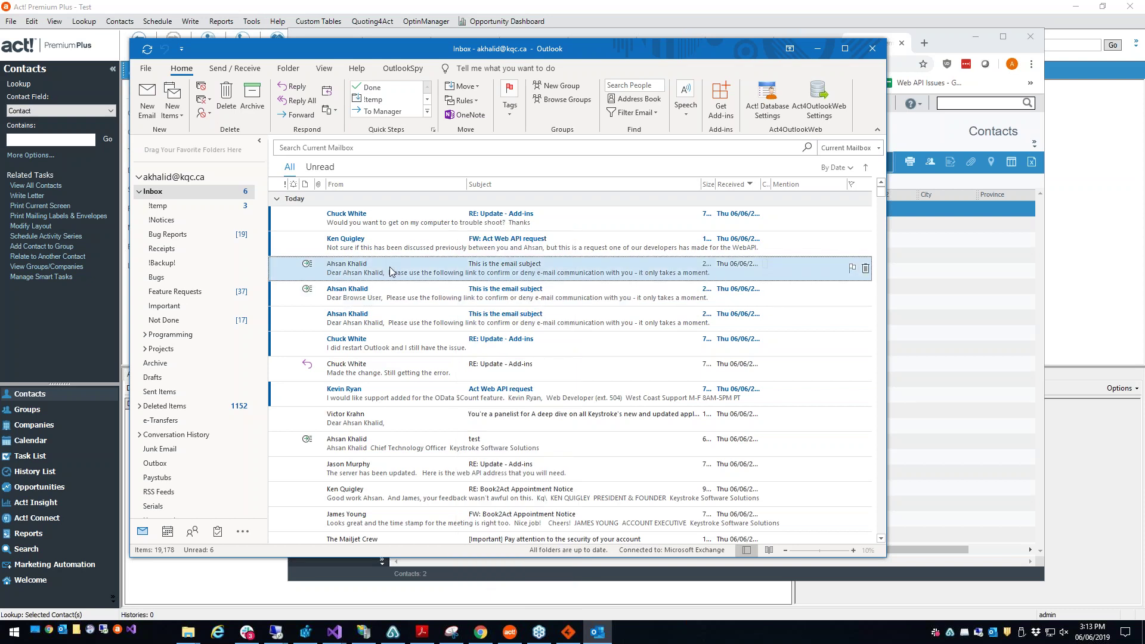
right_click(391, 272)
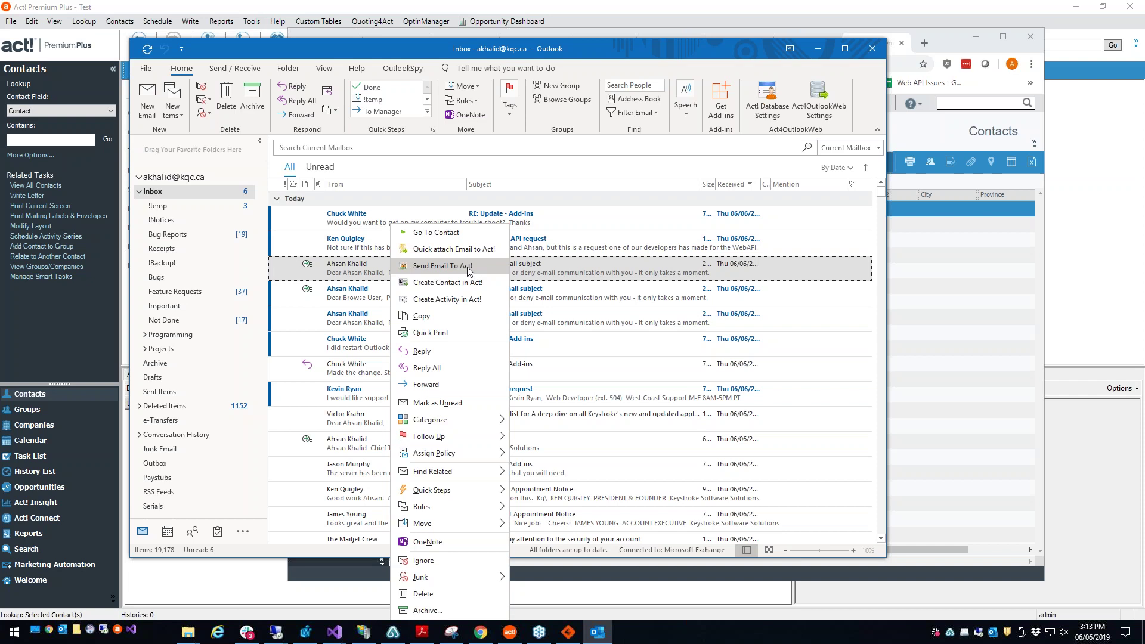
click(468, 267)
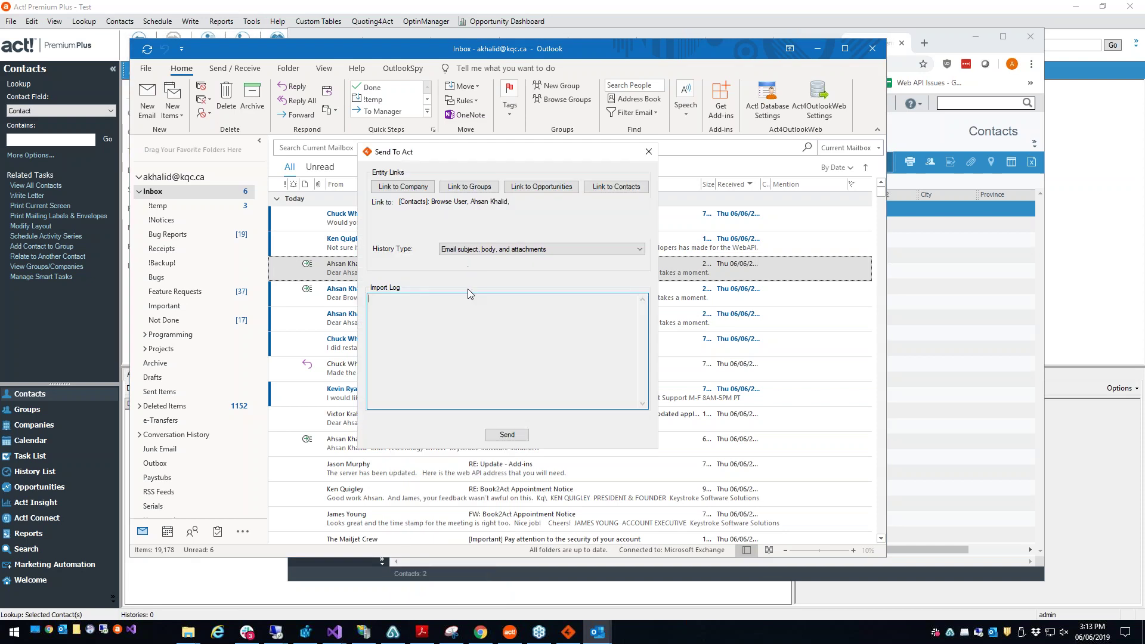
click(401, 206)
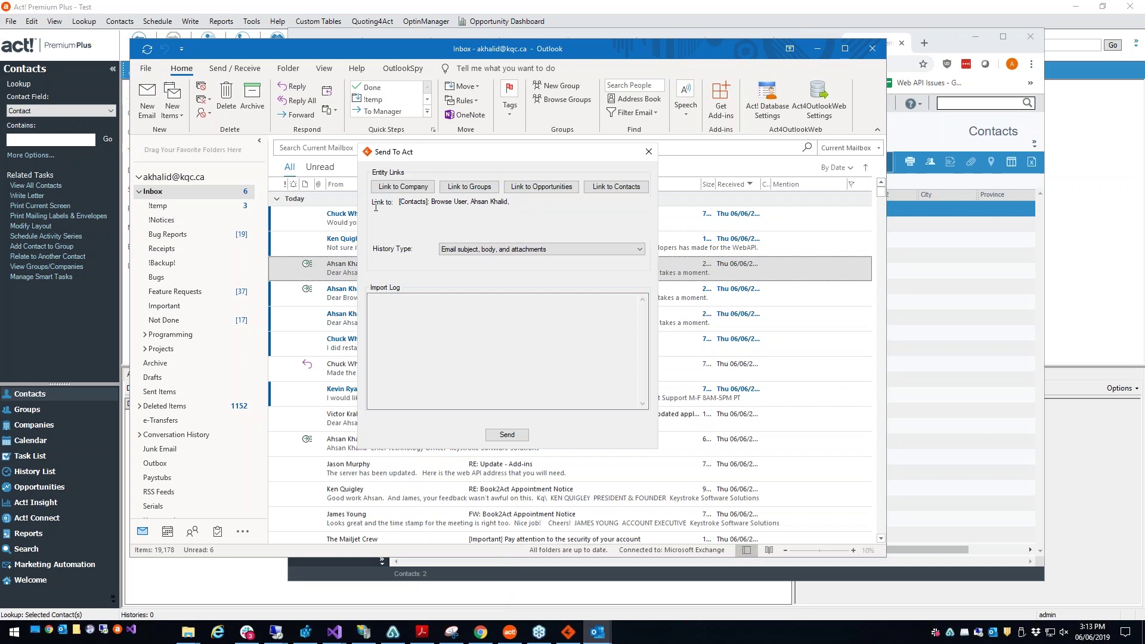
triple_click(398, 201)
key(Tab)
key(Tab)
key(Tab)
key(Tab)
click(469, 187)
click(390, 233)
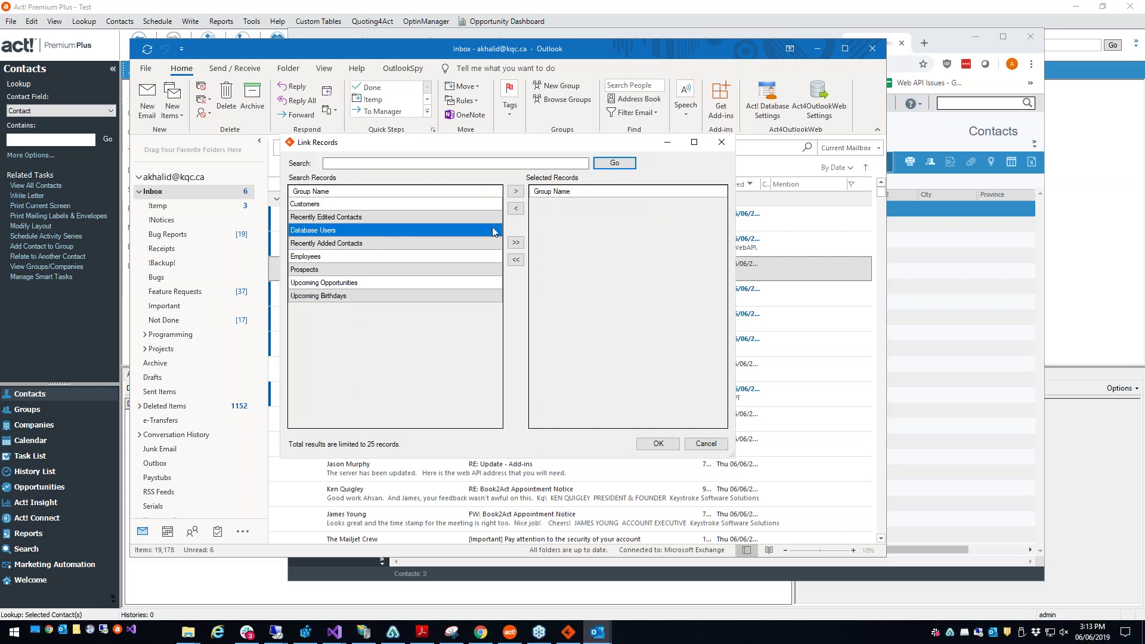
click(516, 190)
click(658, 444)
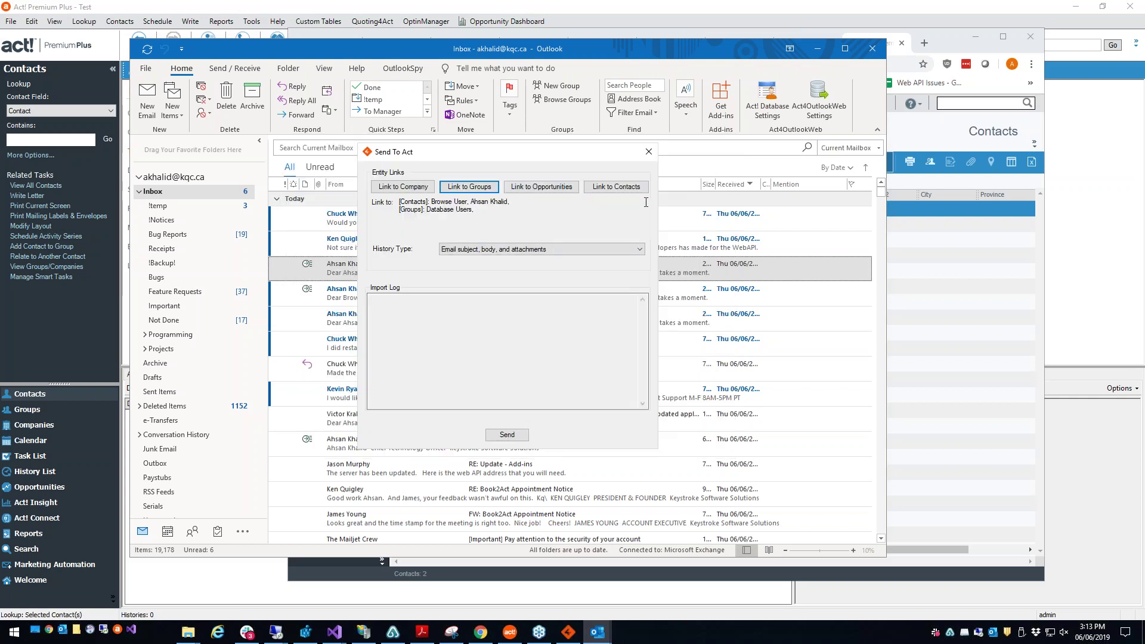
Step: Link one more contact, set History Type to 'Email subject, and body', and send to Act!
click(617, 187)
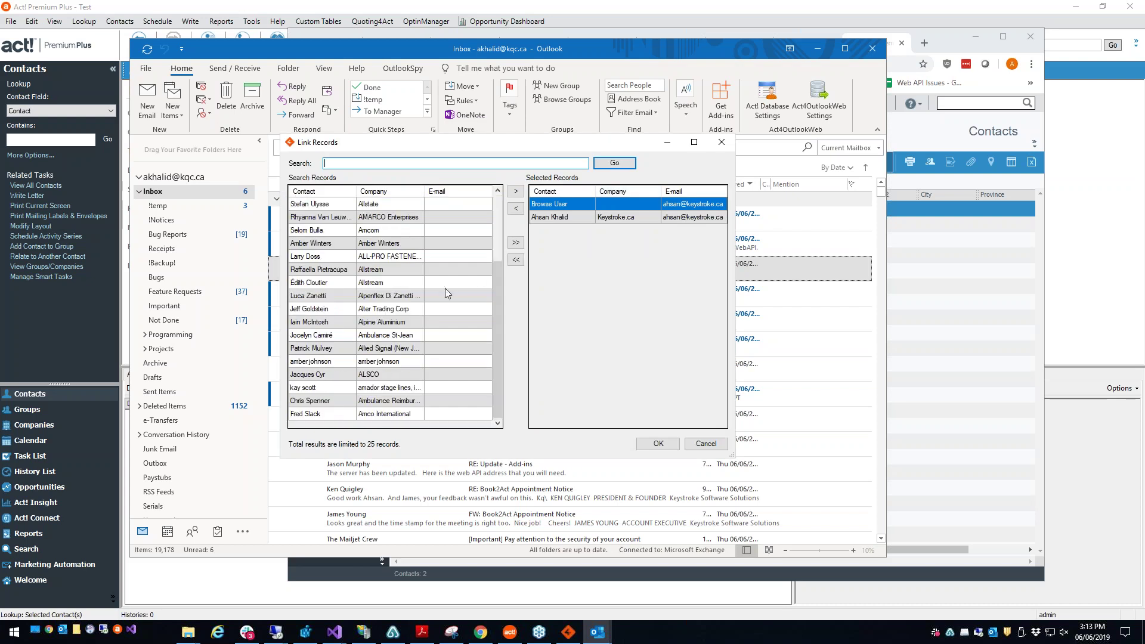
click(447, 295)
click(516, 191)
click(659, 444)
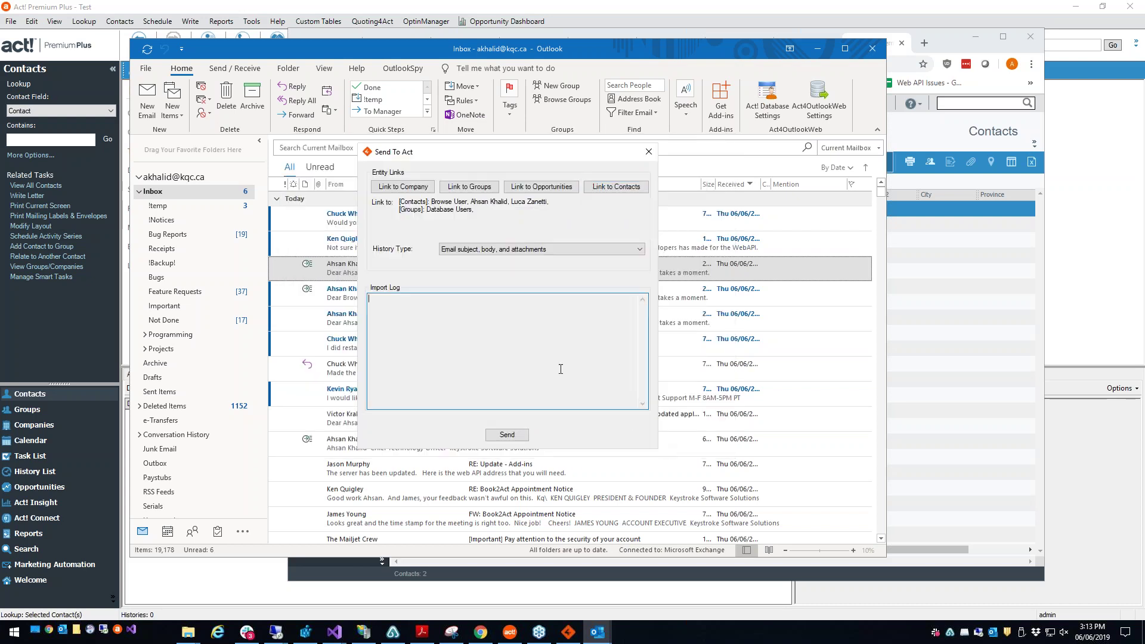
click(579, 249)
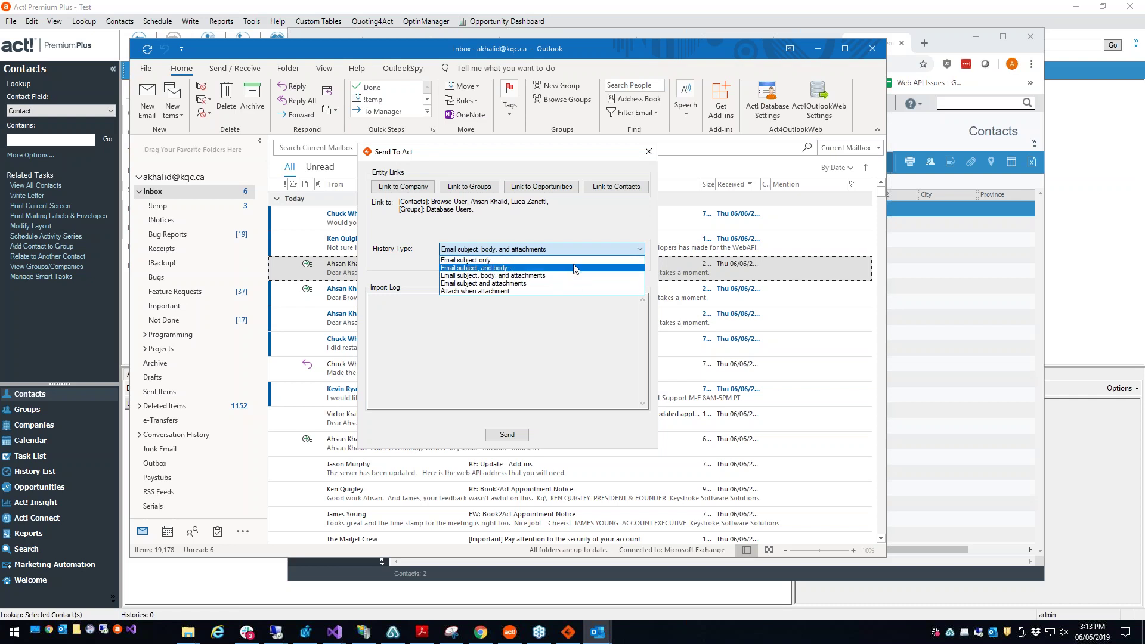
click(572, 268)
click(516, 435)
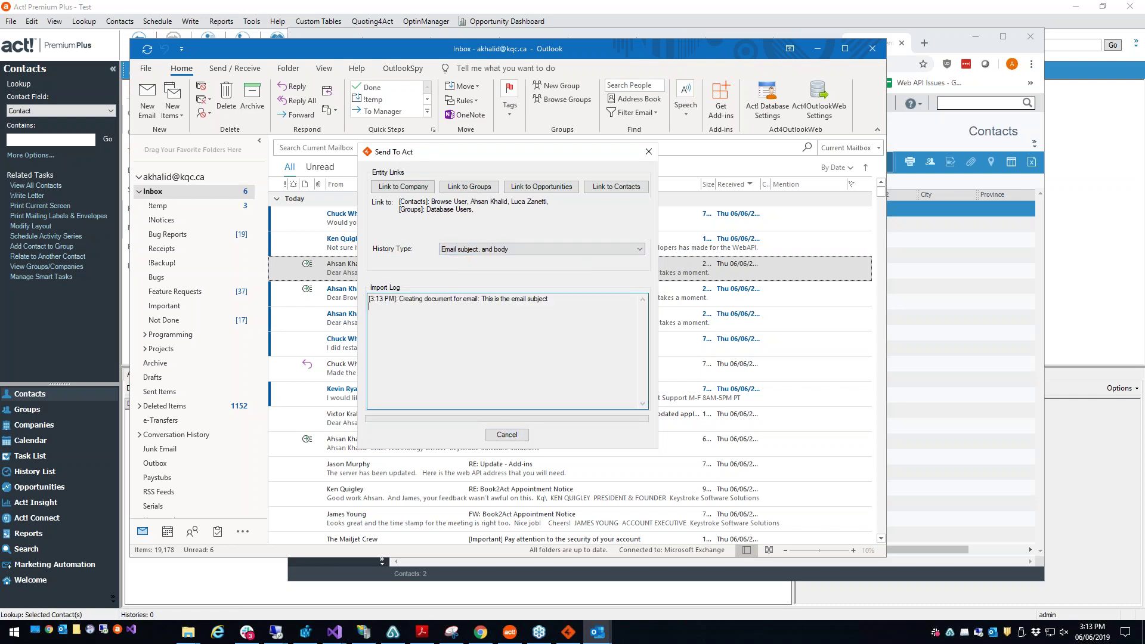
click(638, 360)
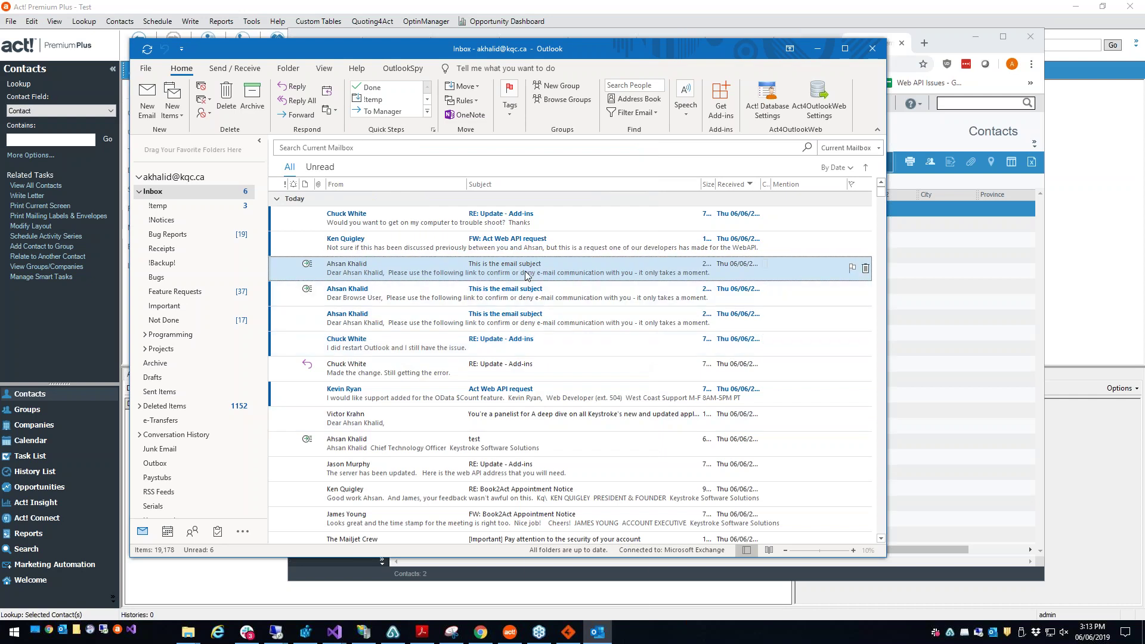
Step: Decline a duplicate Act! contact for the sender, then call up Act! actions for 'FW: Act Web API request'
right_click(526, 275)
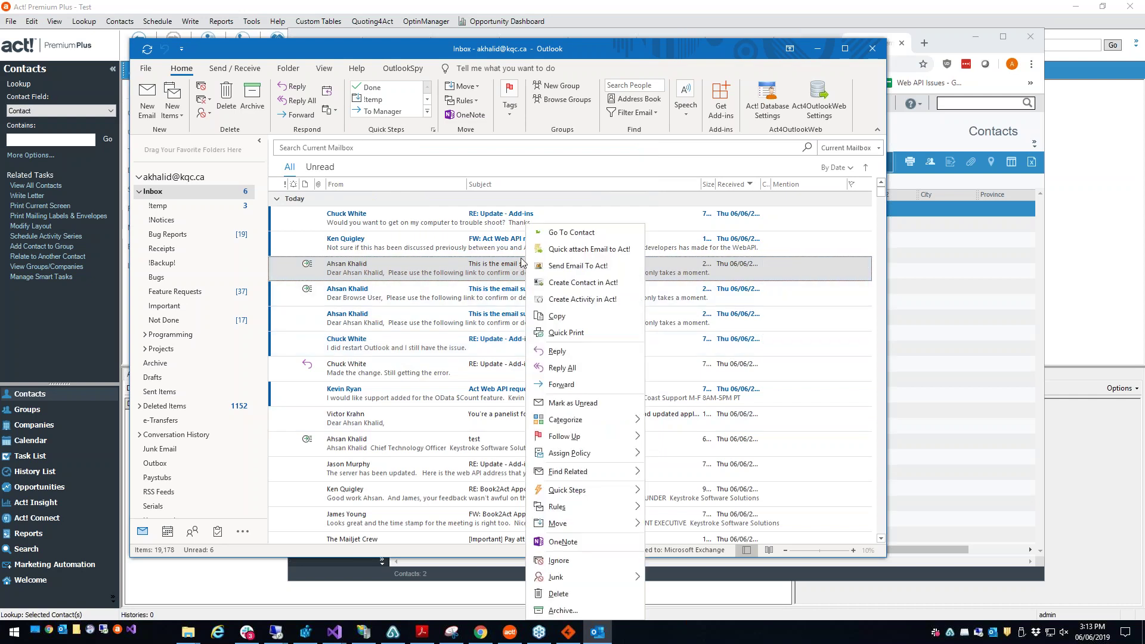
click(552, 284)
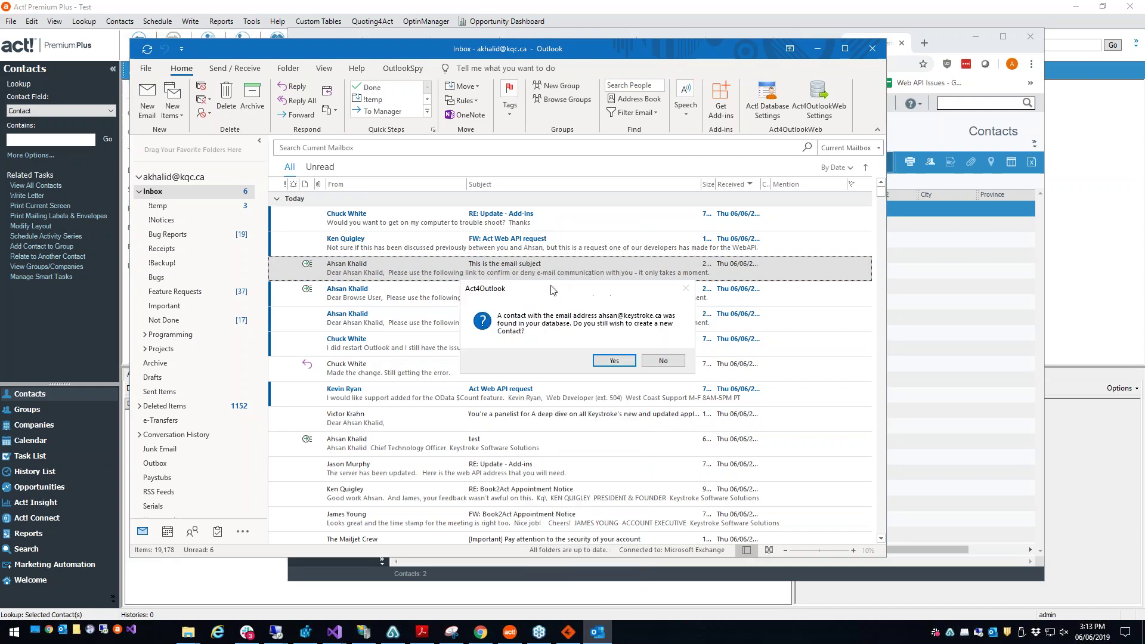
drag(552, 289, 468, 292)
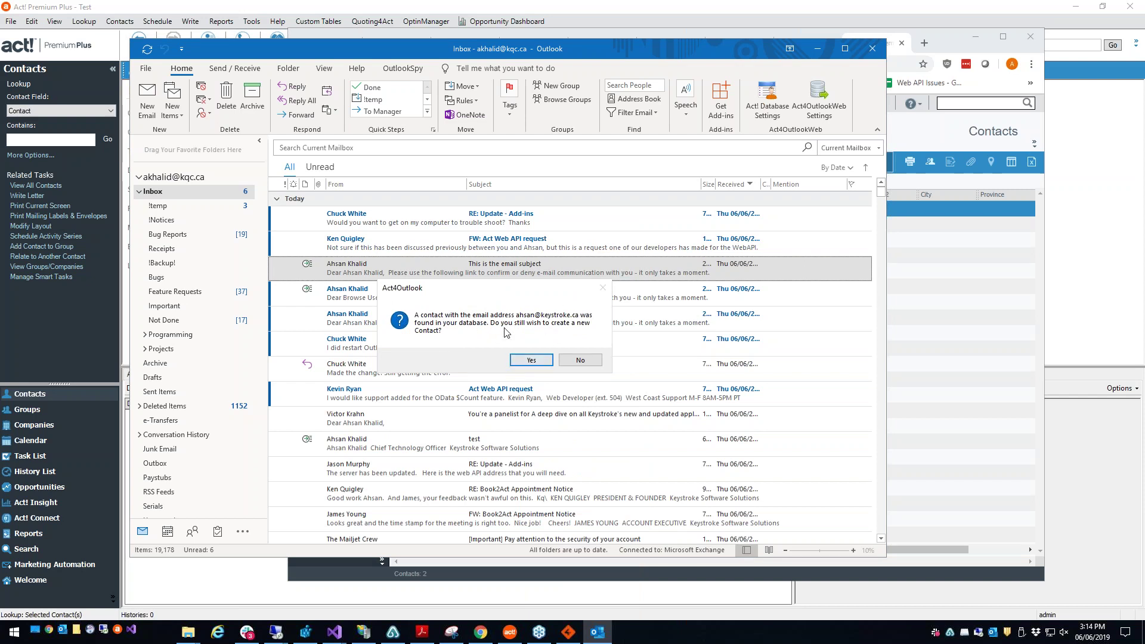
click(566, 361)
click(456, 249)
right_click(456, 249)
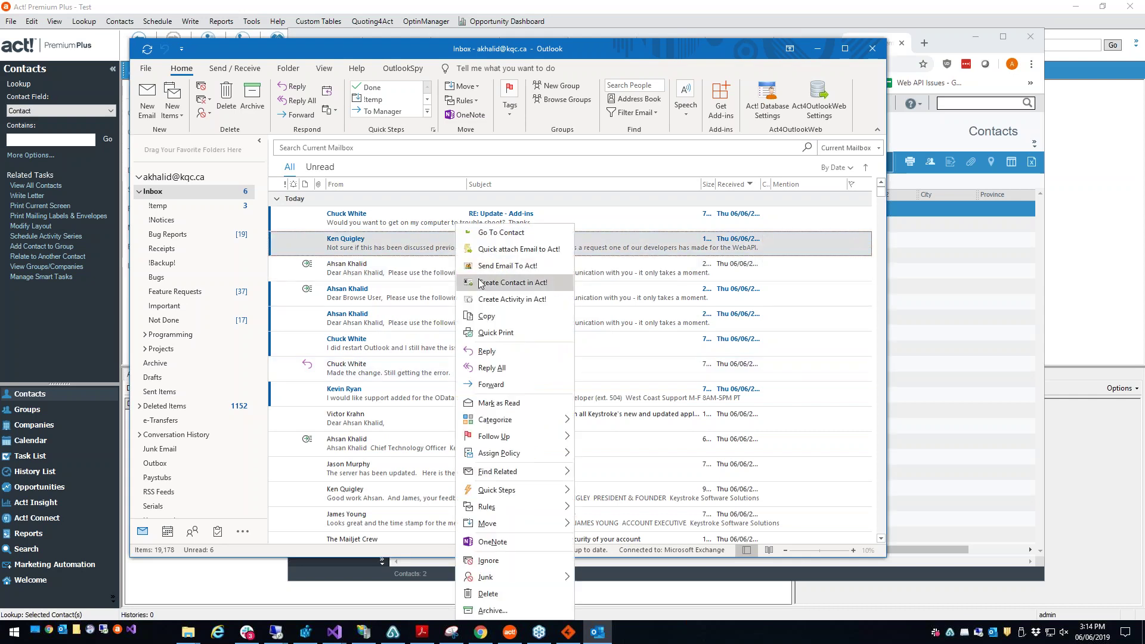
Step: Start creating an Act! contact from the forwarded email's sender and review its detail rows
click(480, 283)
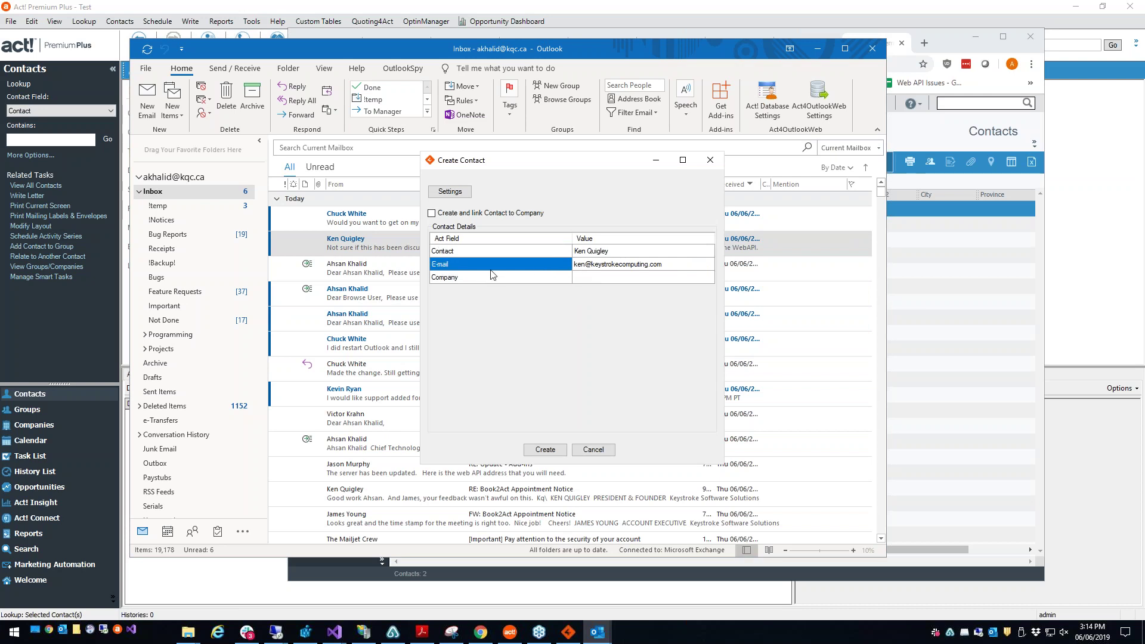
click(506, 268)
click(504, 279)
key(Tab)
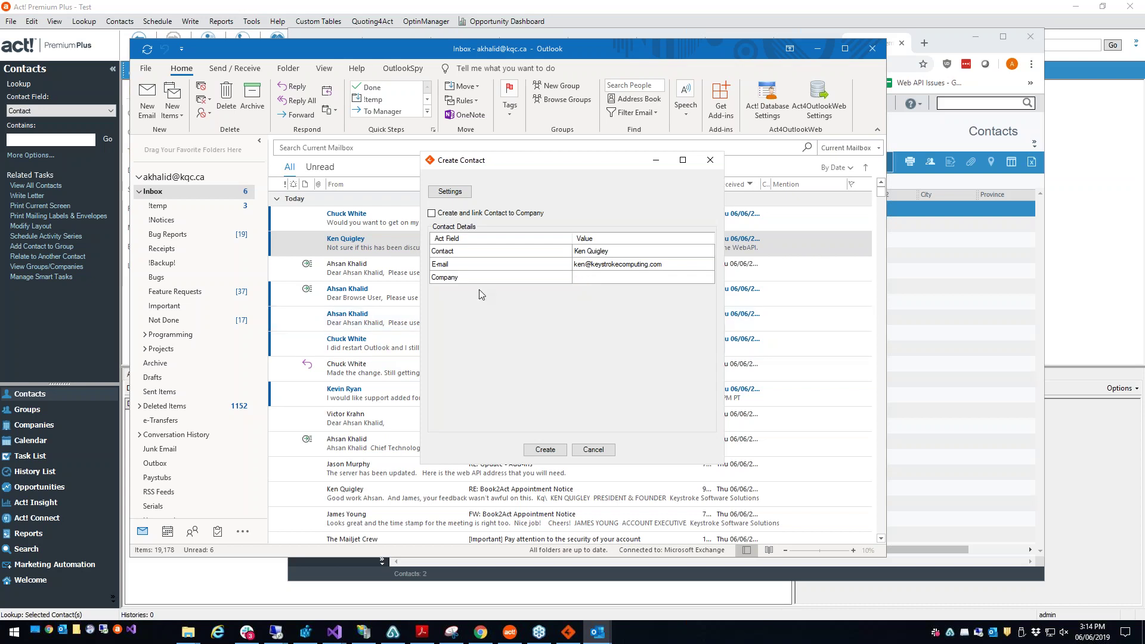
key(Escape)
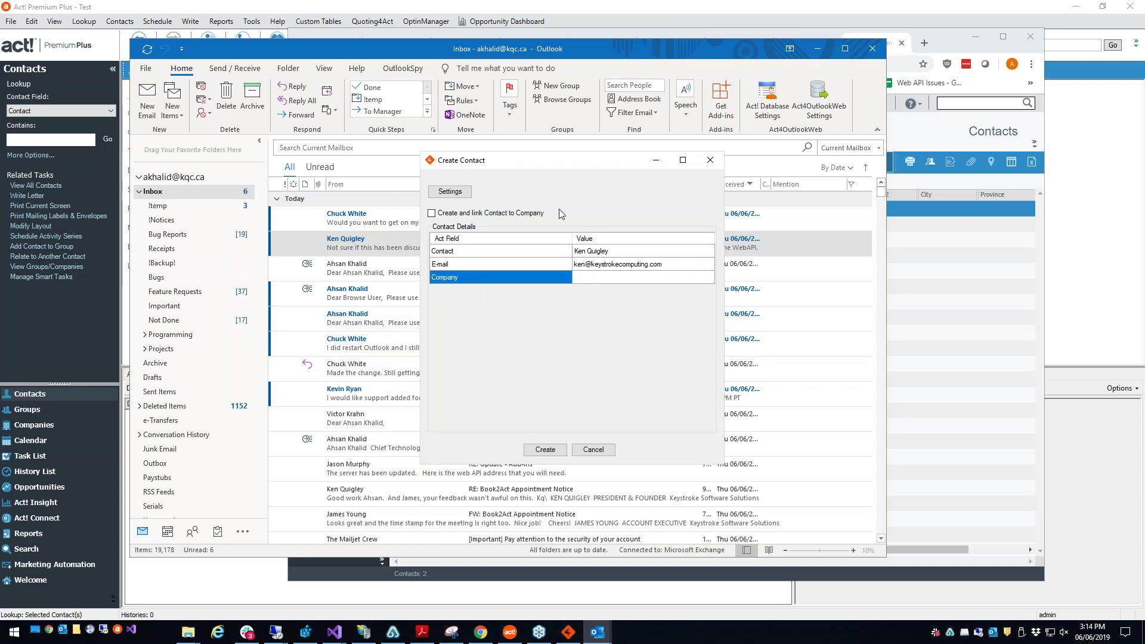
drag(573, 165, 706, 194)
click(678, 294)
Step: Add City and Country to the contact form's displayed fields
click(583, 221)
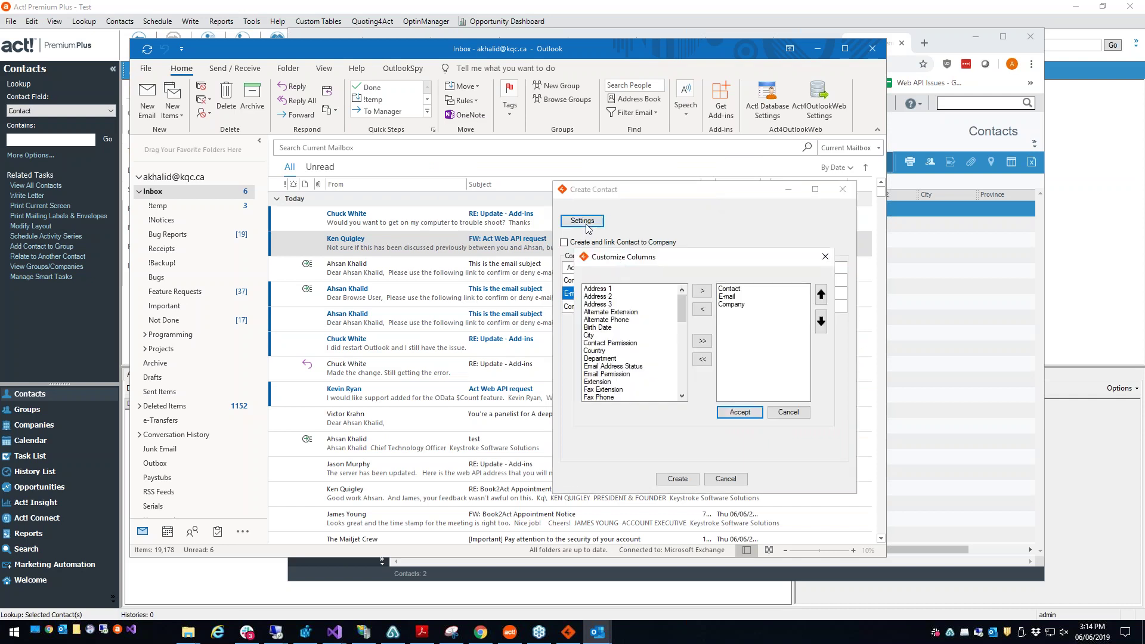
drag(590, 234, 358, 230)
mouse_move(445, 284)
mouse_down()
mouse_move(445, 323)
mouse_move(449, 273)
mouse_up()
click(392, 299)
ctrl+click(389, 306)
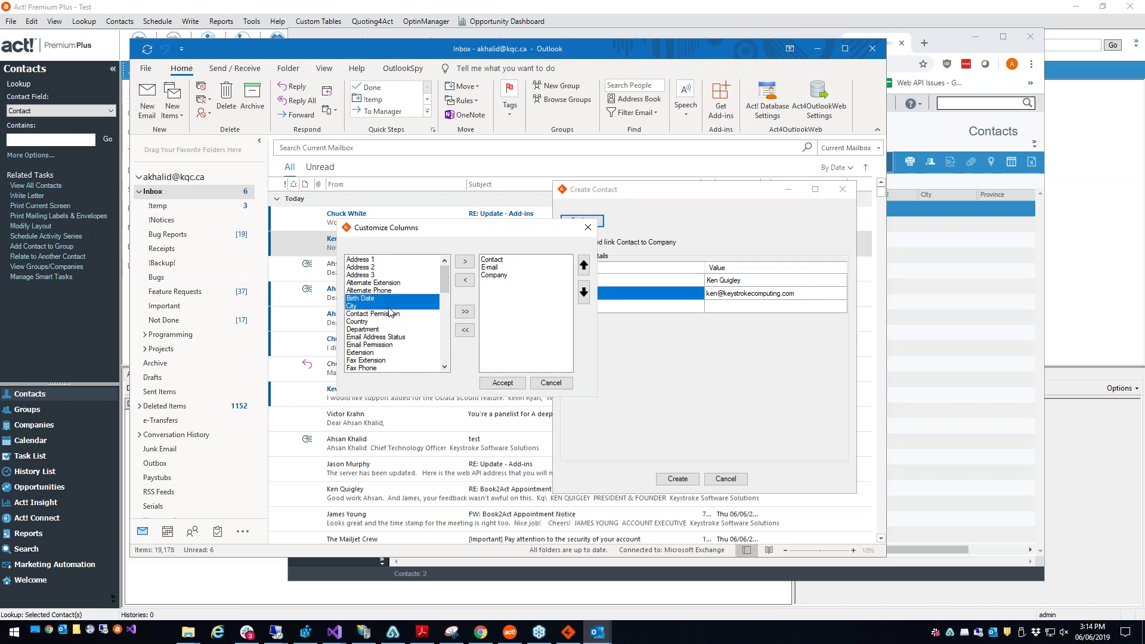
click(385, 305)
click(465, 261)
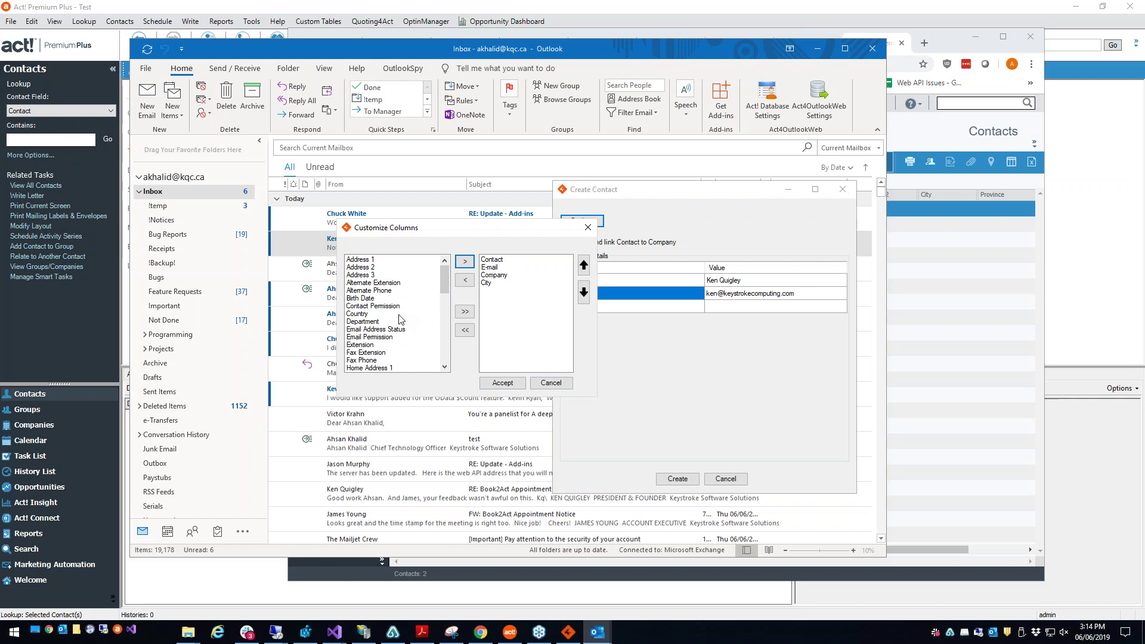
click(465, 261)
click(503, 383)
Step: Enter City Toronto and Country Canada, then create the contact
click(678, 324)
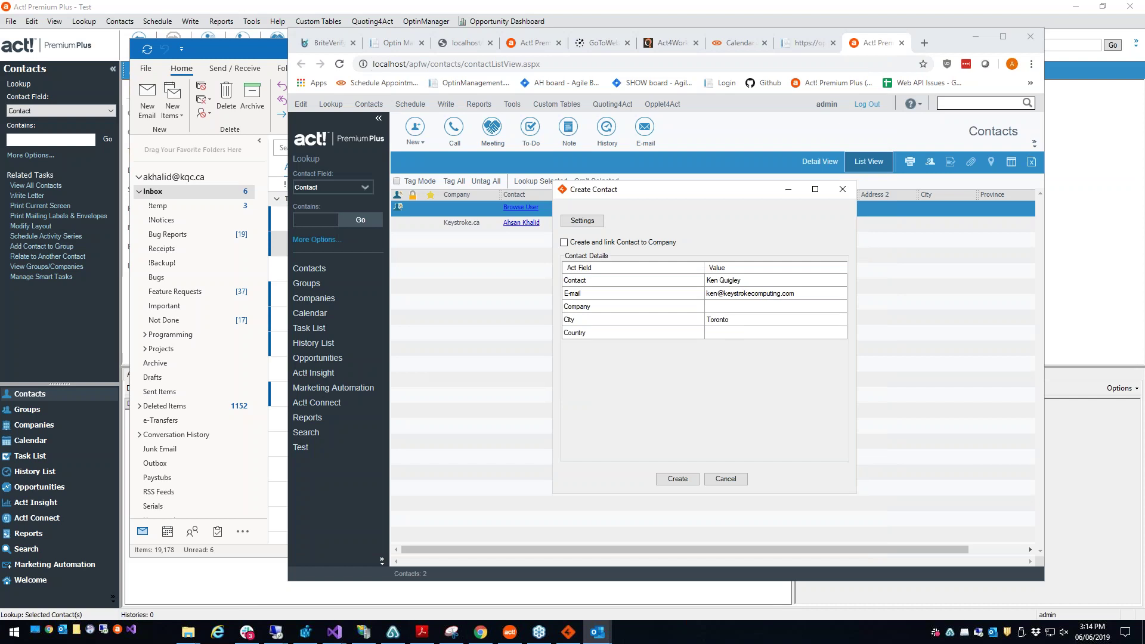
click(633, 333)
click(722, 334)
click(667, 312)
click(677, 480)
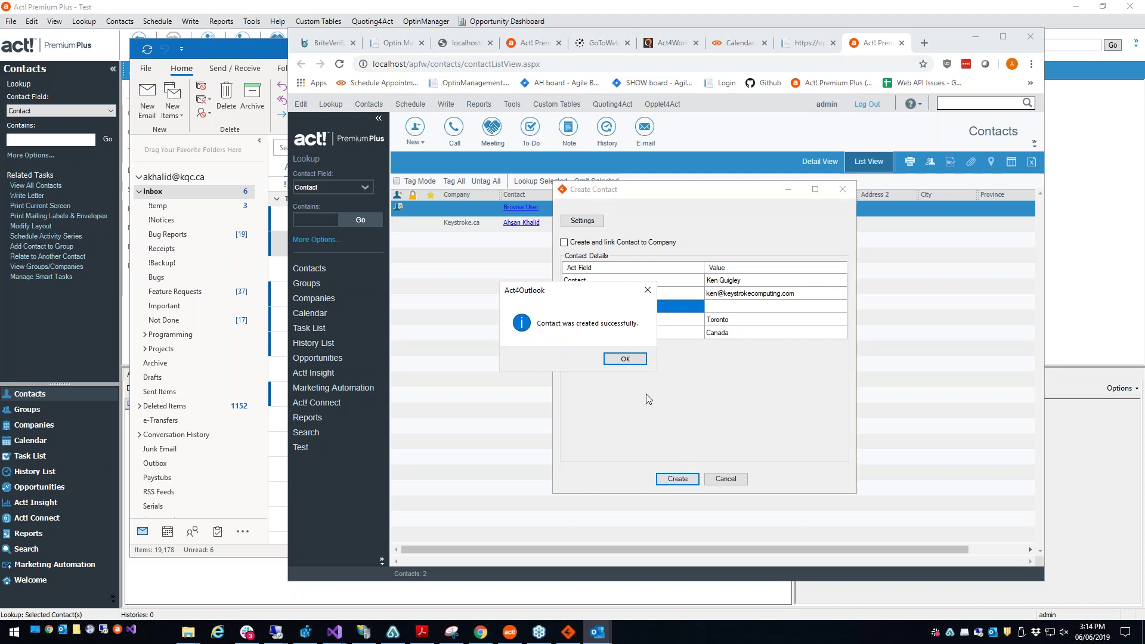
click(620, 358)
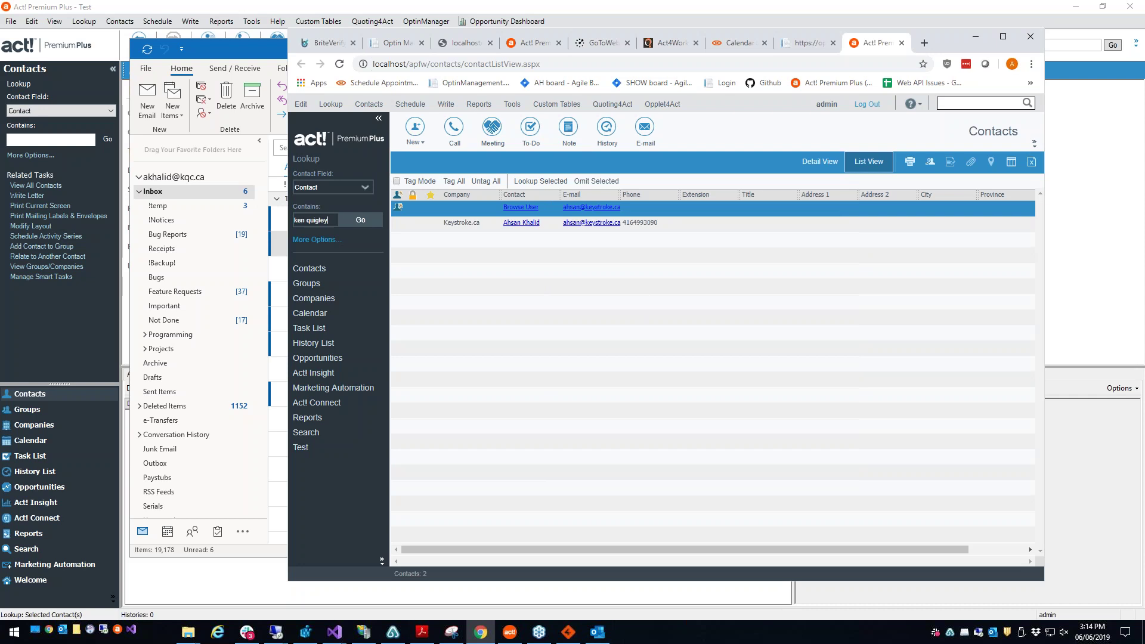
click(371, 218)
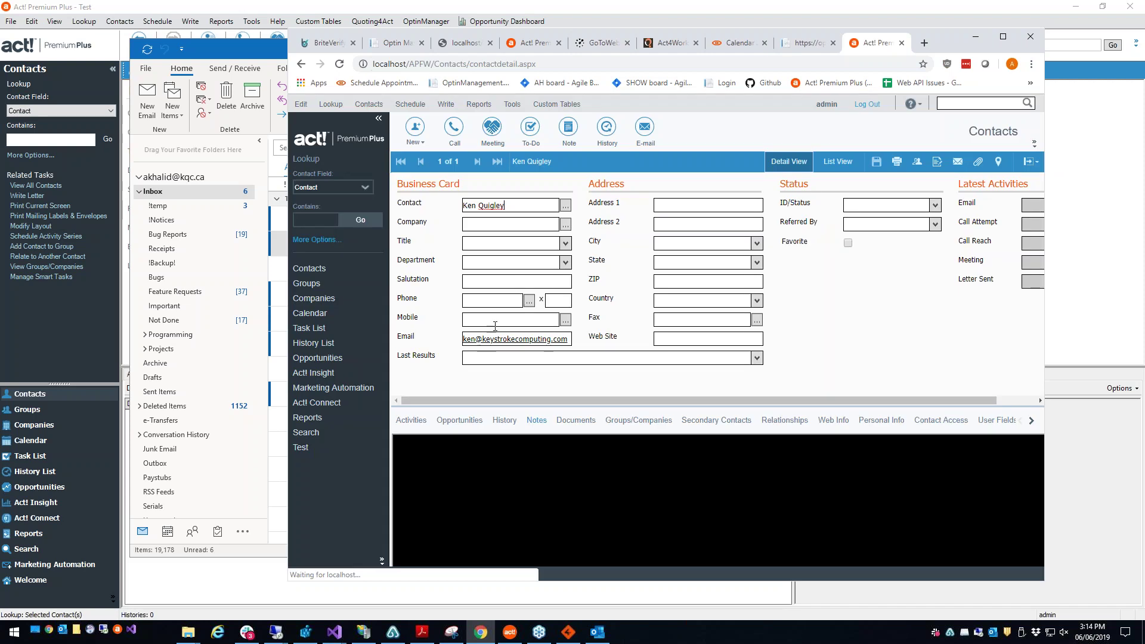
click(1058, 421)
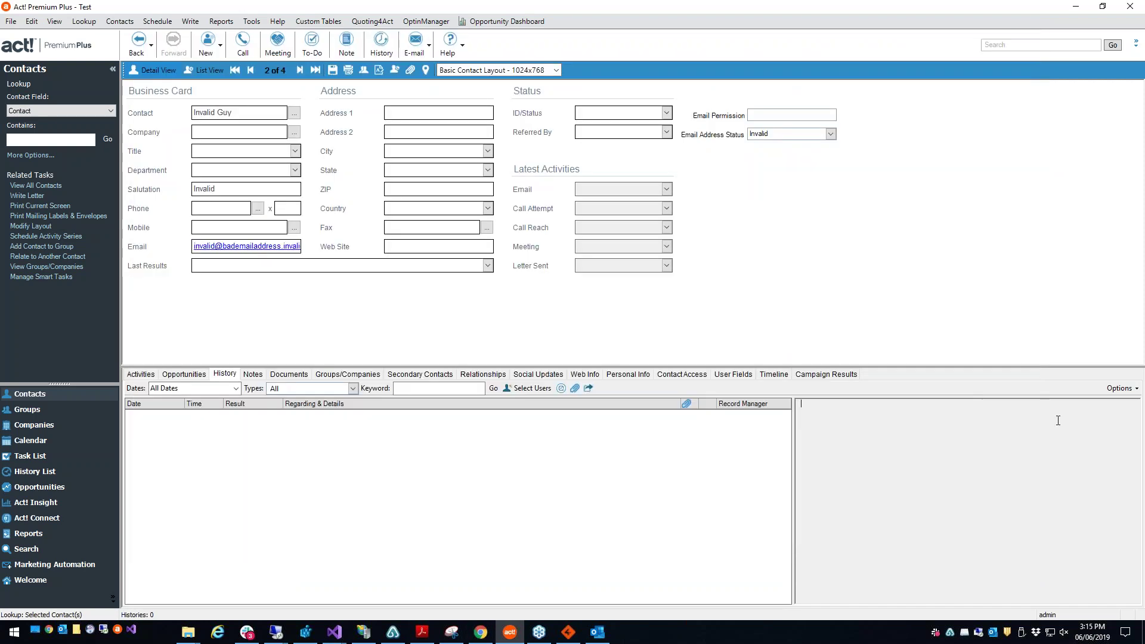
click(598, 631)
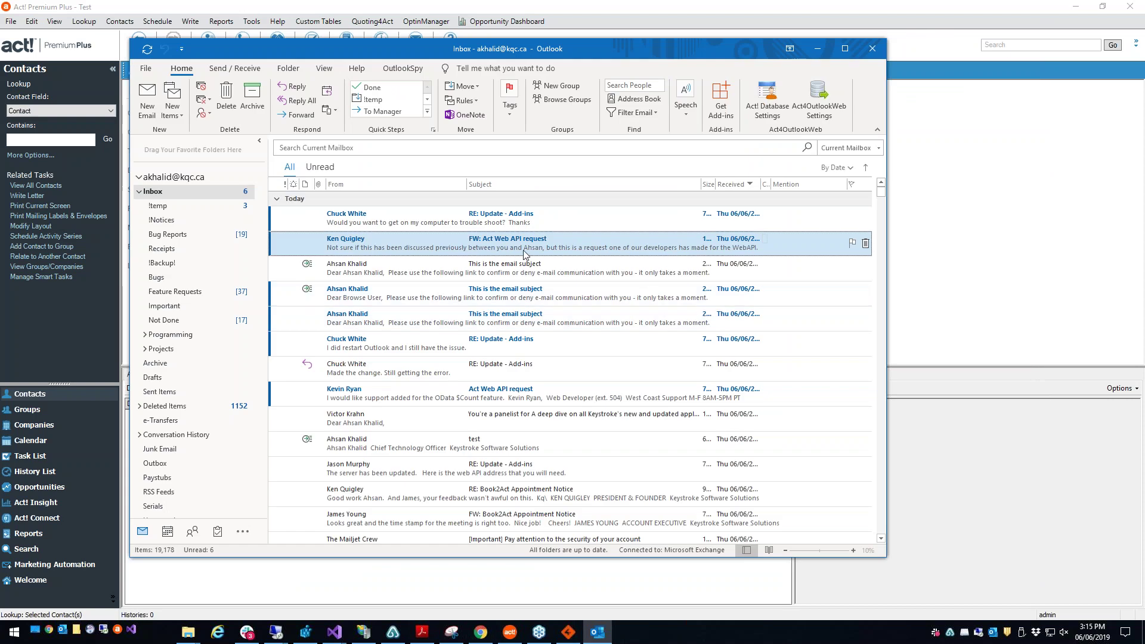
Step: Start an Act! Call activity from the email and review its notes and Regarding text
right_click(511, 267)
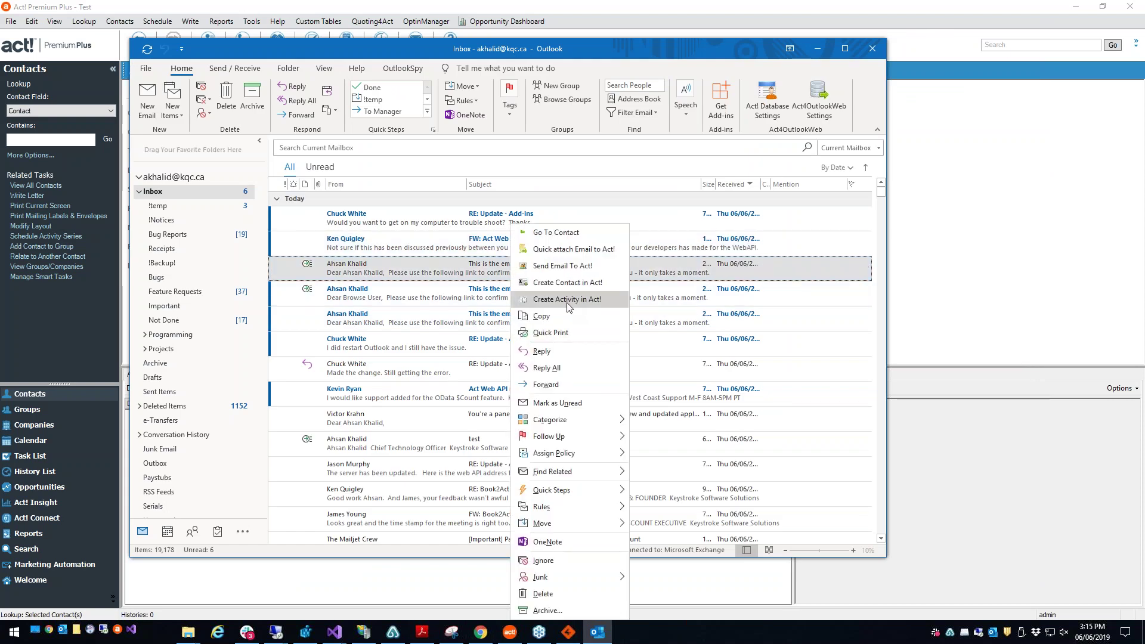
click(568, 300)
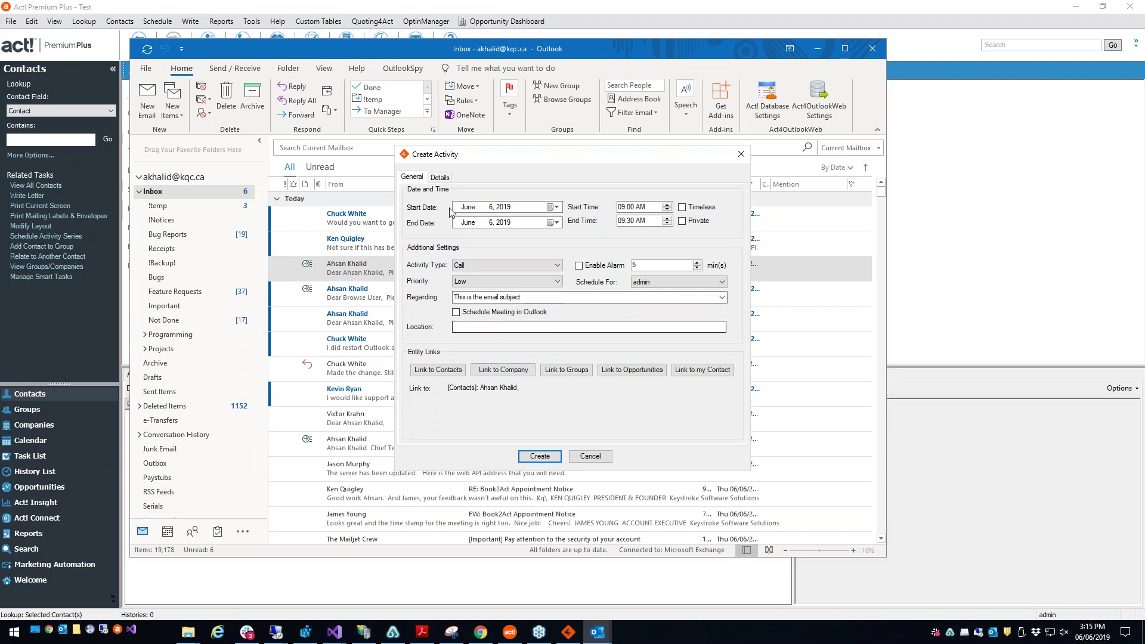
click(441, 178)
drag(491, 306, 396, 182)
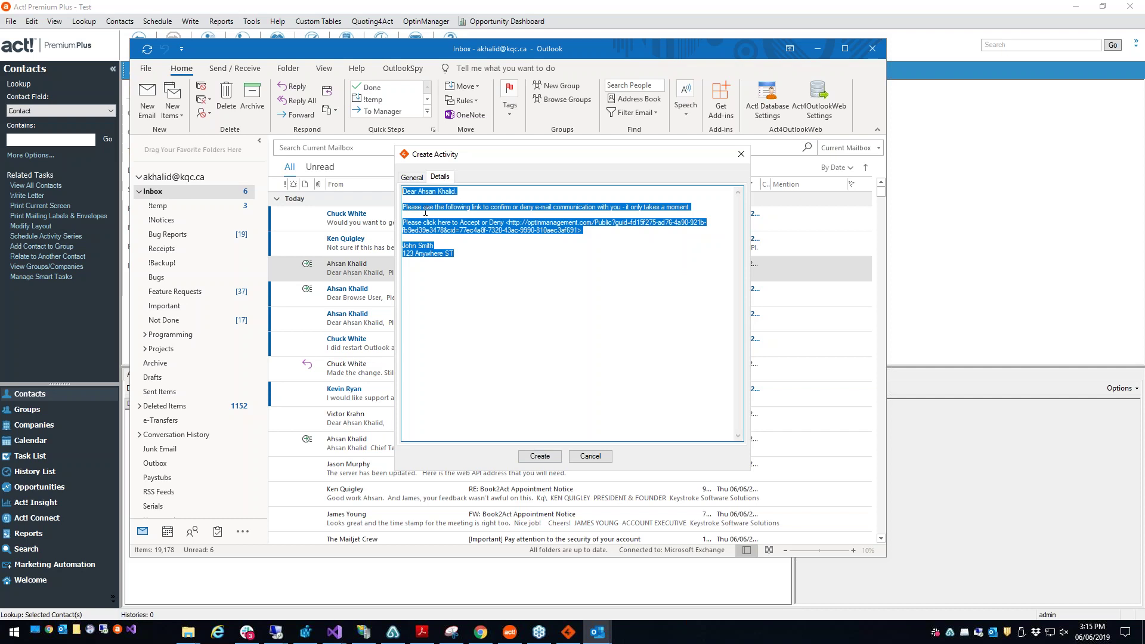
click(412, 178)
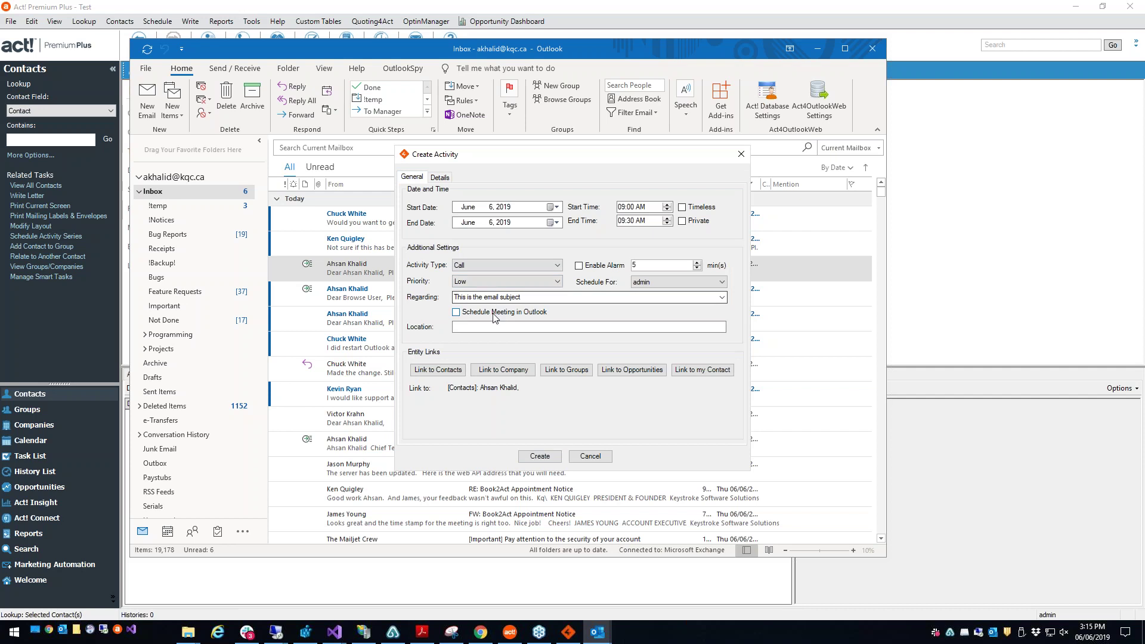
drag(525, 297, 443, 303)
click(464, 298)
Step: Move the activity to June 7, 2019, turn on its alarm, and link my own contact
click(554, 207)
click(557, 256)
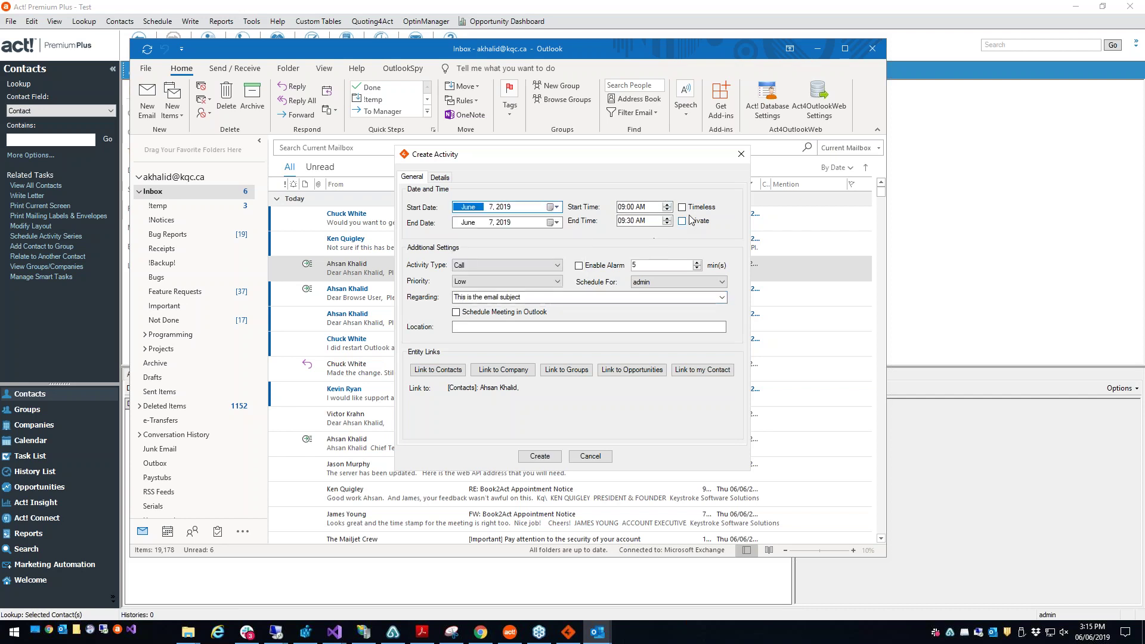
click(606, 268)
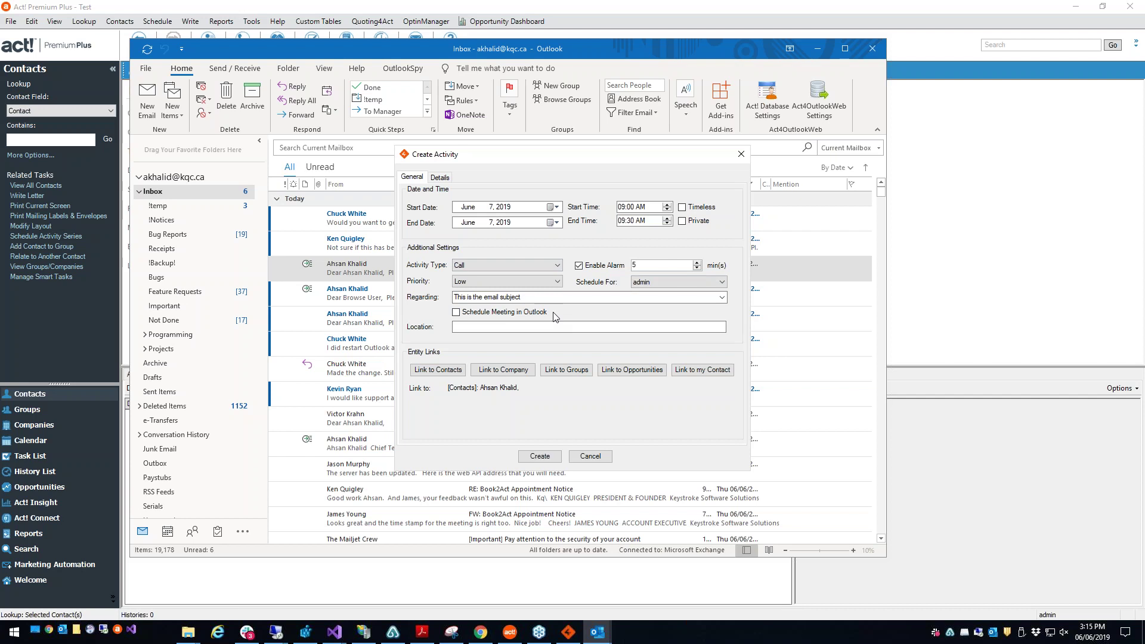
click(497, 328)
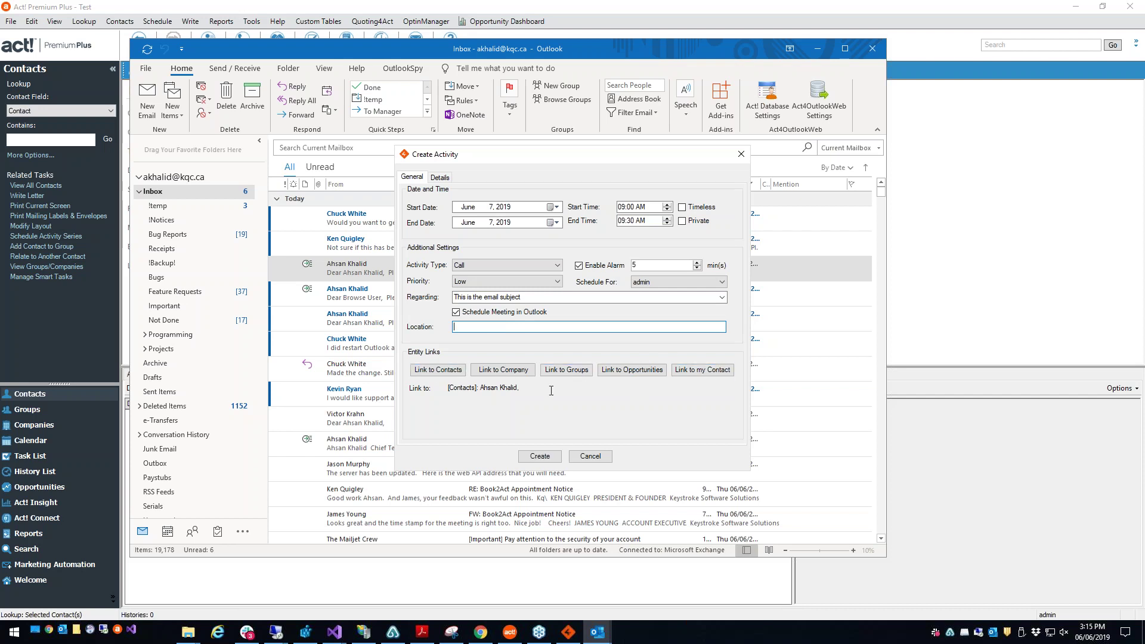
drag(534, 393, 417, 388)
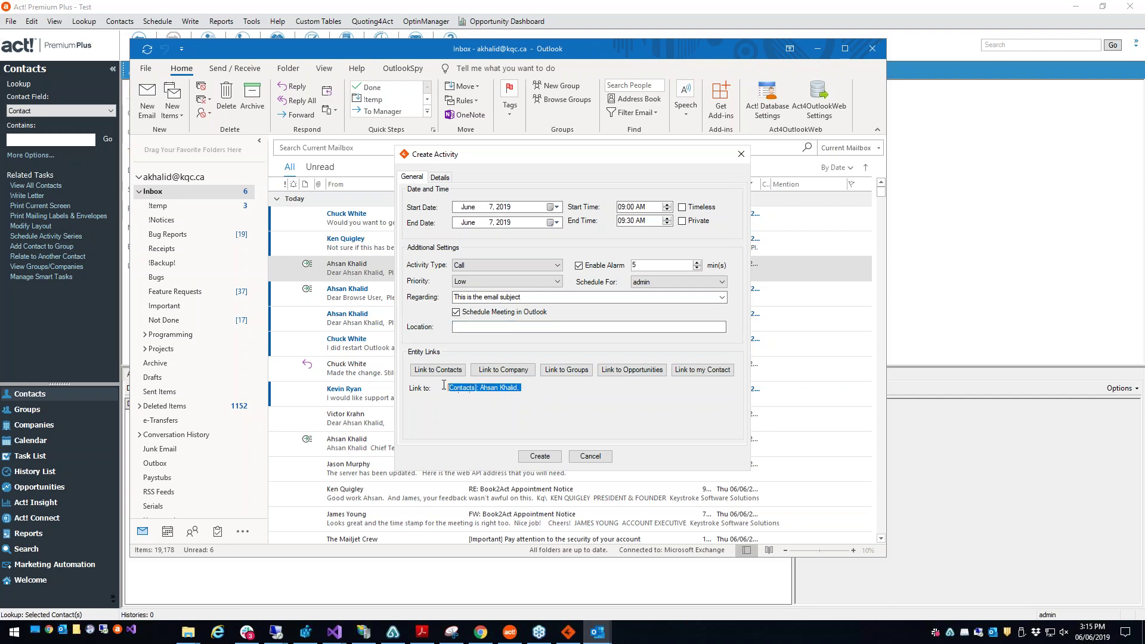
click(695, 372)
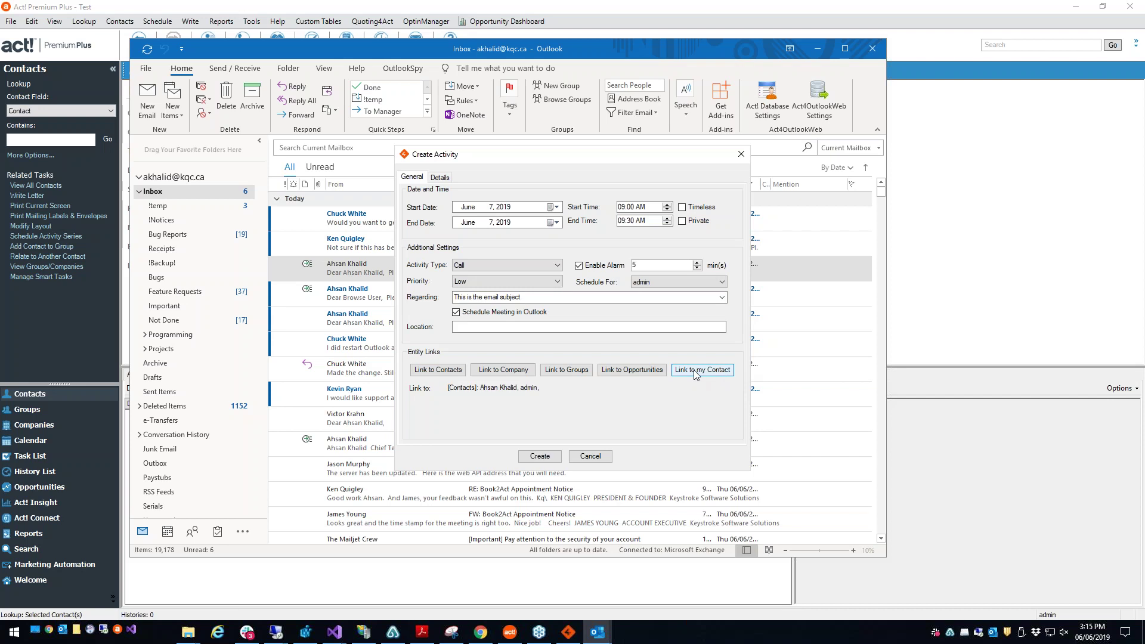
click(521, 389)
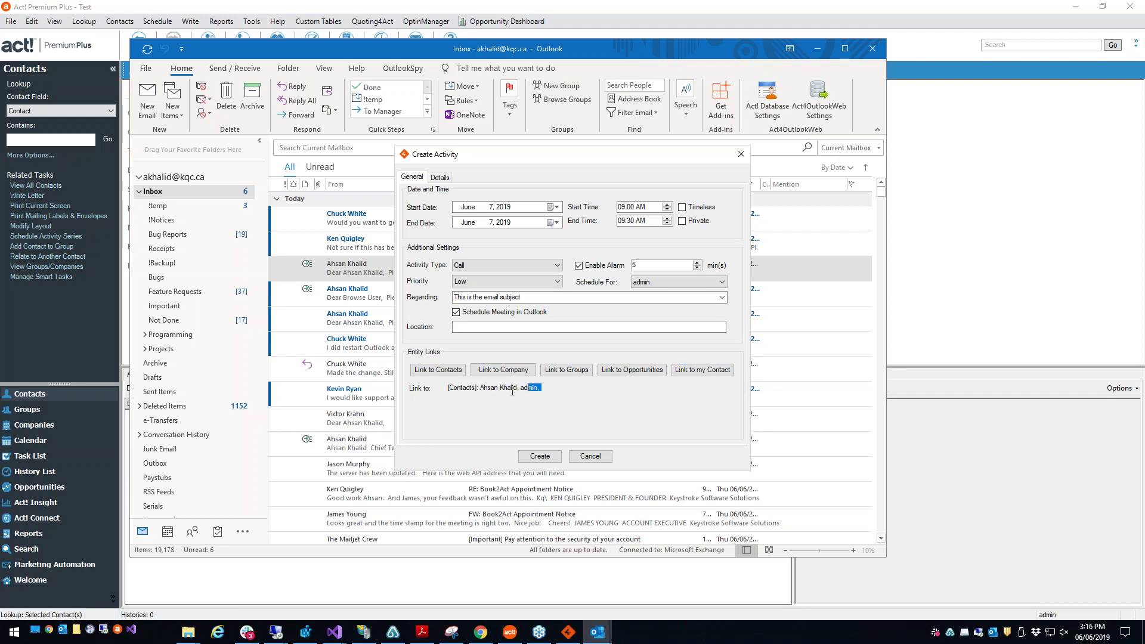
click(441, 371)
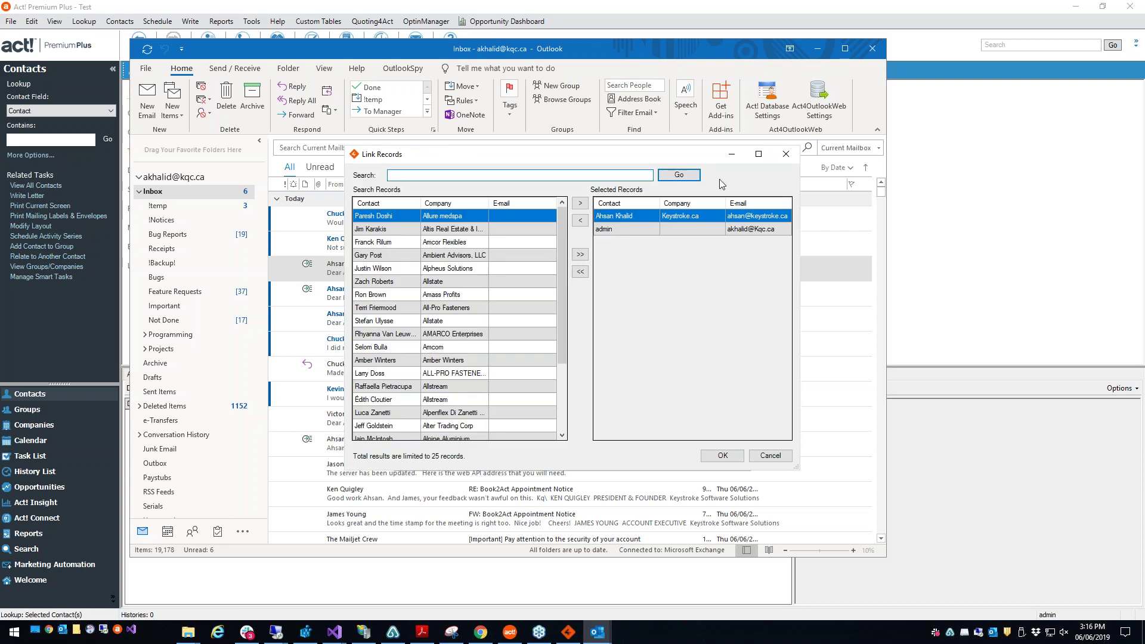
click(787, 154)
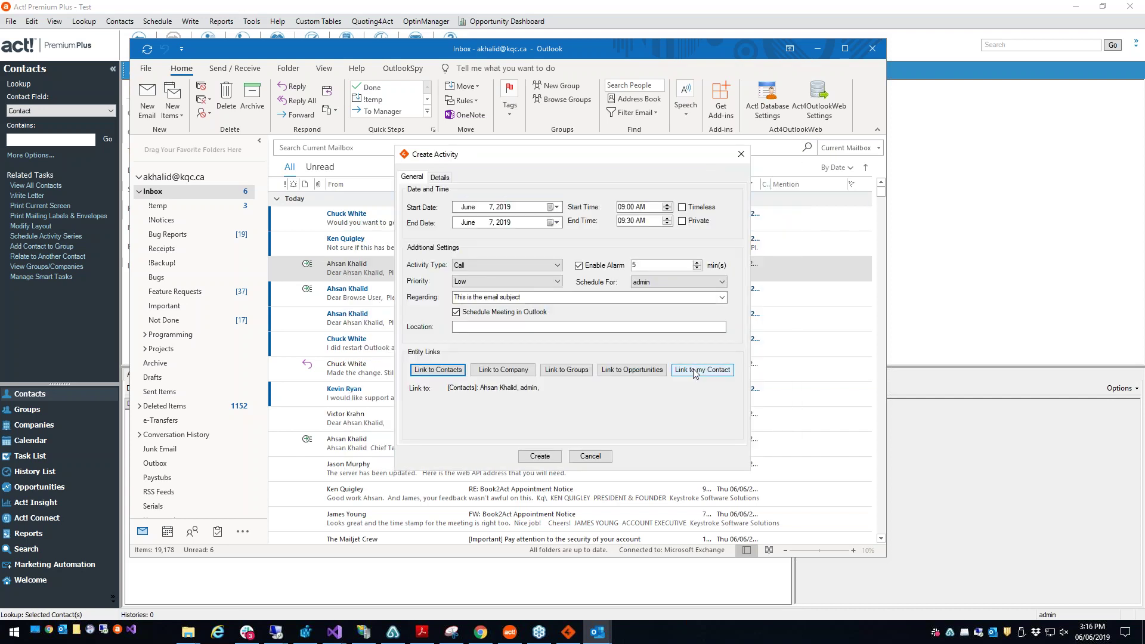
Step: Create the activity in Act!, then close the unsent meeting invitation and extra activity window
click(539, 456)
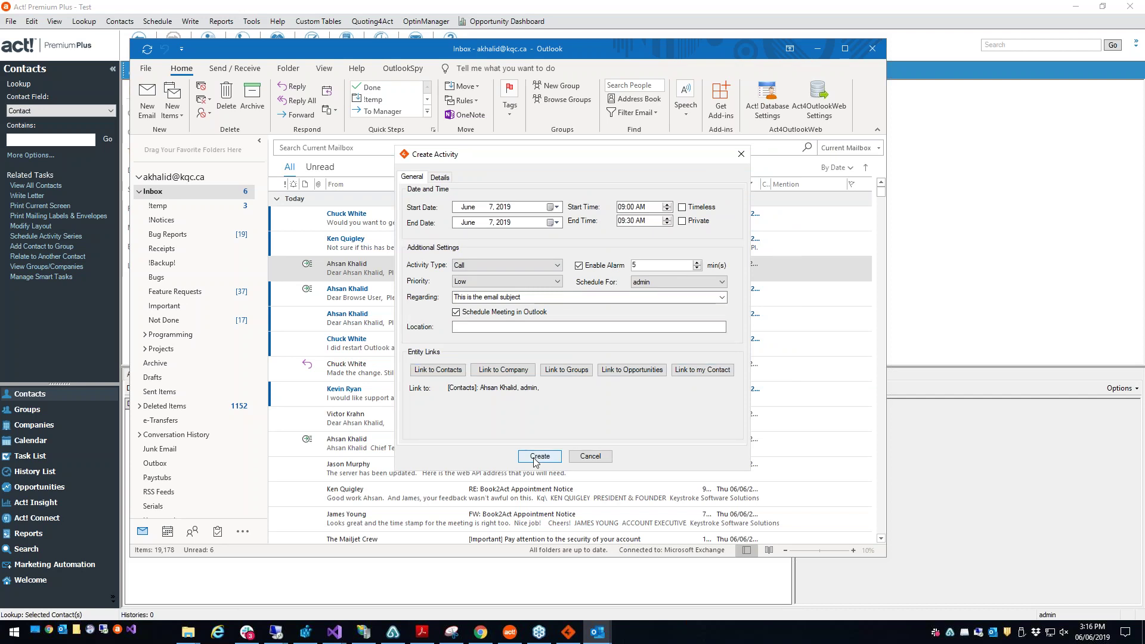
click(619, 359)
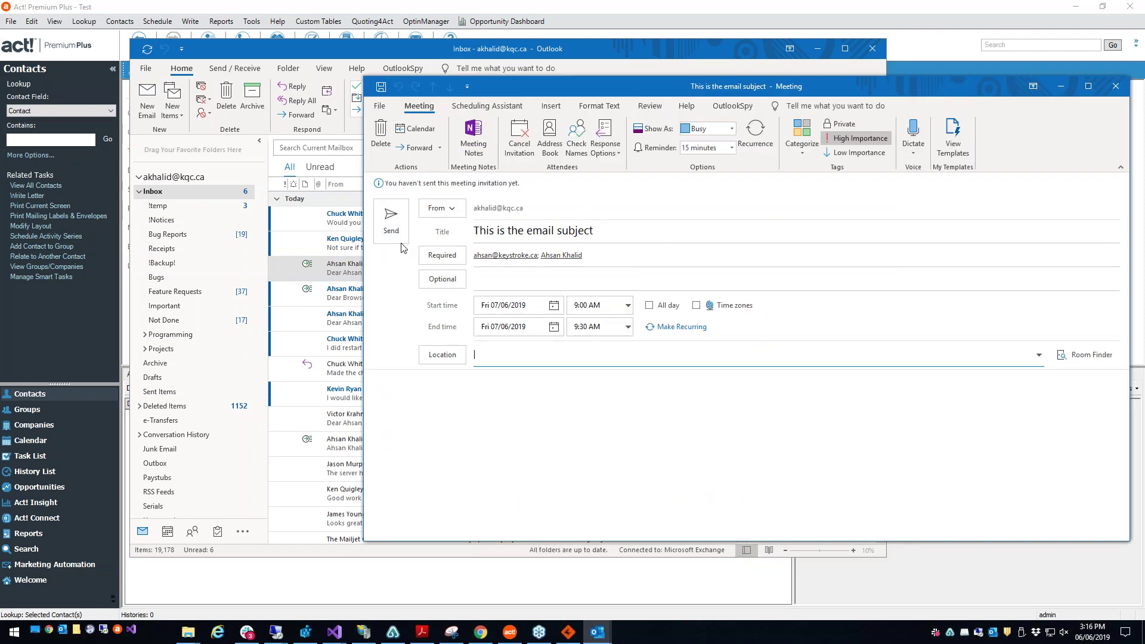
click(1116, 86)
click(591, 456)
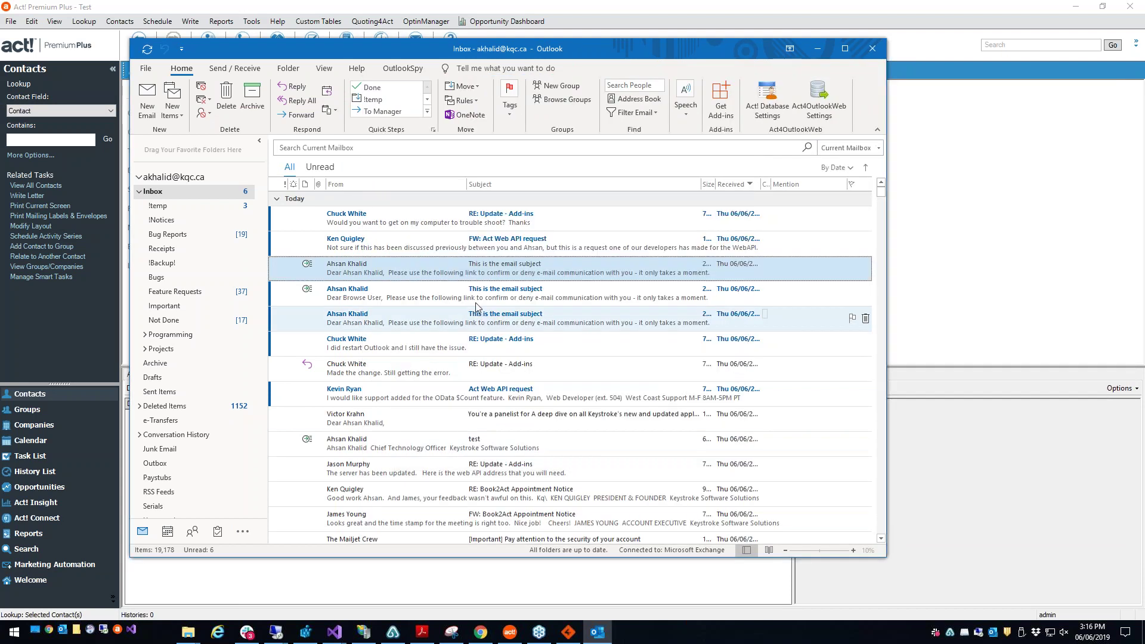
Step: Open 'This is the email subject' in its own window and bring the Act! web contact page forward
right_click(504, 274)
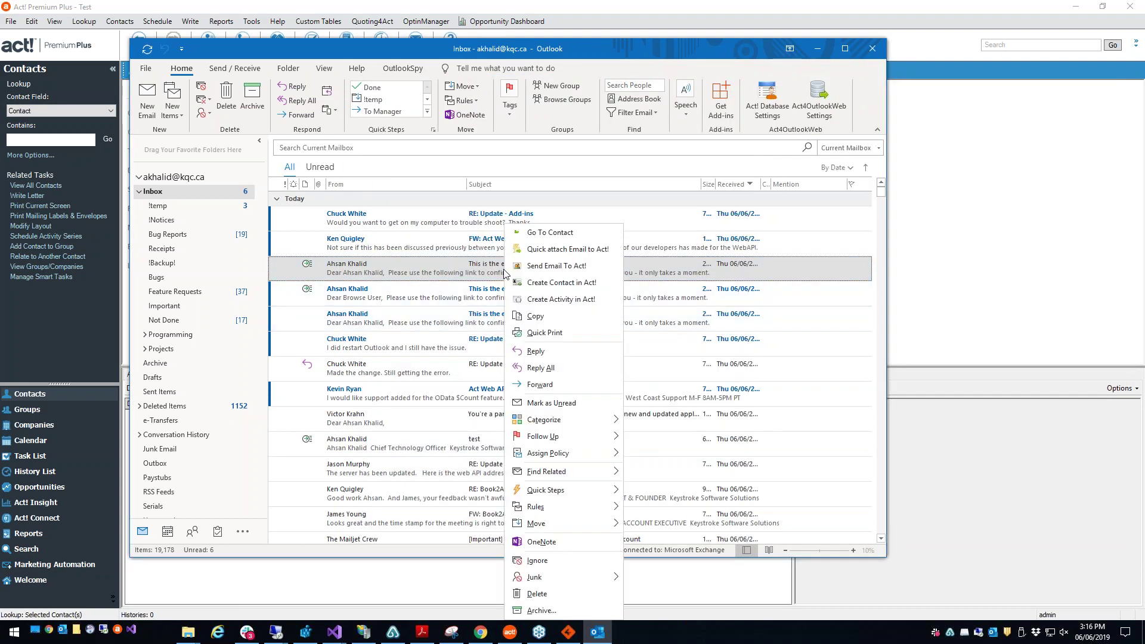
click(467, 266)
double_click(467, 266)
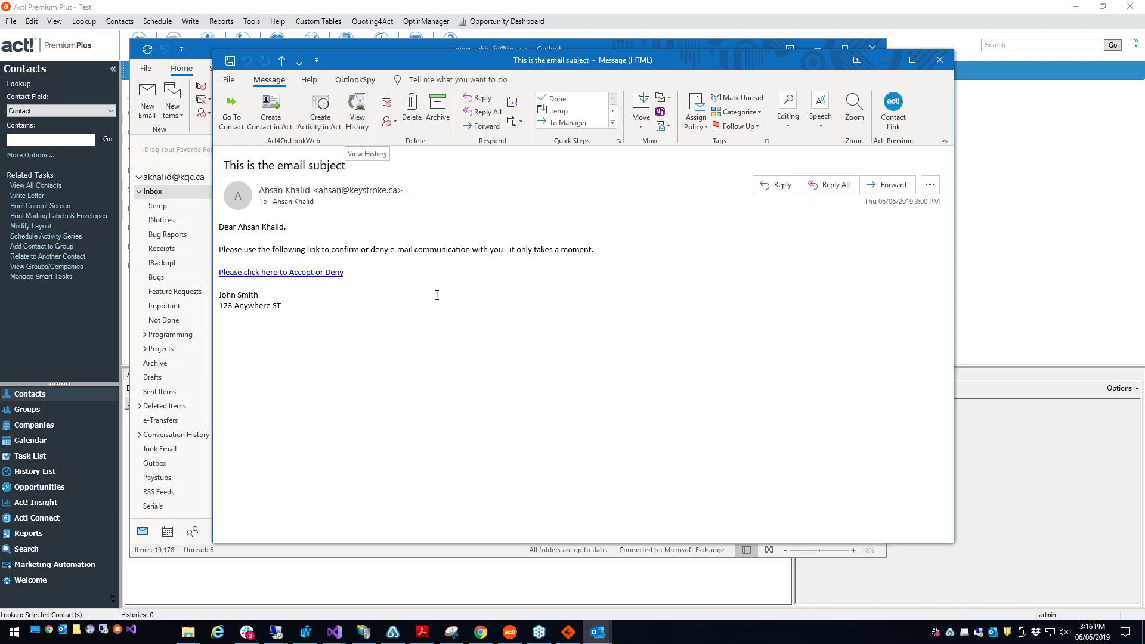
click(487, 633)
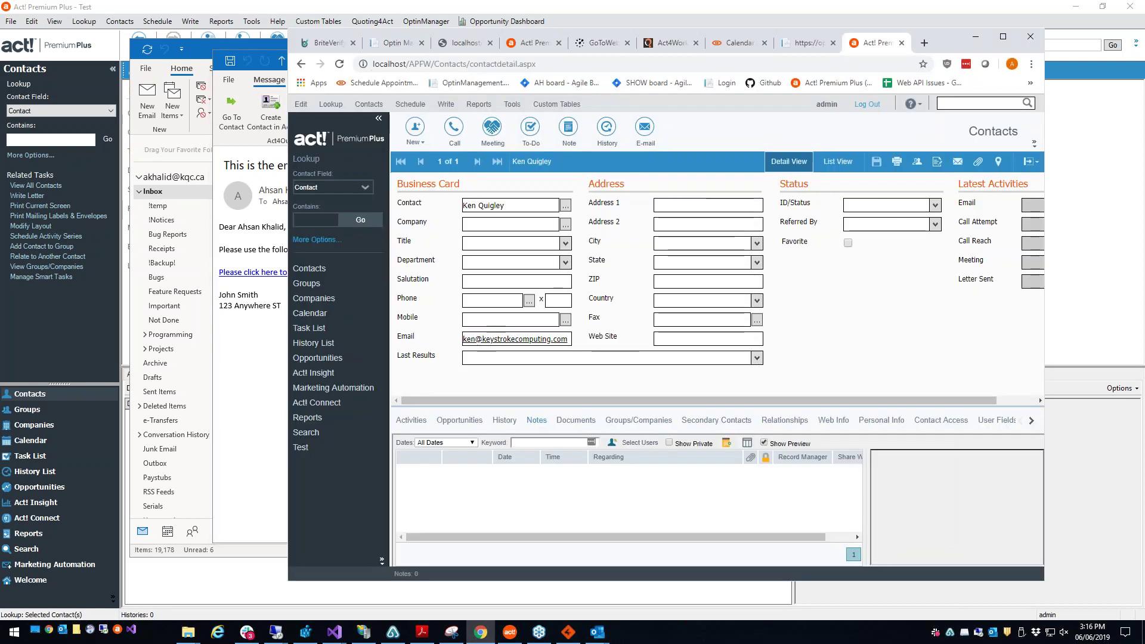
click(507, 421)
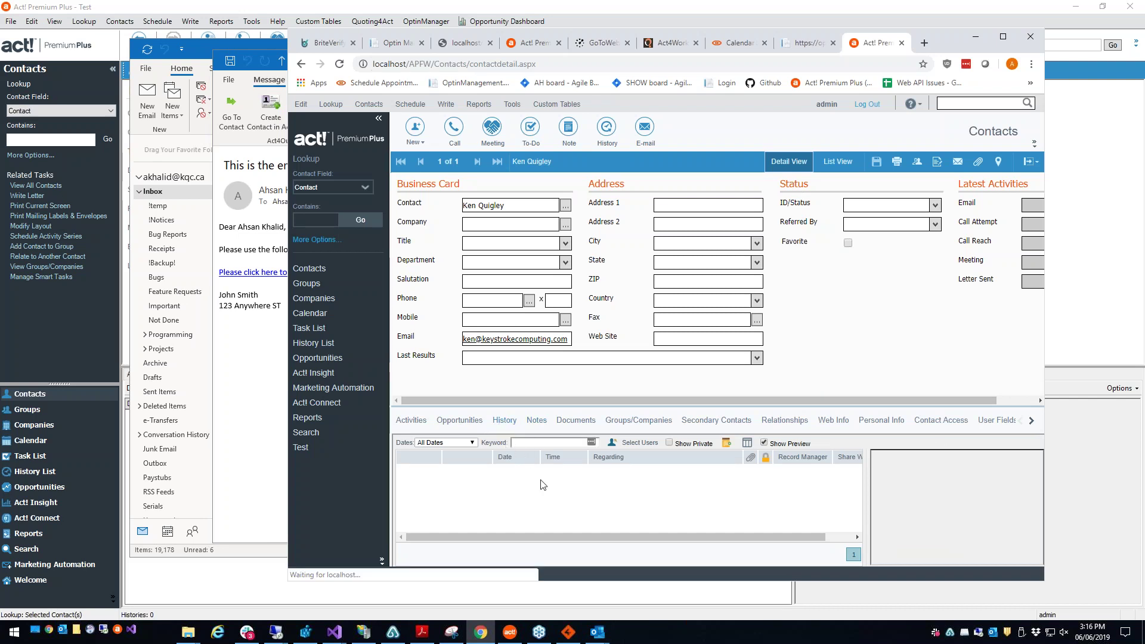
click(288, 391)
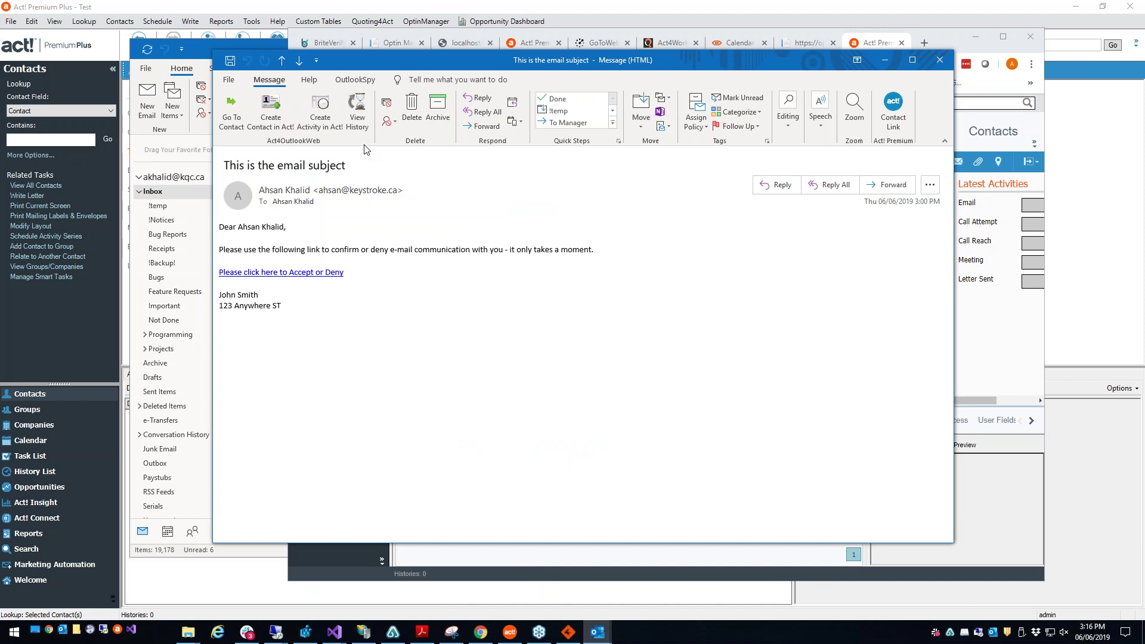
click(362, 122)
Step: Browse the Act! history entries from 3:09 PM to the 3:14 PM Email Sent, then close the list
click(521, 240)
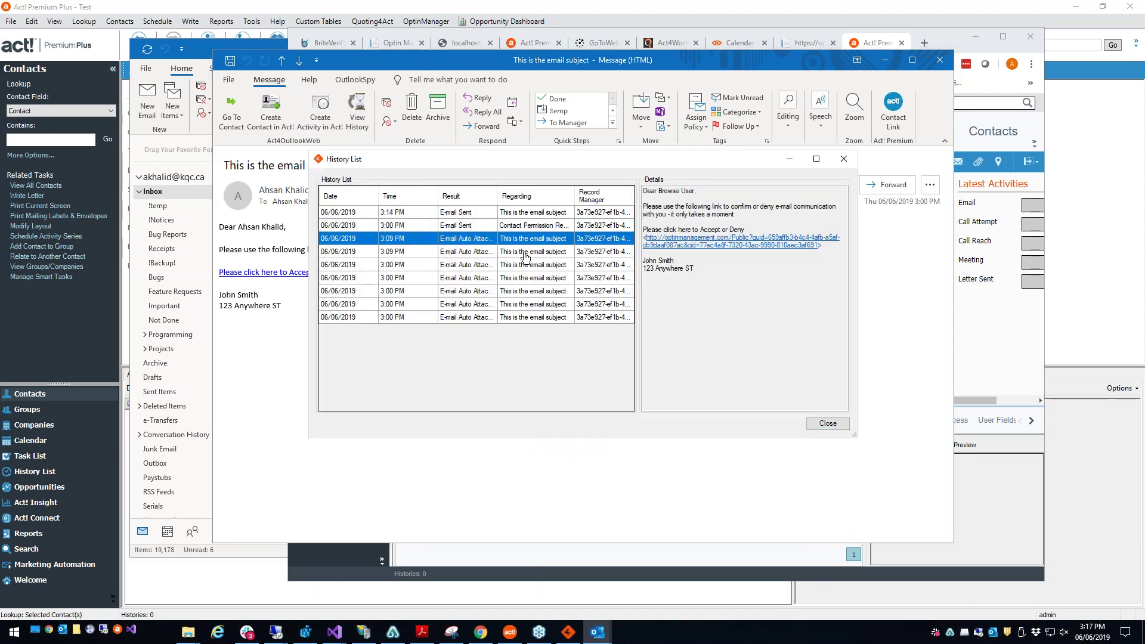
click(497, 265)
click(525, 303)
click(537, 251)
click(552, 225)
click(561, 213)
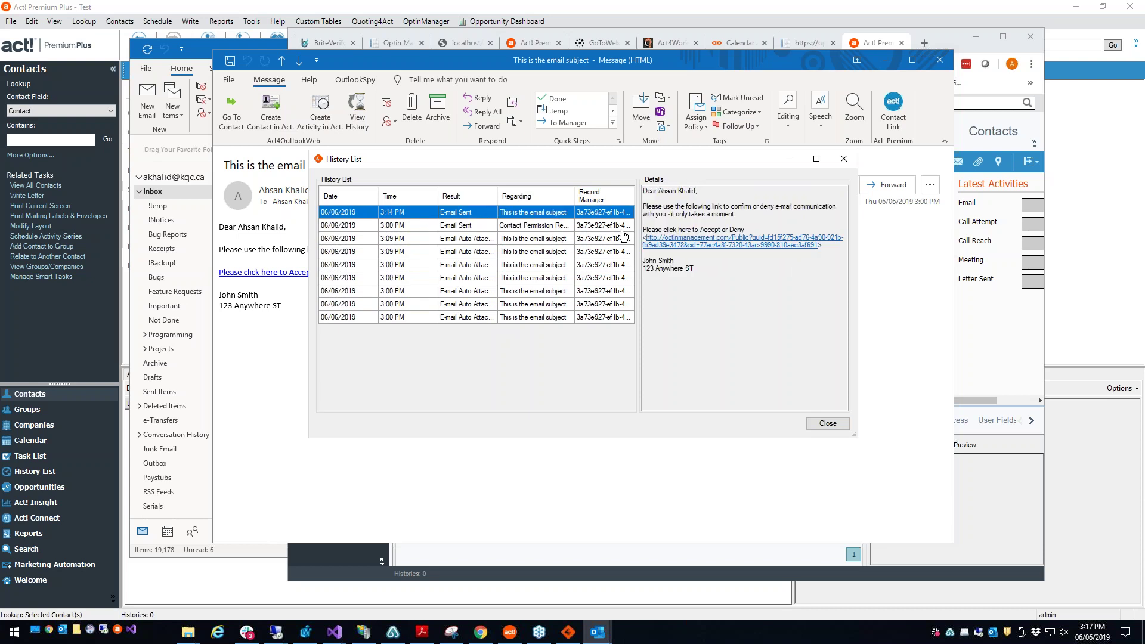
click(843, 159)
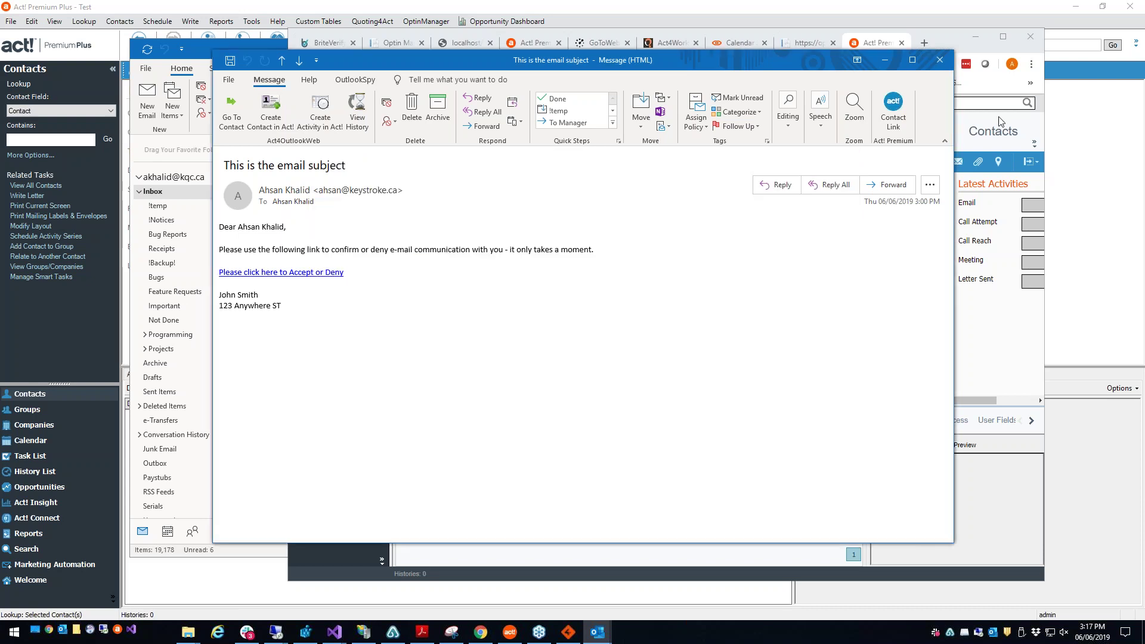
Step: Close the message window and start a new email from the Outlook inbox
click(940, 60)
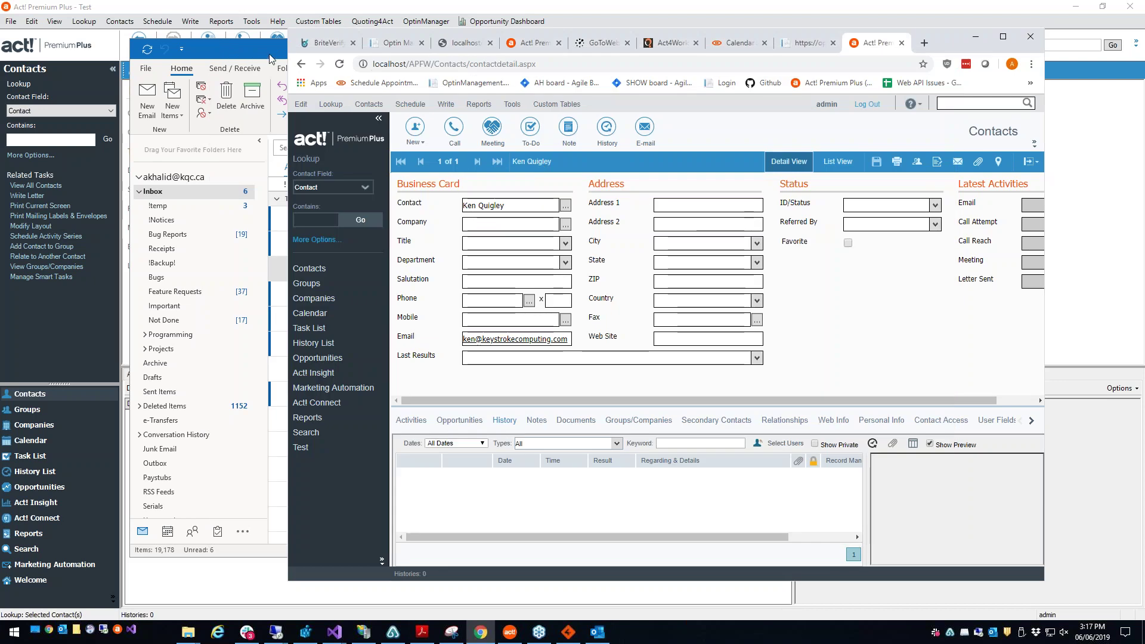
click(194, 108)
click(153, 112)
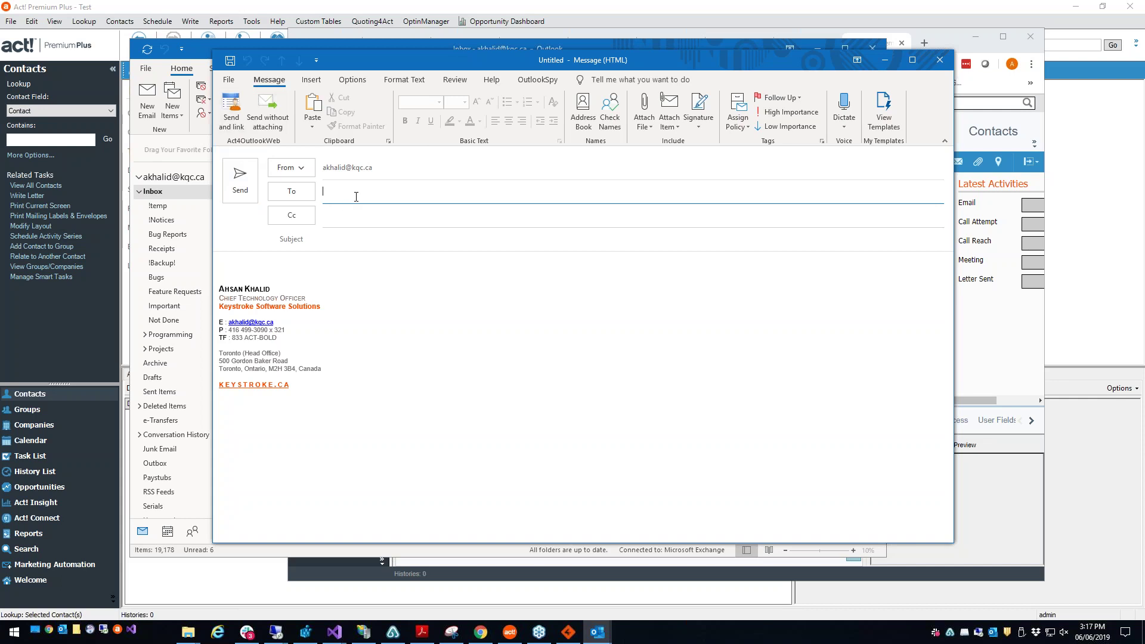
Step: Address the new email to the Act! contact with the subject 'test' and move into the body
text(ahsan)
key(Tab)
key(Tab)
text(test)
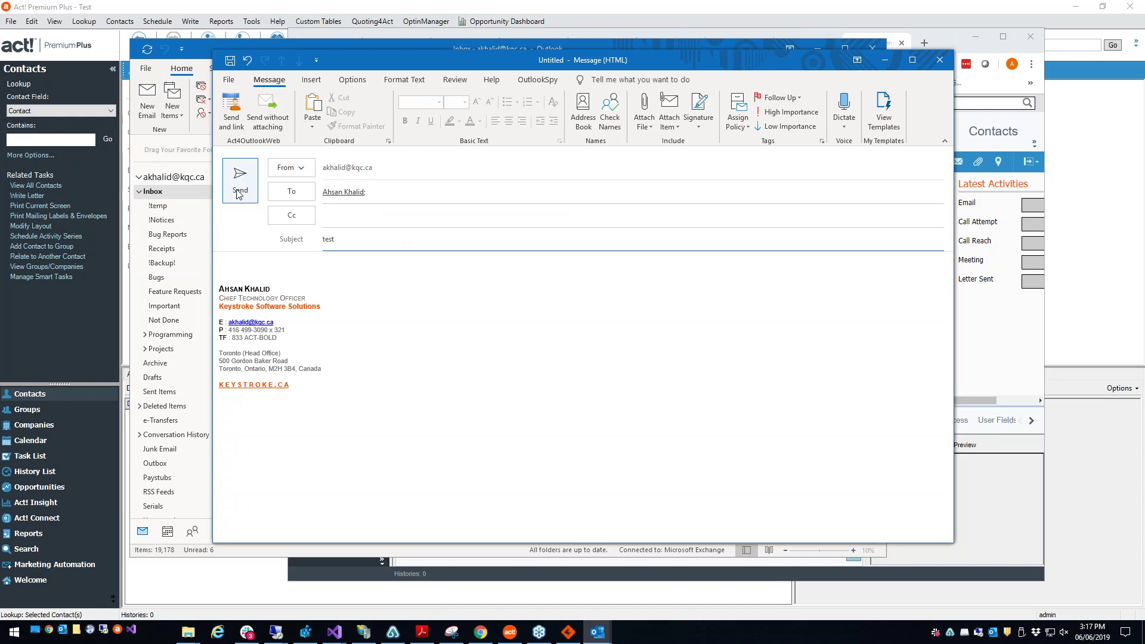
key(Tab)
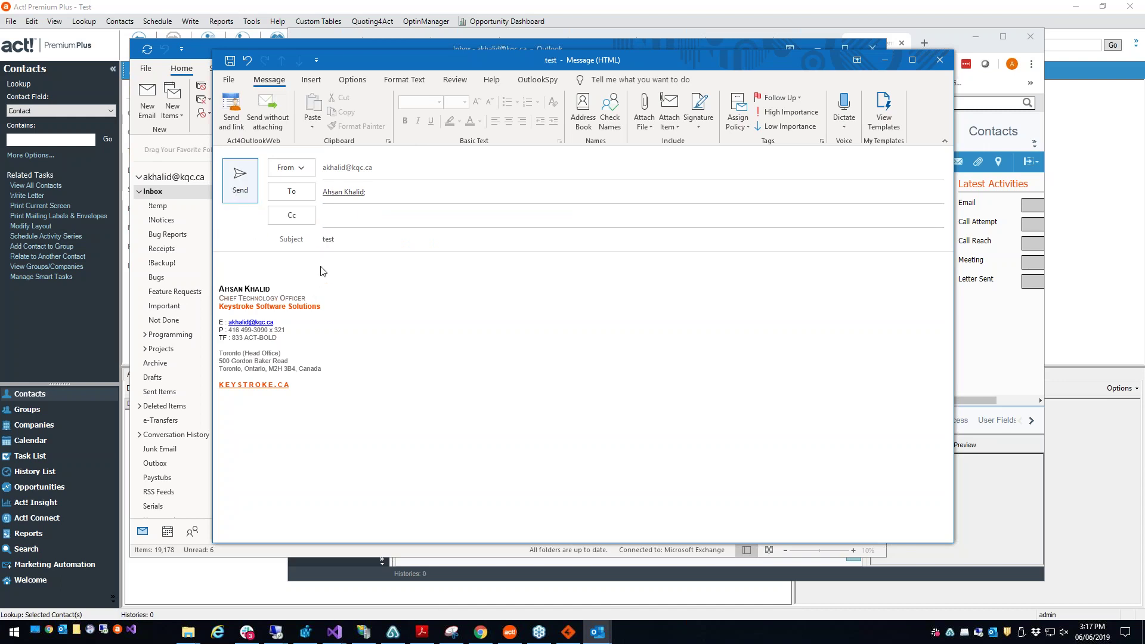
click(365, 196)
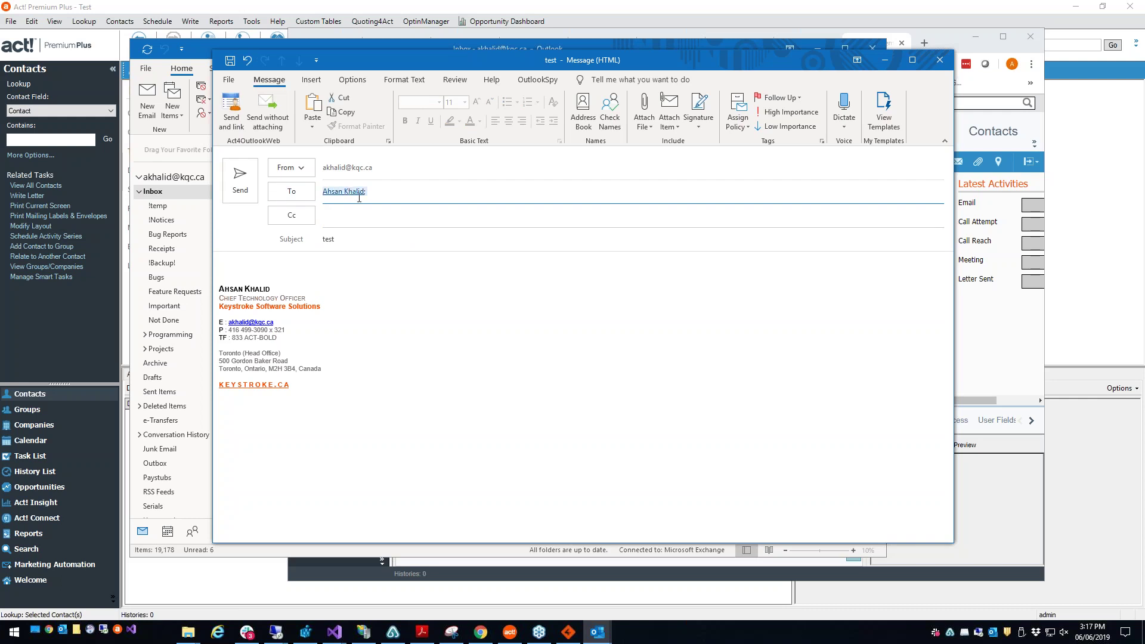
click(352, 215)
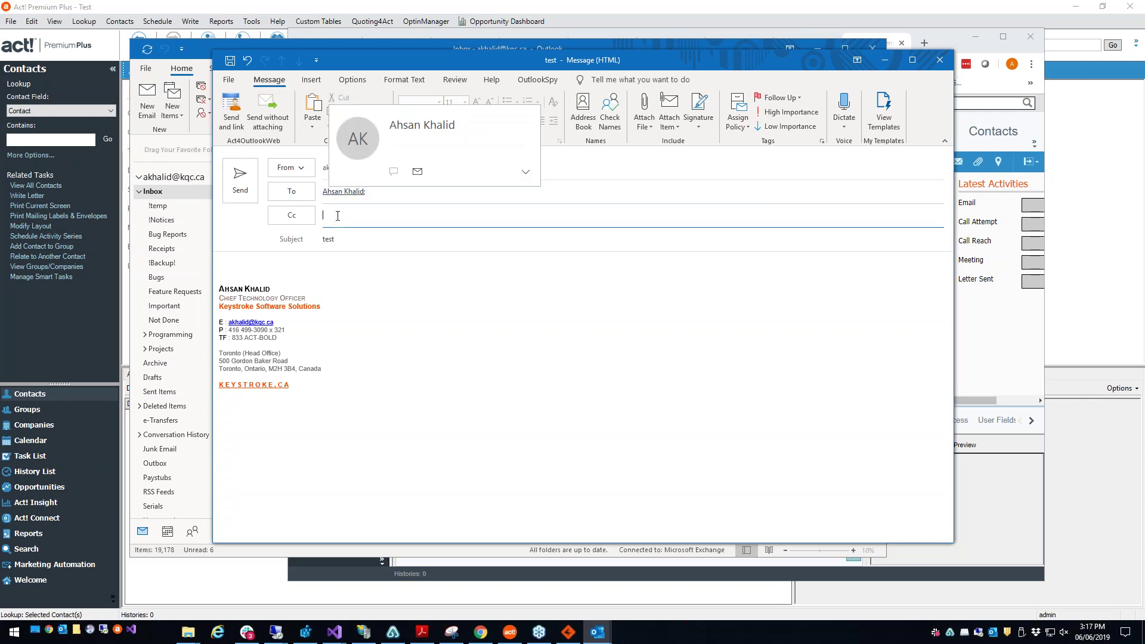
key(Escape)
key(Tab)
key(Tab)
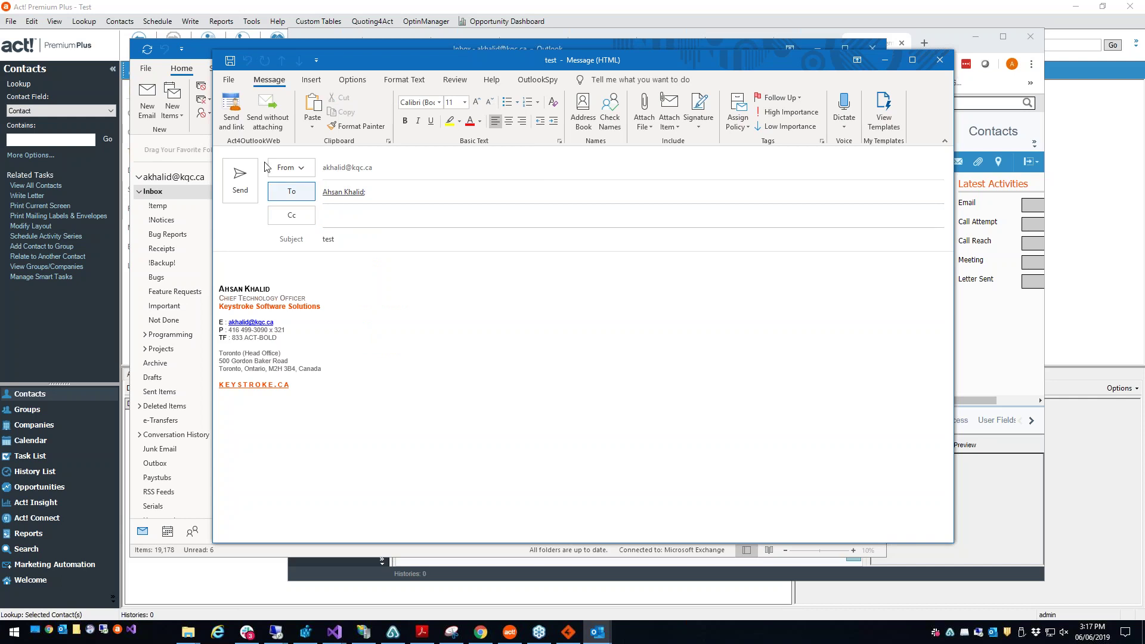
Step: Link Untitled Company in Send To Act without sending, then close the 'test' draft discarding its changes
click(234, 122)
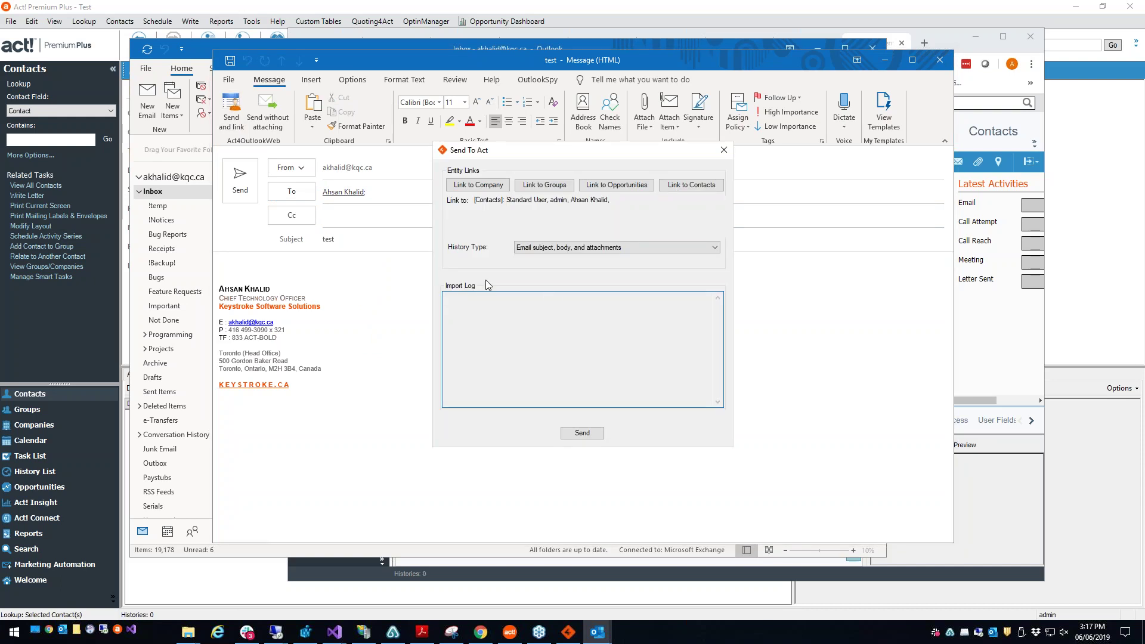
drag(613, 201, 481, 197)
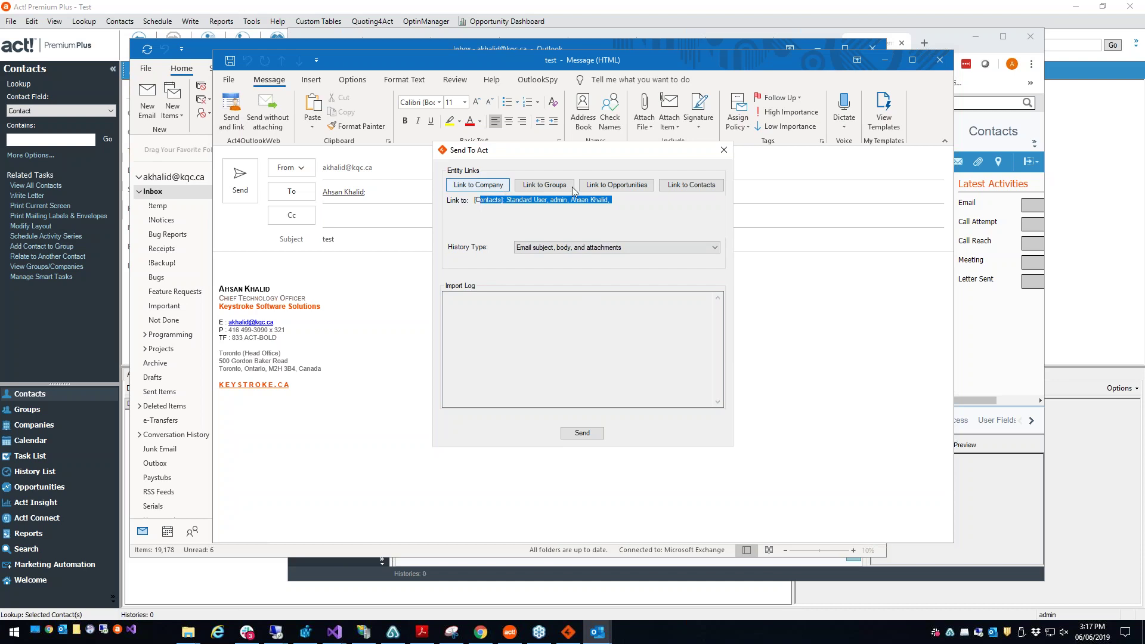
click(495, 188)
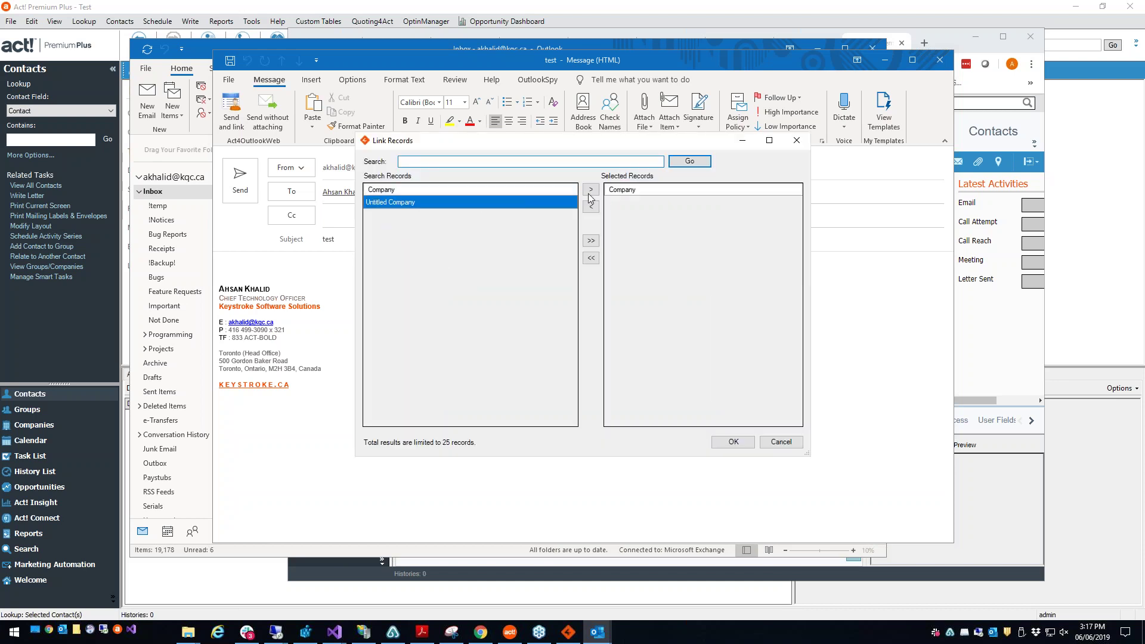
click(589, 191)
click(733, 442)
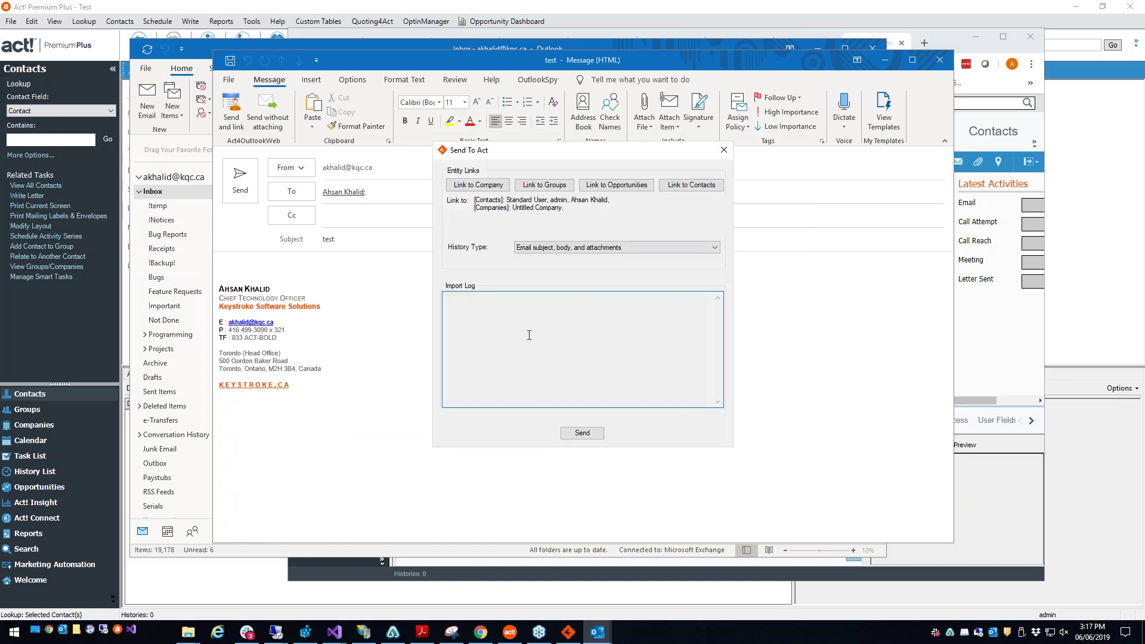
click(728, 154)
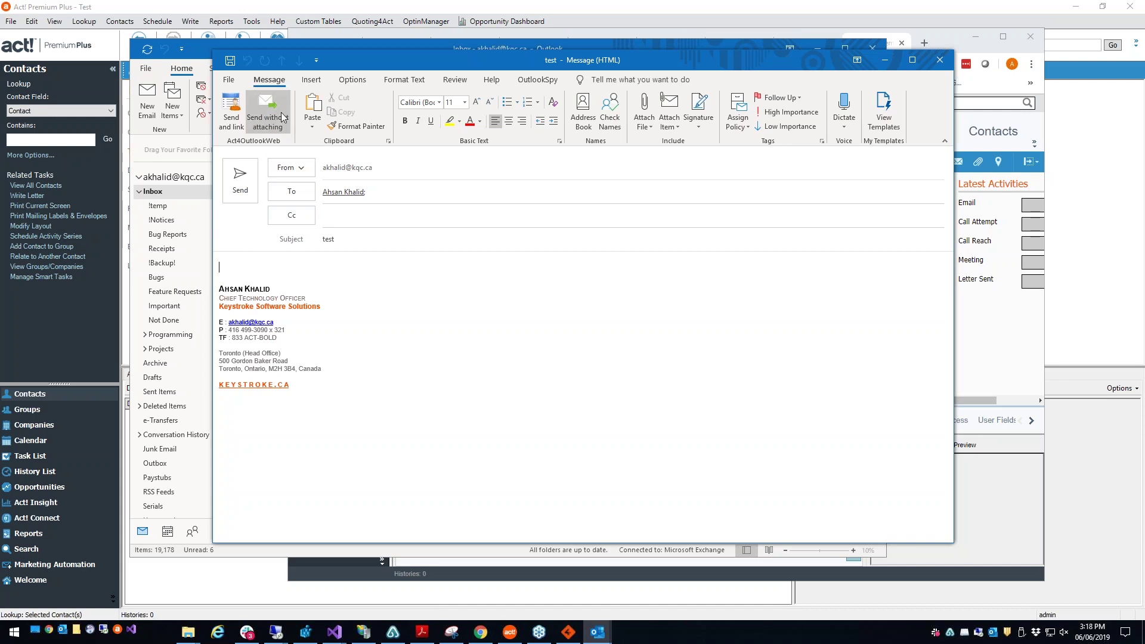
click(941, 60)
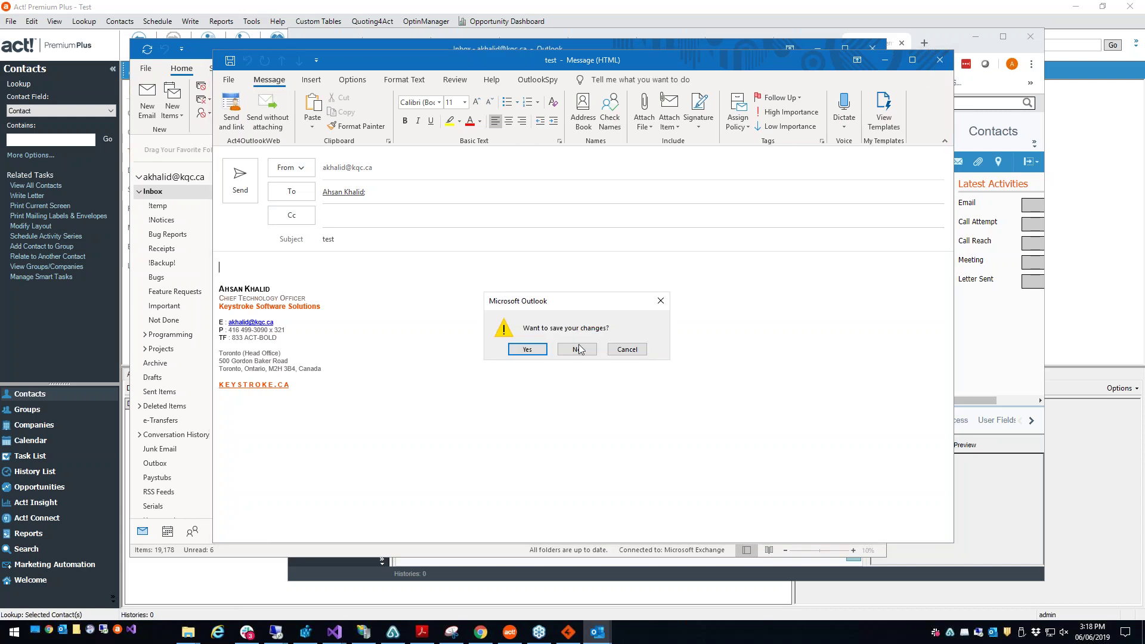
key(Return)
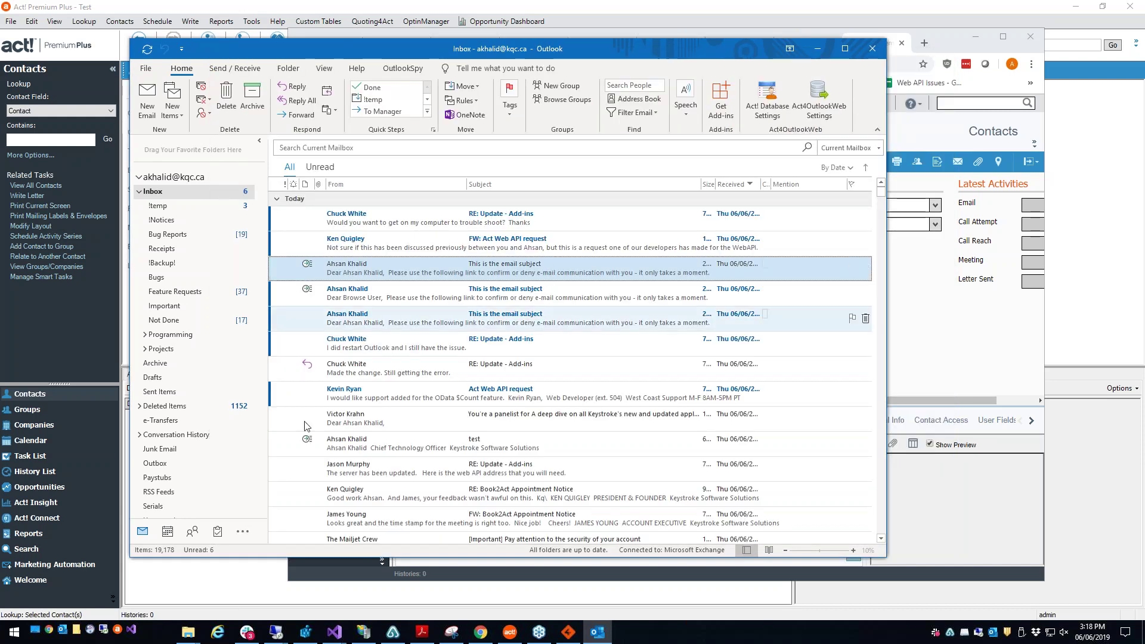
Step: From the Outlook contacts, start sending the ASDF 2344 contact to Act!
click(192, 533)
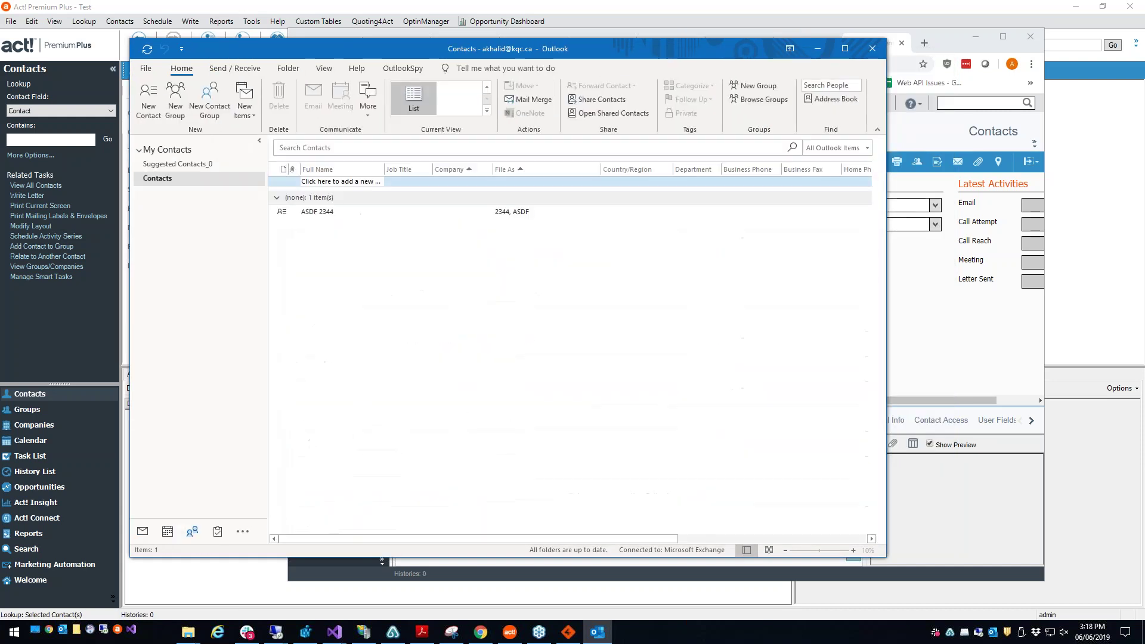
click(528, 209)
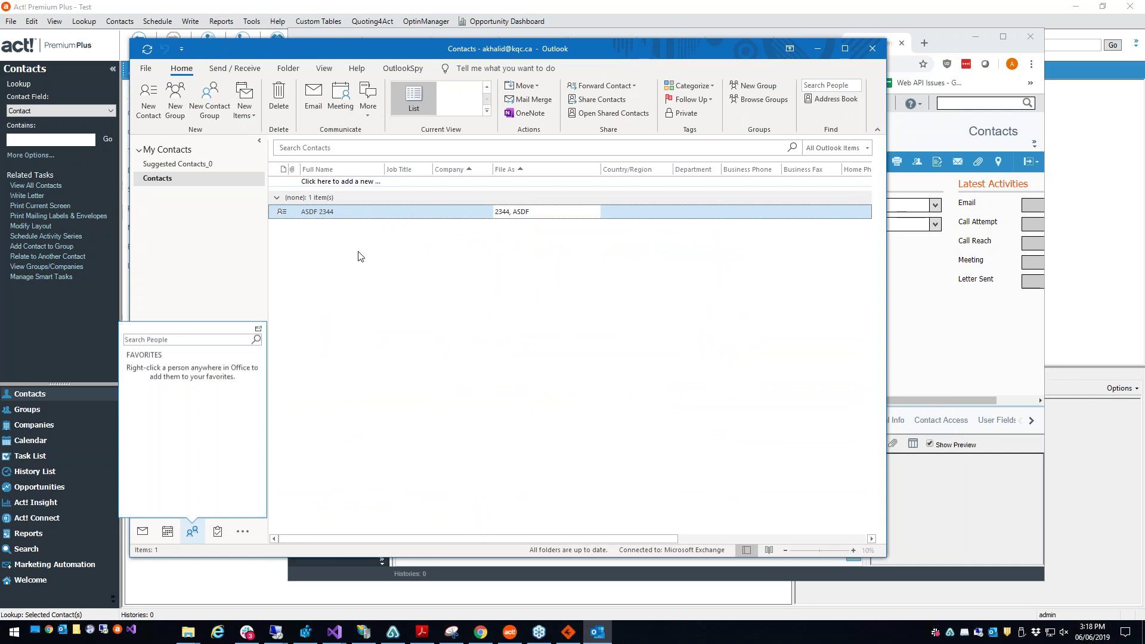
right_click(388, 216)
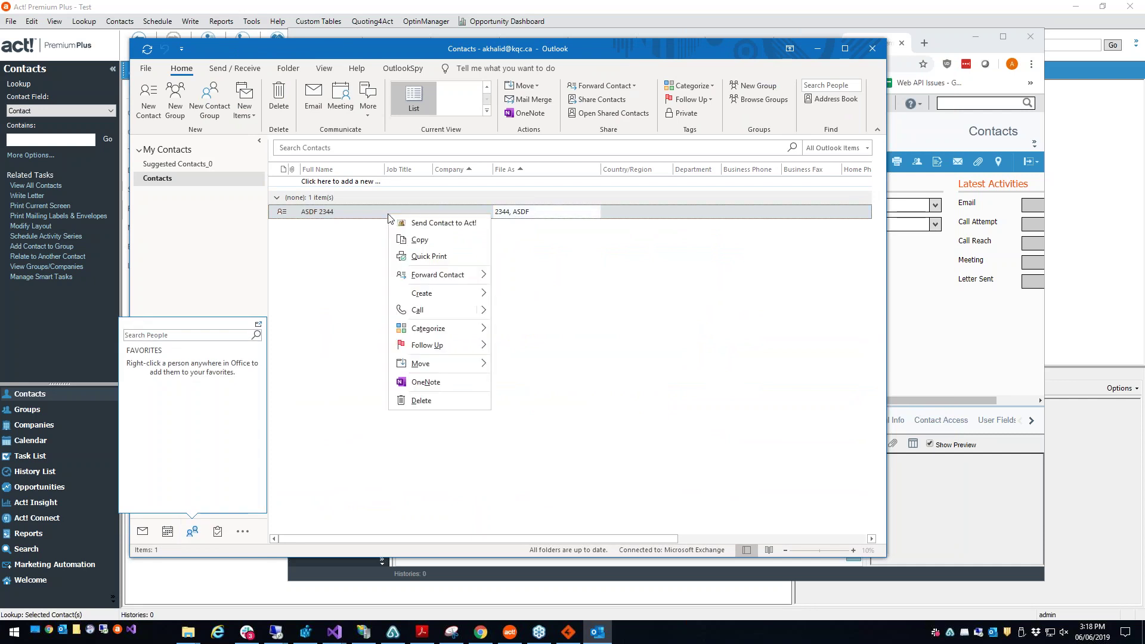
click(470, 224)
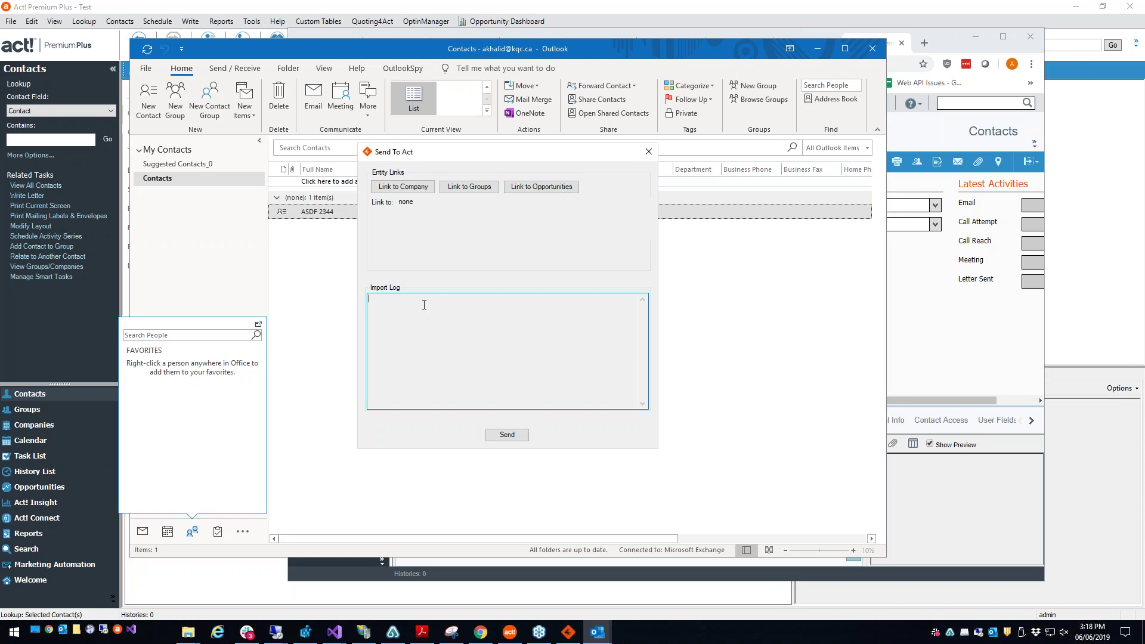
Step: Link the contact to Untitled Company, then close the Send To Act window without sending
click(420, 188)
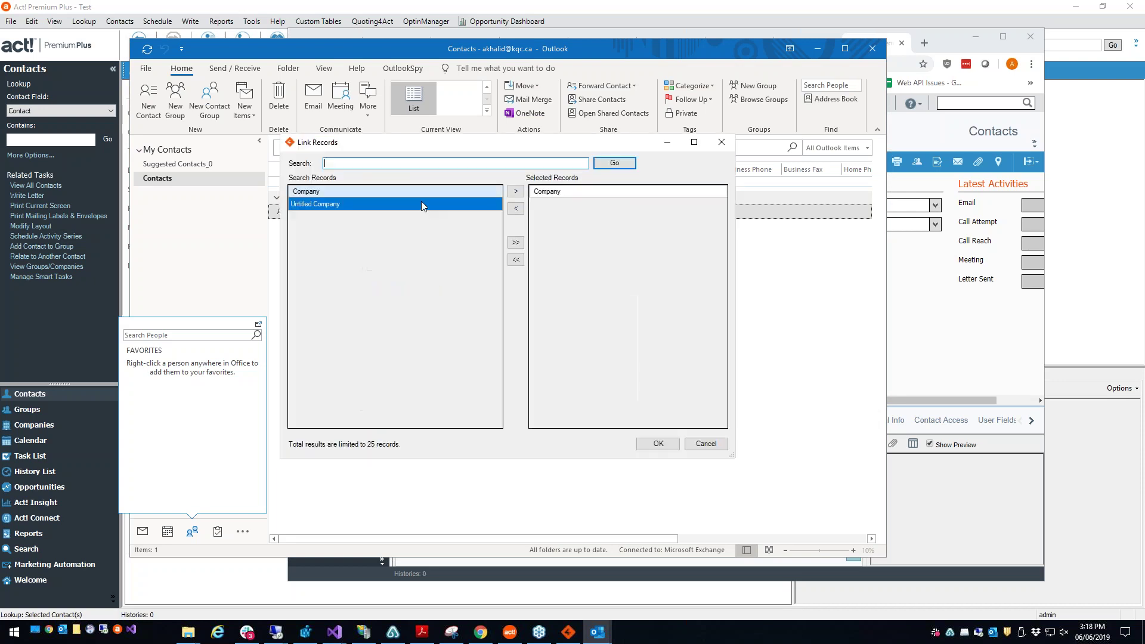
click(516, 191)
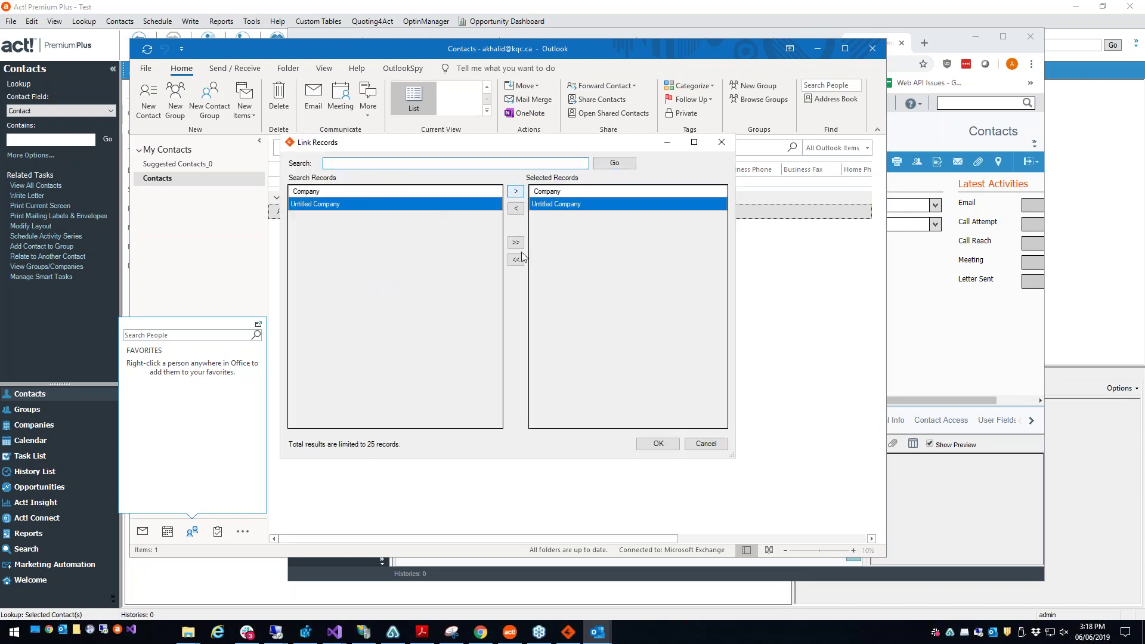
click(664, 445)
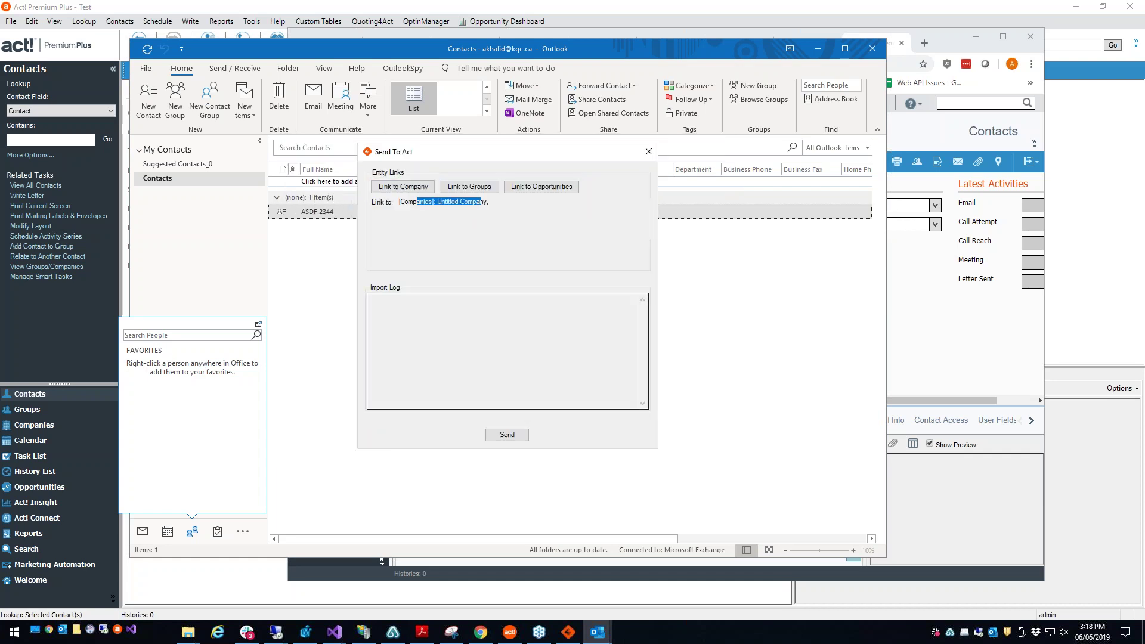
click(649, 152)
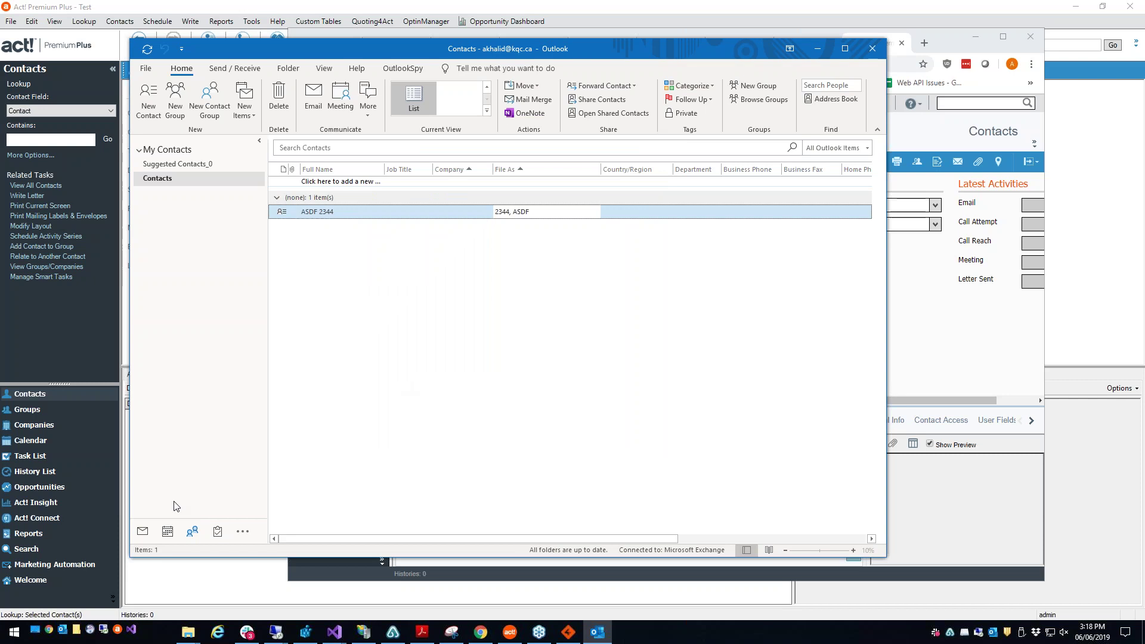
Step: Send Thursday's 'Custom Tables issue' calendar appointment to Act! as an activity and acknowledge the confirmation
click(168, 531)
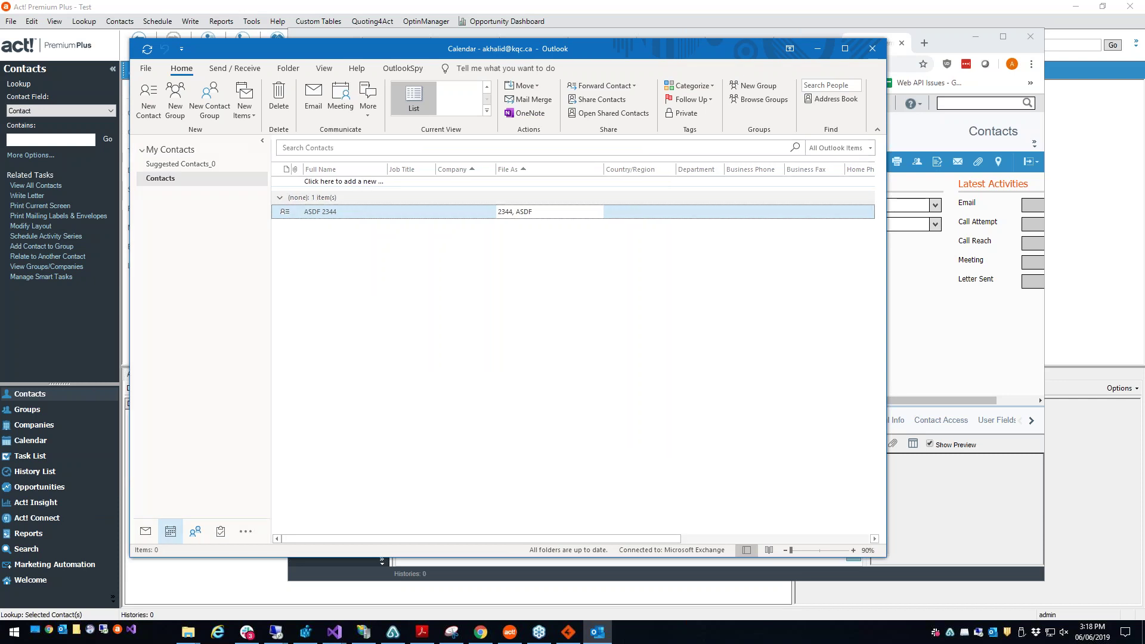
click(664, 316)
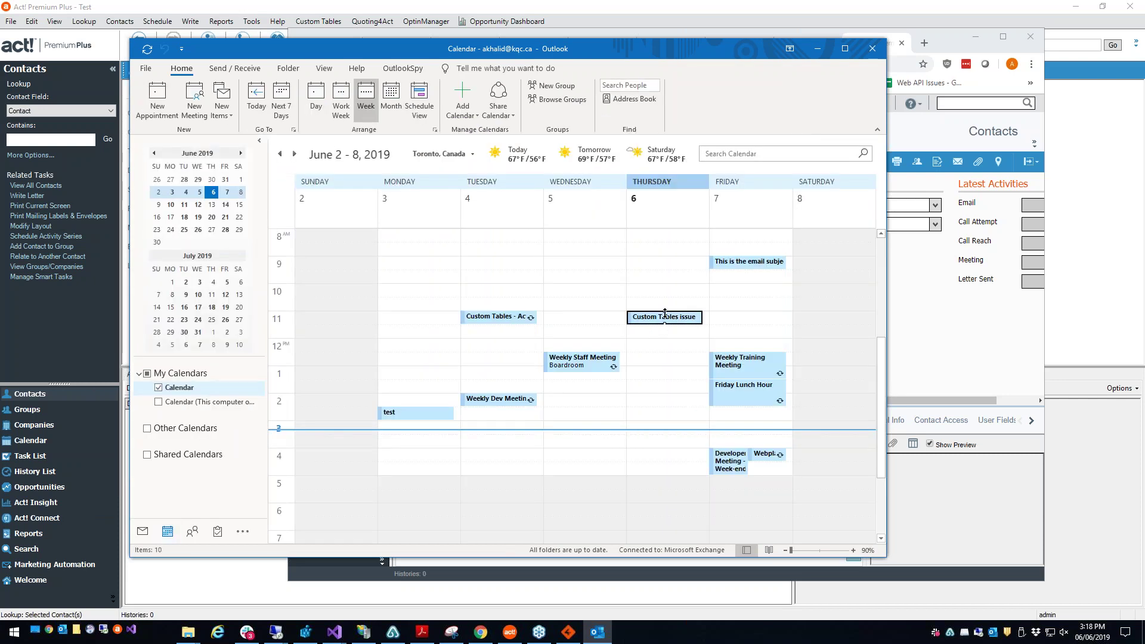
right_click(667, 319)
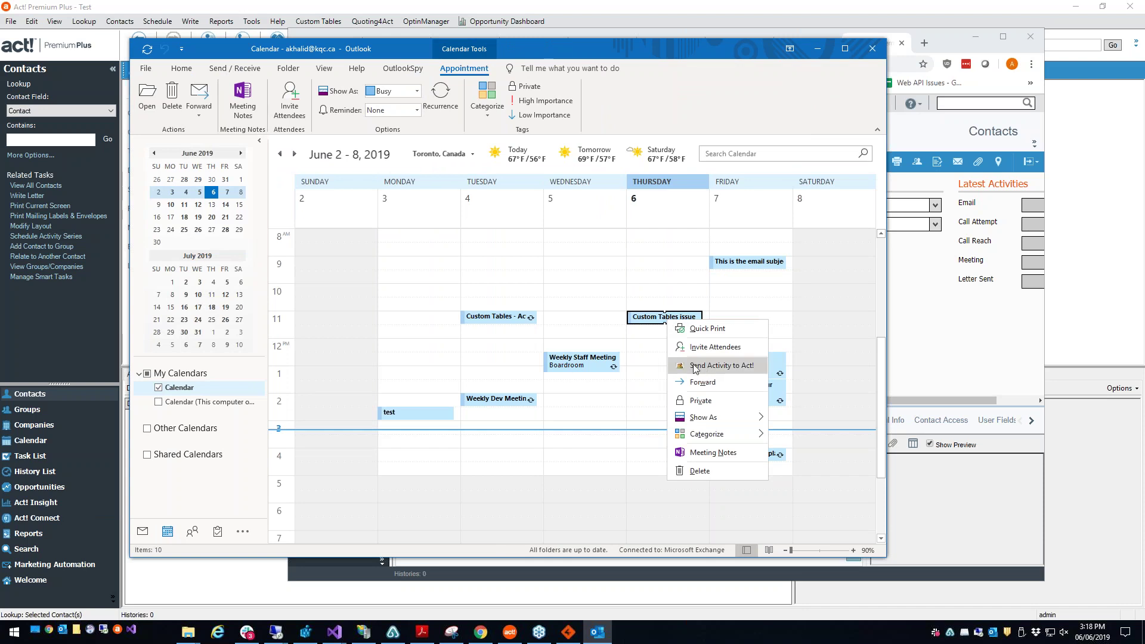
click(647, 321)
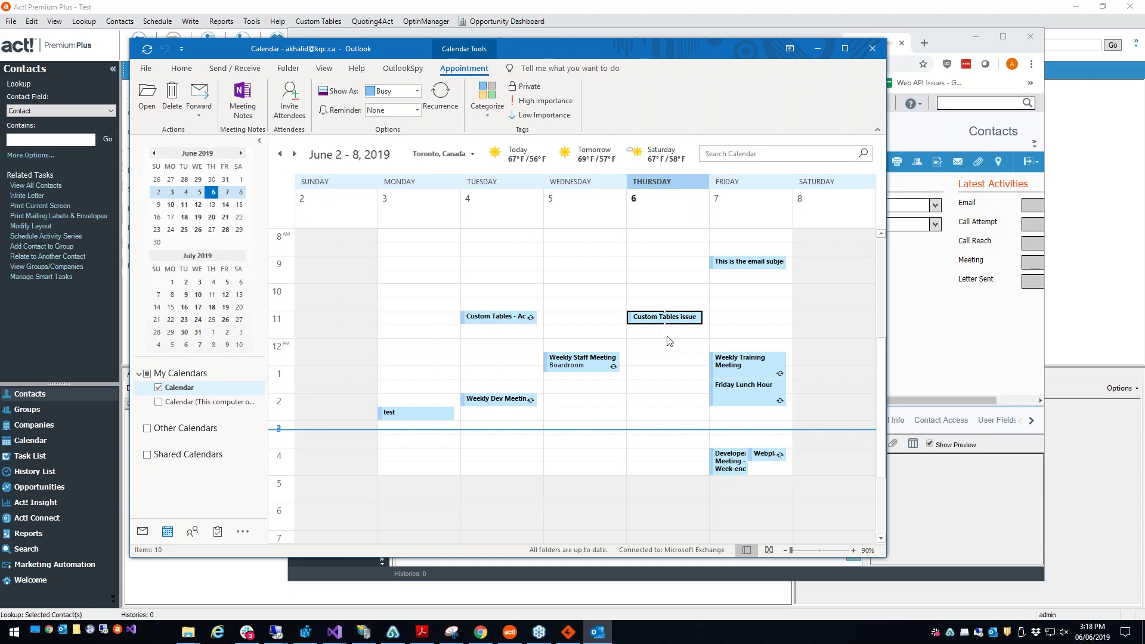
click(669, 340)
click(665, 319)
right_click(673, 319)
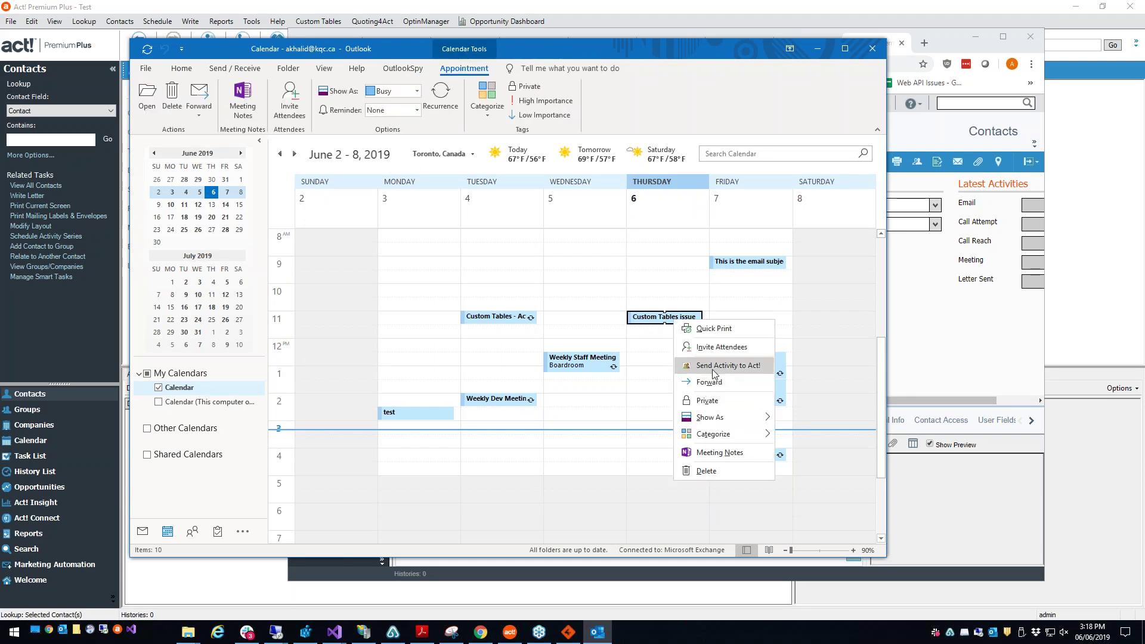
click(712, 370)
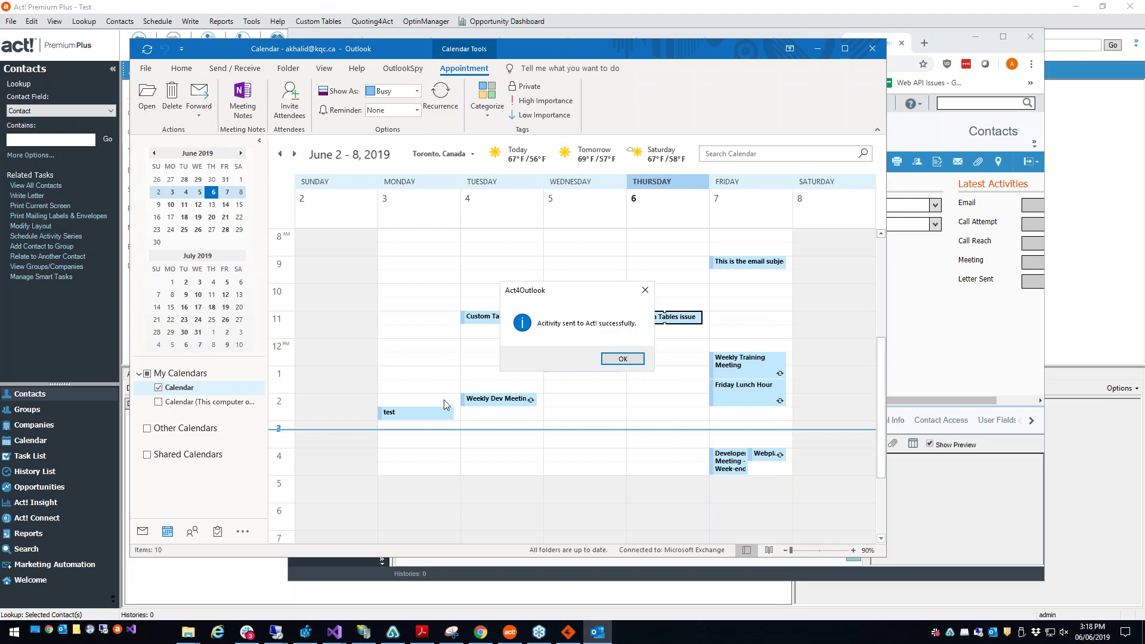
click(616, 360)
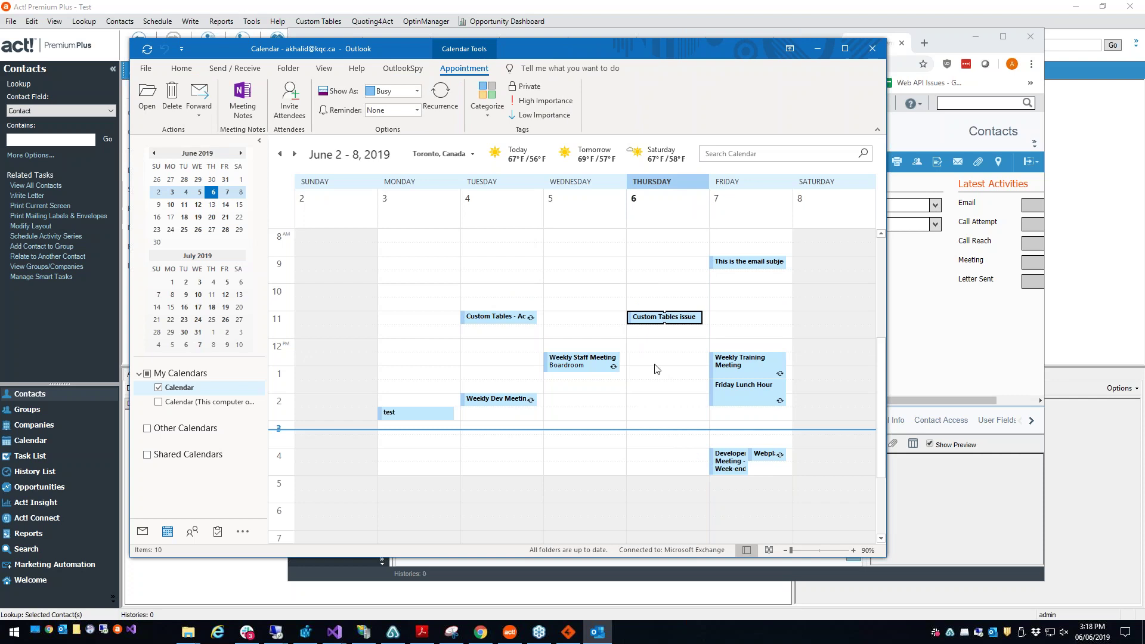
click(683, 346)
Step: Return to the Inbox, open the Contact Field Mapper, and check the Department mapping
key(ctrl+1)
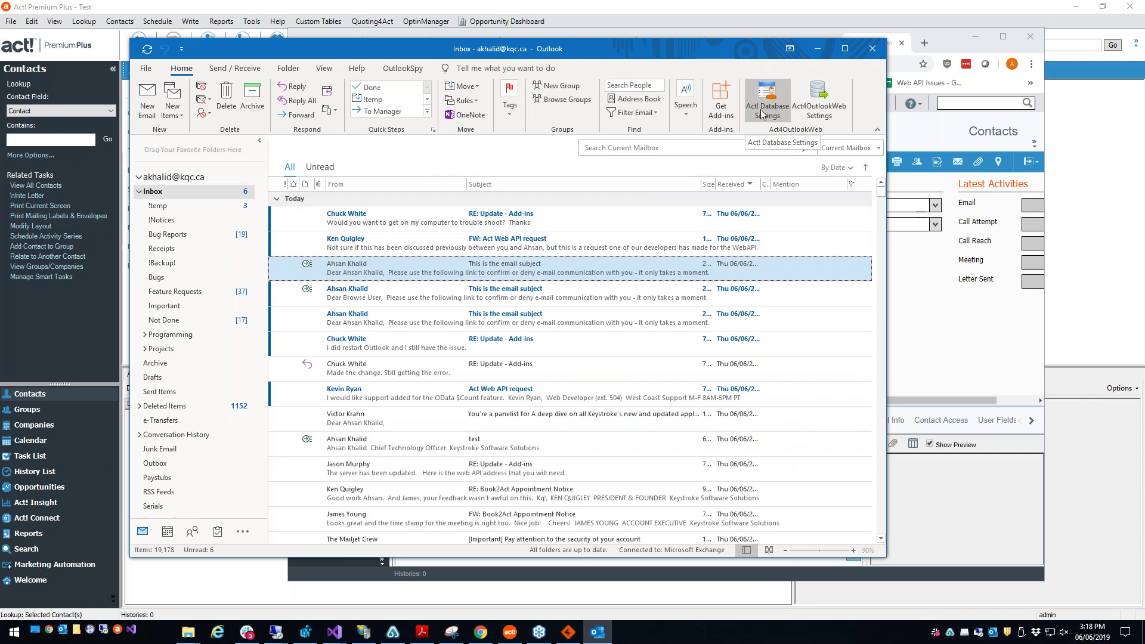
click(766, 118)
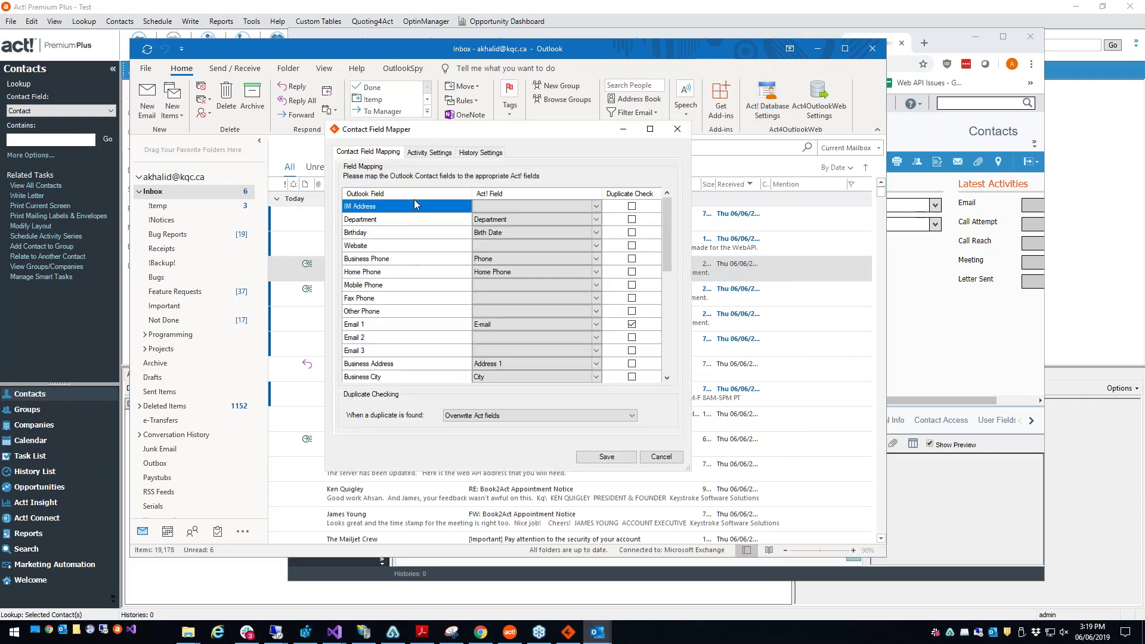
click(596, 220)
click(596, 220)
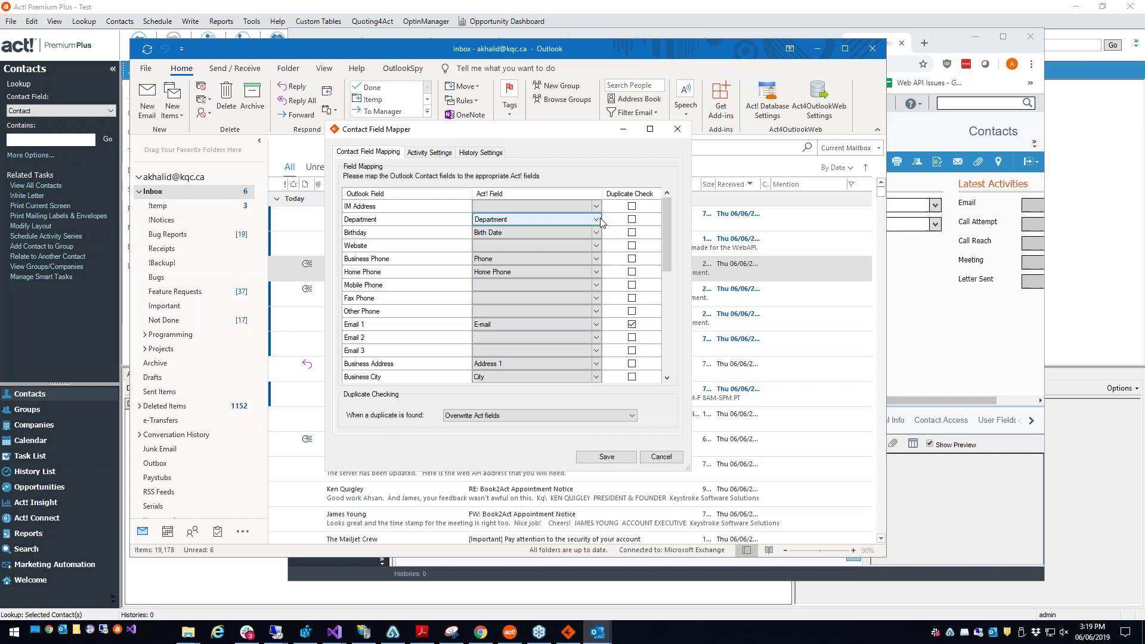
Step: Map the Website row to the Act! Web Site field
click(456, 247)
click(486, 250)
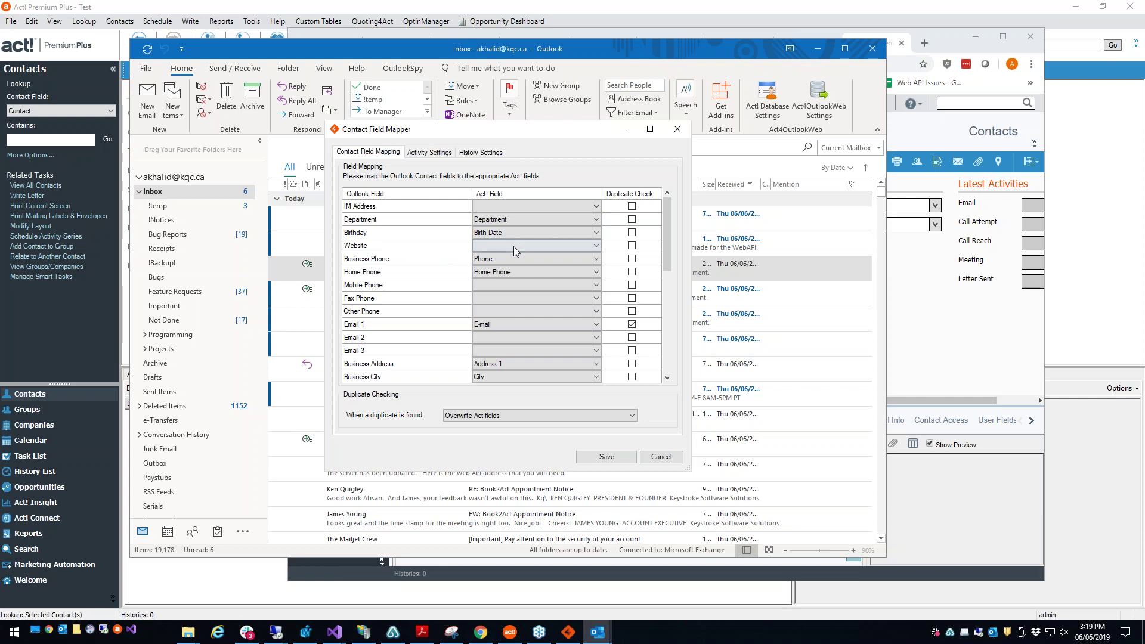
click(576, 247)
scroll(537, 370, down, 4)
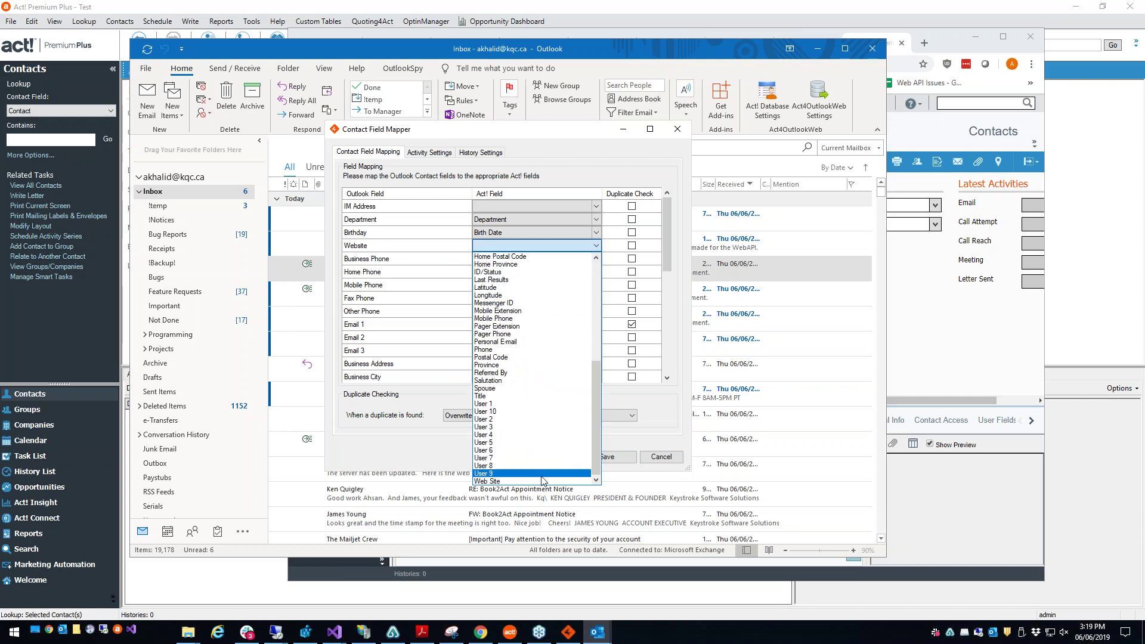
click(539, 482)
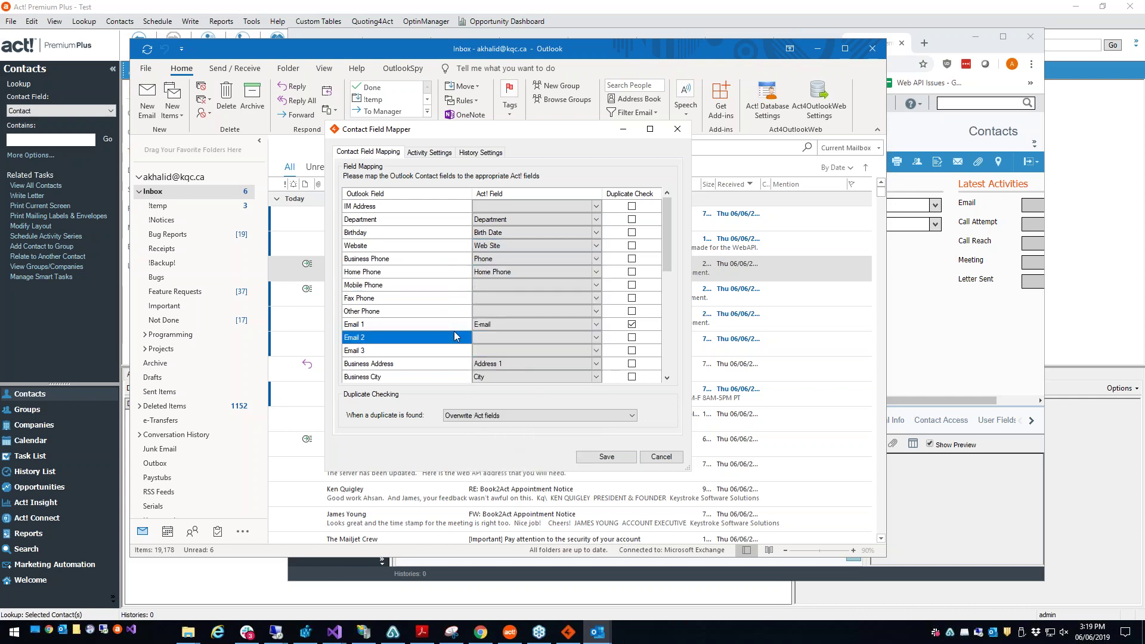
scroll(455, 370, down, 5)
scroll(457, 370, up, 5)
scroll(409, 263, down, 4)
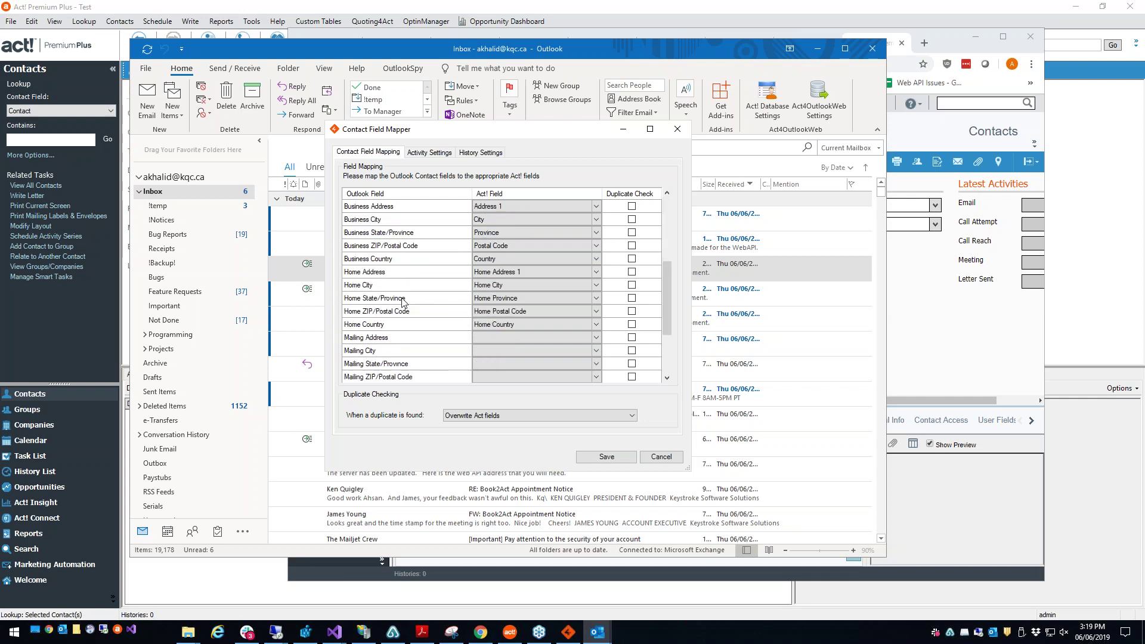
scroll(402, 303, down, 3)
scroll(401, 305, up, 5)
scroll(401, 304, up, 2)
Step: Turn on Duplicate Check for the Email 1 mapping, then show the Activity Settings
click(419, 230)
click(424, 210)
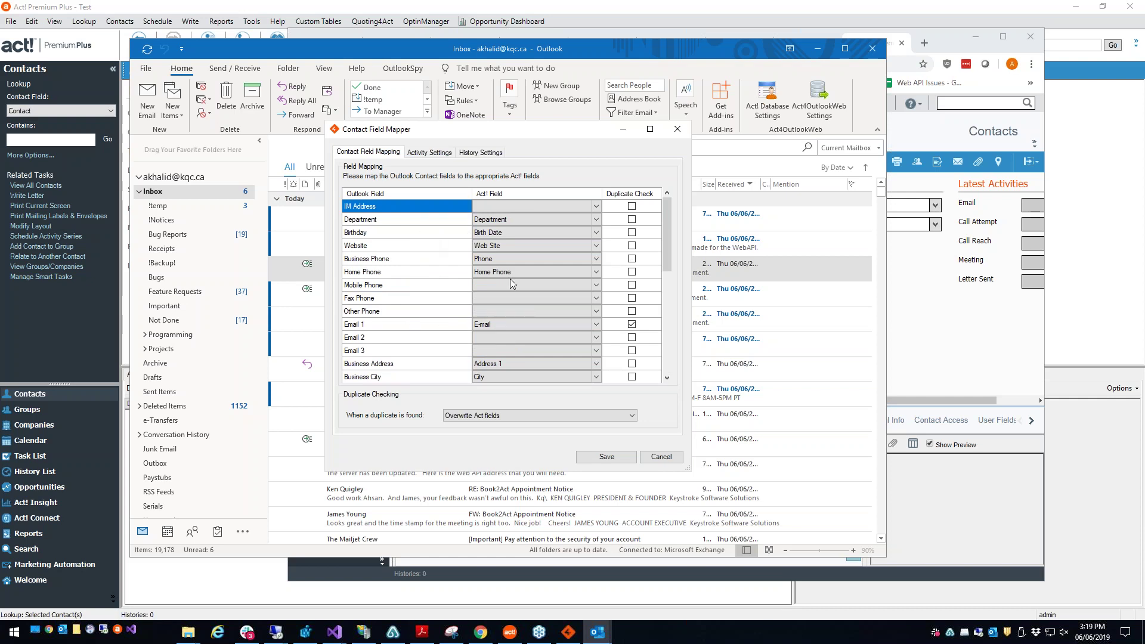
mouse_move(668, 234)
mouse_down()
mouse_move(664, 299)
mouse_move(663, 233)
mouse_up()
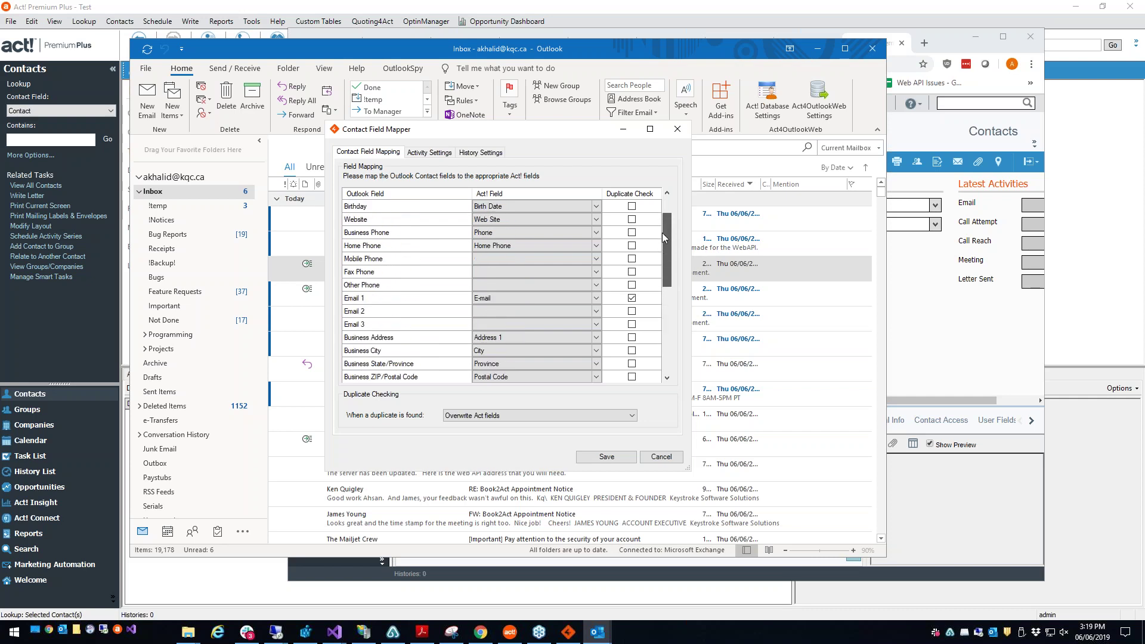
click(650, 302)
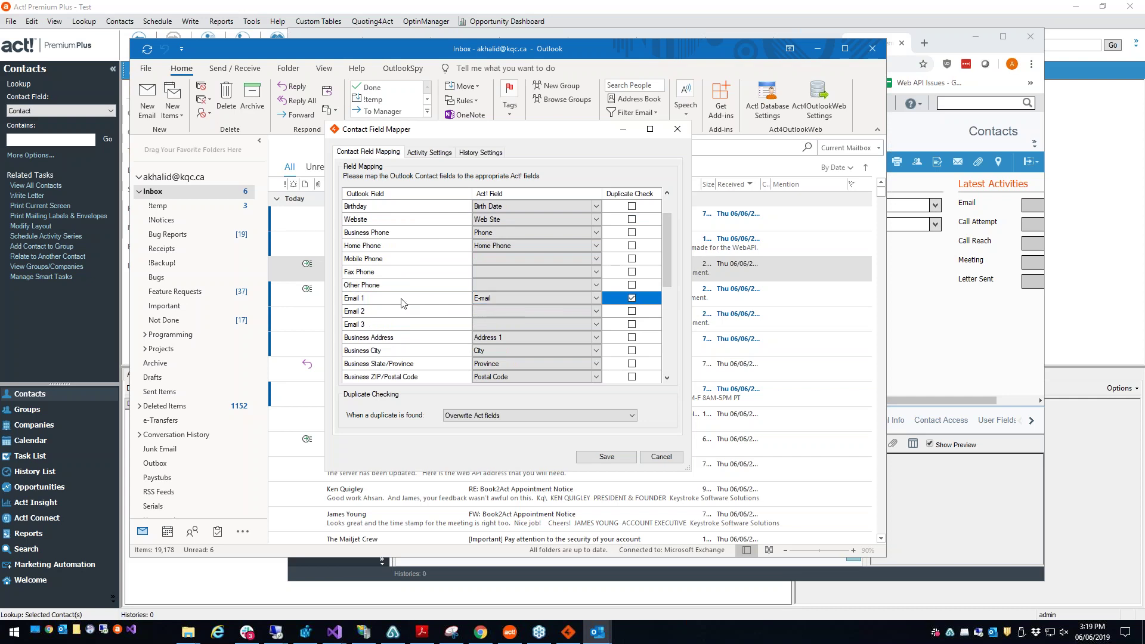
click(405, 302)
click(610, 303)
scroll(668, 244, up, 1)
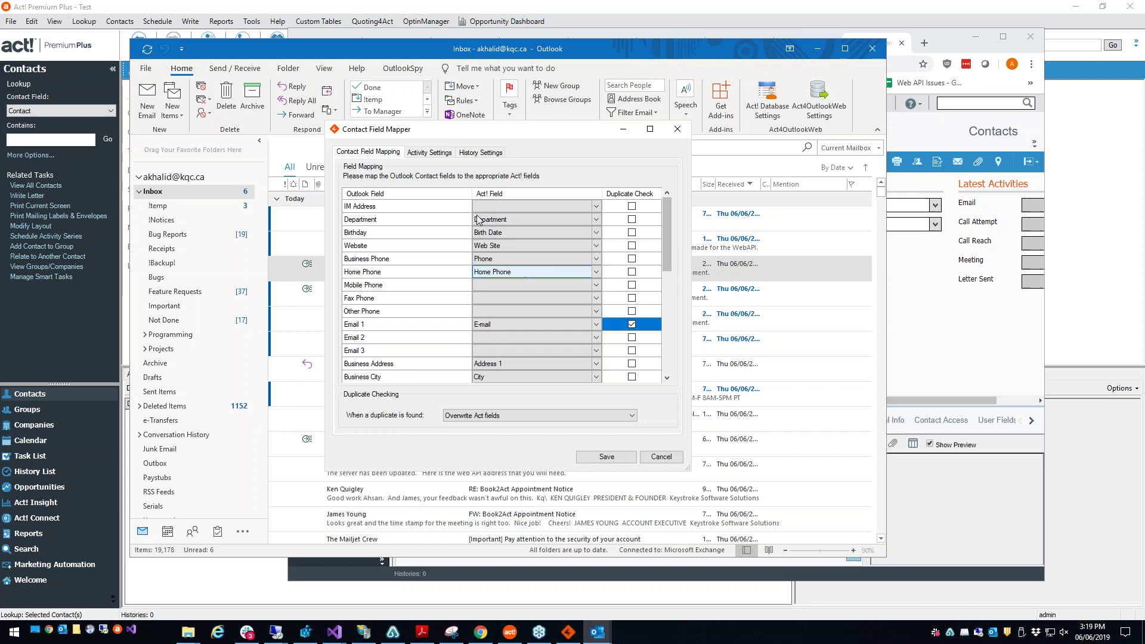
click(442, 153)
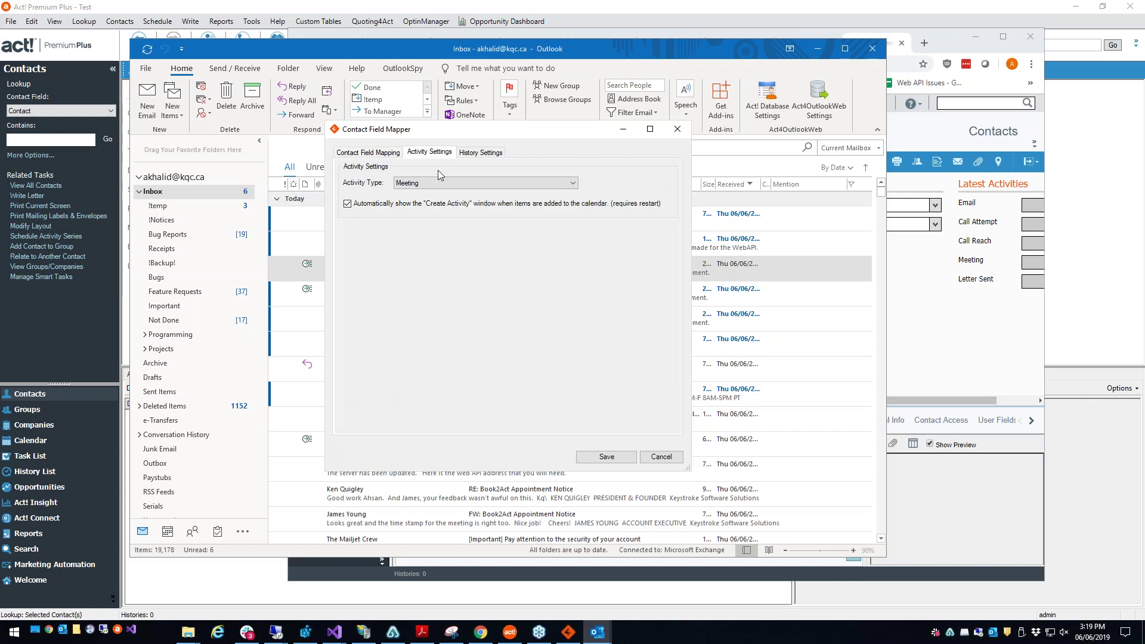
Step: Keep Meeting as Activity Type, confirm History Type reads E-mail Auto Attached, then cancel the mapper
click(549, 184)
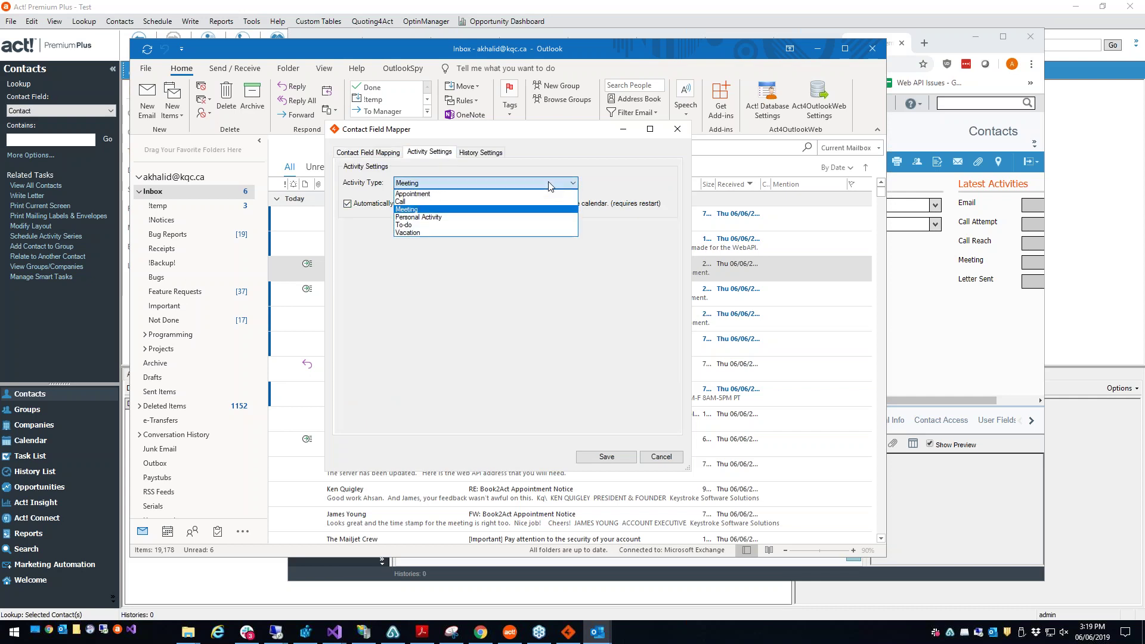
click(549, 185)
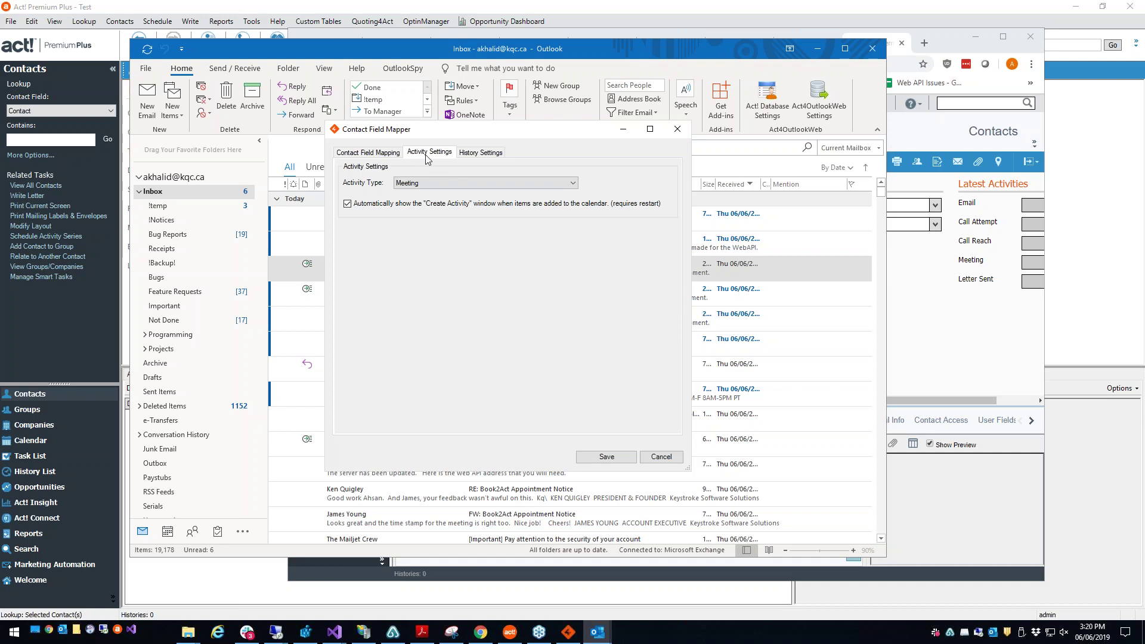
click(481, 153)
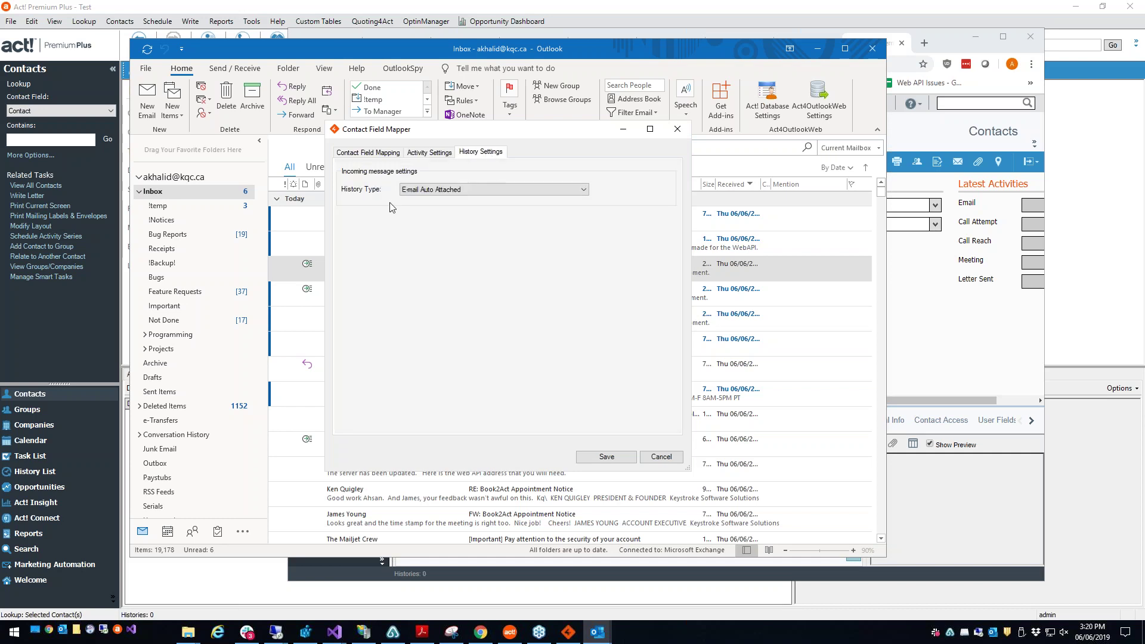
click(428, 192)
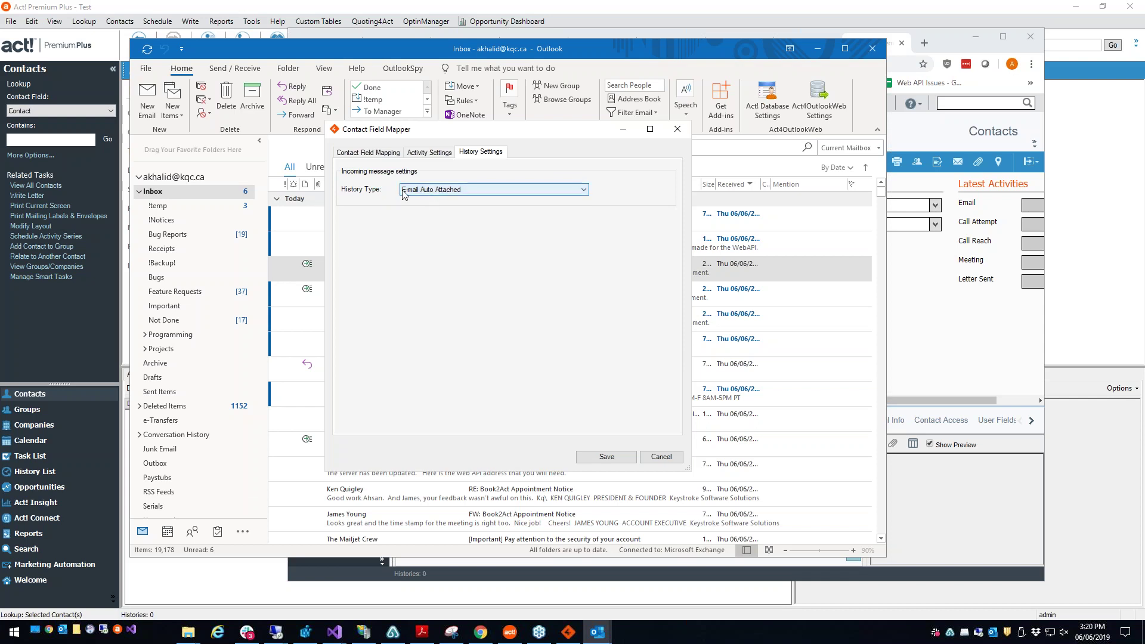
click(676, 136)
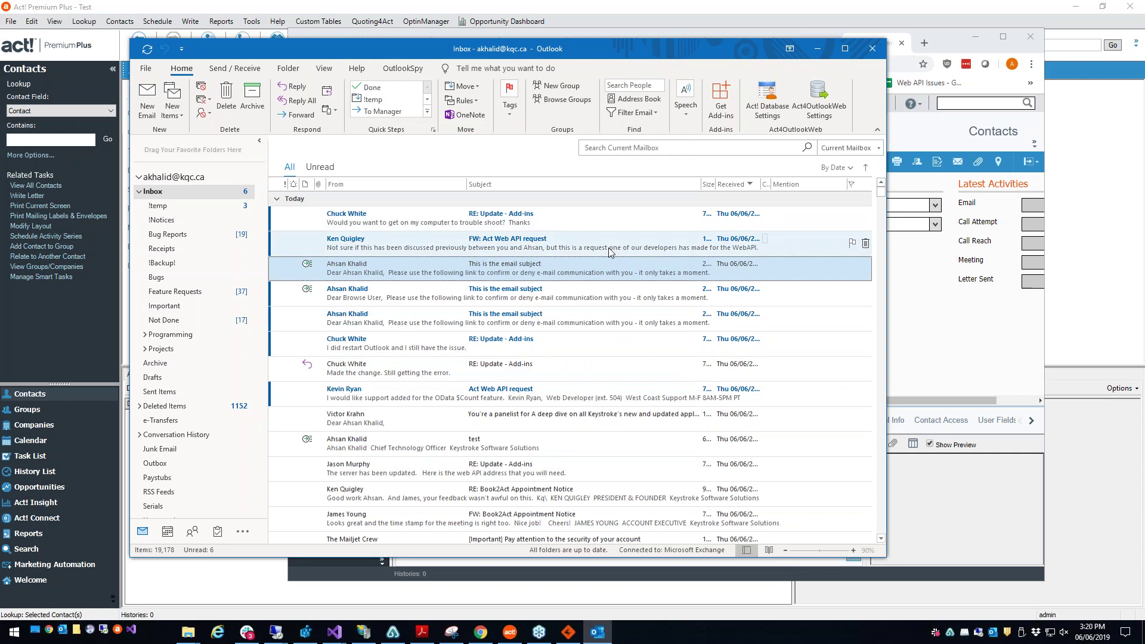
click(610, 250)
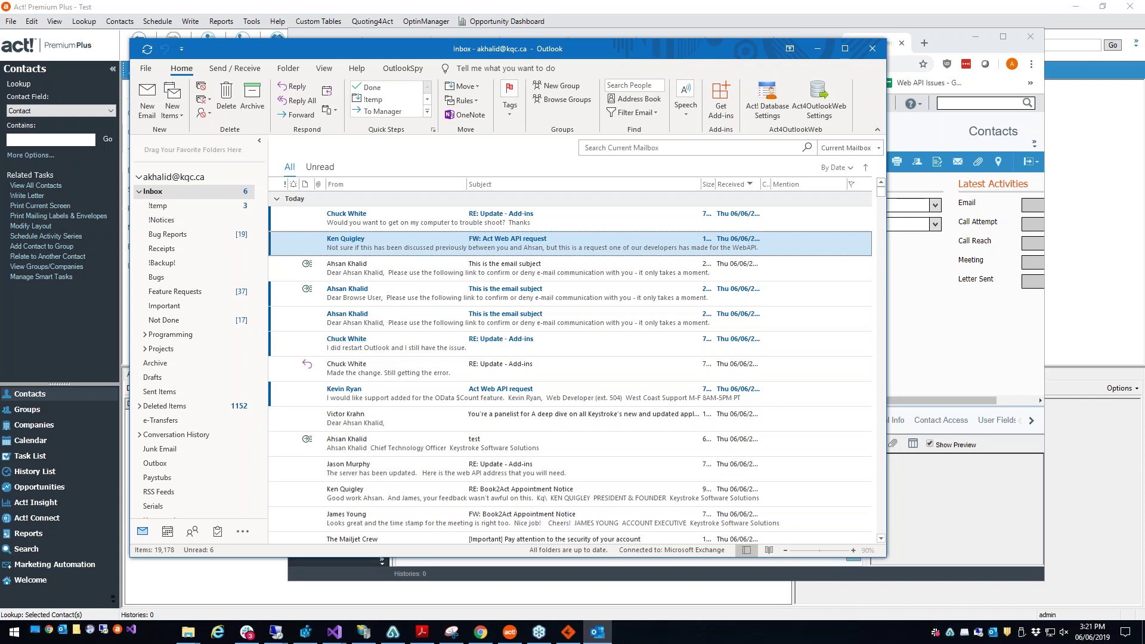
right_click(648, 268)
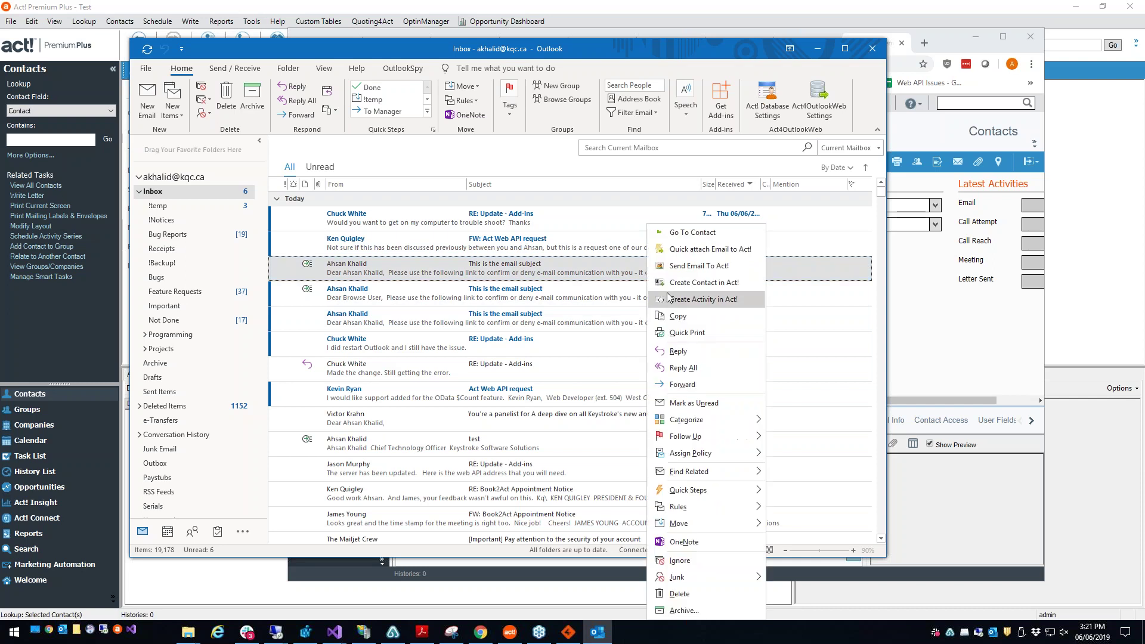
click(691, 271)
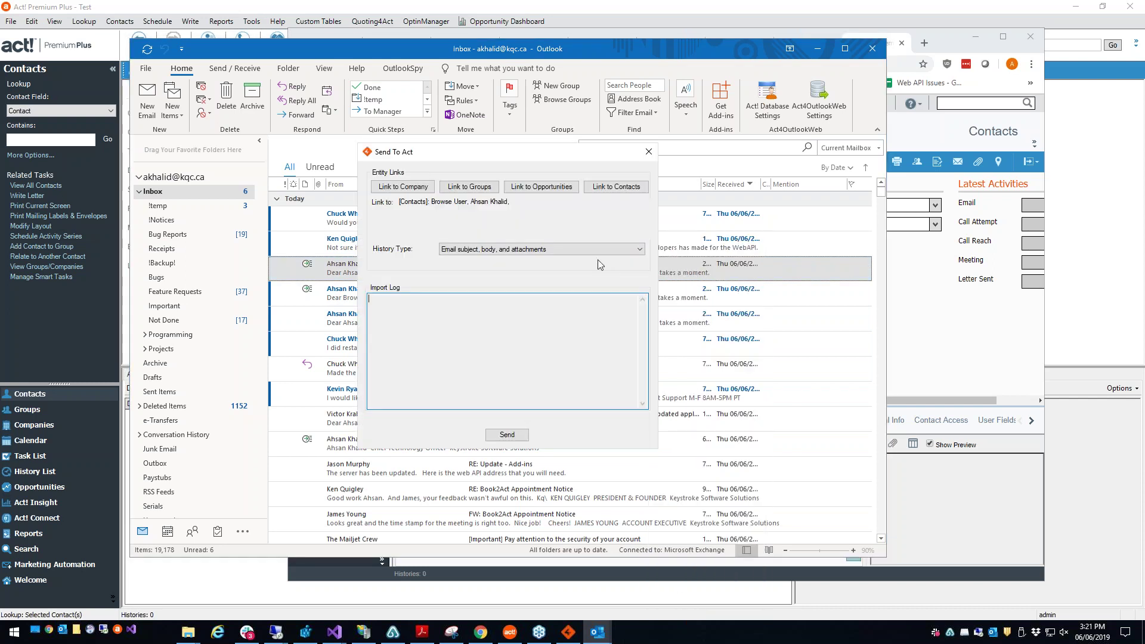
click(545, 187)
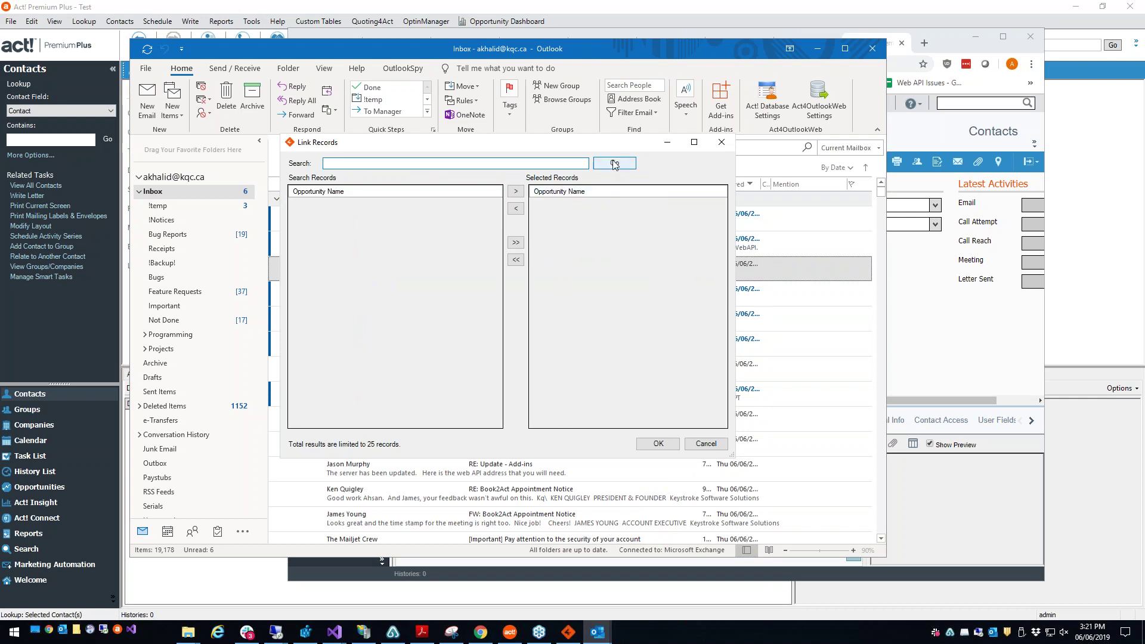
click(721, 142)
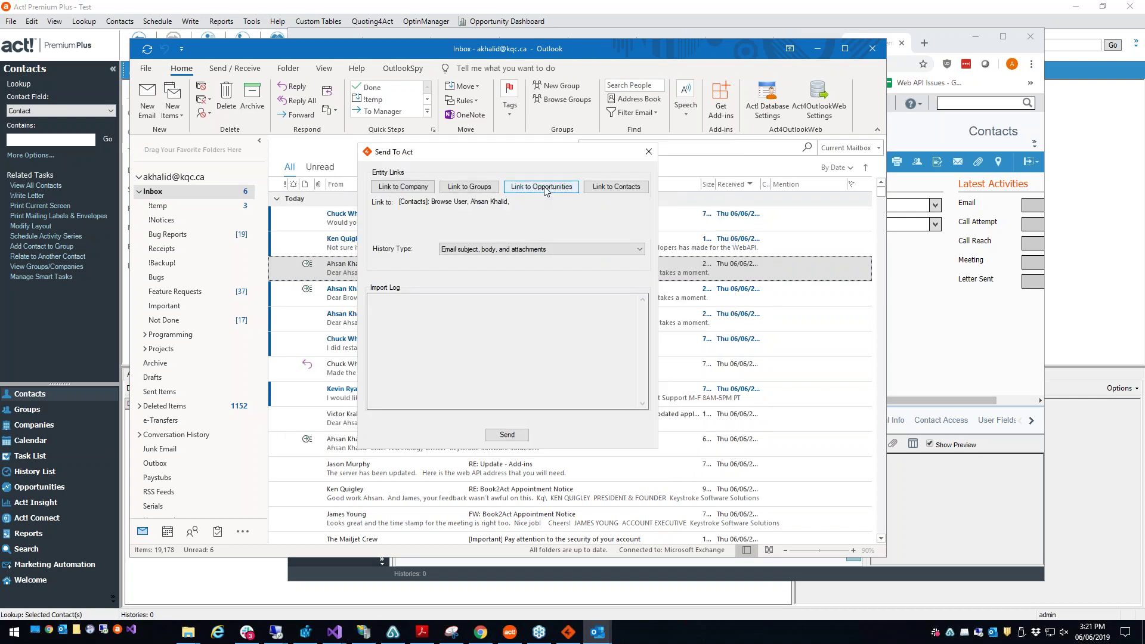
click(559, 320)
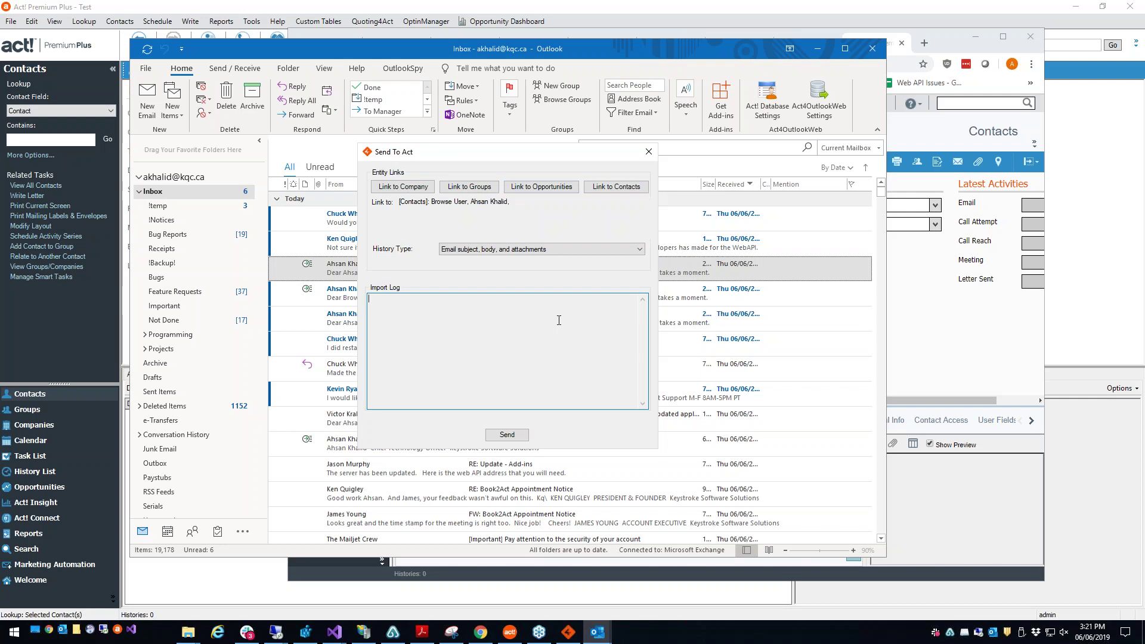
click(649, 151)
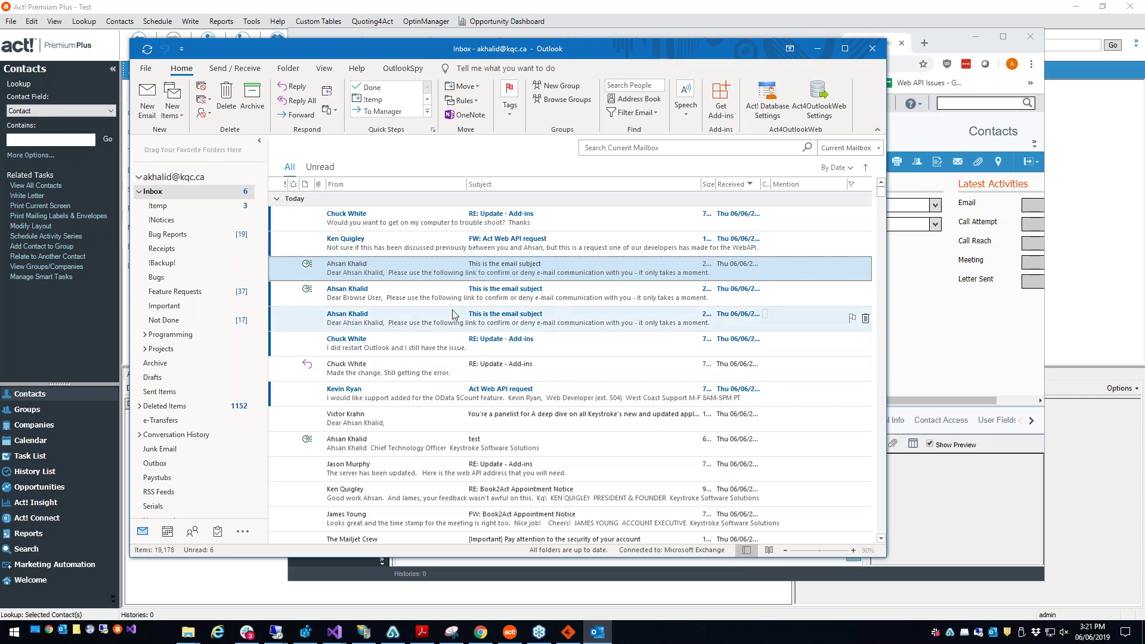
click(465, 292)
key(shift+Up)
key(shift+Up)
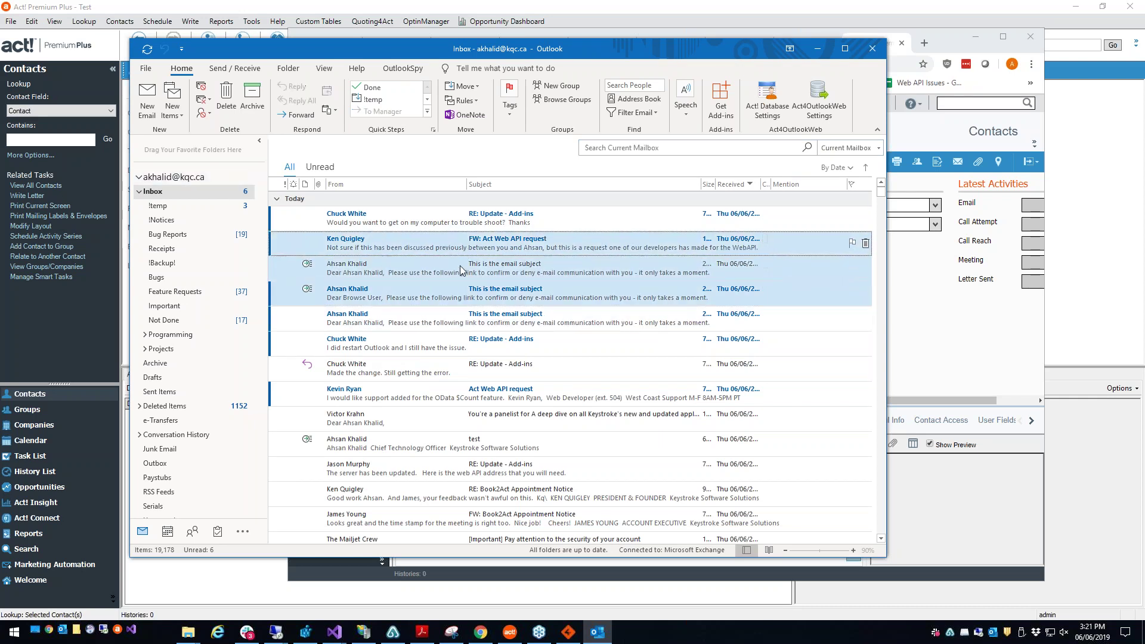
right_click(460, 272)
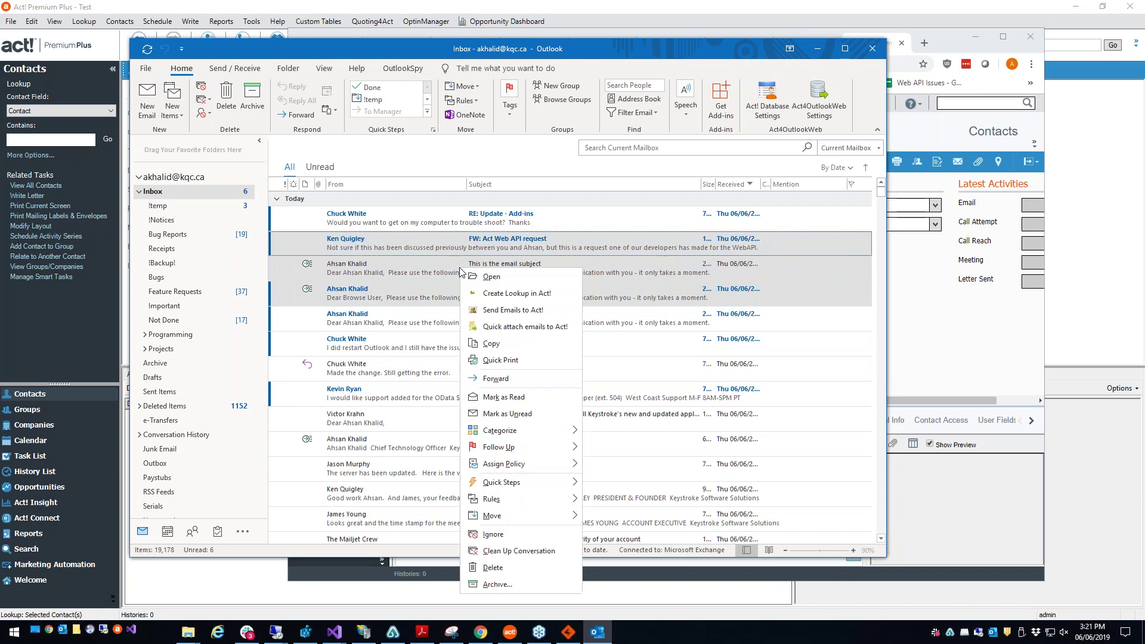
click(507, 318)
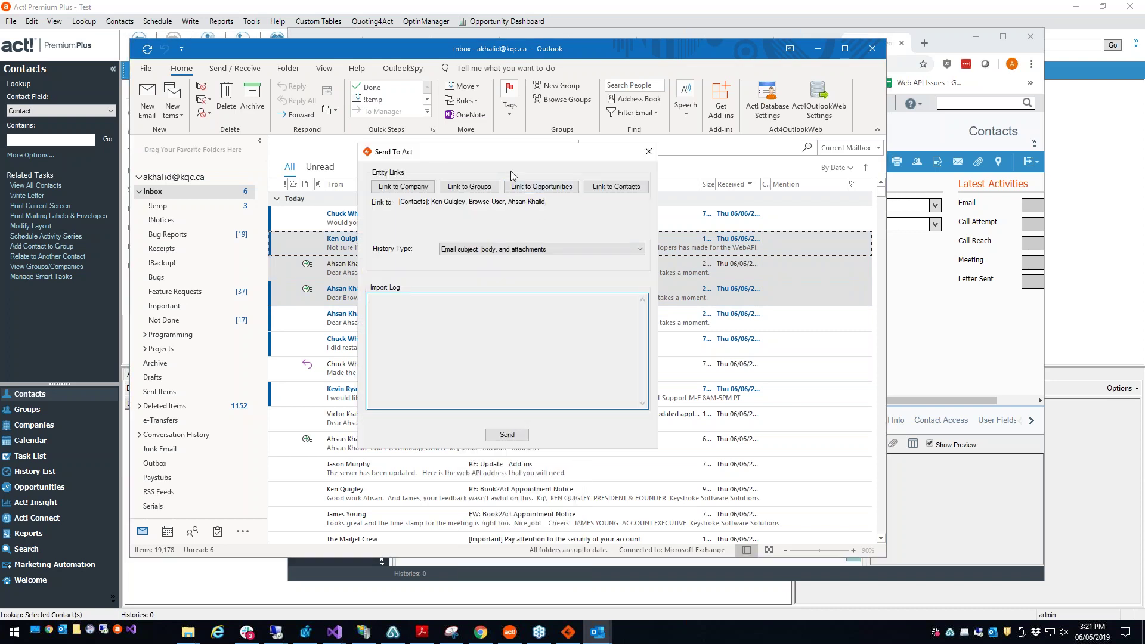
click(648, 152)
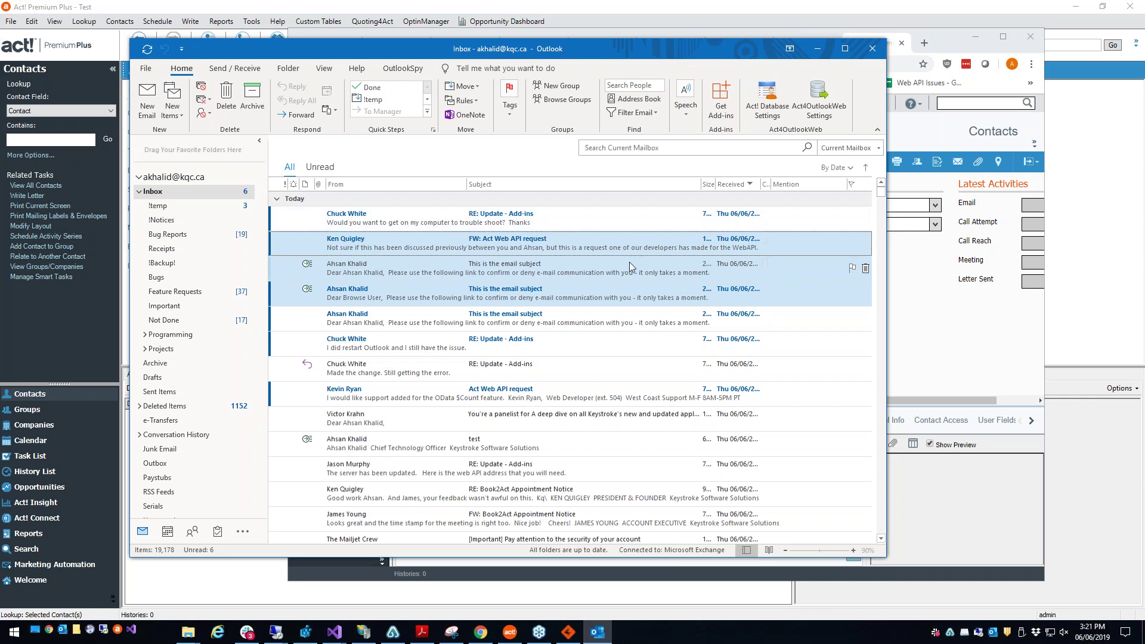
click(810, 100)
Step: Review the History Recording settings (Email subject, body, and attachments) and close Act4OutlookWeb Settings
click(422, 202)
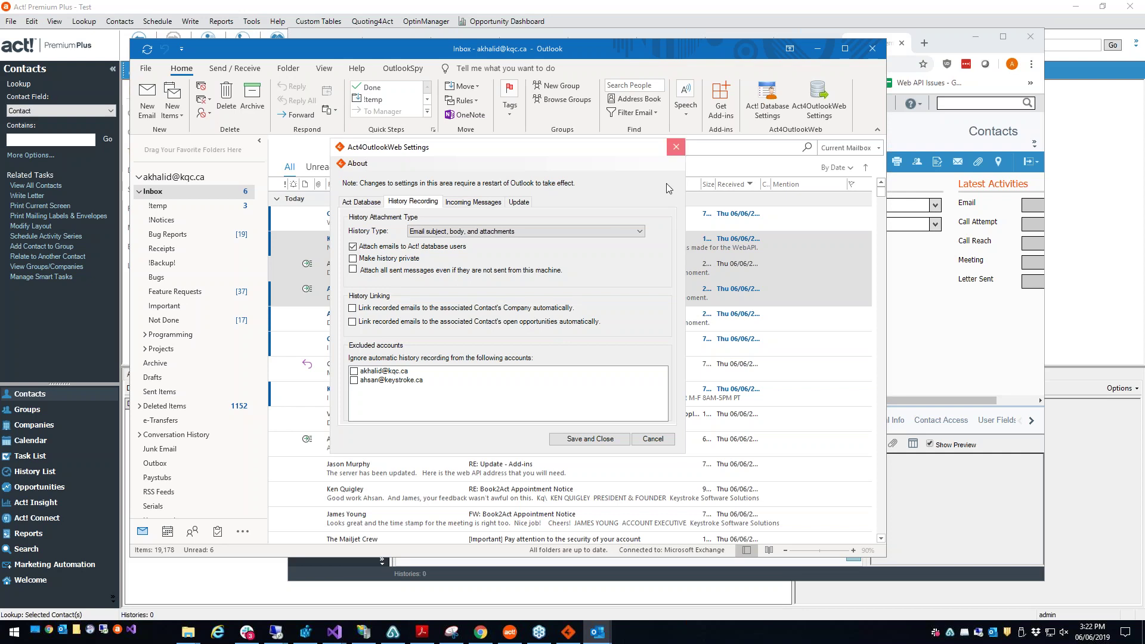
click(676, 146)
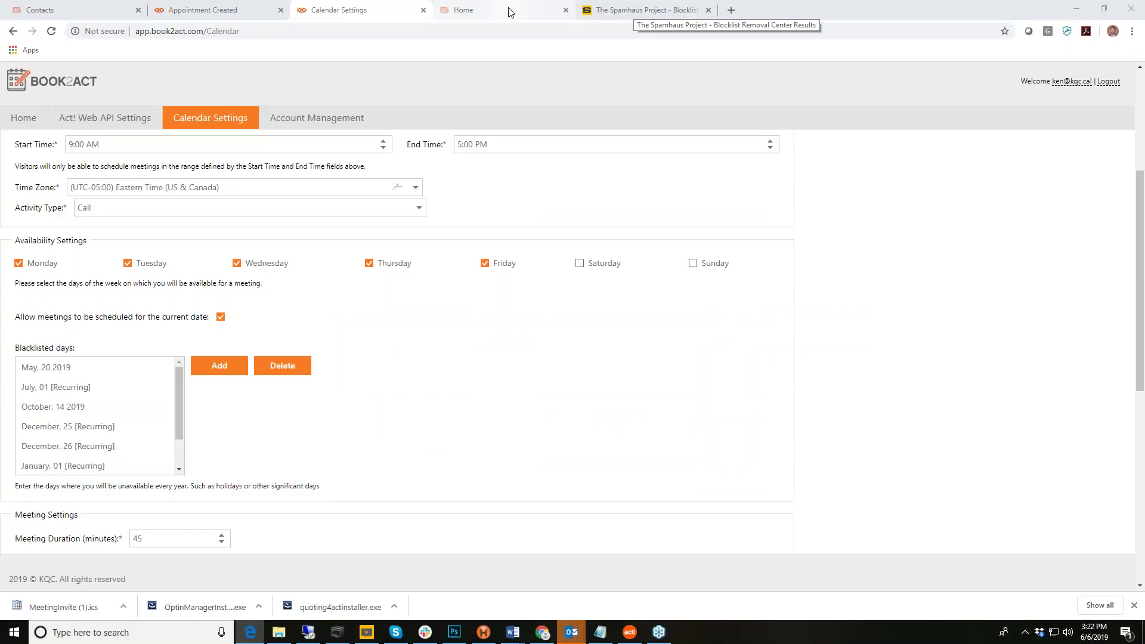
Step: Load keystroke.ca in the browser and go to the site's SHOP (Actcessory Market)
click(508, 13)
click(510, 32)
text(keystroke.ca)
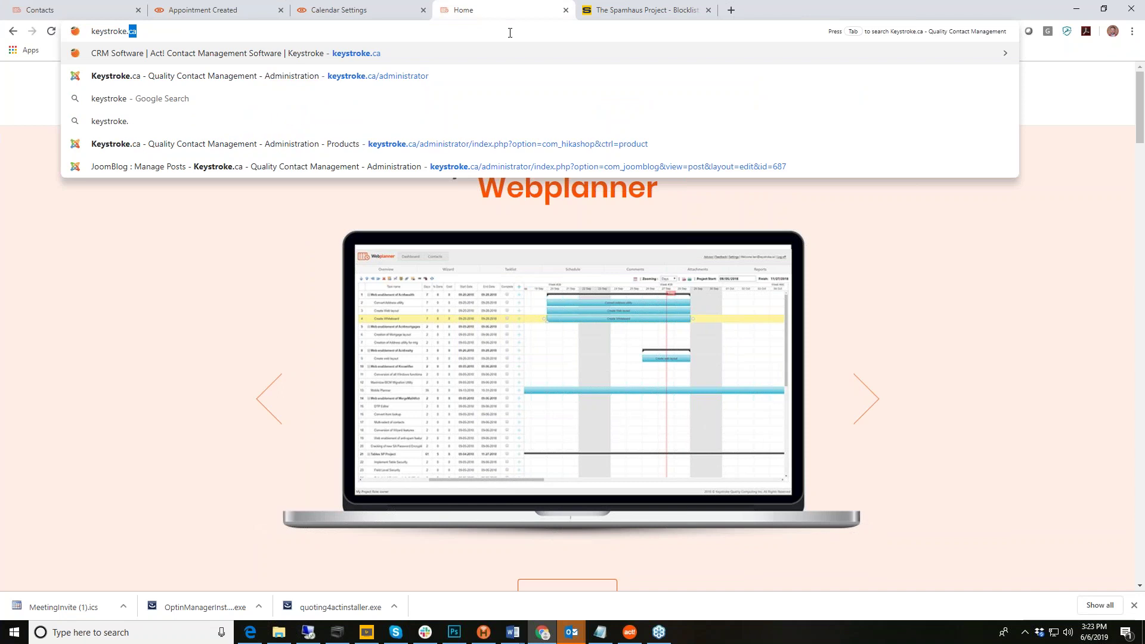
key(Return)
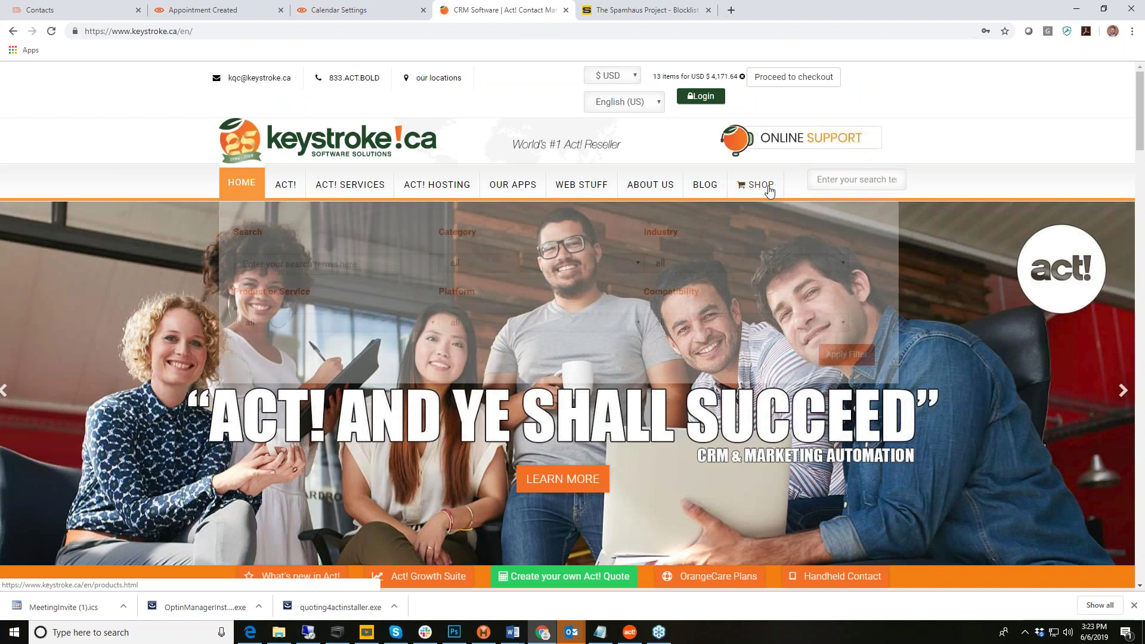
click(761, 186)
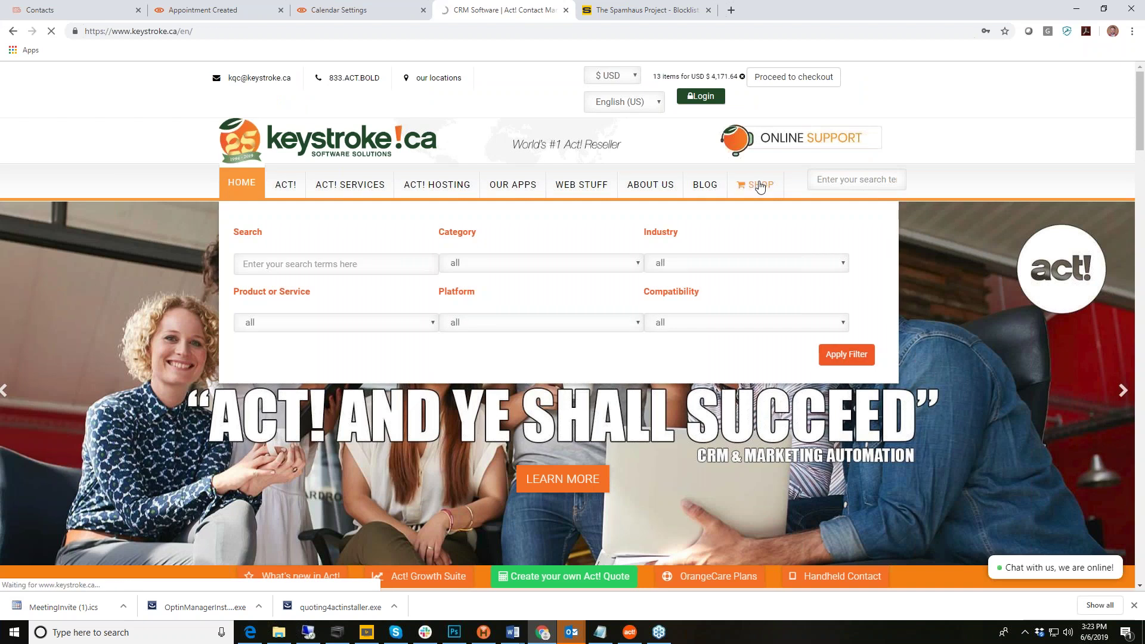